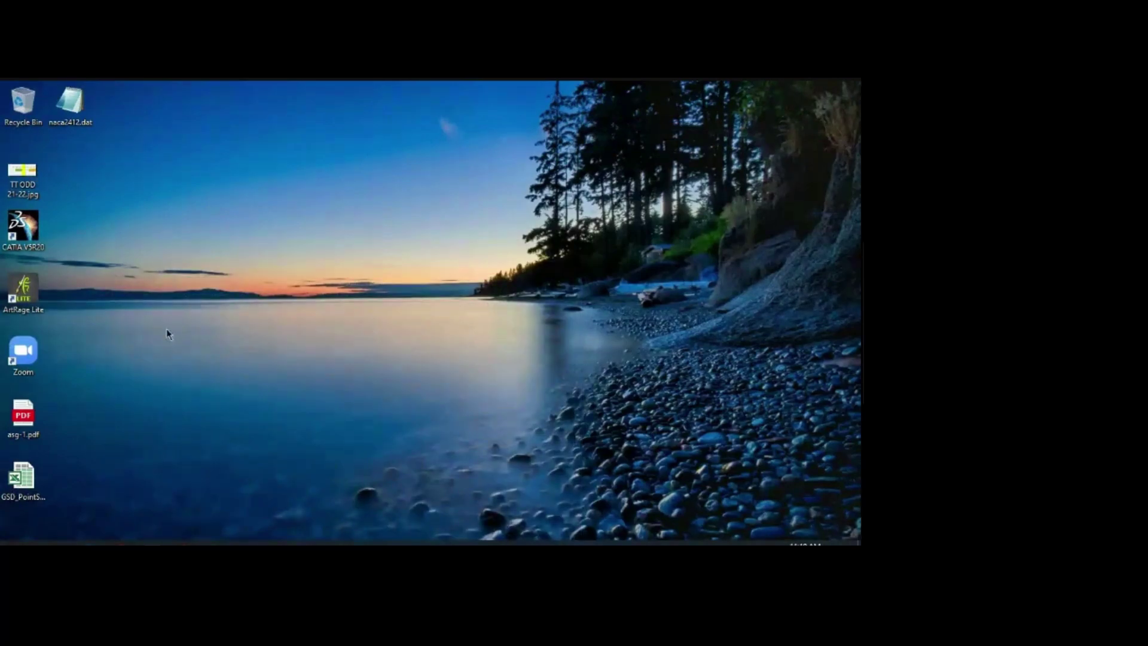
# Step: Open File Explorer and go to the Local Disk (C:) drive
pyautogui.press('super+e')
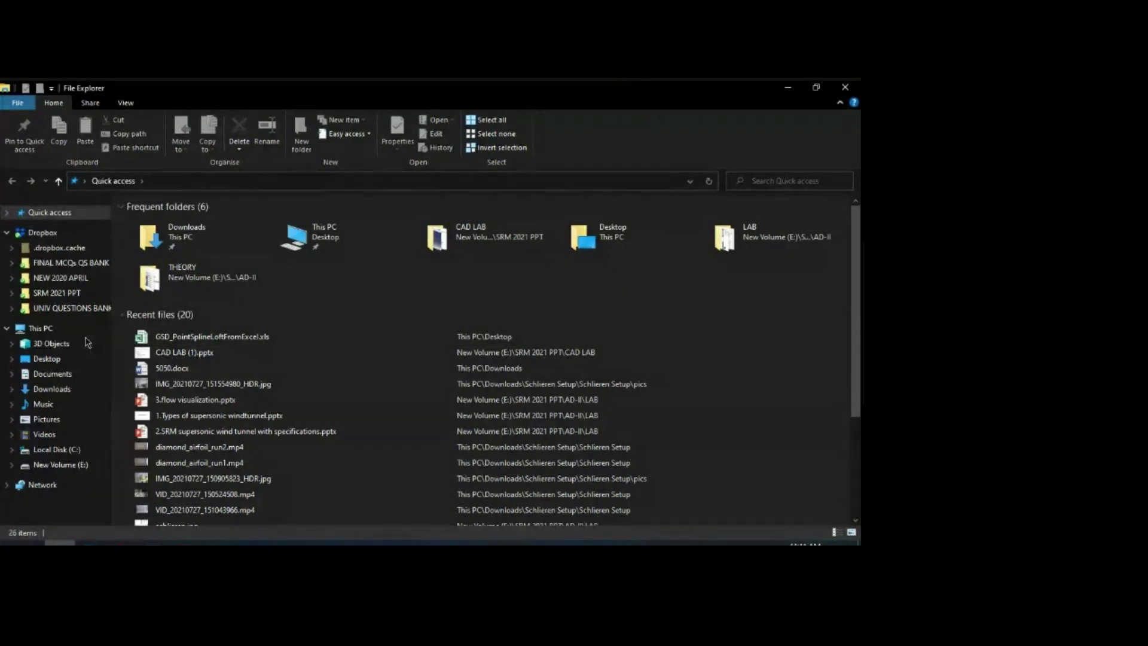
pyautogui.click(41, 329)
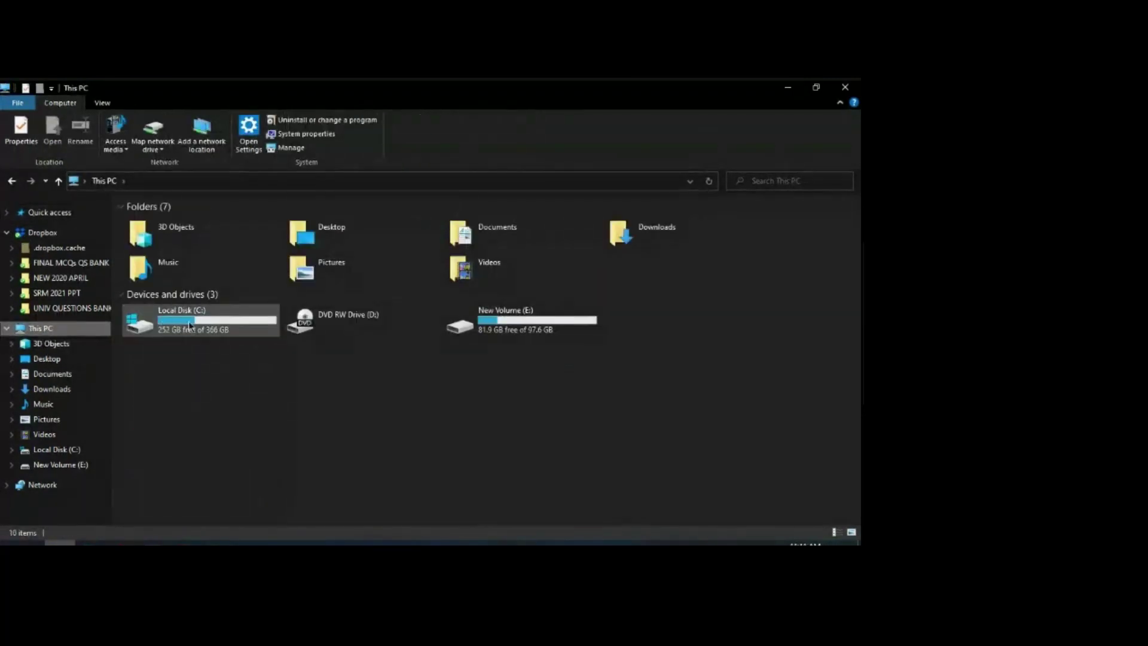
pyautogui.doubleClick(162, 326)
pyautogui.click(166, 288)
pyautogui.doubleClick(167, 290)
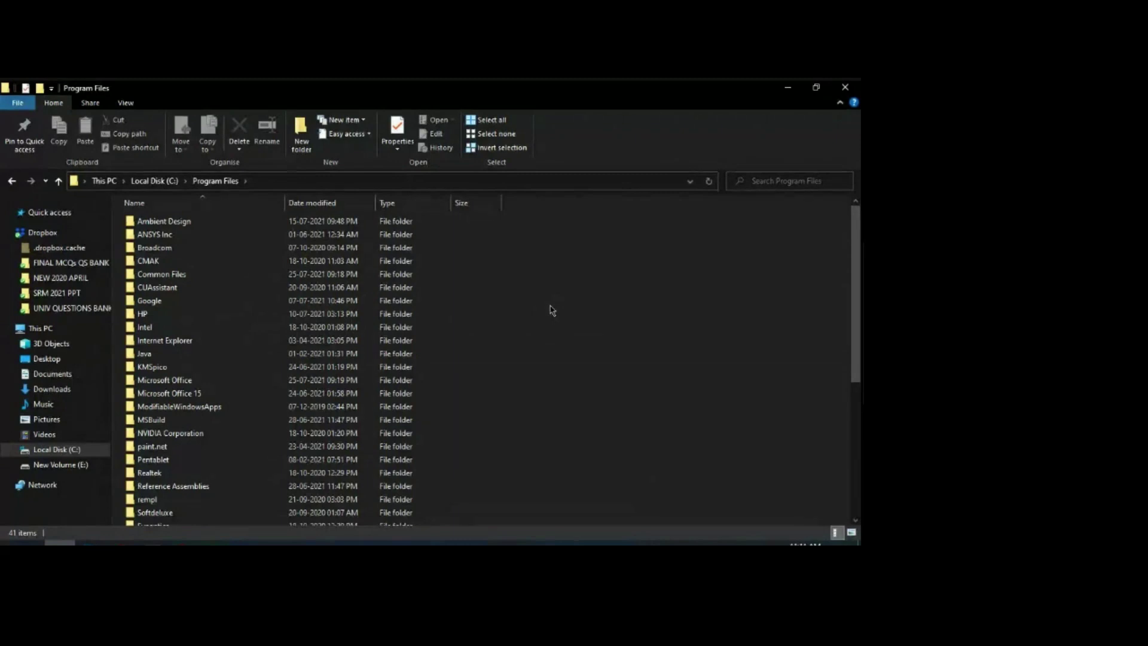
pyautogui.click(11, 183)
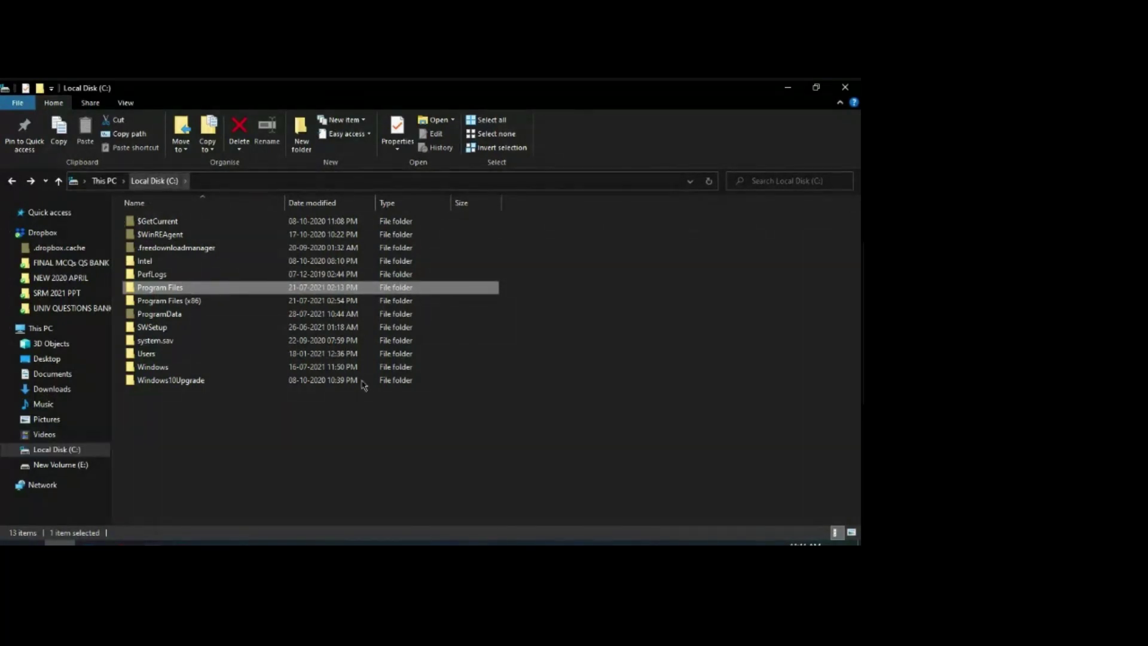
pyautogui.click(683, 485)
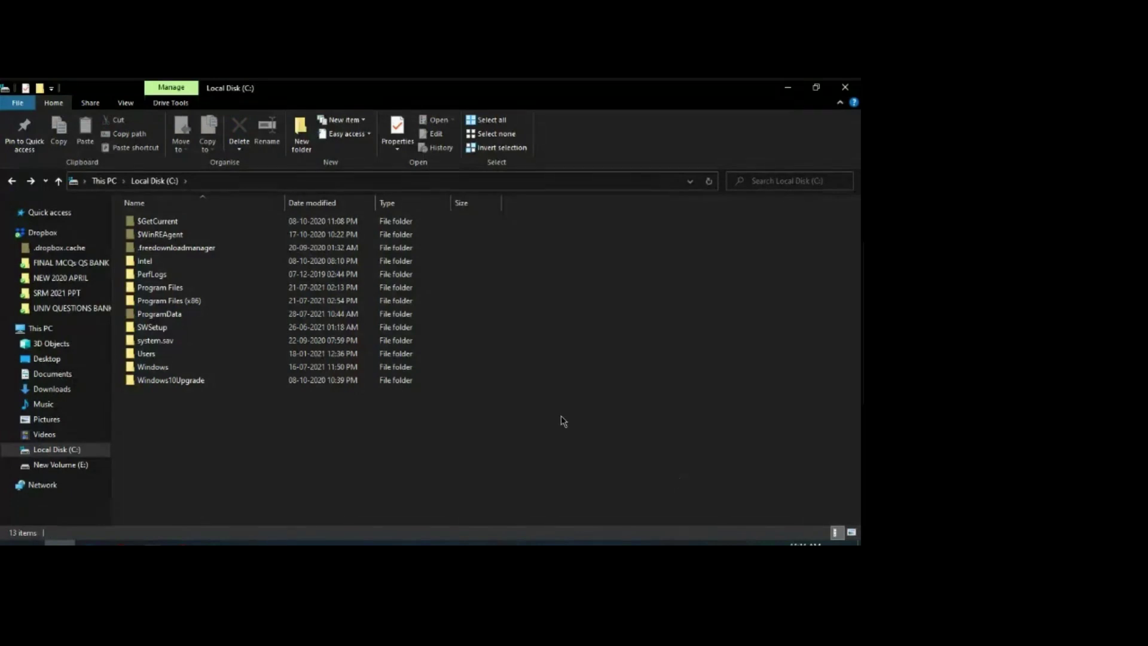
pyautogui.doubleClick(186, 293)
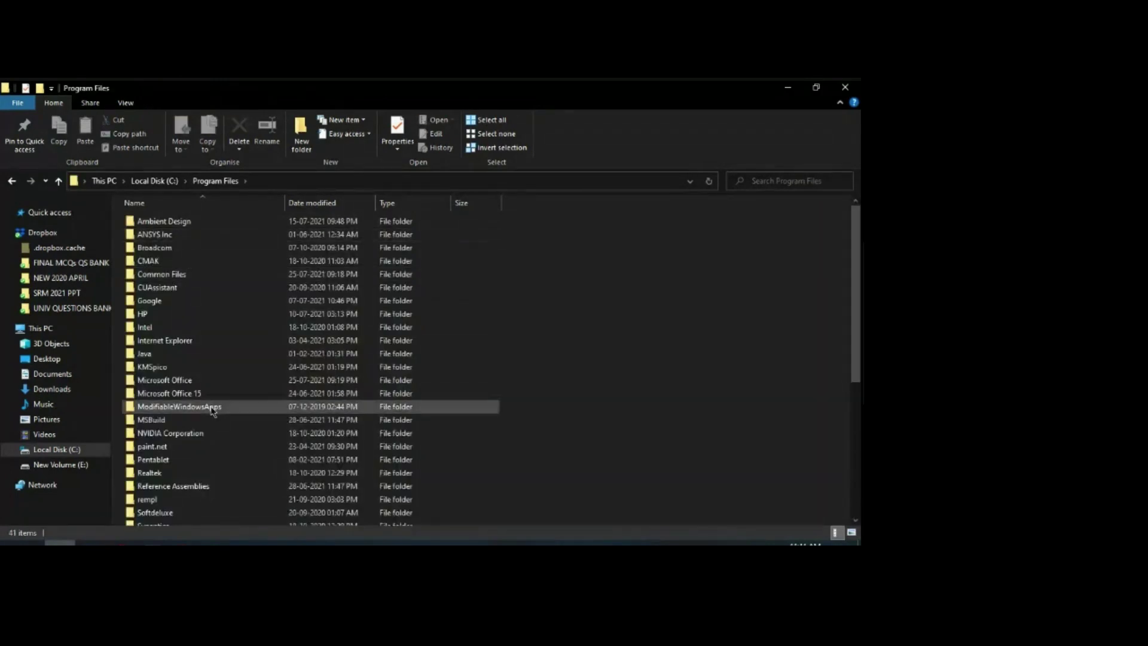
pyautogui.click(12, 181)
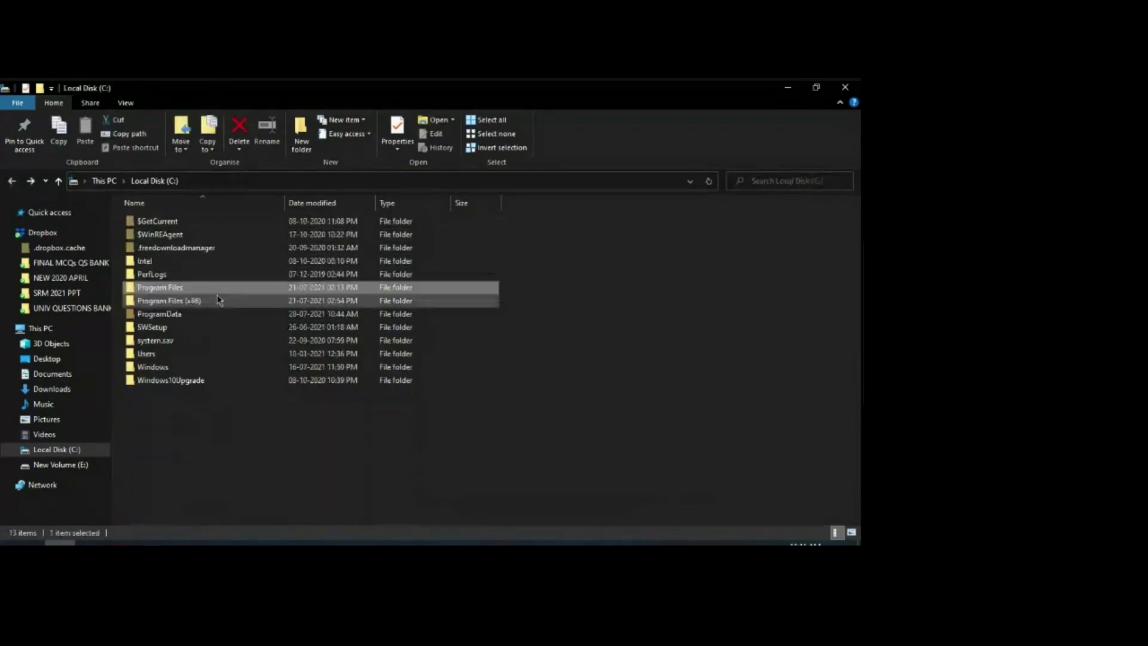
# Step: Open the CATIA command folder at Program Files (x86)\Dassault Systemes\B20\intel_a\code\command
pyautogui.doubleClick(219, 300)
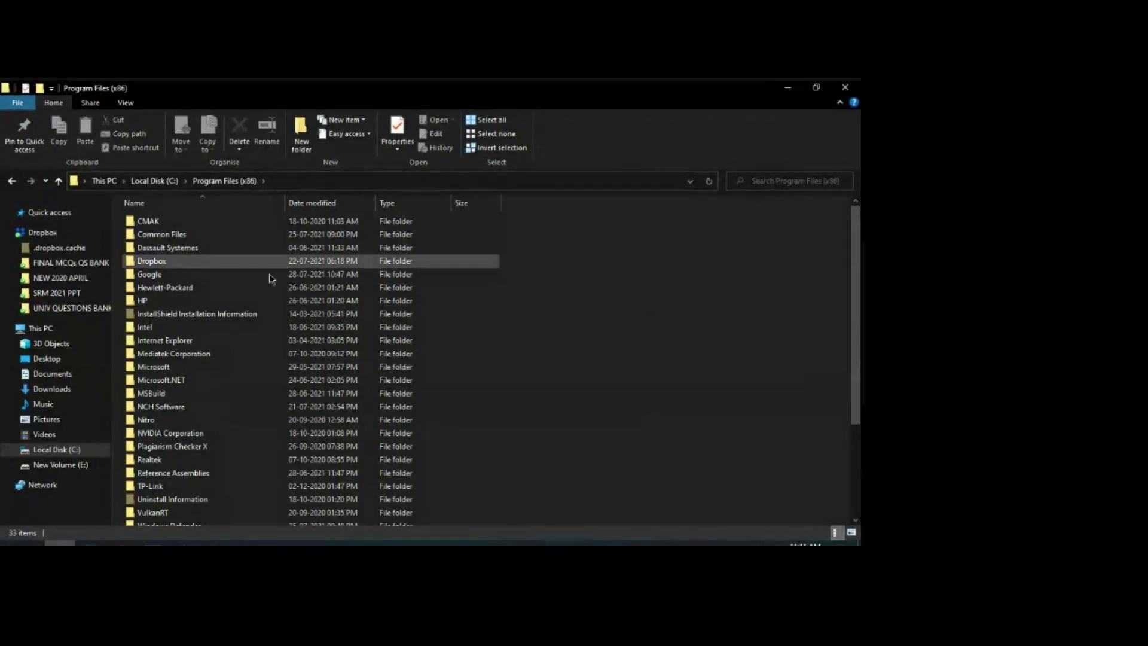
pyautogui.doubleClick(189, 247)
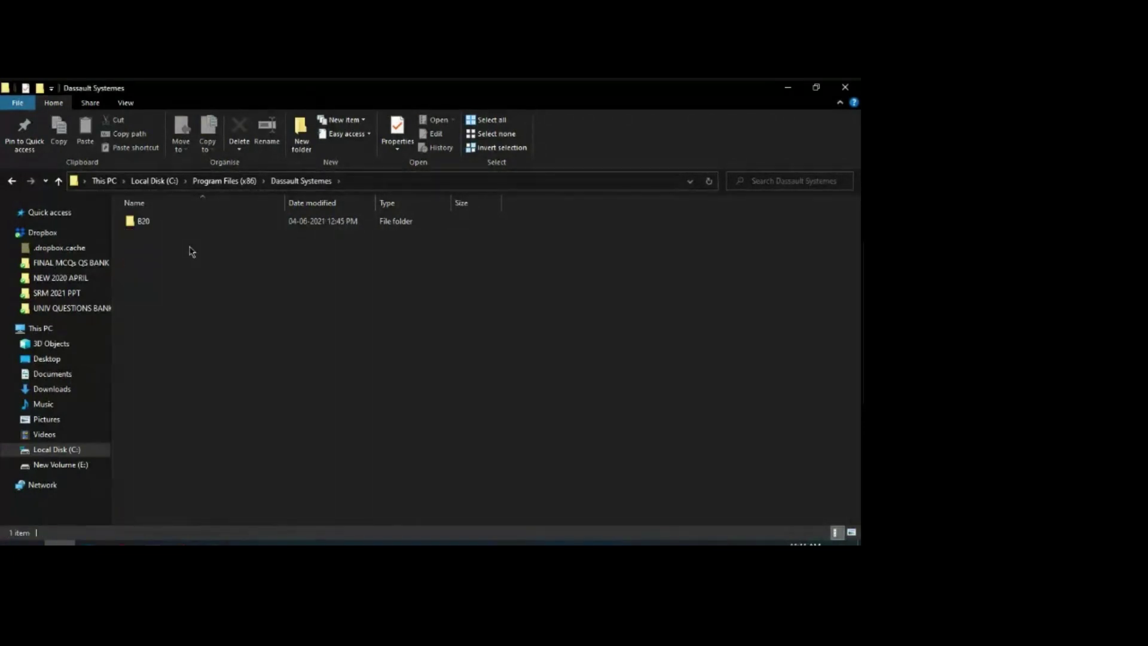
pyautogui.doubleClick(143, 222)
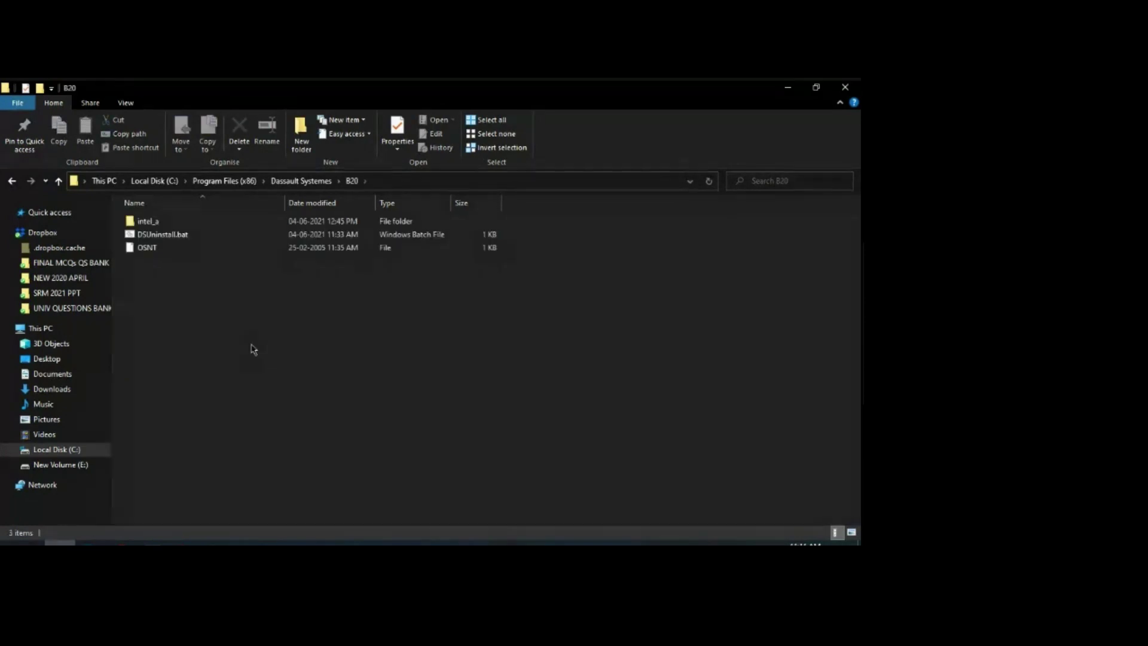
pyautogui.click(152, 221)
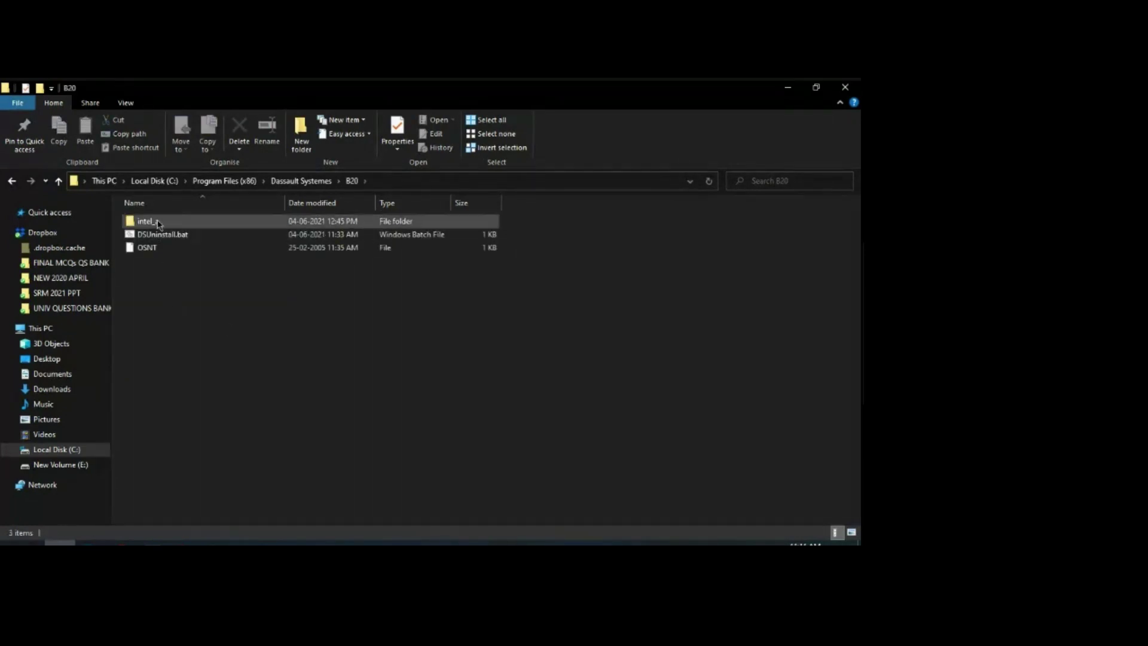
pyautogui.press('Return')
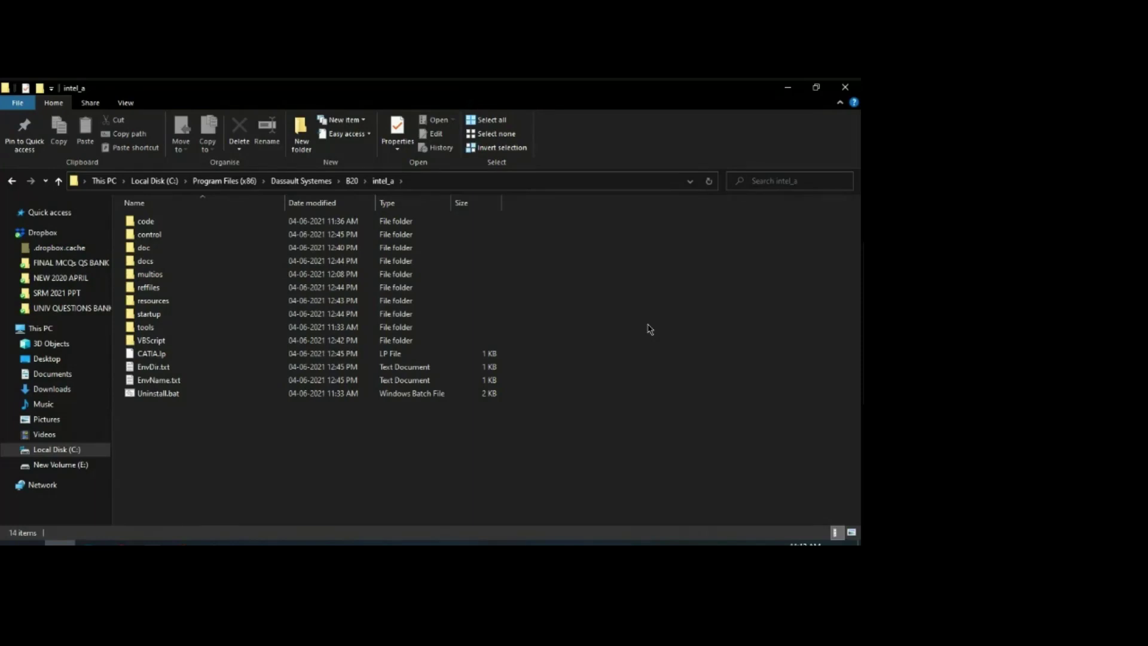
pyautogui.doubleClick(148, 226)
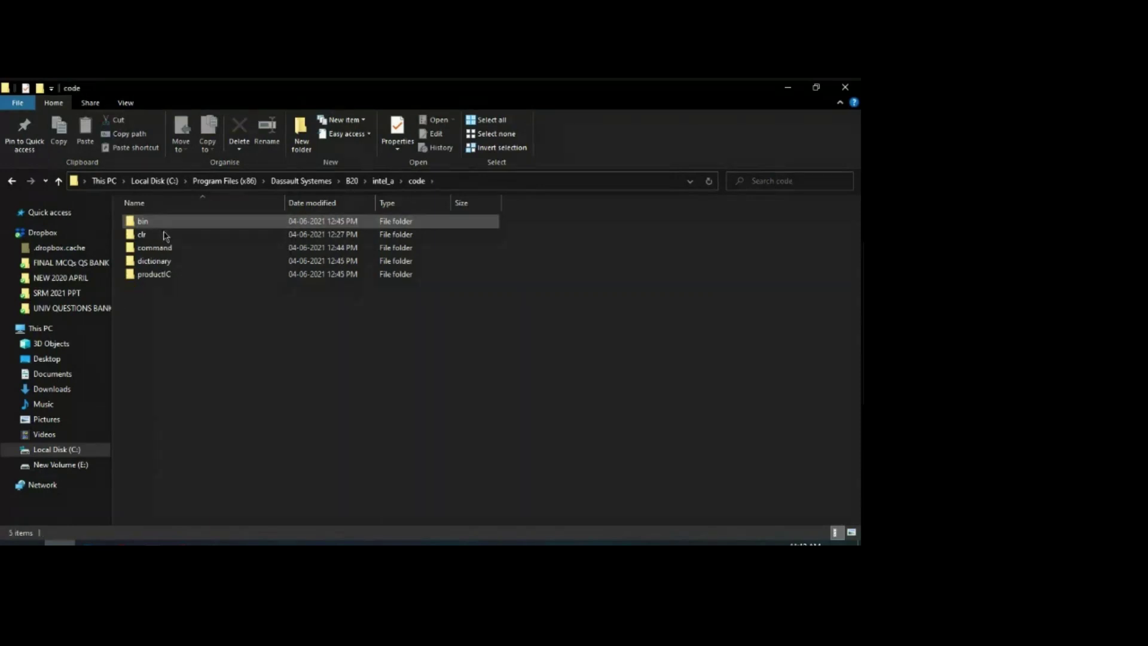
pyautogui.doubleClick(156, 247)
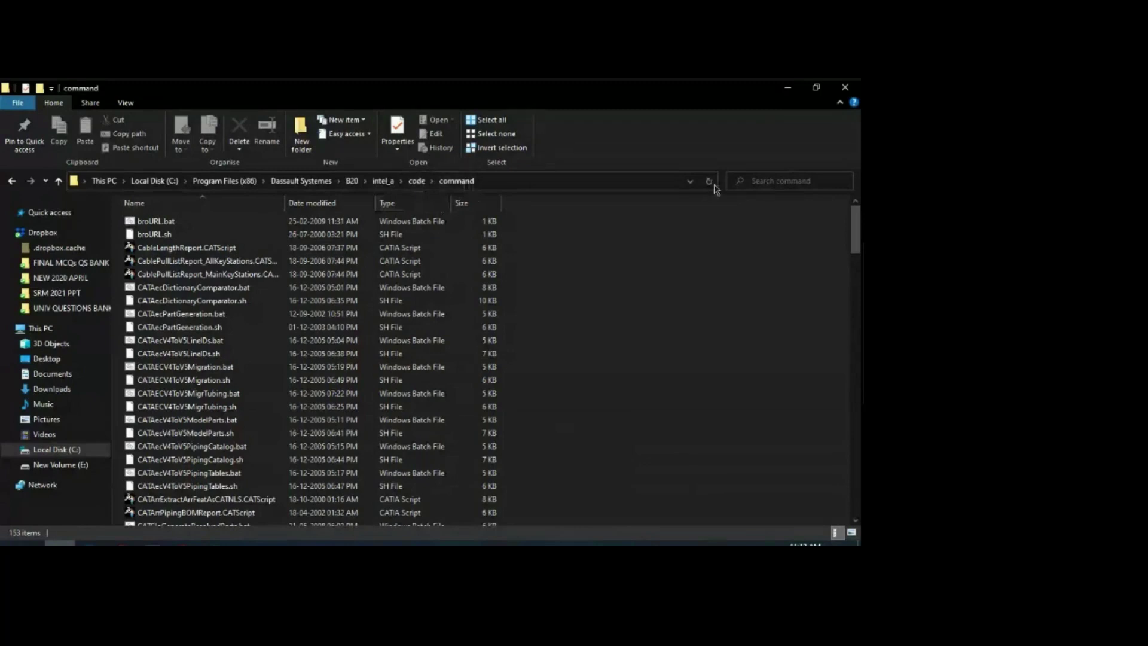
# Step: Search the command folder for gsd and select the file GSD_PointSplineLoftFromExcel.xls
pyautogui.click(782, 181)
pyautogui.click(770, 210)
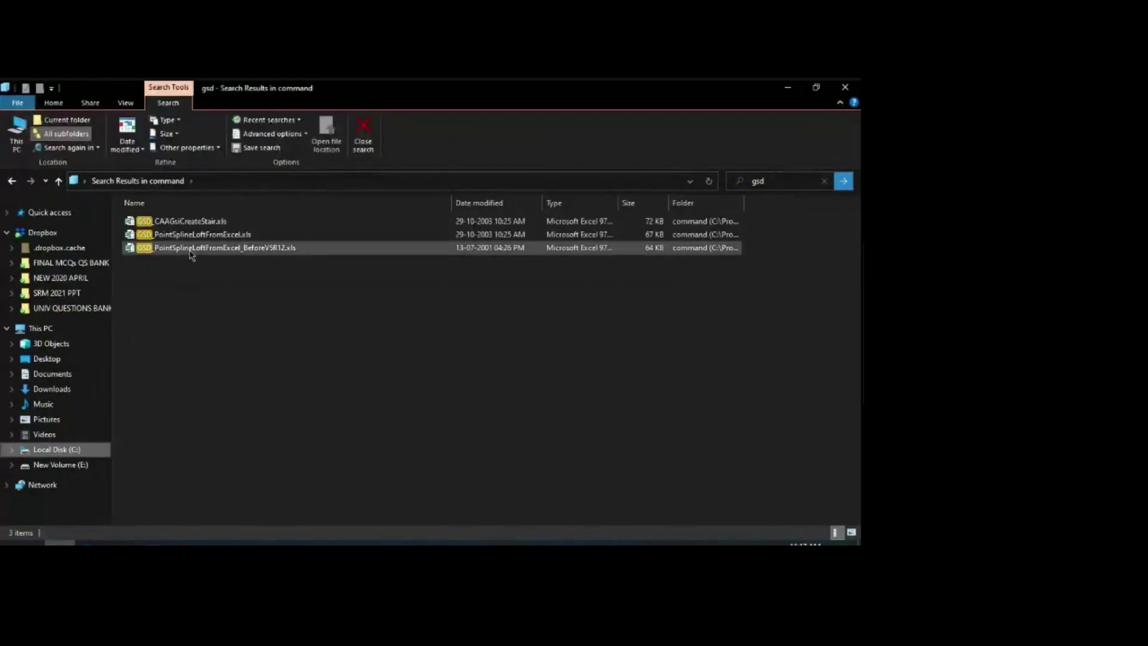
pyautogui.moveTo(151, 242)
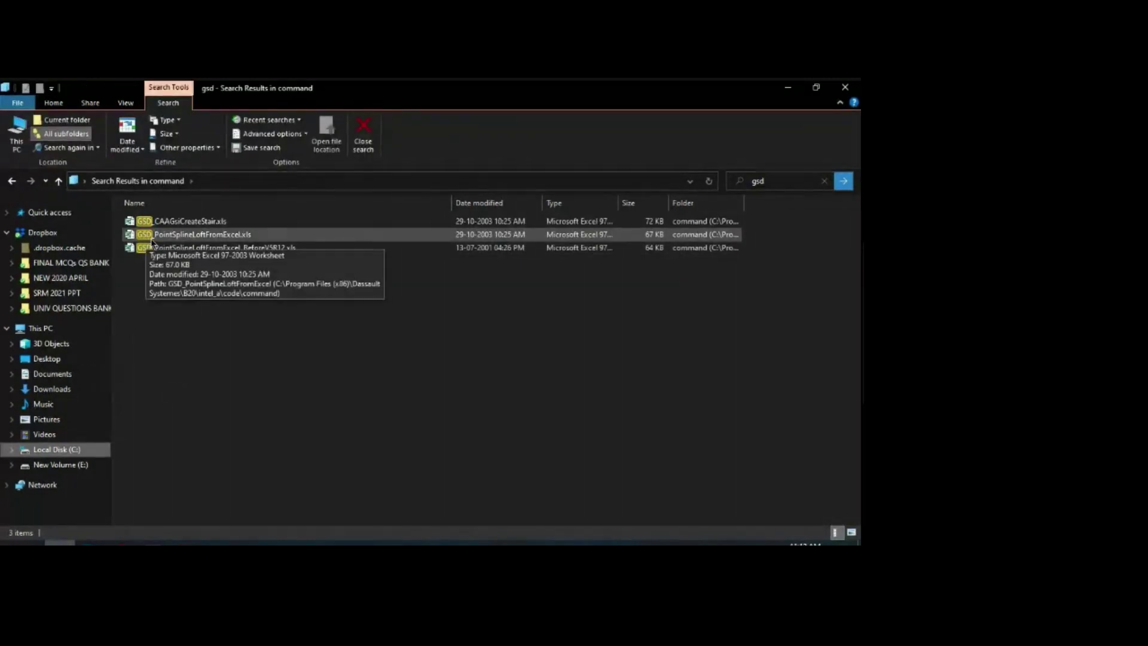
pyautogui.click(256, 234)
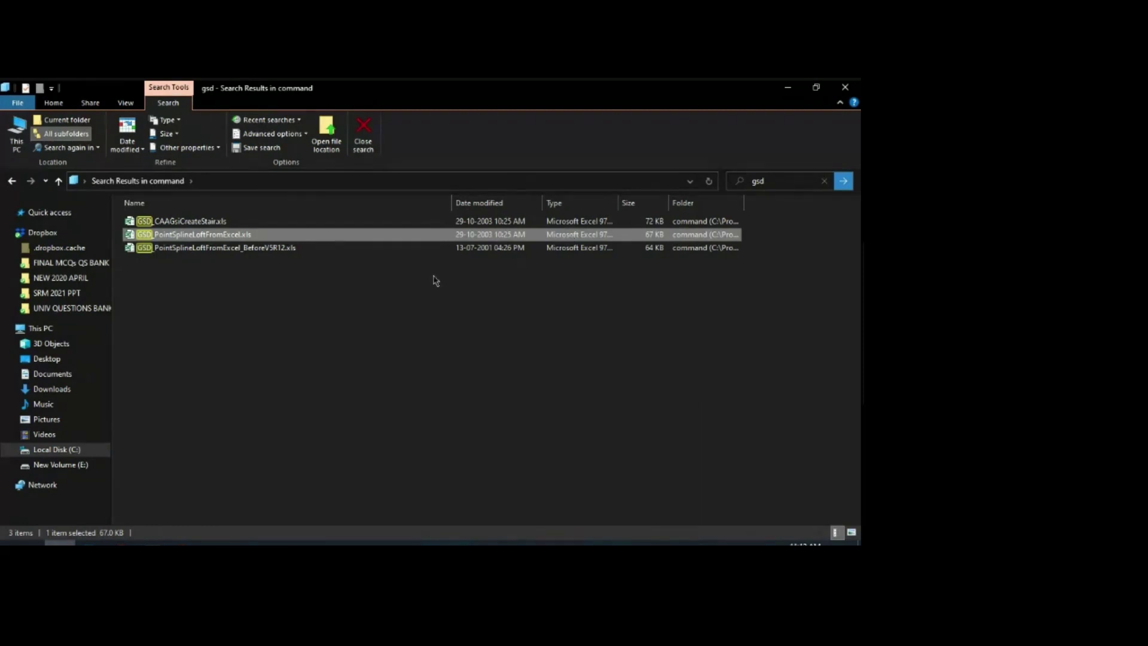
# Step: Close File Explorer, open the GSD_PointSplineLoftFromExcel workbook from the desktop and review its airfoil coordinates
pyautogui.click(844, 87)
pyautogui.doubleClick(34, 480)
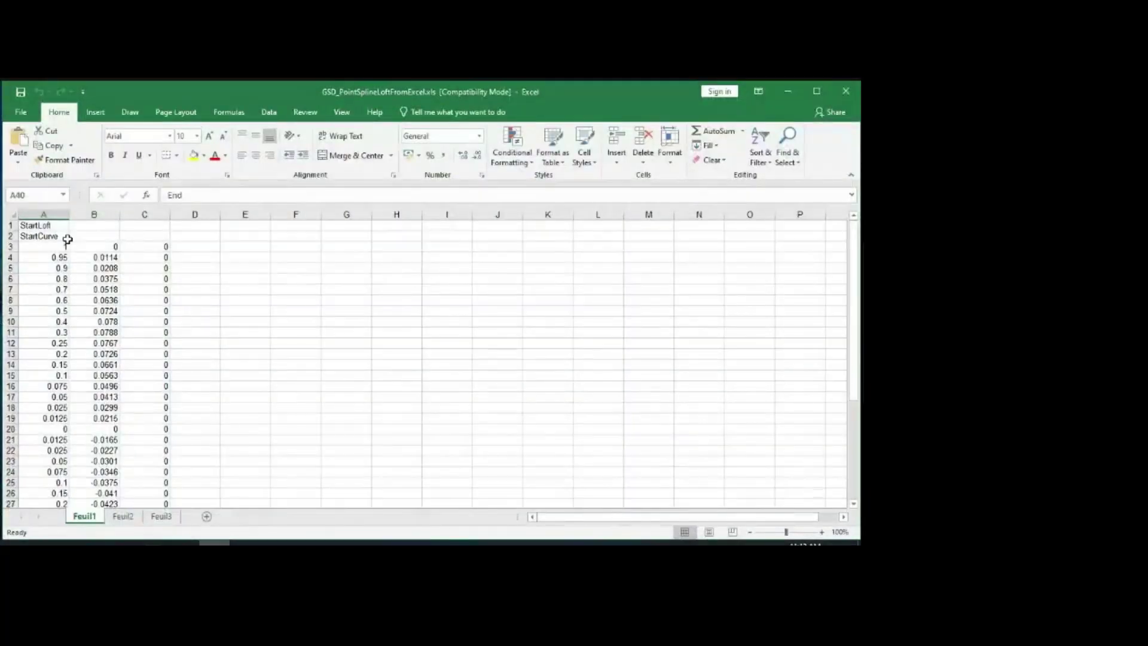
pyautogui.moveTo(42, 247); pyautogui.dragTo(107, 353)
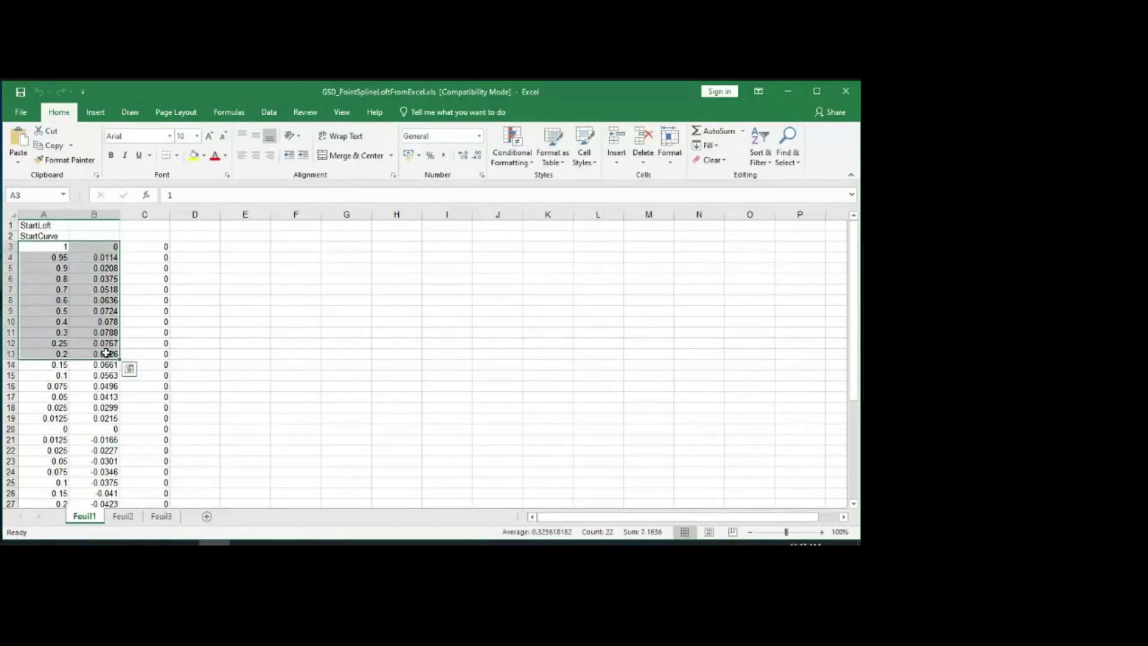
pyautogui.scroll(-3, 92, 318)
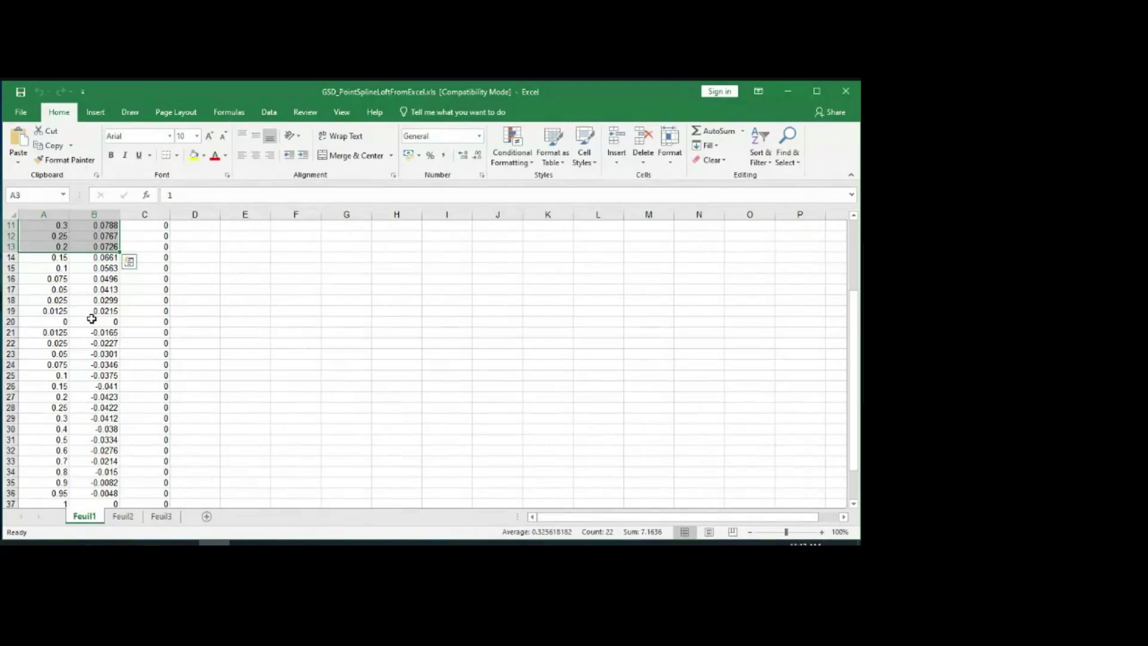
pyautogui.scroll(-7, 92, 318)
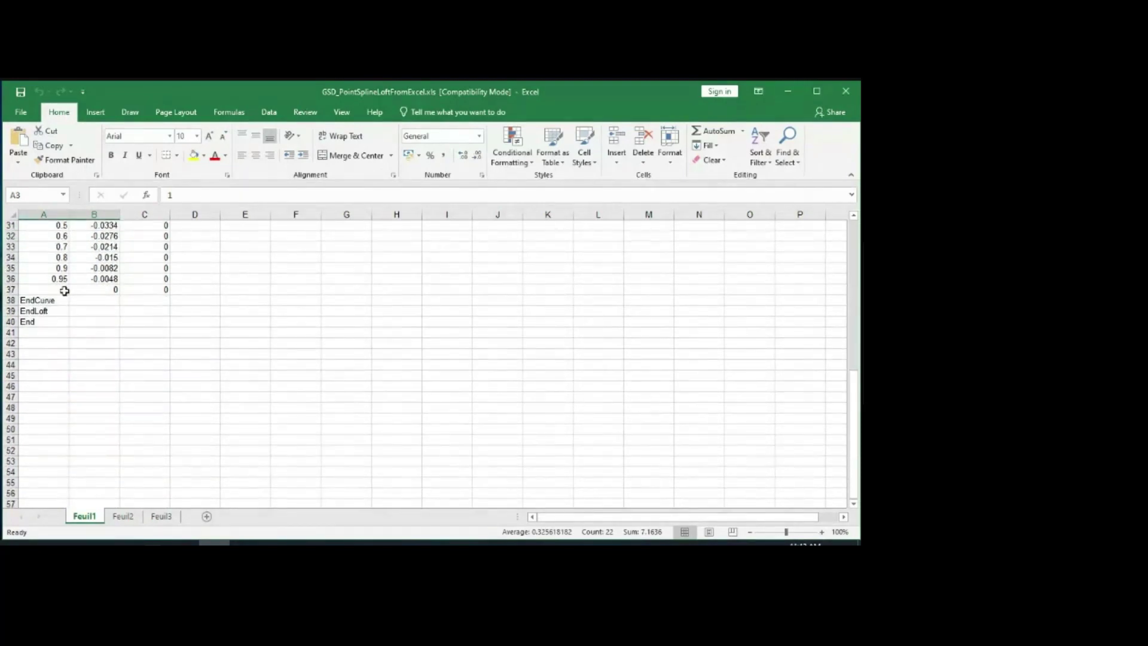
# Step: Fill the last coordinate pair, cells A37:B37 above EndCurve, with yellow
pyautogui.moveTo(62, 289); pyautogui.dragTo(108, 290)
pyautogui.click(193, 155)
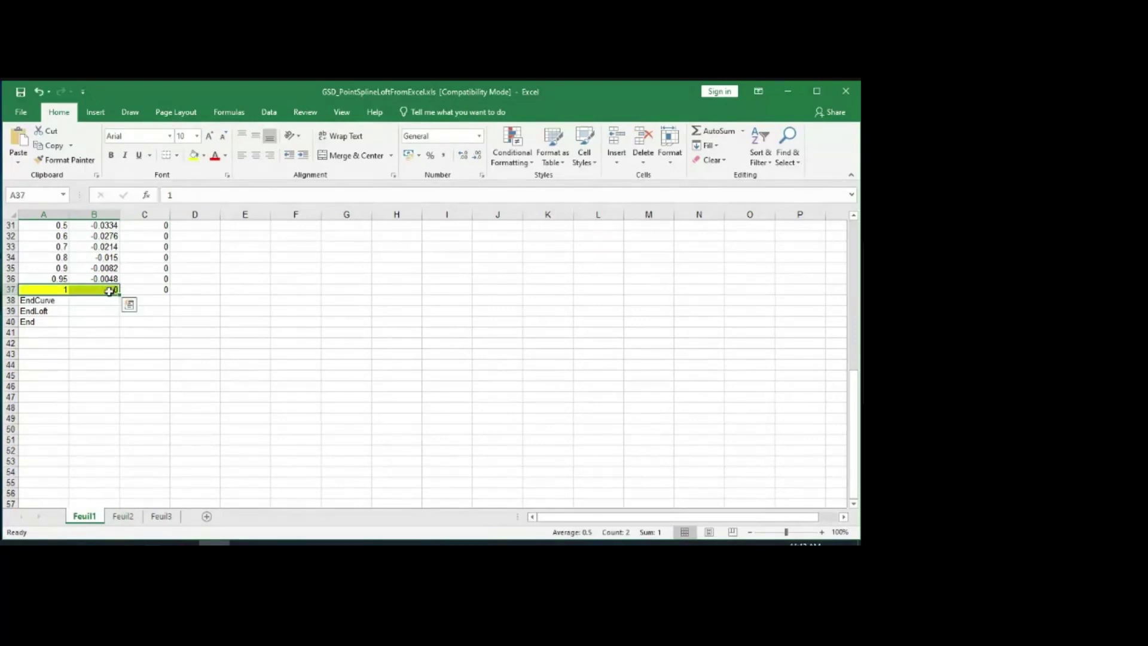
pyautogui.click(63, 289)
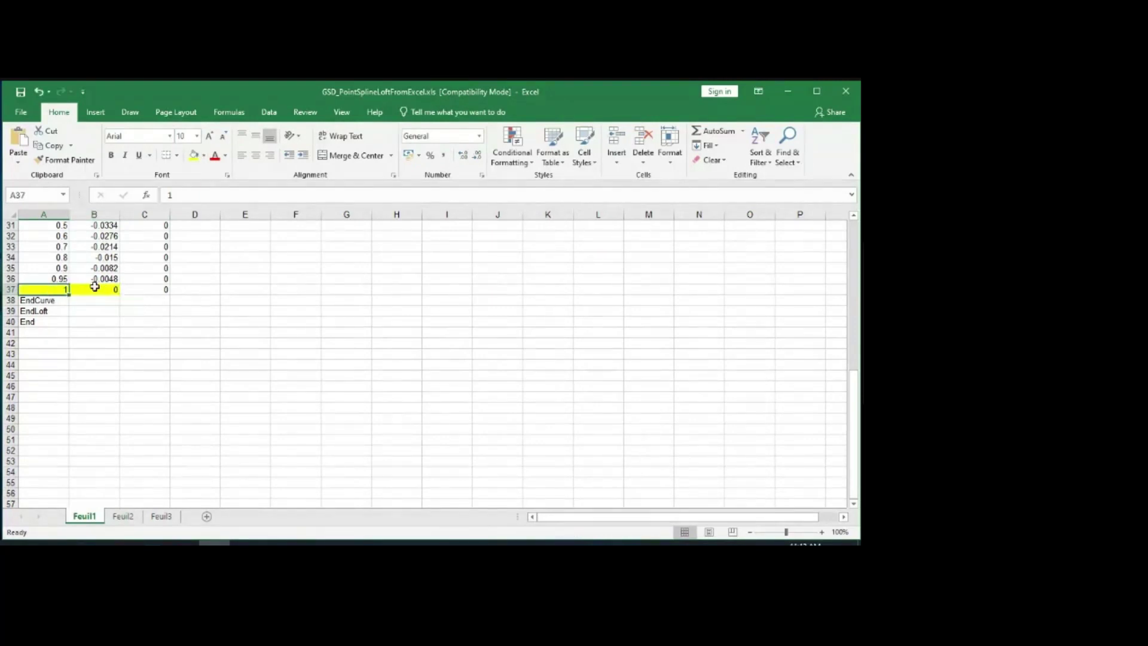
pyautogui.click(92, 289)
# Step: Fill the first coordinate pair, cells A3:B3 below StartCurve, with yellow and compare it with the last pair
pyautogui.scroll(10, 140, 310)
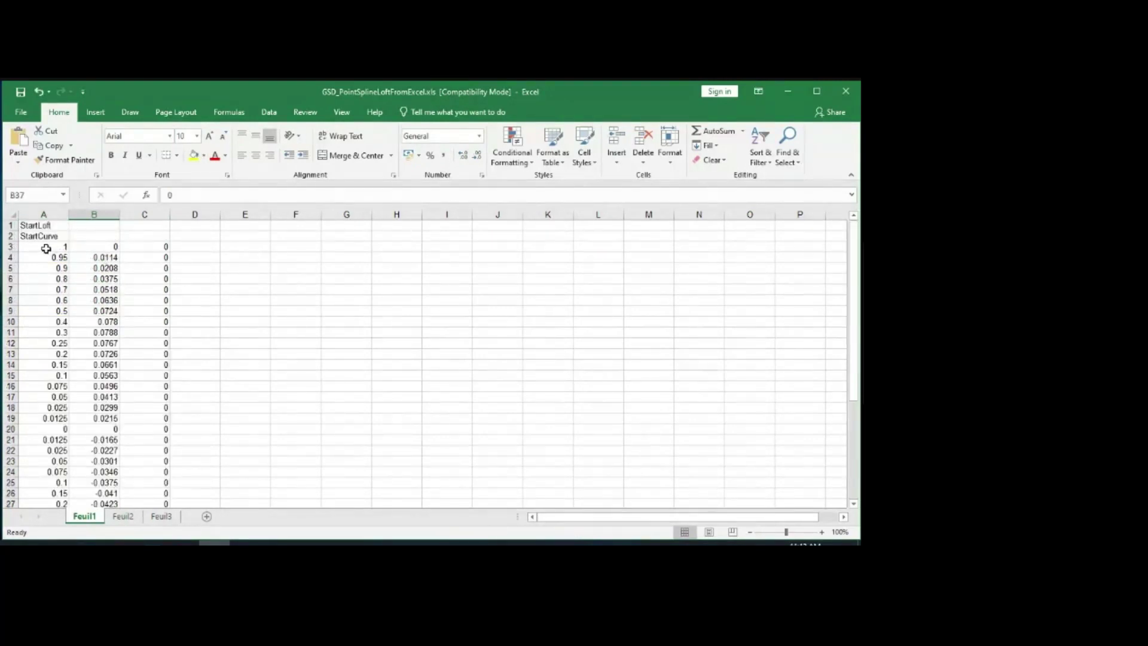
pyautogui.moveTo(47, 247); pyautogui.dragTo(95, 247)
pyautogui.click(194, 155)
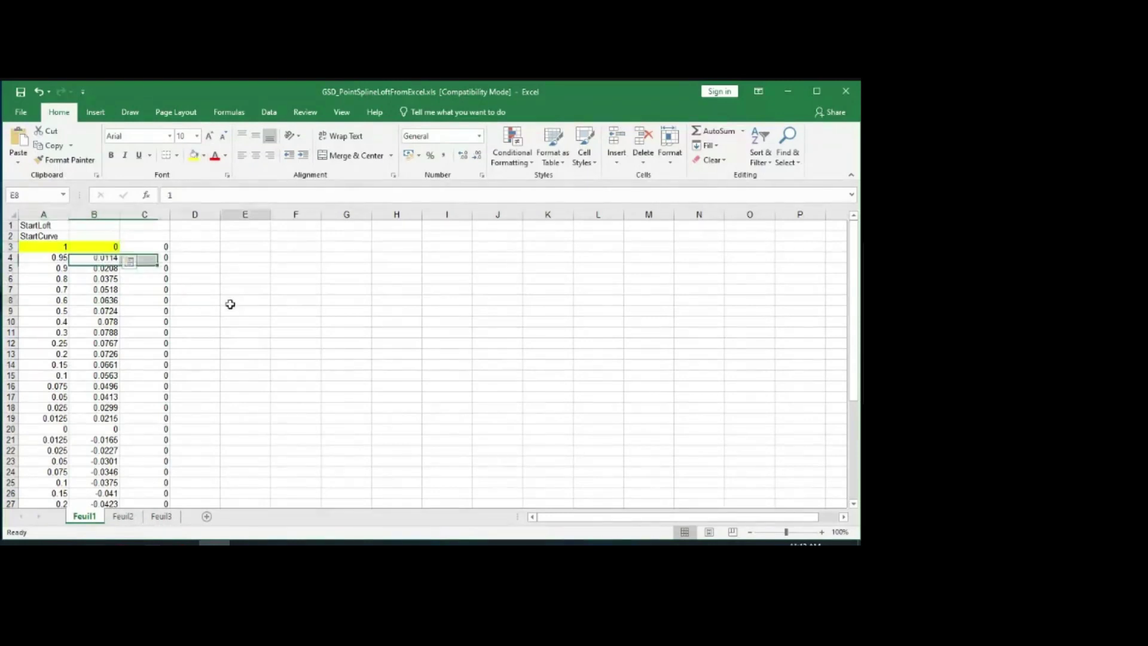
pyautogui.click(227, 301)
pyautogui.scroll(-10, 161, 265)
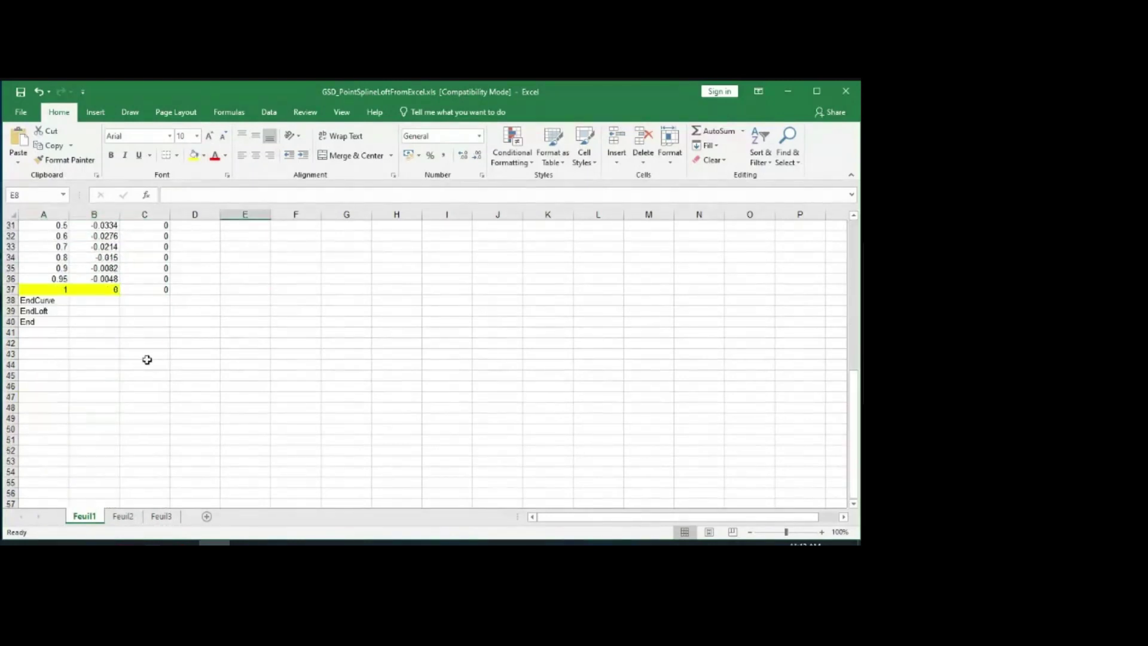
pyautogui.scroll(10, 152, 352)
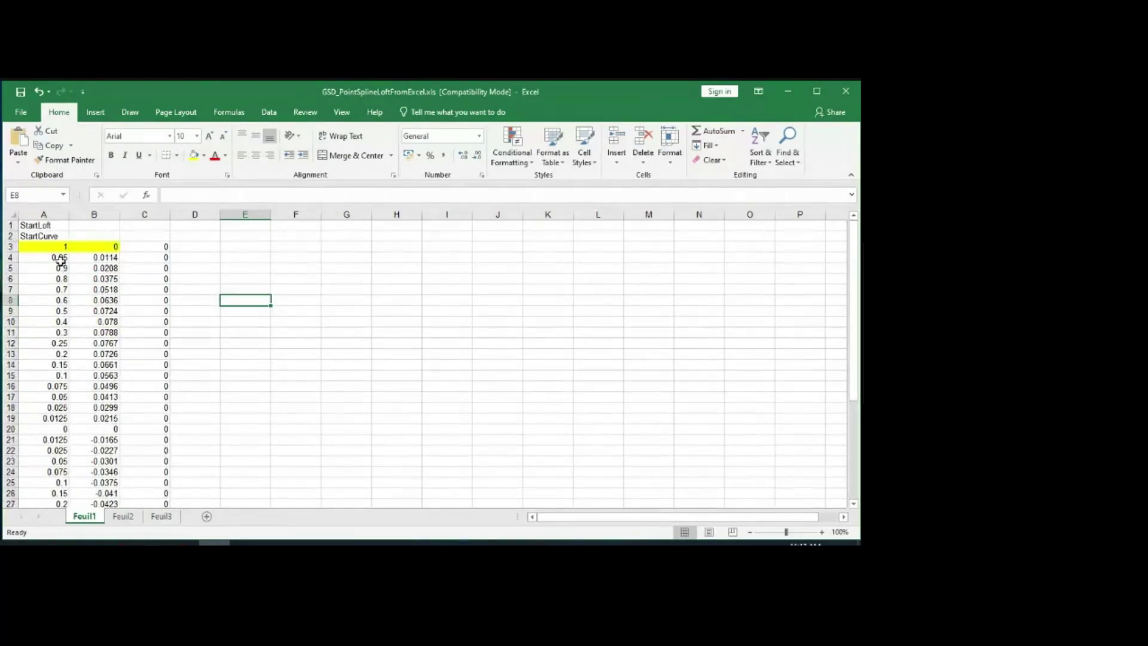
pyautogui.scroll(-7, 155, 334)
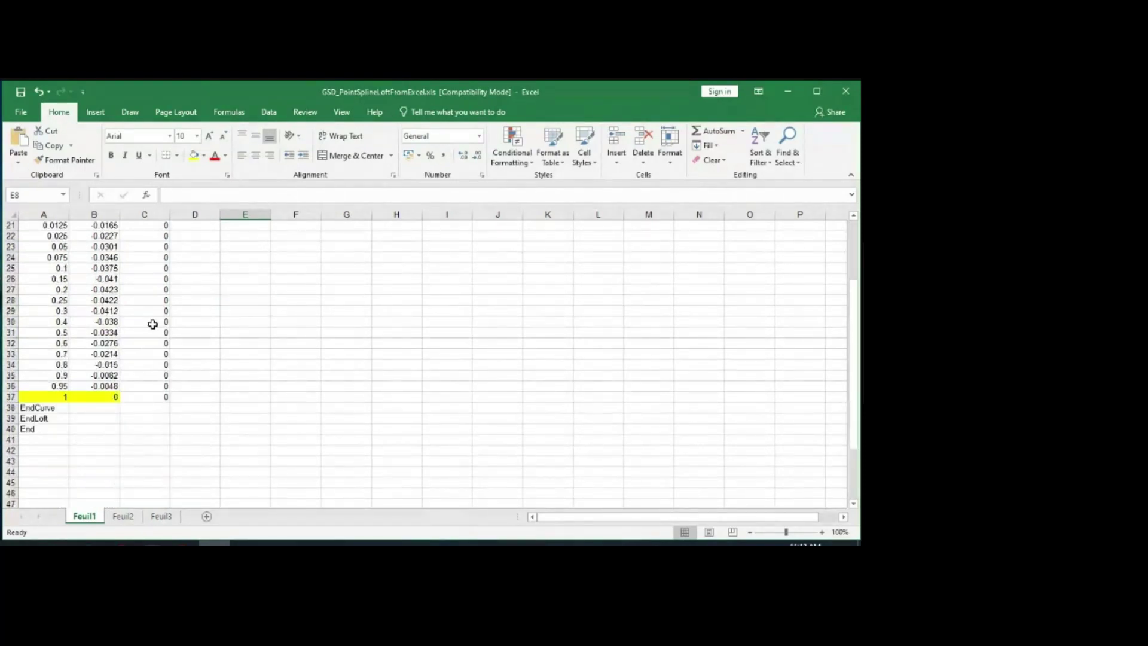
pyautogui.scroll(7, 232, 369)
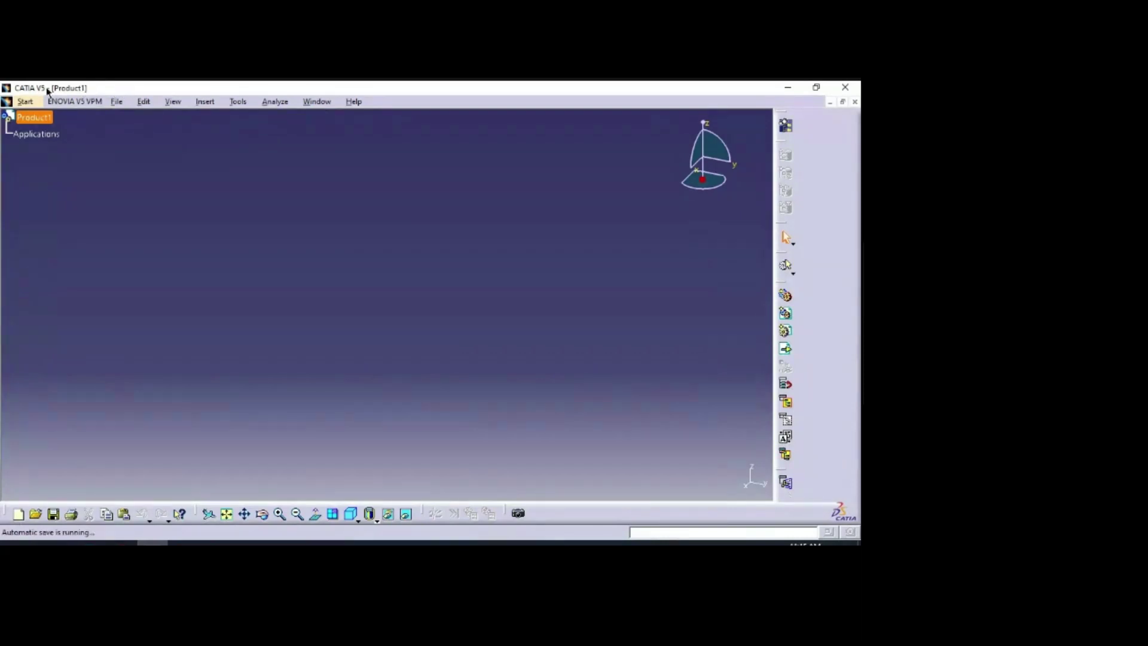
# Step: In CATIA, close the empty Product1 document and create a new part in Part Design with the default options
pyautogui.click(855, 102)
pyautogui.click(14, 101)
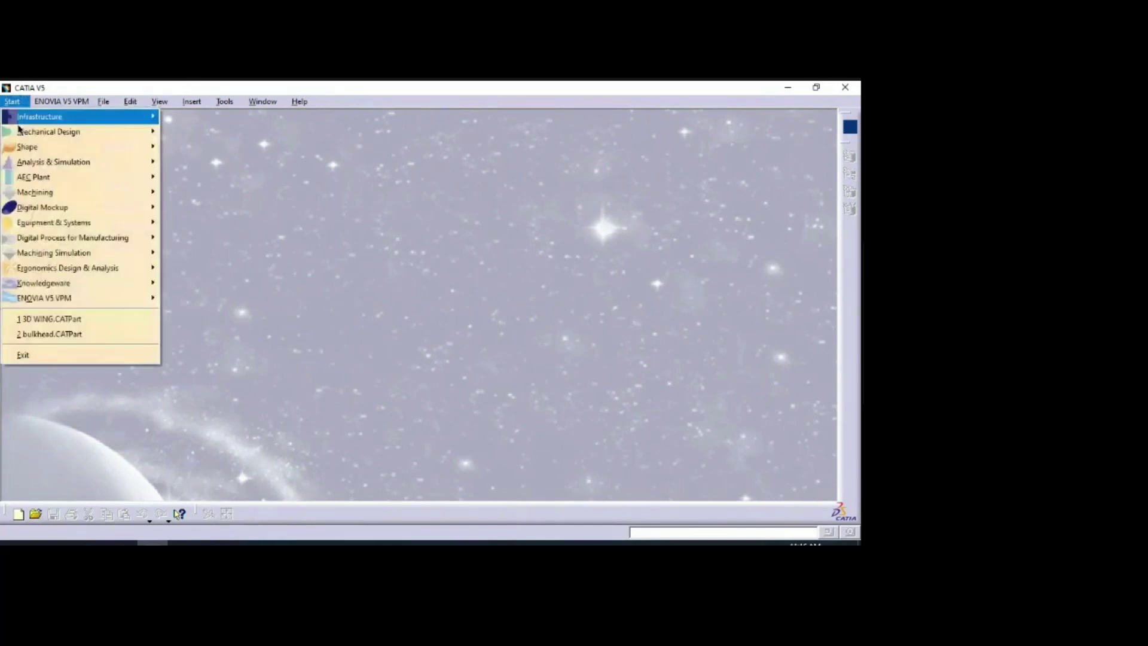
pyautogui.moveTo(59, 131)
pyautogui.click(232, 131)
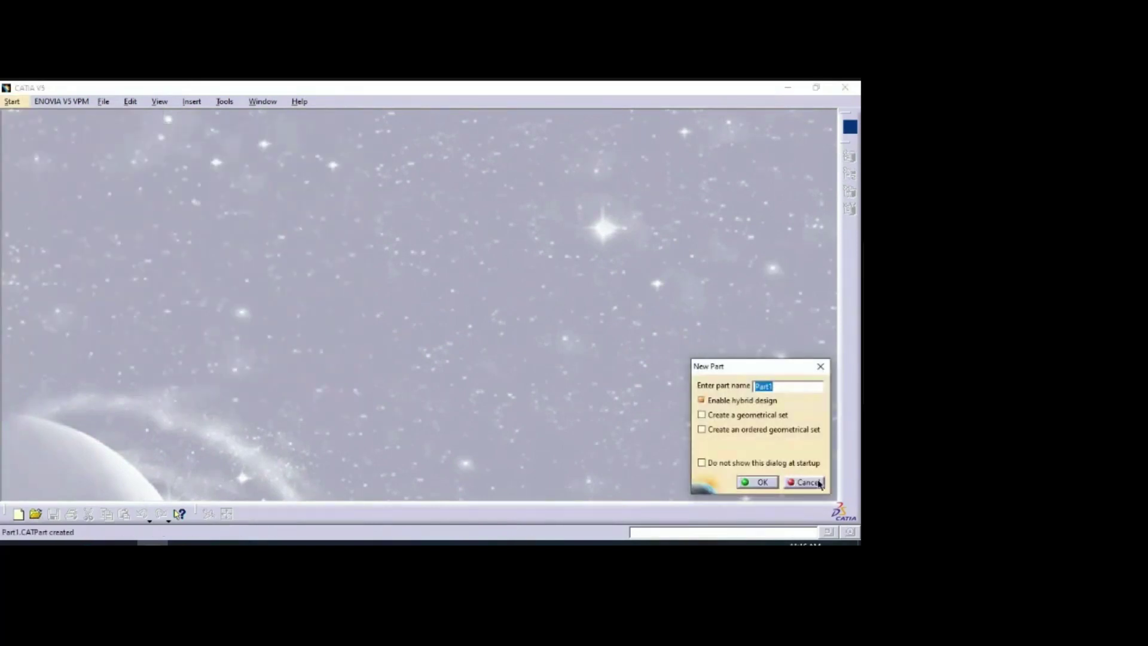
pyautogui.click(757, 482)
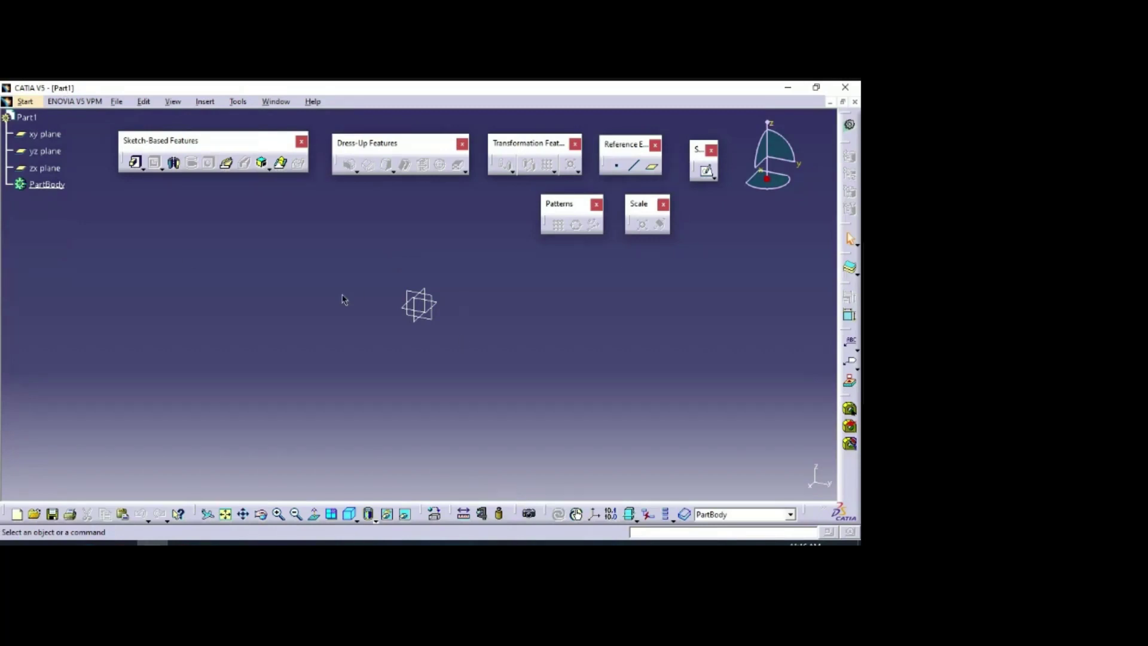
# Step: Switch from CATIA back to the GSD_PointSplineLoftFromExcel.xls workbook in Excel
pyautogui.click(214, 543)
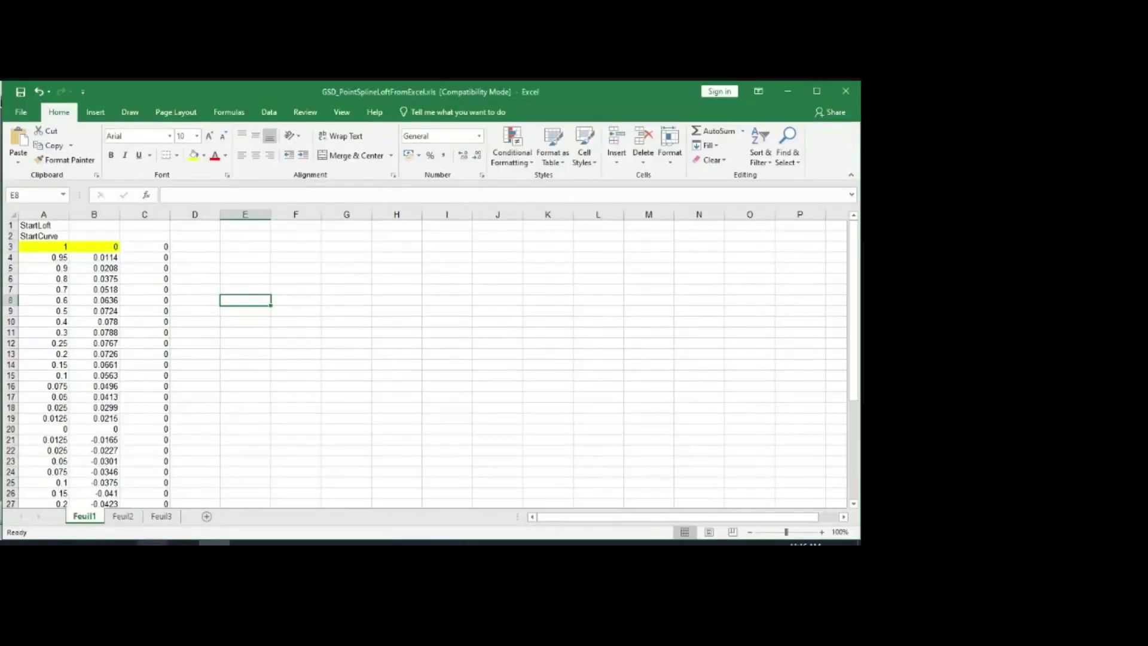
pyautogui.click(153, 550)
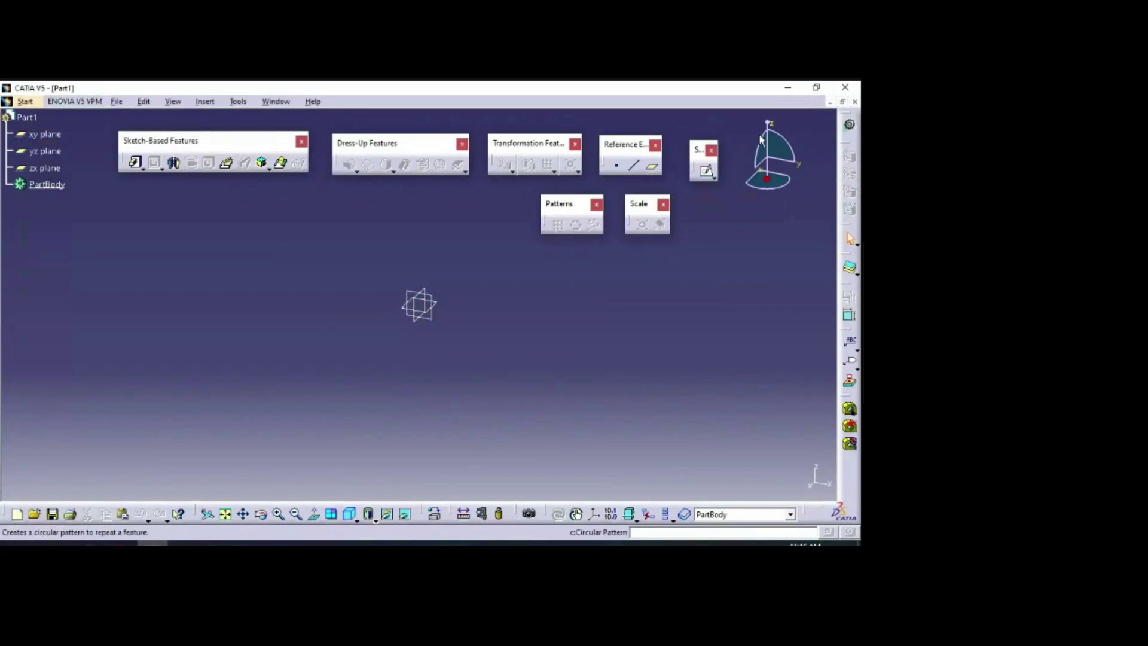
pyautogui.click(788, 88)
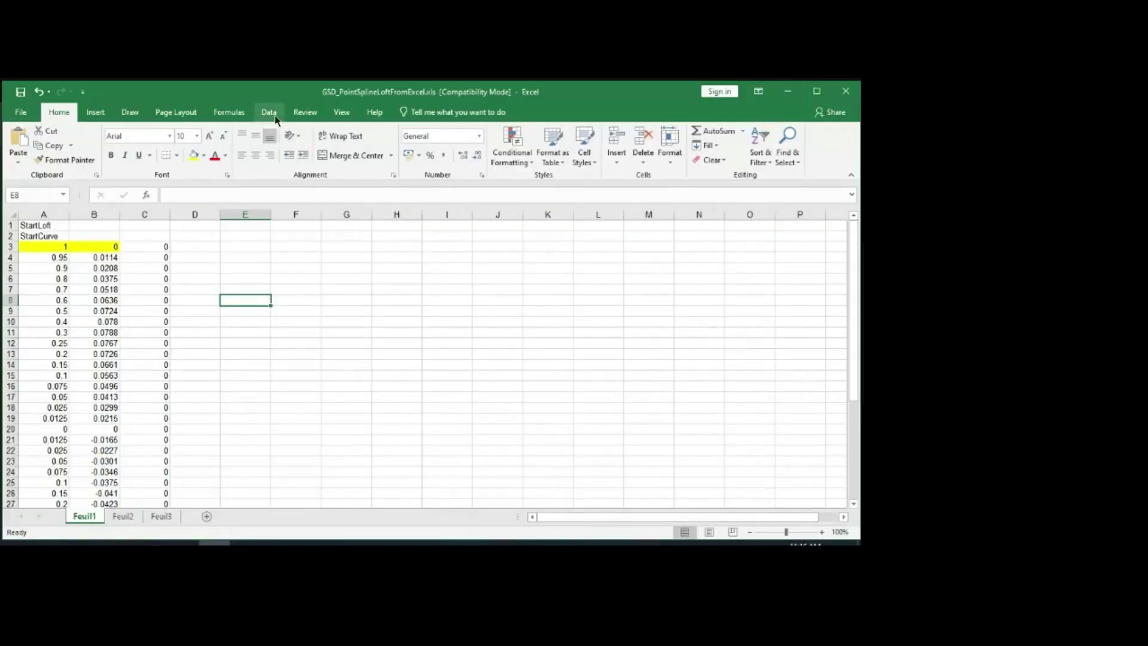
# Step: Run the Feuil1.Main macro from this workbook to generate the airfoil points and spline in the CATIA part
pyautogui.click(342, 113)
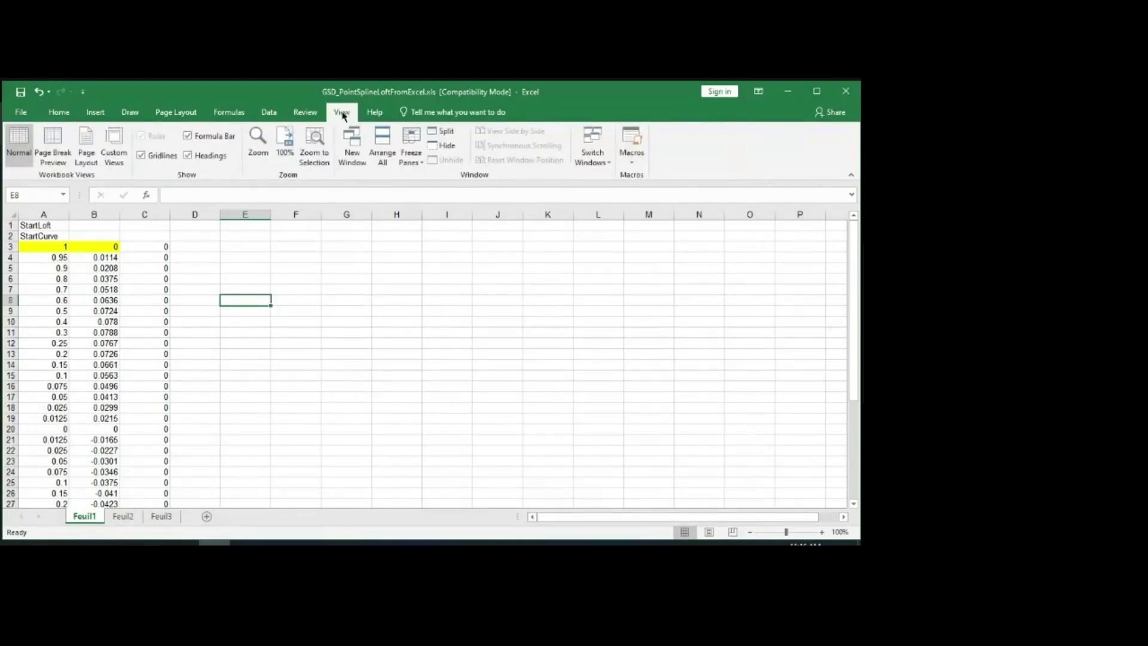
pyautogui.click(632, 142)
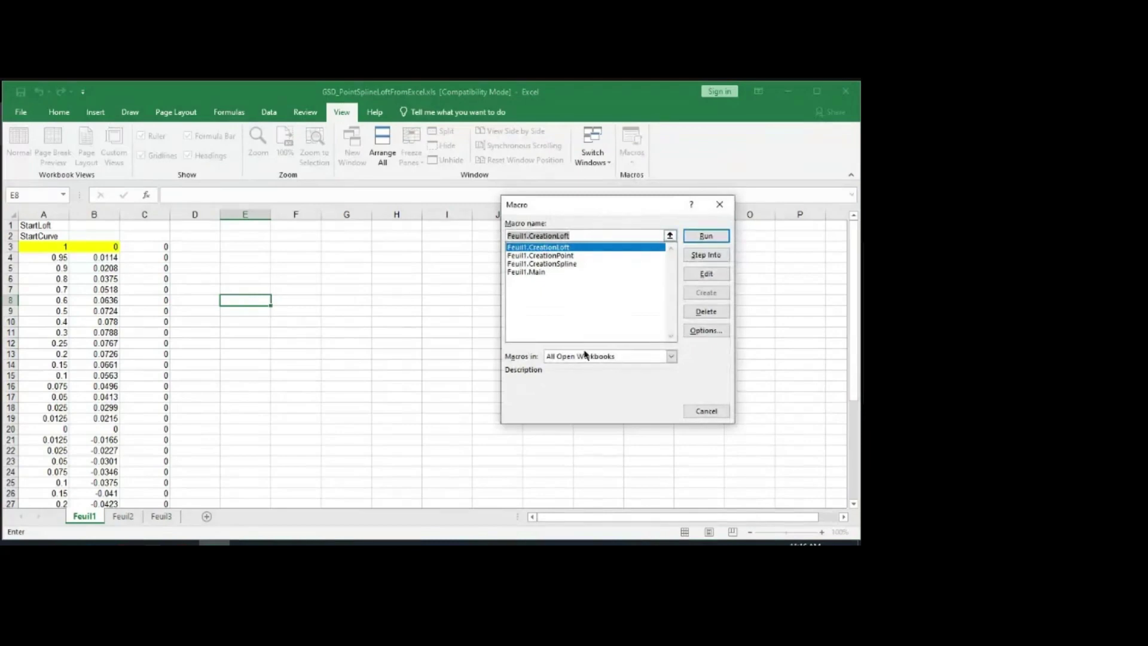
pyautogui.click(584, 357)
pyautogui.click(585, 376)
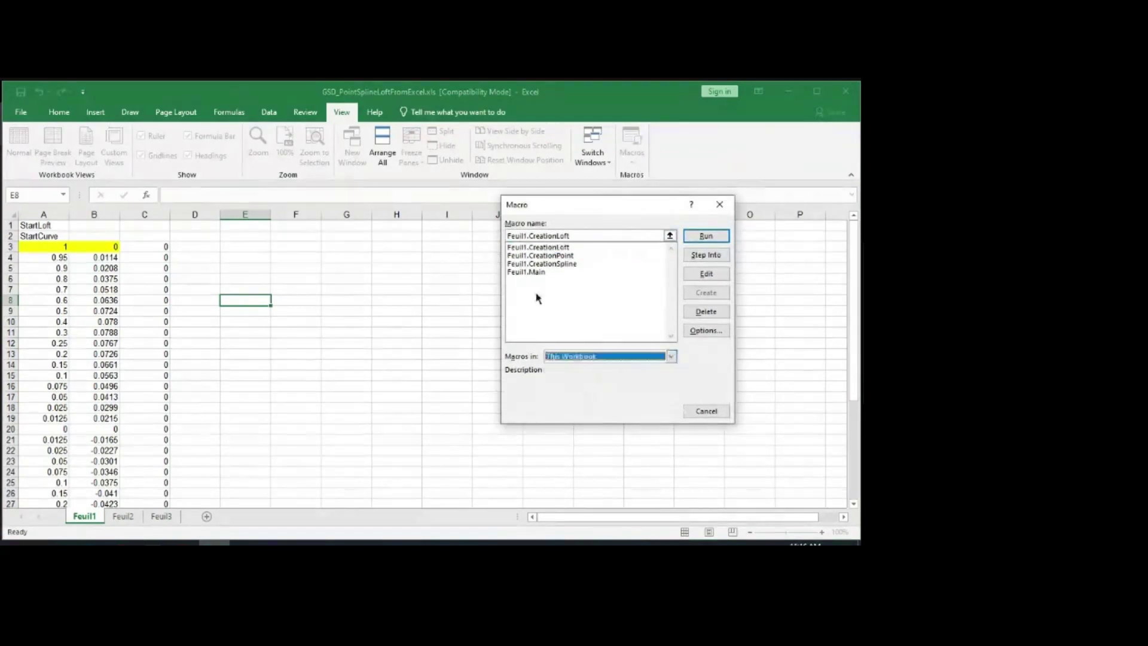
pyautogui.click(536, 273)
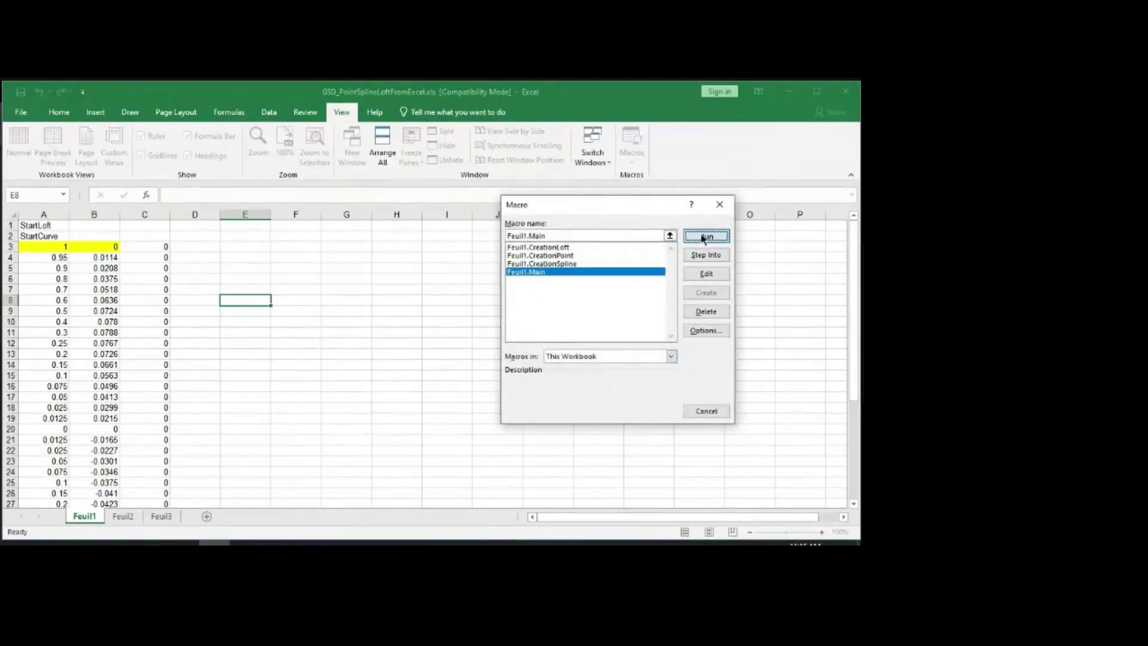
pyautogui.click(706, 235)
pyautogui.press('Return')
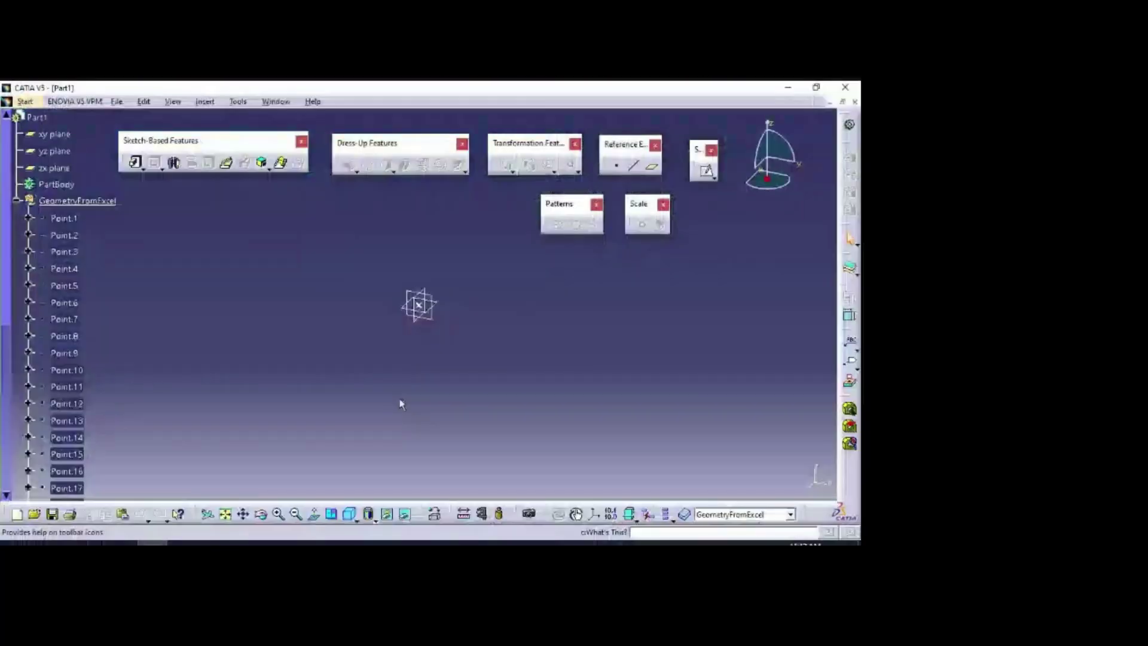
# Step: In CATIA, open a sketch on the xy plane and project the imported airfoil spline into it
pyautogui.moveTo(430, 303); pyautogui.dragTo(582, 327, button='middle')
pyautogui.moveTo(438, 248); pyautogui.dragTo(410, 326, button='middle')
pyautogui.click(236, 266)
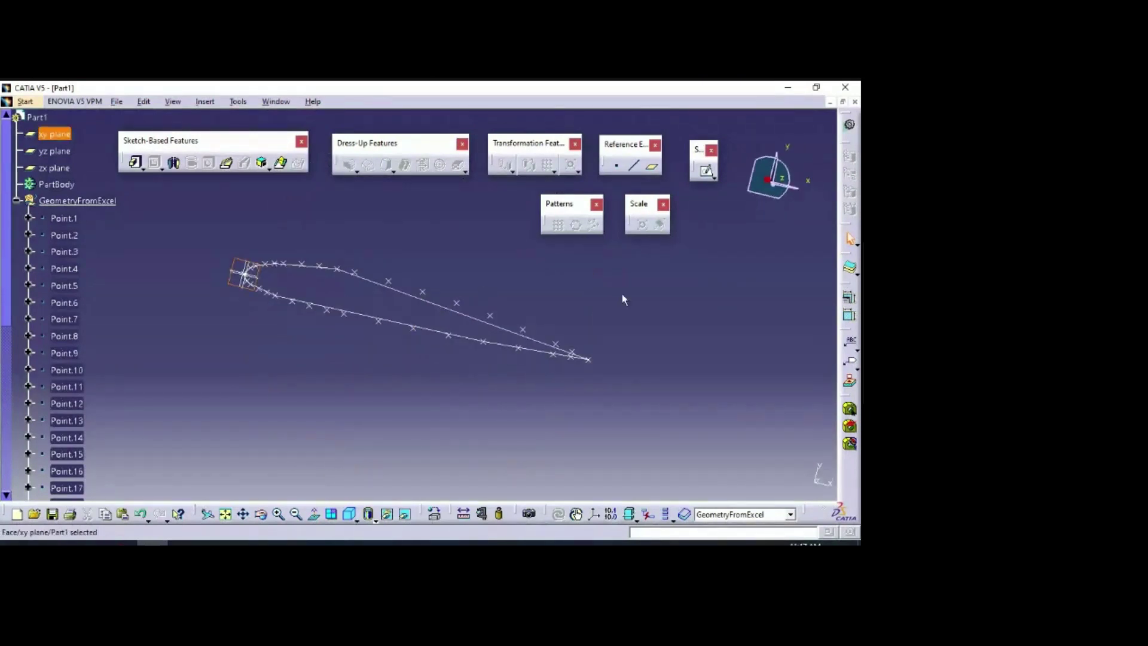
pyautogui.click(706, 172)
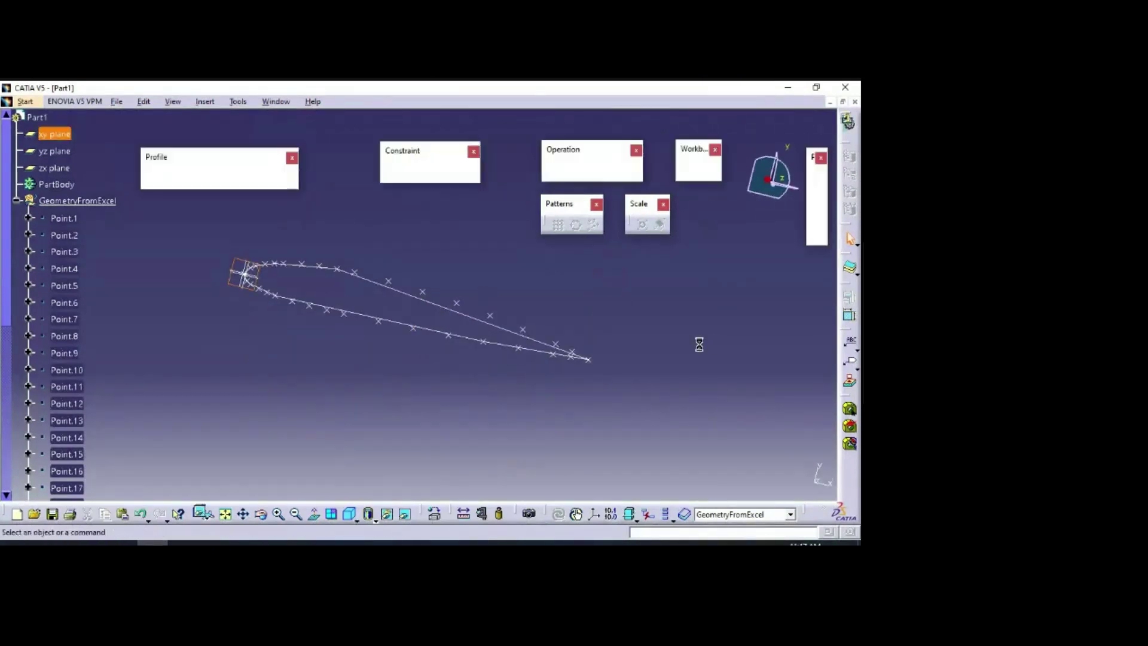
pyautogui.click(633, 174)
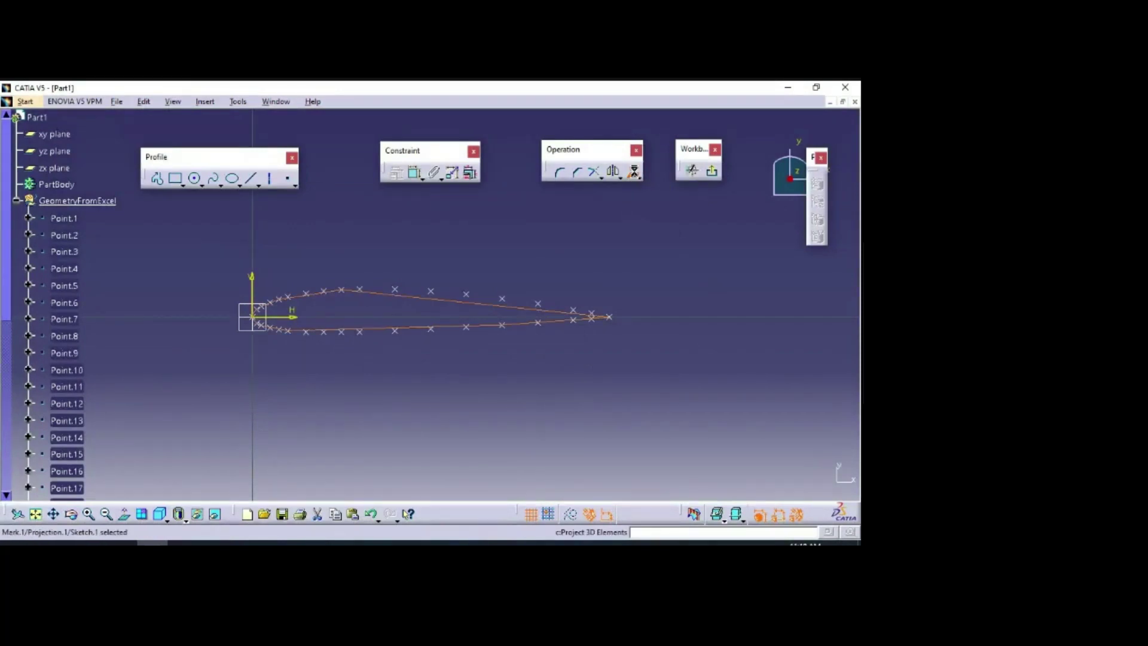
# Step: Copy the projected airfoil curve from the sketch
pyautogui.click(518, 308)
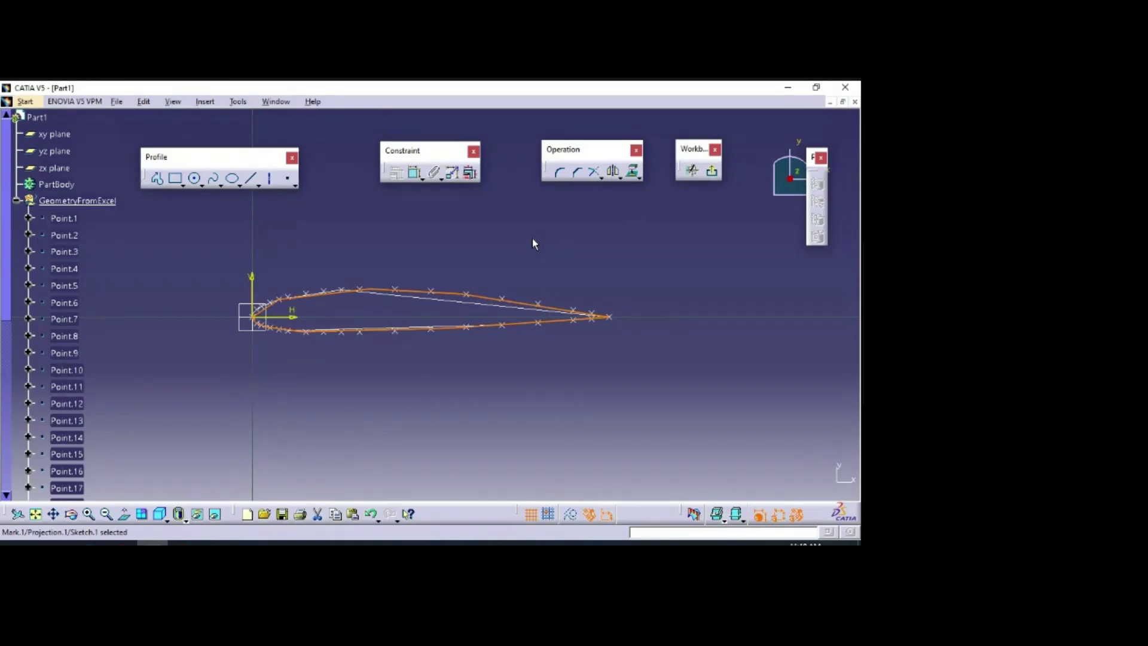
pyautogui.rightClick(485, 300)
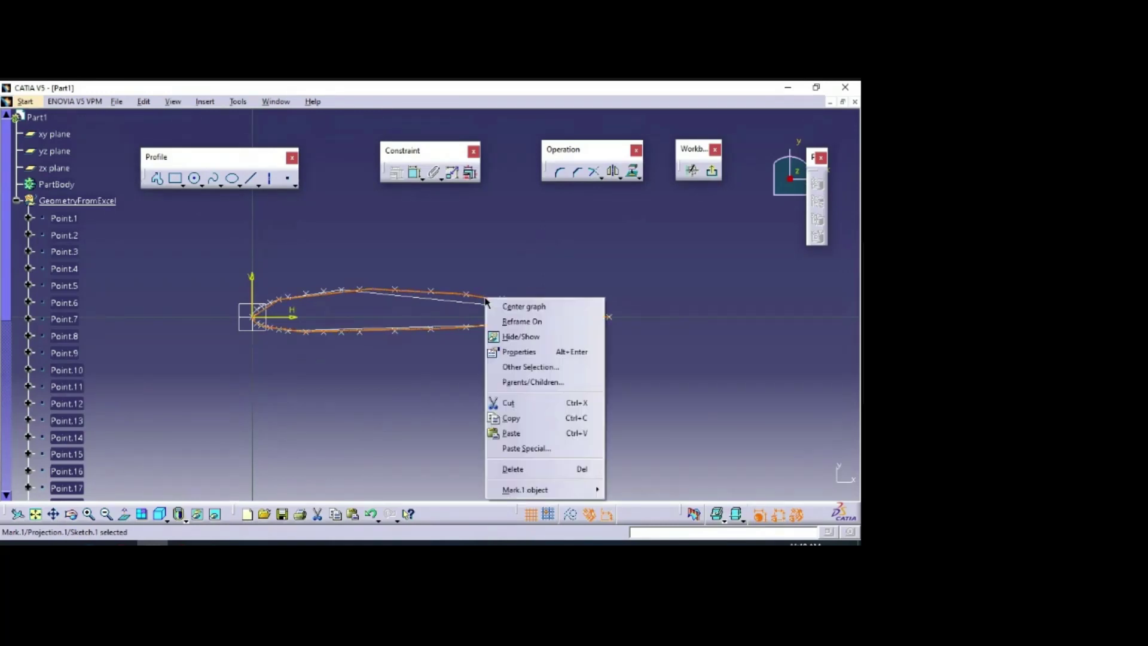
pyautogui.click(548, 418)
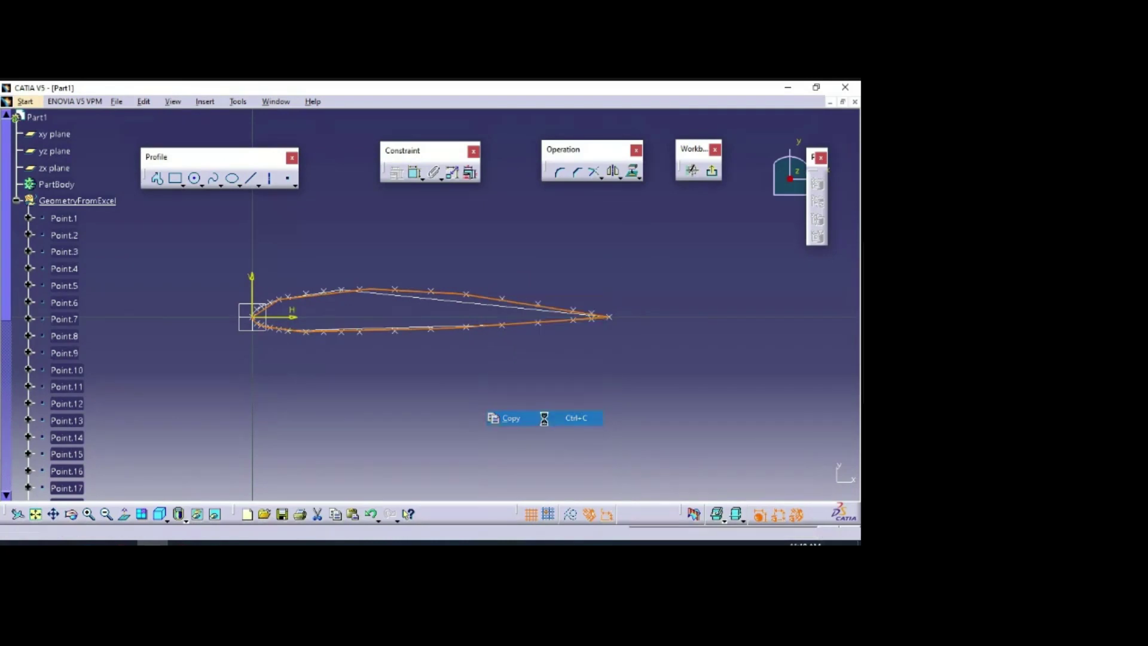
pyautogui.click(551, 408)
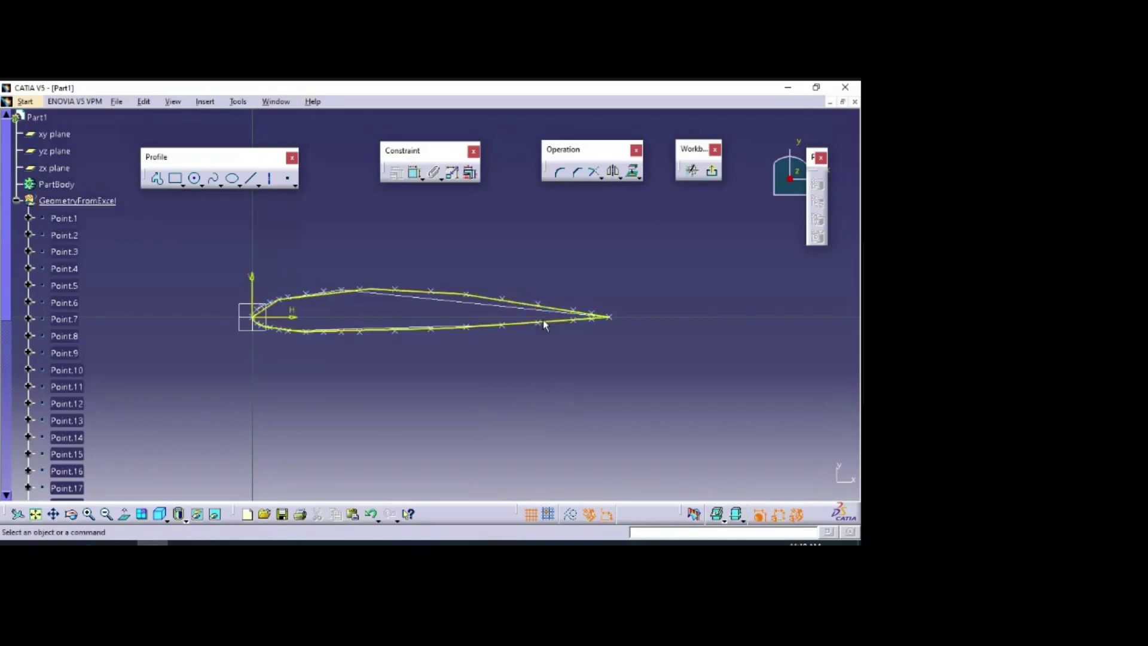
pyautogui.click(93, 201)
pyautogui.rightClick(92, 201)
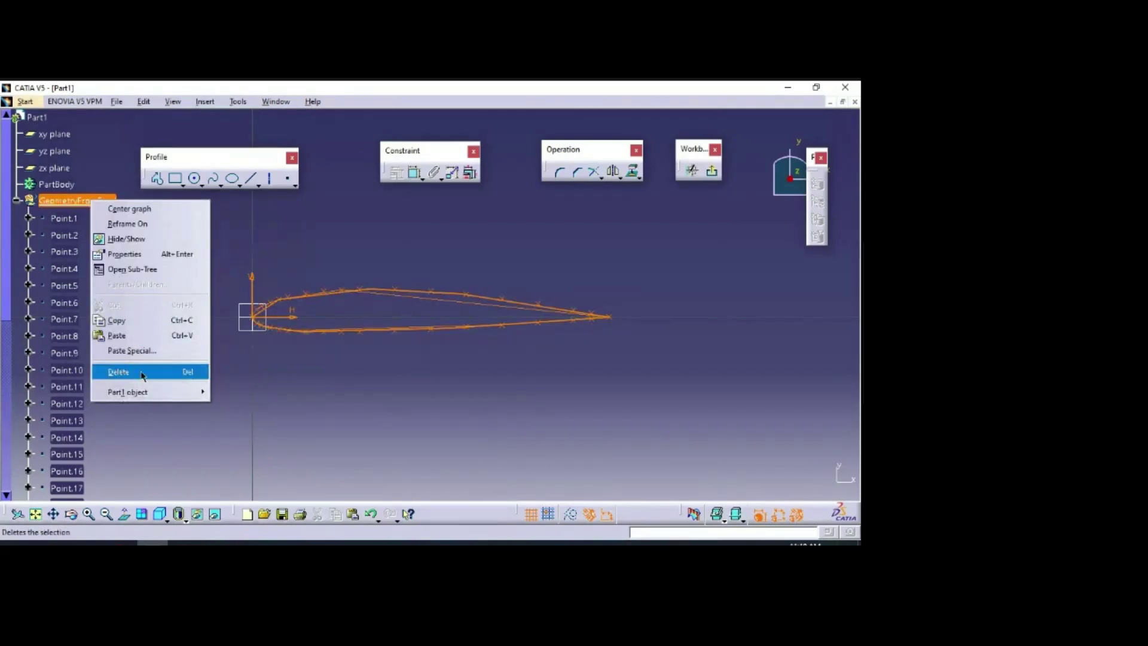
pyautogui.click(304, 236)
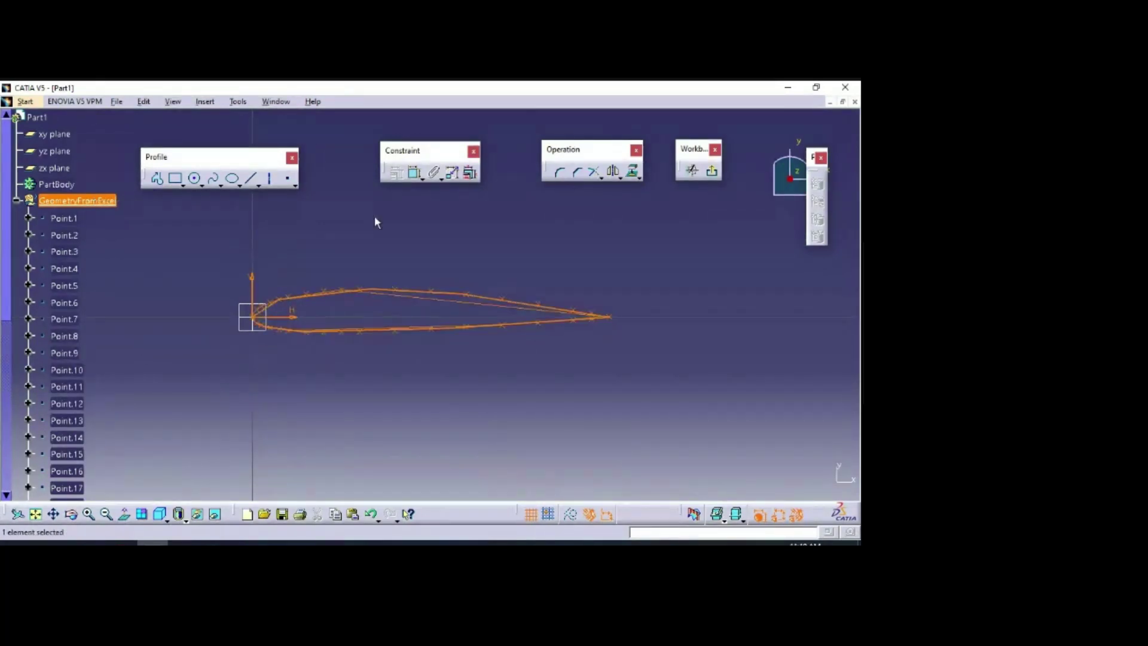
# Step: Exit the sketch and delete the GeometryFromExcel set with all its contents from the part
pyautogui.click(711, 172)
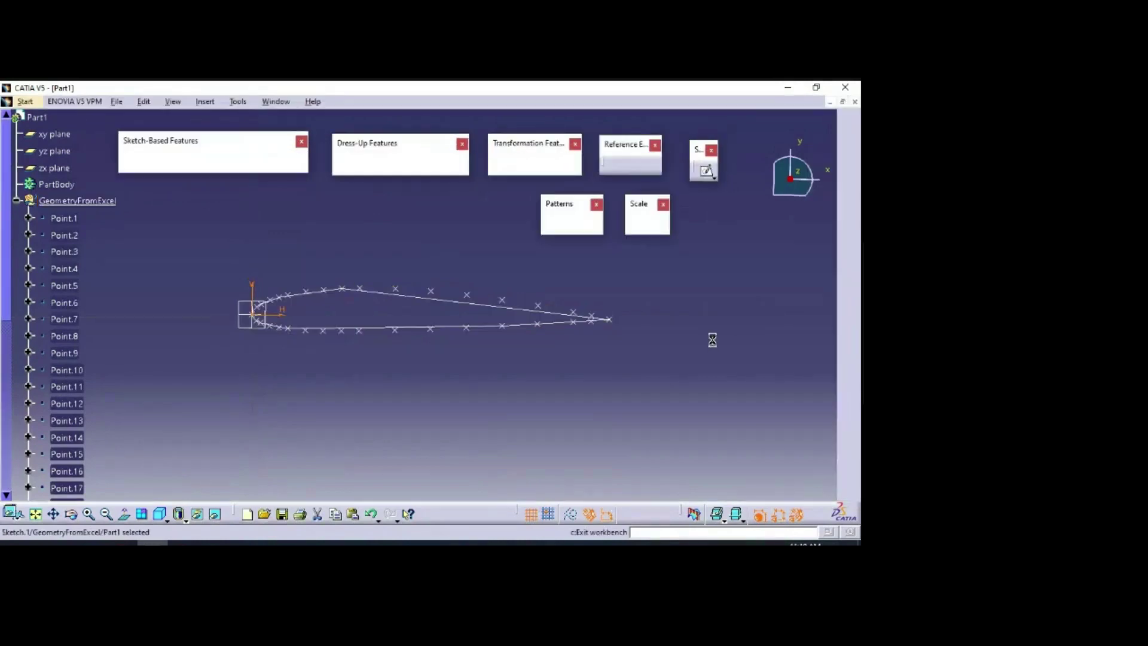
pyautogui.click(72, 201)
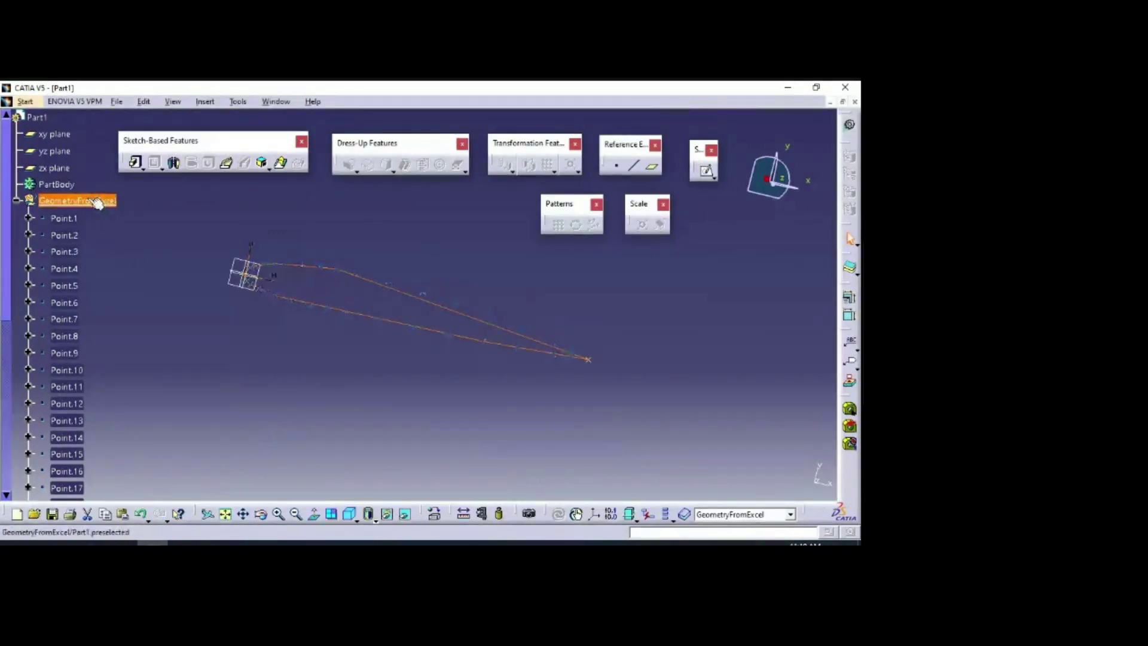
pyautogui.rightClick(90, 202)
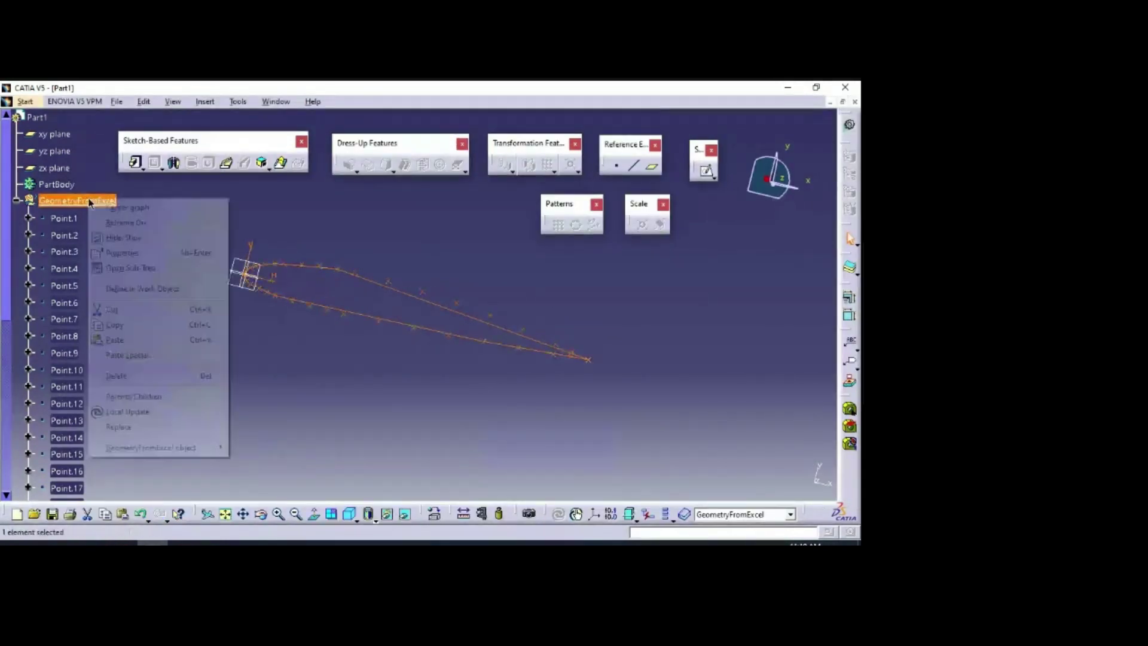
pyautogui.click(139, 377)
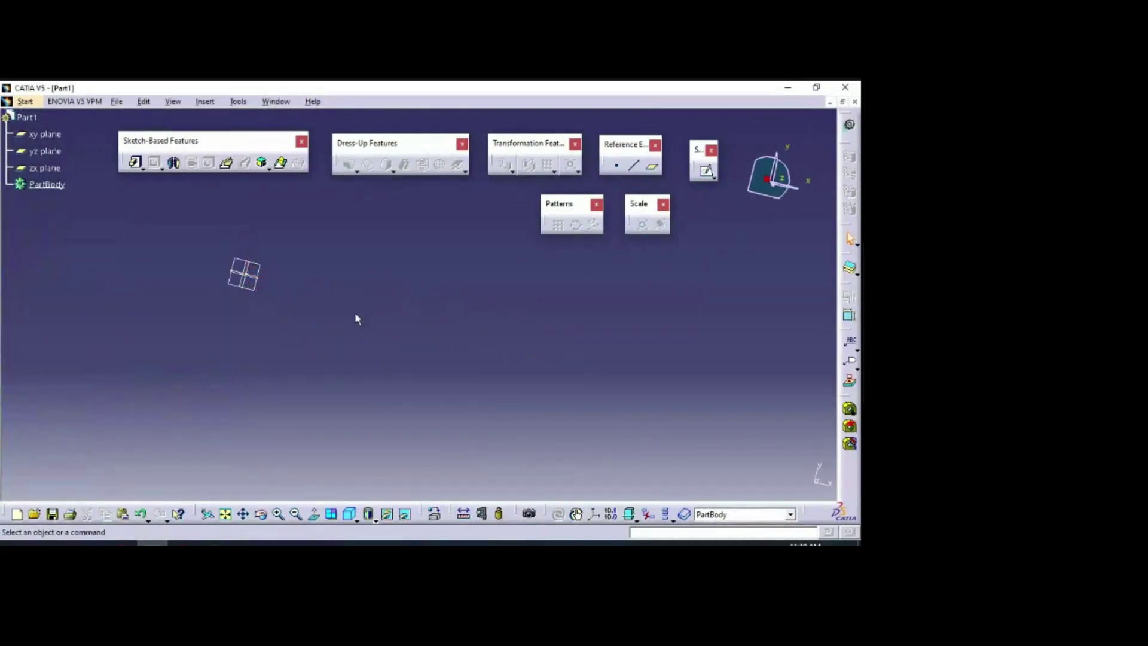
# Step: Open a new sketch on the xy plane and paste the copied airfoil curve into it
pyautogui.click(267, 270)
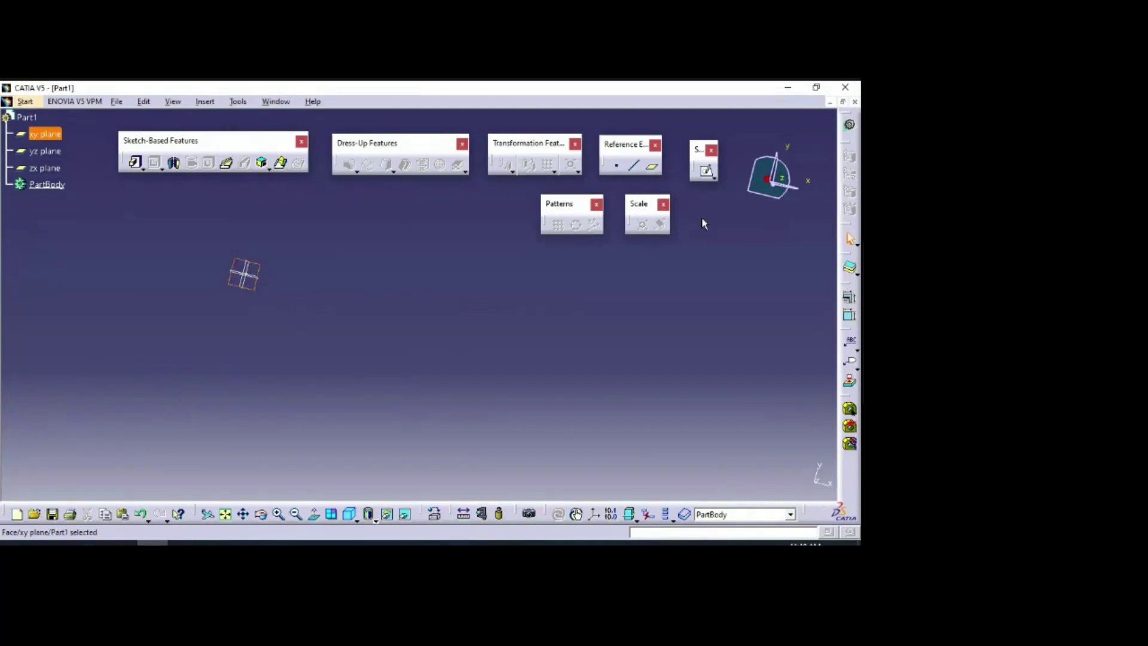
pyautogui.click(706, 171)
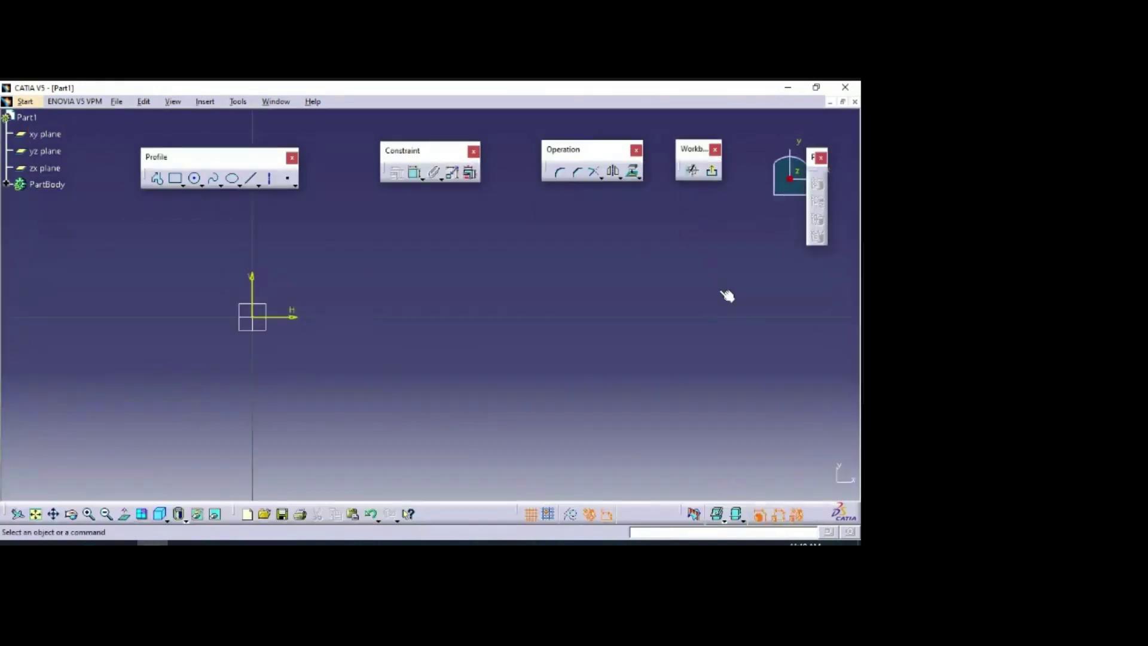
pyautogui.hotkey('ctrl', 'v')
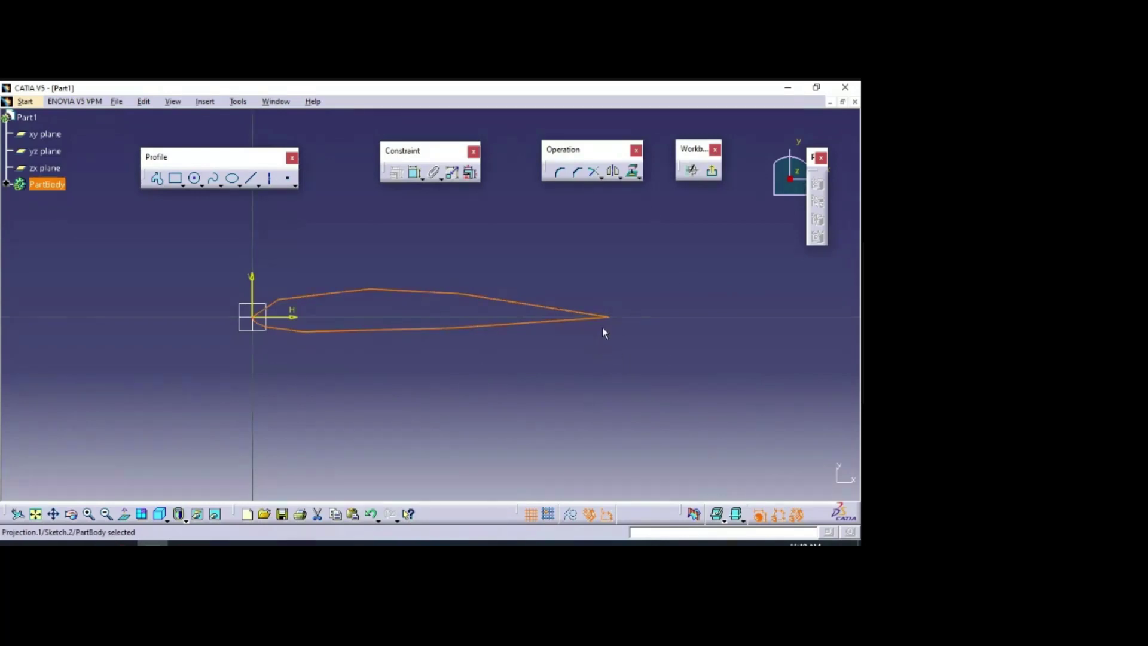
# Step: Check the root section airfoil drawing in PowerPoint, then in CATIA scale a duplicate of the airfoil by 200 about the sketch origin
pyautogui.click(185, 543)
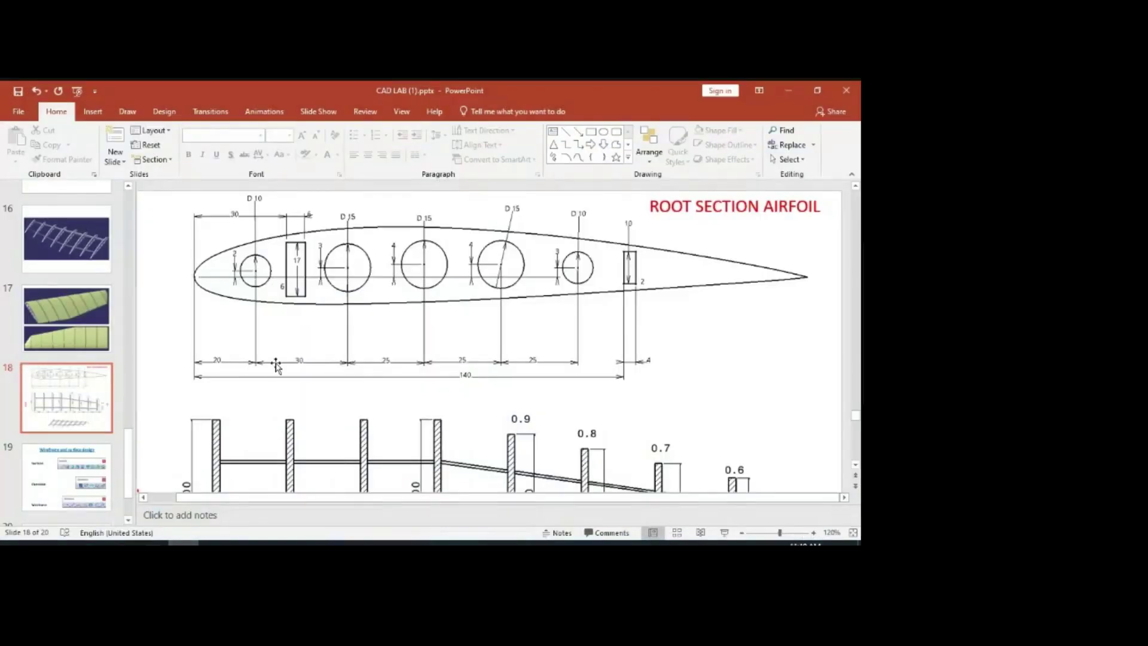
pyautogui.click(152, 542)
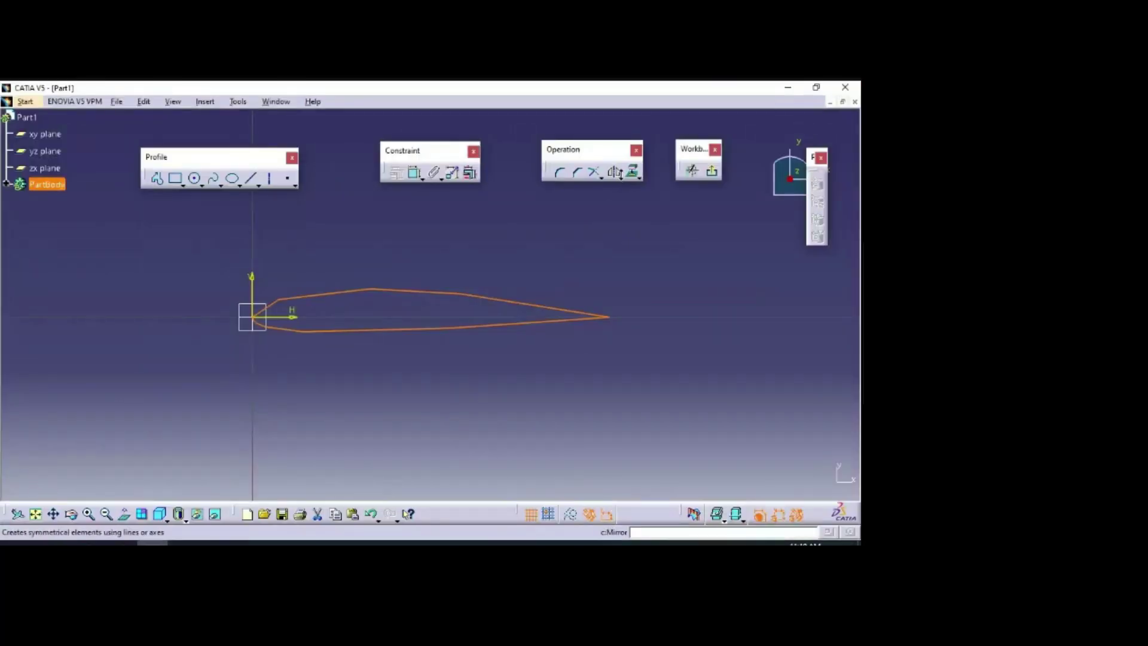
pyautogui.click(619, 175)
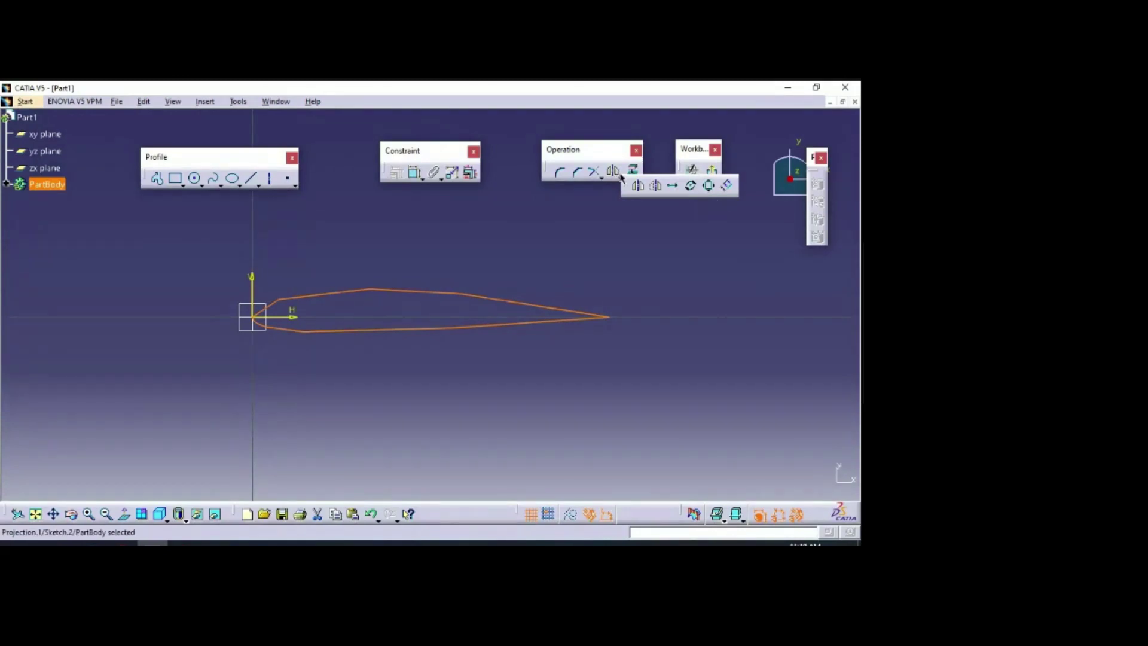
pyautogui.click(709, 187)
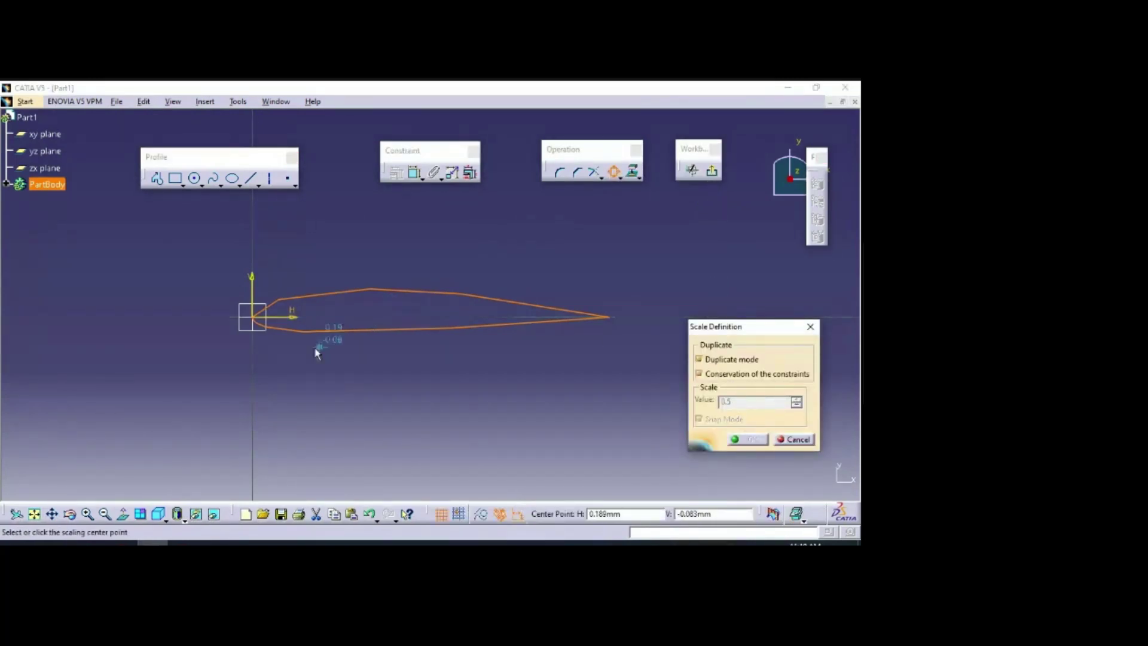
pyautogui.click(254, 318)
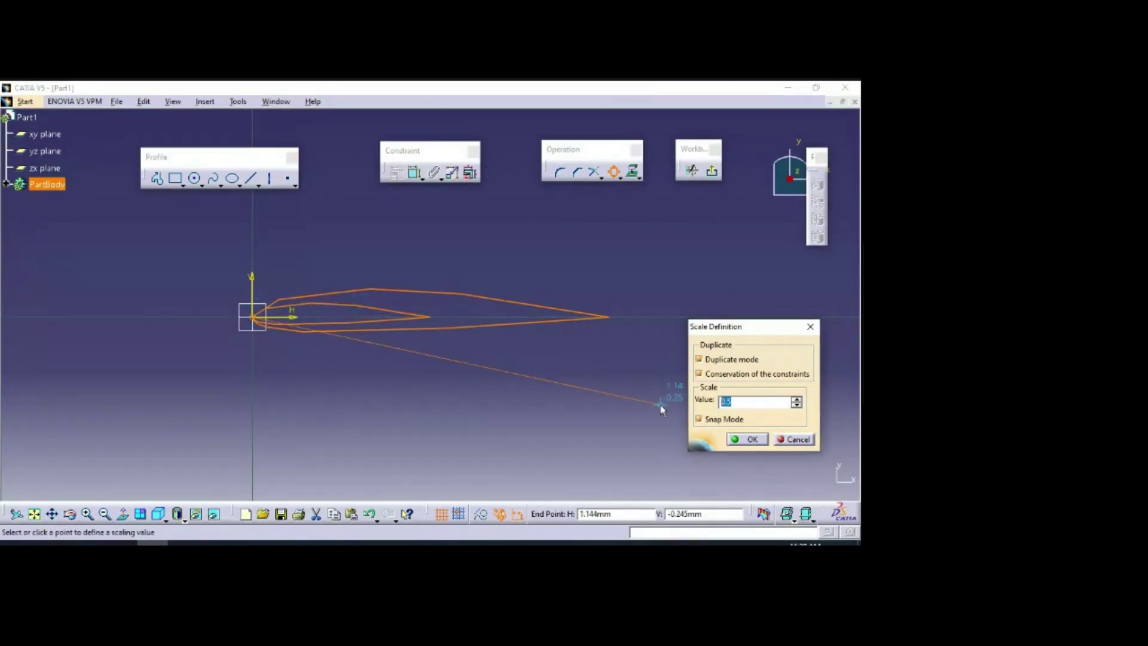
pyautogui.write('200')
pyautogui.click(750, 440)
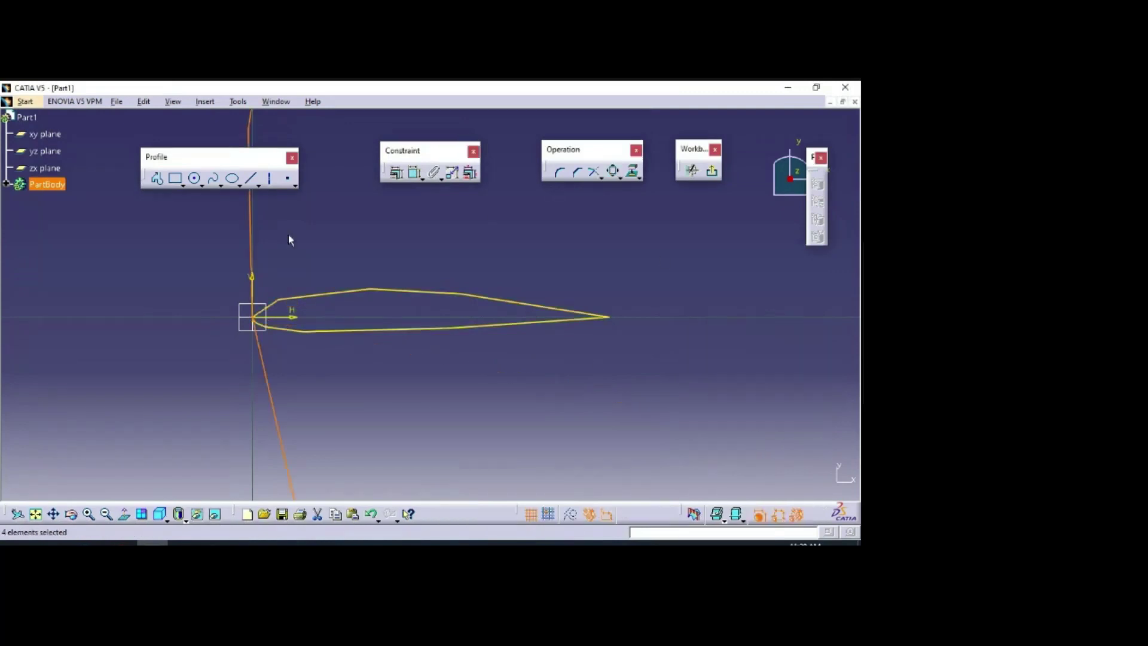
# Step: Apply a Fix constraint to the scaled airfoil curve
pyautogui.click(396, 173)
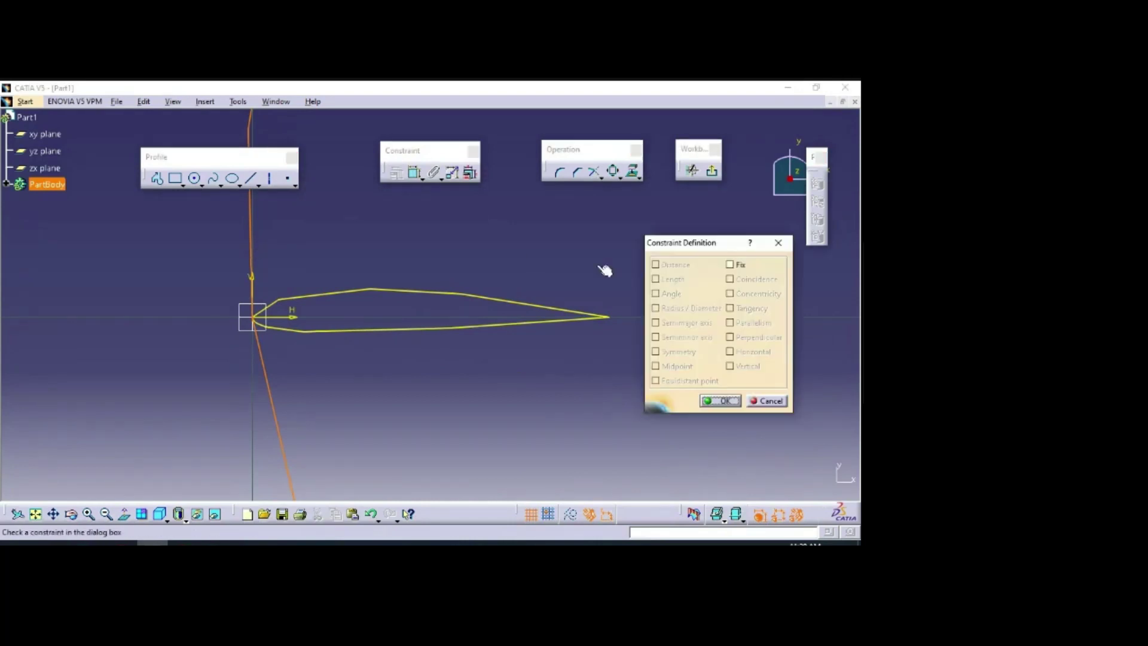
pyautogui.click(731, 265)
pyautogui.click(725, 401)
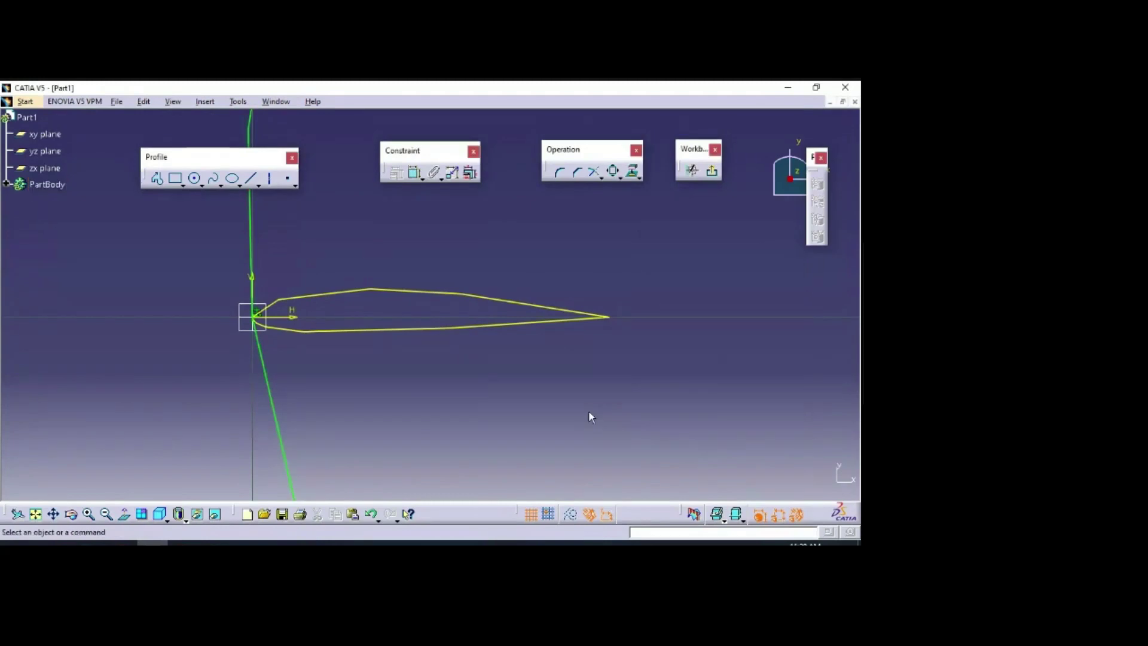
# Step: Delete the original unscaled airfoil curve and fit the scaled airfoil in view
pyautogui.click(558, 311)
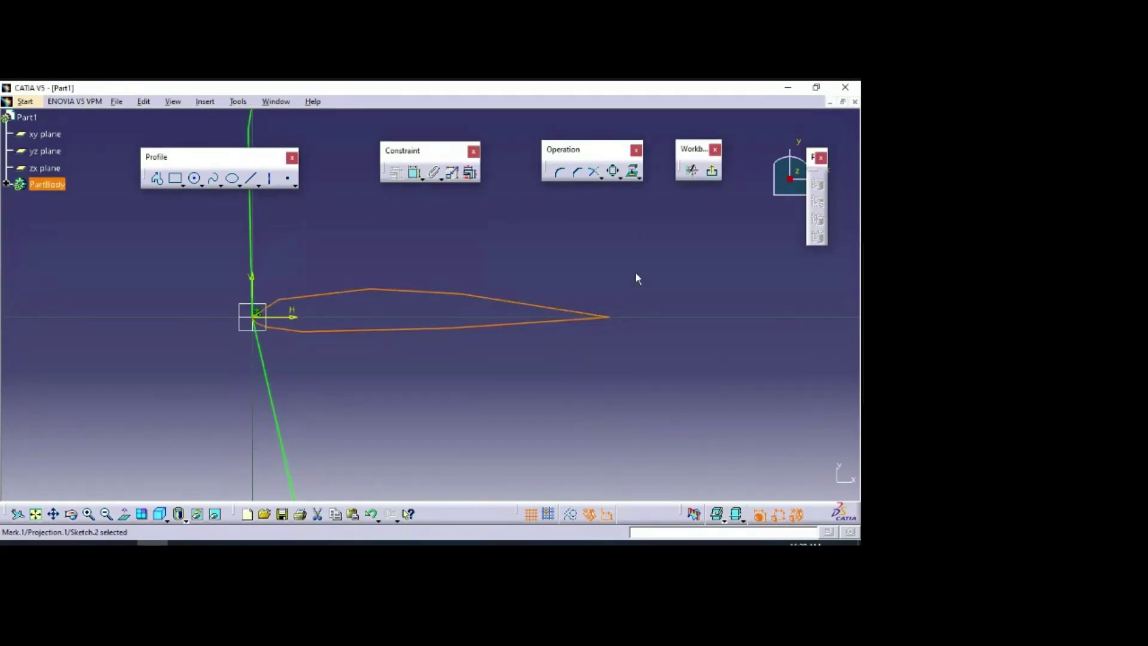
pyautogui.press('Delete')
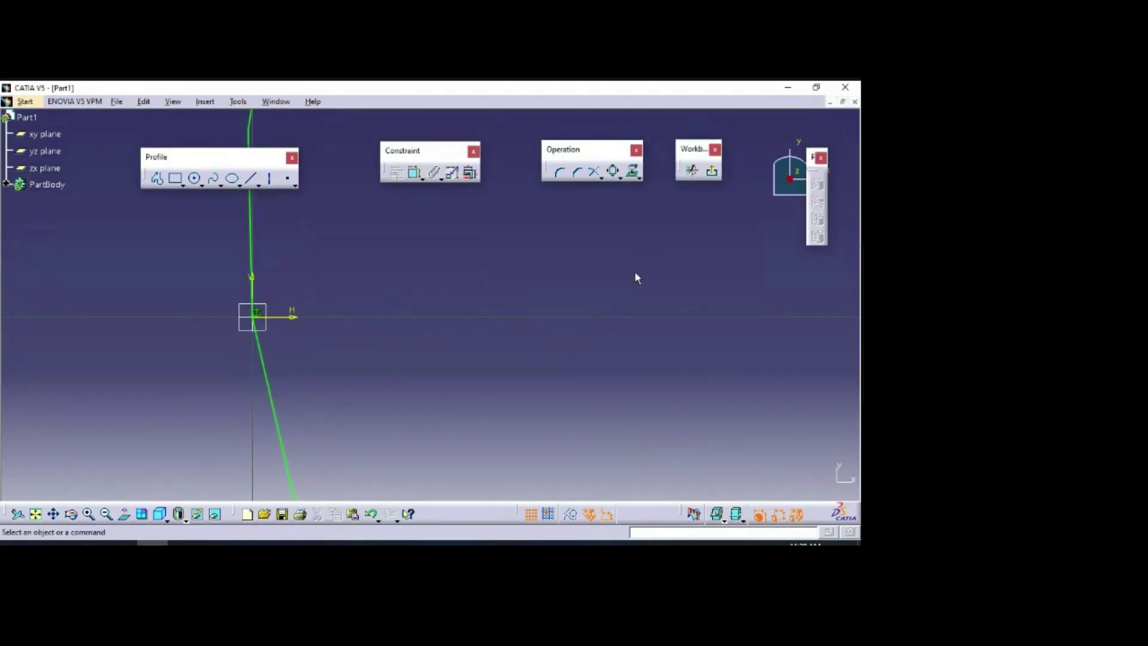
pyautogui.click(36, 513)
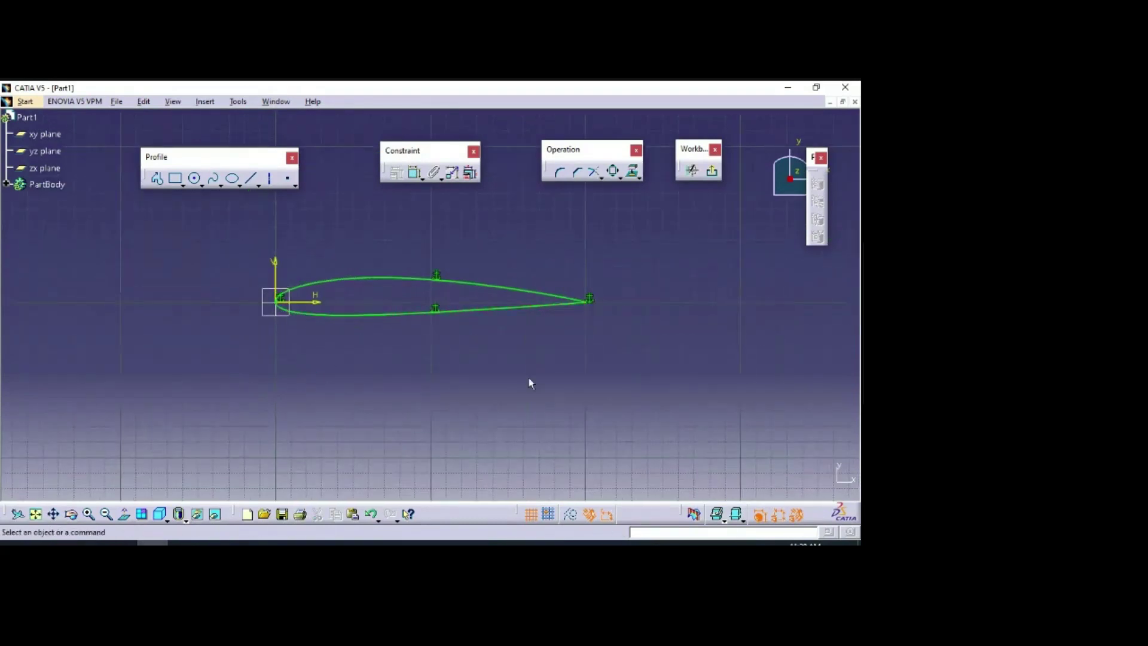
pyautogui.moveTo(517, 379)
pyautogui.keyDown('ctrl'); pyautogui.mouseDown(button='middle')
pyautogui.moveTo(528, 310)
pyautogui.moveTo(500, 328)
pyautogui.mouseUp(button='middle'); pyautogui.keyUp('ctrl')
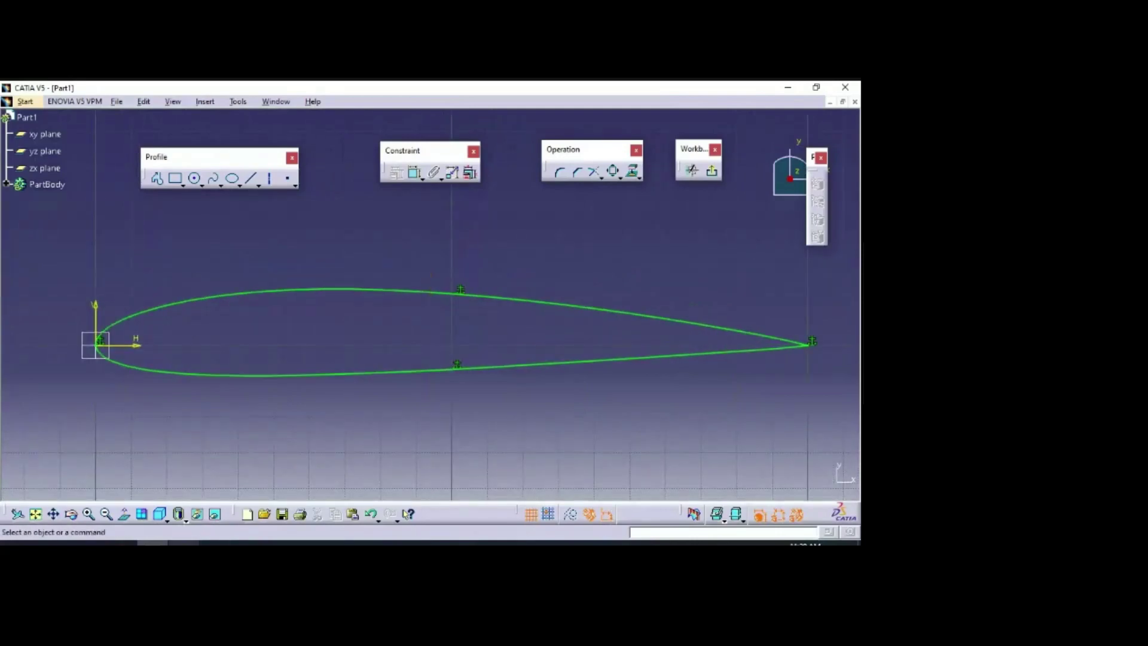
# Step: Switch to the PowerPoint root section drawing and draw a straight chord line from the airfoil's leading edge to its trailing edge, nudging it into alignment
pyautogui.click(184, 543)
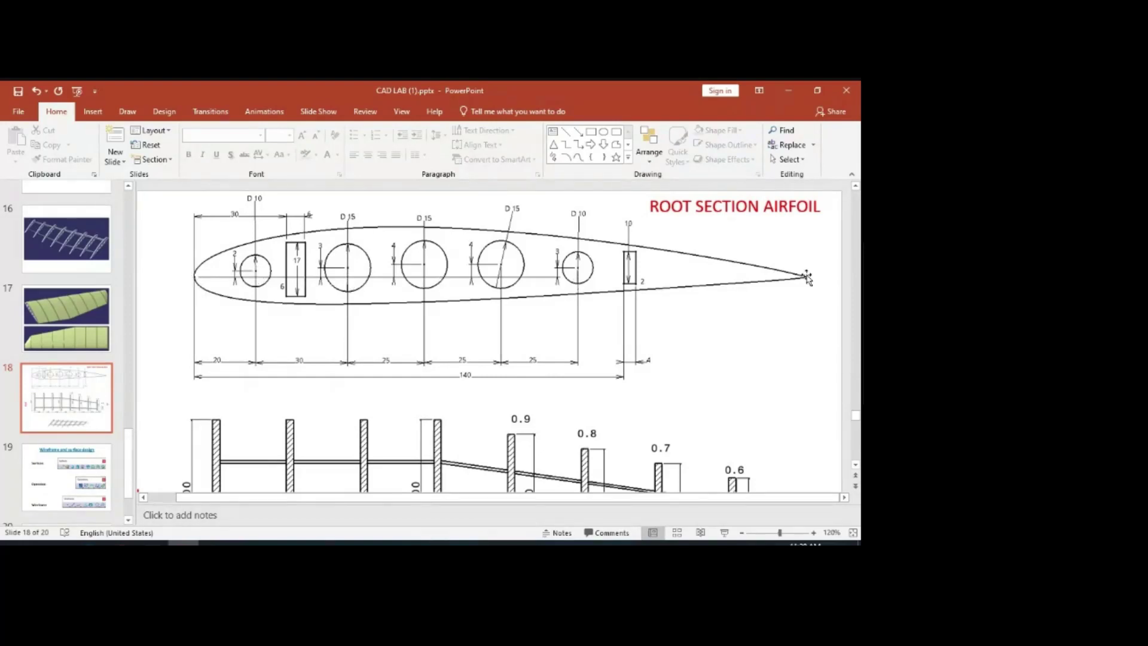
pyautogui.click(565, 131)
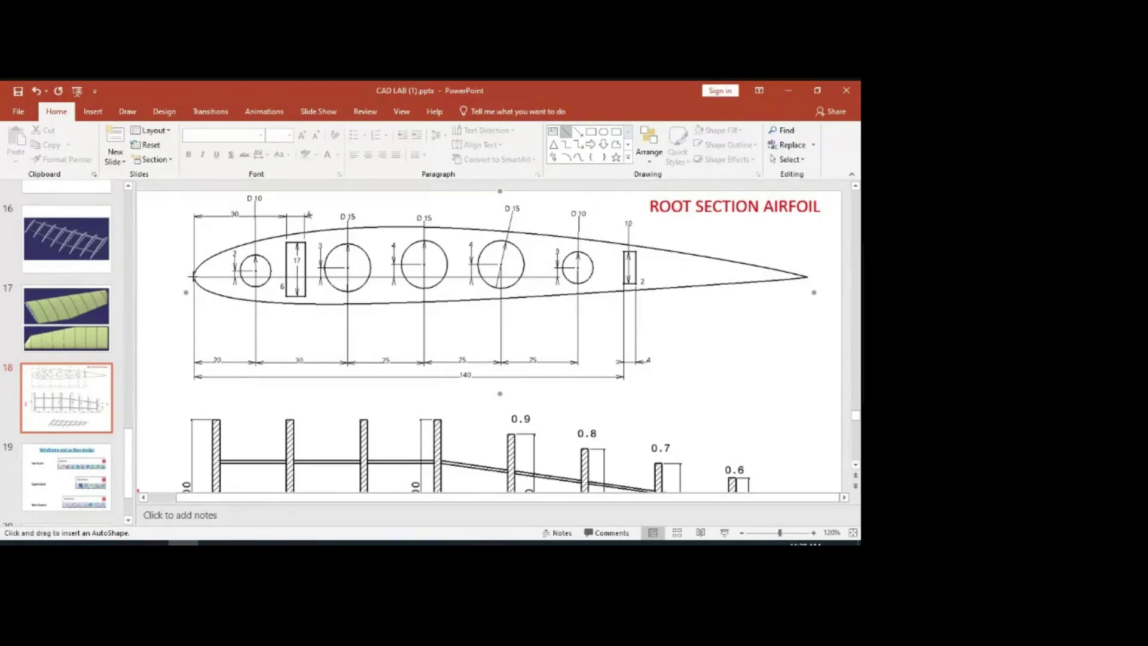
pyautogui.moveTo(193, 276); pyautogui.dragTo(805, 276)
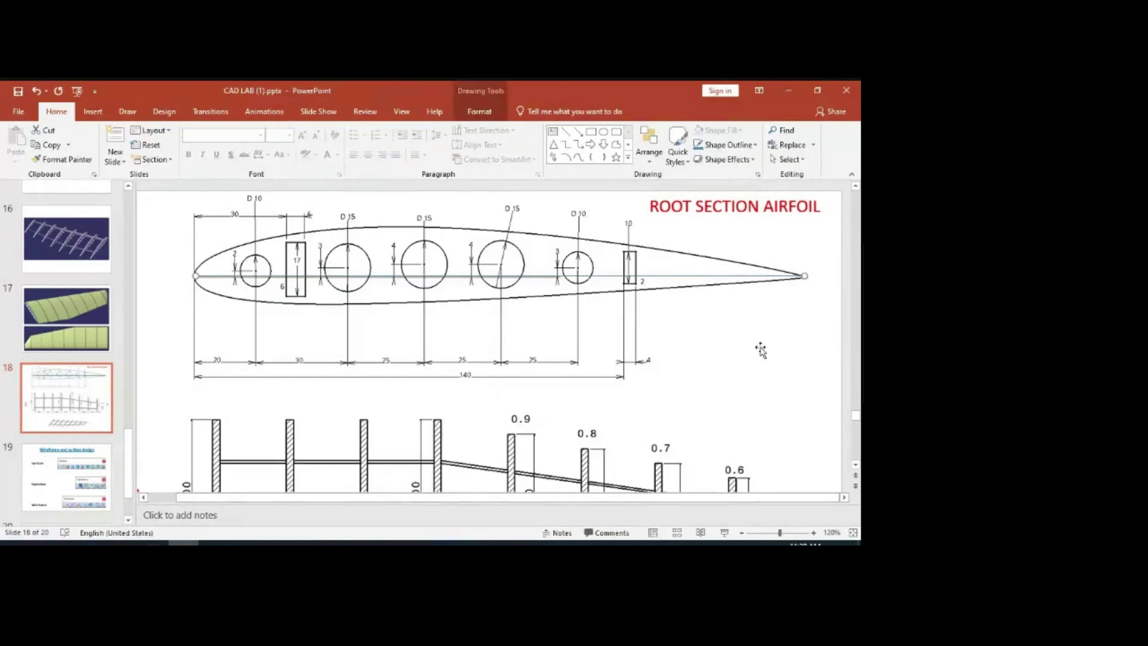
pyautogui.press('Down')
pyautogui.press('Down')
pyautogui.press('Up')
pyautogui.press('Up')
pyautogui.press('Up')
pyautogui.press('Up')
pyautogui.click(761, 330)
pyautogui.click(756, 315)
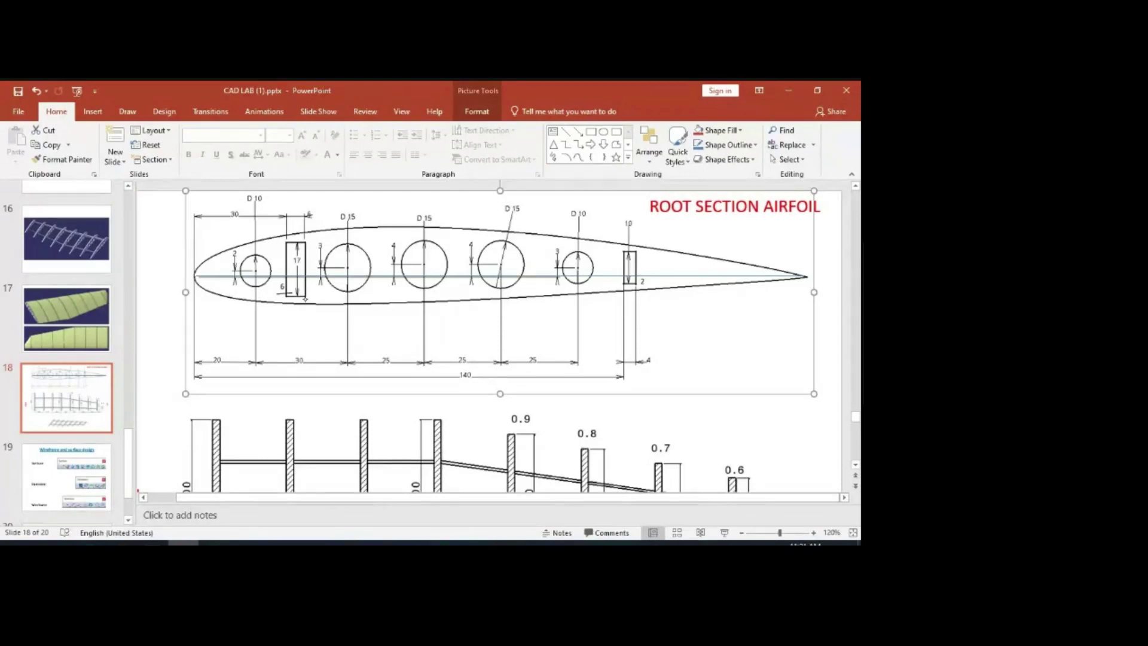
# Step: Mark the first rectangle's lower edge with a pen stroke and undo the most recent pen marks on the drawing
pyautogui.moveTo(275, 296); pyautogui.dragTo(297, 295)
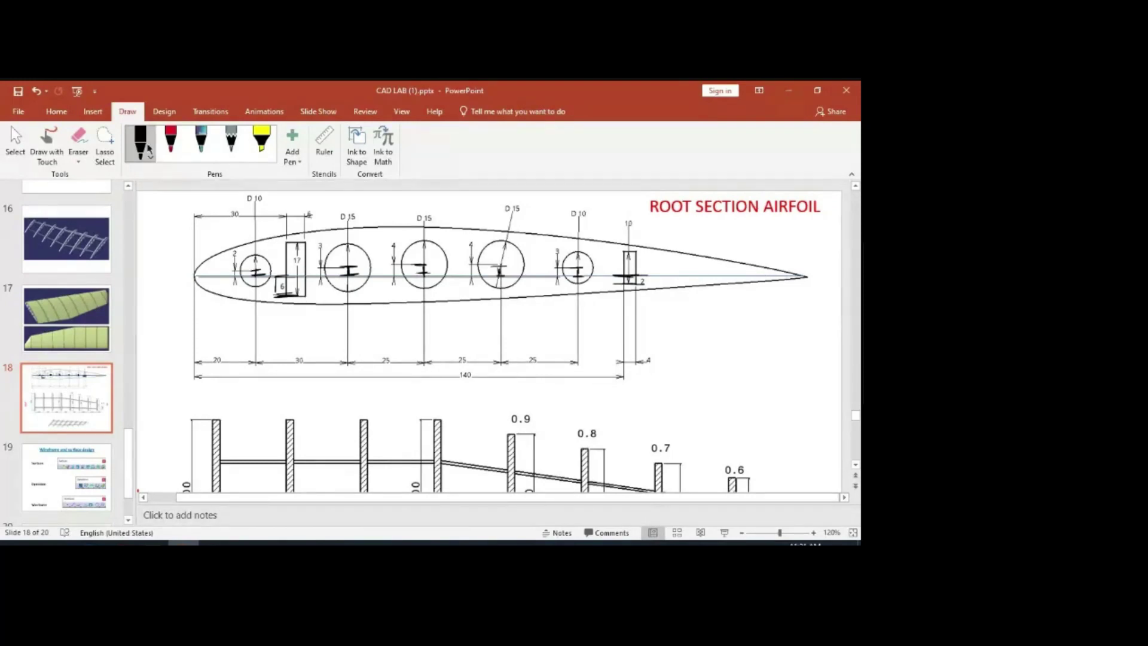
pyautogui.click(37, 92)
pyautogui.click(38, 92)
pyautogui.click(37, 91)
pyautogui.click(37, 91)
pyautogui.click(37, 92)
pyautogui.click(37, 92)
pyautogui.click(37, 92)
pyautogui.click(37, 91)
pyautogui.click(37, 92)
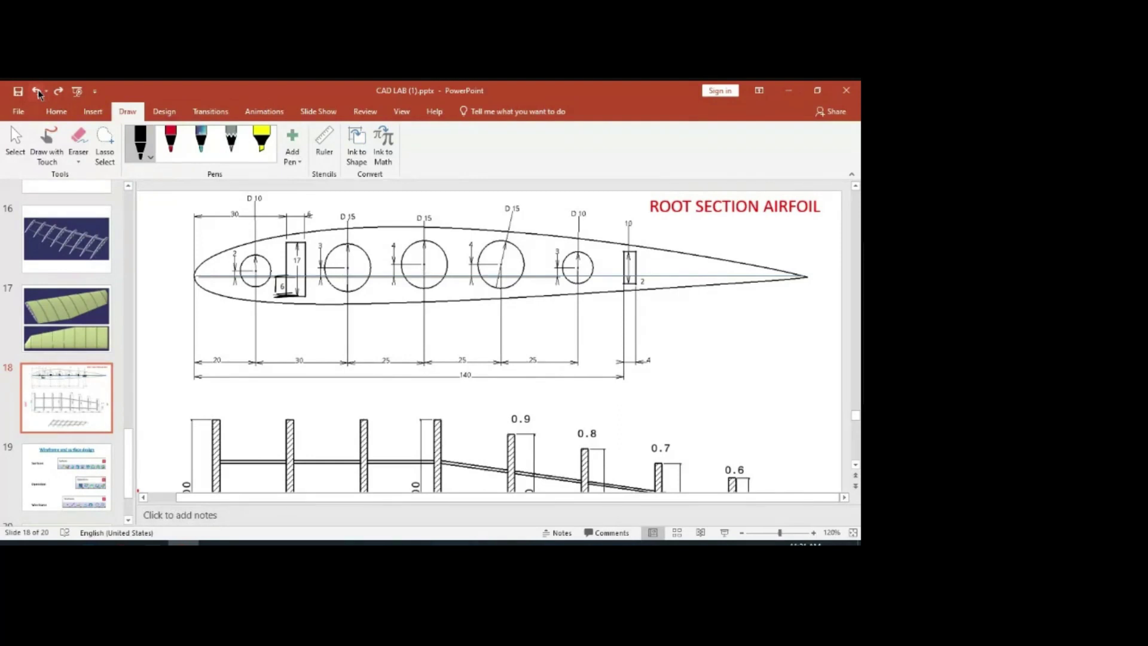
pyautogui.click(37, 91)
# Step: Delete the added chord line and the pen stroke at the first rectangle's lower edge
pyautogui.click(288, 276)
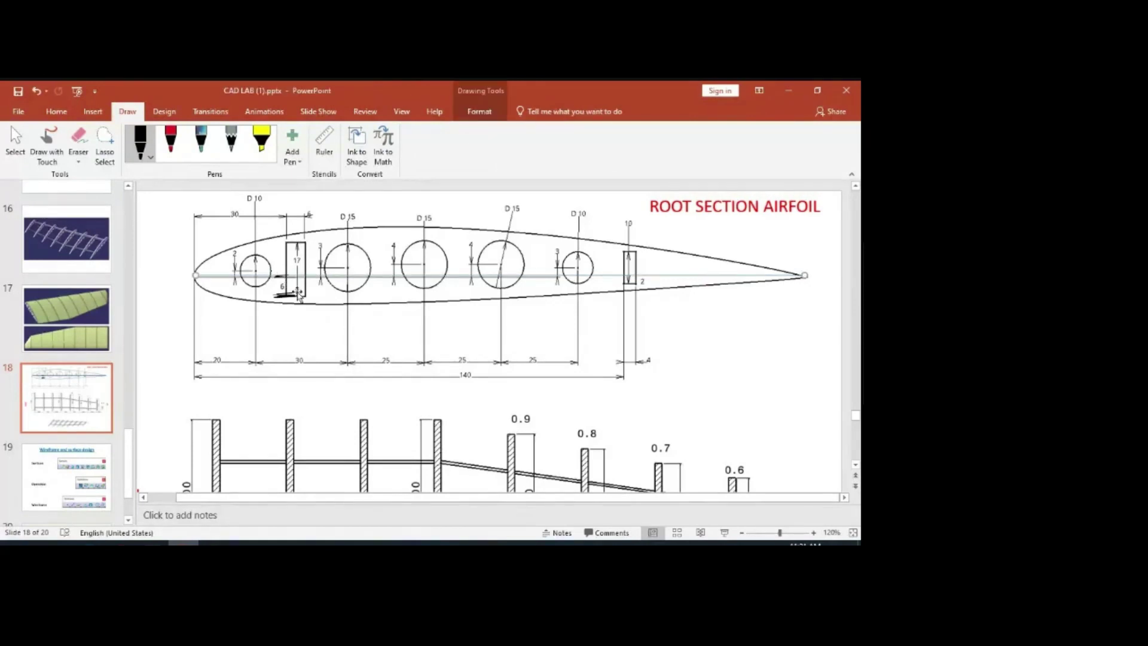
pyautogui.press('Delete')
pyautogui.click(297, 293)
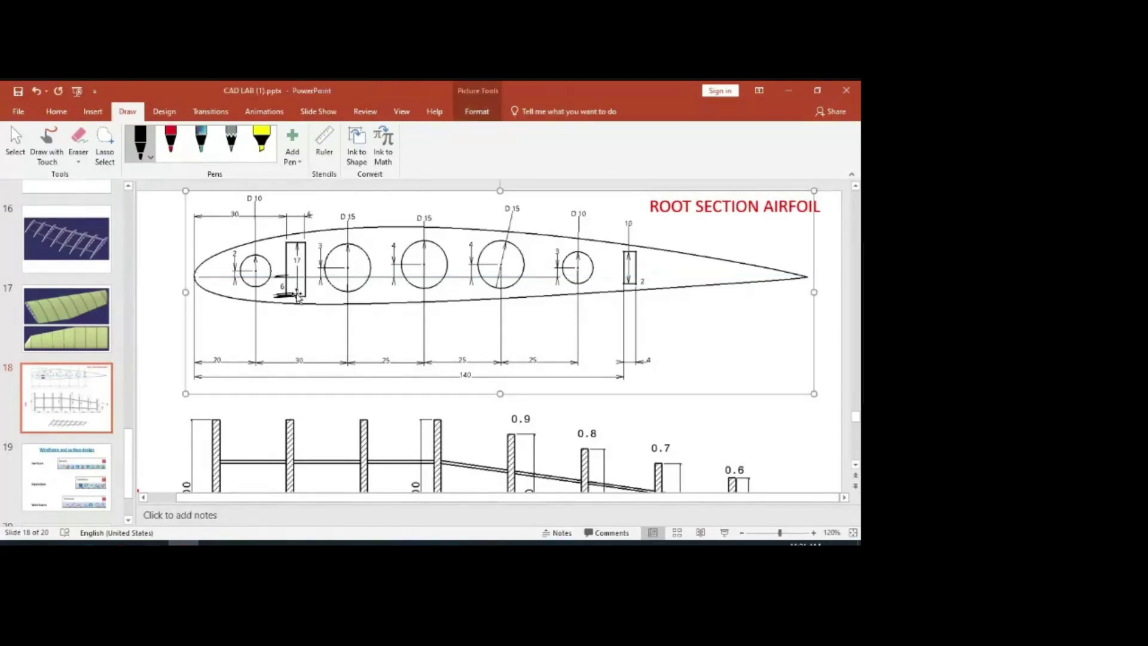
pyautogui.click(283, 295)
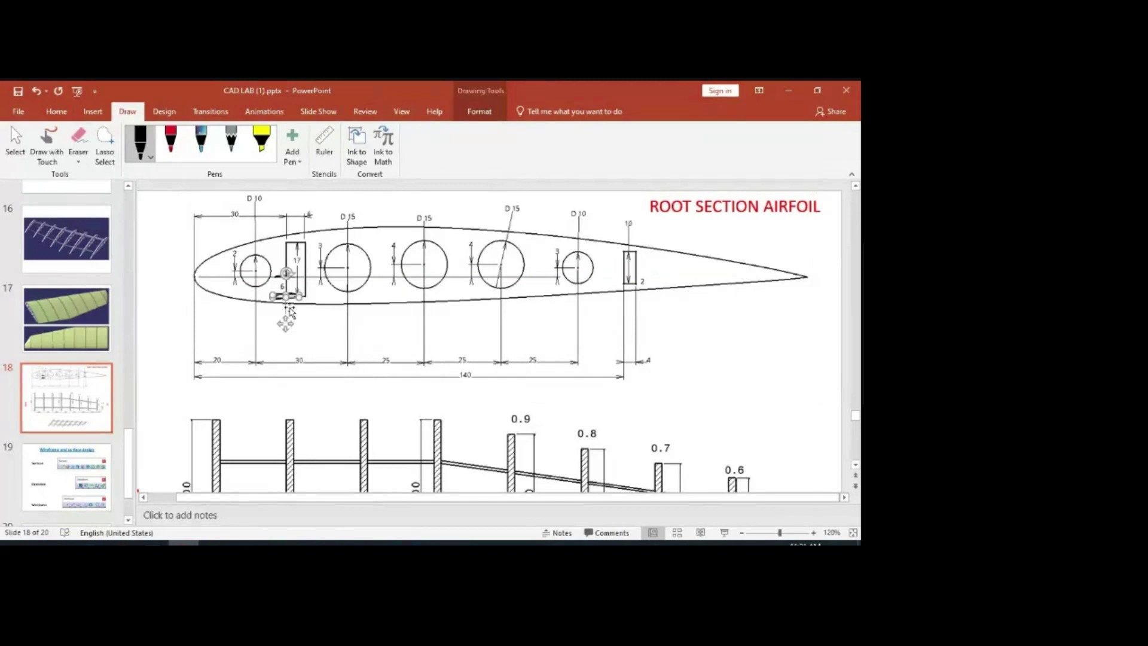
pyautogui.press('Delete')
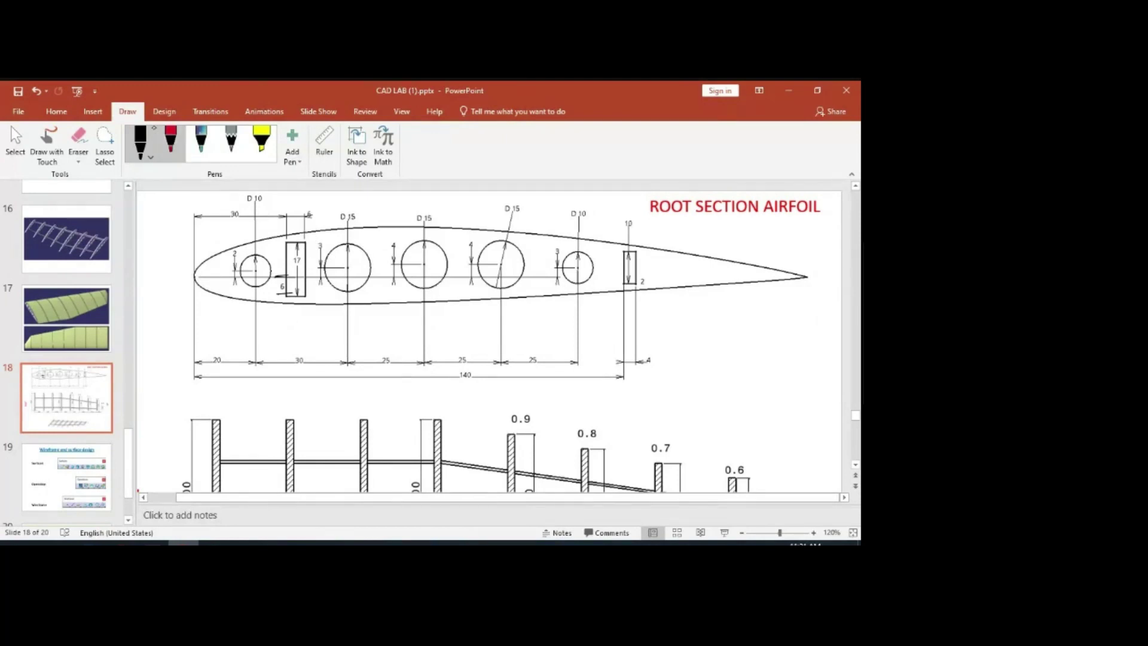
# Step: With the red pen, draw a double-headed arrow between the airfoil's leading edge and the first hole's centre line, below the airfoil
pyautogui.click(171, 141)
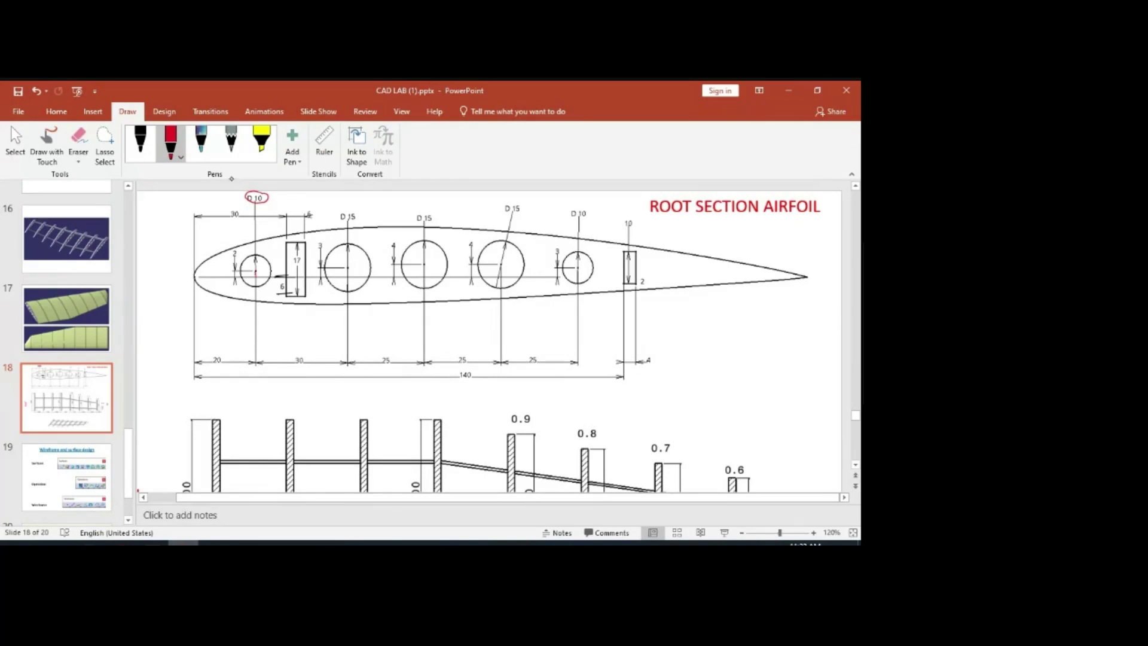
pyautogui.moveTo(199, 340); pyautogui.dragTo(257, 332)
pyautogui.moveTo(248, 328); pyautogui.dragTo(250, 336)
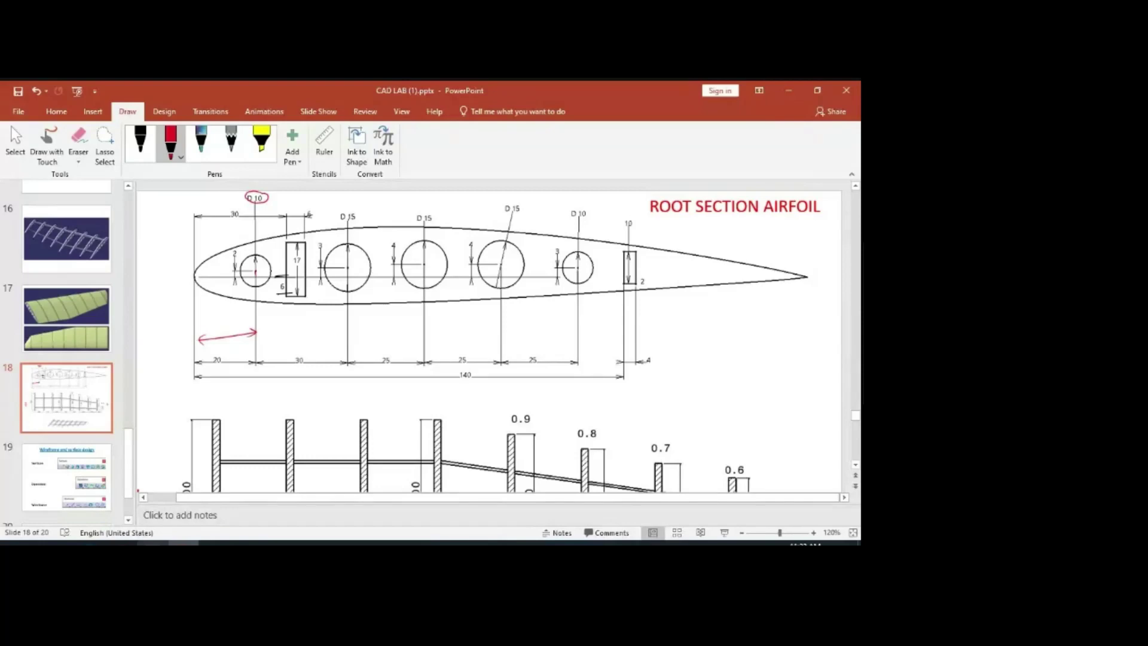
# Step: Switch to CATIA, sketch a circle inside the airfoil near the leading edge and set its diameter to 10 mm
pyautogui.hotkey('alt', 'Tab')
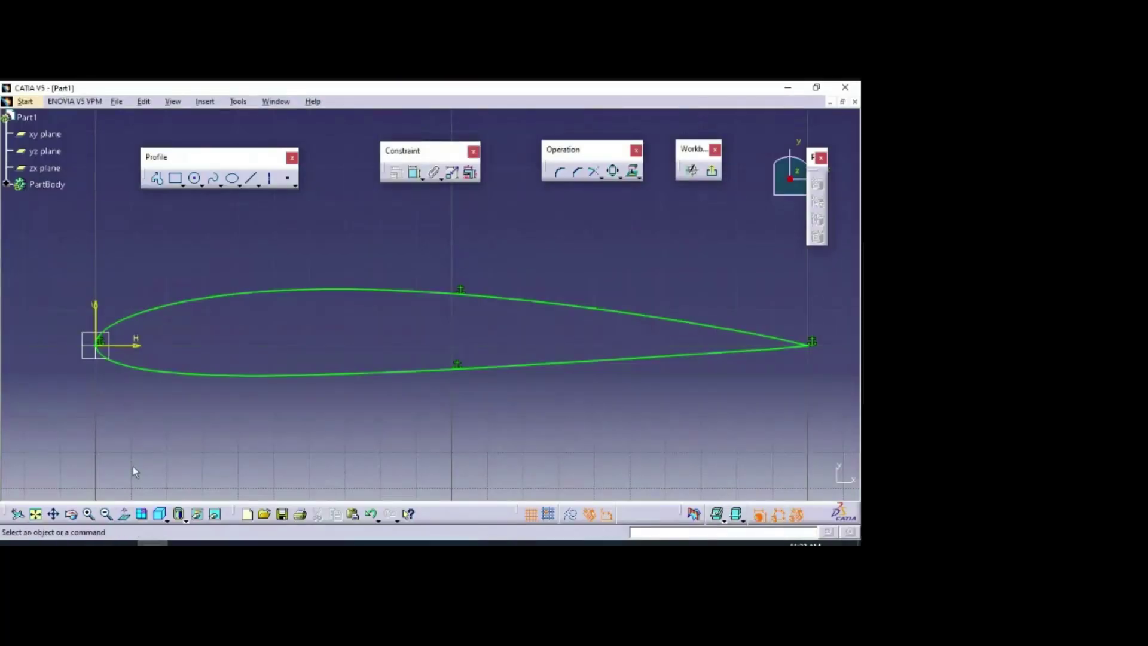
pyautogui.moveTo(145, 415)
pyautogui.mouseDown(button='middle')
pyautogui.moveTo(220, 379)
pyautogui.moveTo(215, 362)
pyautogui.moveTo(438, 306)
pyautogui.mouseUp(button='middle')
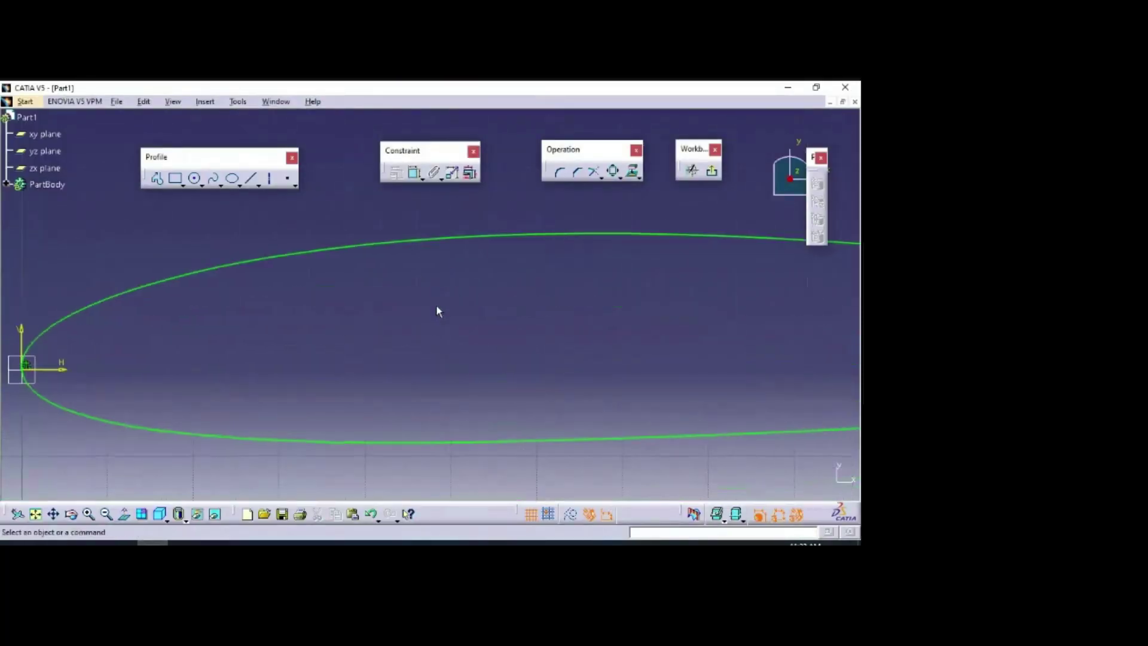
pyautogui.click(196, 179)
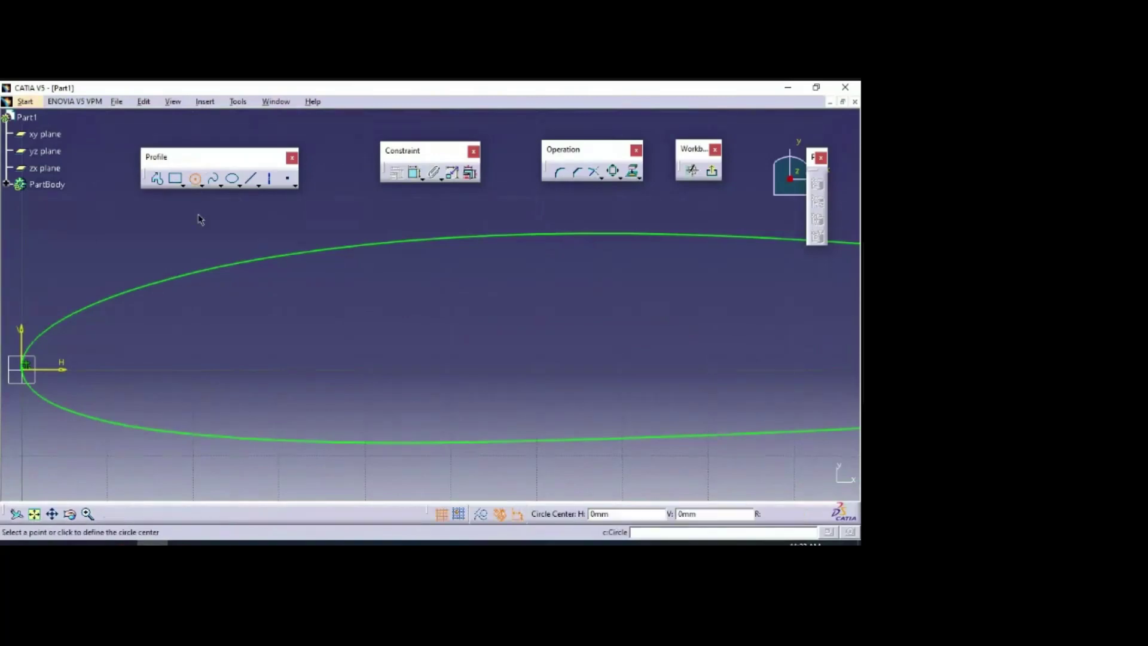
pyautogui.click(148, 346)
pyautogui.click(161, 360)
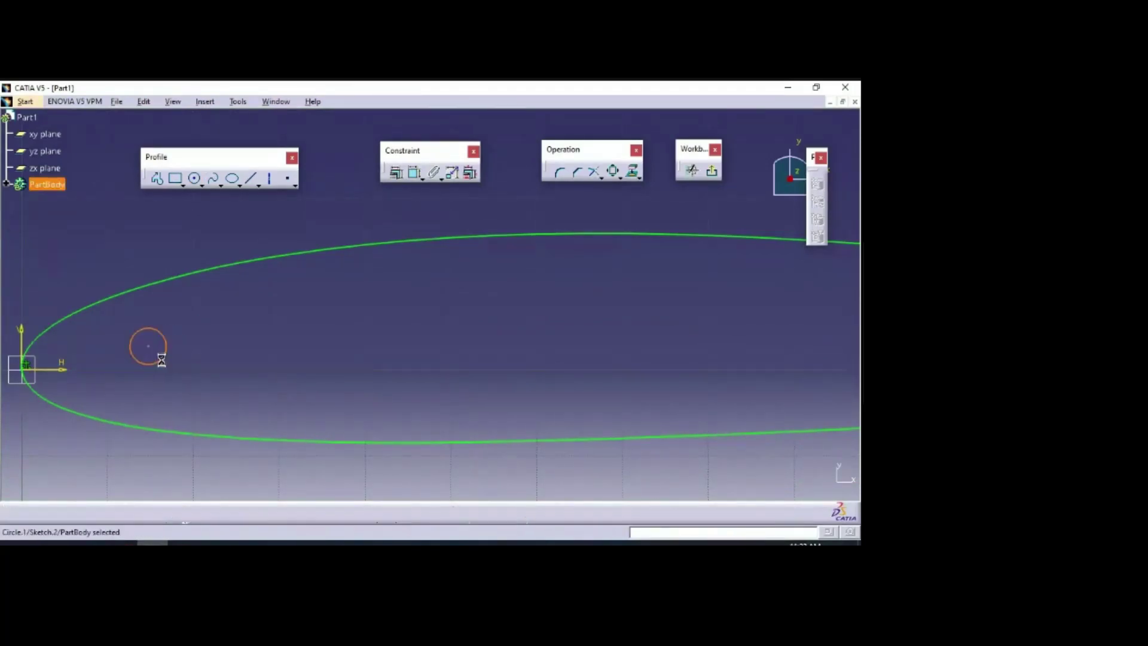
pyautogui.click(413, 173)
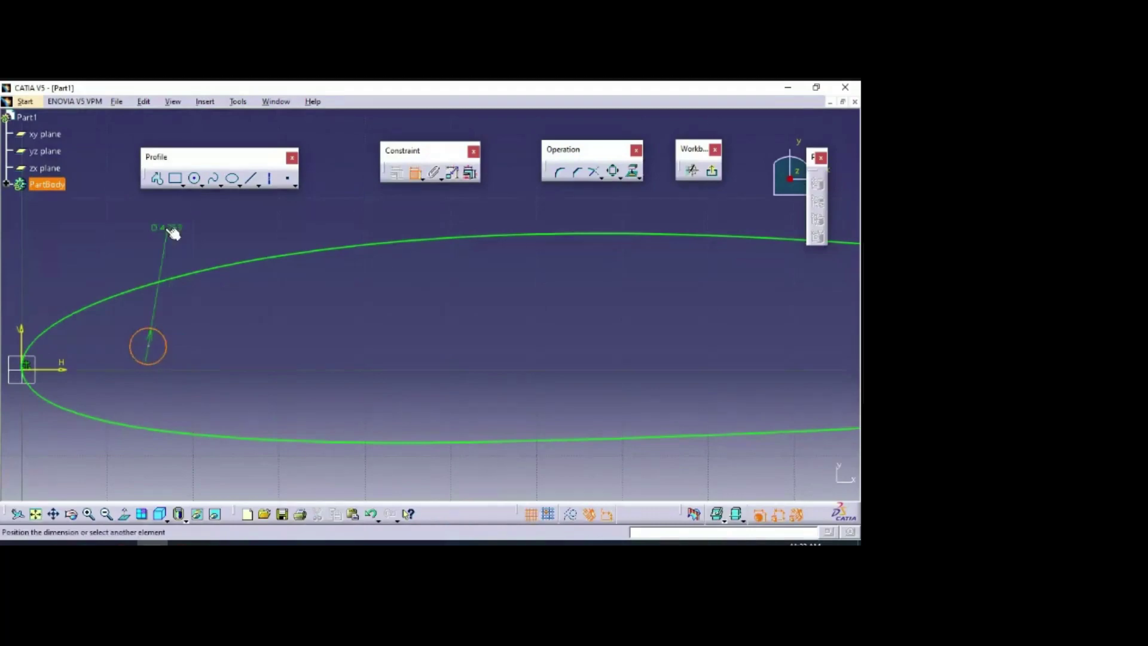
pyautogui.click(154, 226)
pyautogui.doubleClick(154, 222)
pyautogui.write('1')
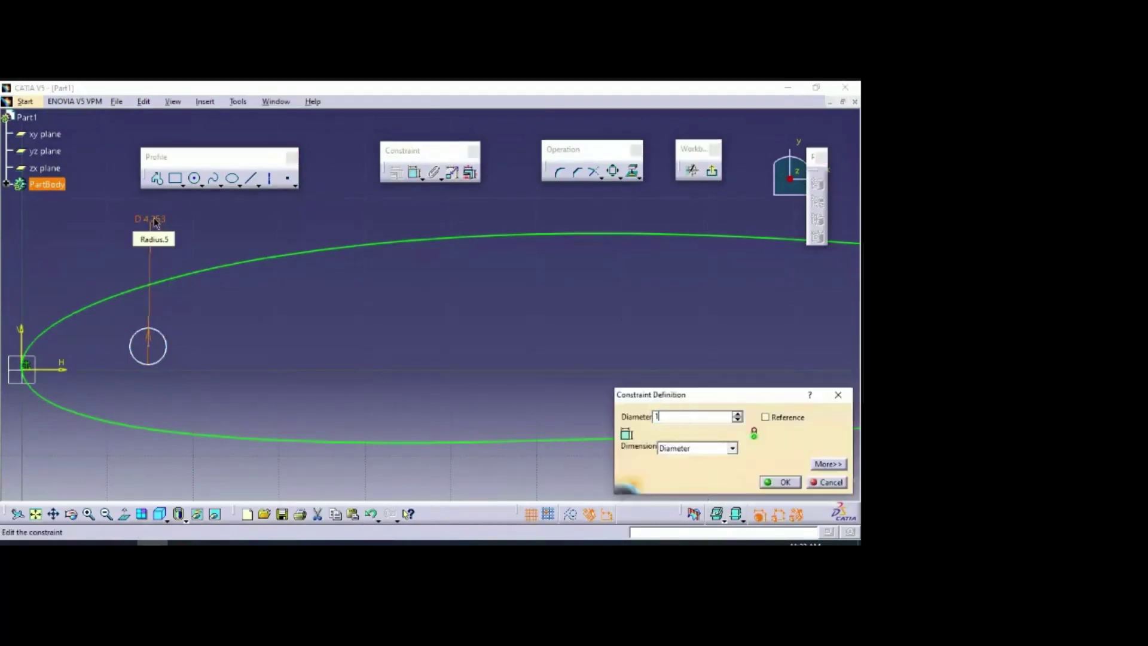
pyautogui.write('0')
pyautogui.press('Return')
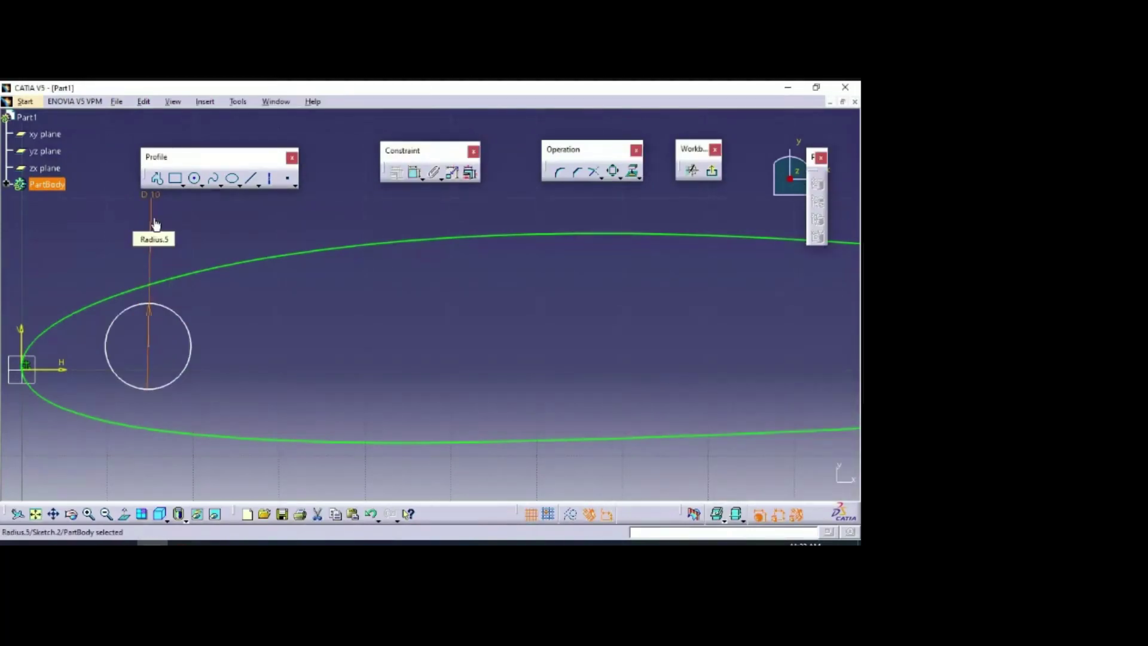
# Step: Constrain the circle's centre to lie 2 mm above the sketch's horizontal axis
pyautogui.click(414, 172)
pyautogui.click(149, 346)
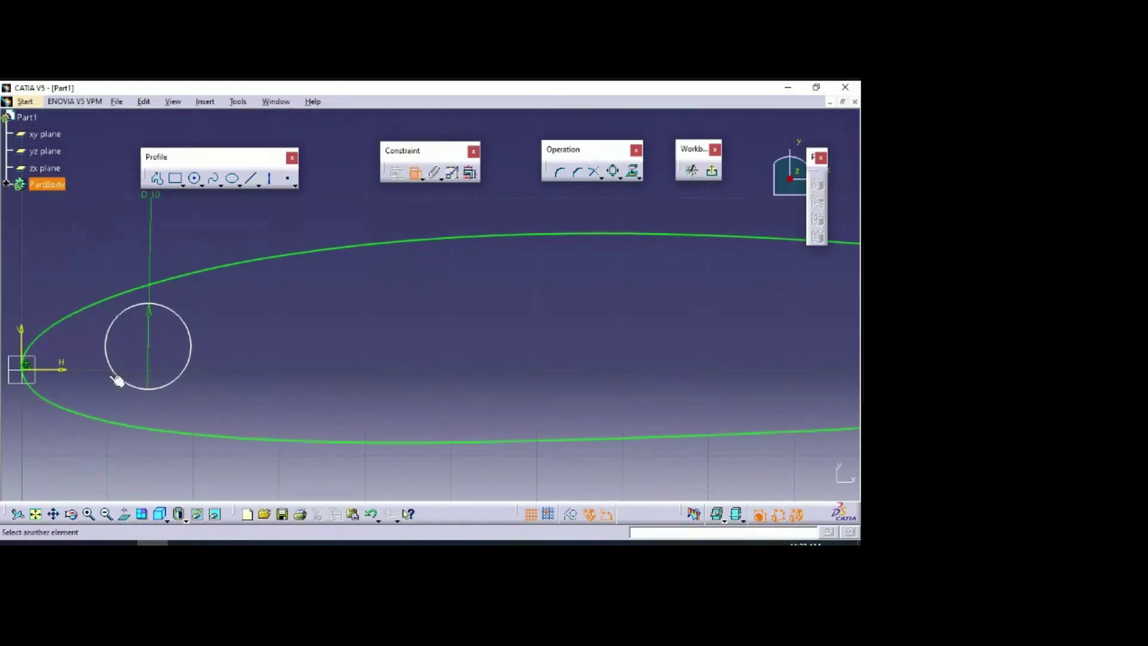
pyautogui.click(61, 370)
pyautogui.click(92, 357)
pyautogui.doubleClick(92, 358)
pyautogui.write('2mm')
pyautogui.press('Return')
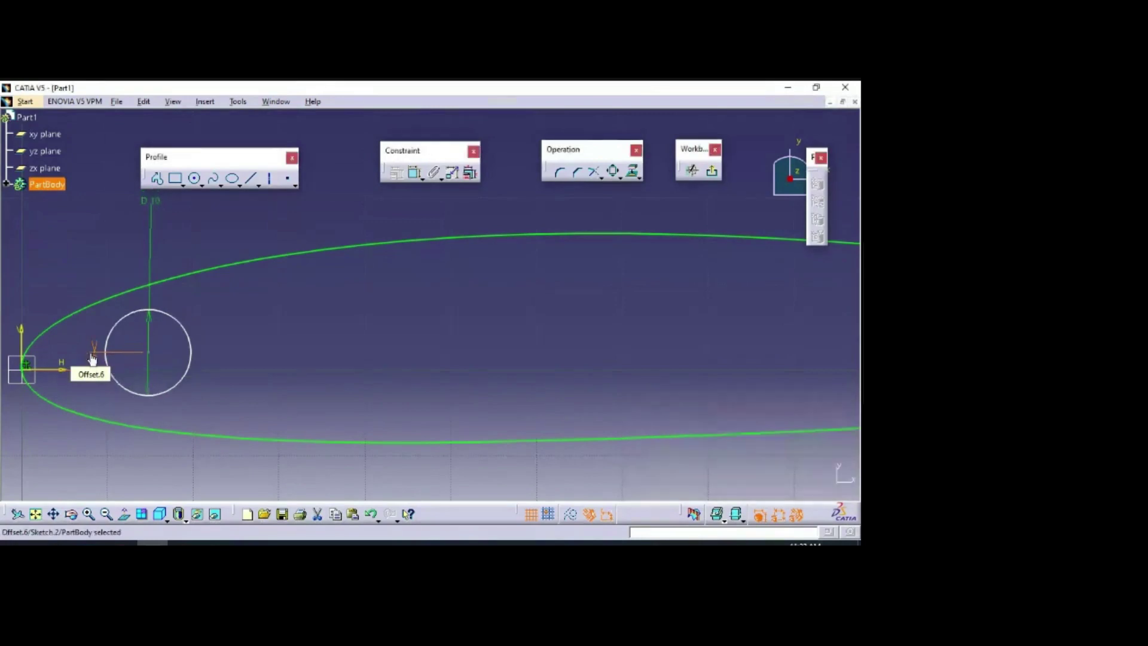
# Step: Constrain the circle to a horizontal distance of 20 mm from the sketch's vertical axis
pyautogui.click(414, 173)
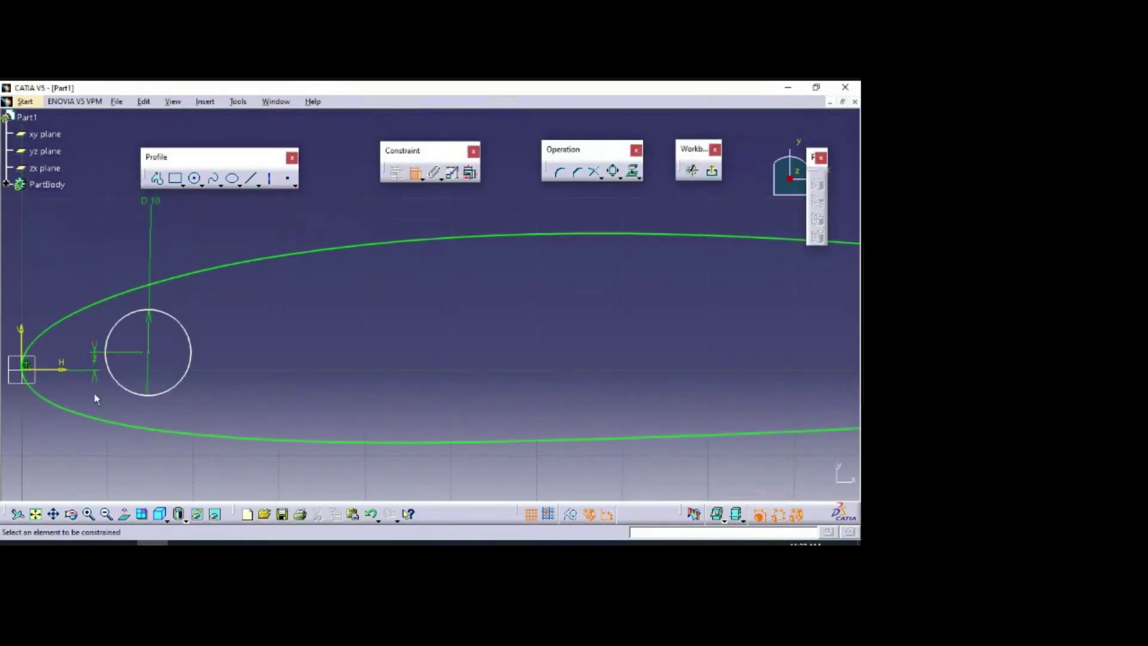
pyautogui.click(132, 389)
pyautogui.click(32, 330)
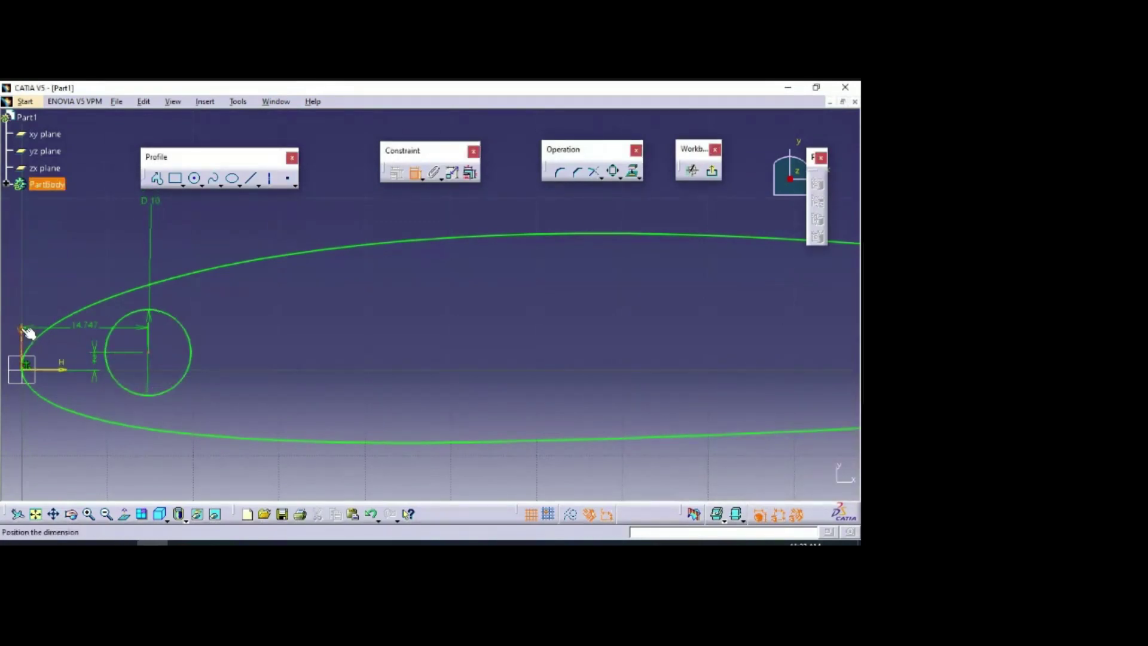
pyautogui.click(66, 254)
pyautogui.doubleClick(66, 254)
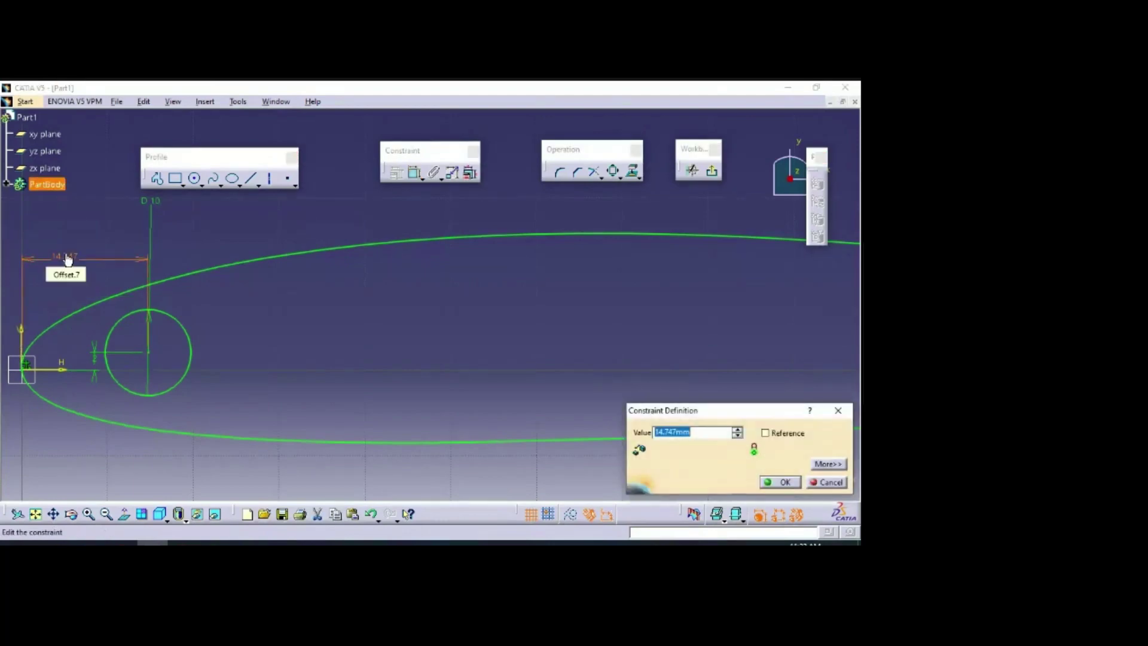
pyautogui.write('20')
pyautogui.press('Return')
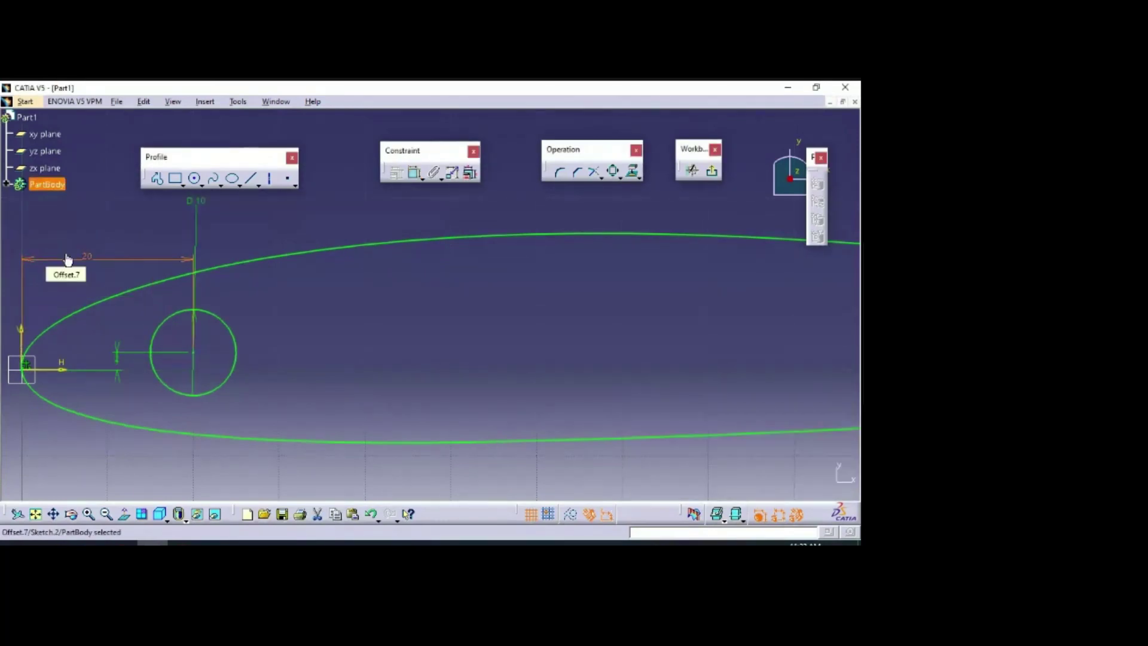
# Step: Sketch an upright rectangle just behind the circle, with its lower rear corner at about H 35 mm, V -4 mm
pyautogui.click(107, 218)
pyautogui.moveTo(106, 219)
pyautogui.mouseDown(button='middle')
pyautogui.moveTo(137, 275)
pyautogui.moveTo(84, 260)
pyautogui.mouseUp(button='middle')
pyautogui.click(176, 178)
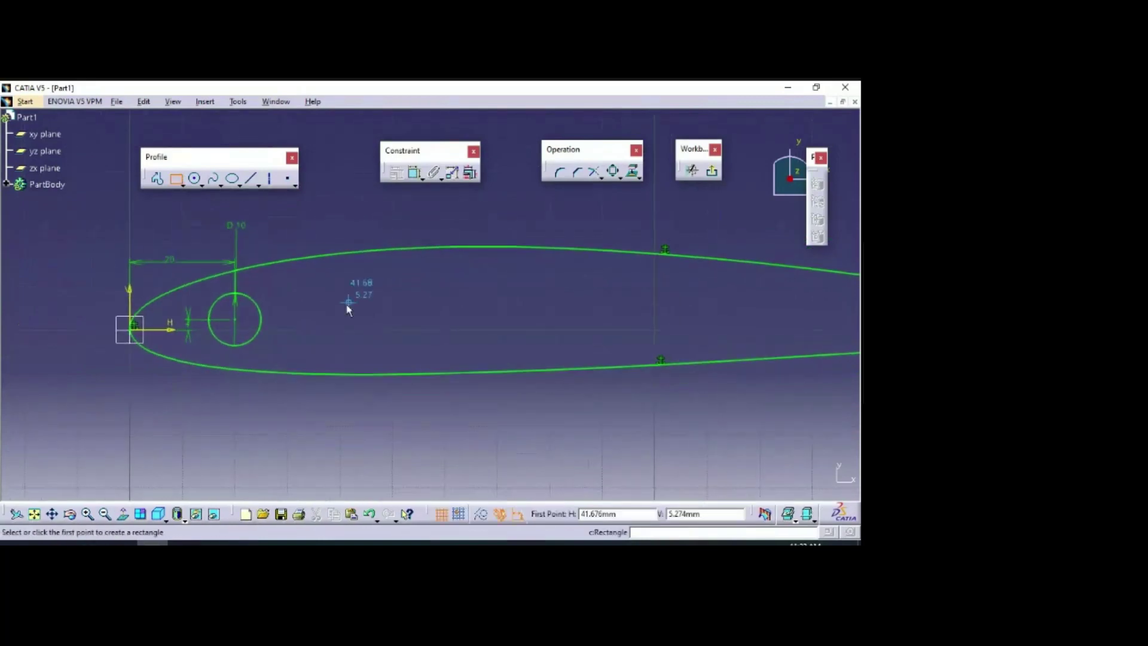
pyautogui.click(284, 287)
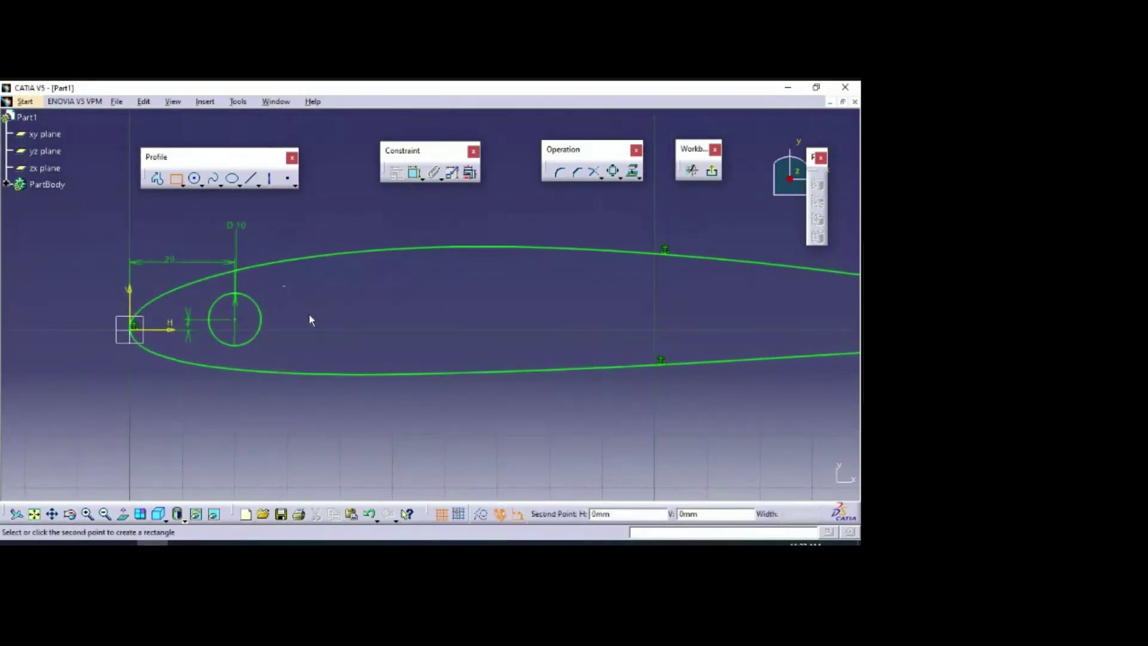
pyautogui.click(315, 351)
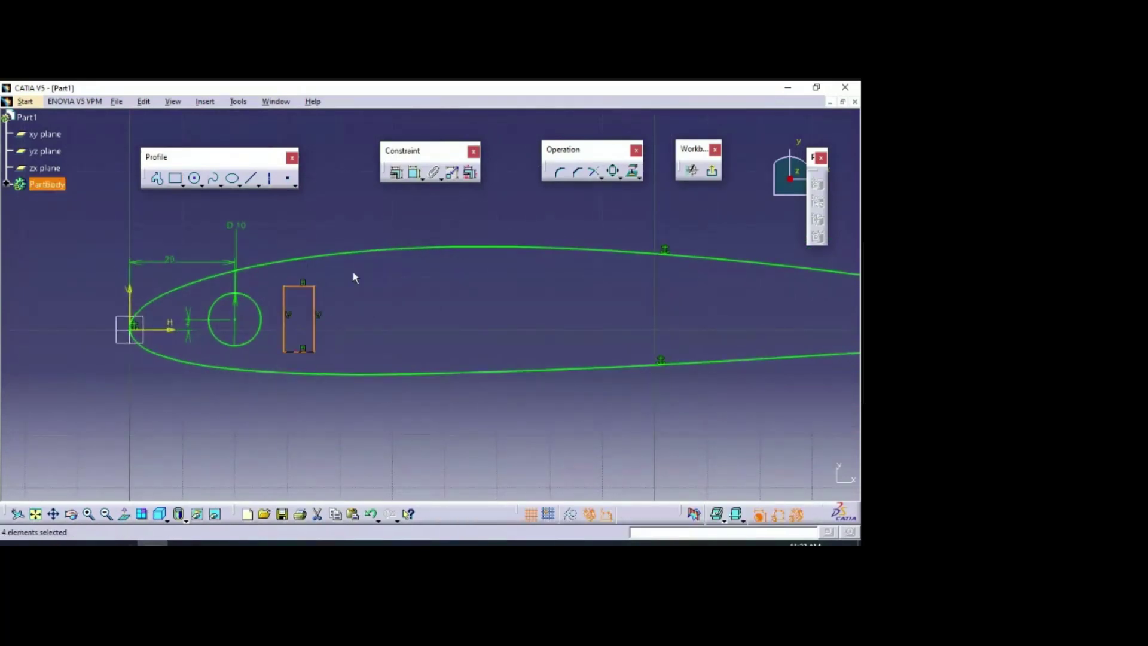
# Step: Constrain the rectangle's lower edge to lie 6 mm below the sketch's horizontal axis
pyautogui.press('c')
pyautogui.click(298, 353)
pyautogui.click(162, 330)
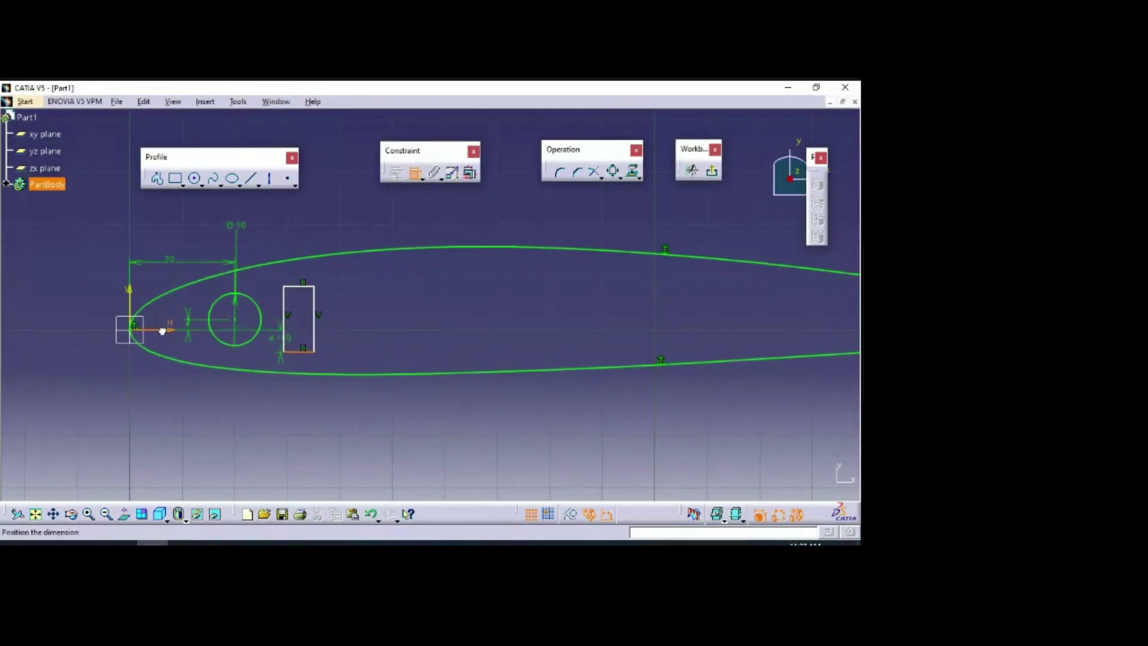
pyautogui.click(273, 341)
pyautogui.doubleClick(271, 343)
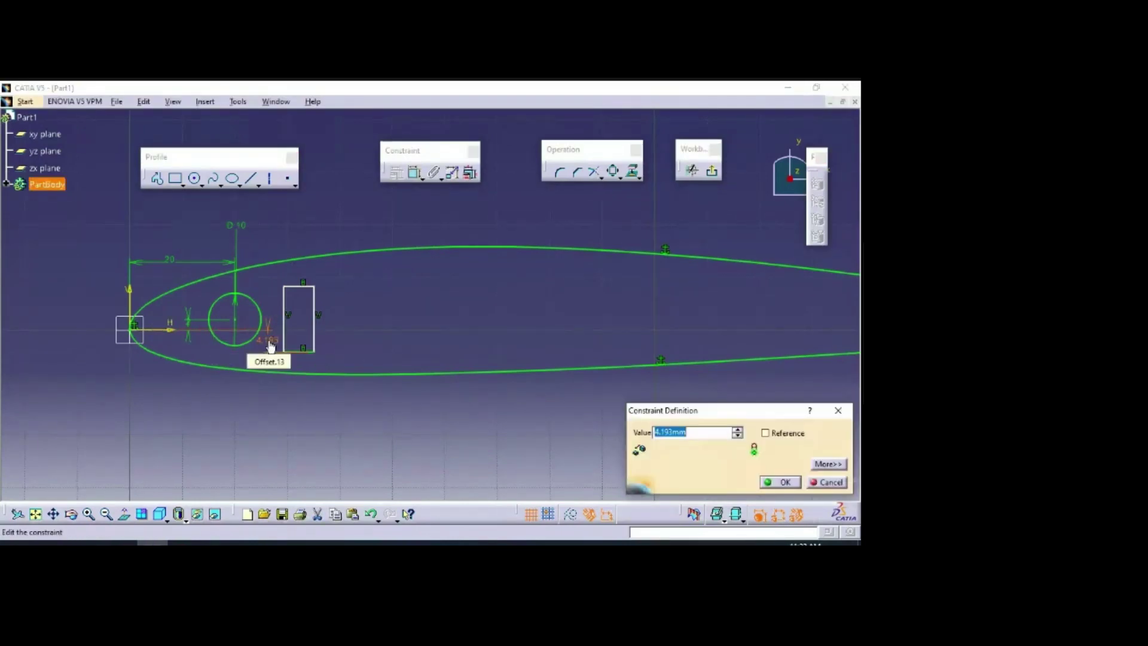
pyautogui.write('5')
pyautogui.press('Return')
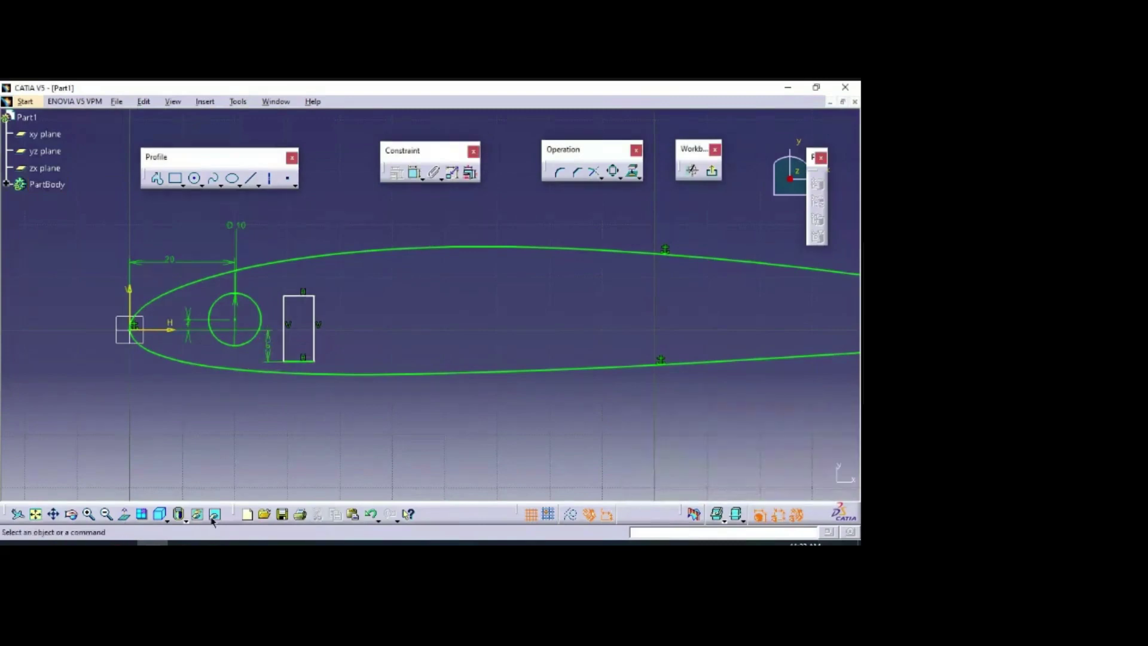
# Step: Check the rectangle's dimensions in the PowerPoint drawing, then in CATIA dimension its height to 17 mm
pyautogui.click(186, 543)
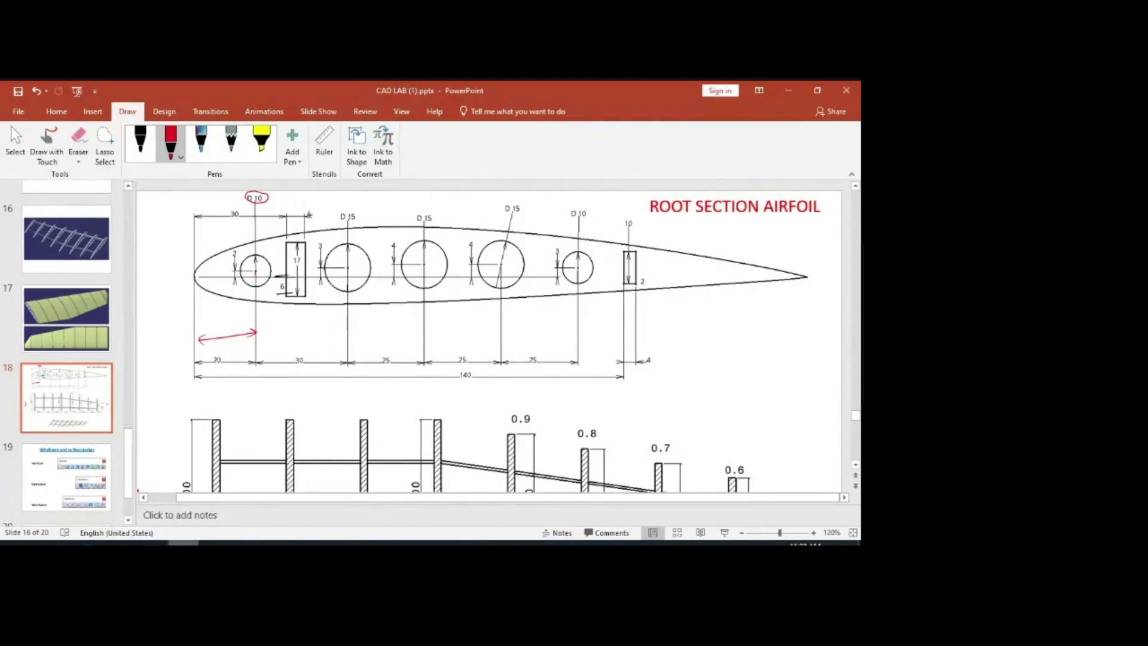
pyautogui.click(153, 543)
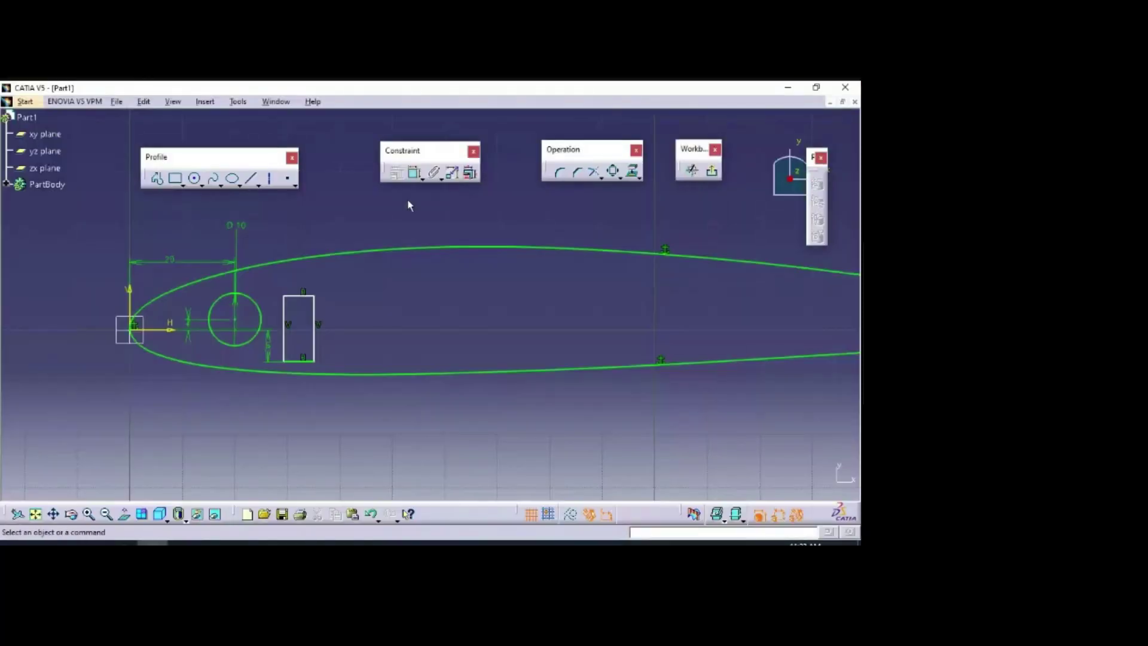
pyautogui.click(414, 173)
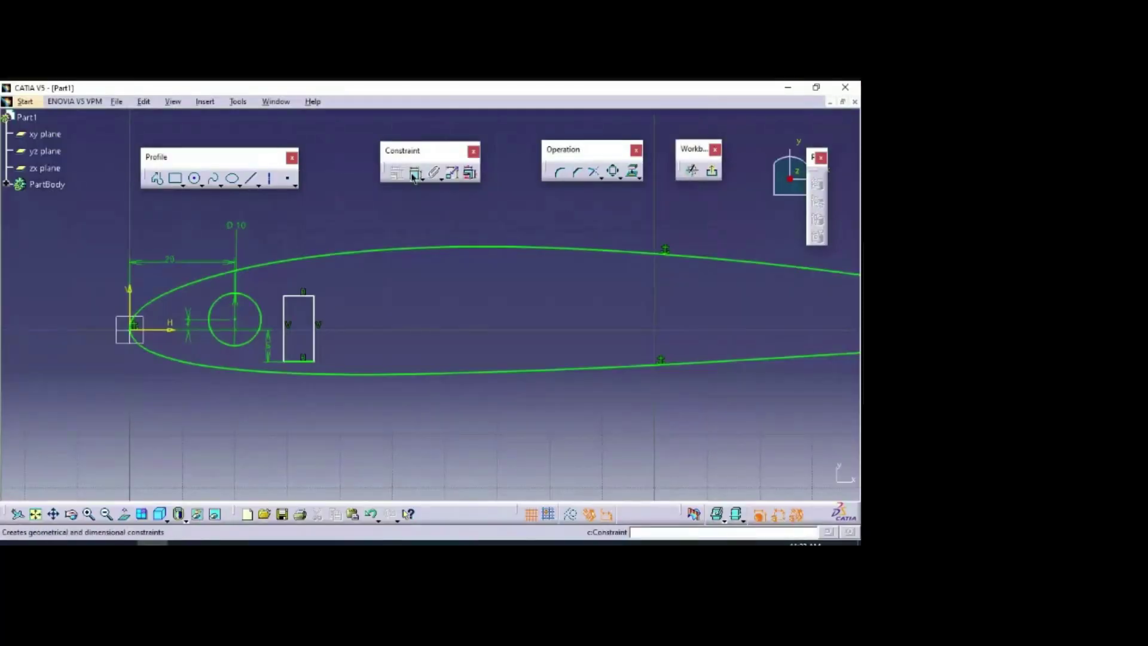
pyautogui.click(315, 309)
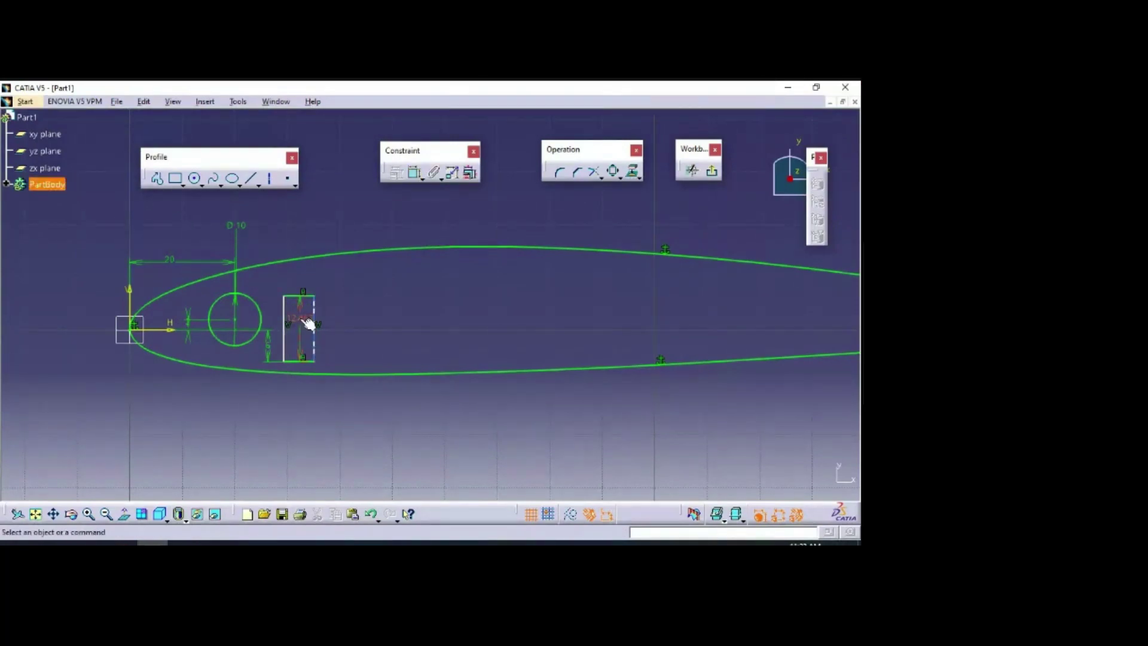
pyautogui.click(306, 323)
pyautogui.doubleClick(301, 326)
pyautogui.write('17')
pyautogui.press('Return')
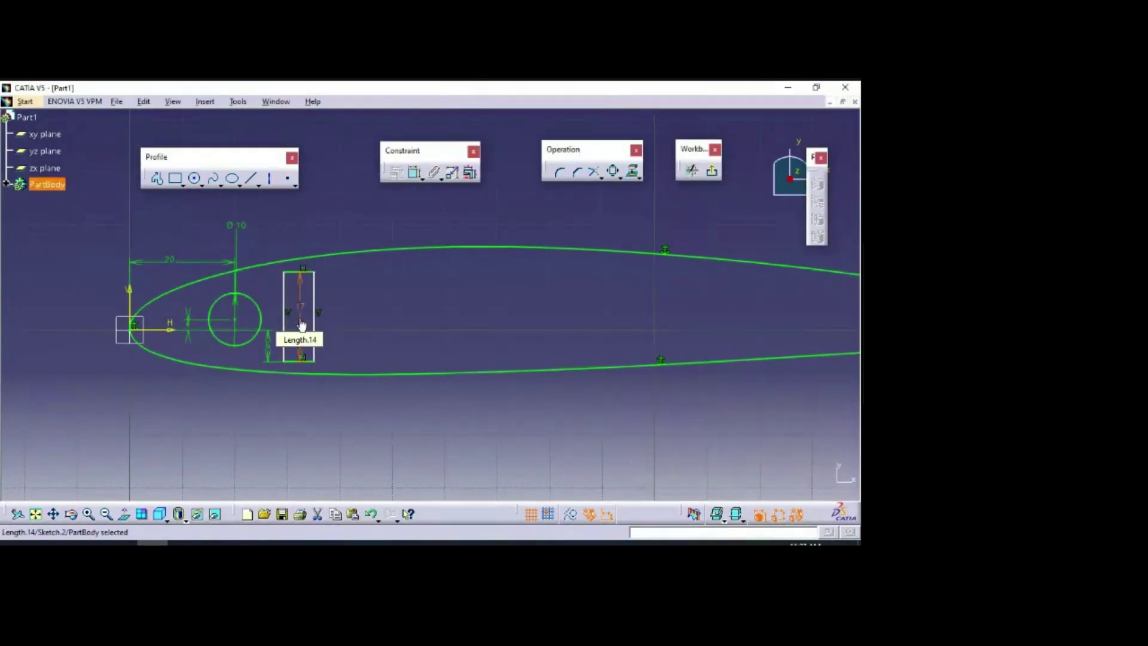
# Step: Dimension the width of the upright rectangle to 6 mm
pyautogui.click(415, 173)
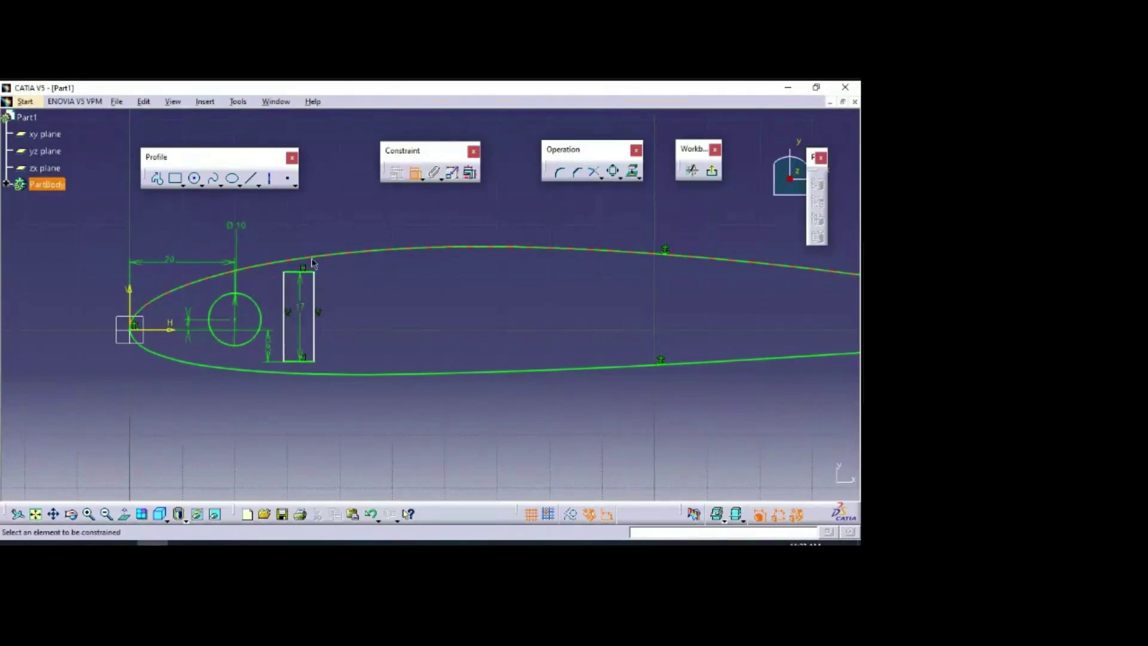
pyautogui.click(311, 254)
pyautogui.click(303, 222)
pyautogui.doubleClick(300, 220)
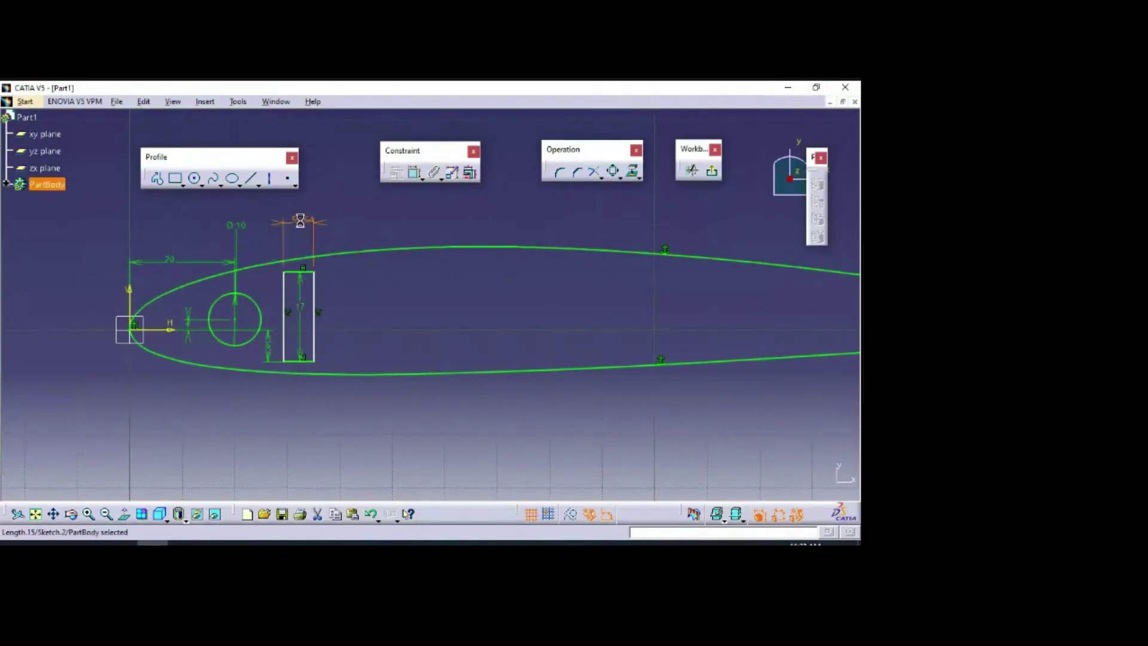
pyautogui.write('6')
pyautogui.press('Return')
pyautogui.press('Return')
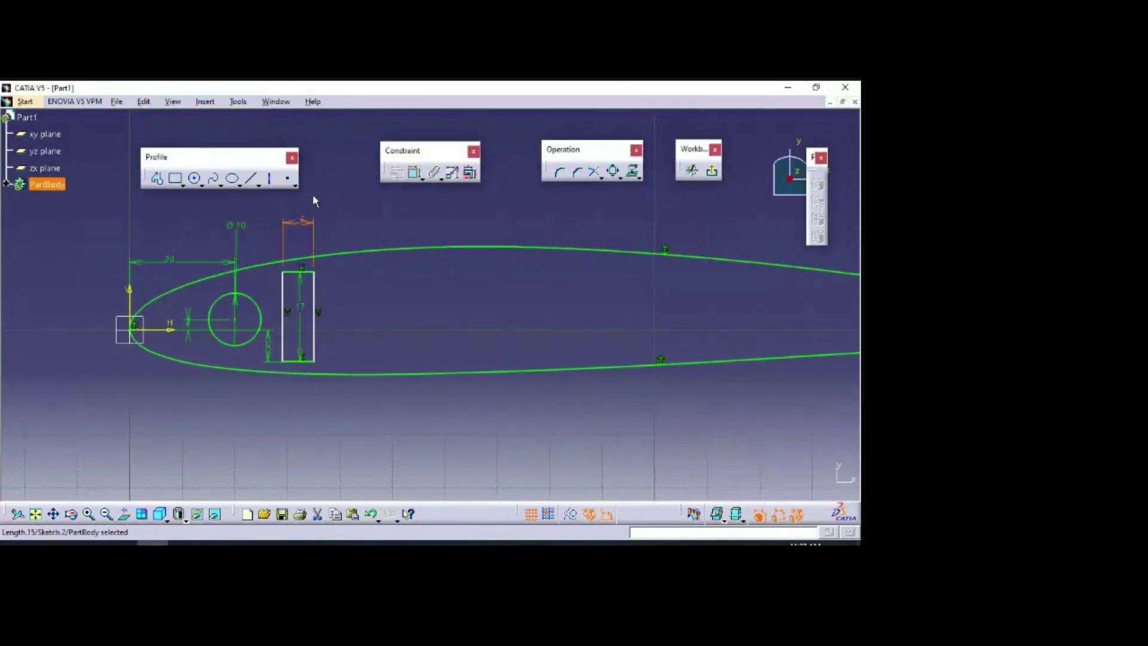
# Step: Constrain the rectangle's front edge to a horizontal distance of 30 mm from the sketch's vertical axis
pyautogui.click(414, 173)
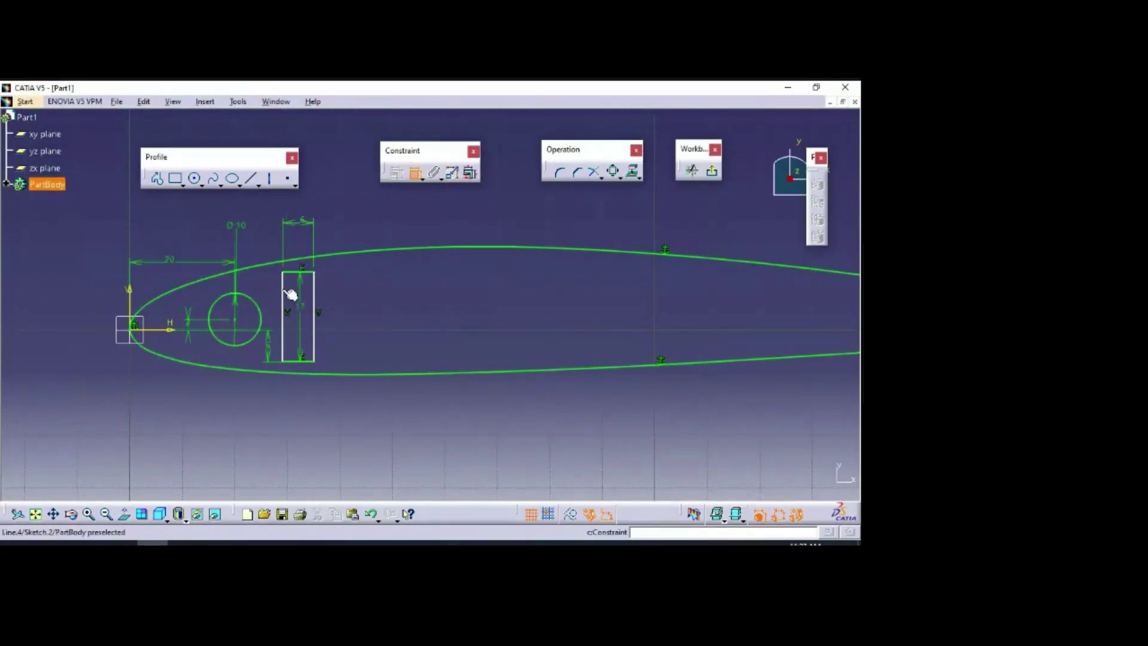
pyautogui.click(282, 296)
pyautogui.click(136, 299)
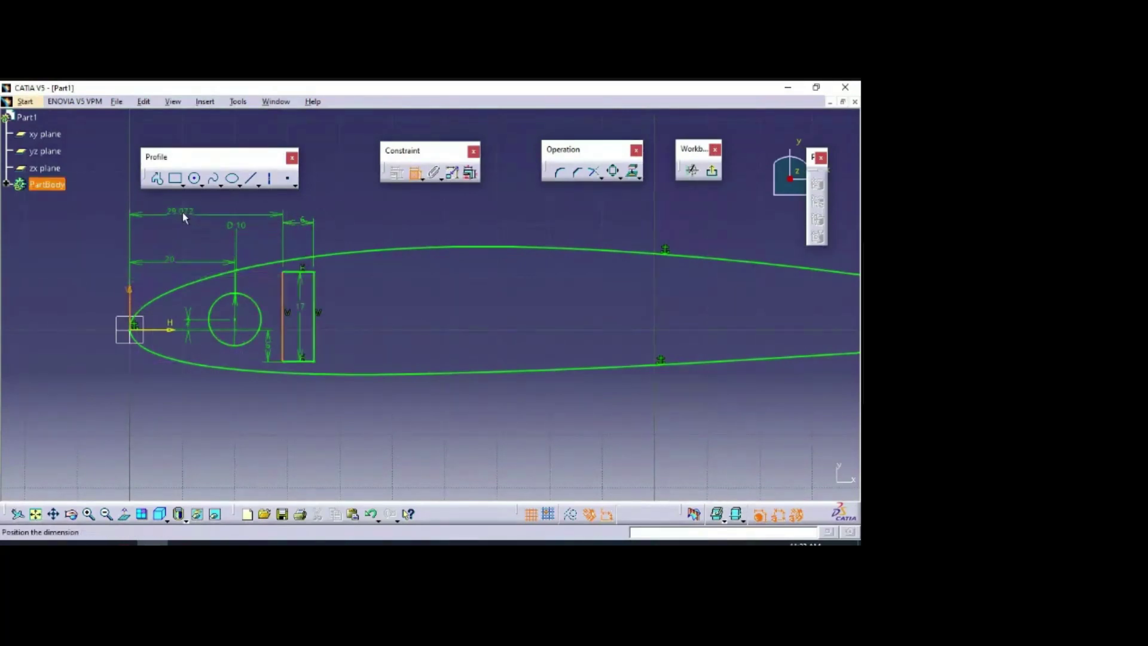
pyautogui.click(190, 206)
pyautogui.doubleClick(190, 206)
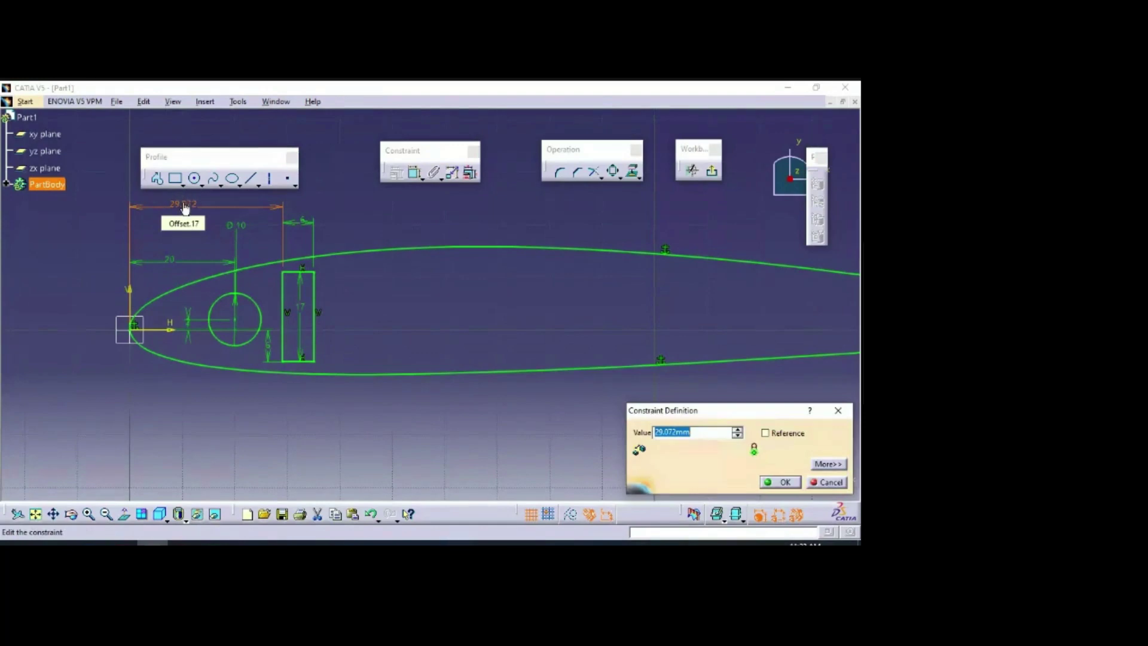
pyautogui.write('30')
pyautogui.press('Return')
pyautogui.click(383, 229)
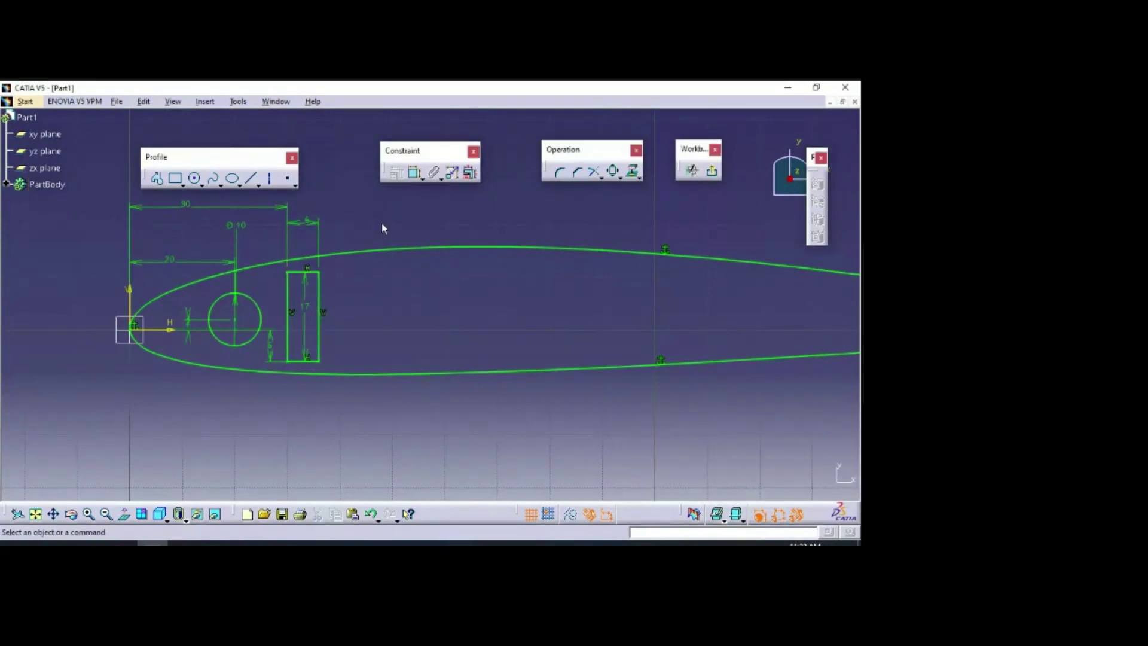
# Step: Check the PowerPoint drawing, and in CATIA sketch a circle about 10.8 mm in diameter behind the rectangle, centred near H 45 mm, V 4 mm
pyautogui.click(185, 542)
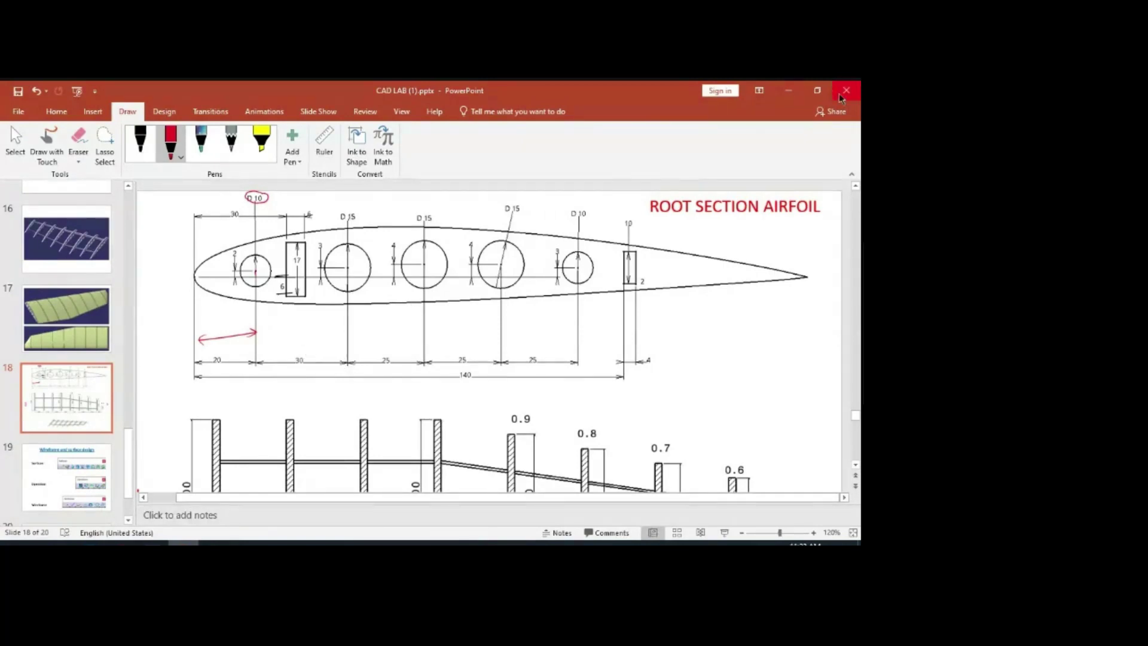
pyautogui.click(785, 91)
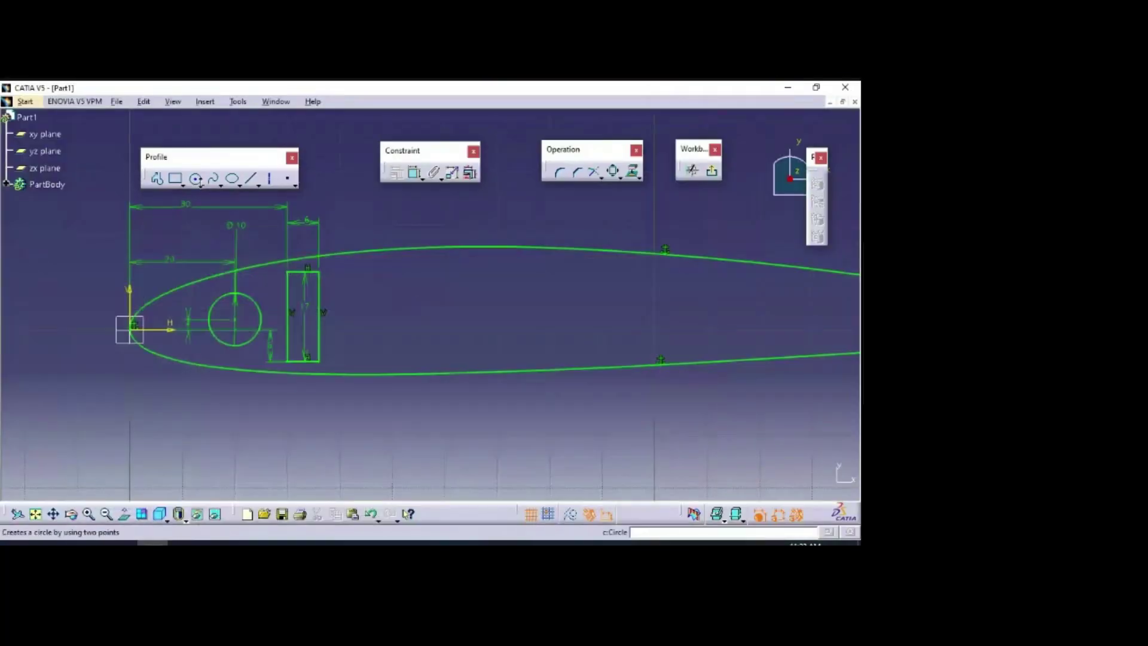
pyautogui.click(197, 183)
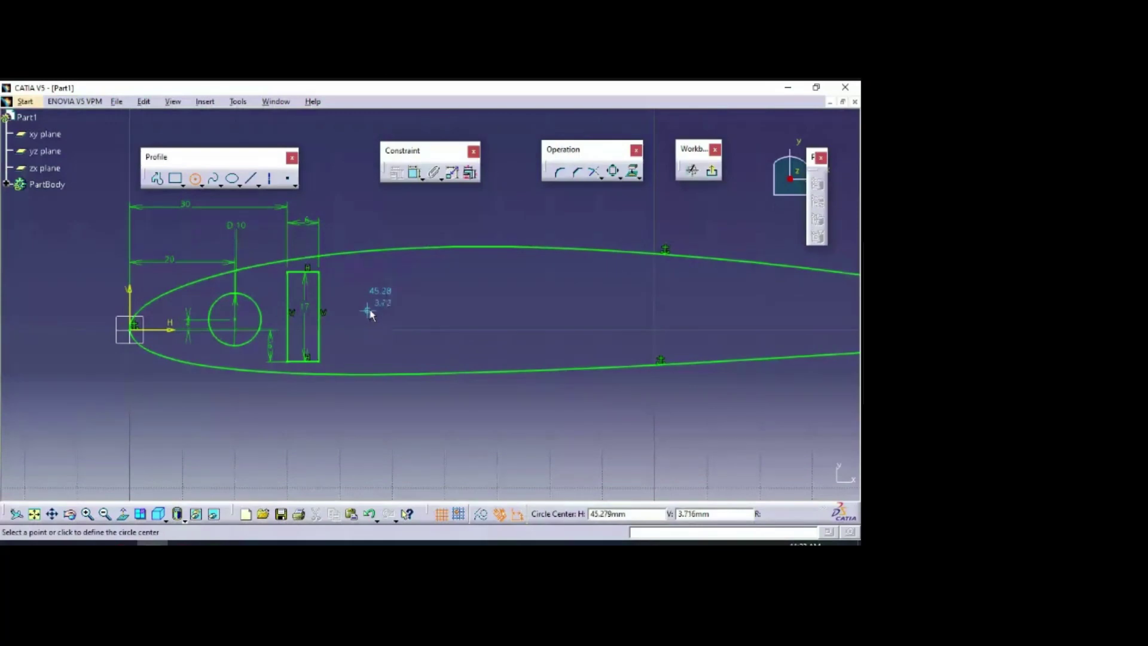
pyautogui.click(367, 311)
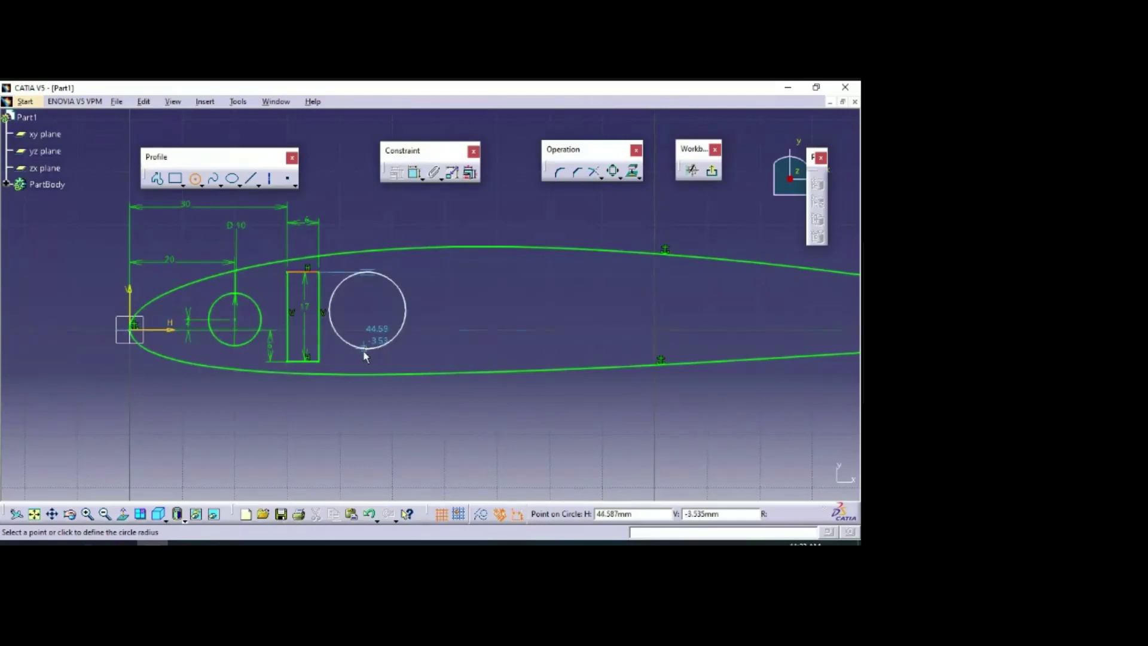
pyautogui.click(381, 333)
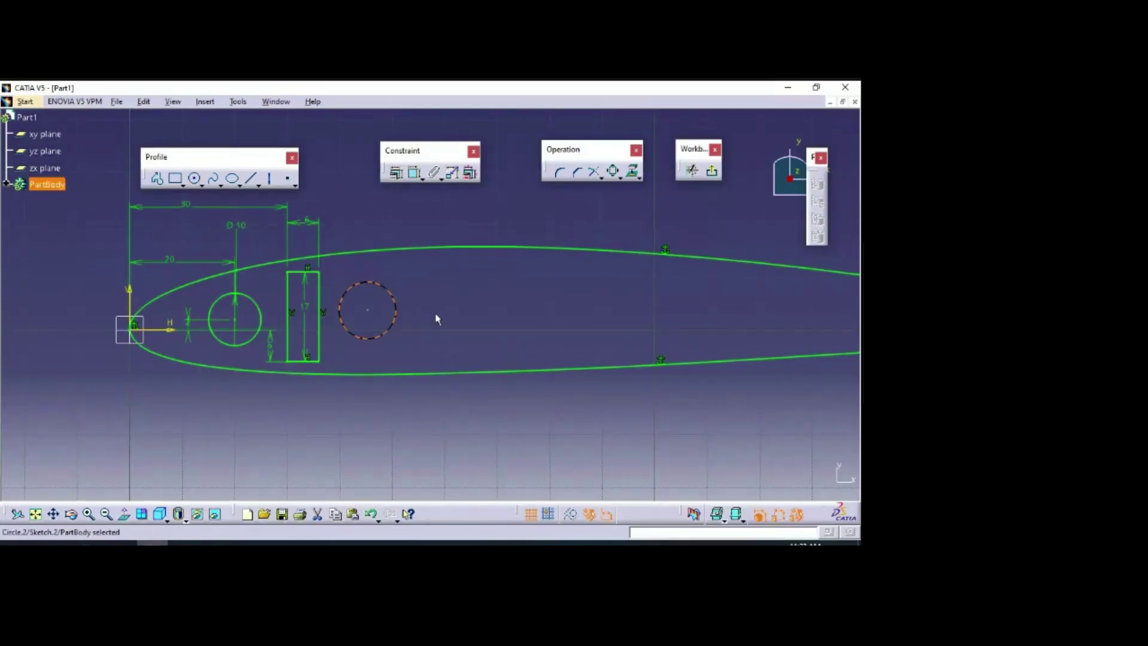
# Step: Dimension the diameter of the circle behind the rectangle to 15 mm
pyautogui.click(413, 173)
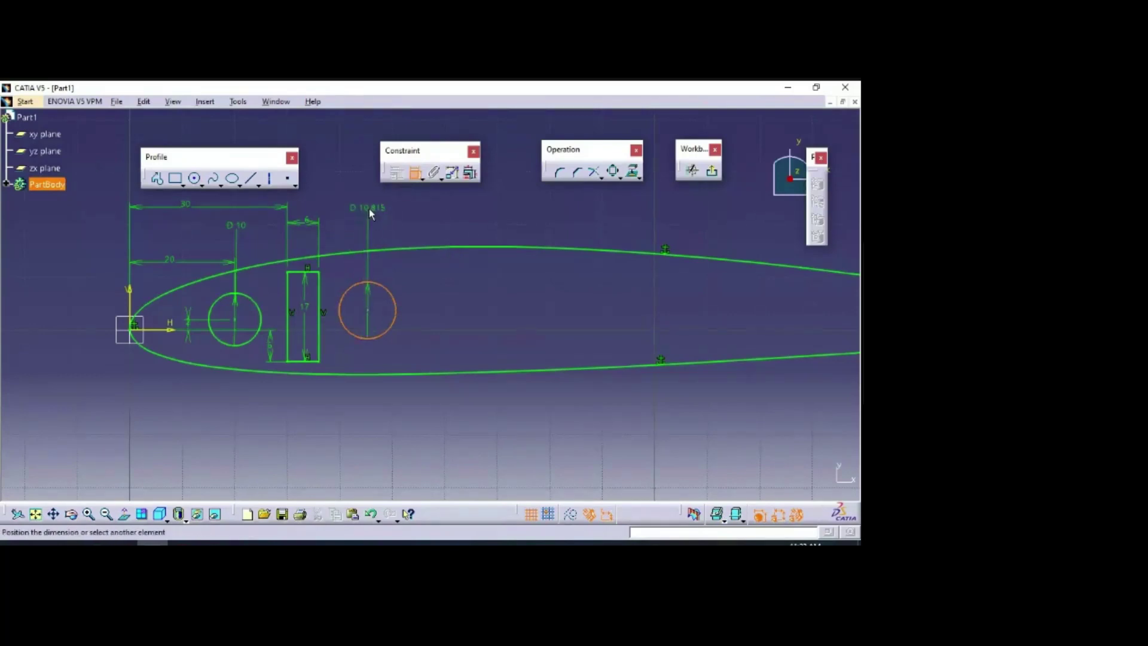
pyautogui.click(364, 207)
pyautogui.doubleClick(366, 205)
pyautogui.write('15')
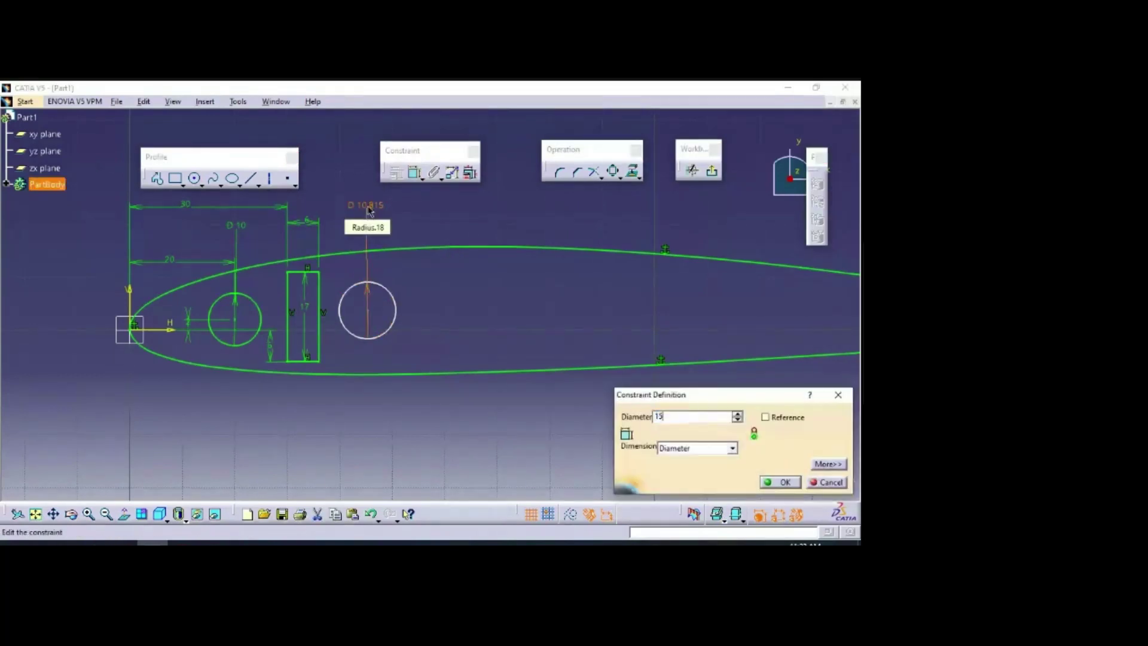
pyautogui.press('Return')
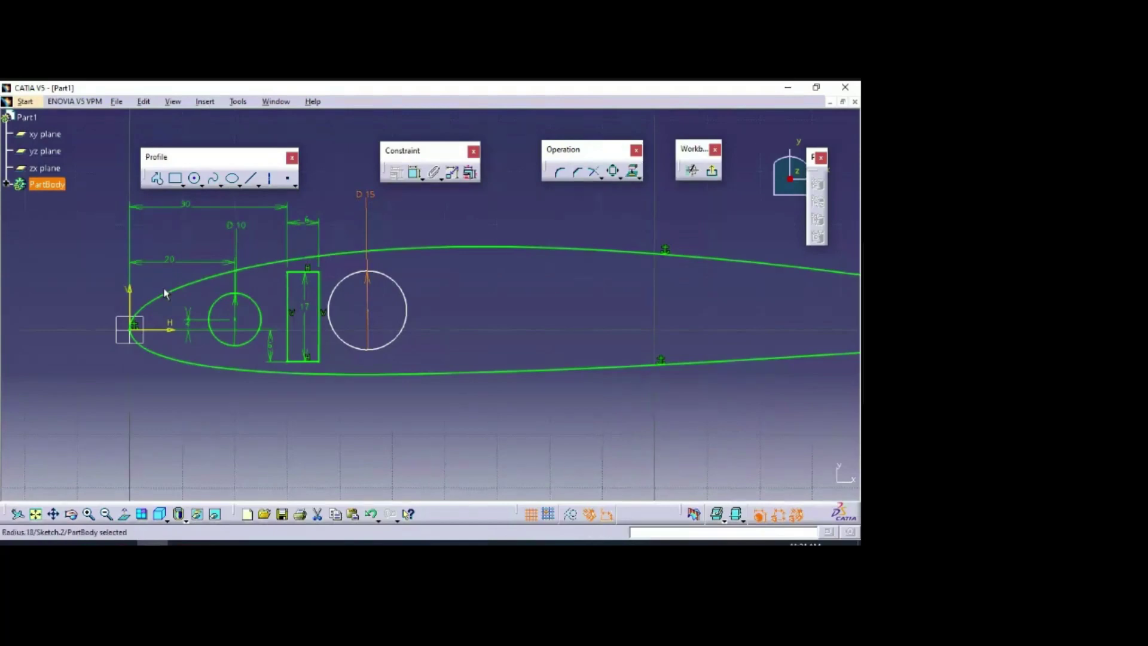
# Step: Constrain the centre of the 15 mm circle to lie 3 mm above the sketch's horizontal axis
pyautogui.click(178, 328)
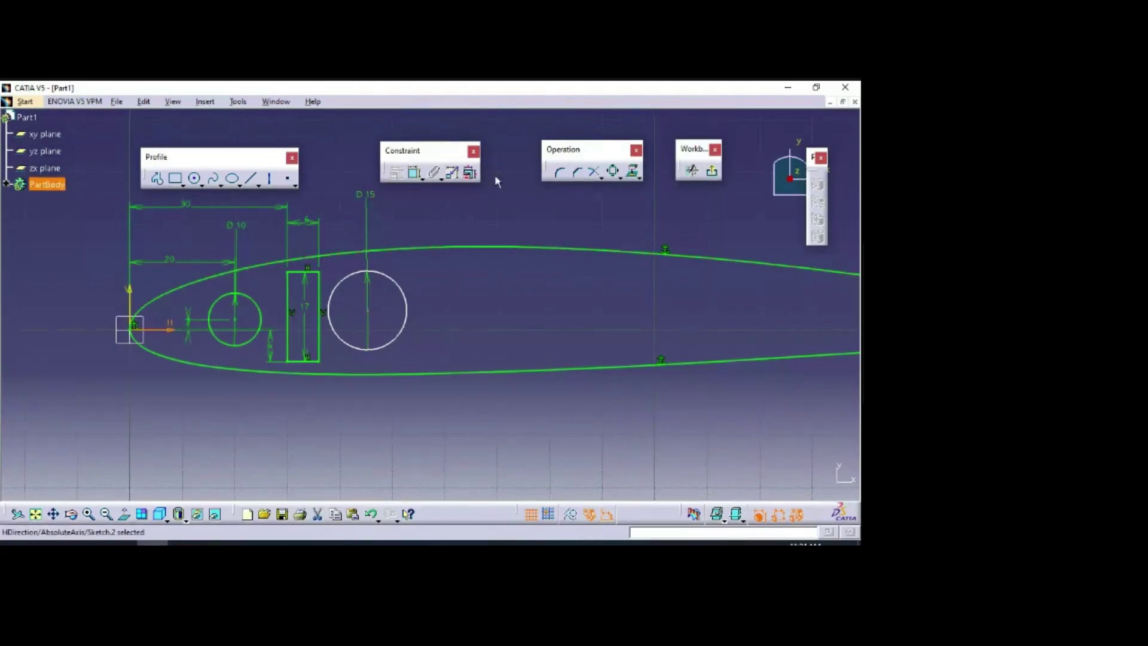
pyautogui.click(415, 177)
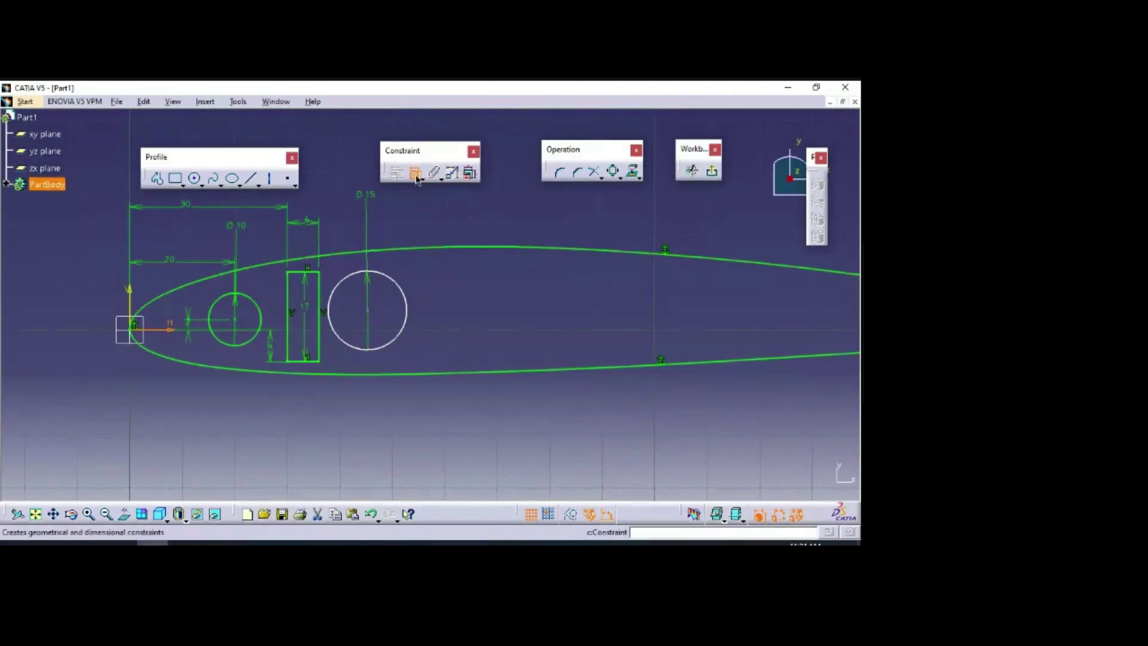
pyautogui.click(376, 311)
pyautogui.click(396, 322)
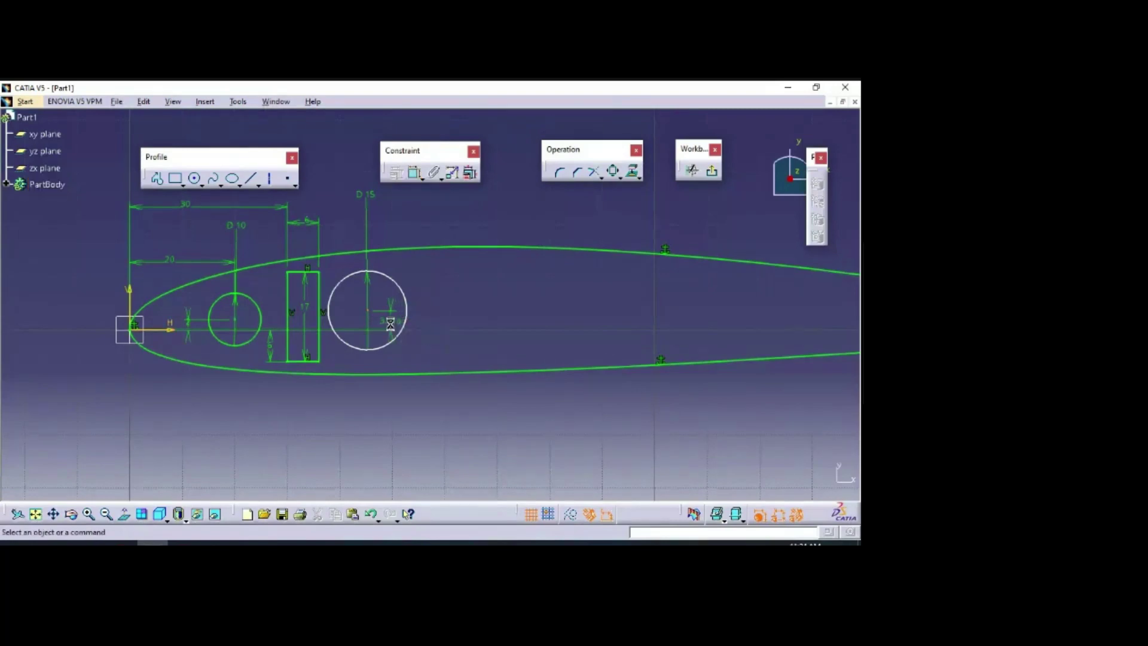
pyautogui.doubleClick(393, 320)
pyautogui.write('3.716mm')
pyautogui.press('Return')
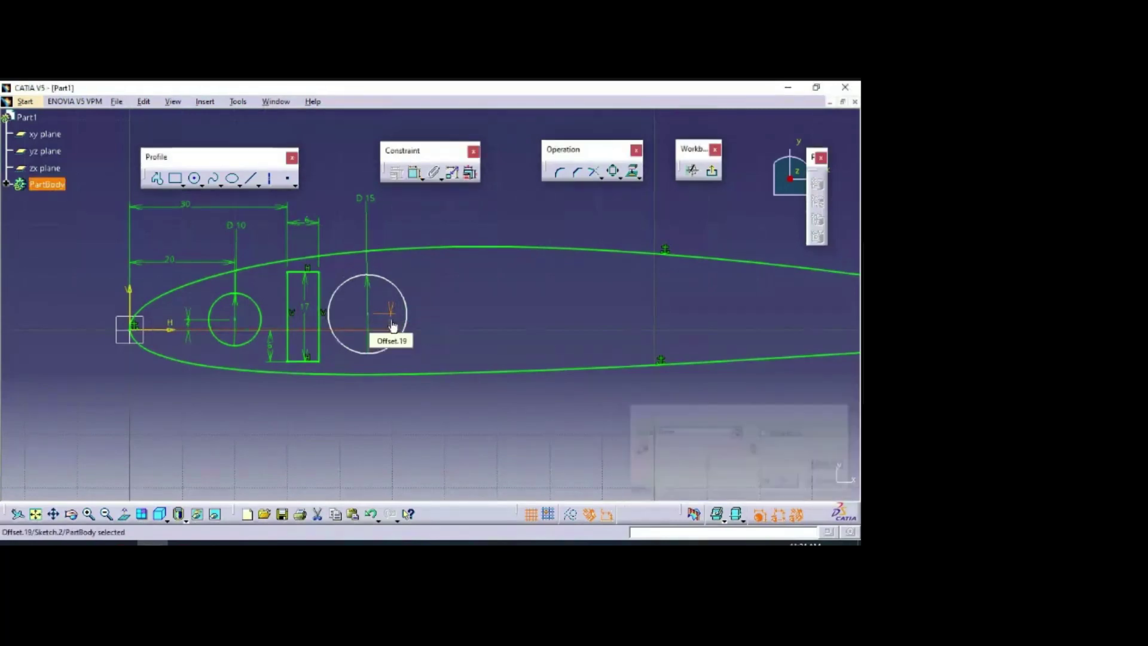
# Step: Dimension the direct distance between the centres of the 10 mm and 15 mm circles, placing it below the airfoil
pyautogui.click(415, 173)
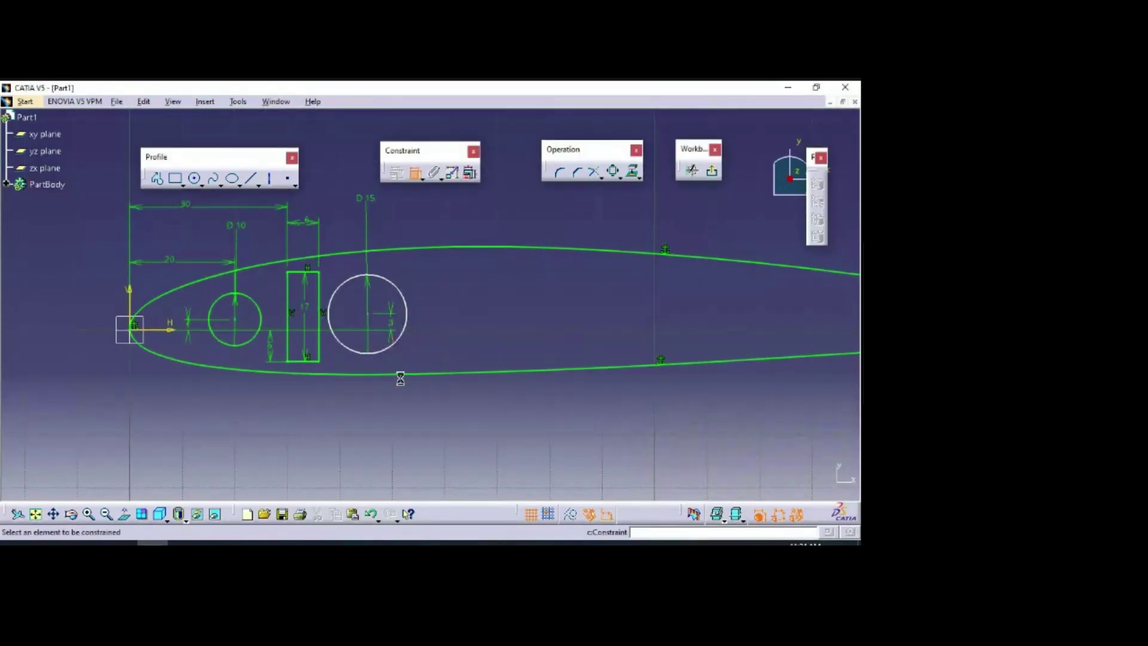
pyautogui.click(368, 314)
pyautogui.click(237, 320)
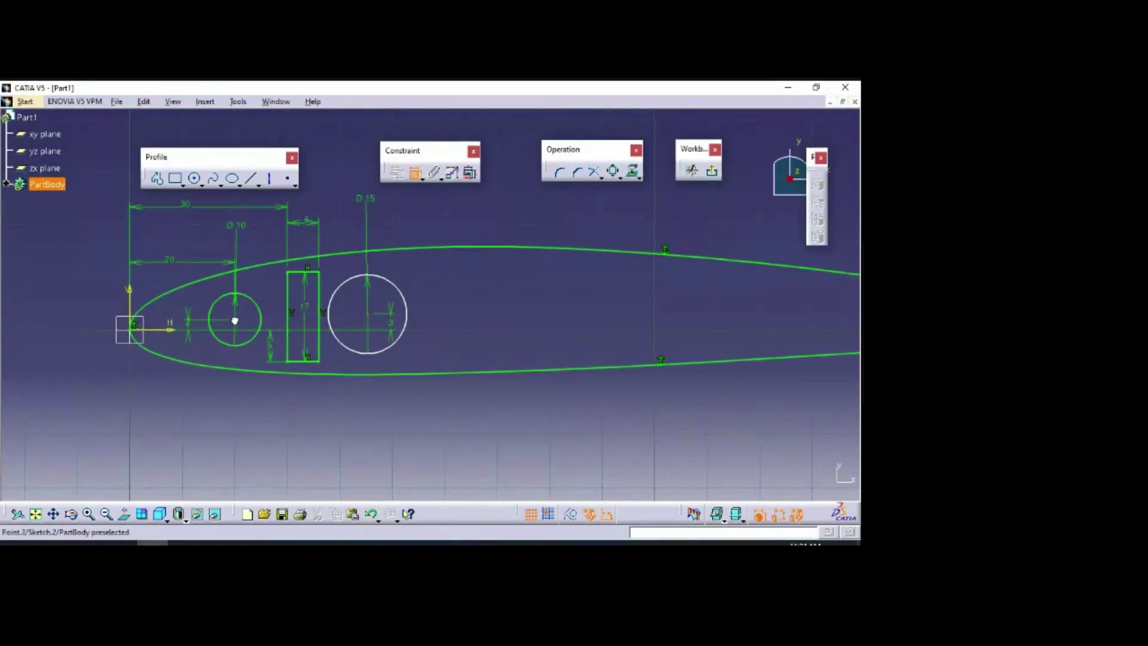
pyautogui.click(321, 457)
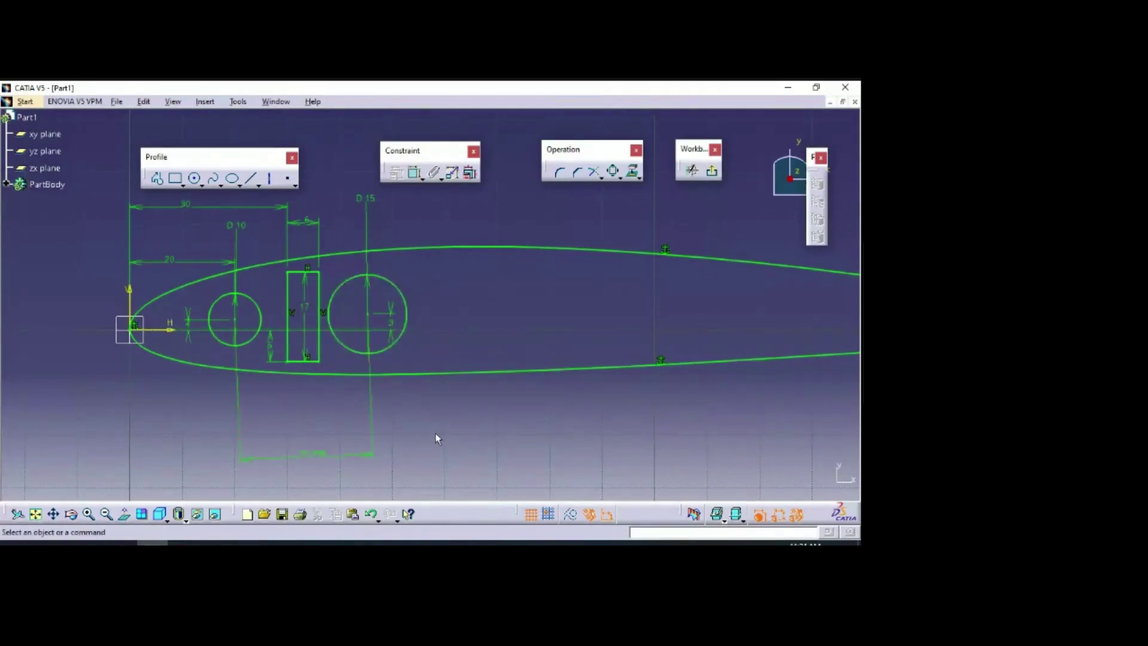
pyautogui.moveTo(435, 430)
pyautogui.mouseDown(button='middle')
pyautogui.moveTo(433, 346)
pyautogui.moveTo(424, 385)
pyautogui.mouseUp(button='middle')
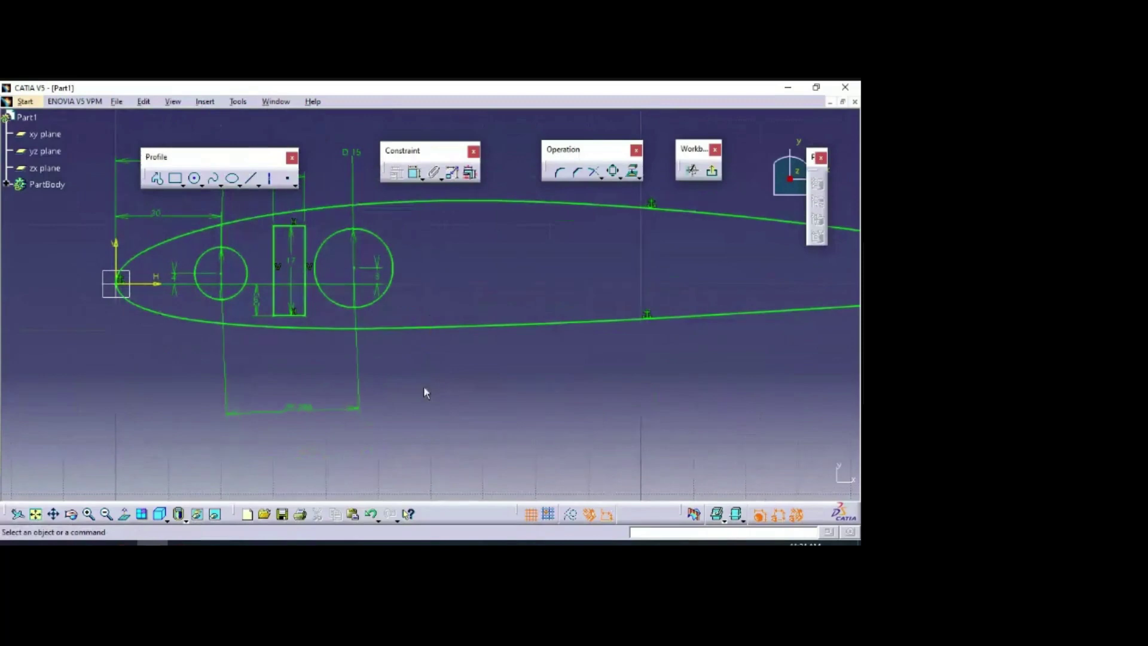
# Step: Set the display background colour to black and turn off the graduated colour background in the options
pyautogui.click(238, 101)
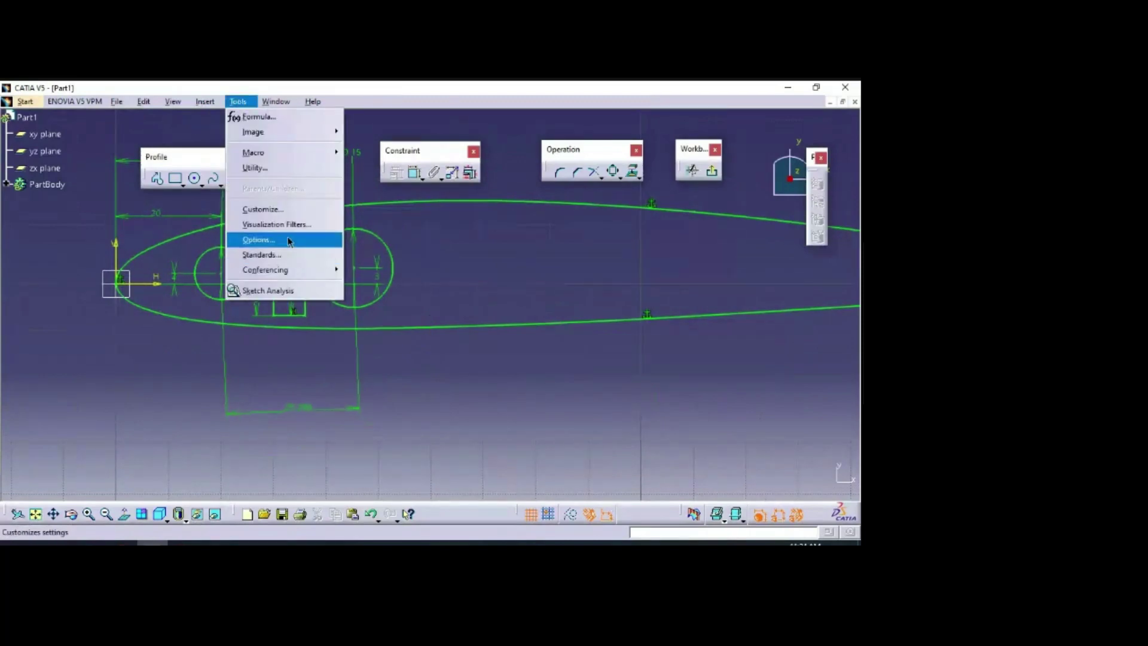
pyautogui.click(284, 239)
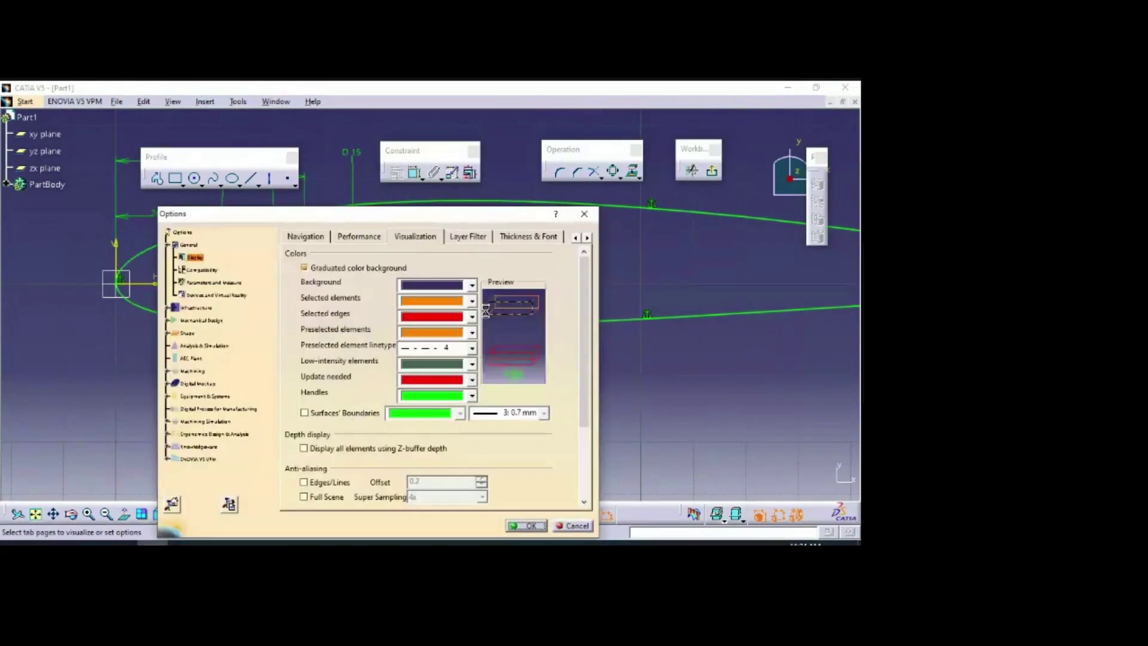
pyautogui.click(437, 282)
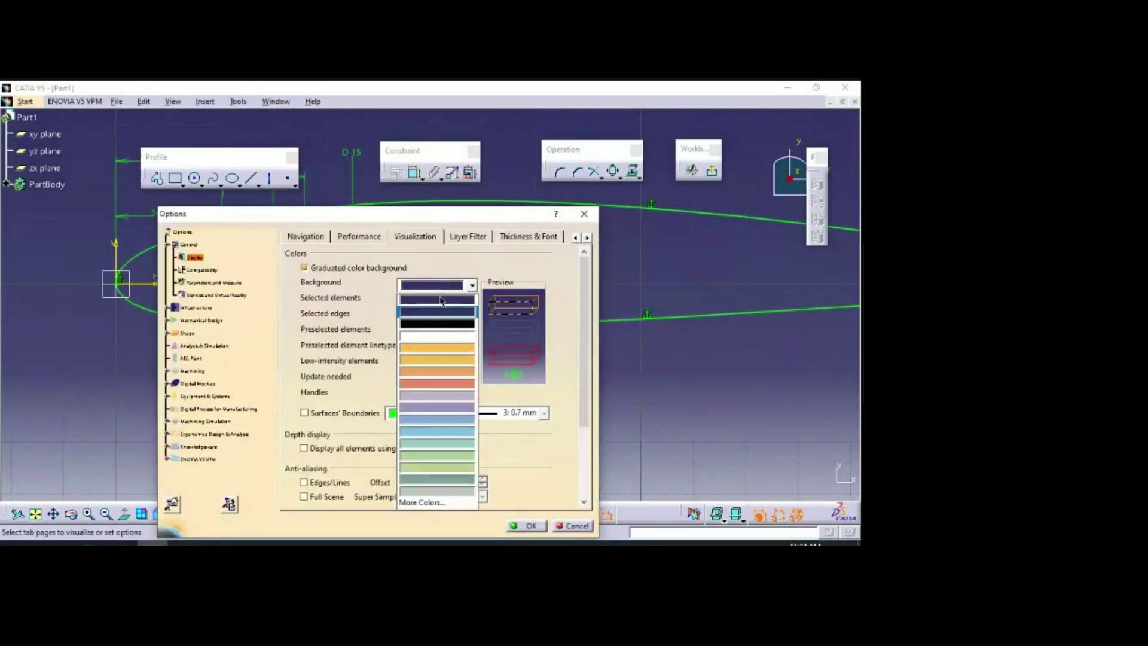
pyautogui.click(452, 326)
pyautogui.click(349, 271)
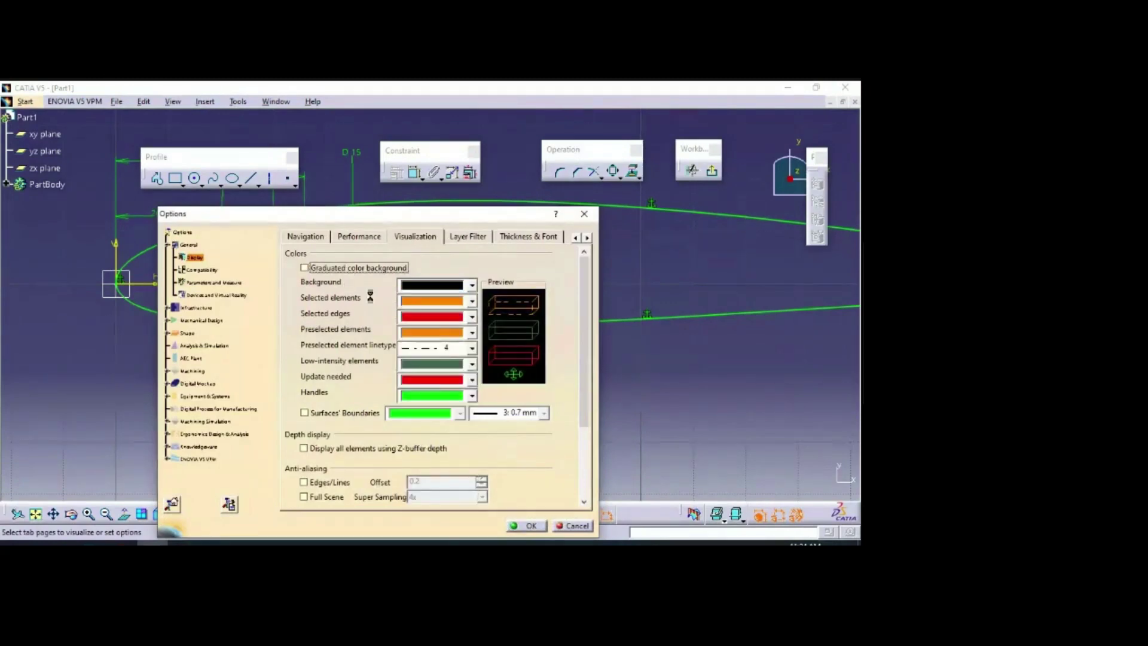
pyautogui.click(531, 525)
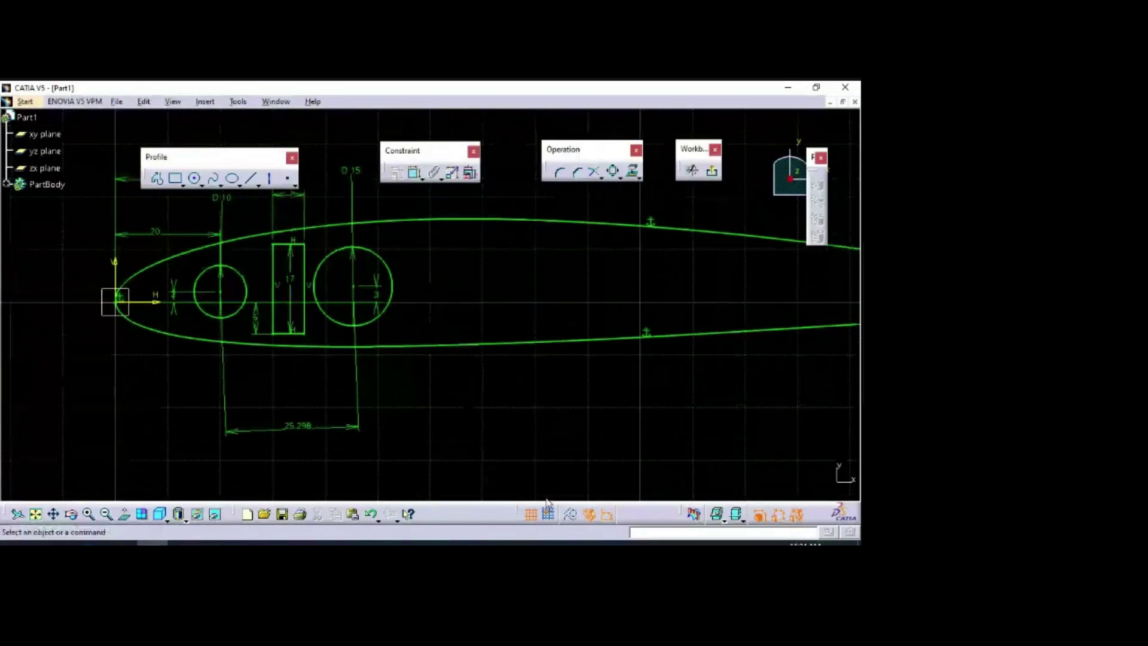
# Step: Delete the slanted centre-to-centre dimension between the two circles
pyautogui.moveTo(461, 405); pyautogui.dragTo(456, 421, button='middle')
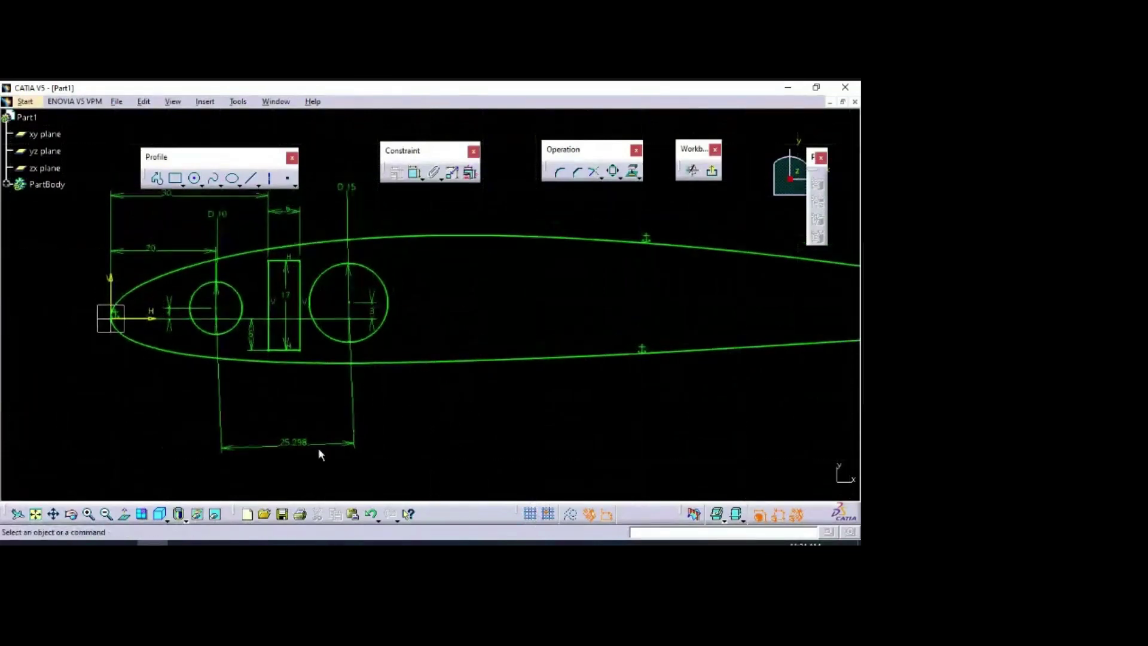
pyautogui.click(297, 442)
pyautogui.press('Delete')
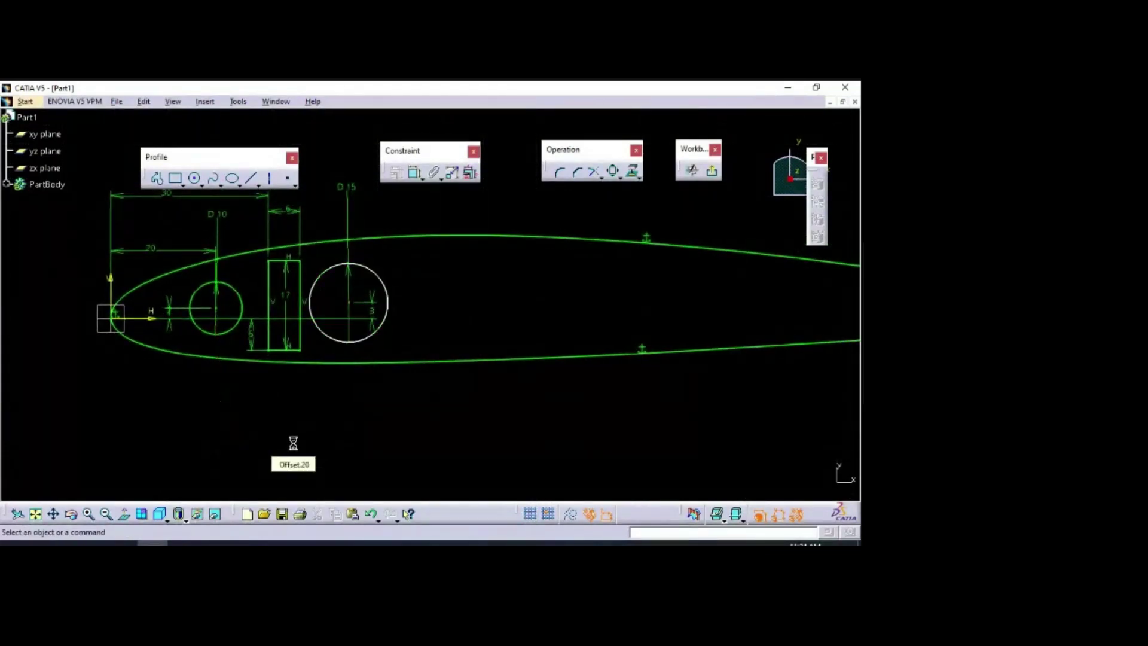
# Step: Constrain the horizontal distance between the centres of the 10 mm and 15 mm circles to 30 mm, placing the dimension below the airfoil
pyautogui.click(421, 180)
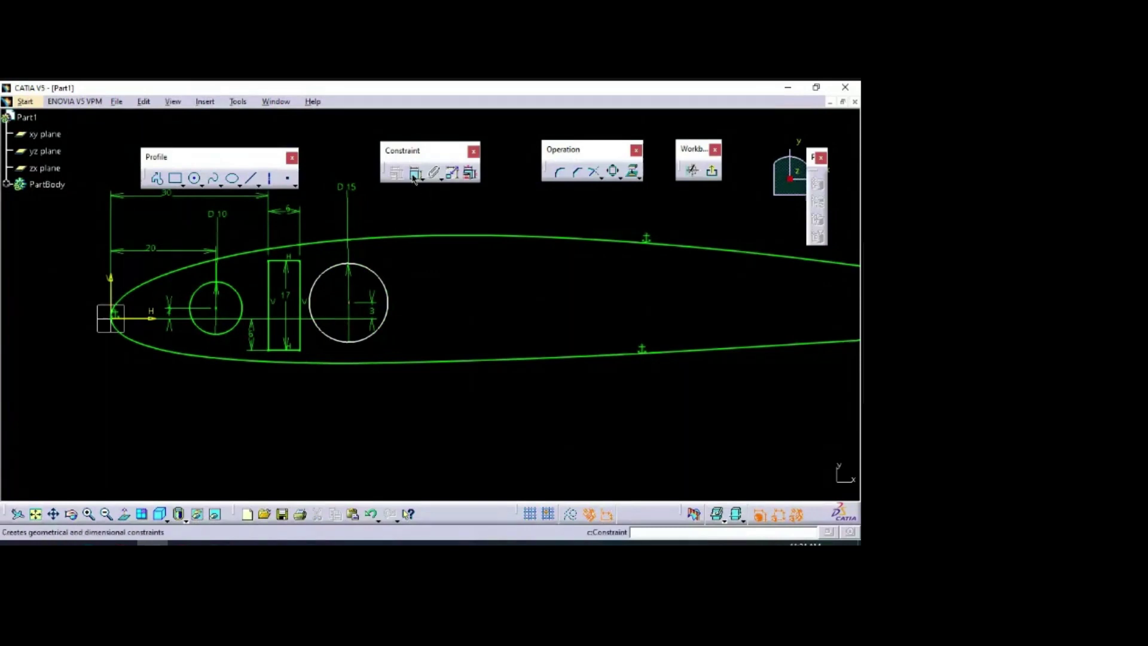
pyautogui.click(353, 304)
pyautogui.click(217, 308)
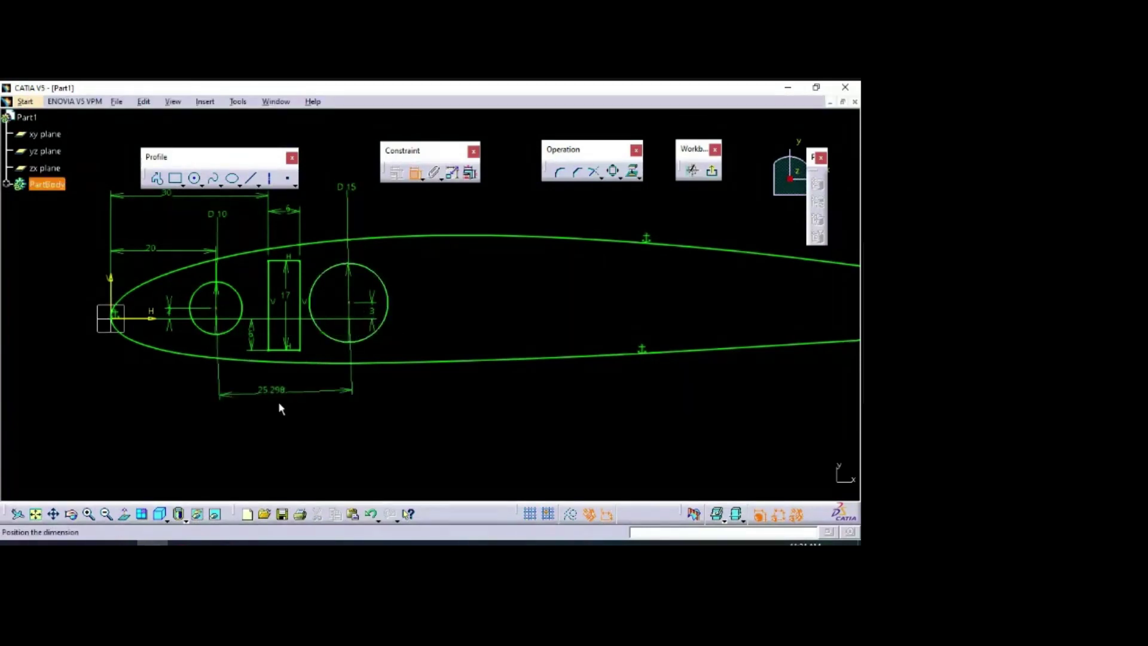
pyautogui.rightClick(288, 414)
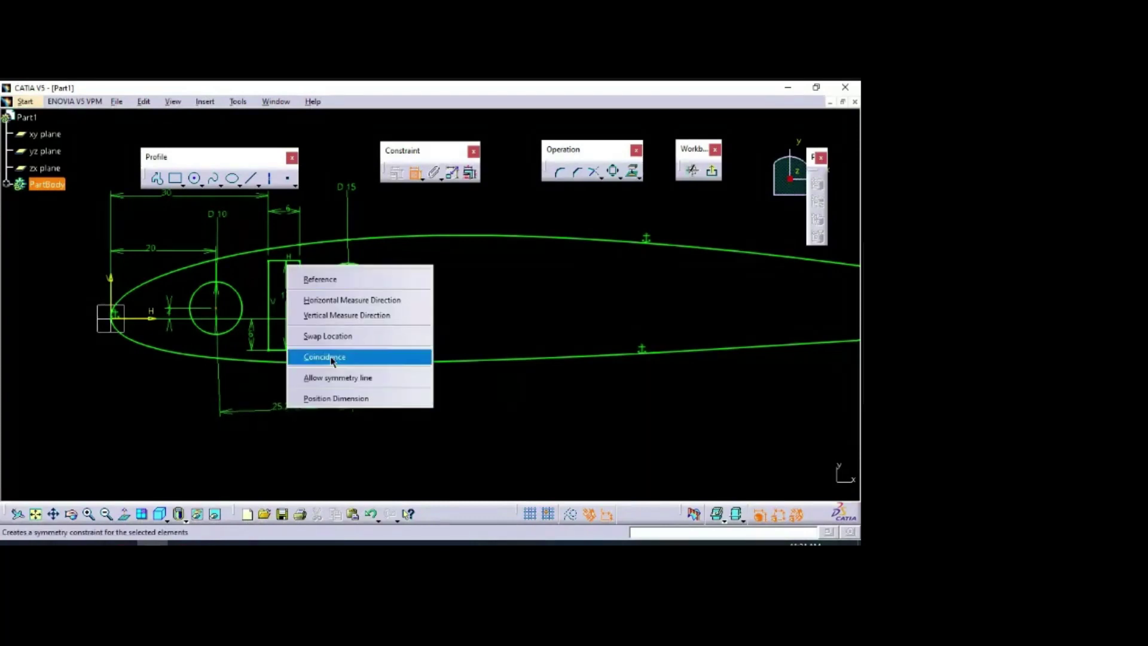
pyautogui.click(364, 308)
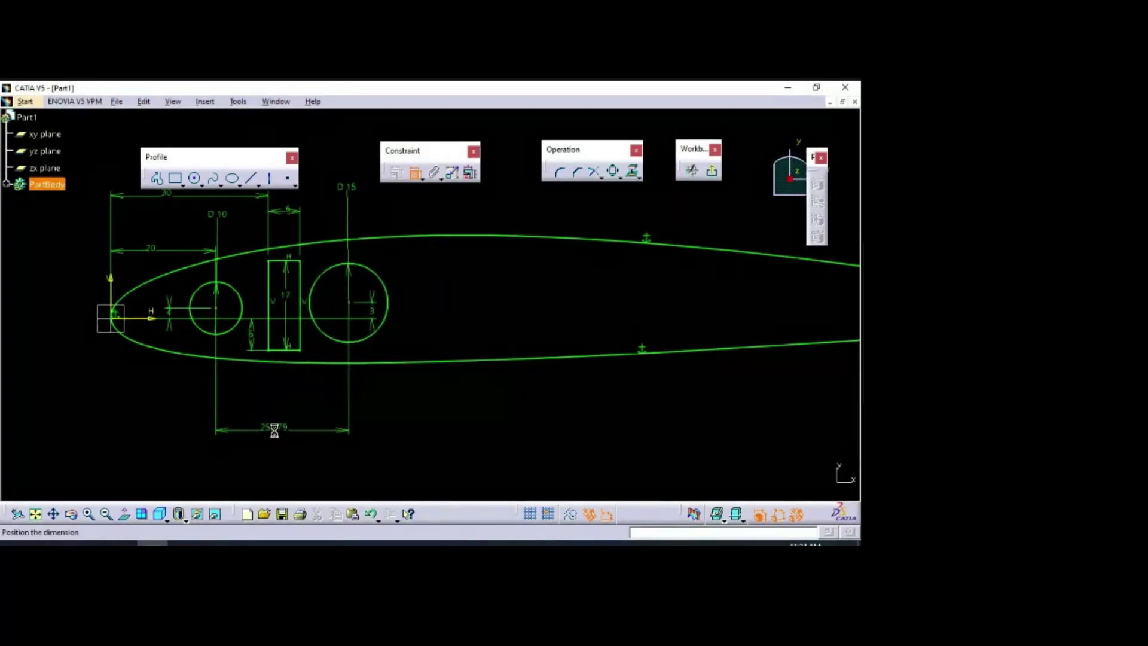
pyautogui.click(278, 430)
pyautogui.doubleClick(279, 429)
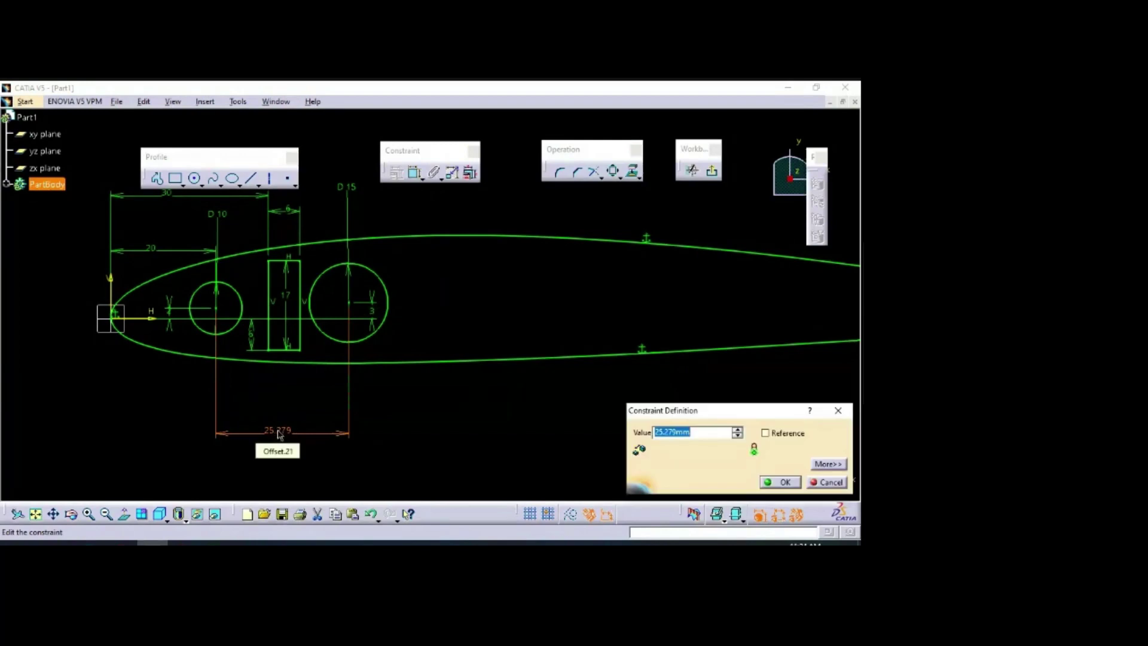
pyautogui.write('30')
pyautogui.press('Return')
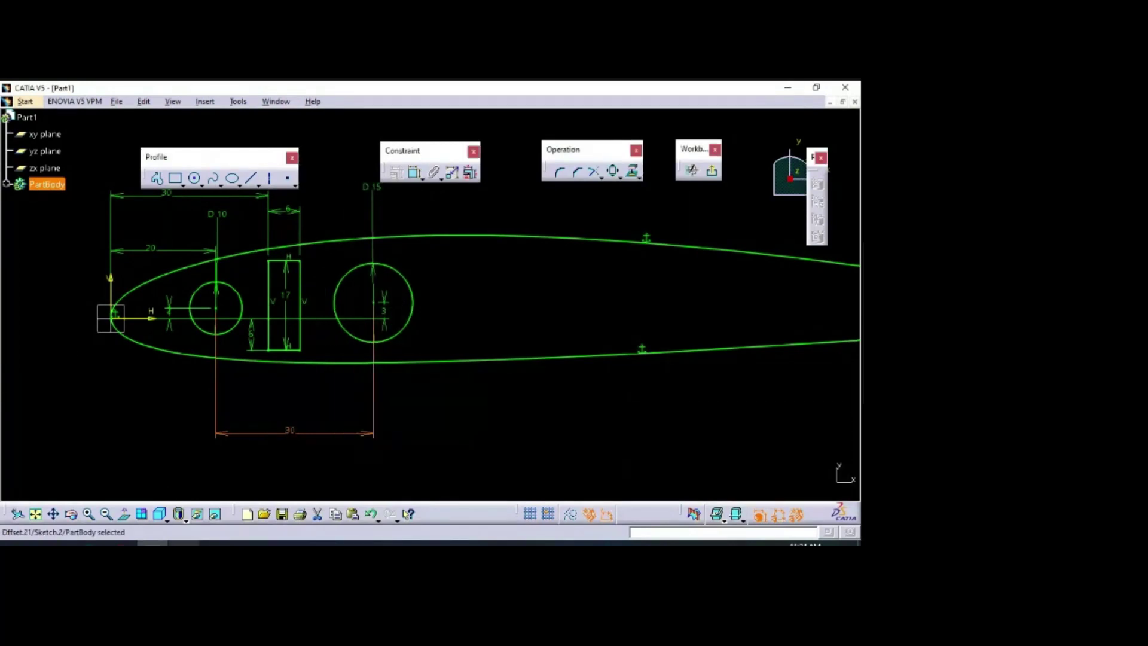
# Step: Consult the root section drawing in PowerPoint and sketch two circles, about 15.4 mm and 13.1 mm in diameter, aft of the 15 mm circle
pyautogui.hotkey('alt', 'Tab')
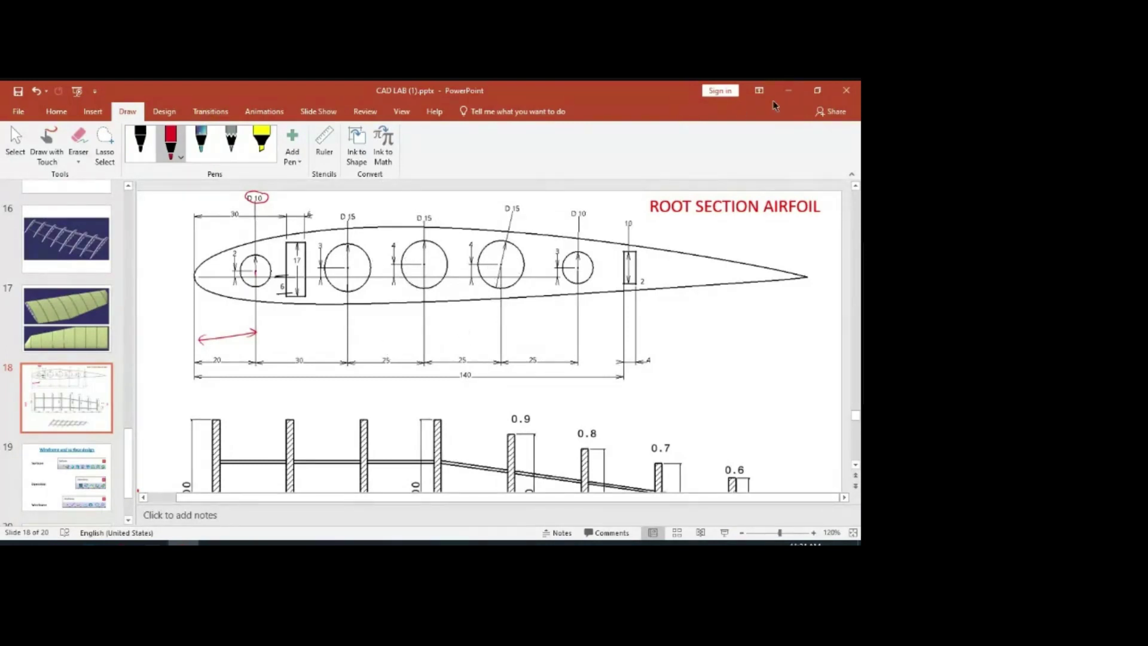
pyautogui.click(787, 92)
pyautogui.click(196, 178)
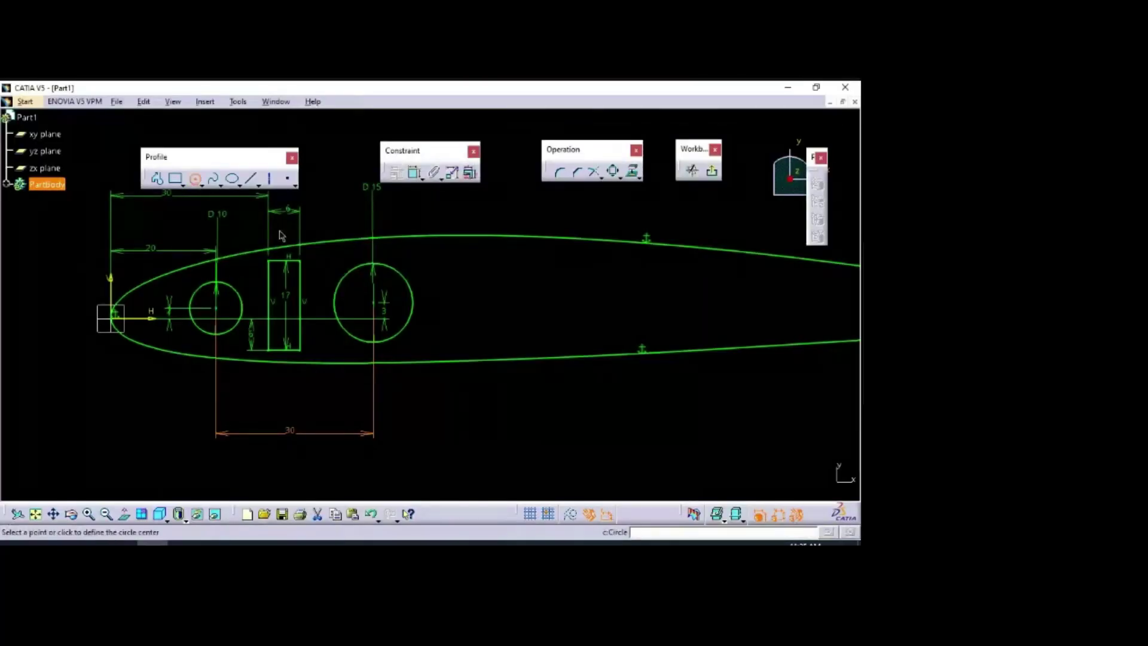
pyautogui.click(477, 293)
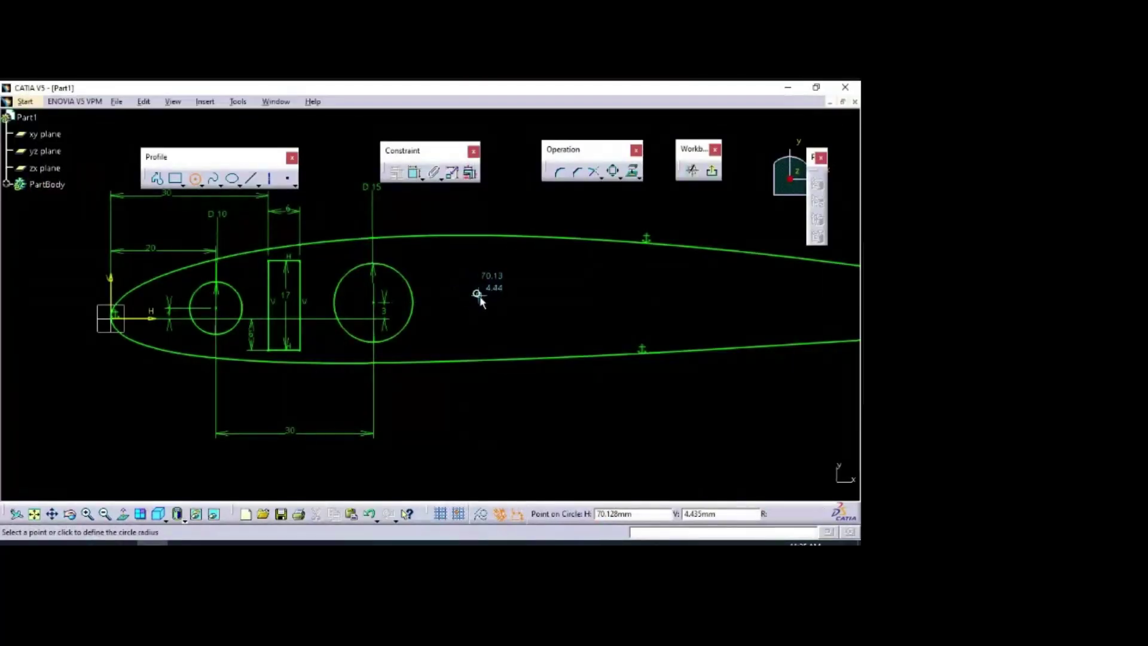
pyautogui.click(493, 330)
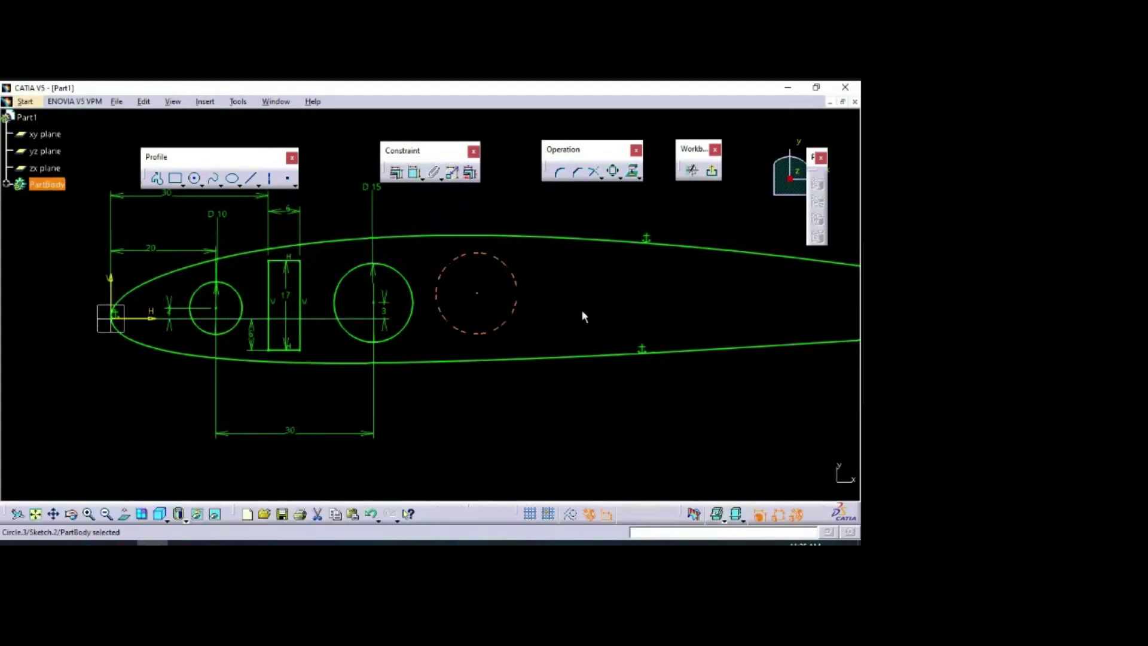
pyautogui.click(196, 181)
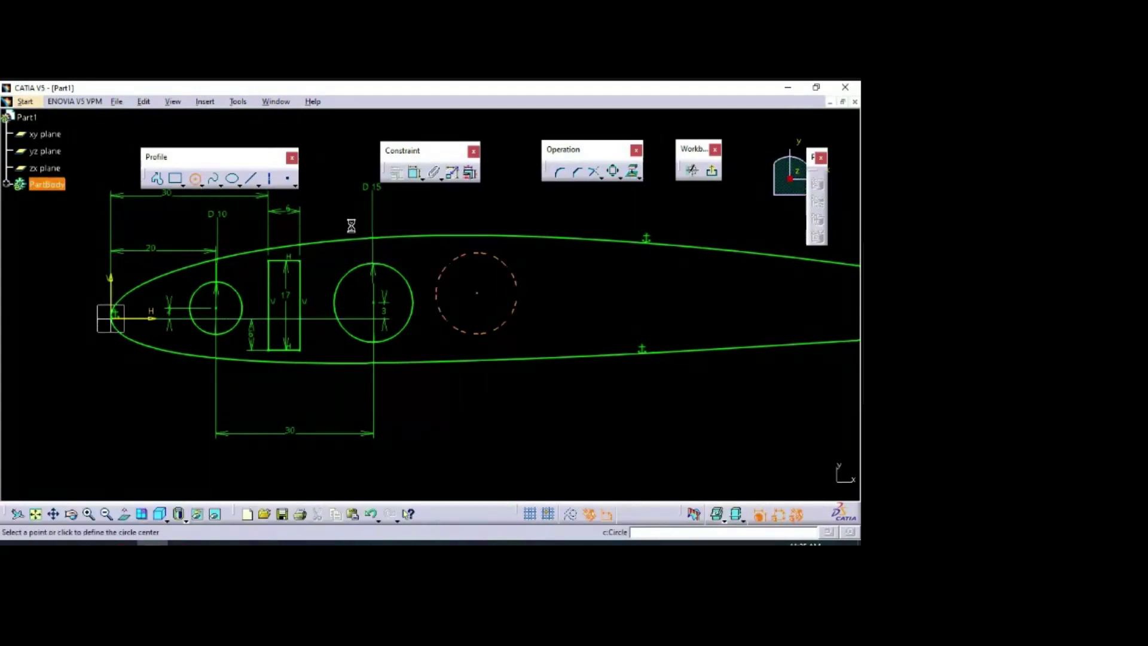
pyautogui.click(578, 282)
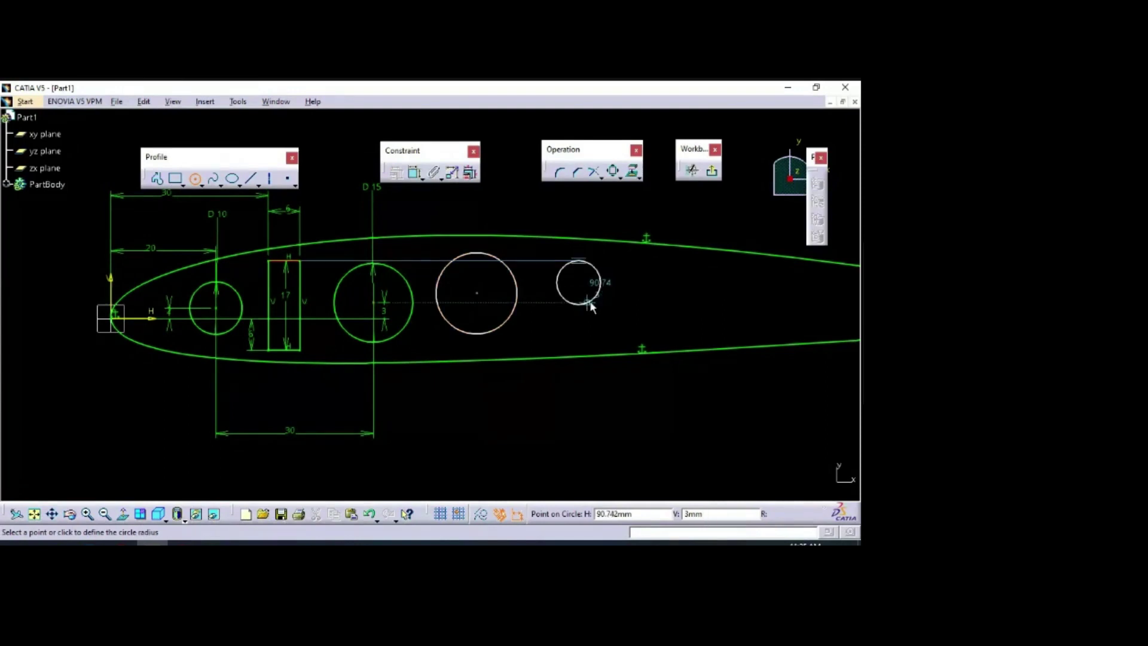
pyautogui.click(591, 317)
# Step: Constrain the diameters of the two new circles to 15 mm each, placing both dimensions above the airfoil
pyautogui.click(414, 173)
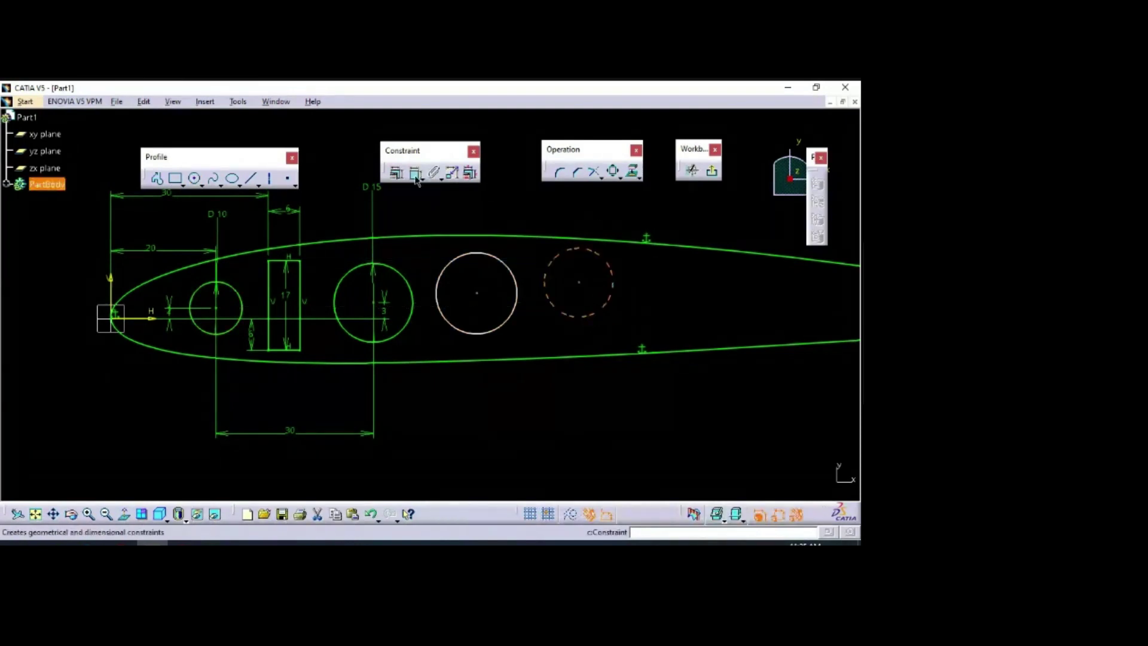
pyautogui.click(564, 315)
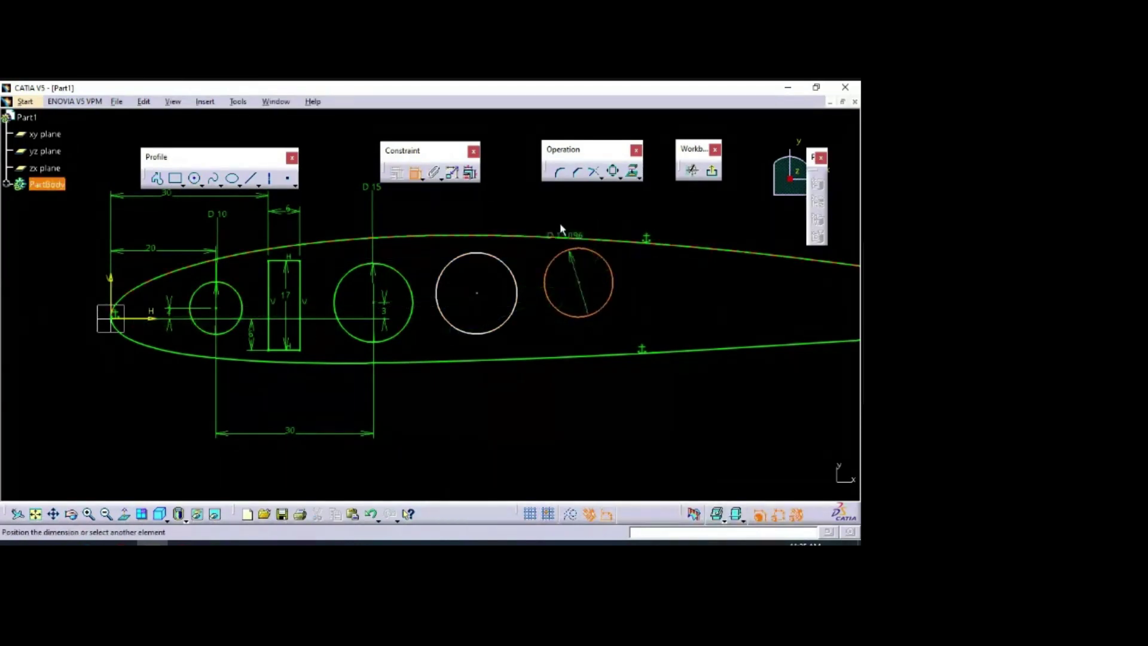
pyautogui.click(583, 210)
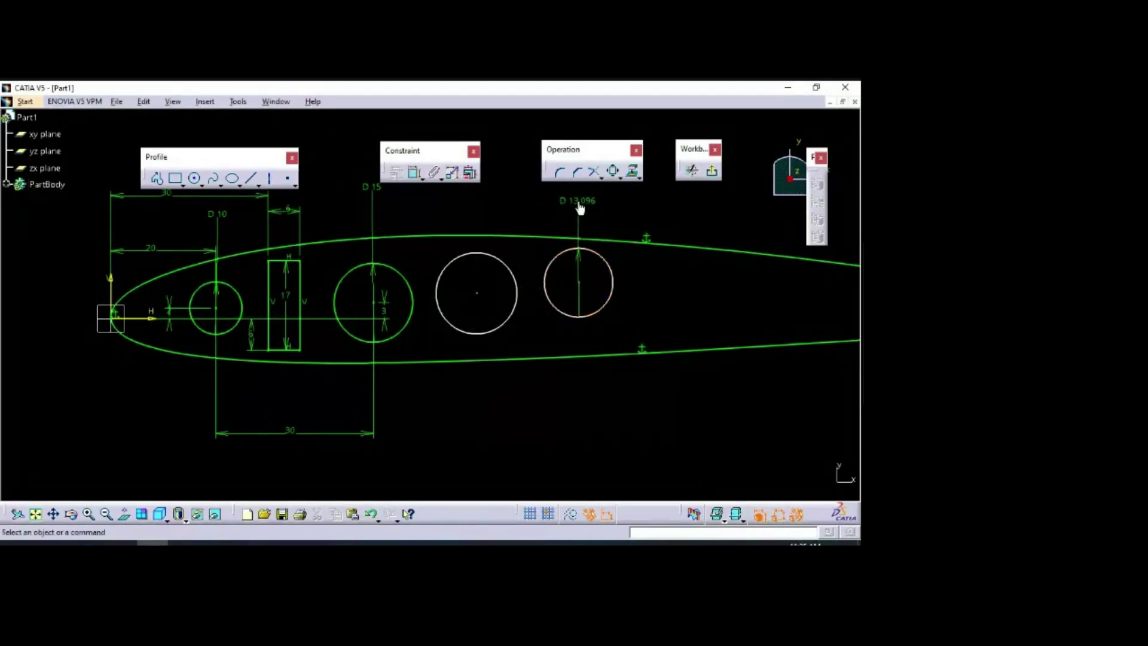
pyautogui.doubleClick(579, 203)
pyautogui.write('15mm')
pyautogui.press('Return')
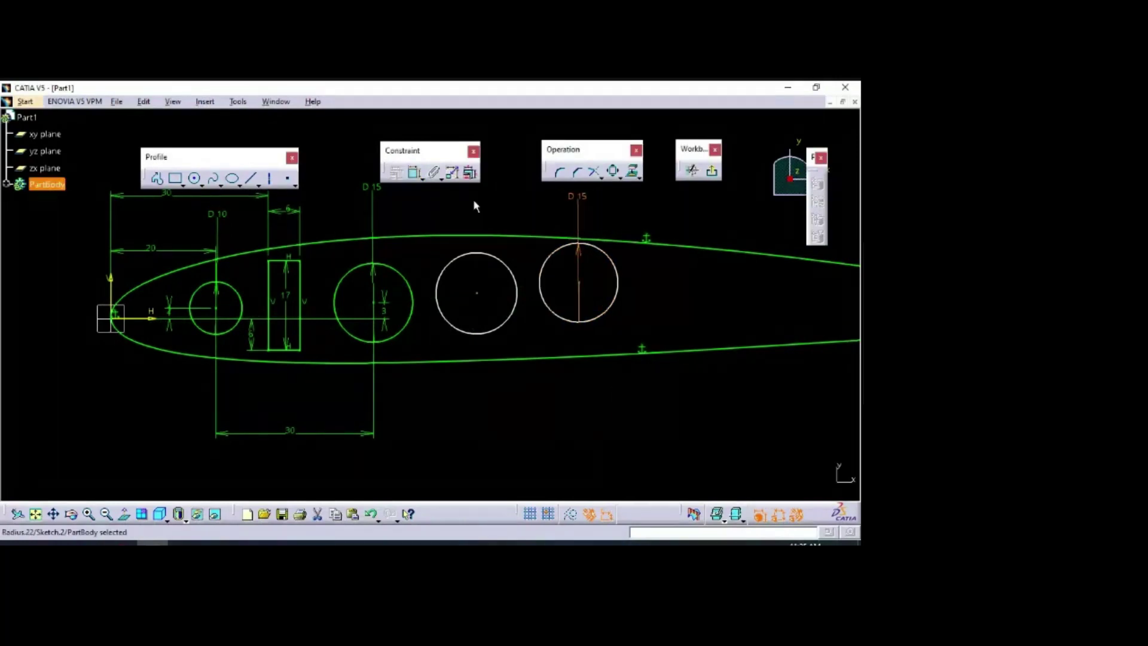
pyautogui.click(496, 260)
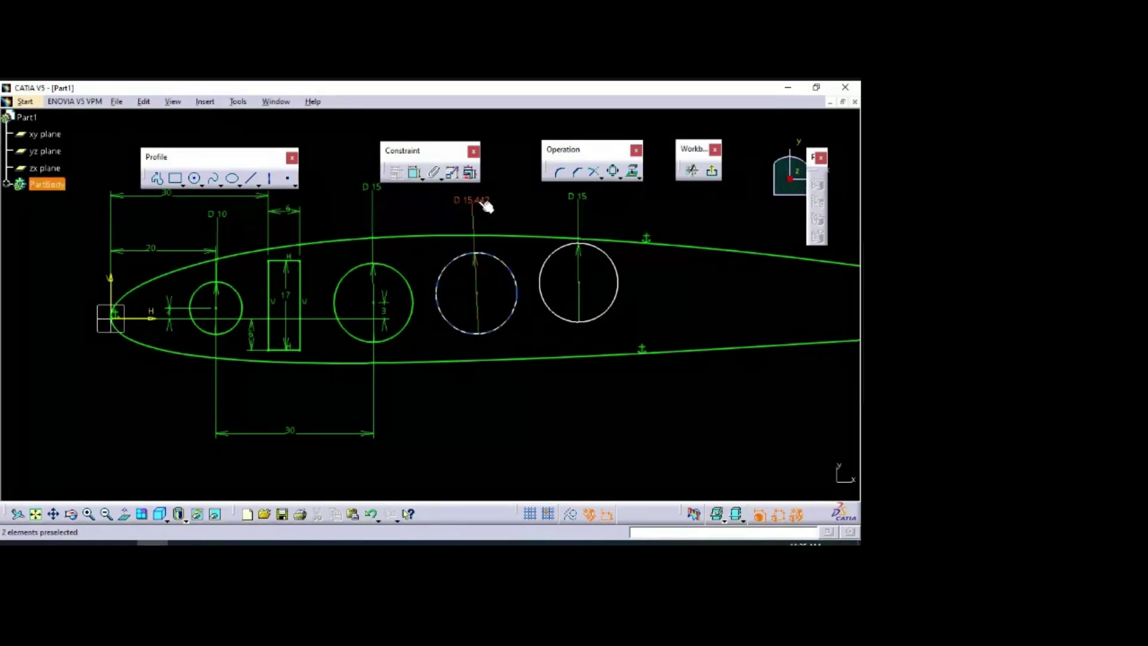
pyautogui.click(479, 205)
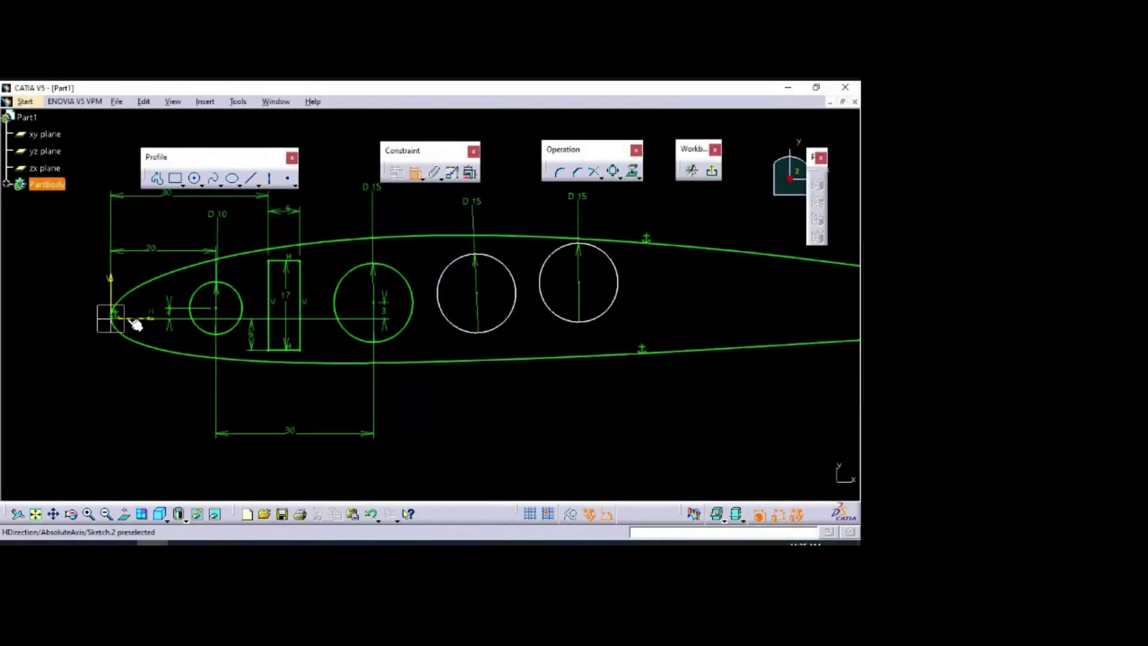
# Step: Constrain the centre of the second 15 mm circle to lie 4 mm above the horizontal axis
pyautogui.click(135, 323)
pyautogui.click(461, 326)
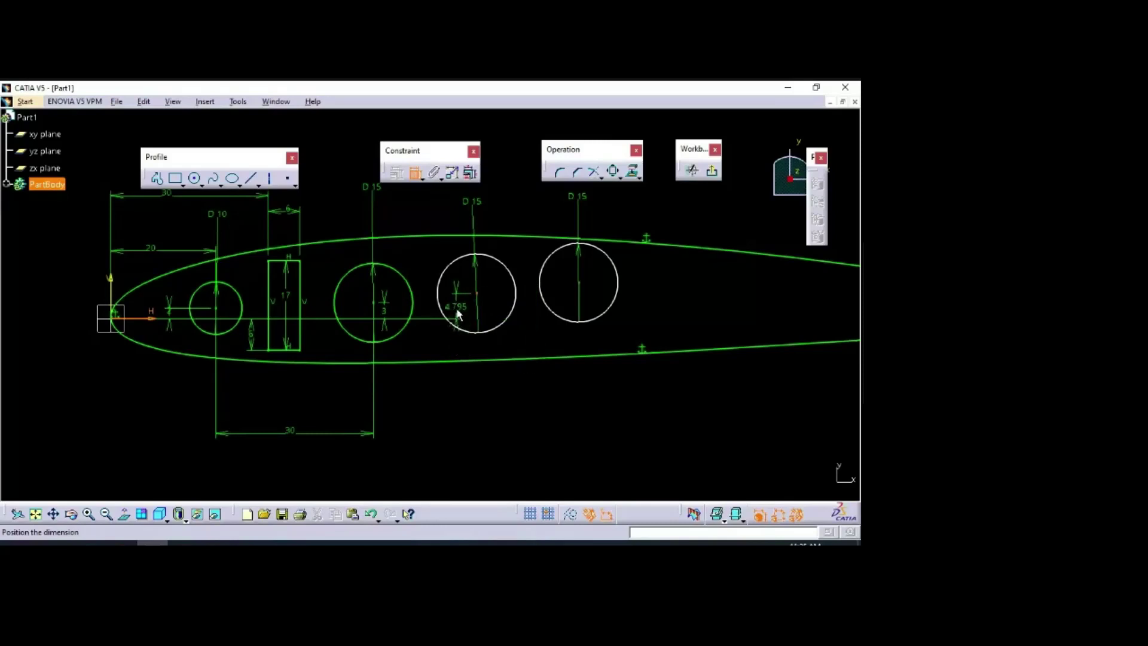
pyautogui.click(458, 315)
pyautogui.doubleClick(456, 306)
pyautogui.write('4')
pyautogui.press('Return')
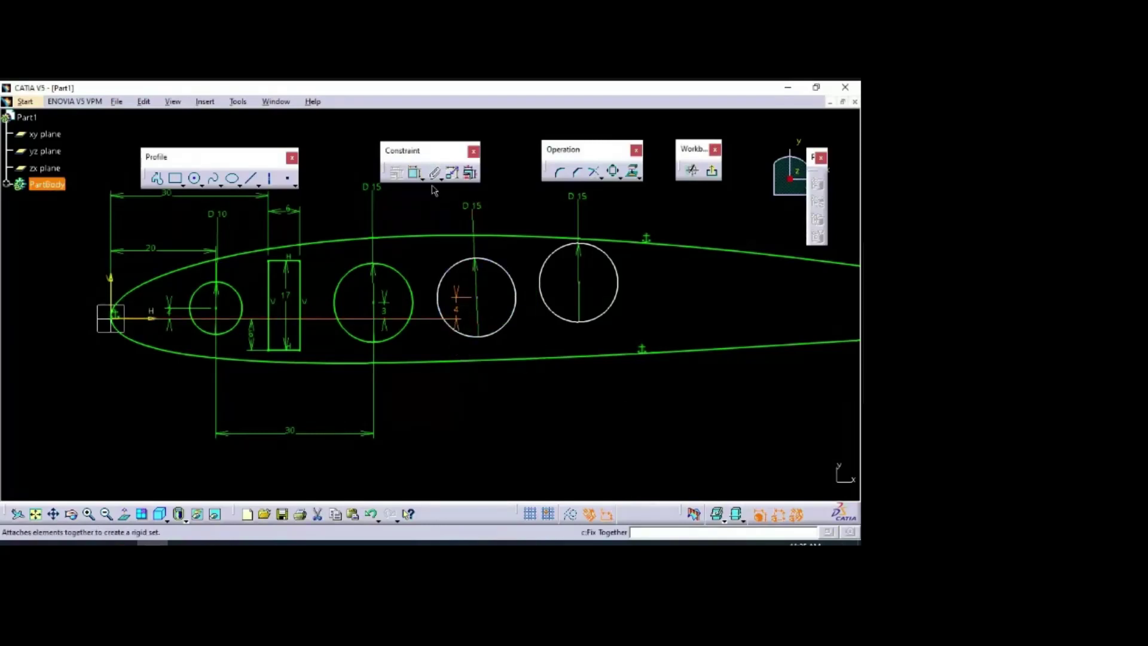
# Step: Constrain the centre of the third 15 mm circle to lie 4 mm above the horizontal axis
pyautogui.click(414, 173)
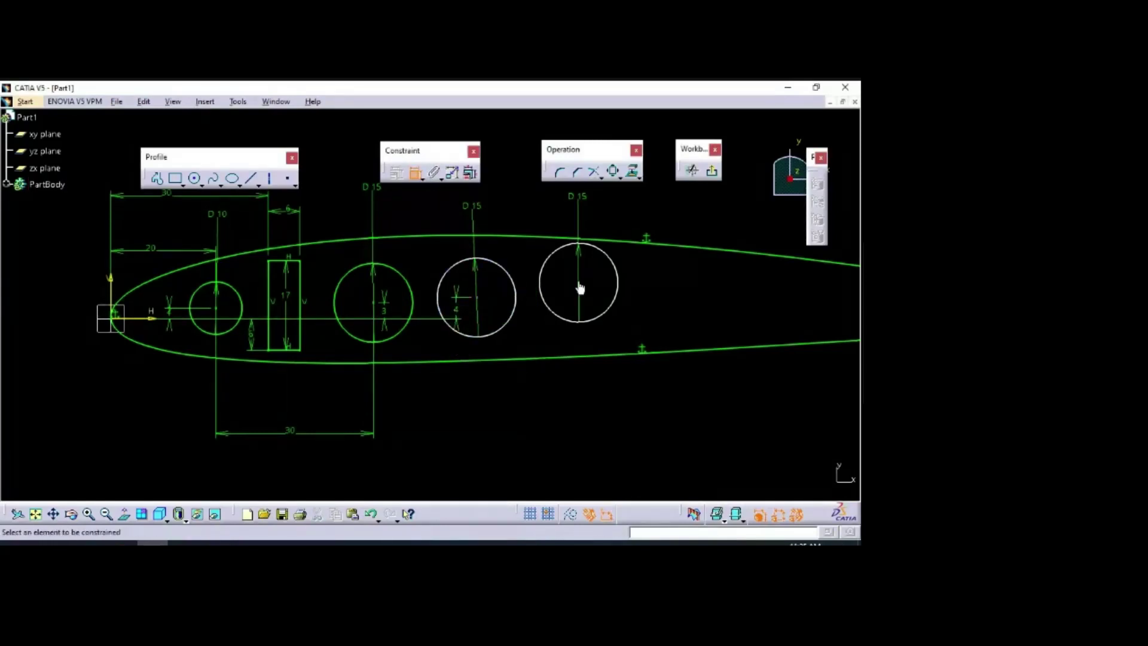
pyautogui.click(152, 317)
pyautogui.click(581, 318)
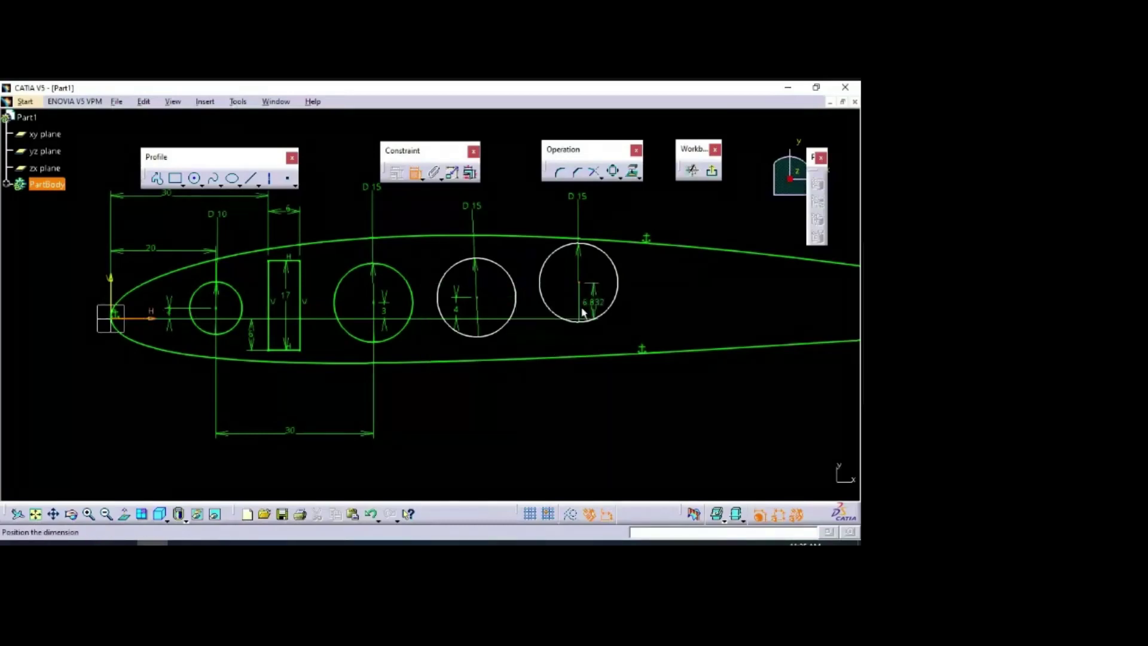
pyautogui.click(562, 308)
pyautogui.doubleClick(562, 301)
pyautogui.write('4')
pyautogui.press('Return')
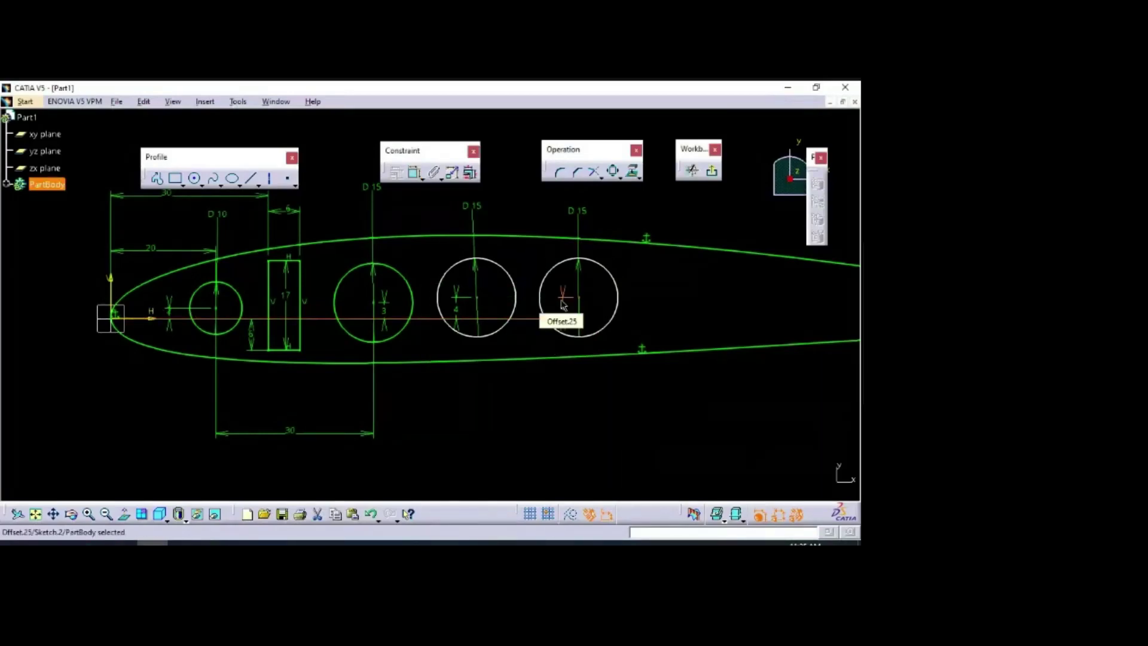
# Step: Constrain the horizontal distance between the centres of the first and second 15 mm circles to 25 mm, dimensioned above the airfoil
pyautogui.click(414, 173)
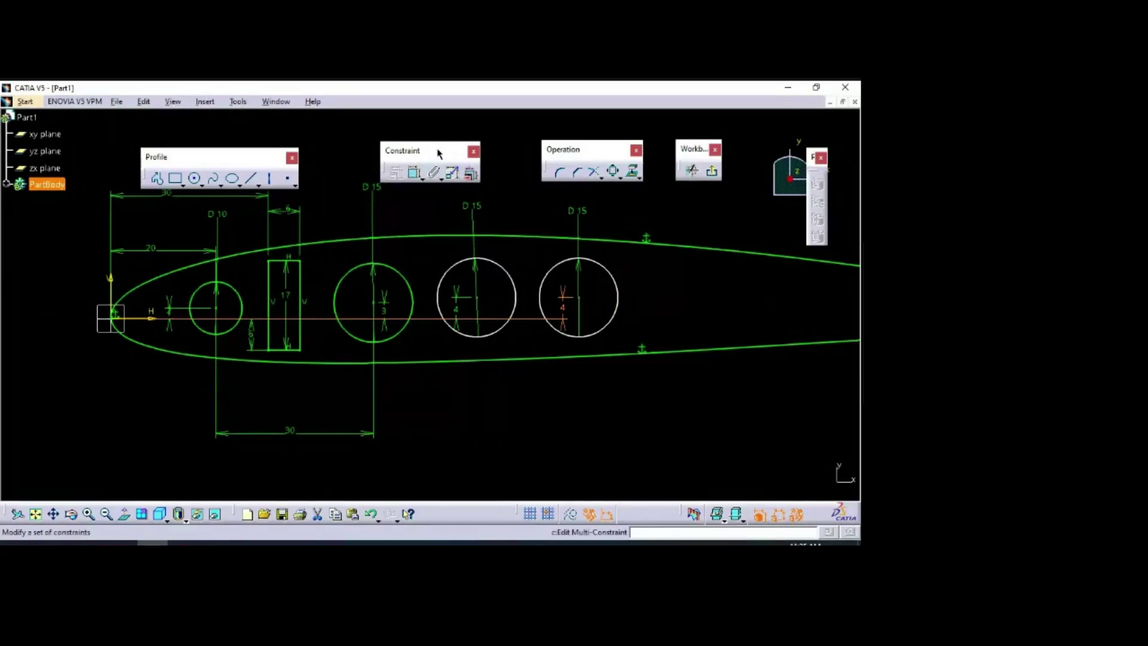
pyautogui.click(477, 300)
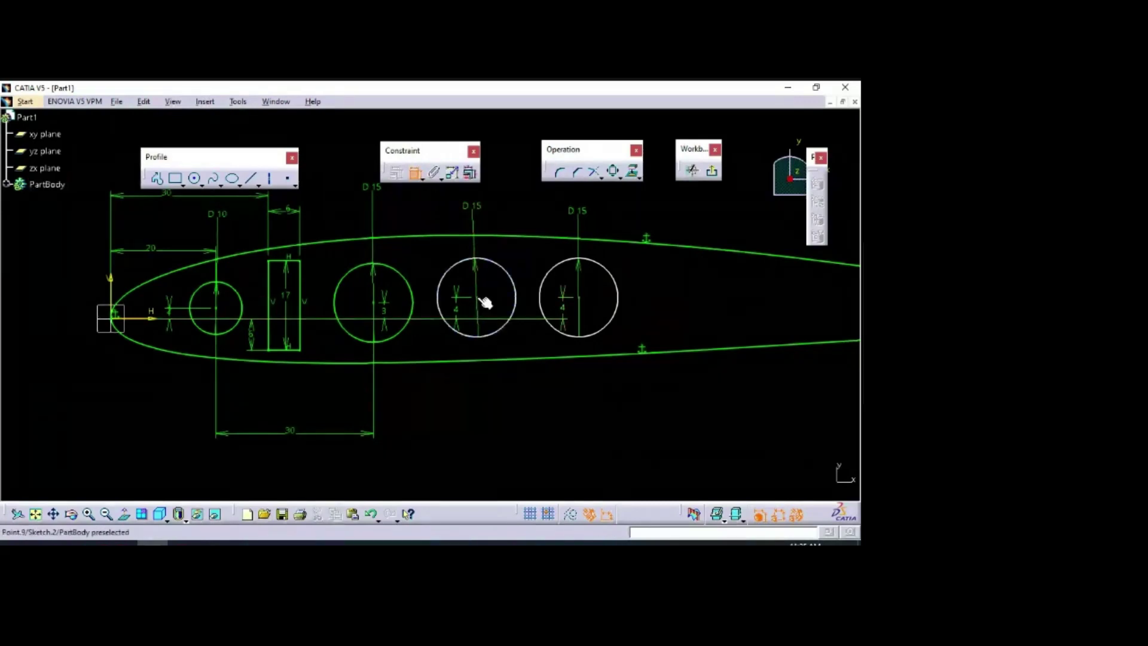
pyautogui.click(373, 308)
pyautogui.rightClick(416, 208)
pyautogui.click(447, 243)
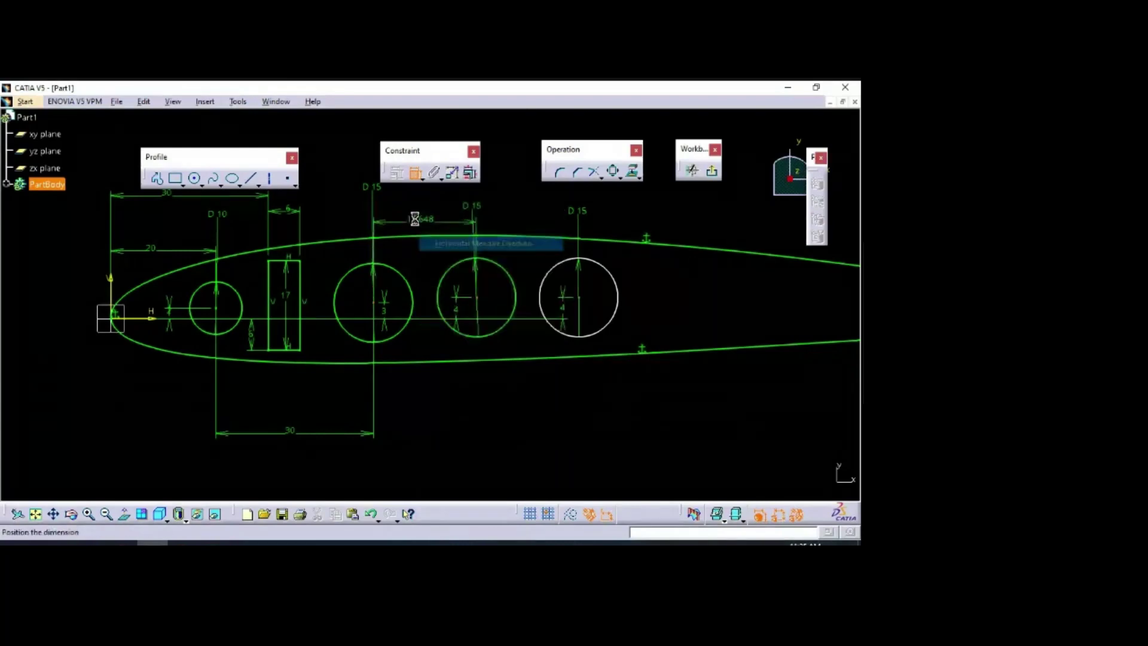
pyautogui.click(420, 217)
pyautogui.doubleClick(421, 212)
pyautogui.write('25')
pyautogui.press('Return')
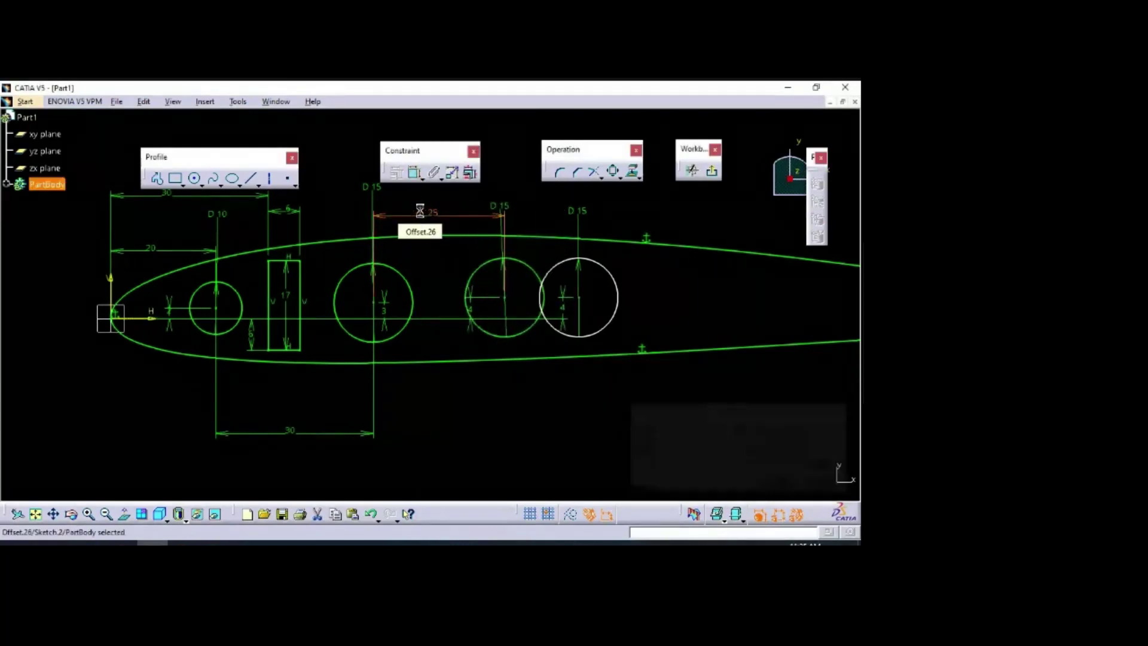
# Step: Constrain the horizontal distance between the centres of the second and third 15 mm circles to 25 mm
pyautogui.click(505, 298)
pyautogui.click(581, 299)
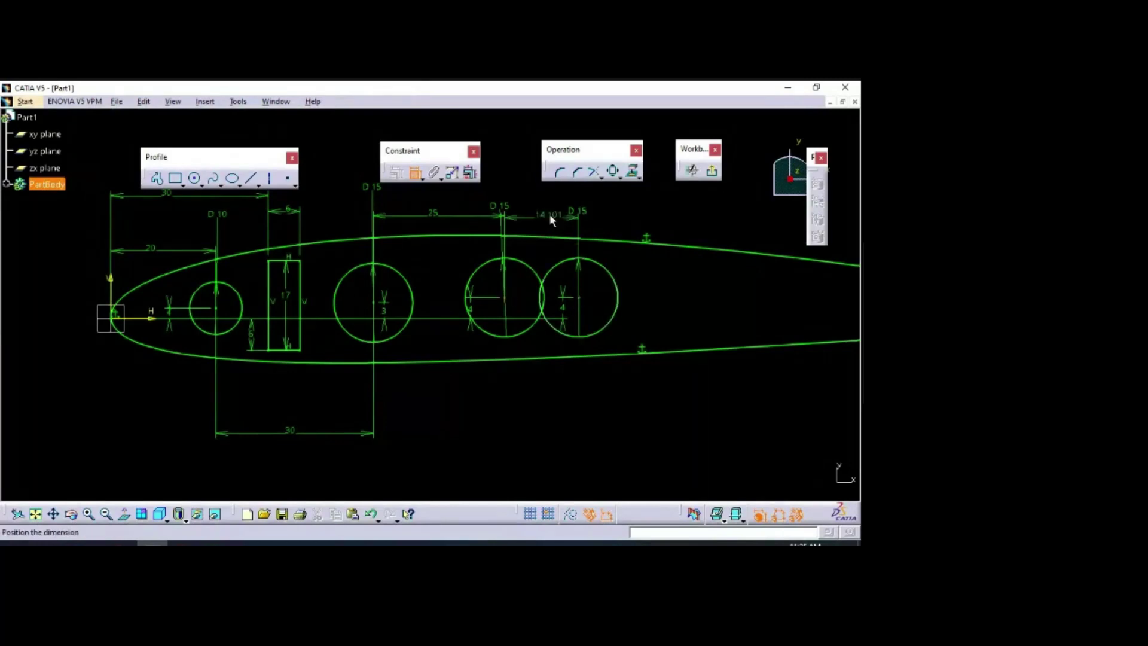
pyautogui.rightClick(545, 213)
pyautogui.click(568, 241)
pyautogui.click(540, 212)
pyautogui.doubleClick(541, 209)
pyautogui.write('25')
pyautogui.press('Return')
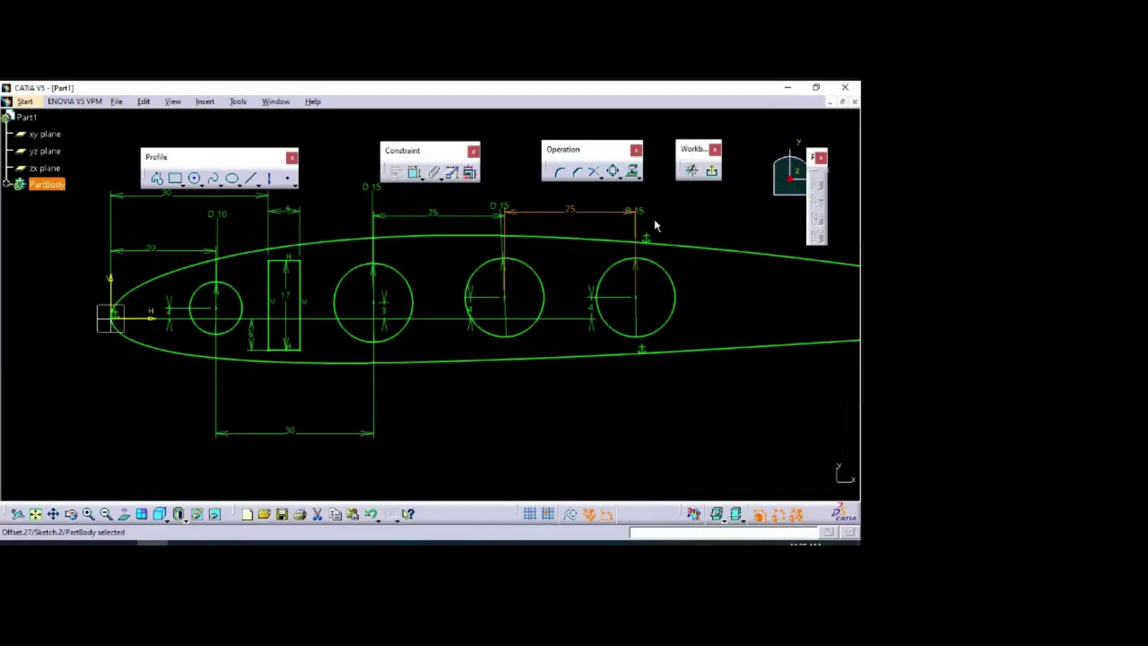
# Step: Check the PowerPoint drawing and sketch a small circle aft of the third 15 mm circle, centred at about H 120.7 mm, V 5.2 mm
pyautogui.click(689, 217)
pyautogui.moveTo(689, 219); pyautogui.dragTo(675, 299, button='middle')
pyautogui.moveTo(619, 387)
pyautogui.keyDown('ctrl'); pyautogui.mouseDown(button='middle')
pyautogui.moveTo(544, 392)
pyautogui.moveTo(538, 335)
pyautogui.mouseUp(button='middle'); pyautogui.keyUp('ctrl')
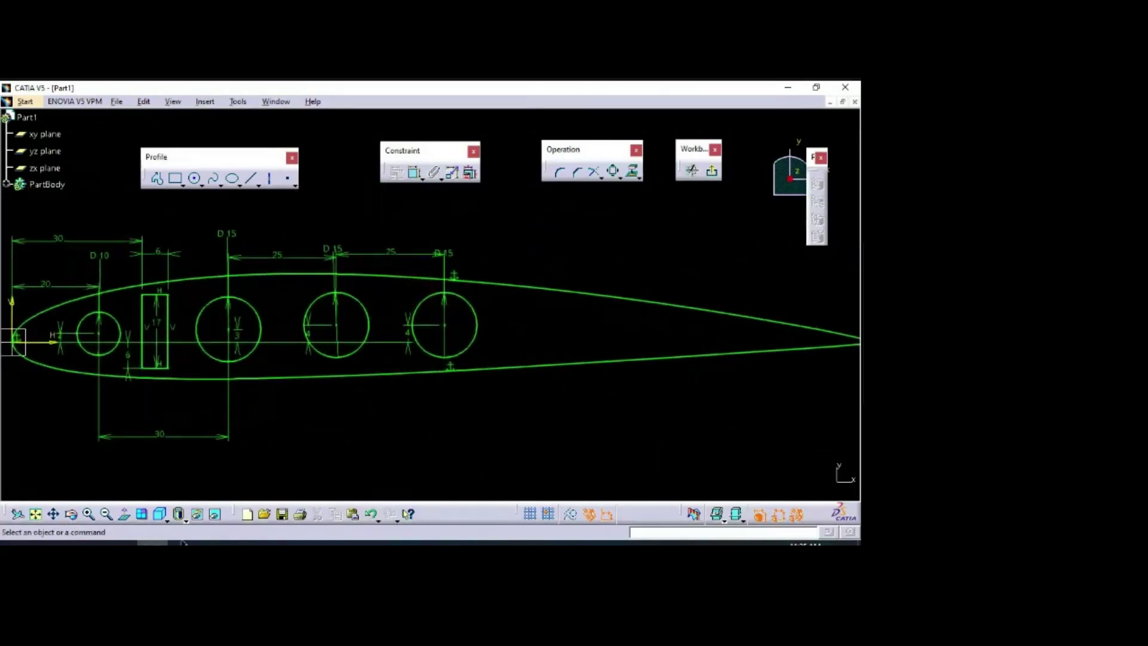
pyautogui.hotkey('alt', 'Tab')
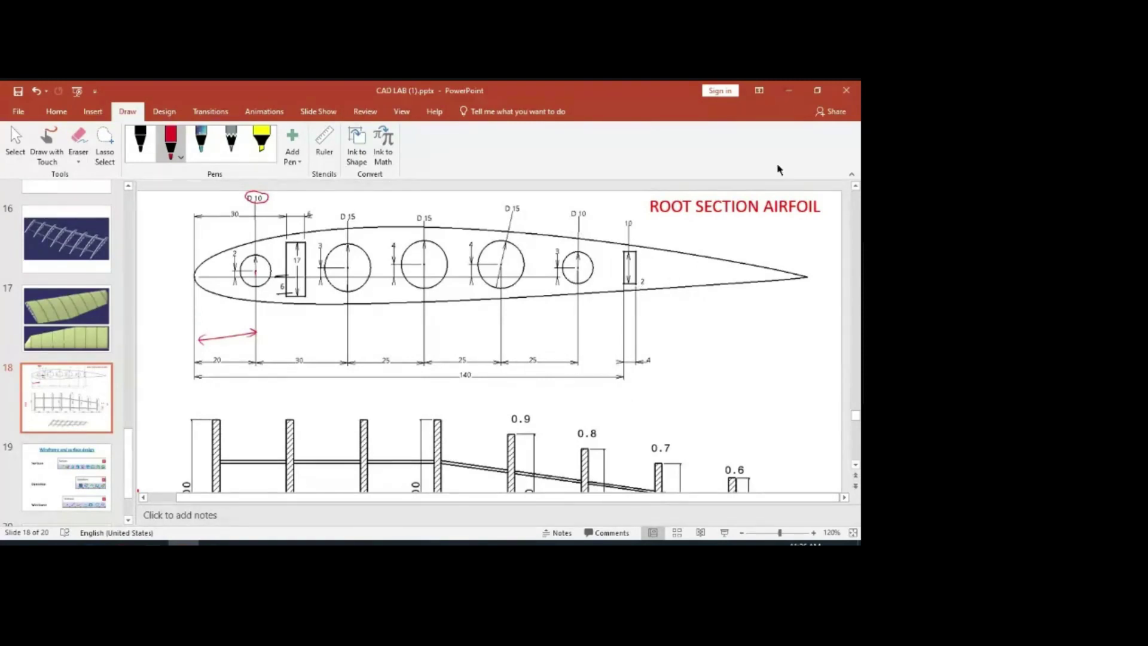
pyautogui.click(791, 91)
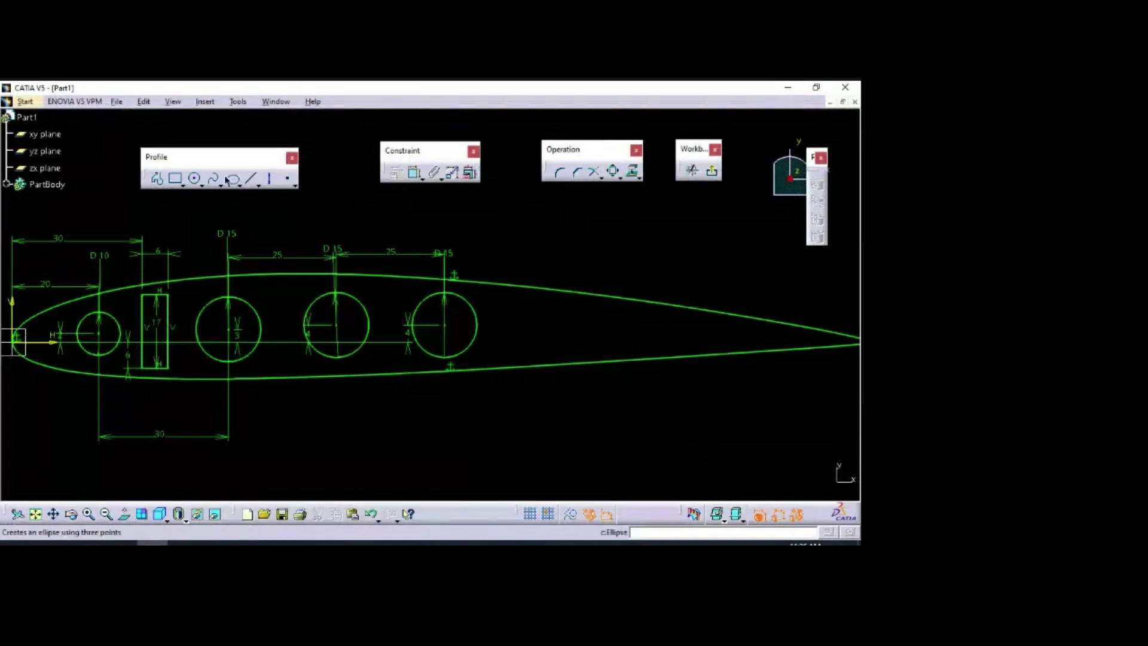
pyautogui.click(195, 179)
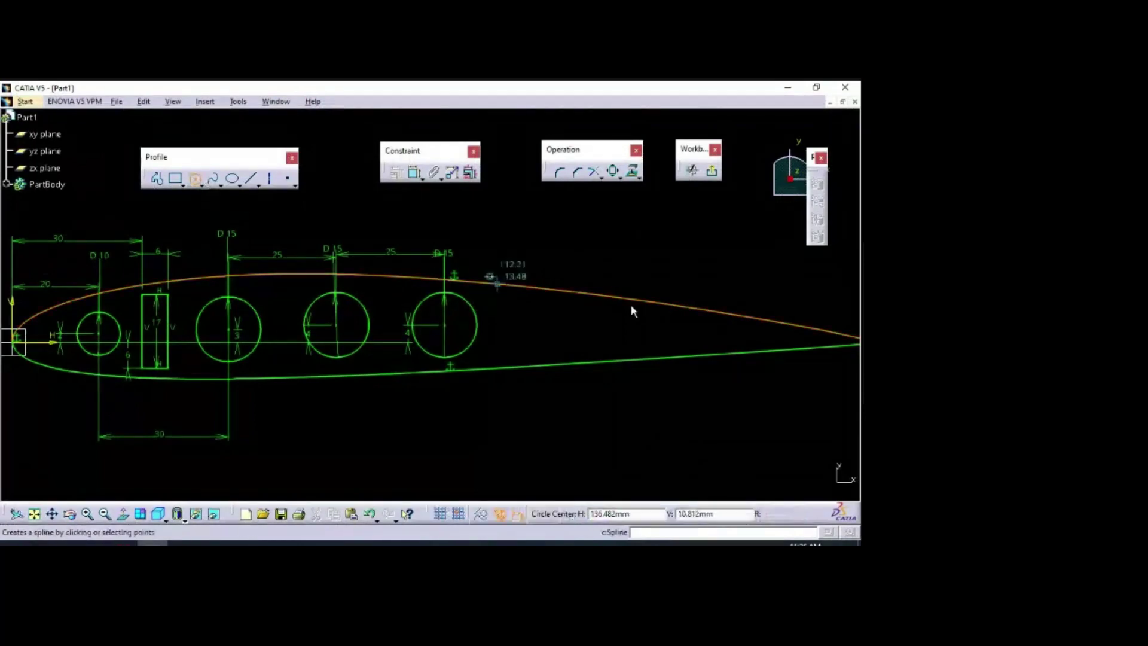
pyautogui.click(533, 321)
pyautogui.click(544, 313)
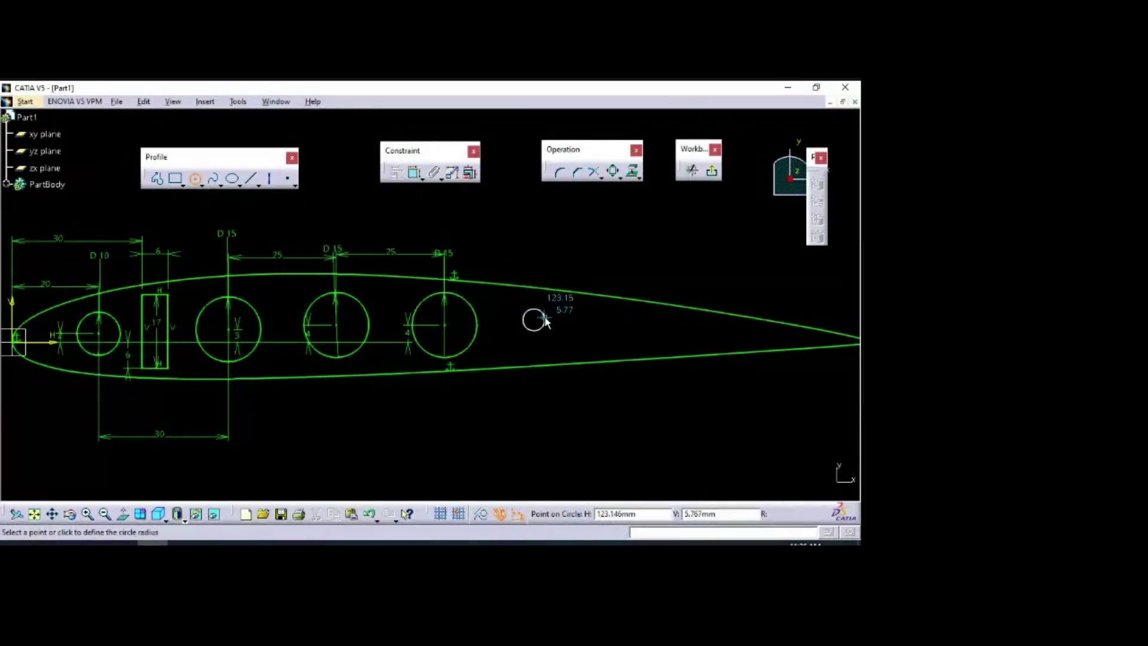
# Step: Constrain the diameter of the small circle aft of the third 15 mm circle to 10 mm
pyautogui.click(423, 180)
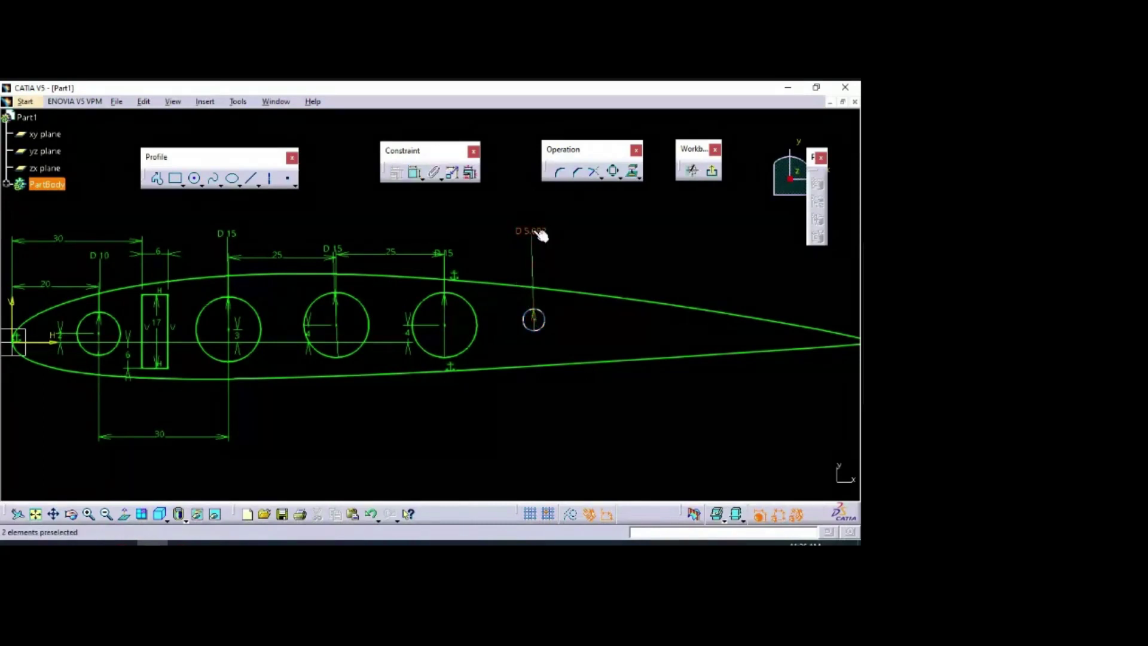
pyautogui.click(526, 232)
pyautogui.doubleClick(529, 231)
pyautogui.write('10')
pyautogui.press('Return')
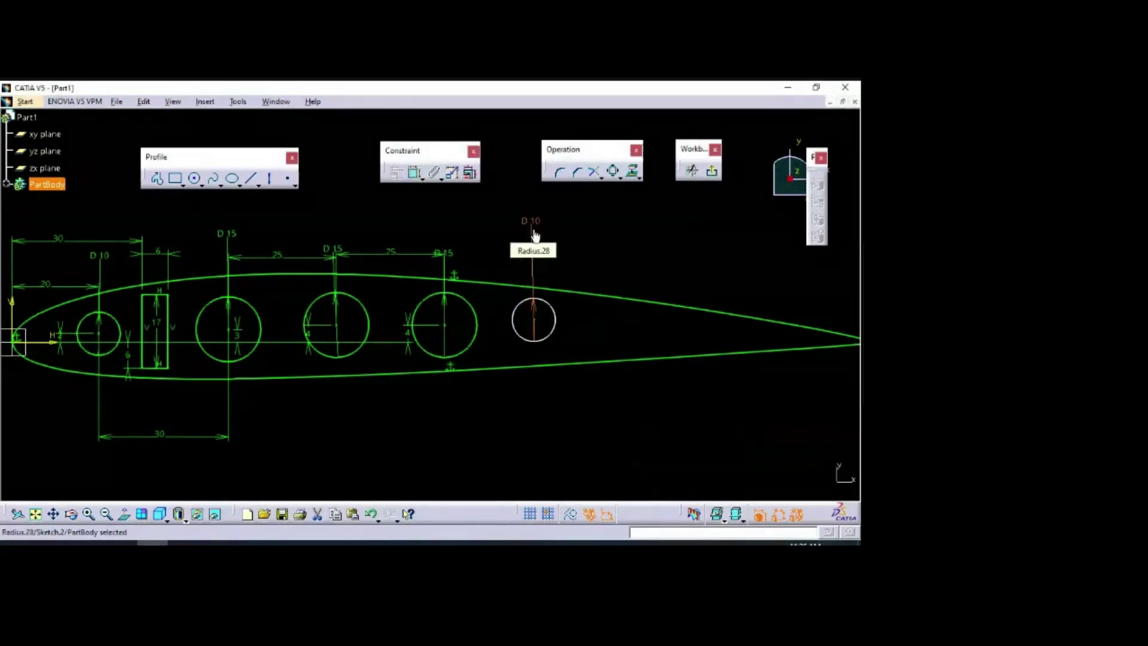
# Step: Constrain the centre of the aft 10 mm circle to lie 4 mm above the horizontal axis
pyautogui.click(417, 175)
pyautogui.click(534, 333)
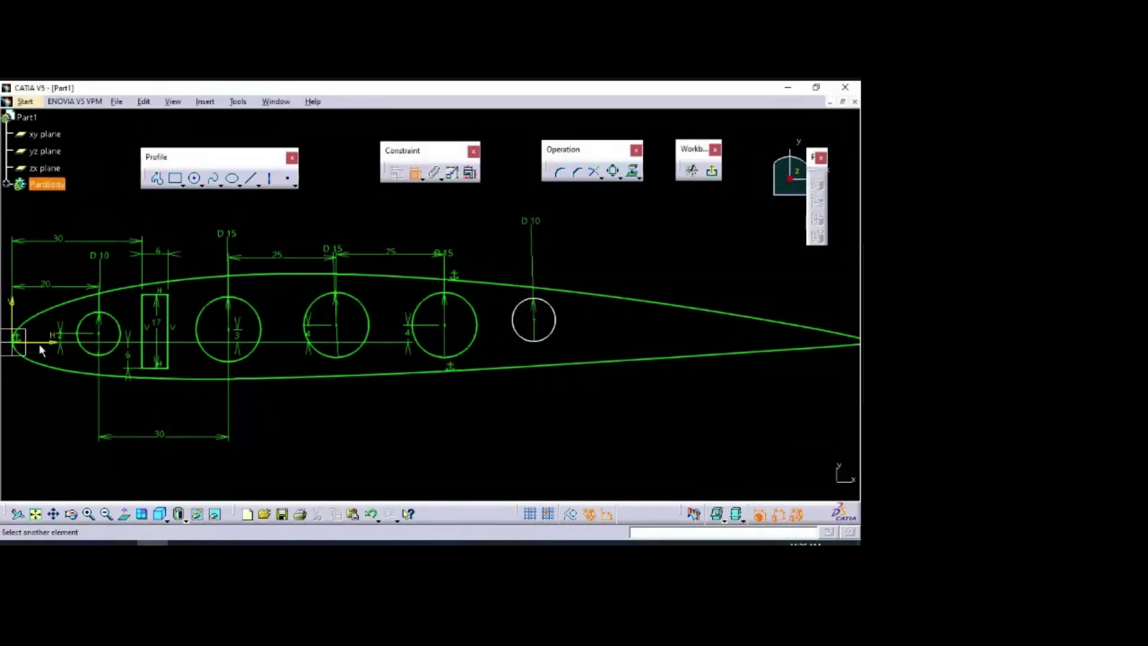
pyautogui.click(478, 330)
pyautogui.click(494, 334)
pyautogui.doubleClick(496, 333)
pyautogui.write('4mm')
pyautogui.press('Return')
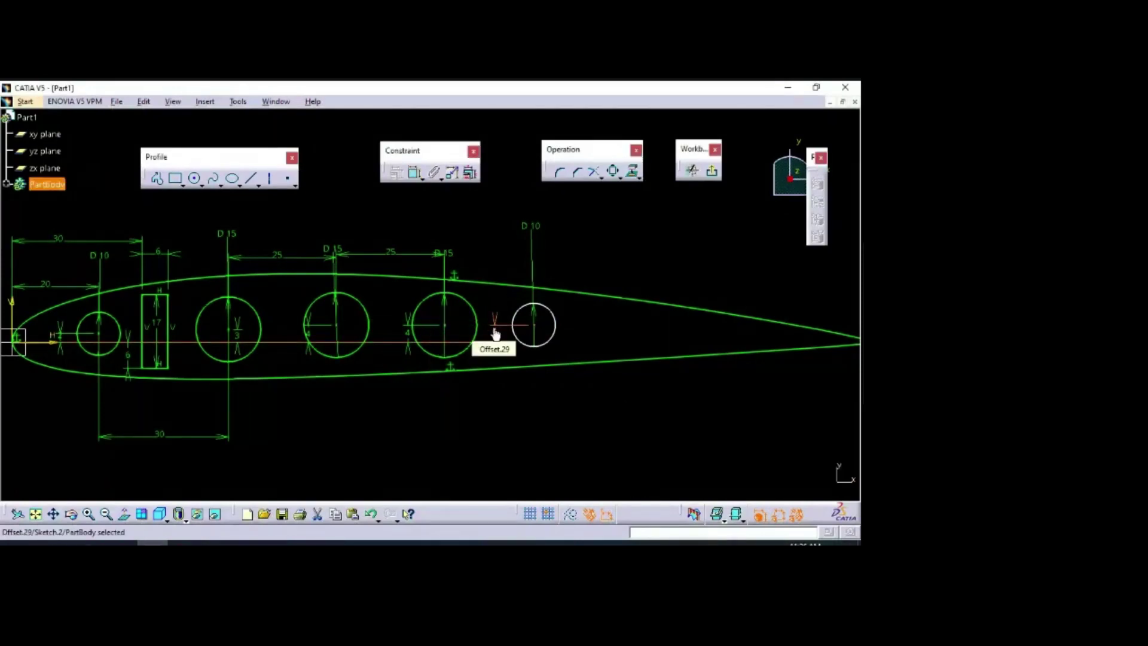
# Step: Constrain the horizontal distance between the centres of the third 15 mm circle and the aft 10 mm circle to 25 mm, dimensioned below the airfoil
pyautogui.click(415, 175)
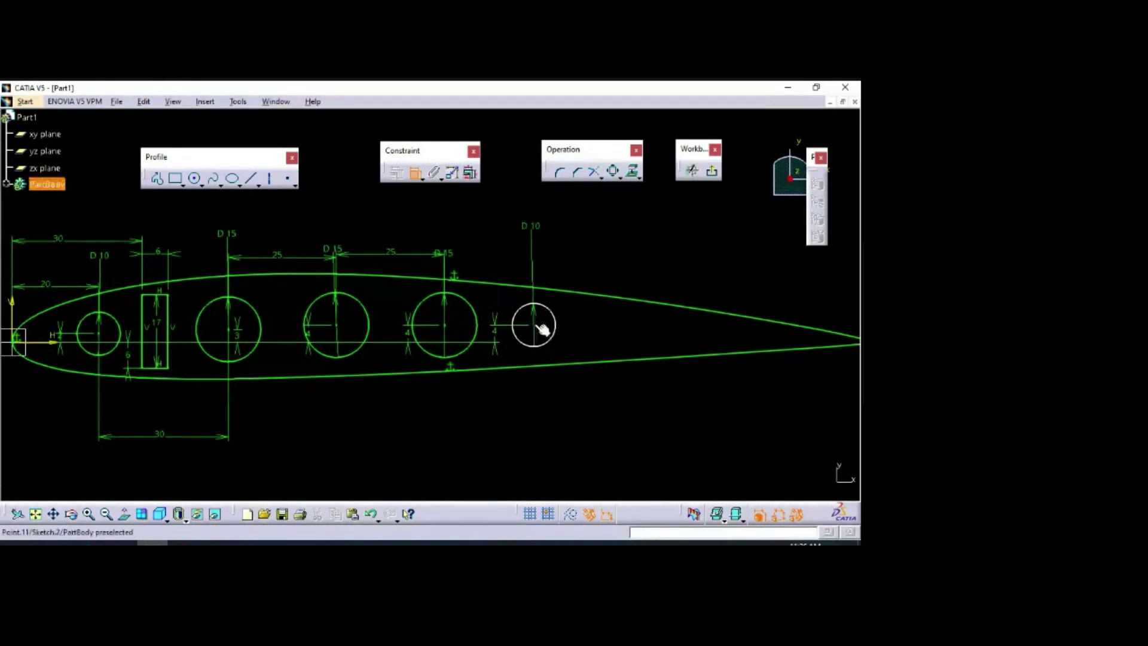
pyautogui.click(453, 353)
pyautogui.click(445, 329)
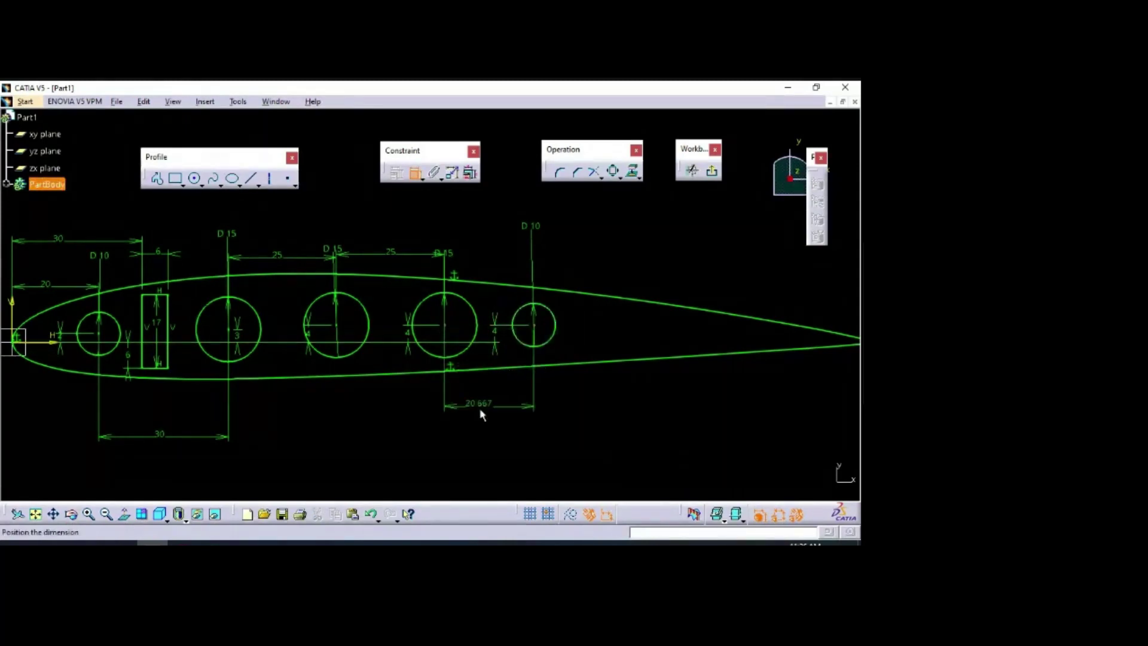
pyautogui.rightClick(482, 409)
pyautogui.click(528, 306)
pyautogui.click(482, 417)
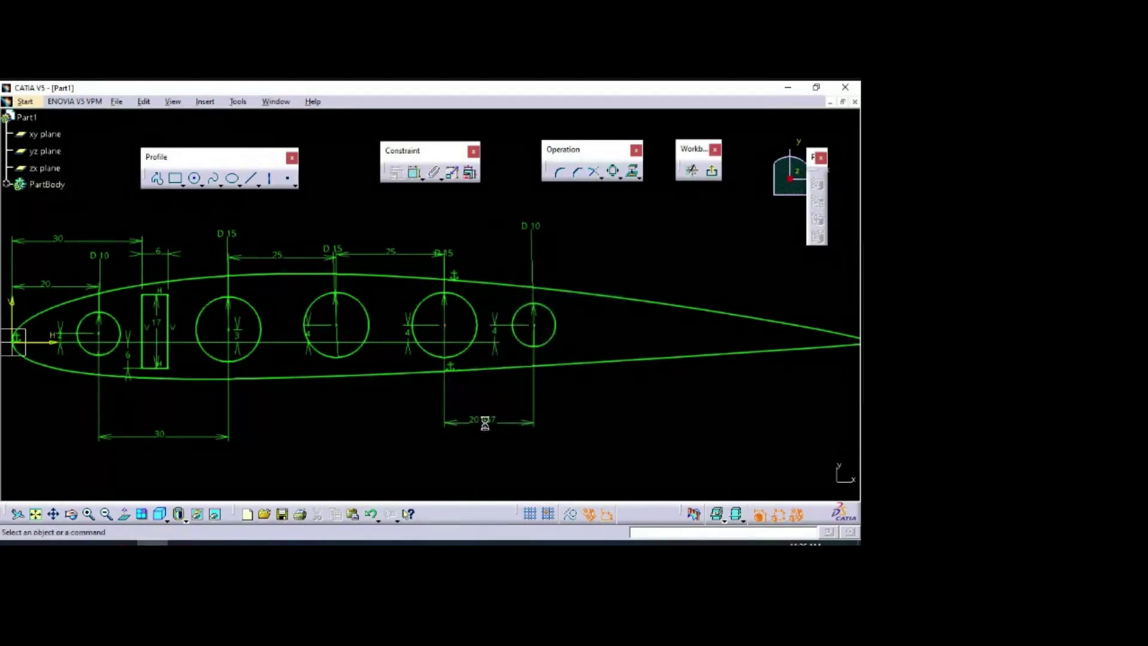
pyautogui.doubleClick(477, 418)
pyautogui.write('25')
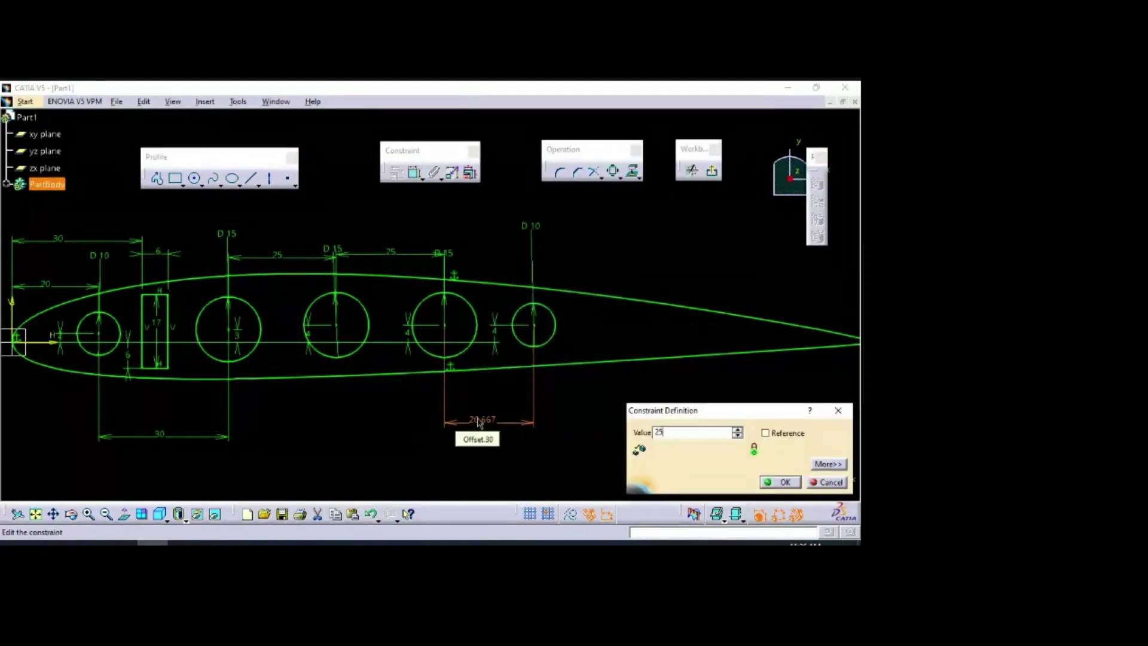
pyautogui.press('Return')
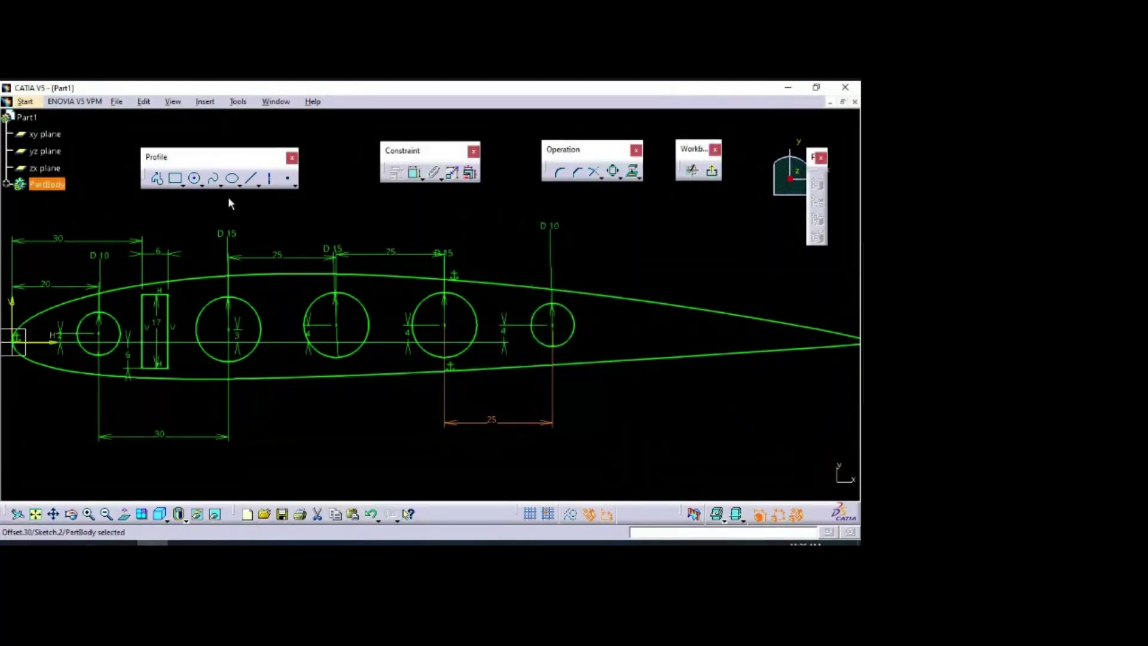
# Step: Sketch an upright rectangle about 4 mm wide and 8 mm high inside the airfoil, aft of the last 10 mm circle
pyautogui.click(176, 179)
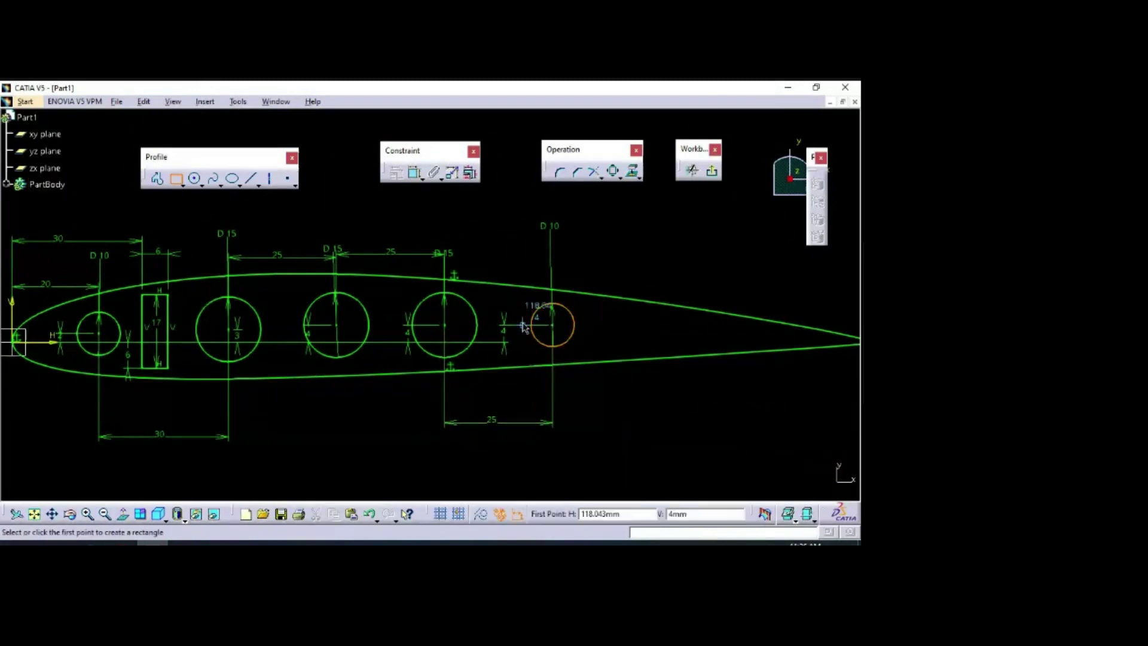
pyautogui.click(606, 312)
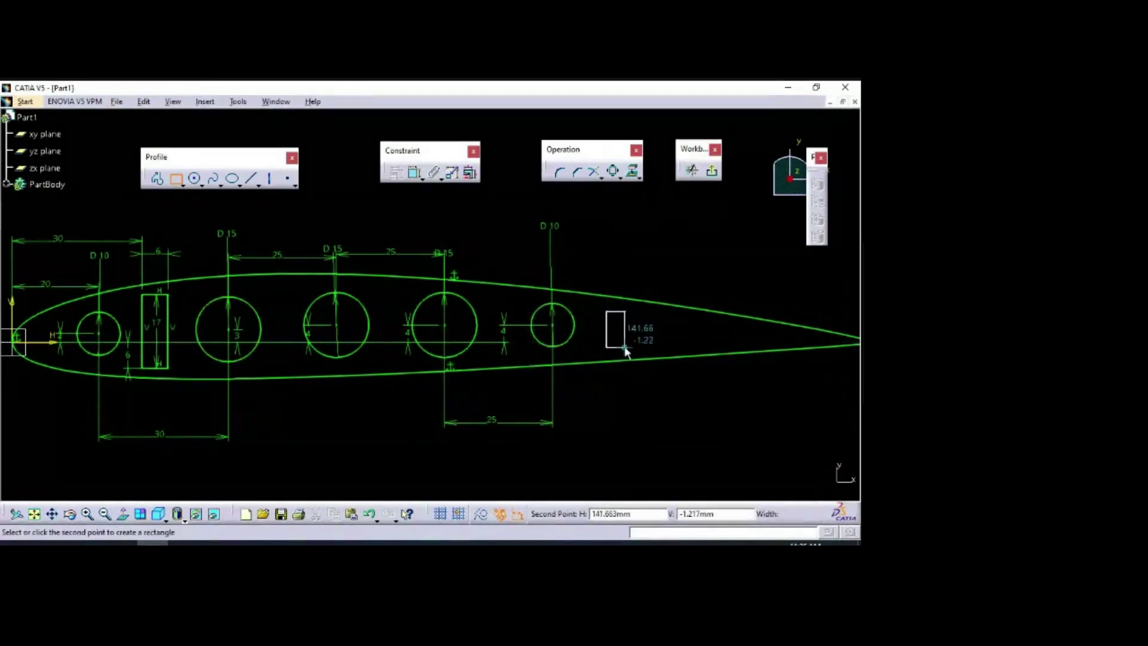
pyautogui.click(625, 347)
# Step: Constrain the width of the aft rectangle to 4 mm, dimensioned above the airfoil
pyautogui.click(414, 173)
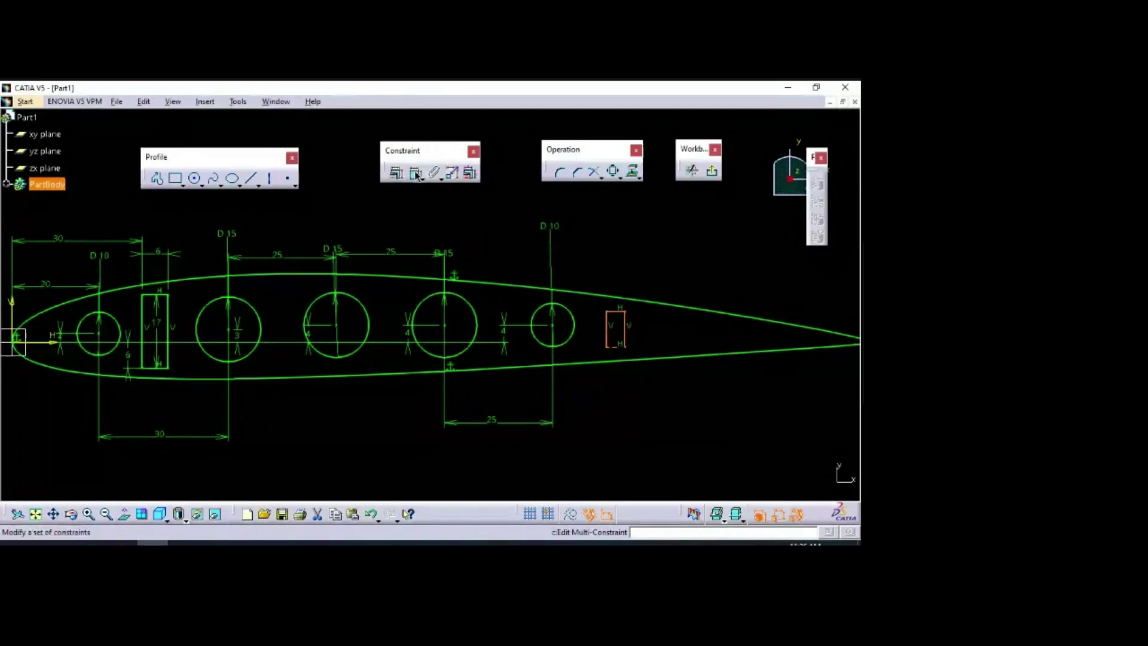
pyautogui.click(614, 311)
pyautogui.click(611, 243)
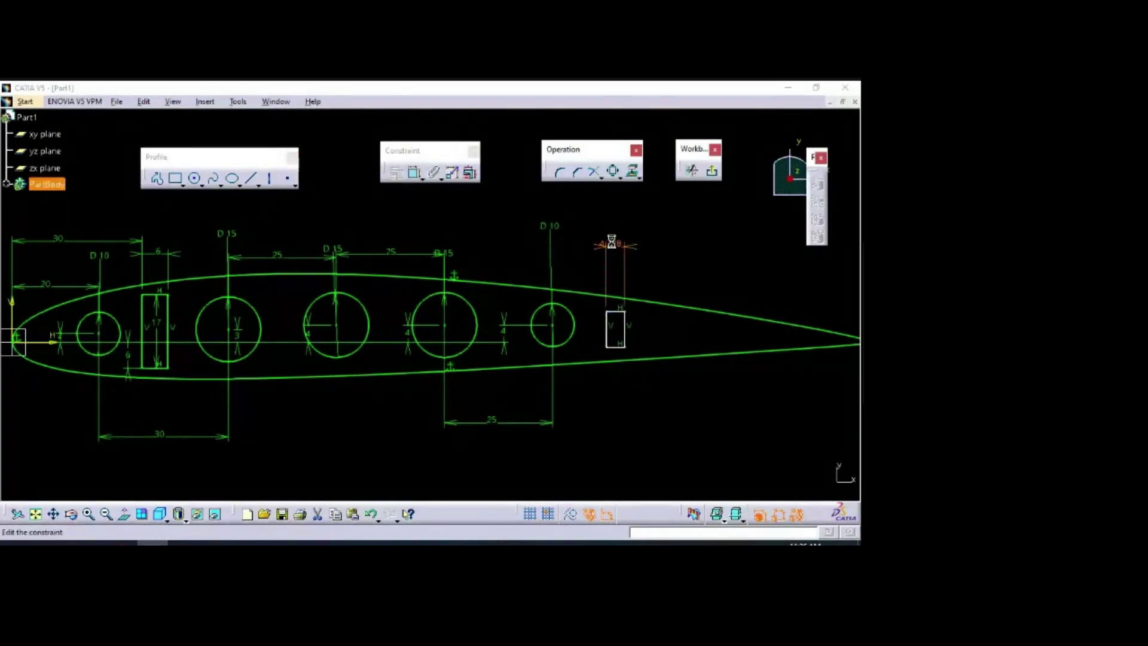
pyautogui.doubleClick(612, 242)
pyautogui.write('4')
pyautogui.press('Return')
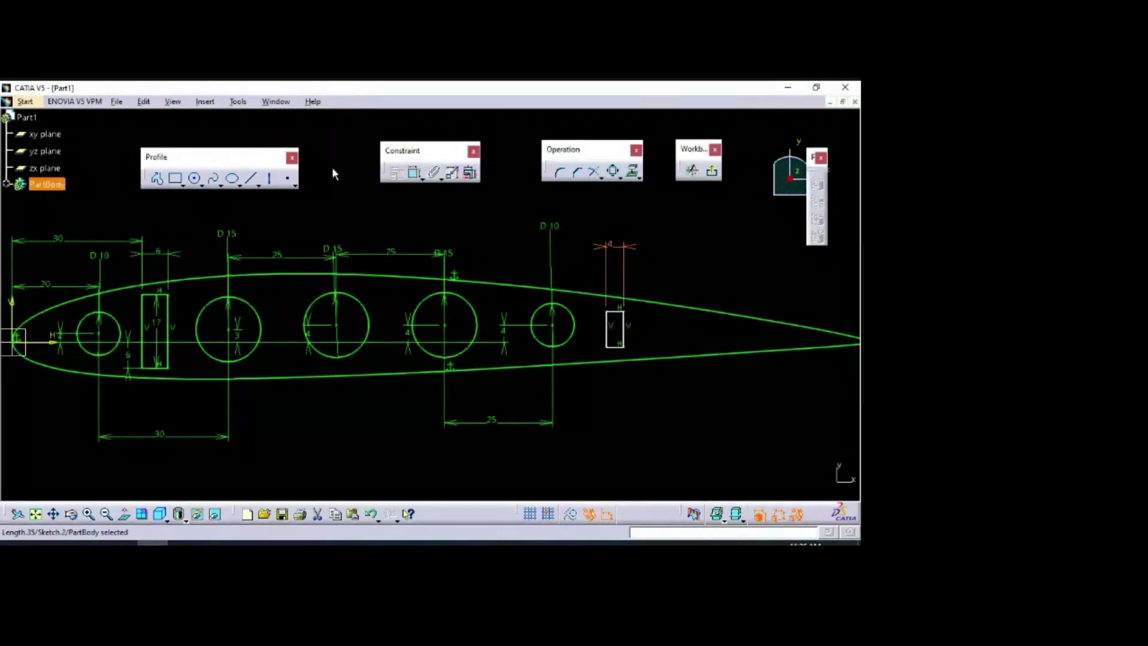
# Step: Constrain the height of the aft rectangle to 10 mm
pyautogui.click(415, 173)
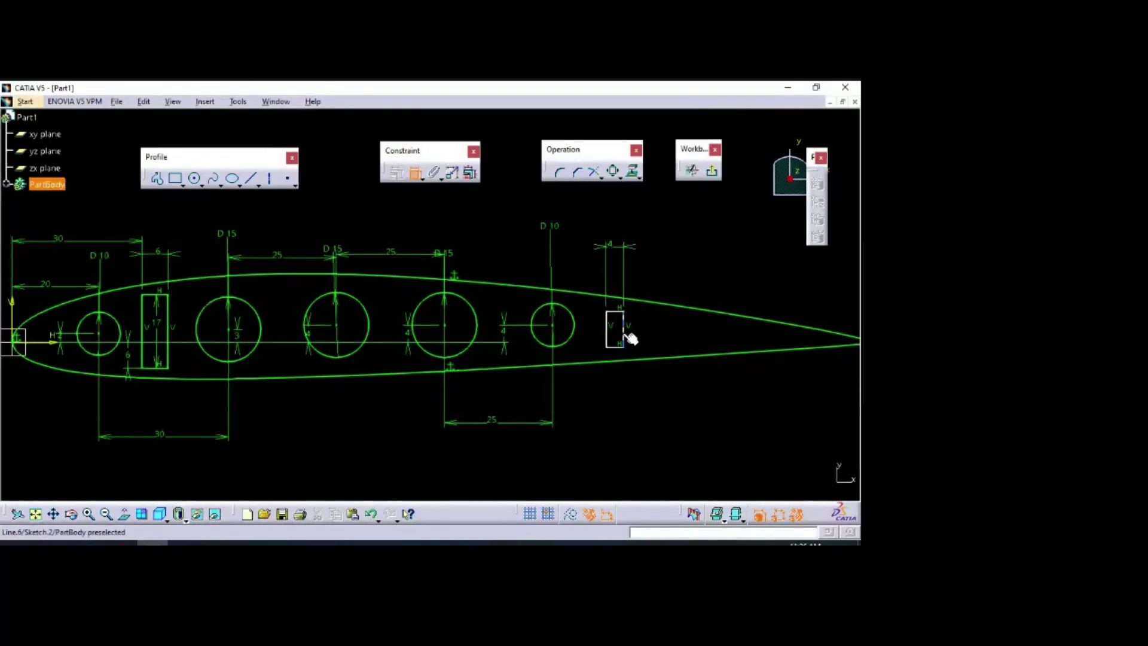
pyautogui.click(623, 331)
pyautogui.click(616, 329)
pyautogui.doubleClick(615, 329)
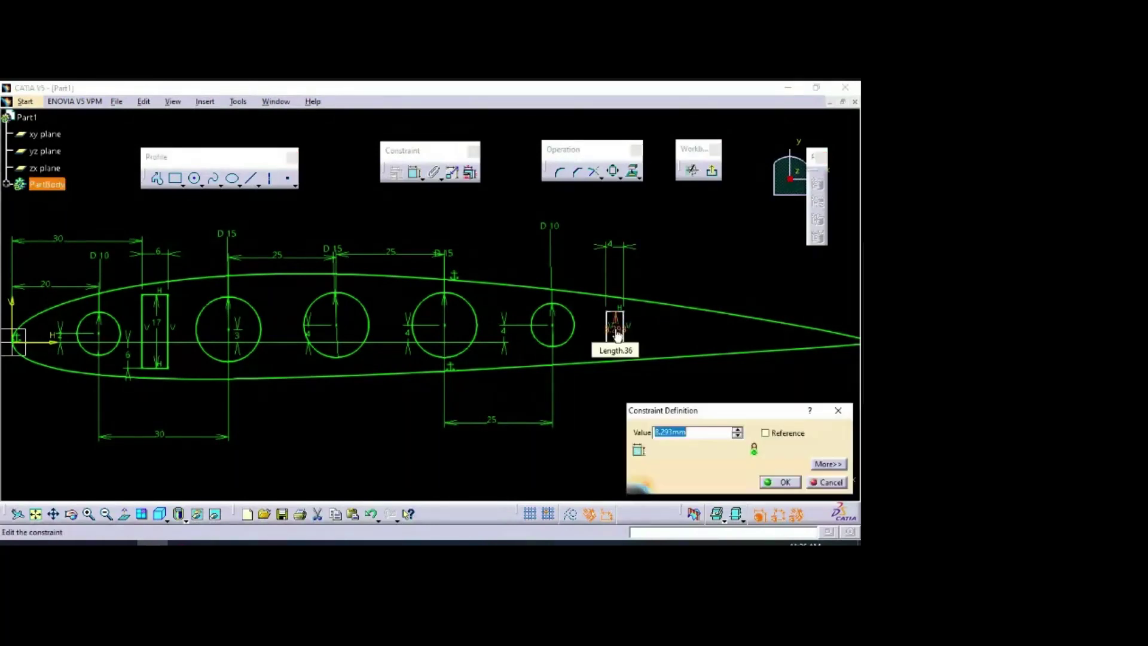
pyautogui.write('10')
pyautogui.press('Return')
pyautogui.click(674, 438)
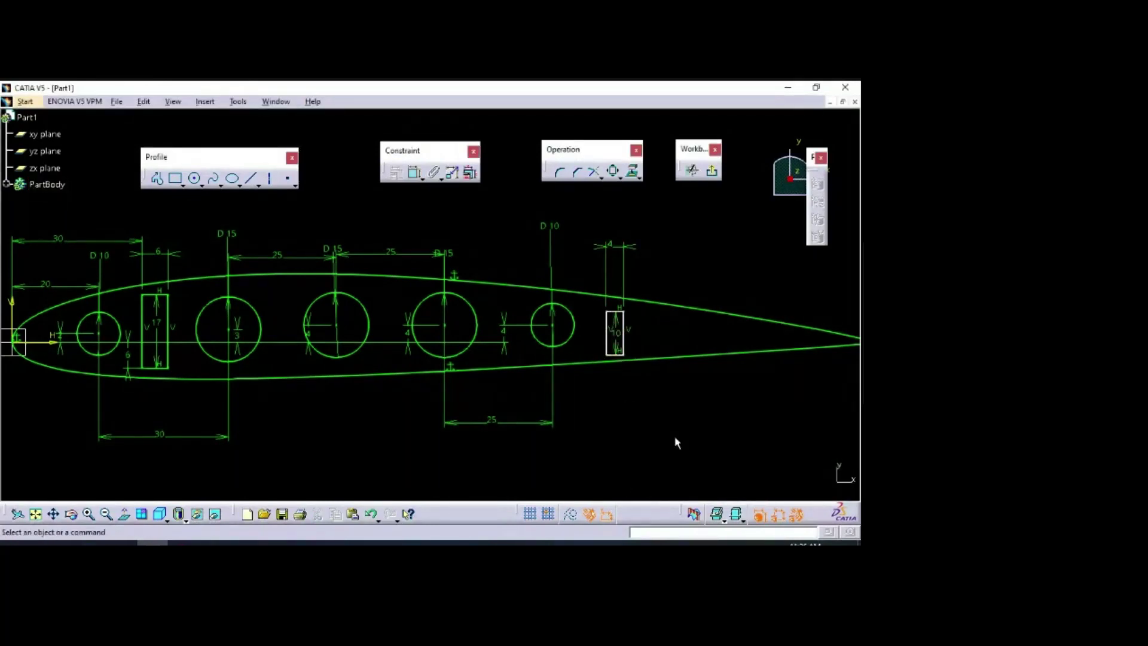
# Step: Constrain the lower edge of the aft rectangle to lie 2 mm below the horizontal axis
pyautogui.click(415, 173)
pyautogui.click(612, 354)
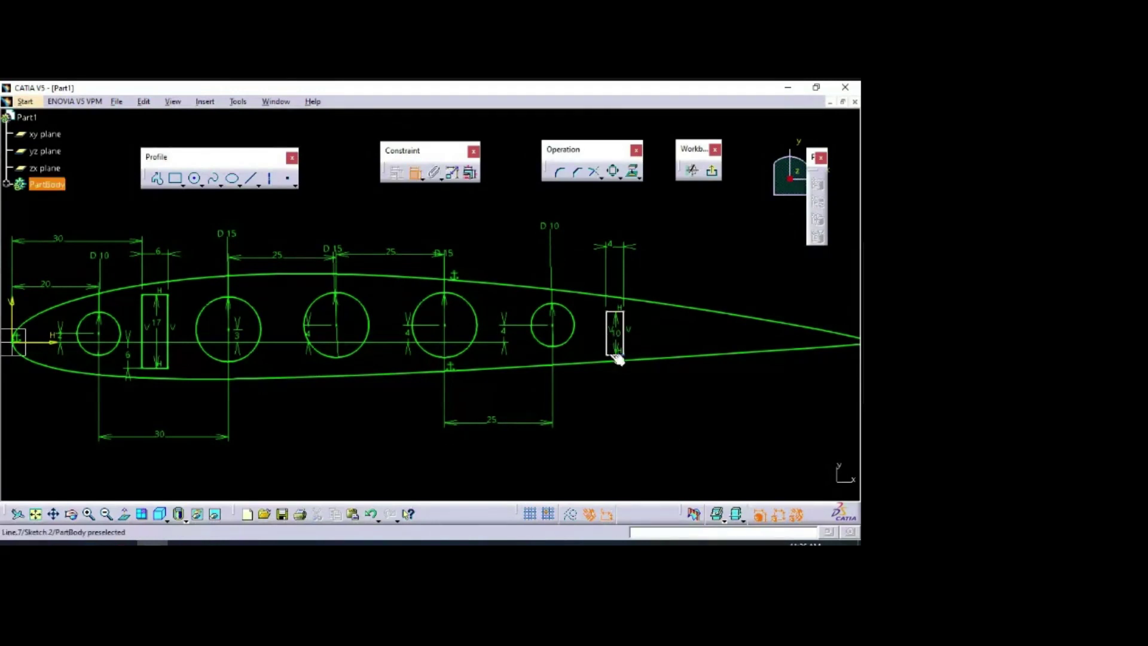
pyautogui.click(37, 344)
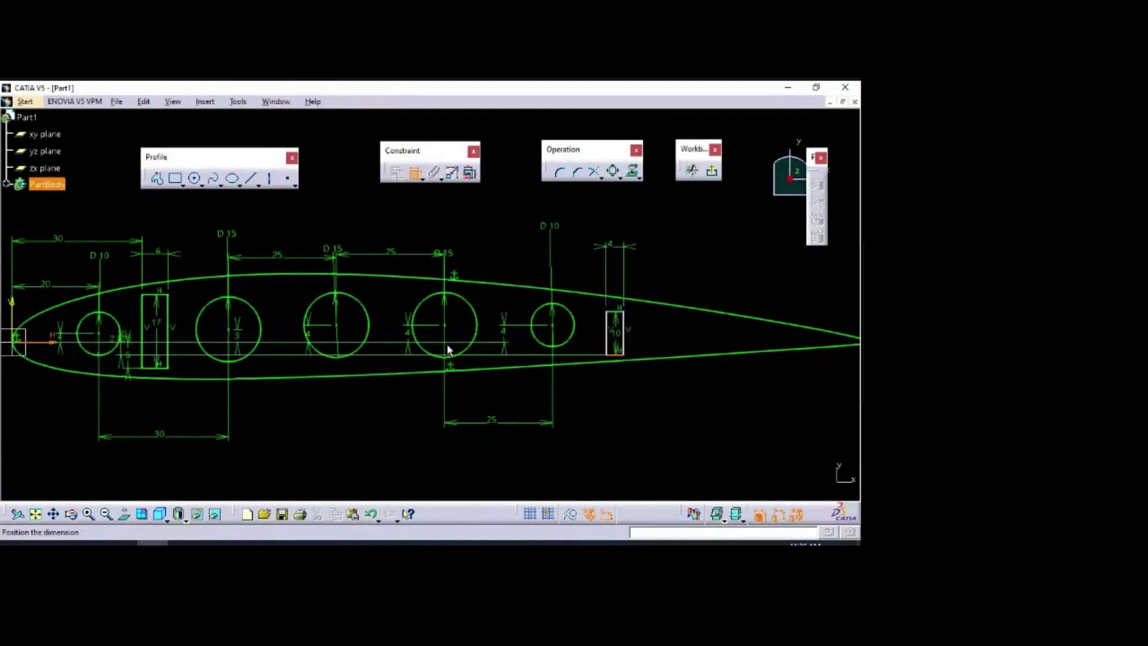
pyautogui.click(592, 356)
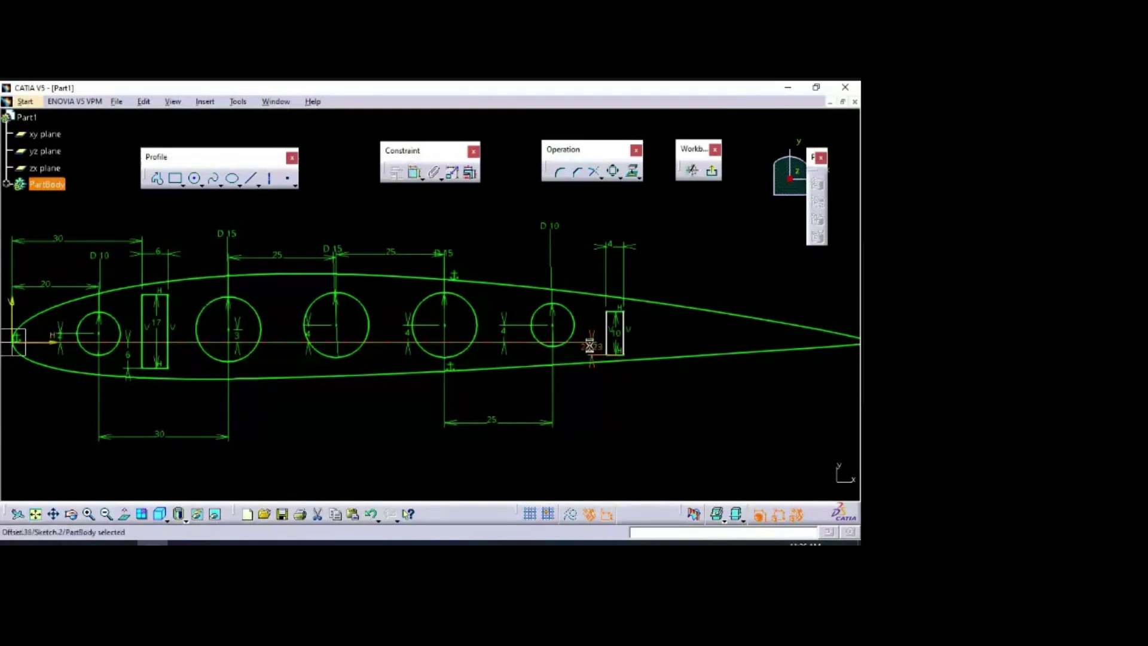
pyautogui.doubleClick(590, 347)
pyautogui.write('2')
pyautogui.press('Return')
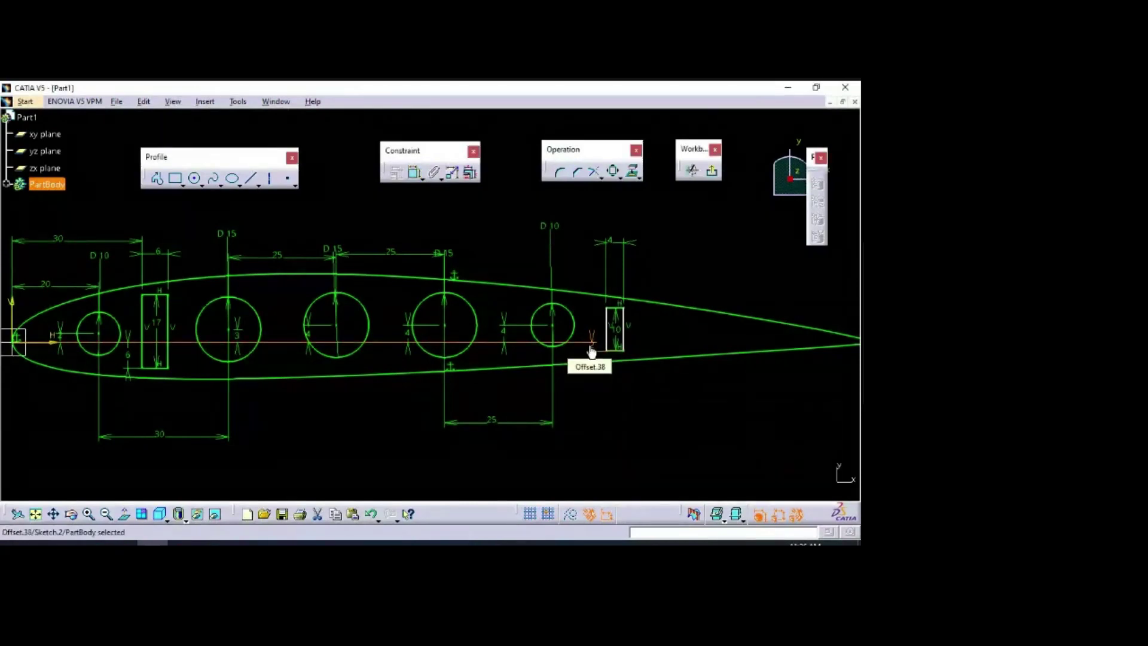
pyautogui.click(691, 239)
# Step: Constrain the forward edge of the aft rectangle to 140 mm from the vertical axis, dimensioned below the airfoil
pyautogui.click(415, 176)
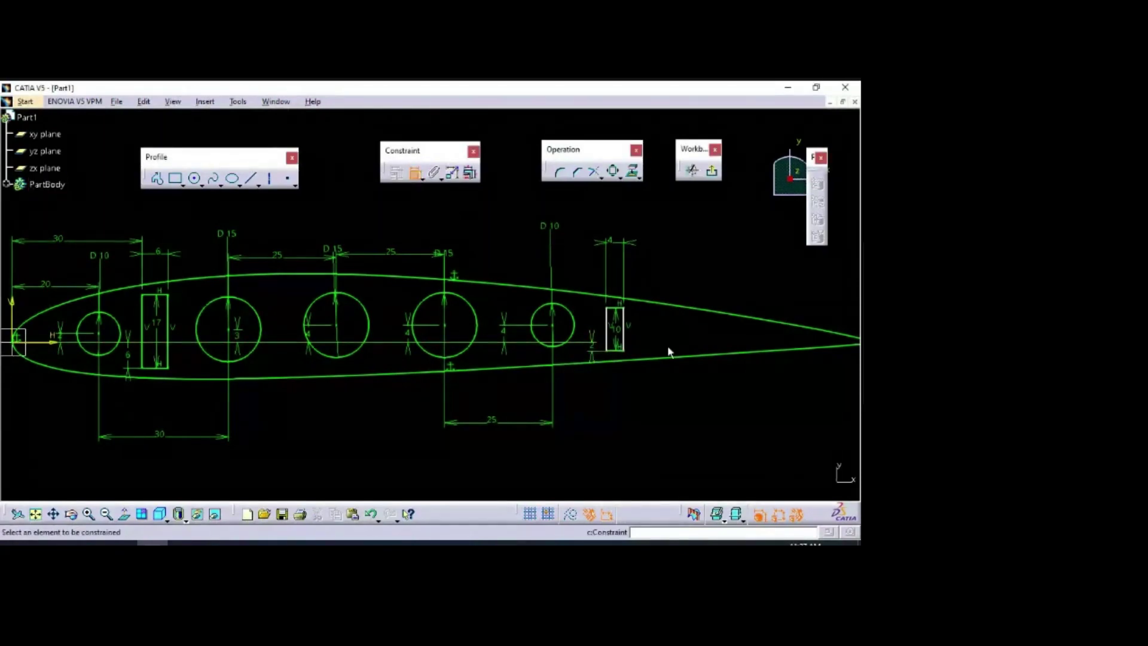
pyautogui.click(616, 334)
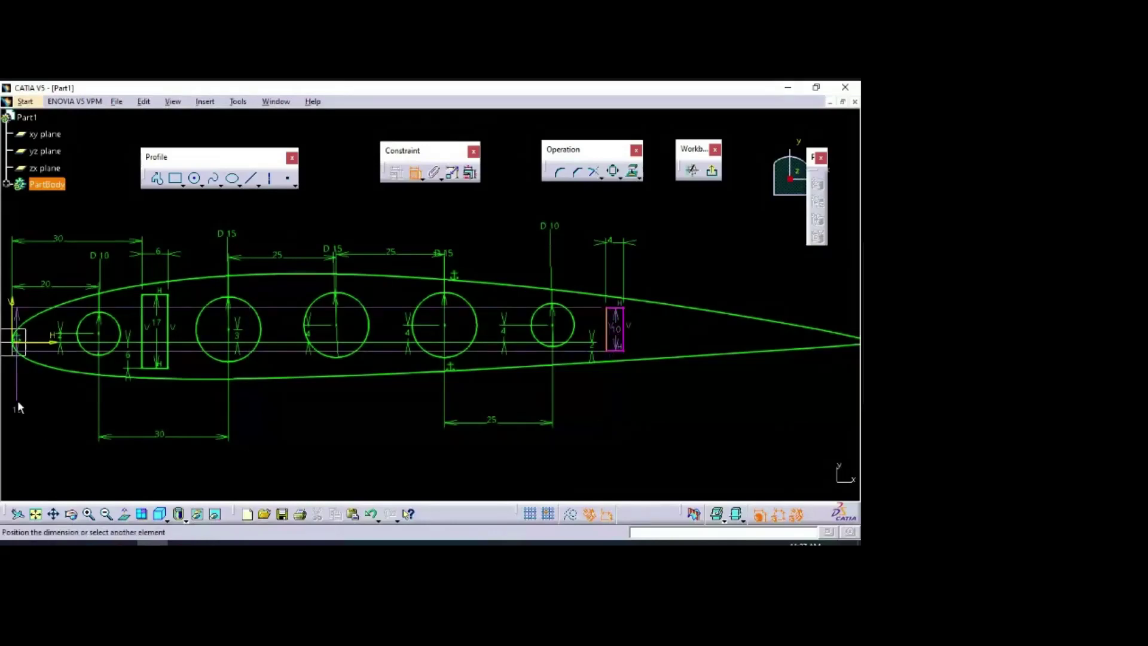
pyautogui.click(16, 317)
pyautogui.click(349, 464)
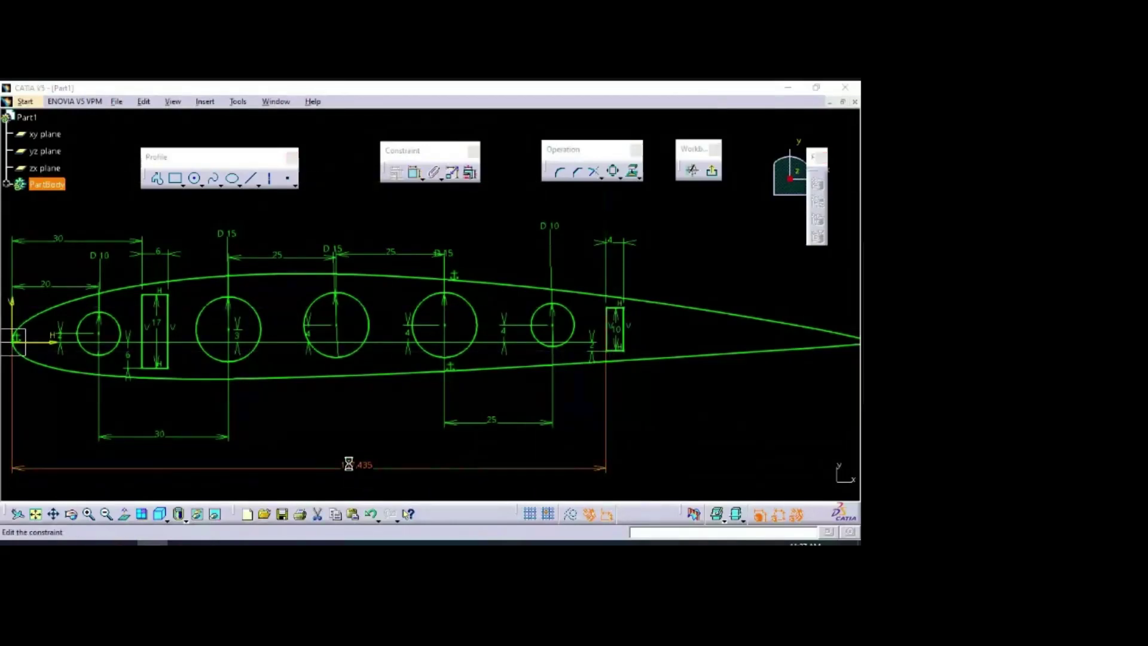
pyautogui.write('140mm')
pyautogui.press('Return')
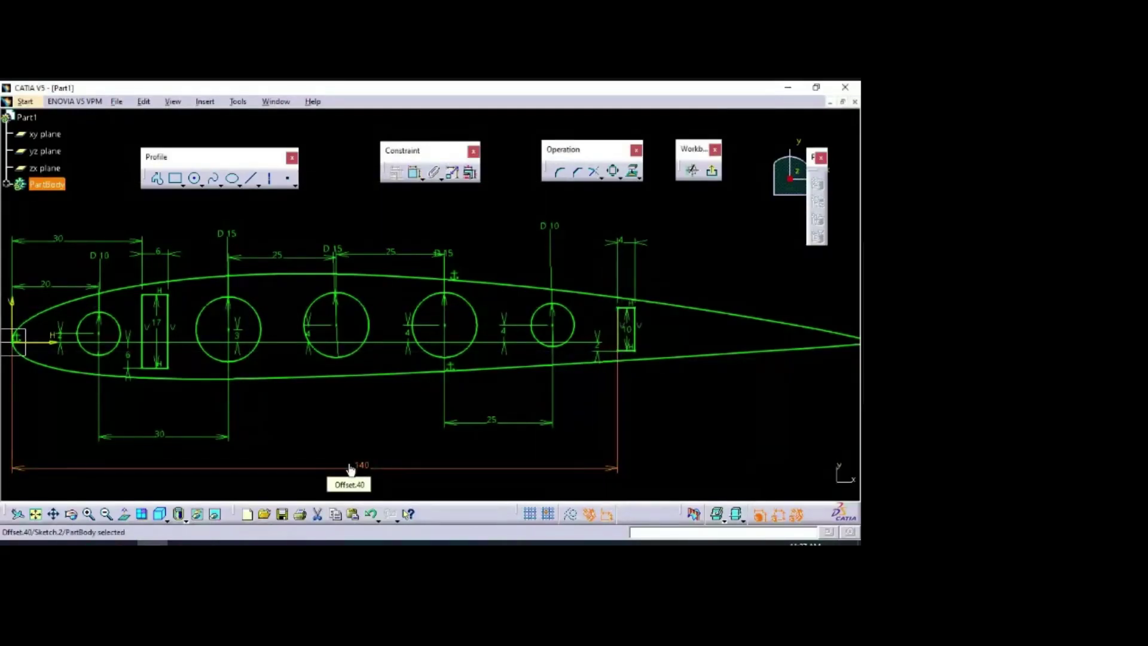
# Step: Exit the finished rib sketch to the 3D part and expand PartBody in the specification tree
pyautogui.click(503, 235)
pyautogui.keyDown('ctrl'); pyautogui.moveTo(497, 237); pyautogui.dragTo(502, 286, button='middle'); pyautogui.keyUp('ctrl')
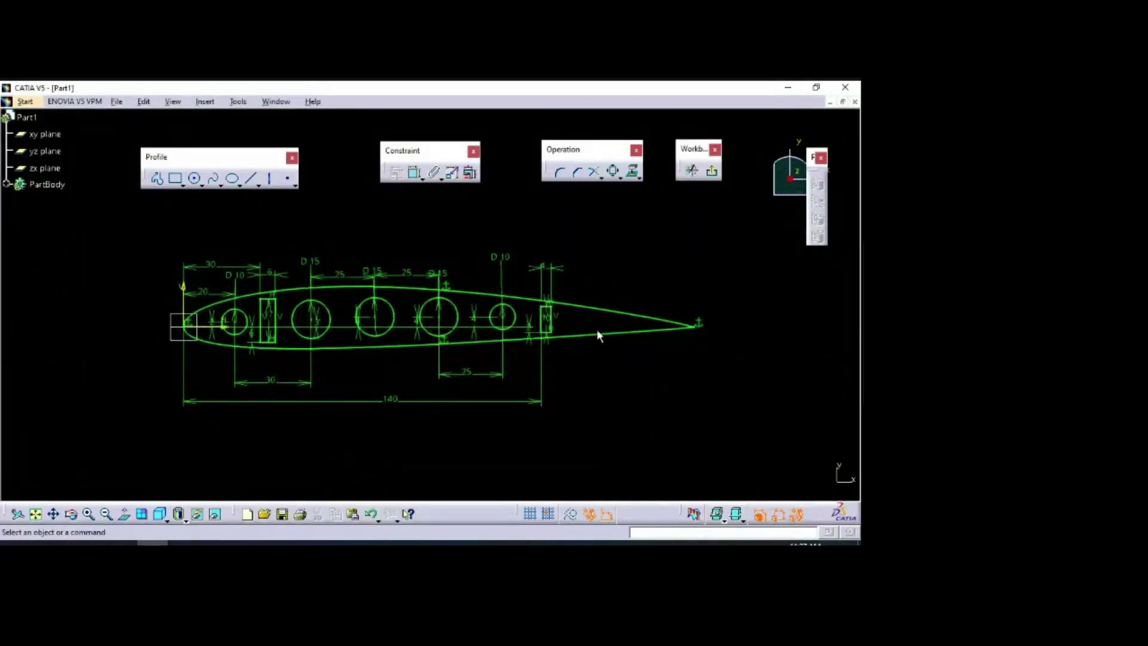
pyautogui.moveTo(593, 383)
pyautogui.keyDown('ctrl'); pyautogui.mouseDown(button='middle')
pyautogui.moveTo(582, 353)
pyautogui.moveTo(578, 385)
pyautogui.mouseUp(button='middle'); pyautogui.keyUp('ctrl')
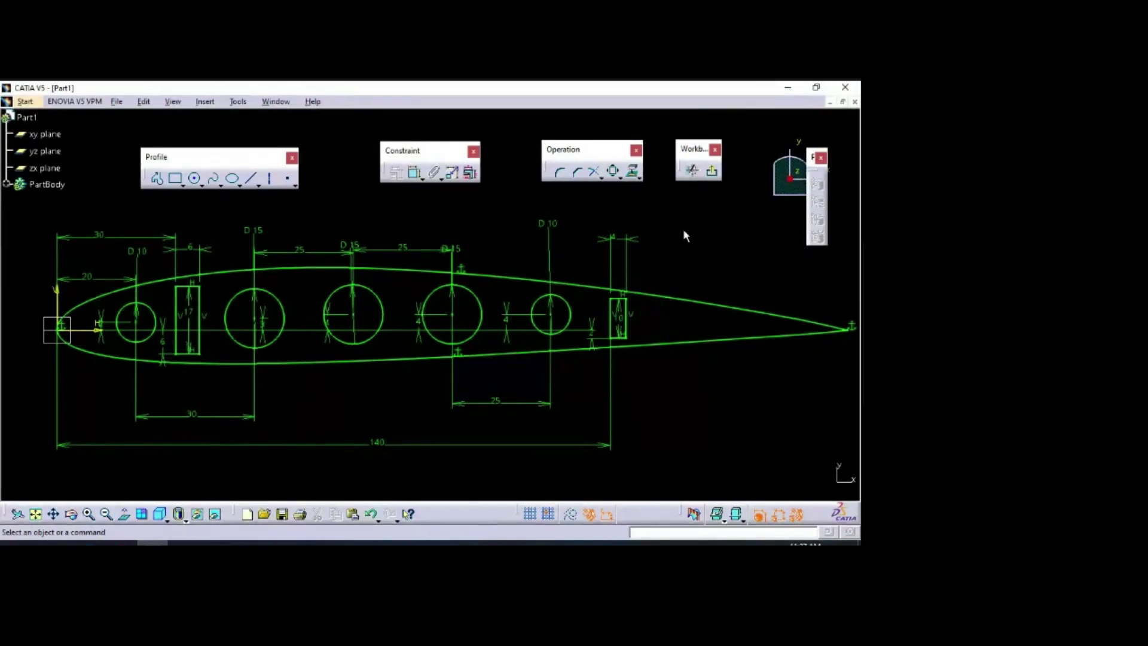
pyautogui.click(714, 176)
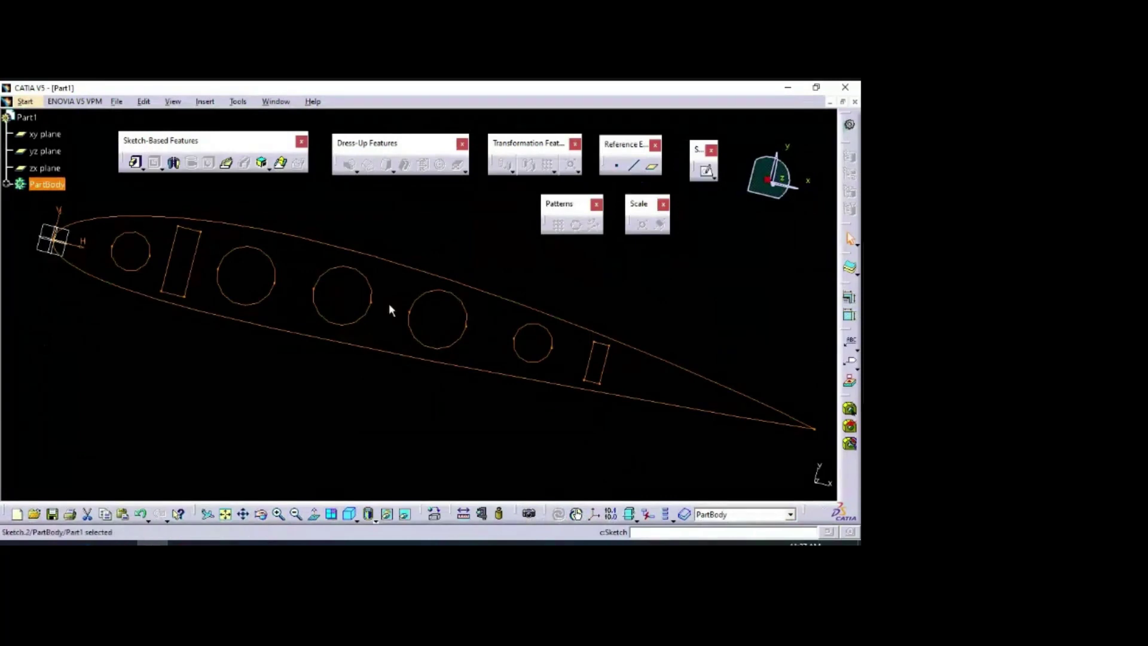
pyautogui.click(429, 223)
pyautogui.moveTo(428, 226)
pyautogui.keyDown('ctrl'); pyautogui.mouseDown(button='middle')
pyautogui.moveTo(383, 259)
pyautogui.moveTo(343, 258)
pyautogui.moveTo(438, 343)
pyautogui.moveTo(376, 370)
pyautogui.mouseUp(button='middle'); pyautogui.keyUp('ctrl')
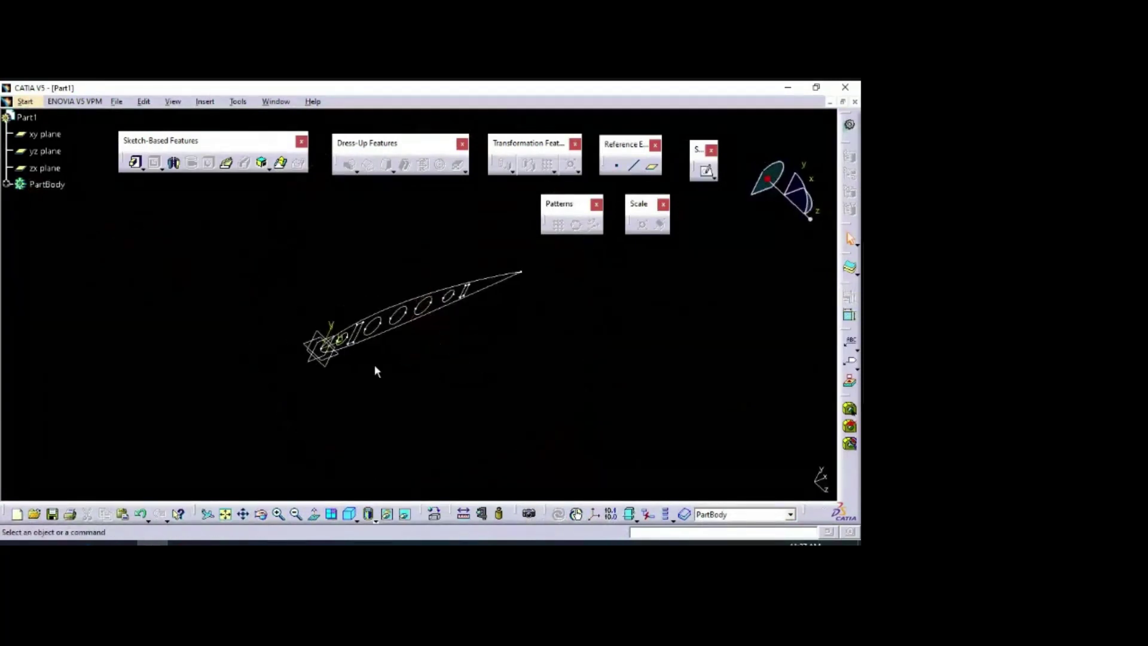
pyautogui.click(6, 185)
pyautogui.moveTo(292, 381)
pyautogui.mouseDown(button='middle')
pyautogui.moveTo(264, 340)
pyautogui.moveTo(292, 397)
pyautogui.moveTo(379, 418)
pyautogui.mouseUp(button='middle')
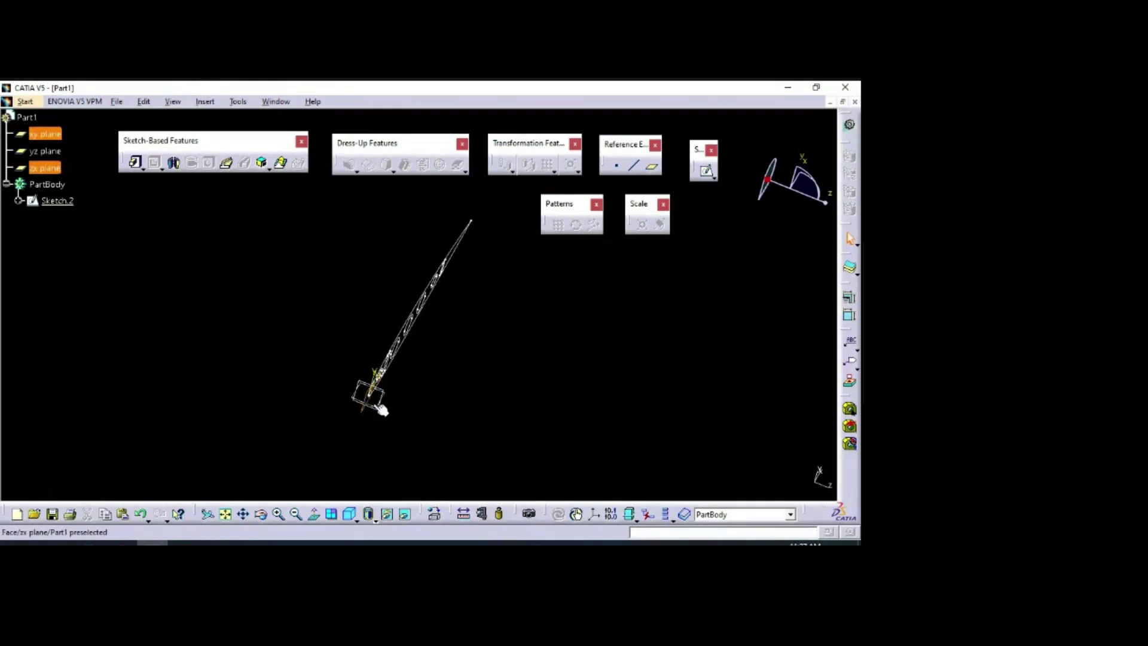
# Step: Select the xy plane at the root rib, check the spanwise rib spacing in the PowerPoint drawing, and return to the CATIA part
pyautogui.click(371, 411)
pyautogui.moveTo(667, 400); pyautogui.dragTo(551, 355, button='middle')
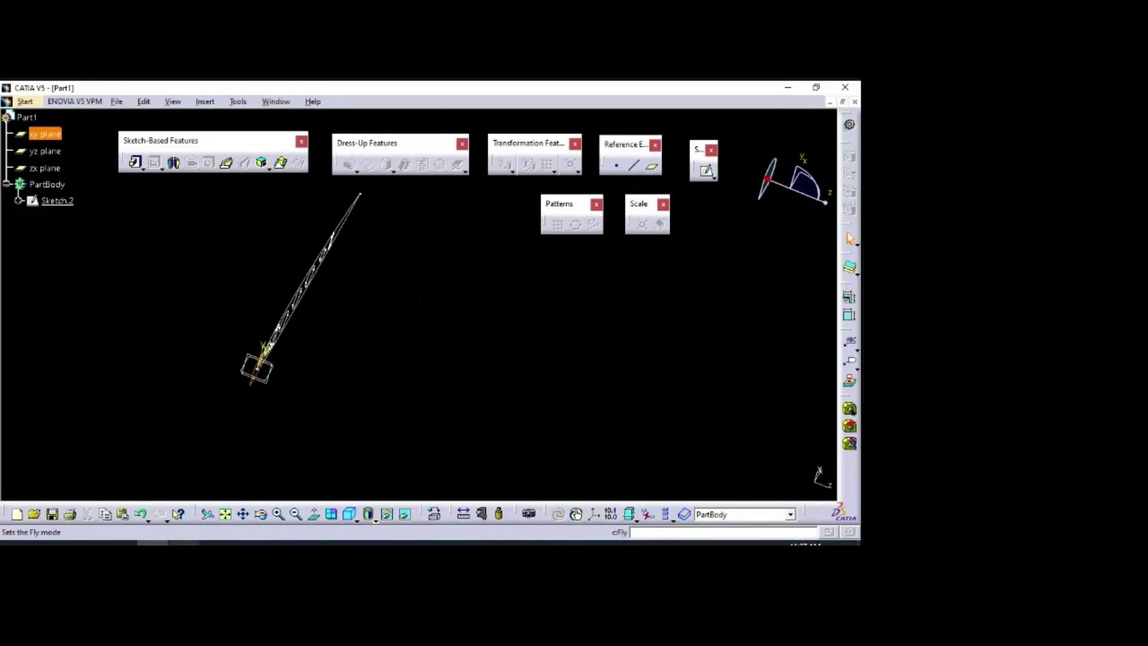
pyautogui.click(184, 541)
pyautogui.scroll(-5, 496, 362)
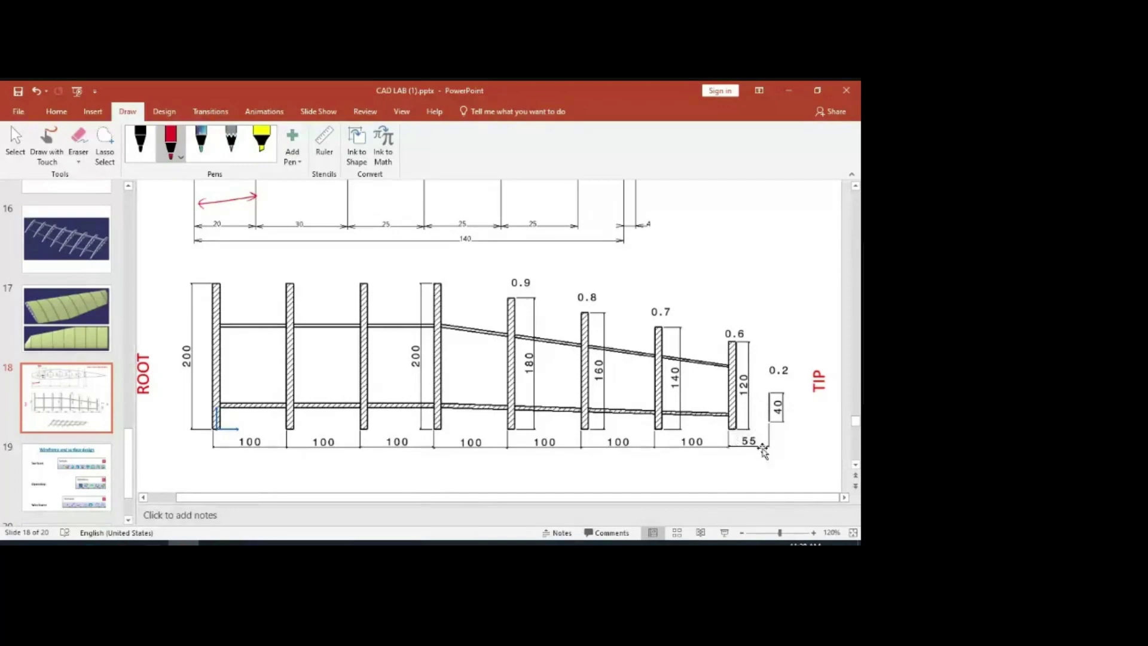
pyautogui.click(791, 92)
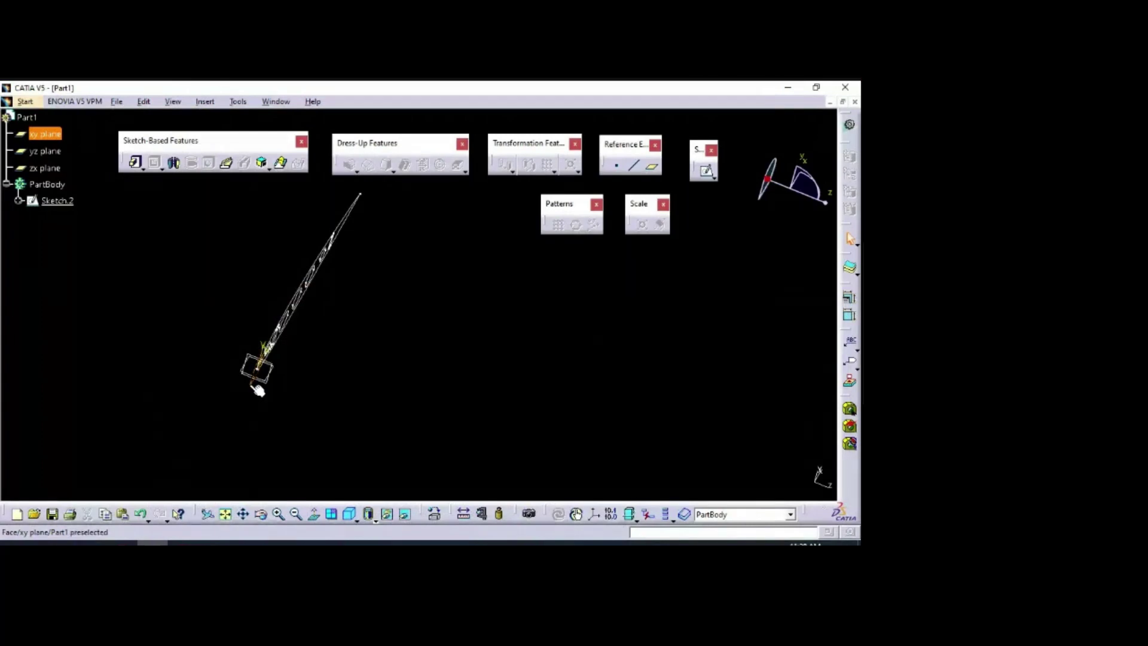
# Step: Define a reference plane offset 100 mm from the xy plane and preview it
pyautogui.moveTo(314, 397)
pyautogui.mouseDown(button='middle')
pyautogui.moveTo(255, 341)
pyautogui.moveTo(231, 335)
pyautogui.moveTo(214, 293)
pyautogui.mouseUp(button='middle')
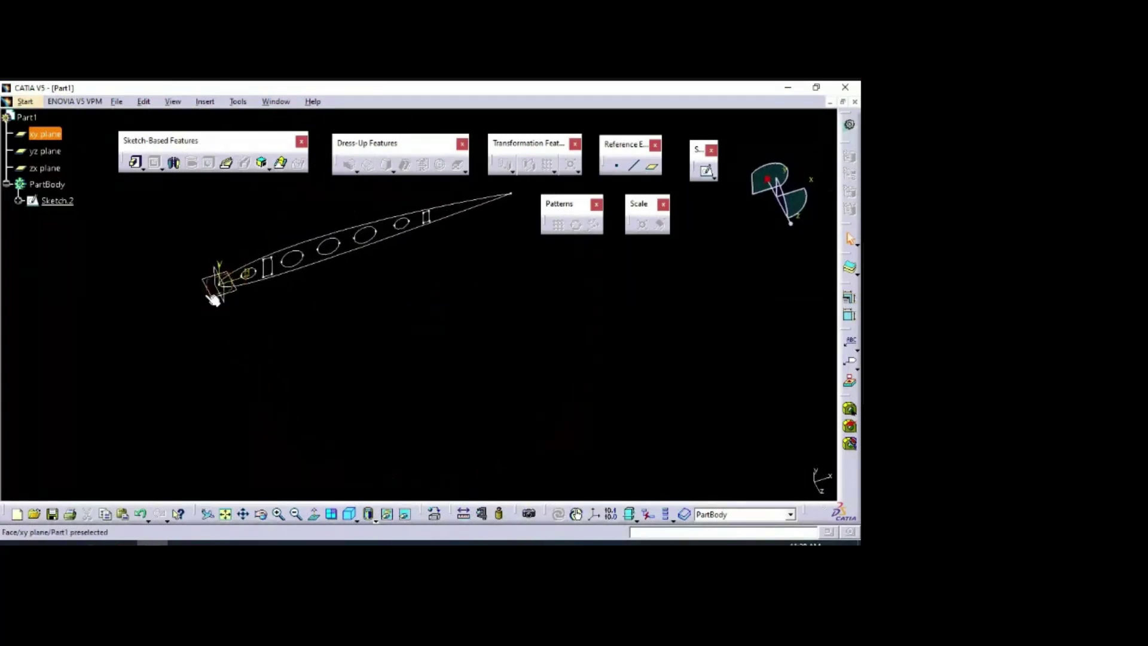
pyautogui.click(653, 171)
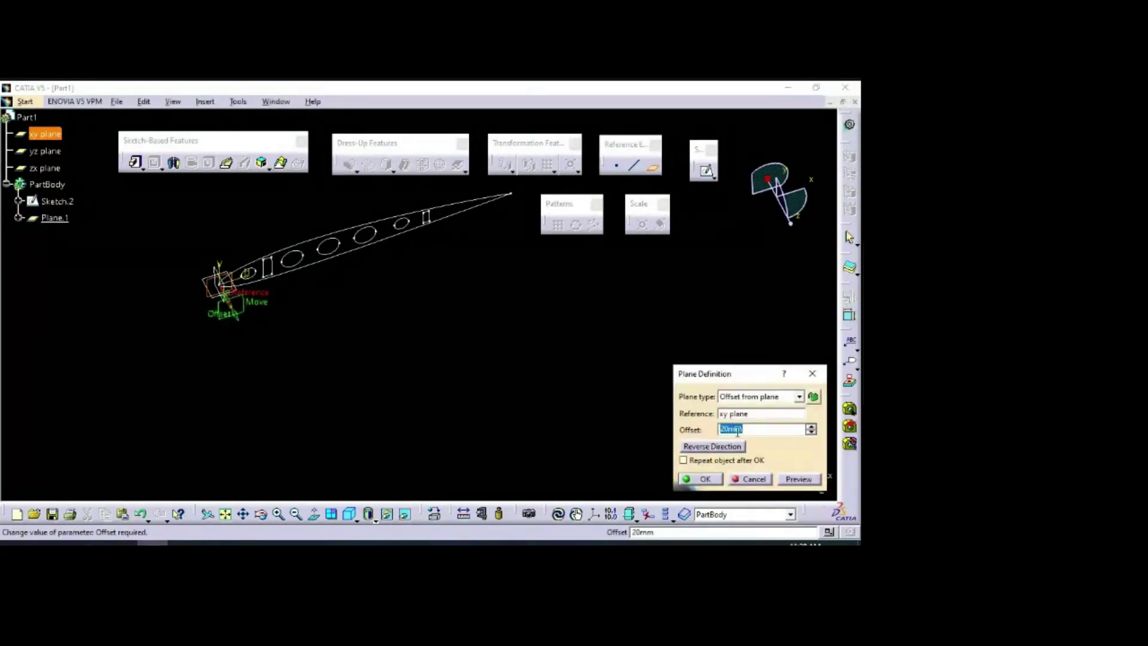
pyautogui.write('100')
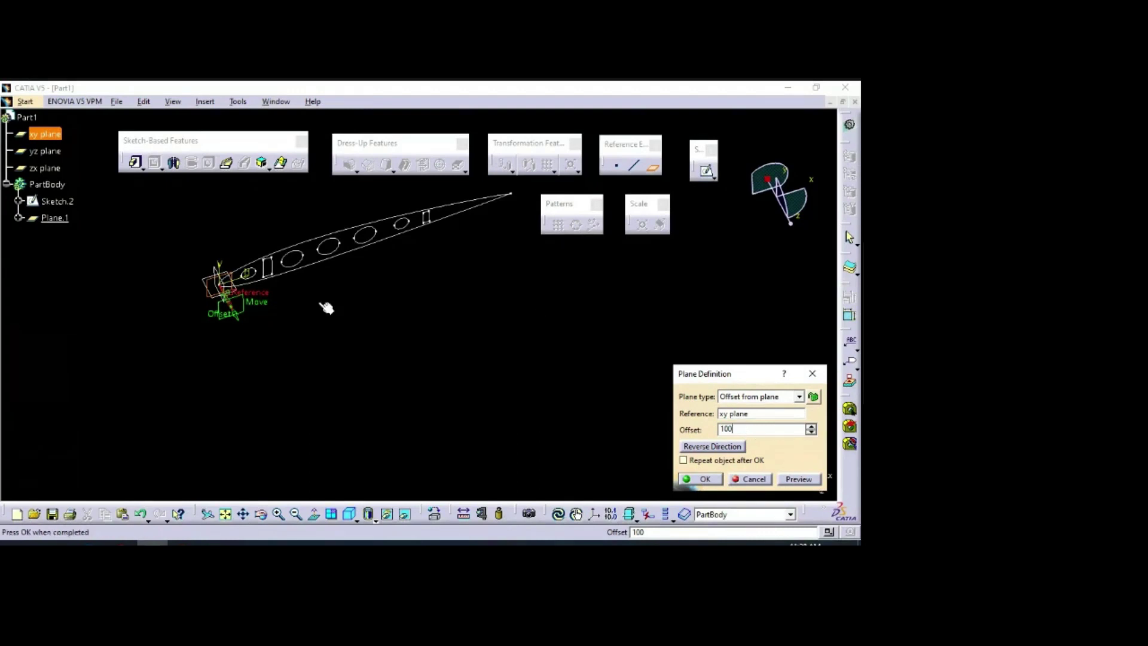
pyautogui.click(799, 479)
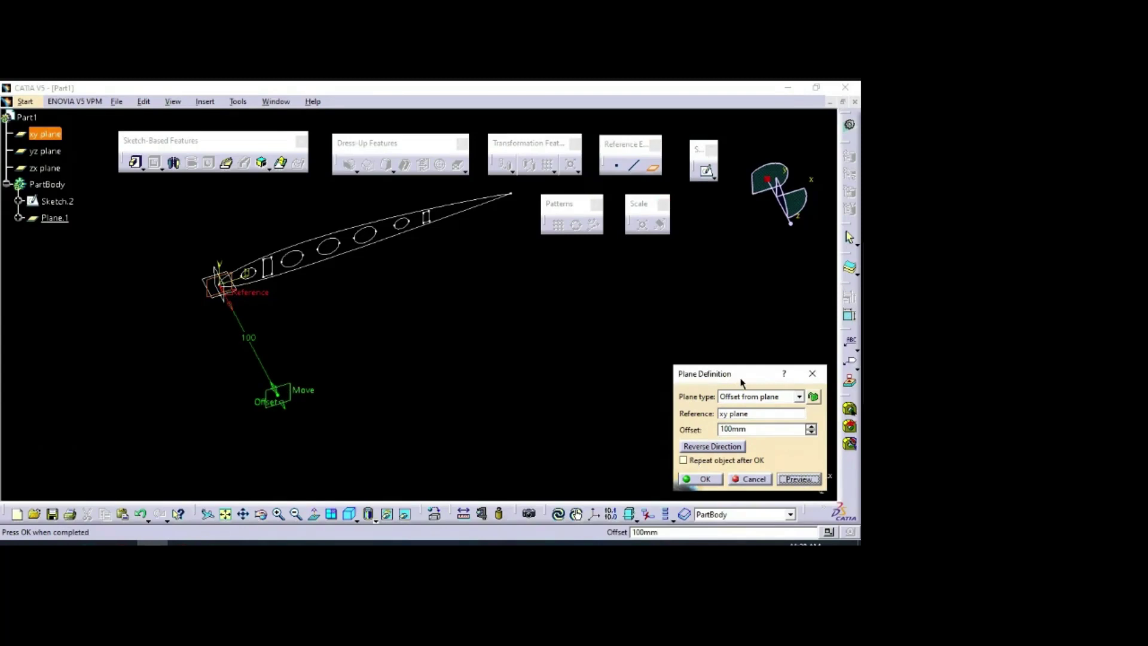
pyautogui.moveTo(740, 379); pyautogui.dragTo(709, 329)
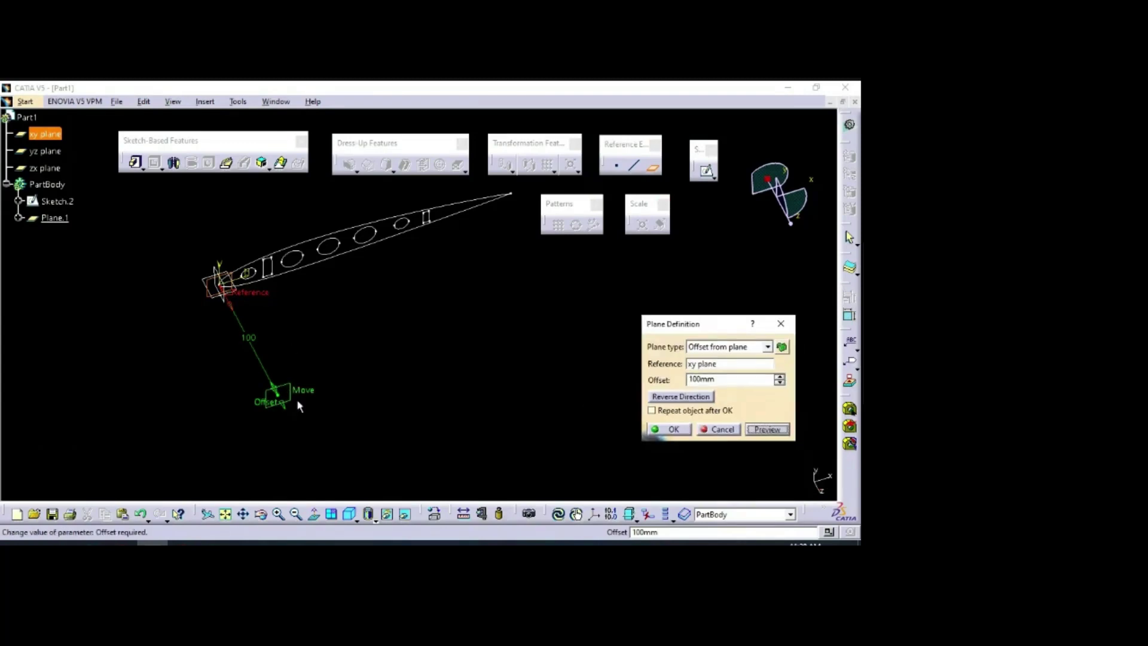
# Step: Create the offset plane with object repetition enabled, adding seven further instances in absolute mode in a new body
pyautogui.click(652, 411)
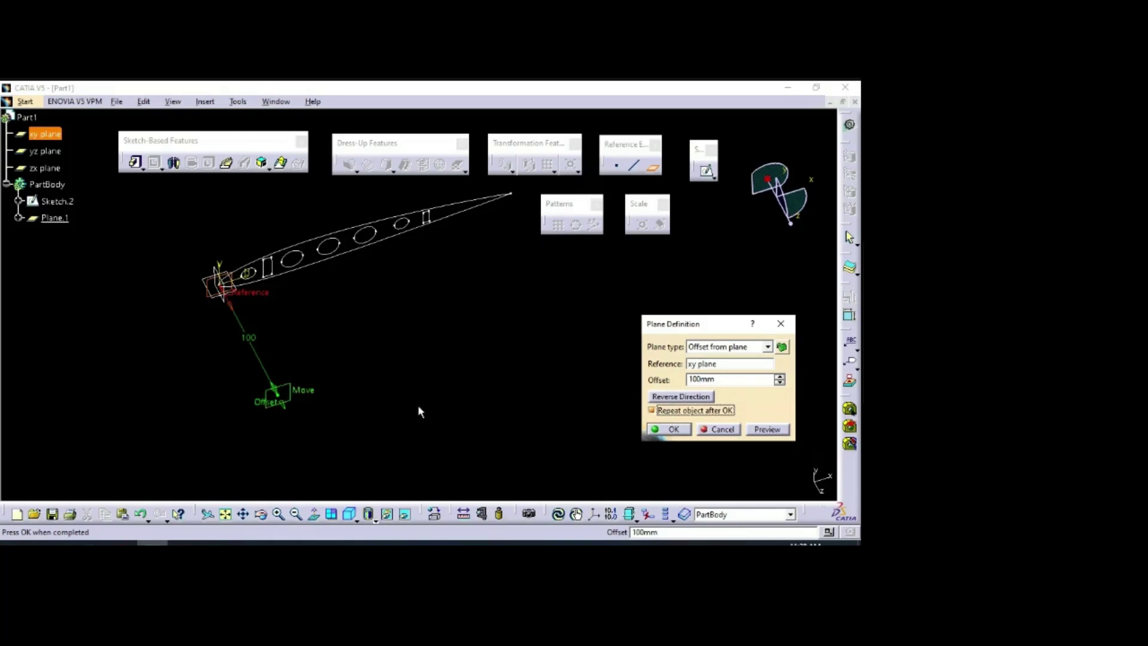
pyautogui.click(674, 429)
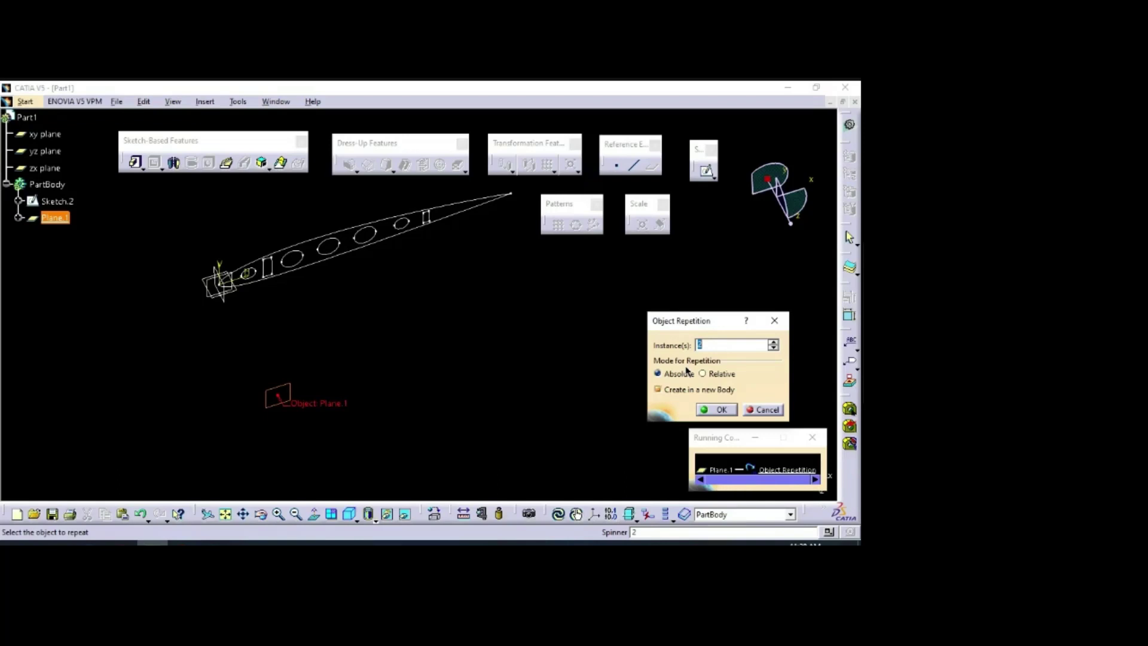
pyautogui.write('7')
pyautogui.click(723, 412)
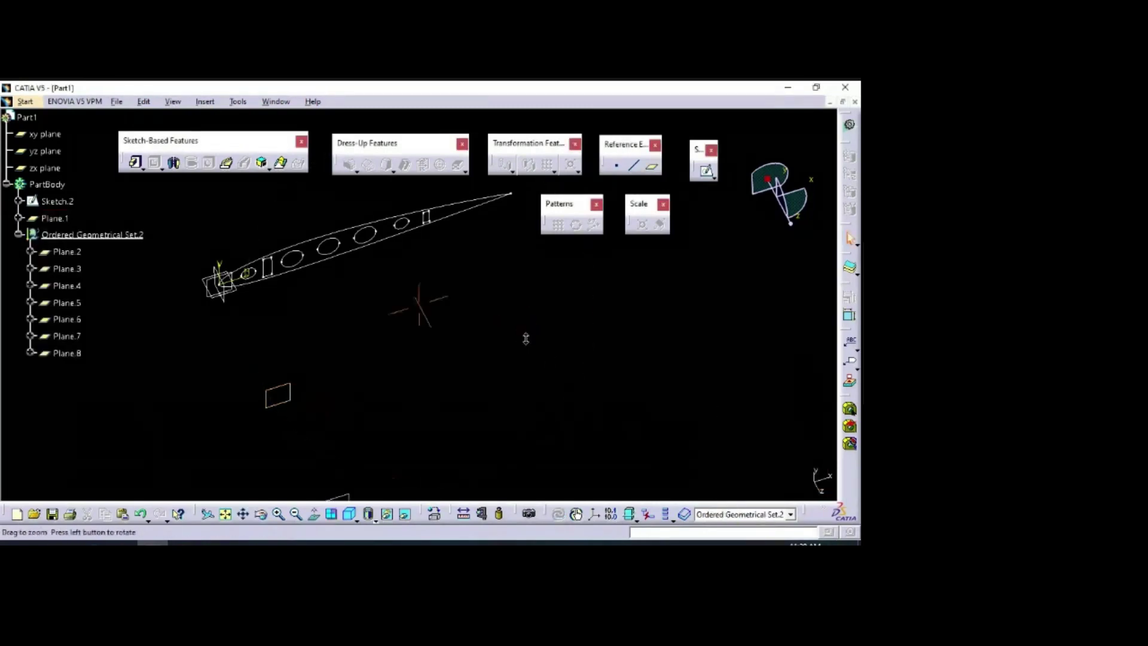
pyautogui.moveTo(525, 339); pyautogui.dragTo(428, 405, button='middle')
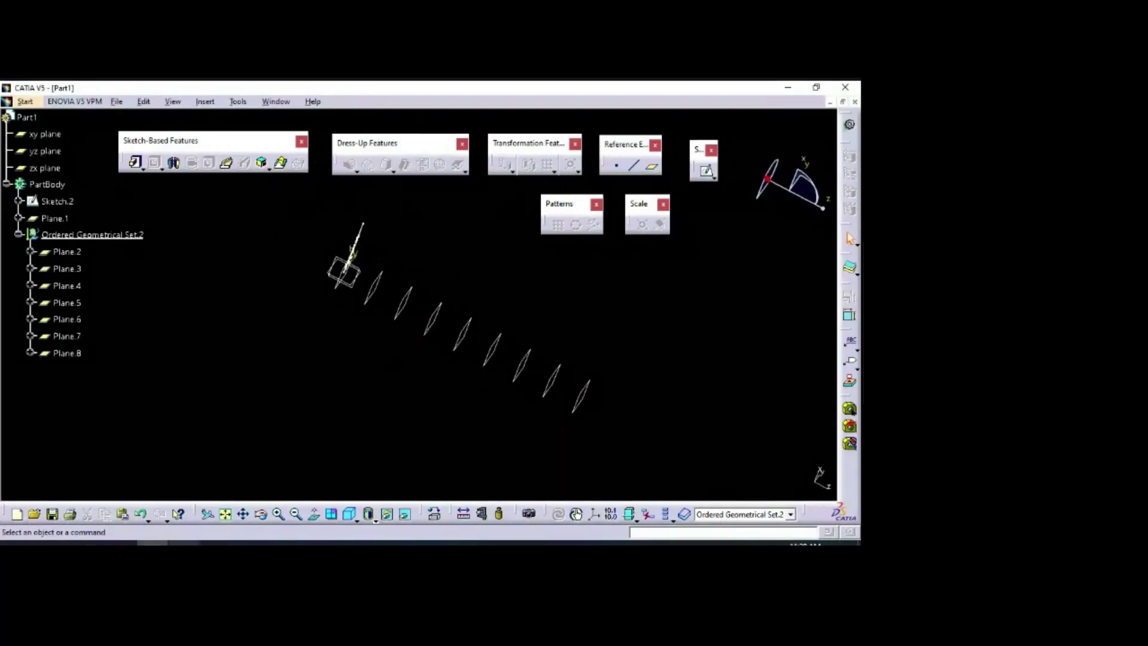
# Step: Check the tip rib's spacing in the PowerPoint wing drawing and return to the CATIA part
pyautogui.click(183, 544)
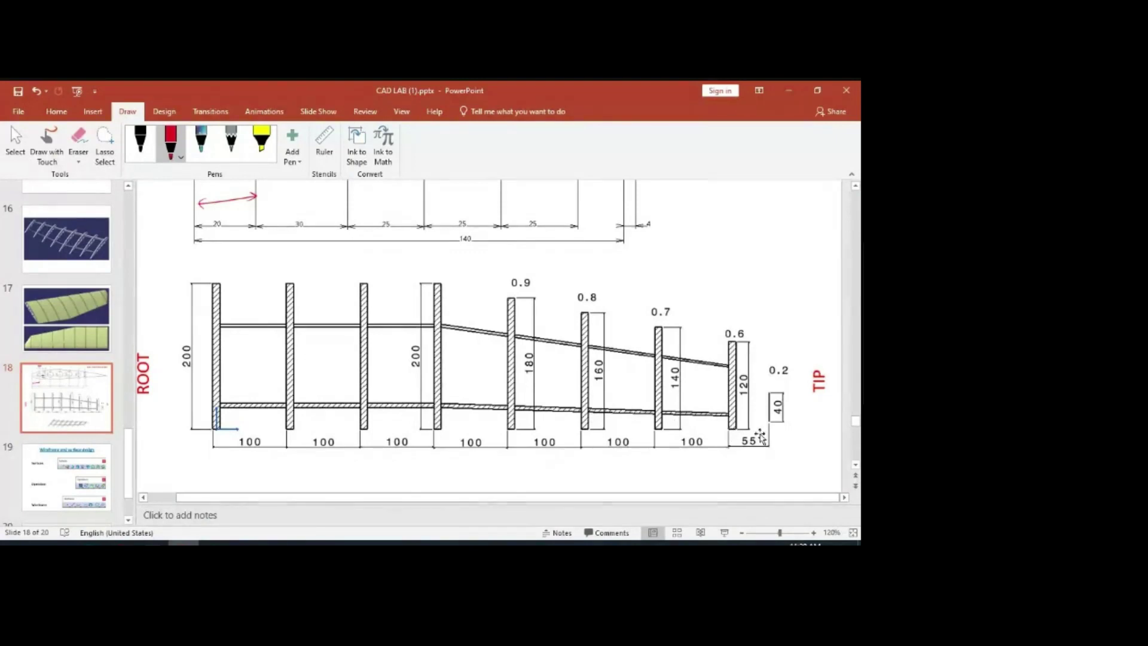
pyautogui.click(789, 90)
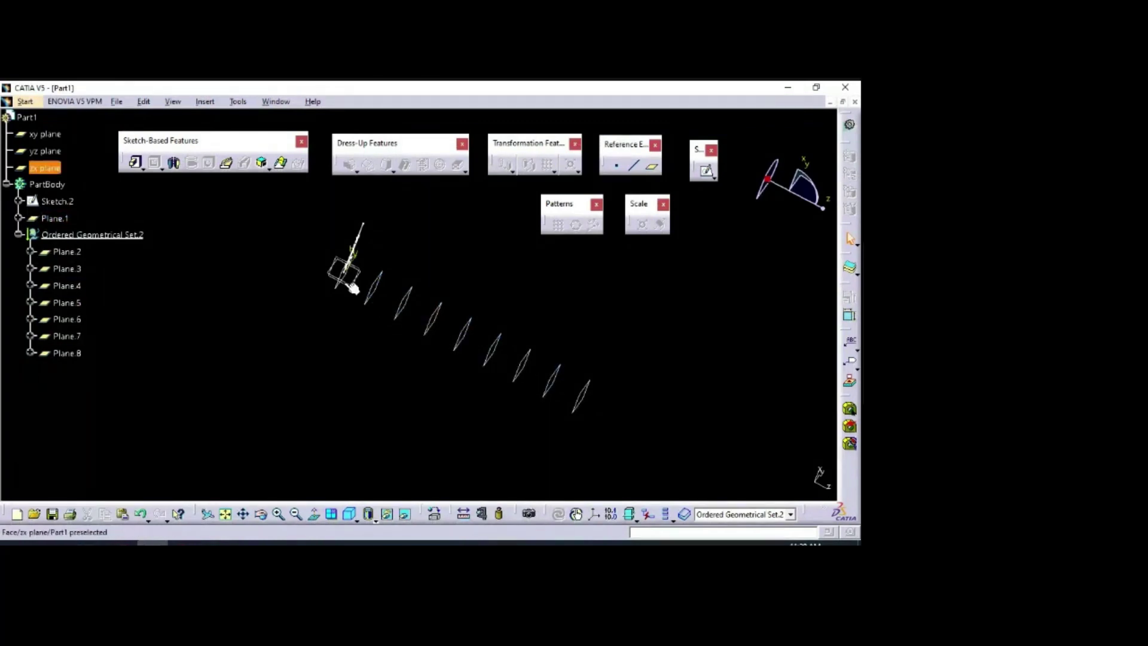
# Step: Open the outermost plane's definition, erase the formula driving its offset, and accept the plane
pyautogui.doubleClick(588, 402)
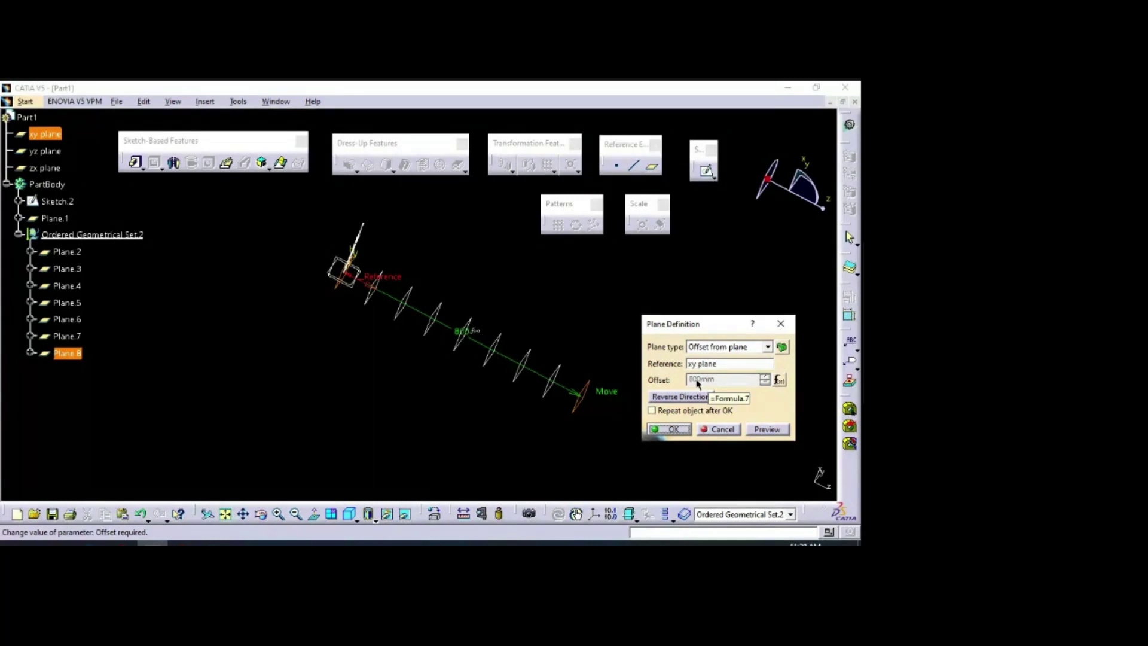
pyautogui.click(779, 381)
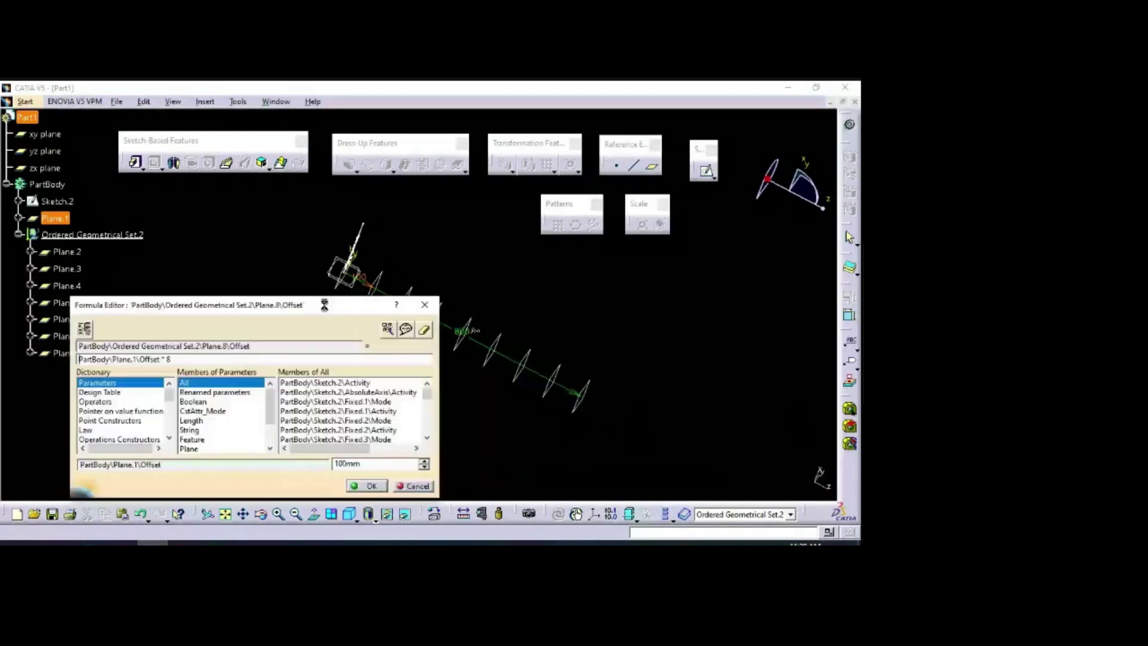
pyautogui.moveTo(324, 305); pyautogui.dragTo(286, 291)
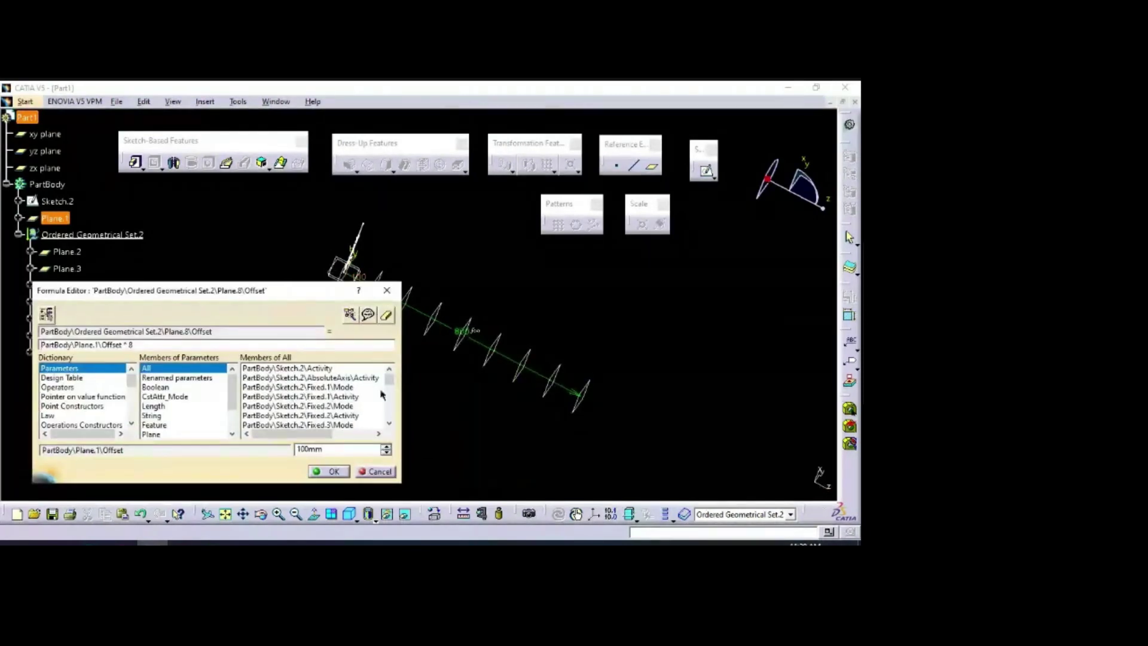
pyautogui.scroll(-10, 381, 395)
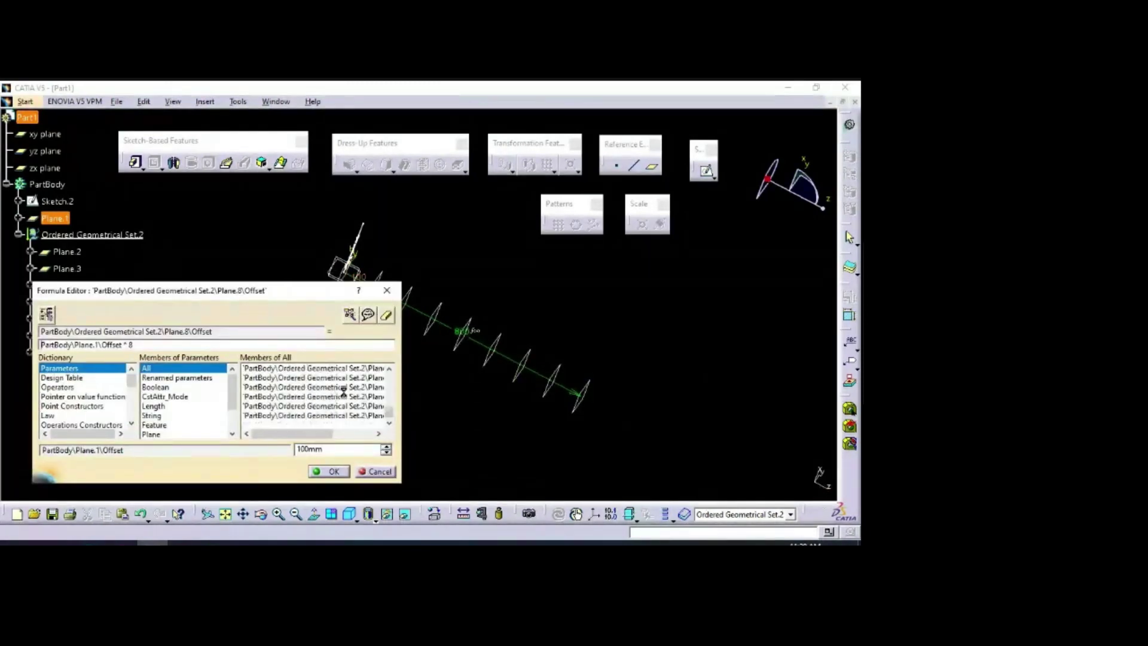
pyautogui.click(344, 396)
pyautogui.click(343, 406)
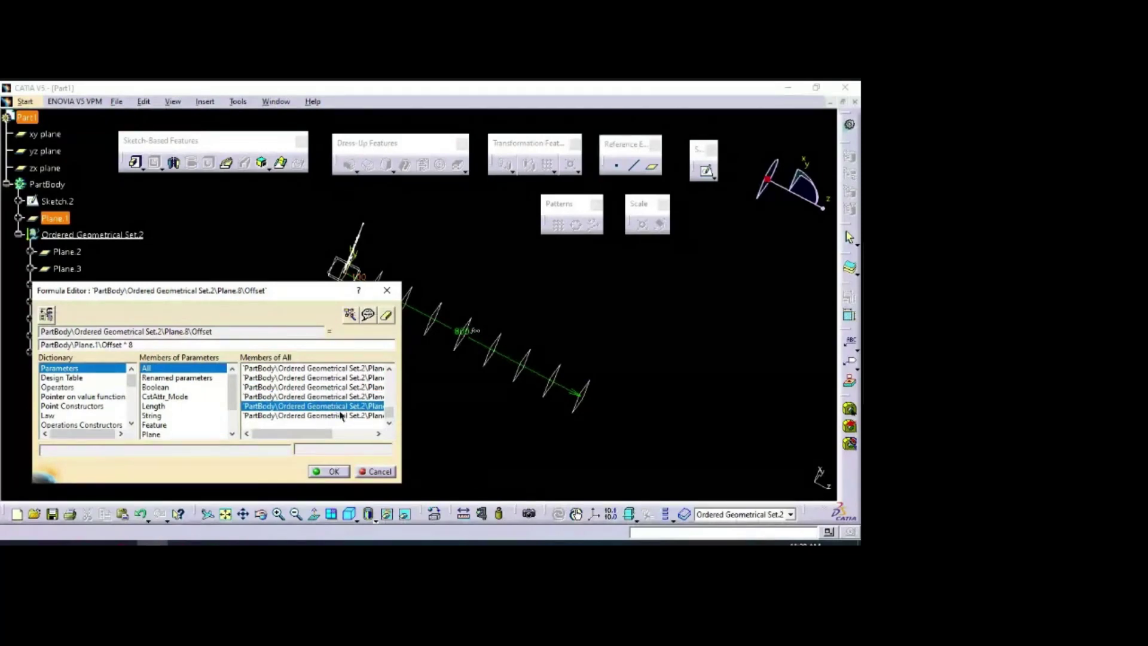
pyautogui.click(340, 417)
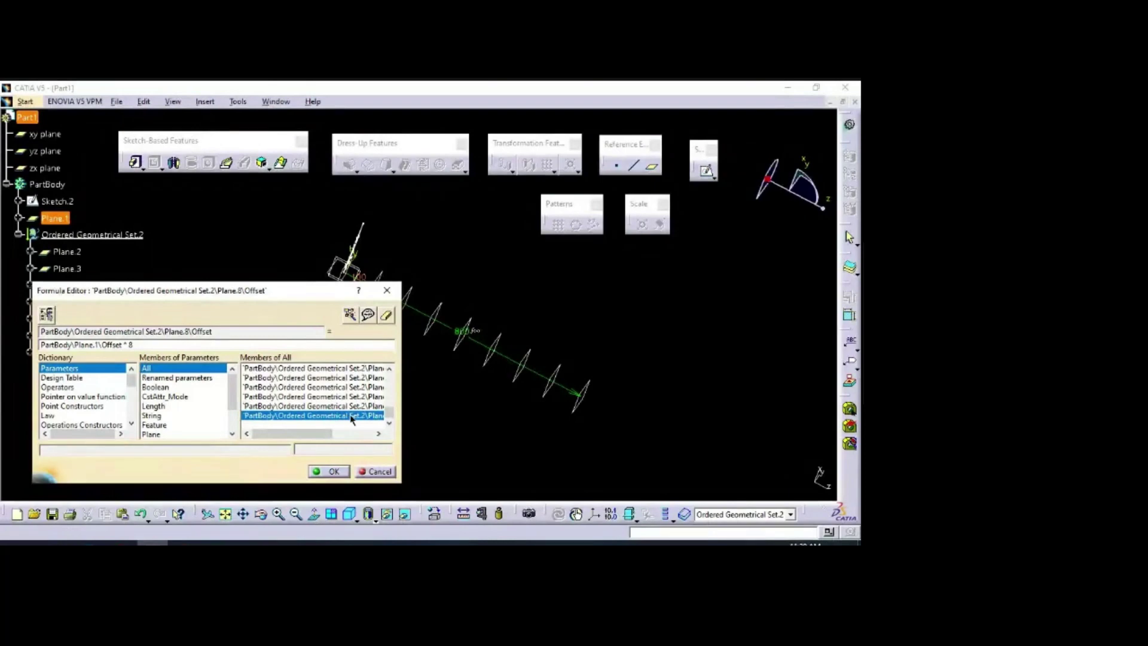
pyautogui.click(387, 316)
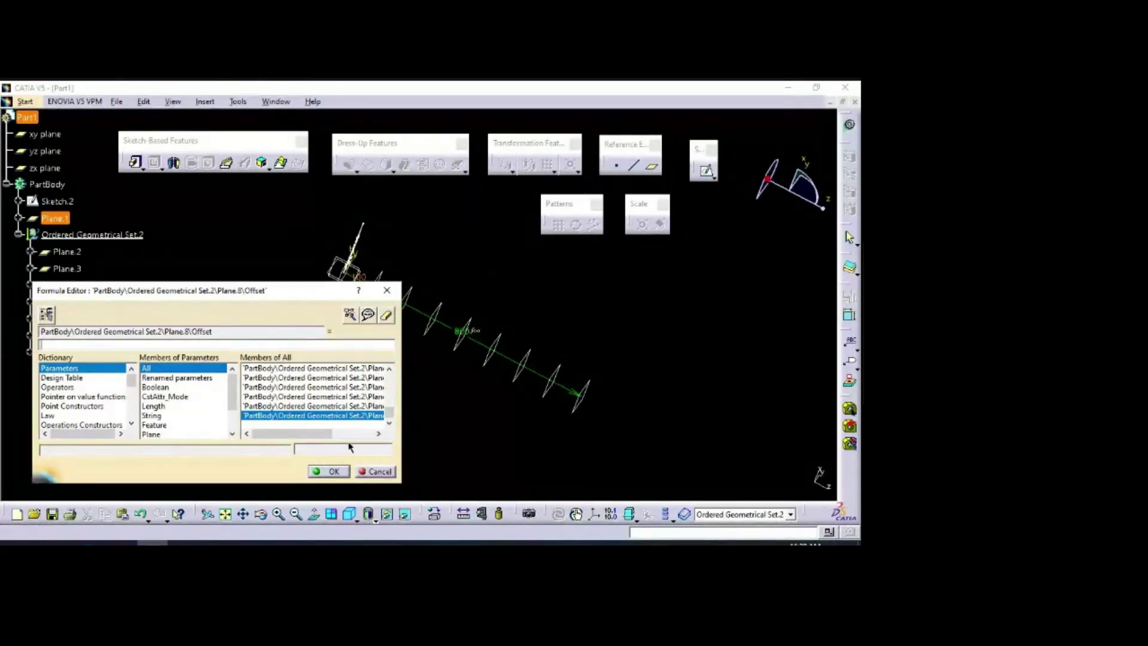
pyautogui.click(332, 473)
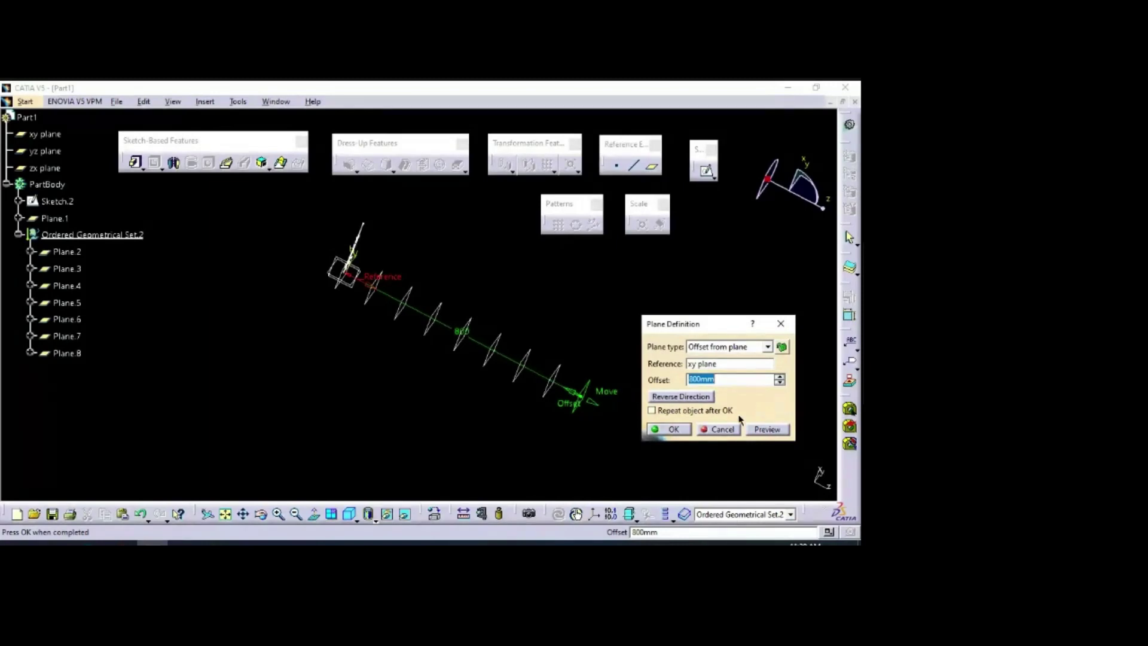
pyautogui.click(668, 428)
pyautogui.click(667, 437)
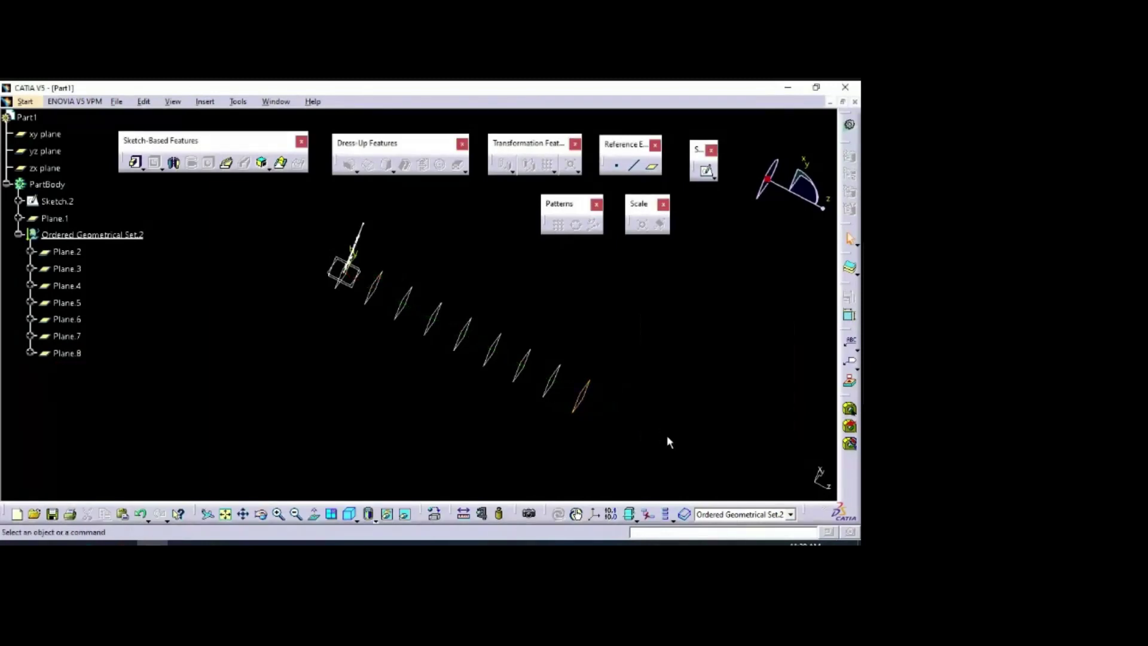
# Step: Undo the formula removal, restoring the repeated planes with a redo, and cancel the new plane definition
pyautogui.hotkey('ctrl', 'z')
pyautogui.hotkey('ctrl', 'z')
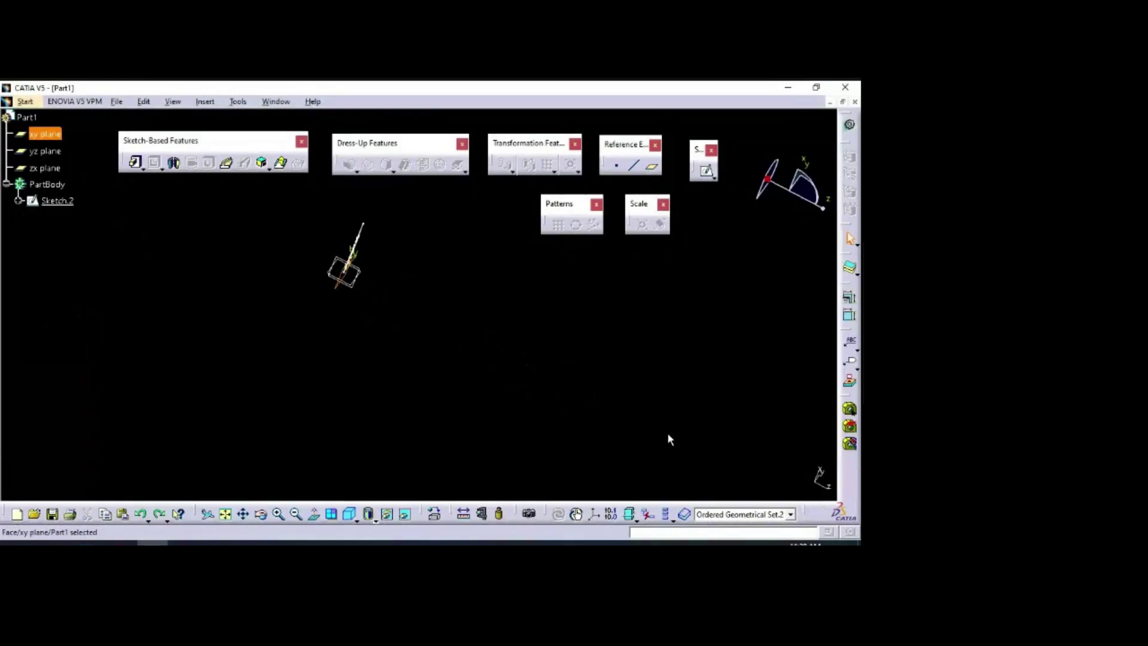
pyautogui.hotkey('ctrl', 'y')
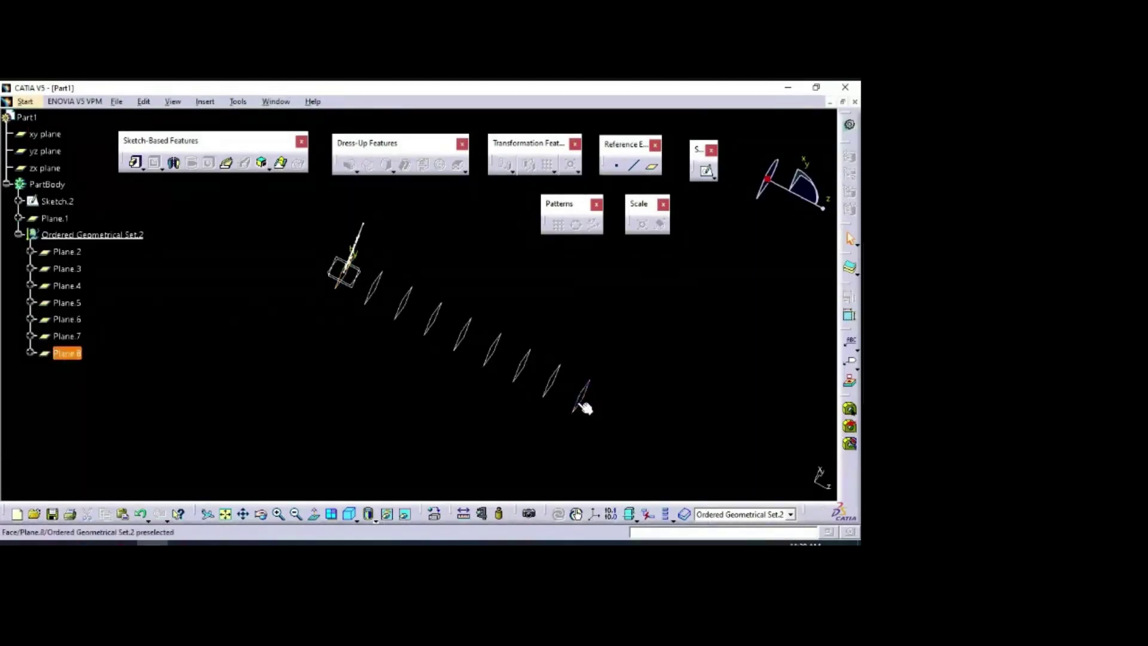
pyautogui.click(652, 167)
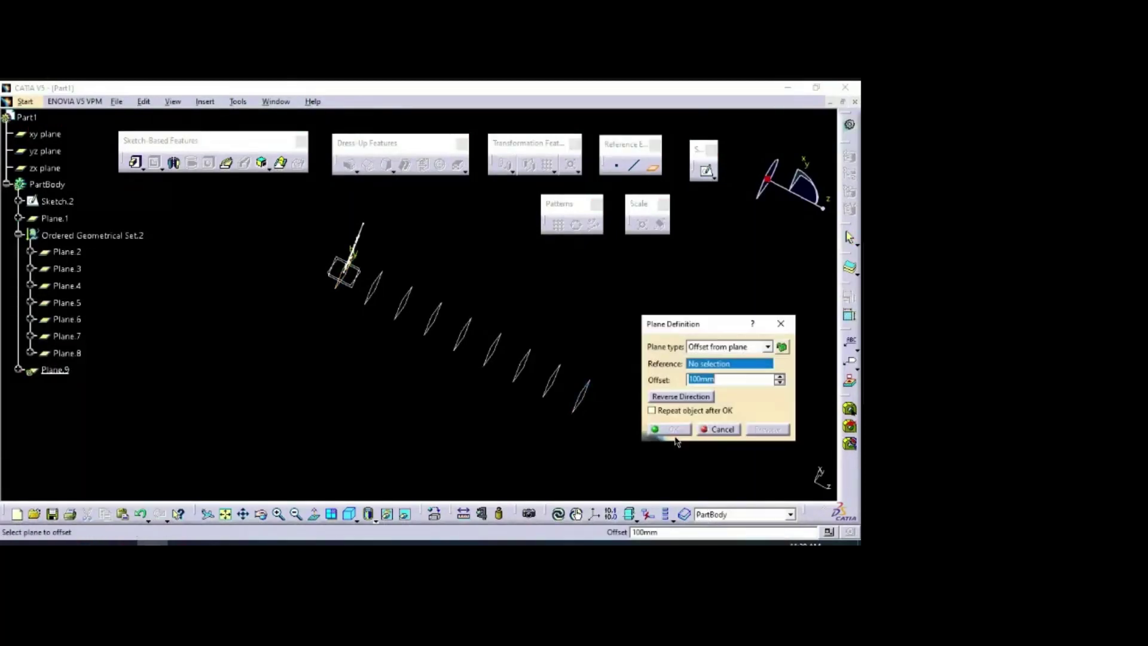
pyautogui.click(723, 430)
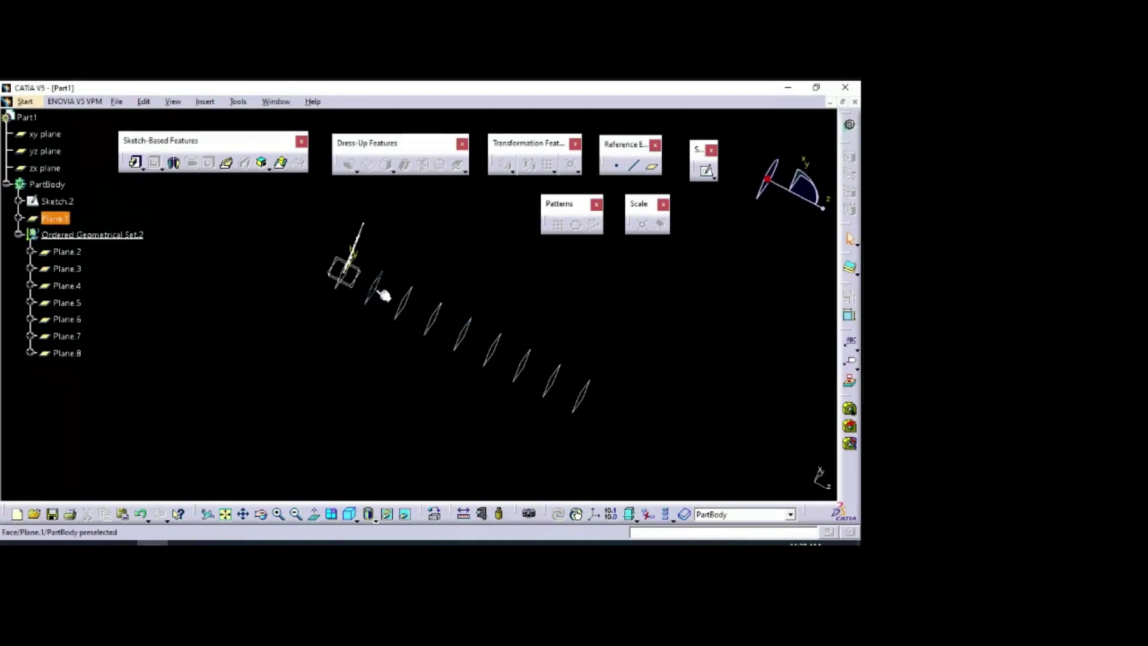
# Step: Edit the outermost repeated plane, Plane.8, and erase the formula that links its offset to the first plane
pyautogui.doubleClick(584, 394)
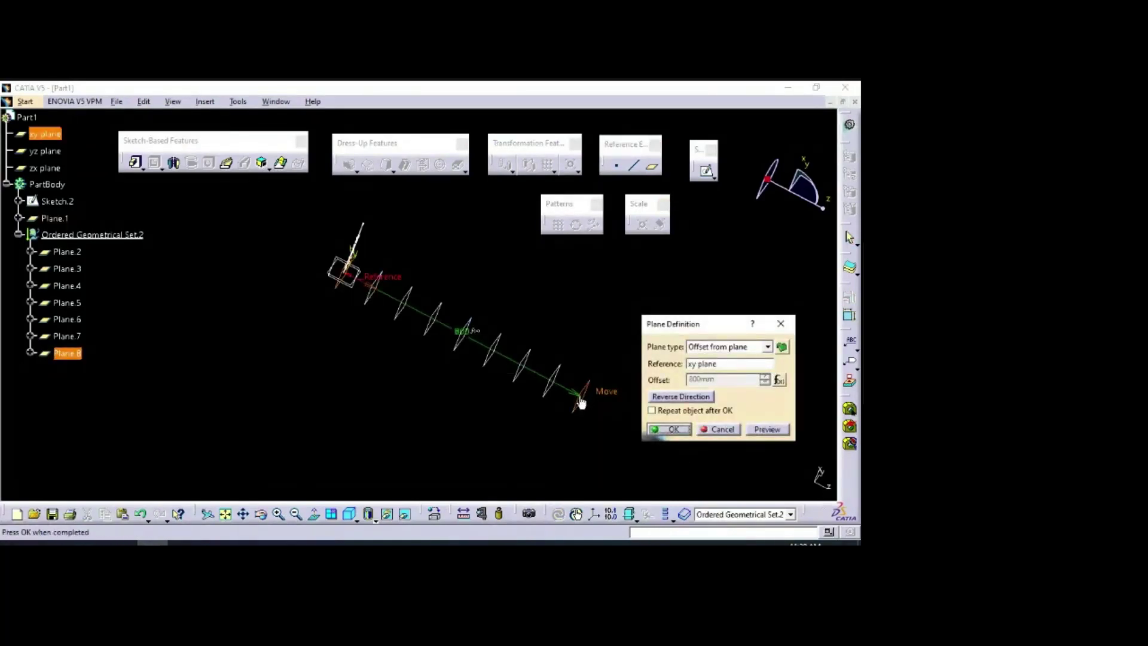
pyautogui.click(779, 380)
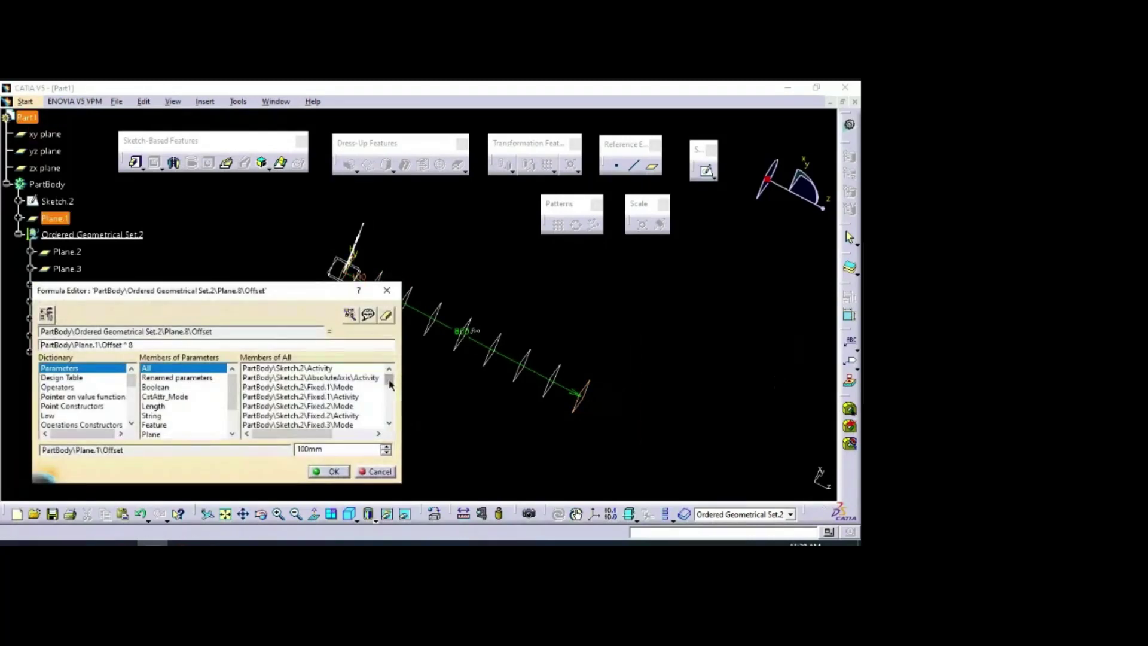
pyautogui.moveTo(390, 383); pyautogui.dragTo(395, 421)
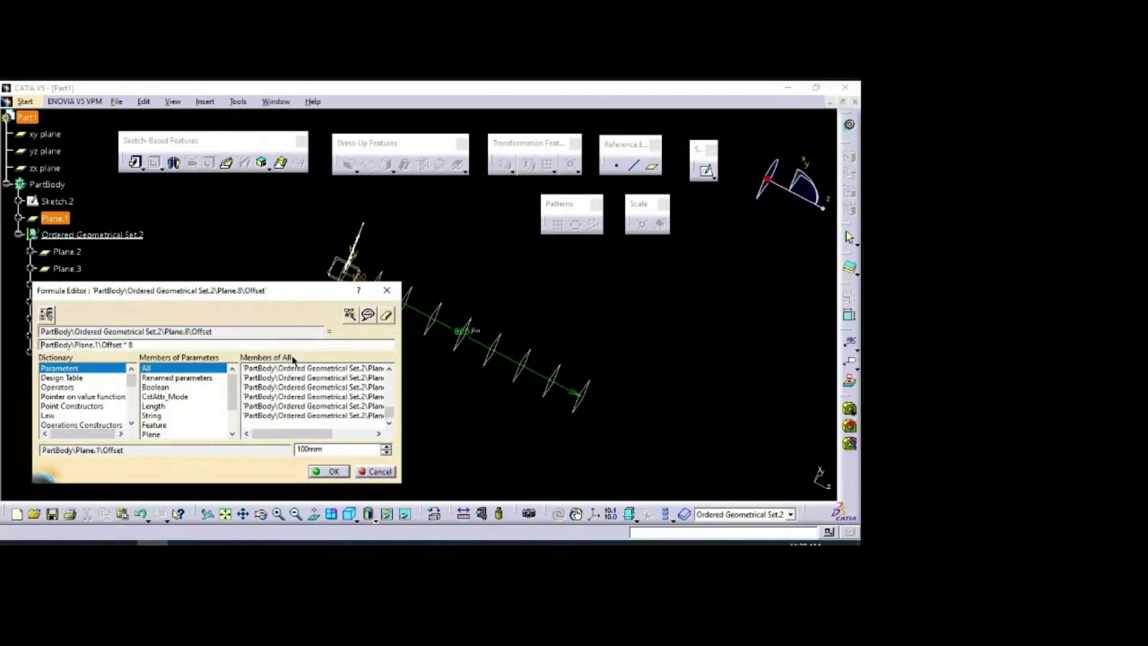
pyautogui.click(289, 416)
pyautogui.moveTo(311, 434); pyautogui.dragTo(352, 438)
pyautogui.moveTo(272, 289); pyautogui.dragTo(365, 271)
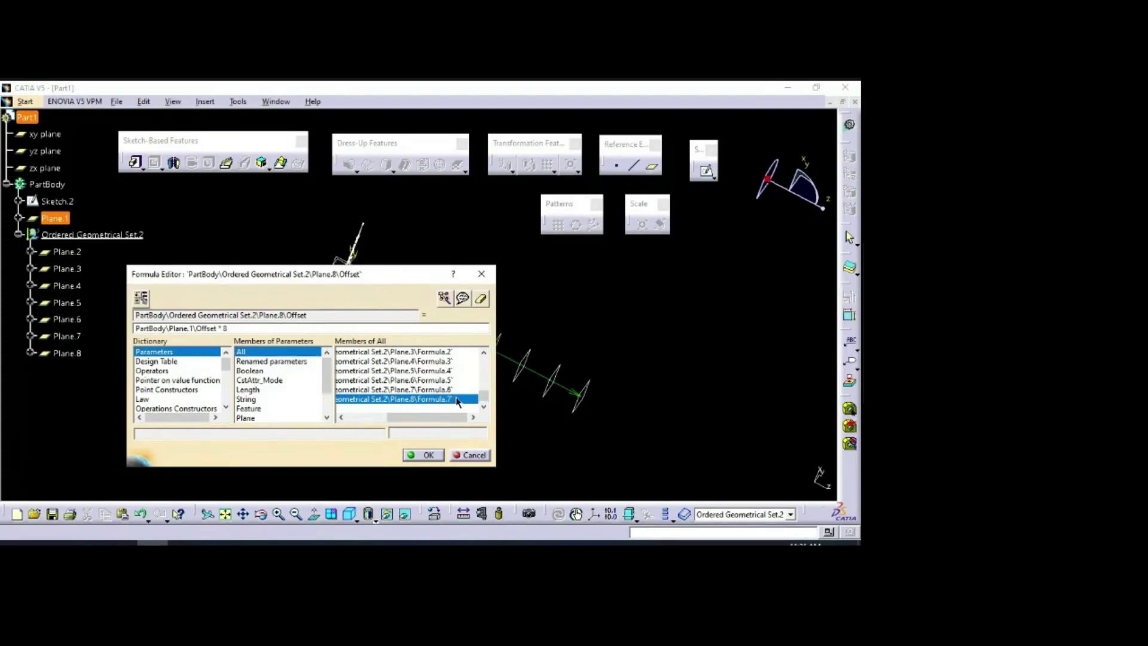
pyautogui.click(482, 299)
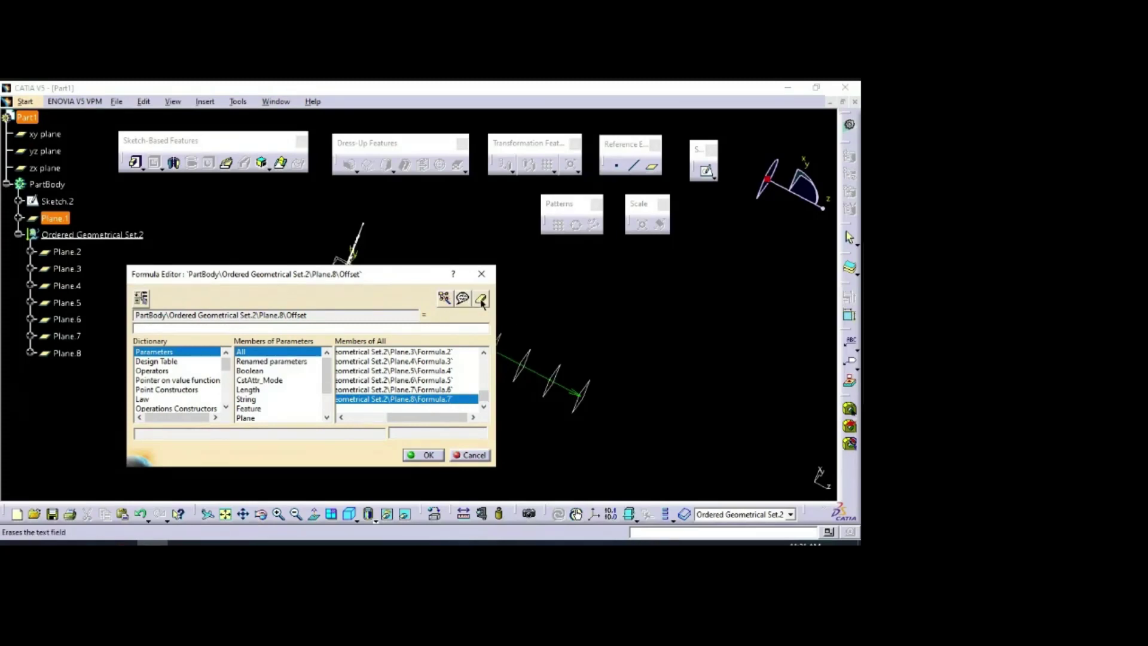
pyautogui.click(428, 456)
# Step: Set the outermost plane's offset from the xy plane to 745 mm and confirm the plane definition
pyautogui.click(721, 379)
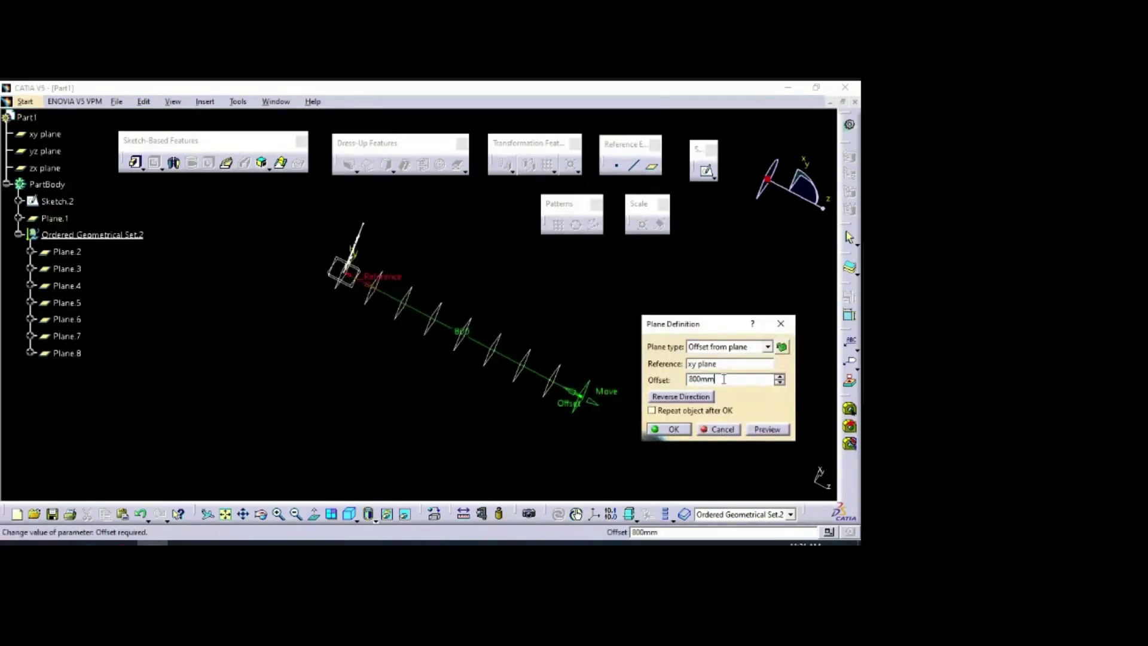
pyautogui.press('Return')
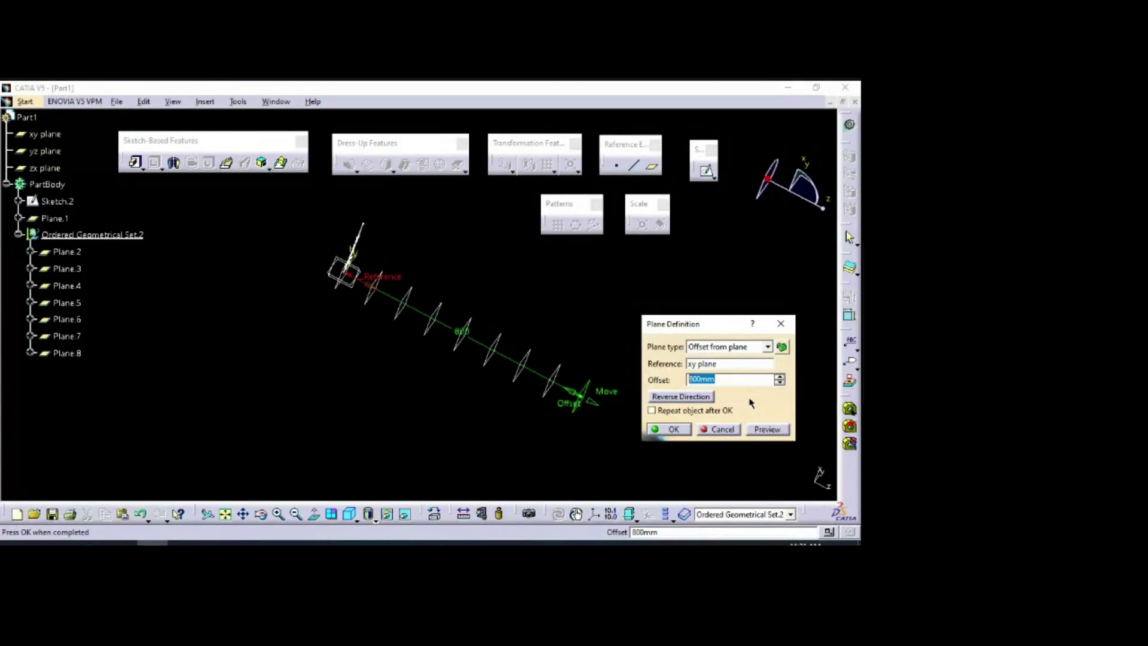
pyautogui.write('745')
pyautogui.press('Return')
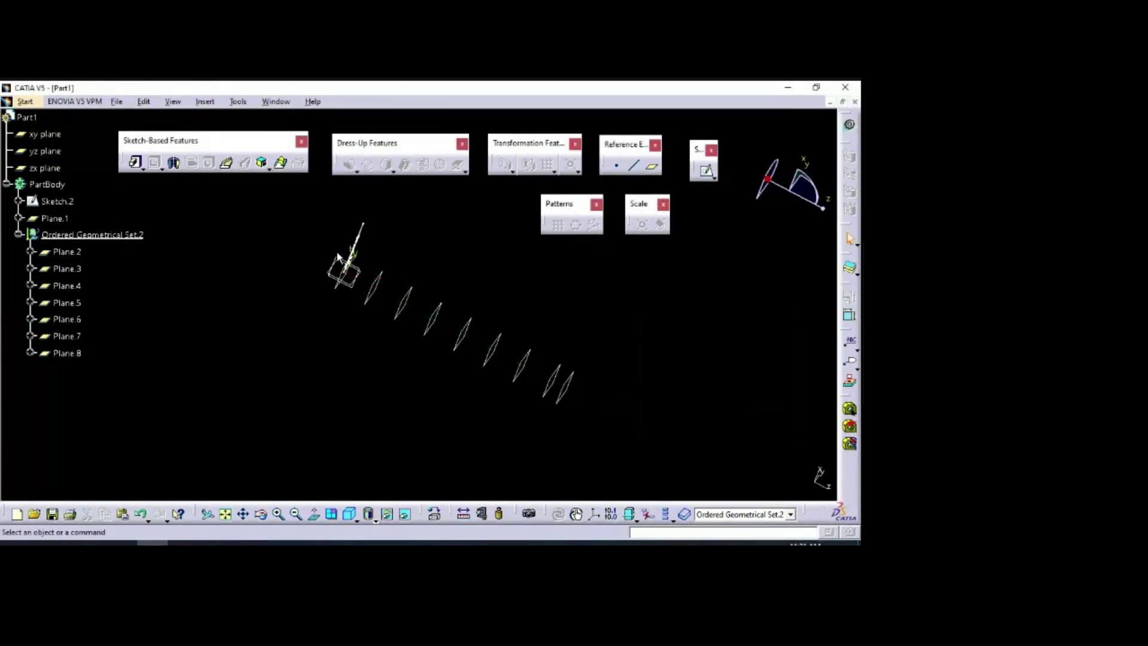
# Step: Copy the root rib sketch, Sketch.2, and clear the selection
pyautogui.moveTo(421, 403)
pyautogui.mouseDown(button='middle')
pyautogui.moveTo(303, 374)
pyautogui.moveTo(317, 347)
pyautogui.mouseUp(button='middle')
pyautogui.rightClick(365, 220)
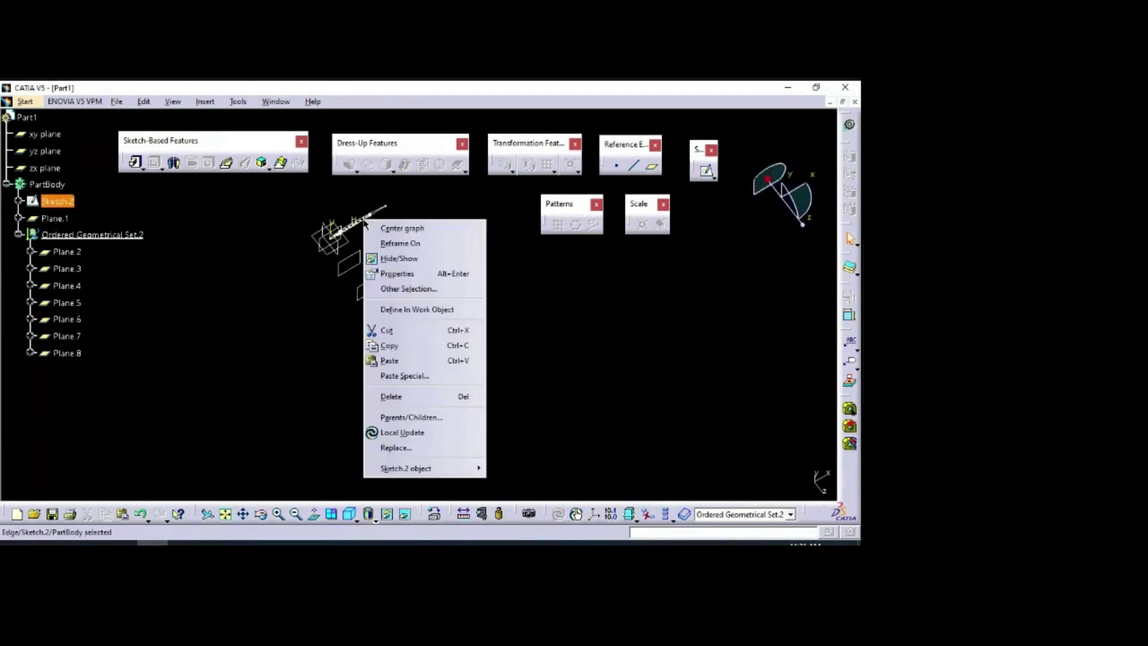
pyautogui.click(411, 348)
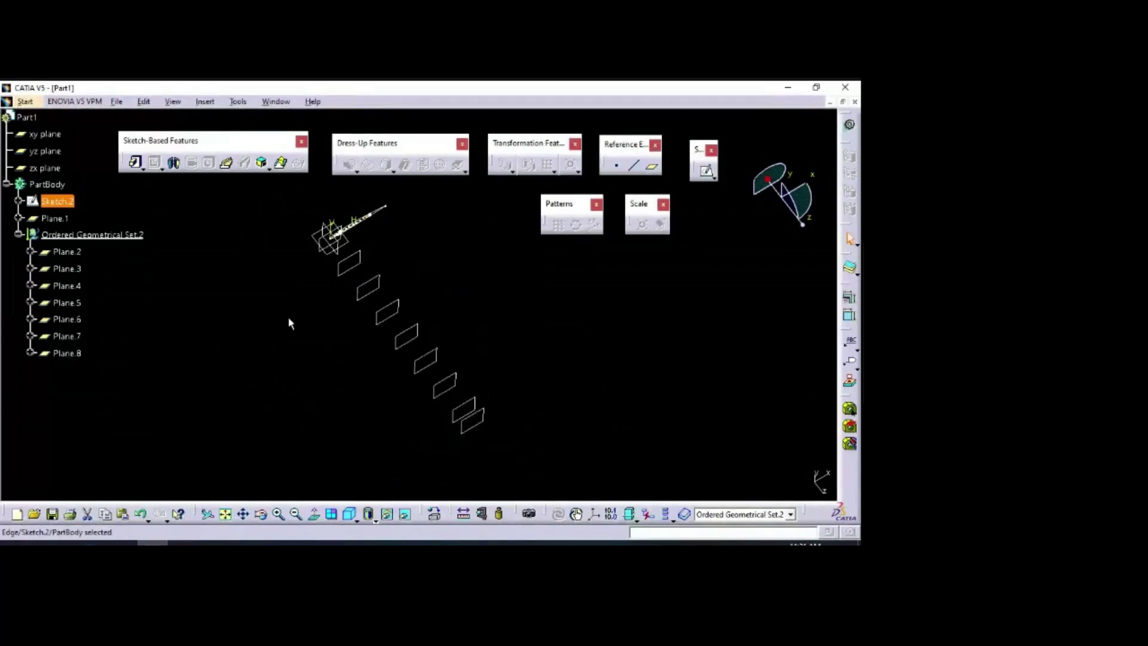
pyautogui.click(546, 340)
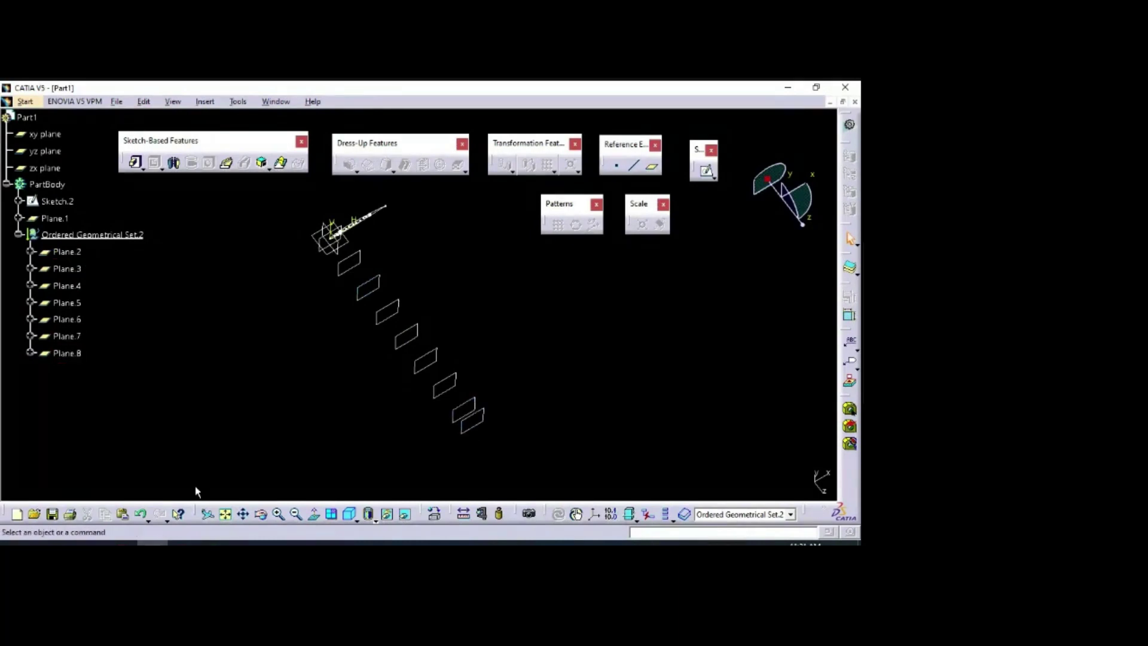
# Step: Check the tip spacing in the PowerPoint drawing, then return to CATIA and correct the outermost plane's offset to match the 55 mm tip spacing
pyautogui.click(184, 543)
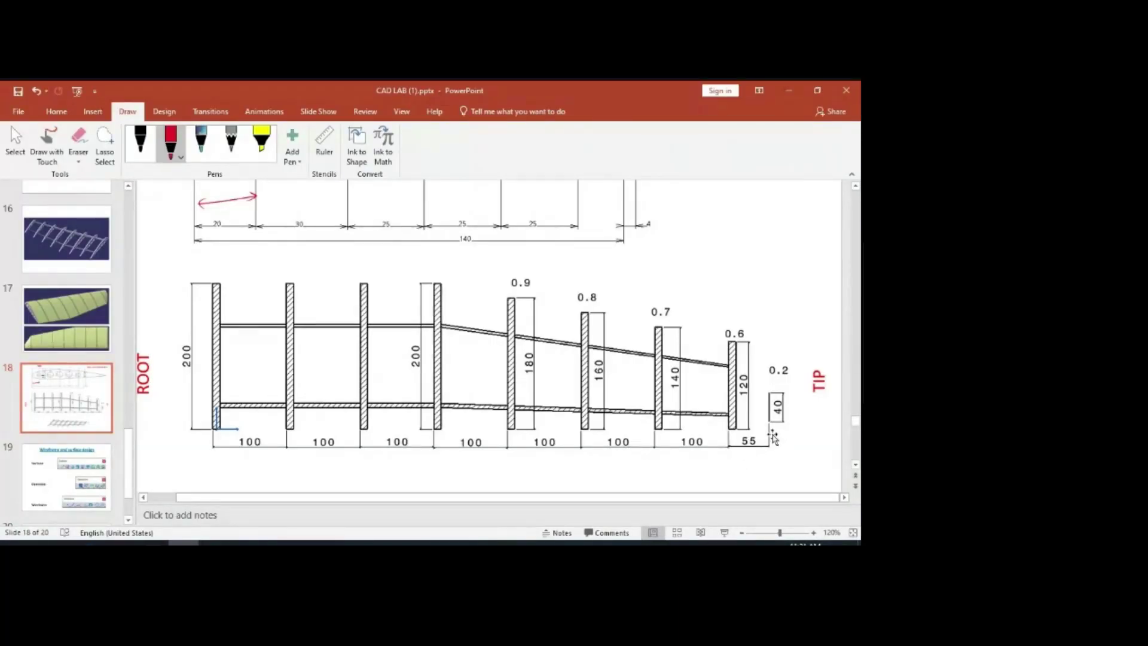
pyautogui.click(788, 90)
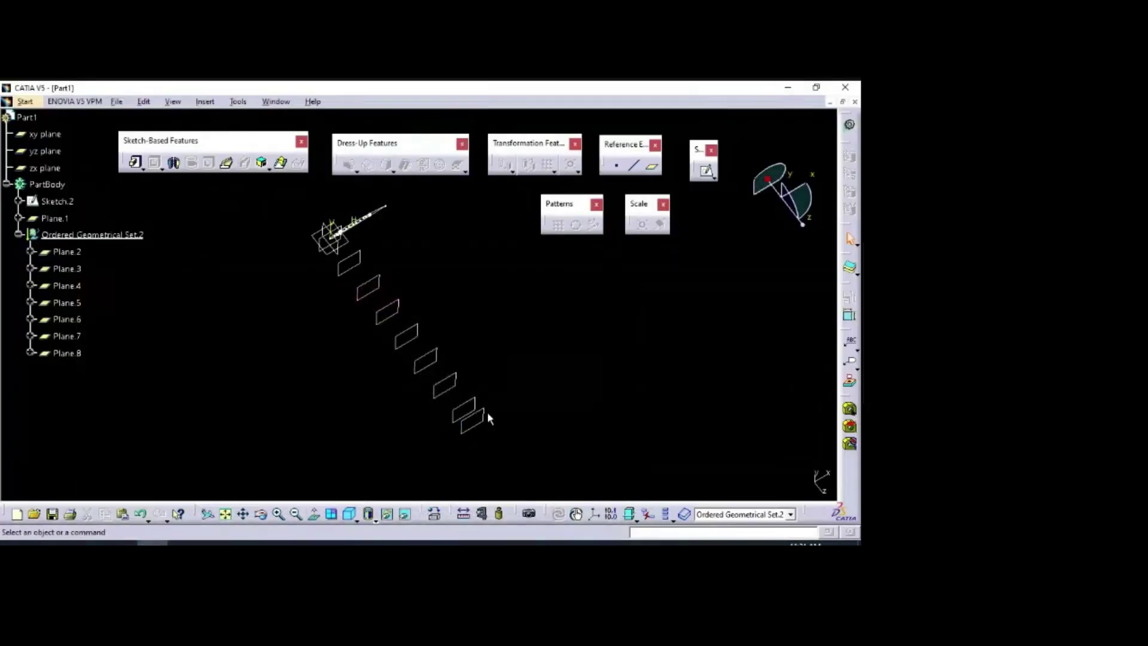
pyautogui.doubleClick(481, 420)
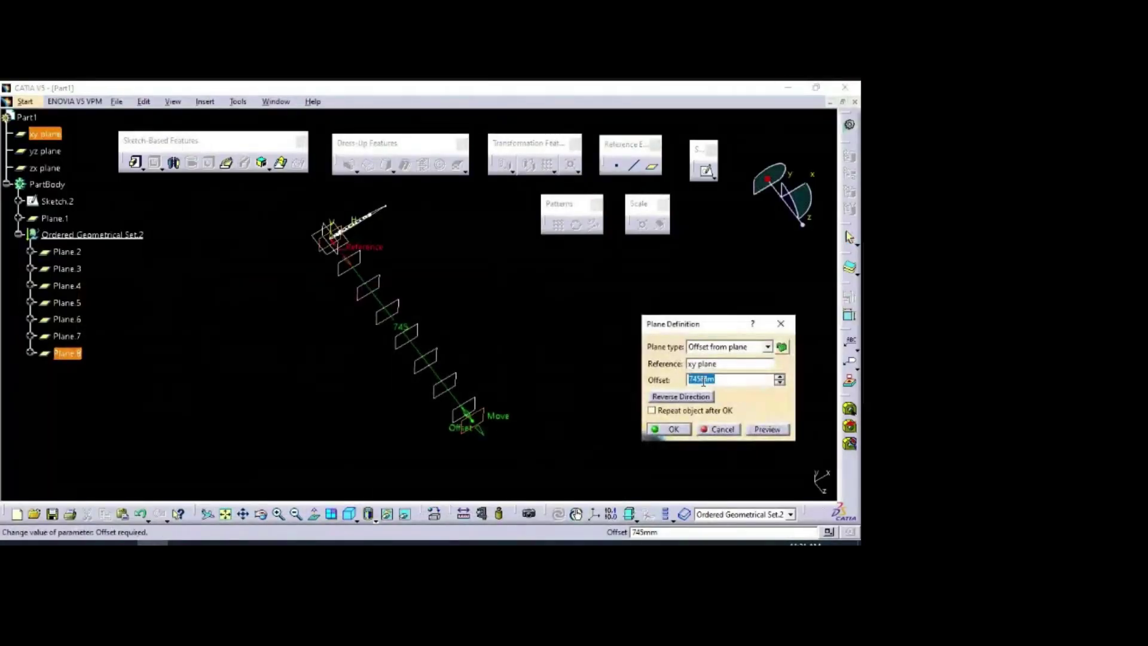
pyautogui.click(703, 380)
pyautogui.press('Return')
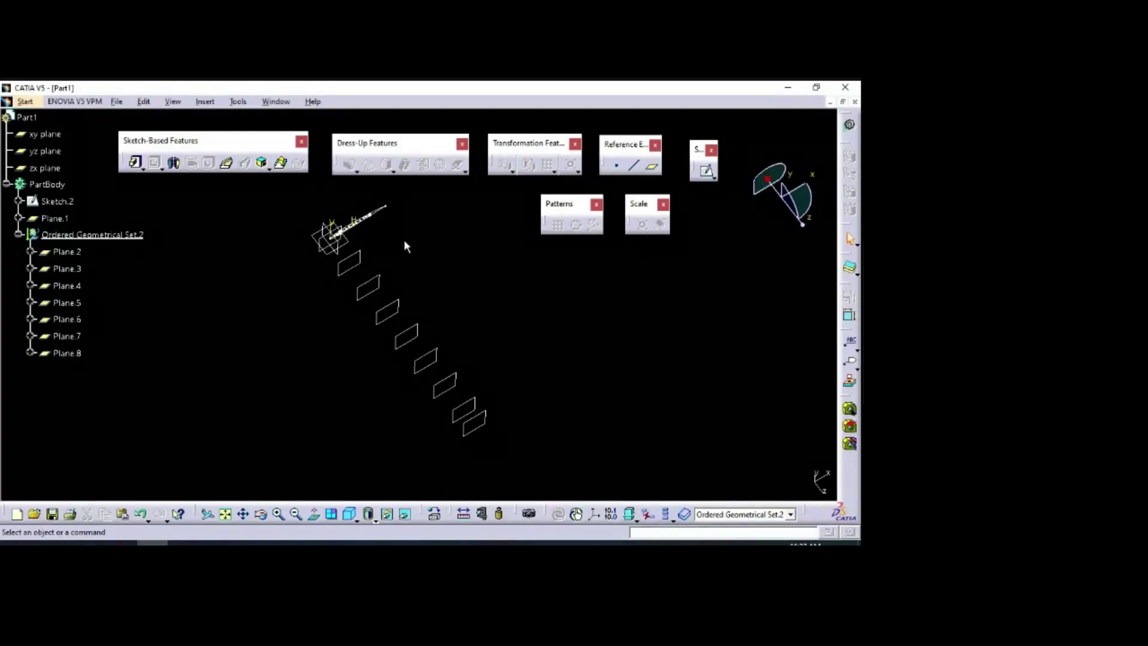
pyautogui.rightClick(364, 222)
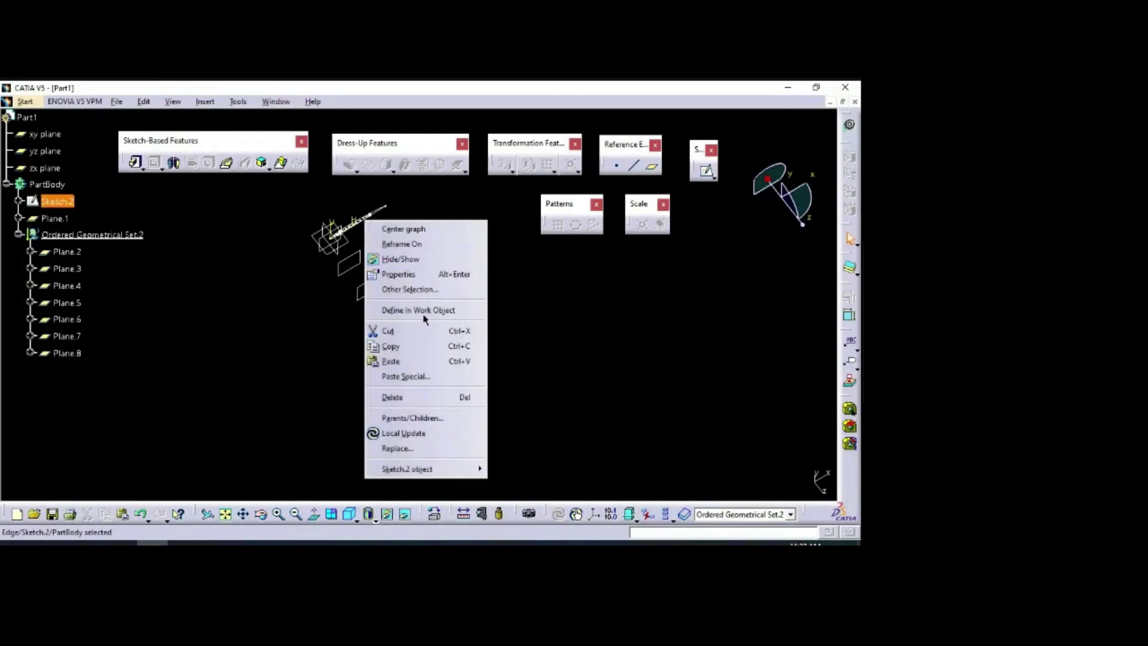
pyautogui.click(209, 334)
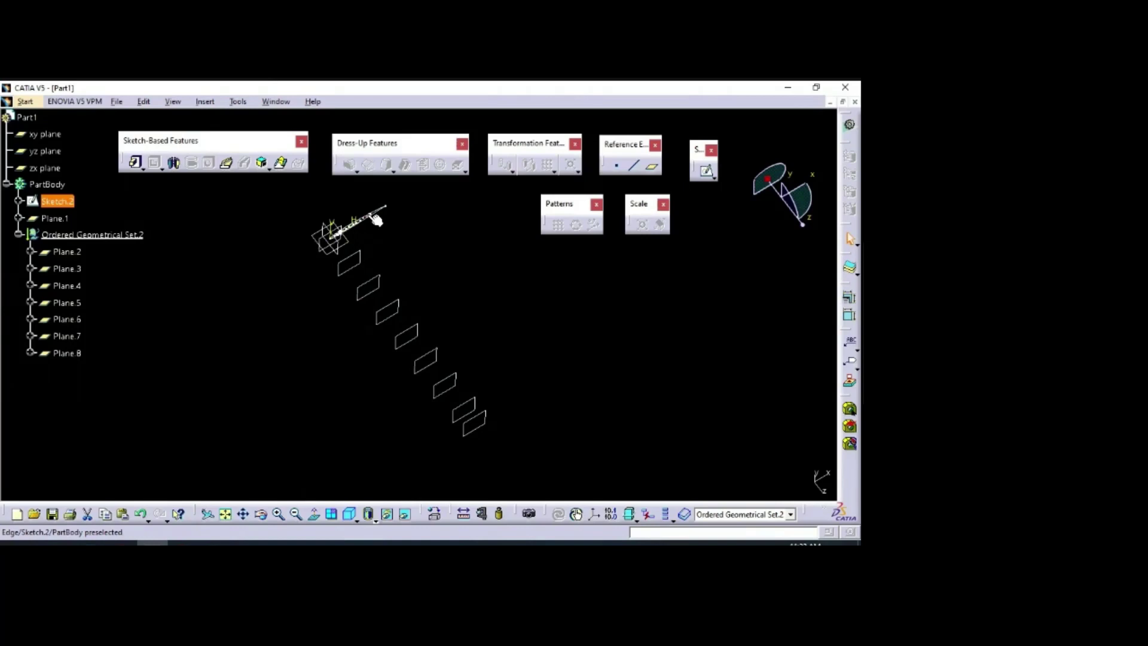
pyautogui.keyDown('ctrl'); pyautogui.click(368, 259); pyautogui.keyUp('ctrl')
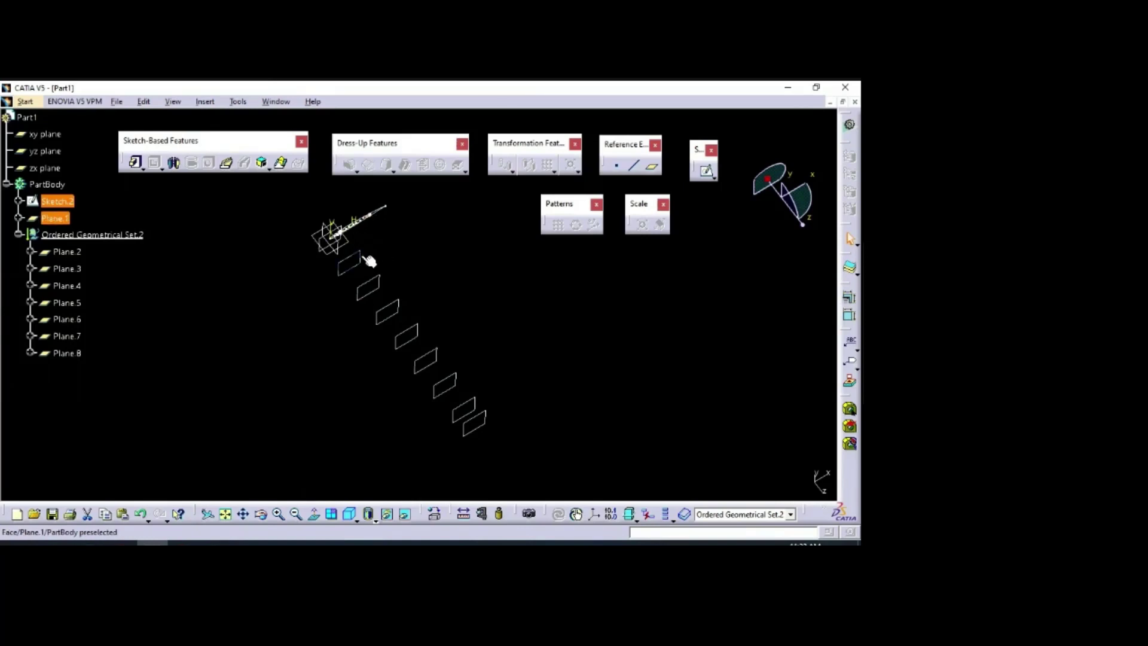
pyautogui.click(367, 259)
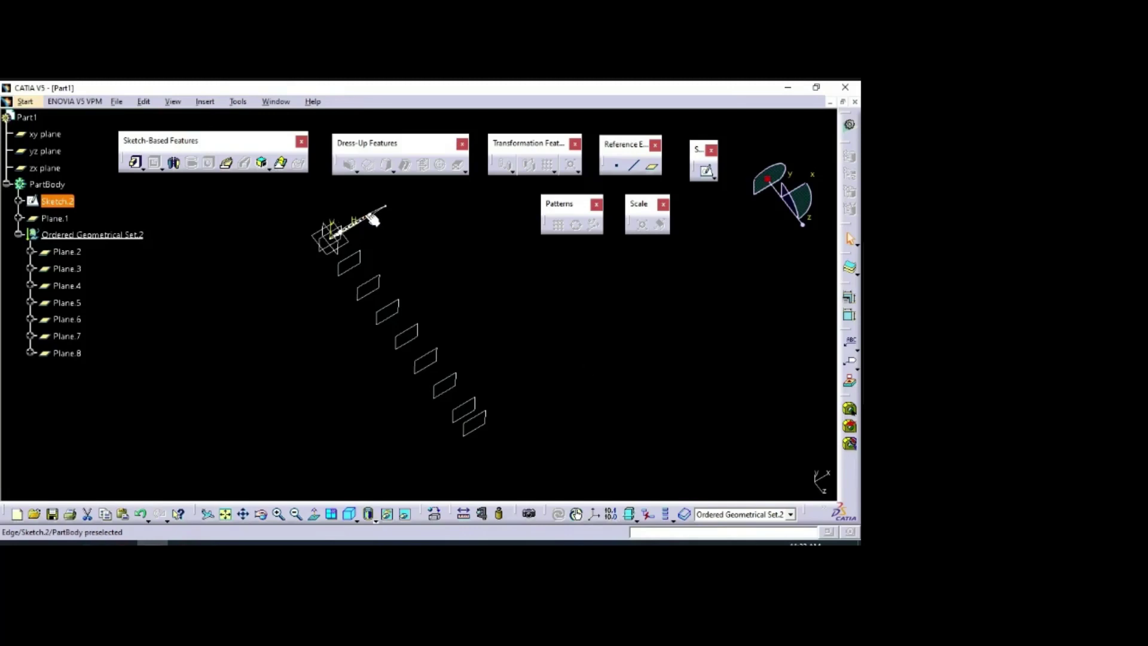
pyautogui.keyDown('ctrl'); pyautogui.click(363, 251); pyautogui.keyUp('ctrl')
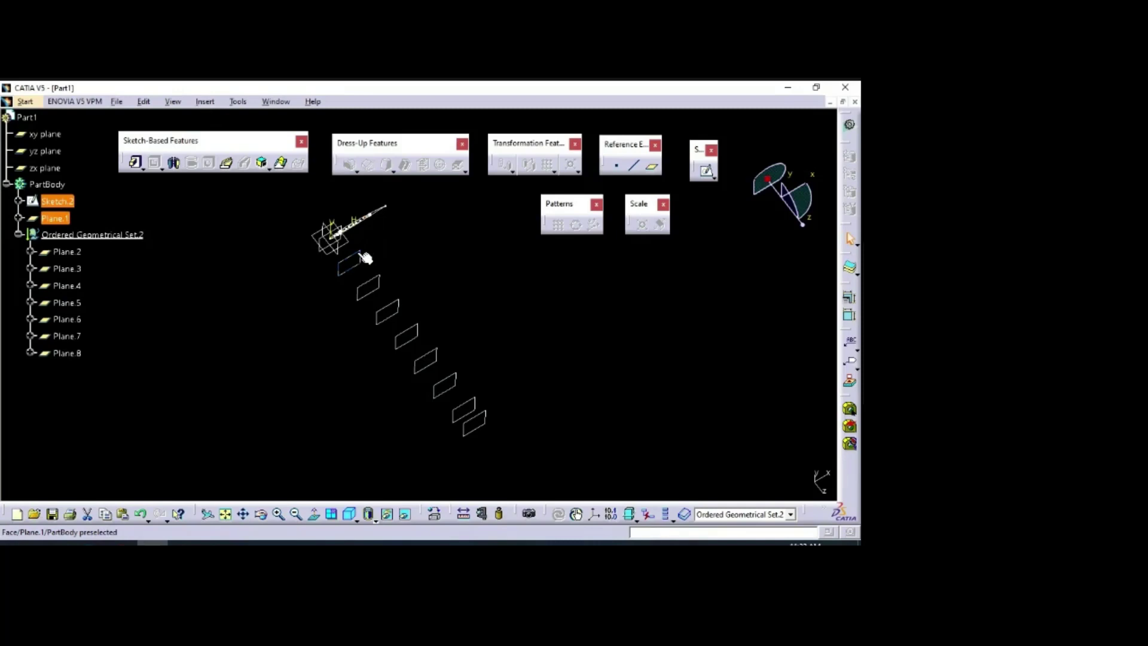
pyautogui.keyDown('ctrl'); pyautogui.click(363, 257); pyautogui.keyUp('ctrl')
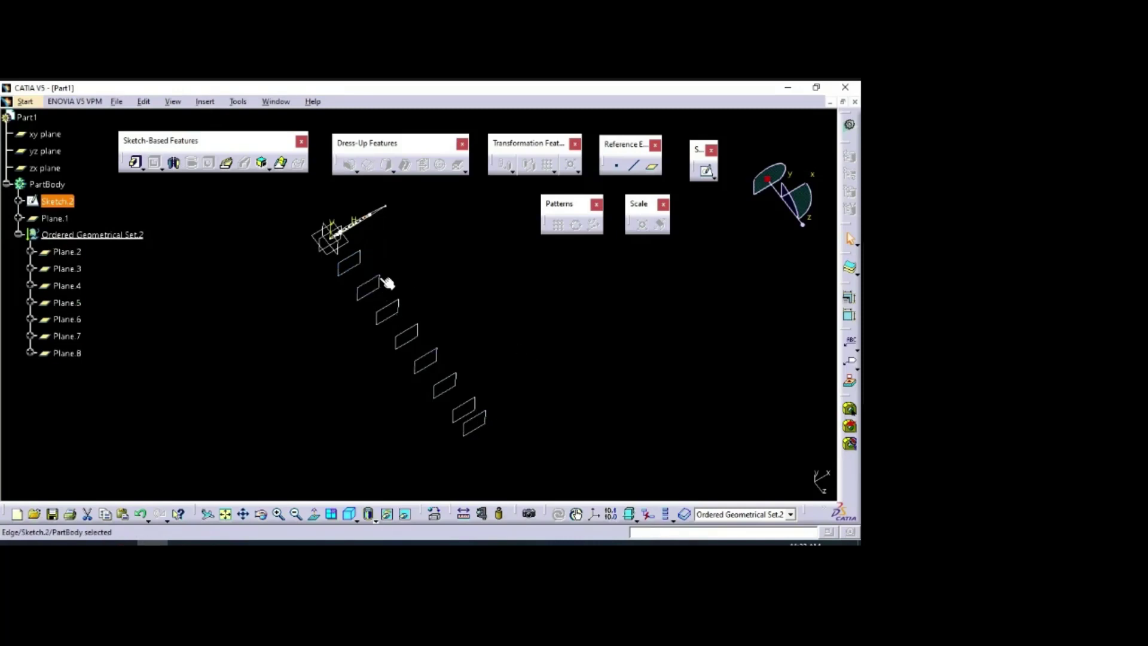
pyautogui.click(485, 298)
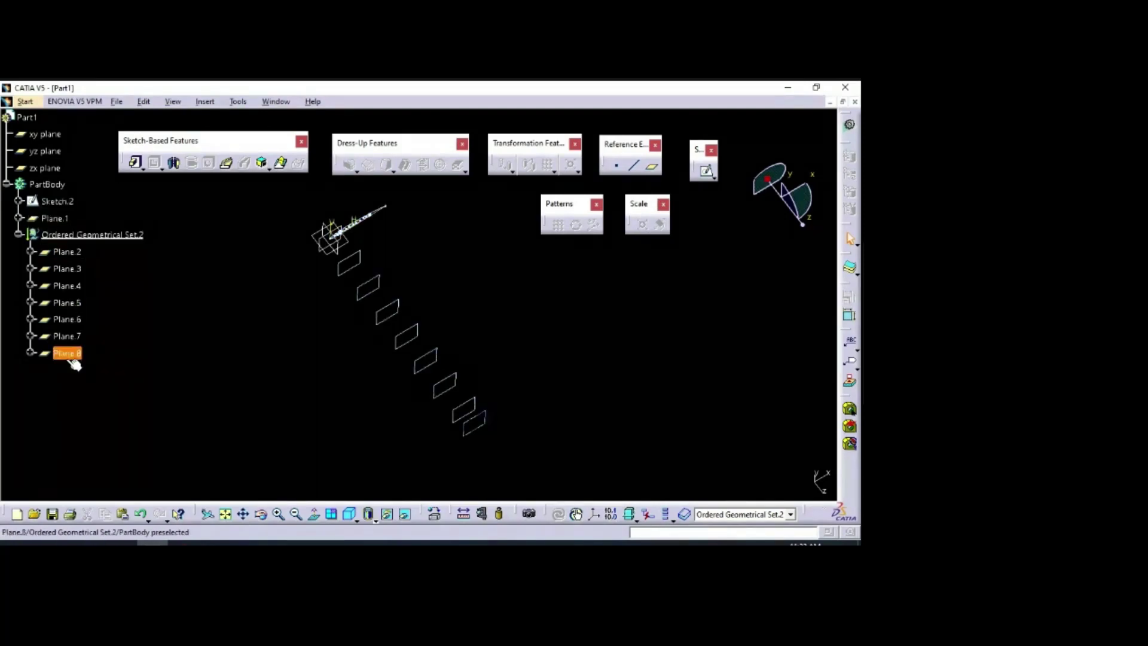
# Step: Copy the root rib sketch, Sketch.2, and paste it onto the first offset plane, Plane.1
pyautogui.rightClick(56, 204)
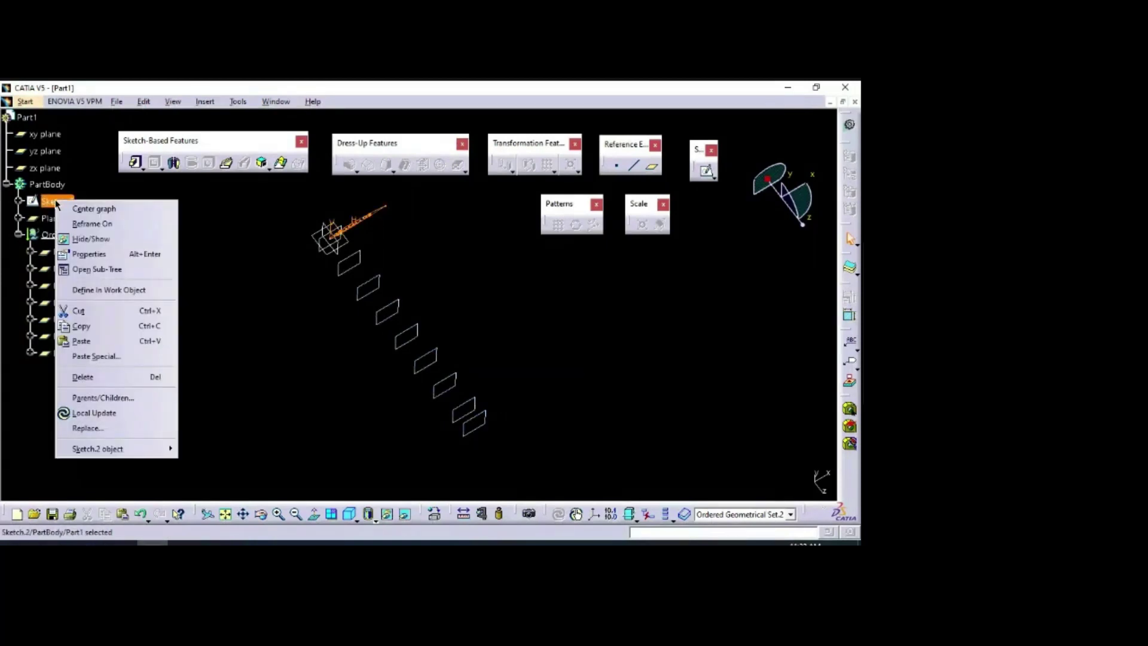
pyautogui.click(105, 327)
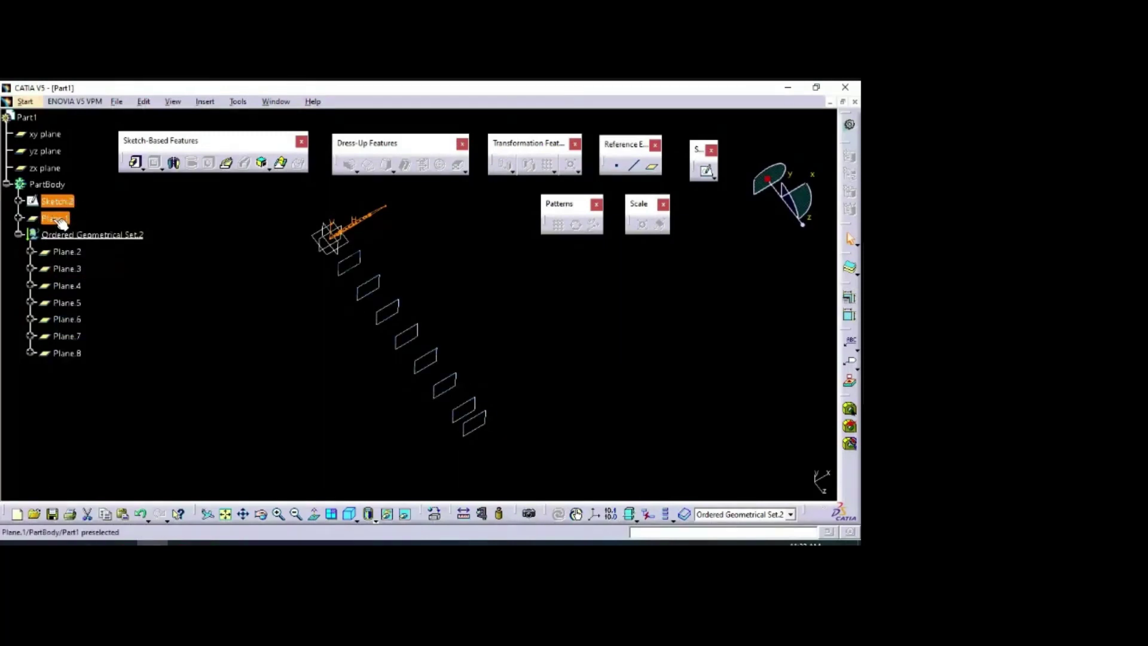
pyautogui.rightClick(59, 220)
pyautogui.click(106, 362)
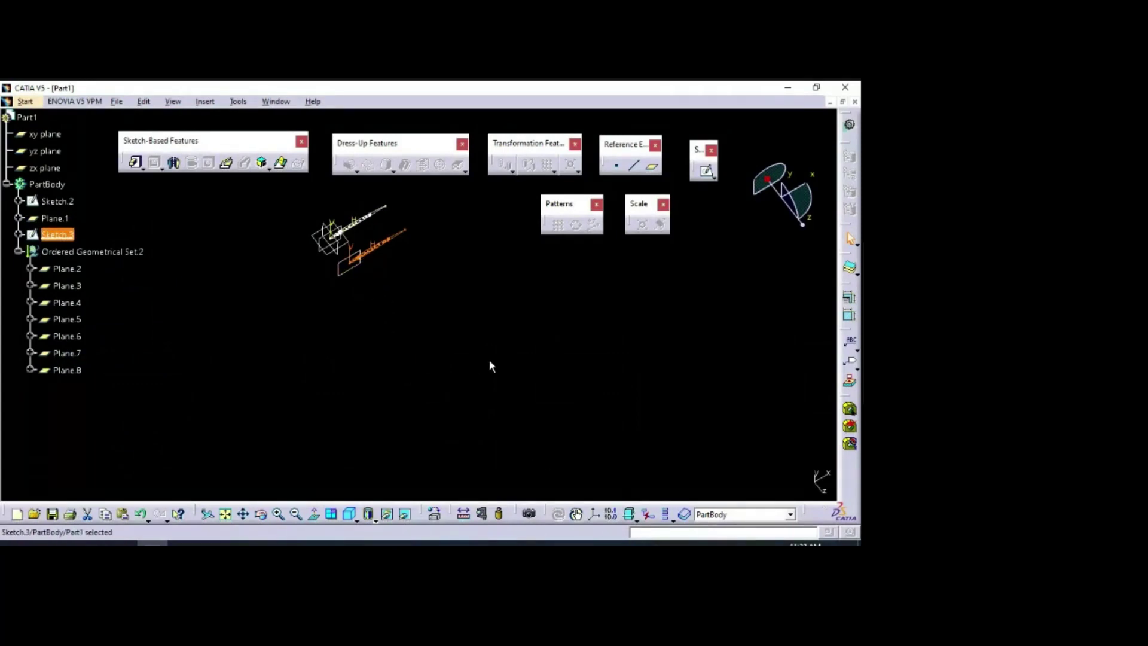
# Step: Paste the copied rib sketch onto each remaining offset plane, Plane.2 through Plane.8, and clear the selection
pyautogui.rightClick(66, 269)
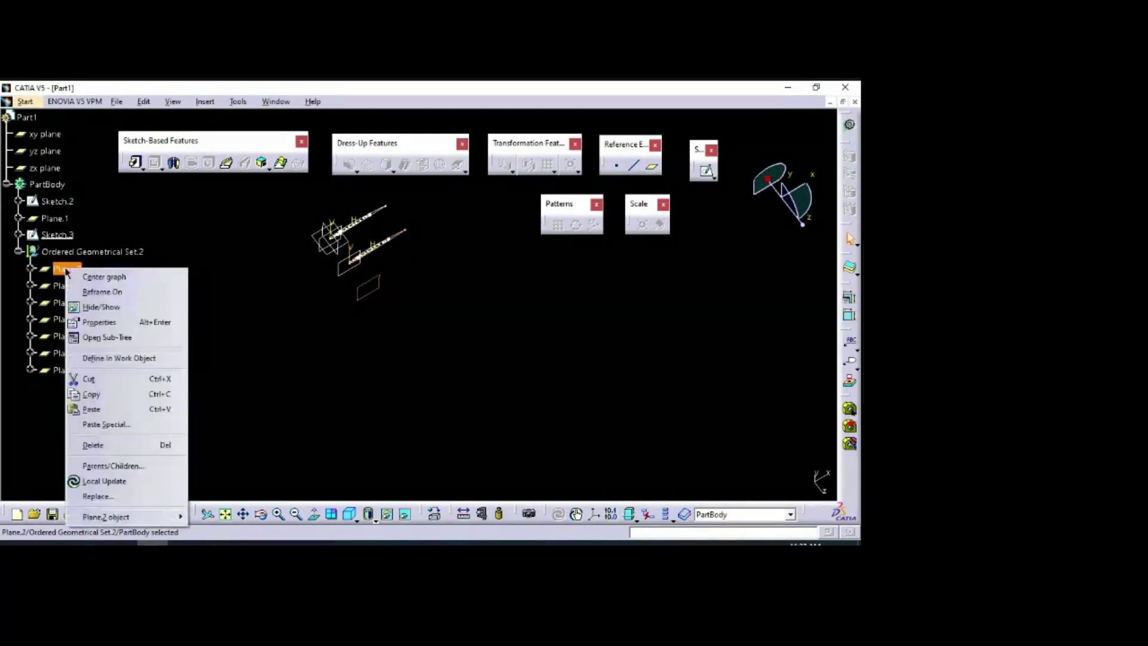
pyautogui.click(116, 410)
pyautogui.rightClick(67, 285)
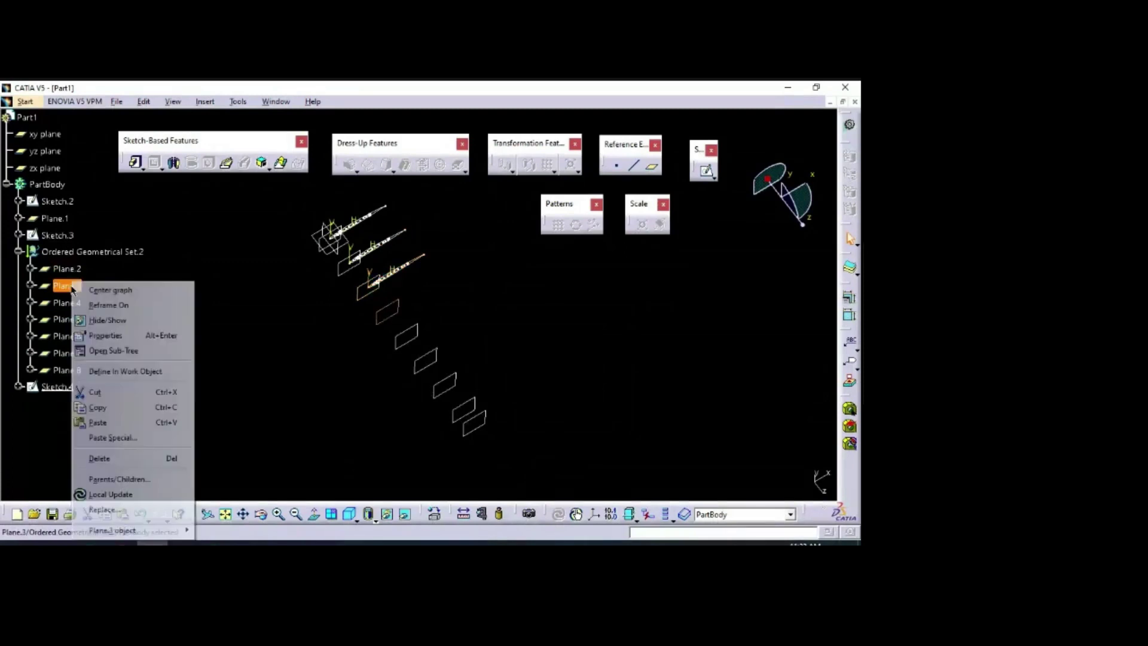
pyautogui.click(121, 418)
pyautogui.rightClick(66, 303)
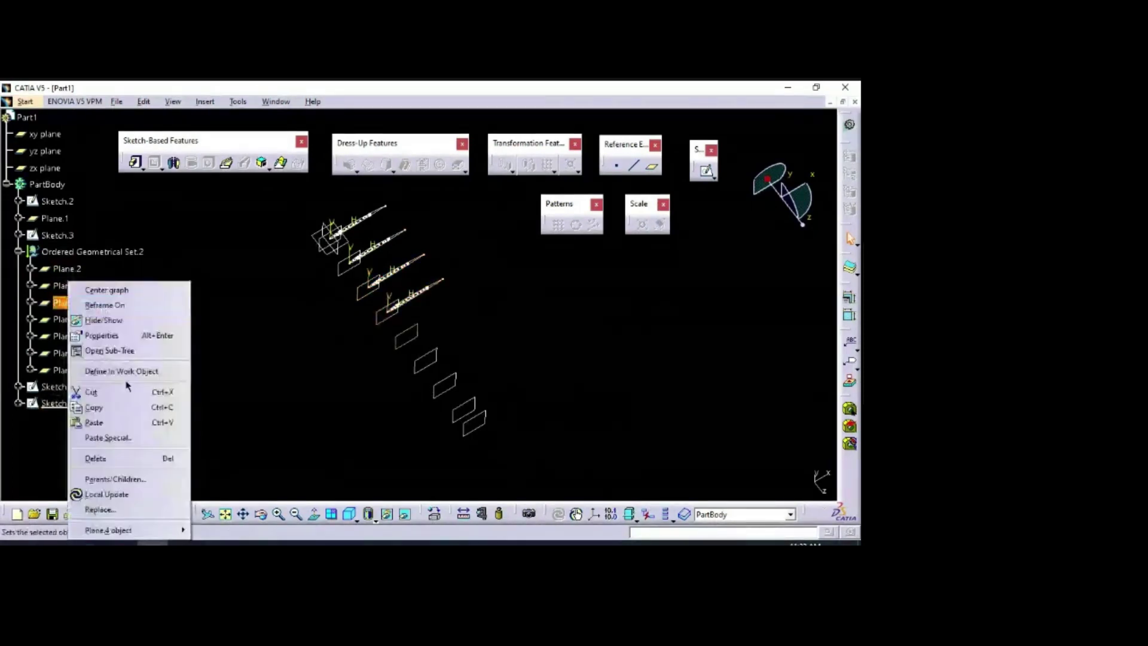
pyautogui.click(128, 420)
pyautogui.rightClick(66, 319)
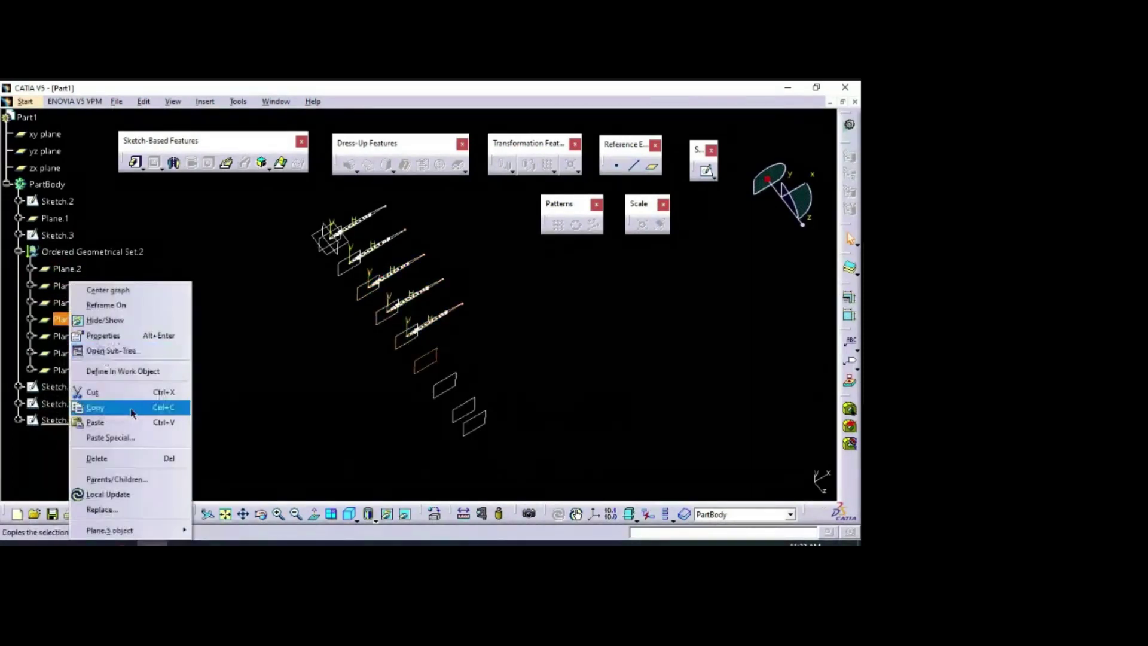
pyautogui.click(122, 419)
pyautogui.rightClick(82, 338)
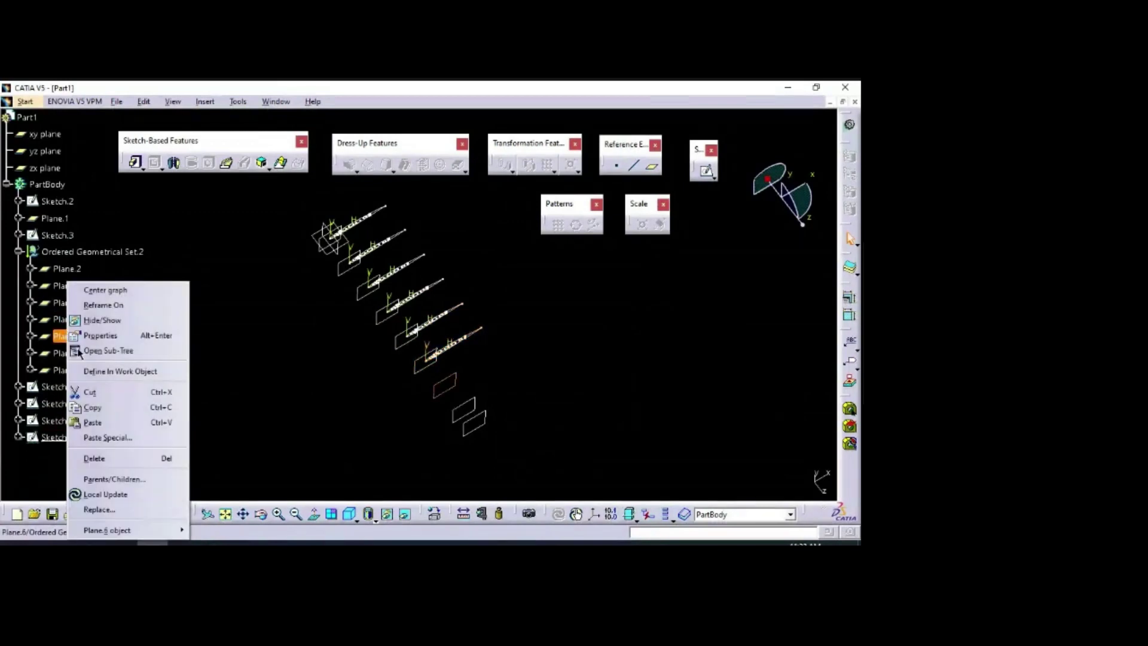
pyautogui.click(122, 420)
pyautogui.rightClick(71, 352)
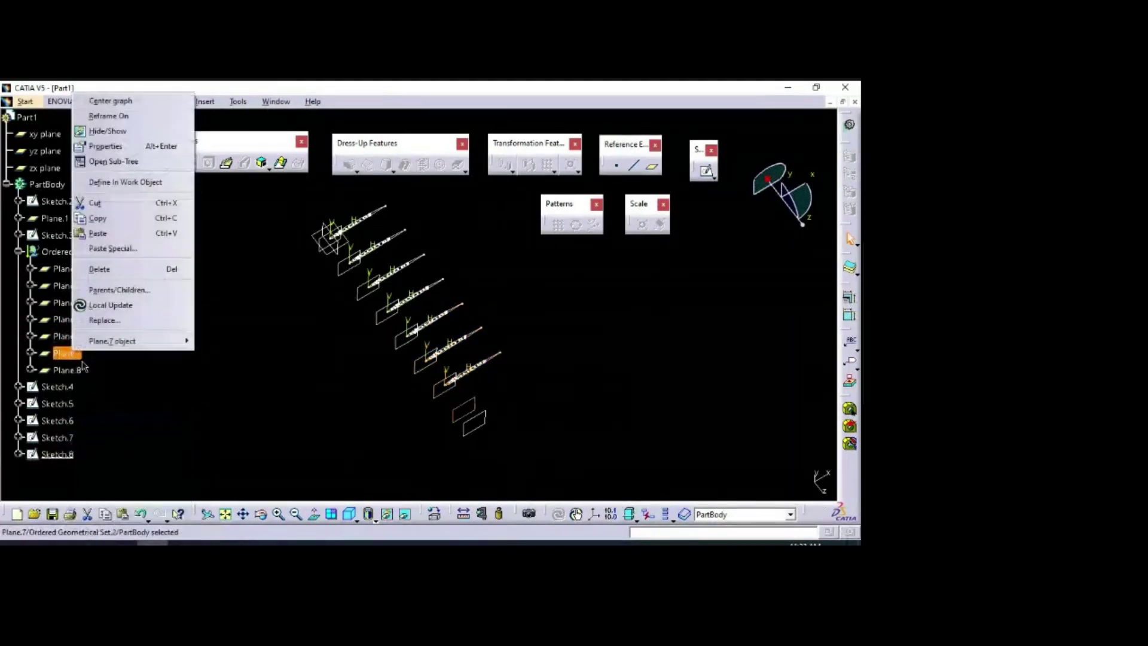
pyautogui.click(121, 239)
pyautogui.rightClick(67, 370)
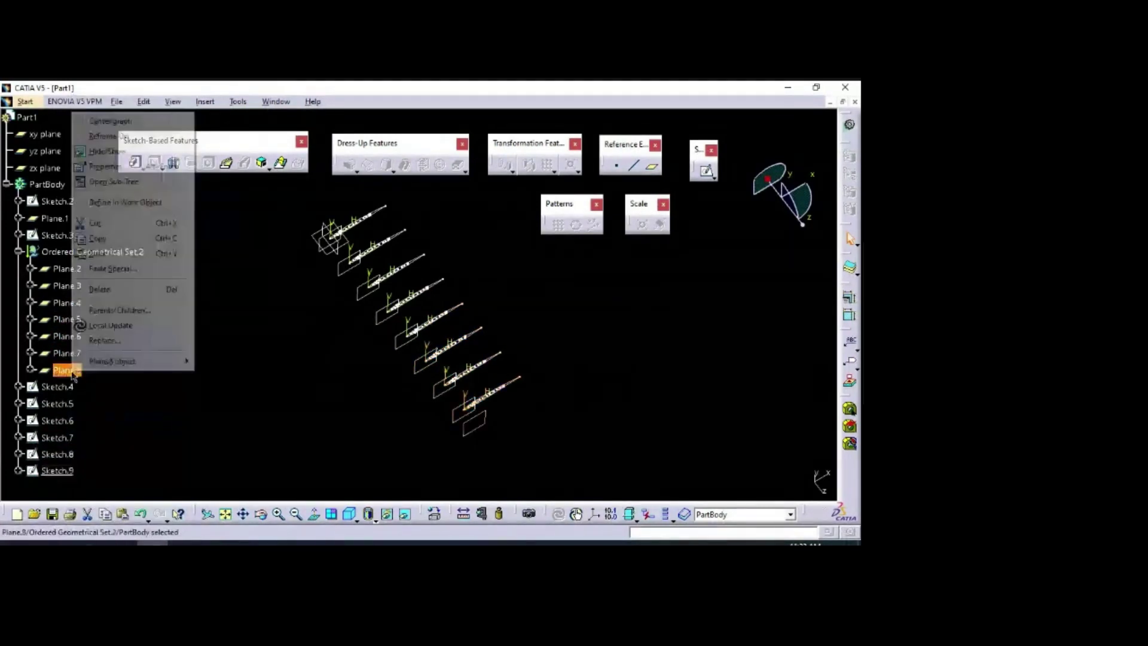
pyautogui.click(114, 253)
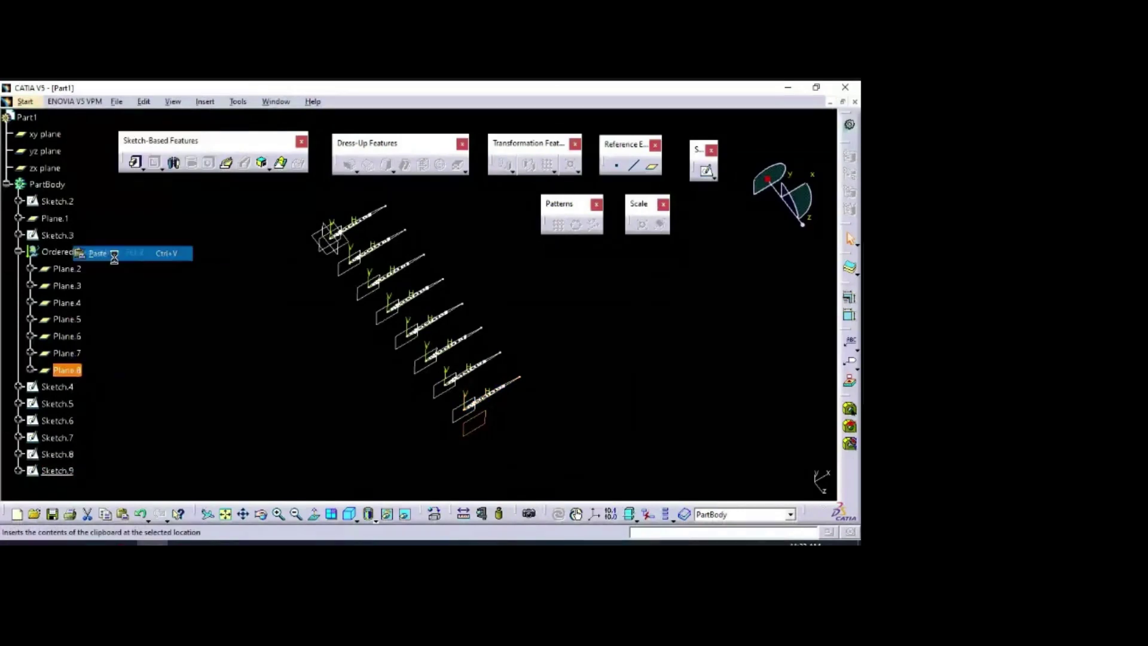
pyautogui.click(182, 348)
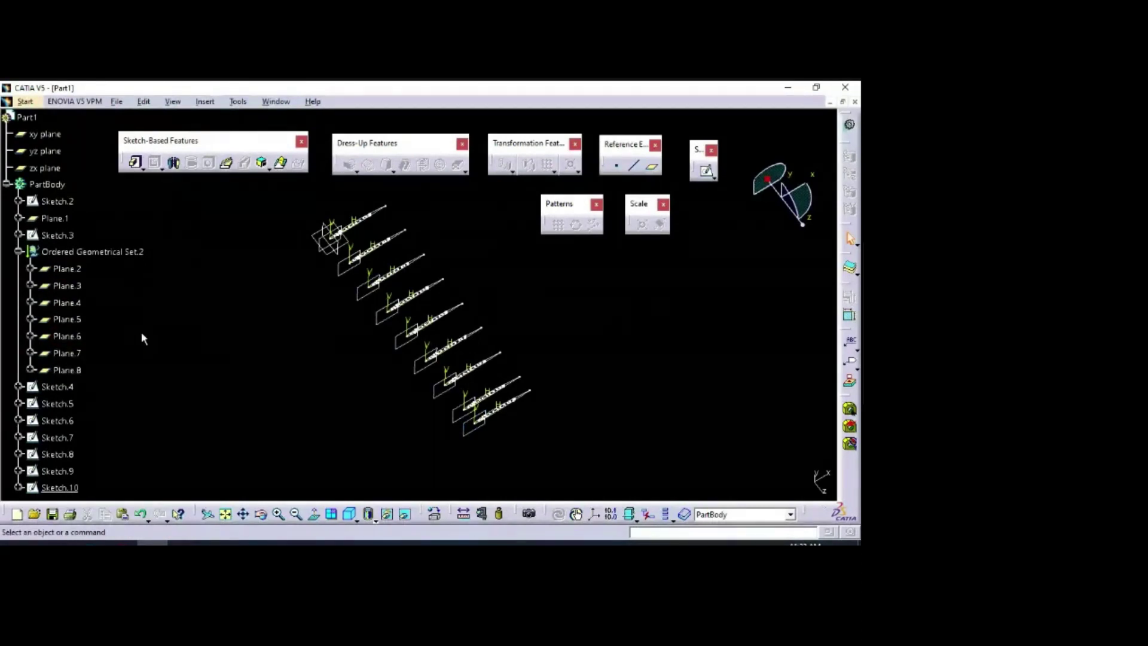
# Step: Open the rib sketch on Plane.4, Sketch.6, for editing and select all of its geometry and dimensions
pyautogui.moveTo(311, 359)
pyautogui.mouseDown(button='middle')
pyautogui.moveTo(300, 333)
pyautogui.moveTo(418, 333)
pyautogui.moveTo(333, 329)
pyautogui.moveTo(264, 400)
pyautogui.moveTo(289, 352)
pyautogui.mouseUp(button='middle')
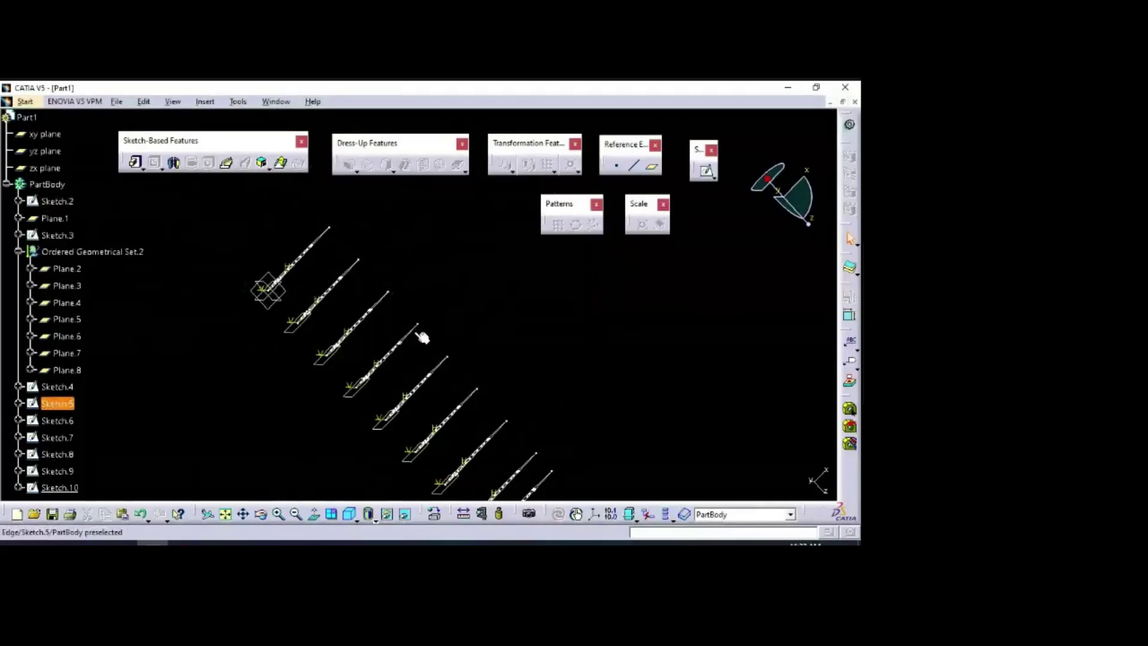
pyautogui.moveTo(423, 335); pyautogui.dragTo(362, 236, button='middle')
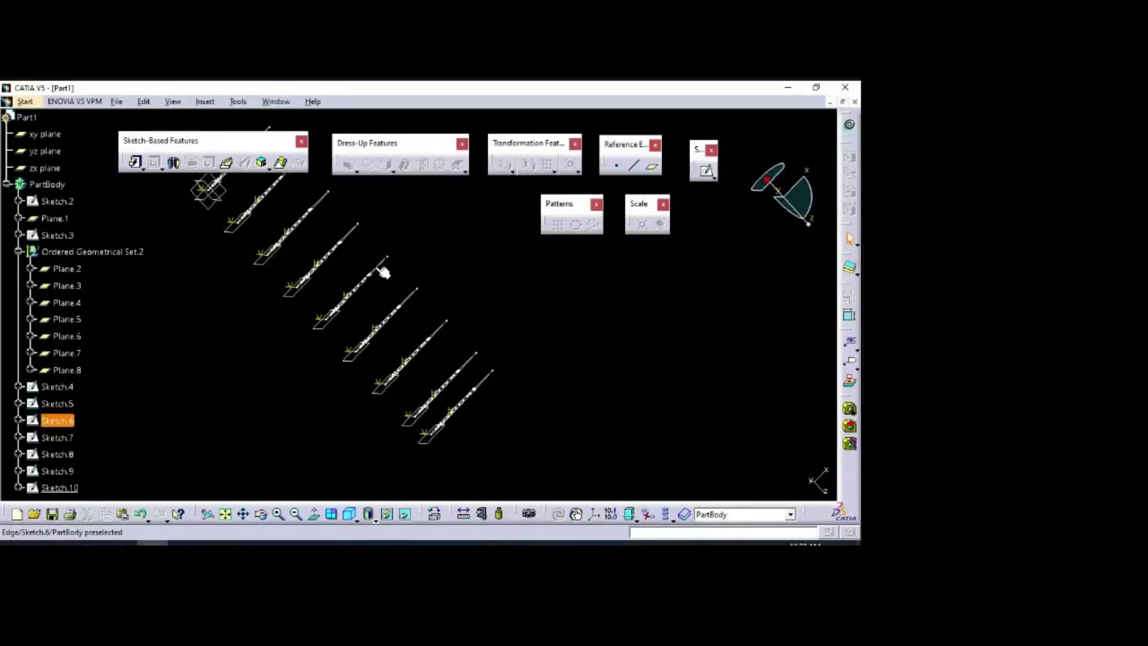
pyautogui.doubleClick(382, 270)
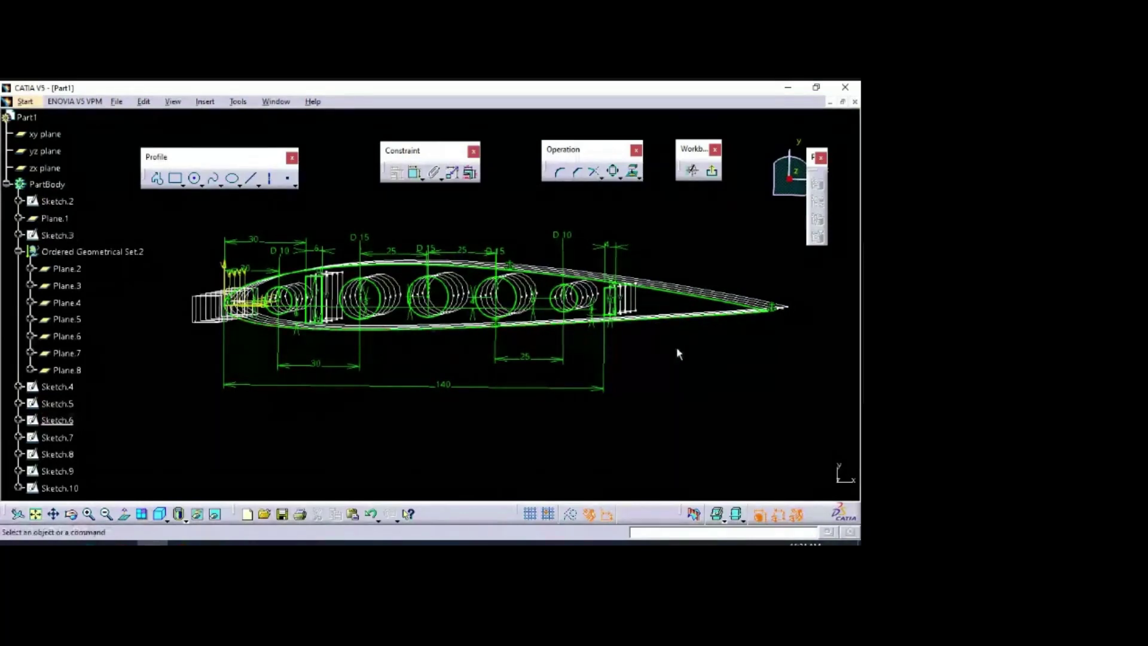
pyautogui.keyDown('ctrl'); pyautogui.moveTo(665, 230); pyautogui.dragTo(662, 292, button='middle'); pyautogui.keyUp('ctrl')
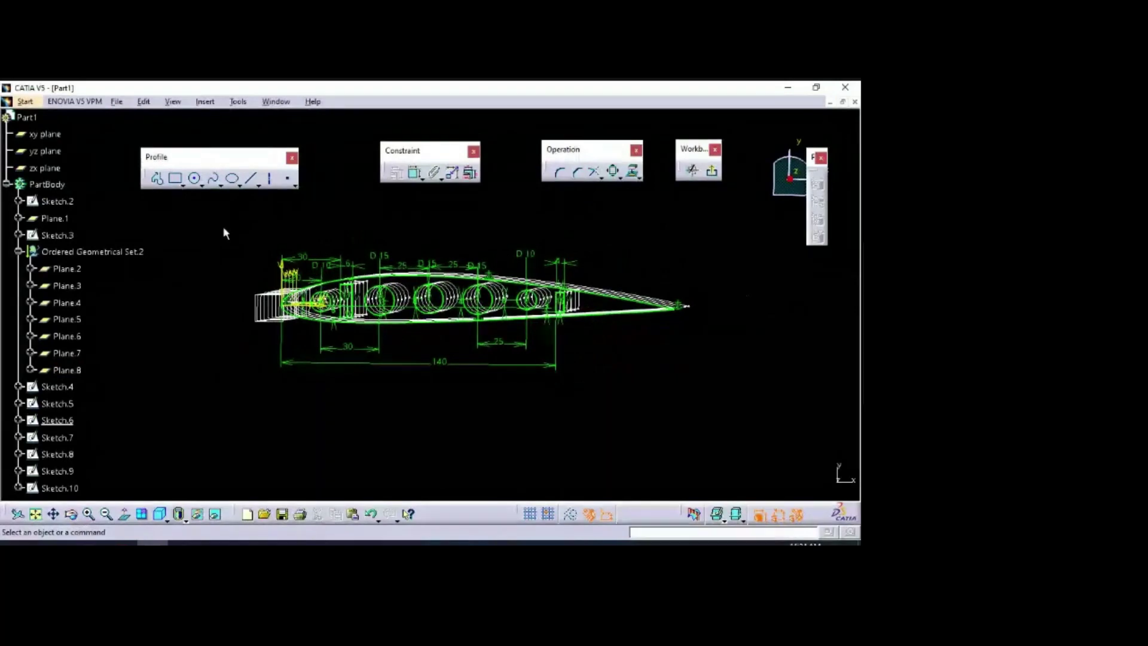
pyautogui.moveTo(218, 225)
pyautogui.mouseDown()
pyautogui.moveTo(397, 321)
pyautogui.moveTo(626, 384)
pyautogui.mouseUp()
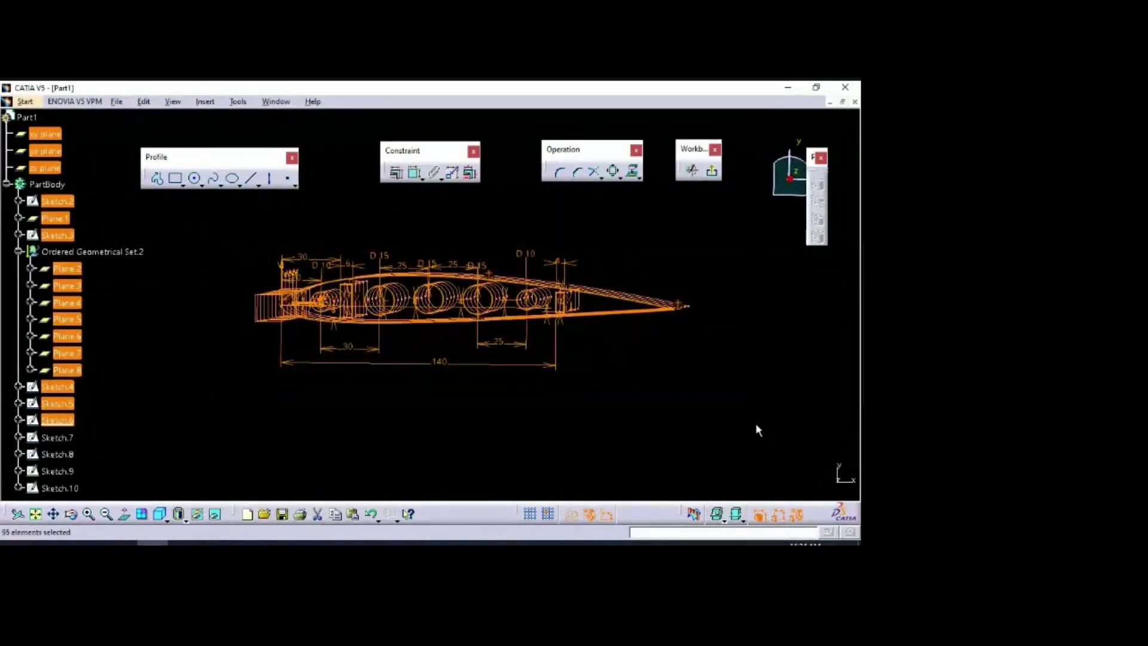
# Step: Start the Scale operation on the selected rib profile, using the sketch origin as scaling center and turning off Duplicate mode
pyautogui.click(613, 171)
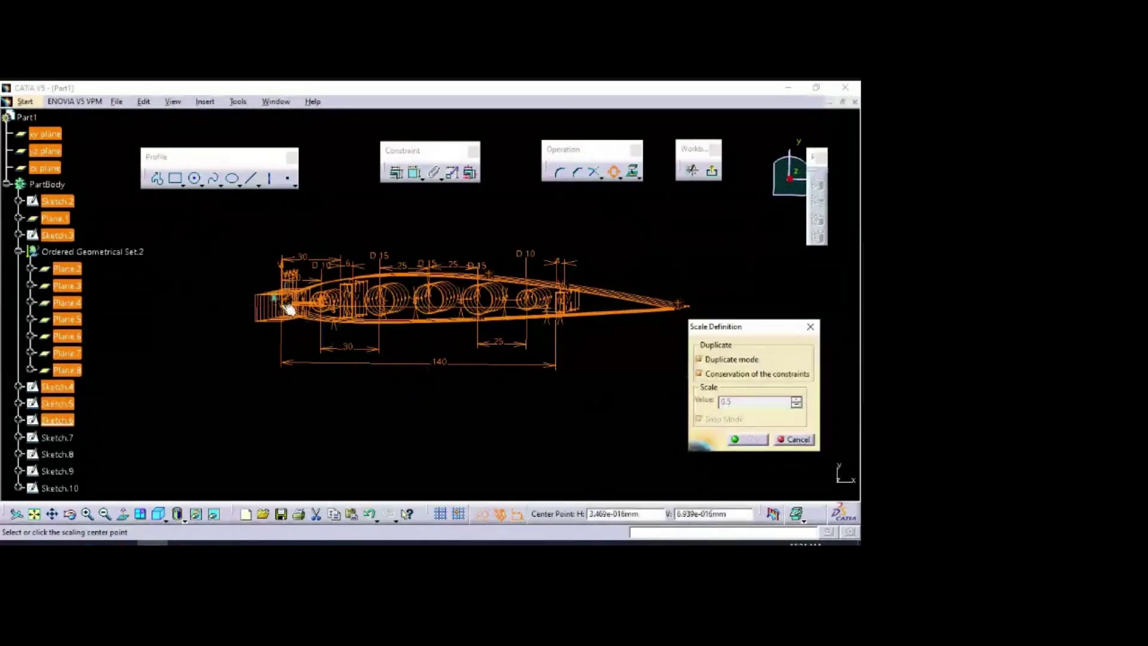
pyautogui.click(289, 307)
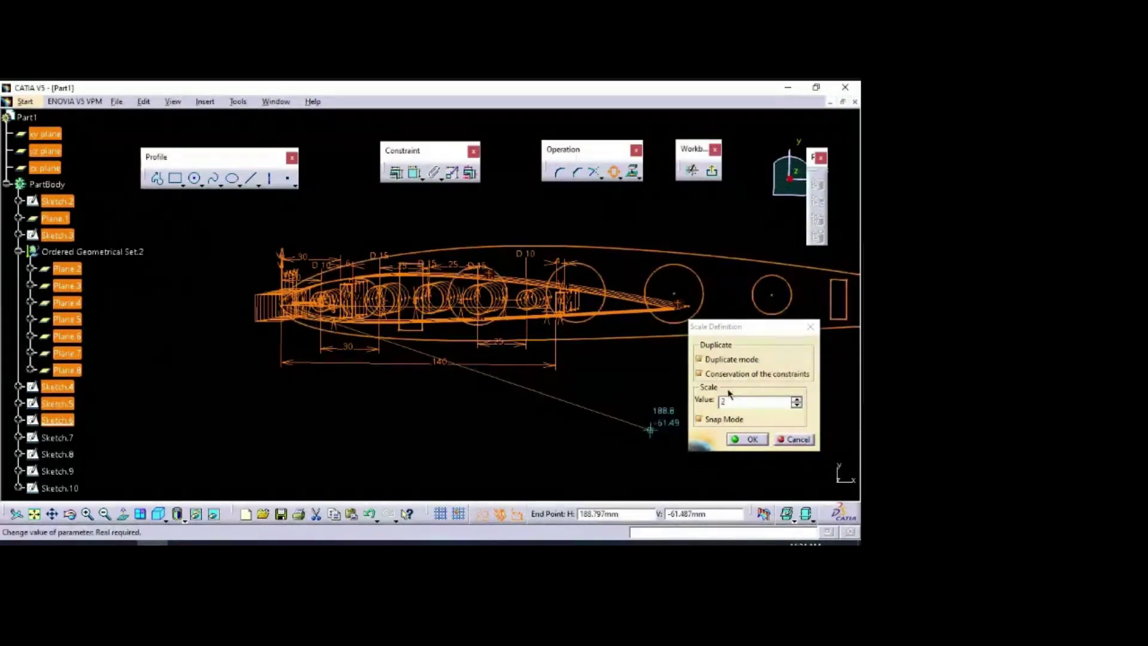
pyautogui.click(699, 358)
pyautogui.doubleClick(744, 401)
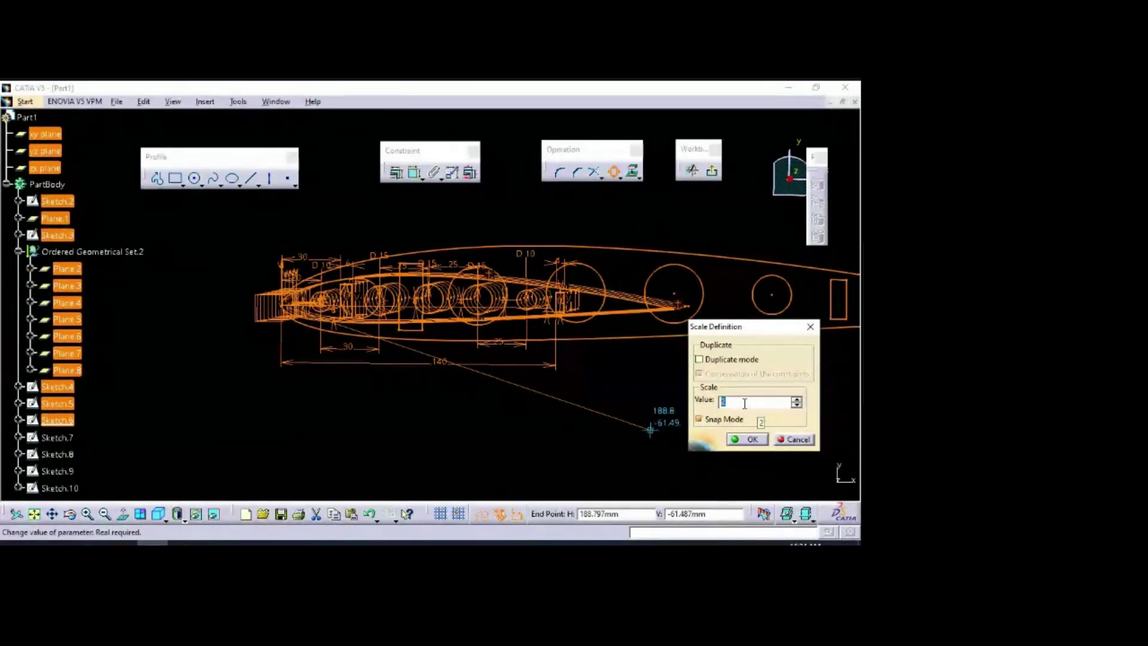
# Step: Check the fifth rib's scale factor in the PowerPoint drawing, then return to CATIA, scale the profile by 0.9 and exit the sketch
pyautogui.click(183, 544)
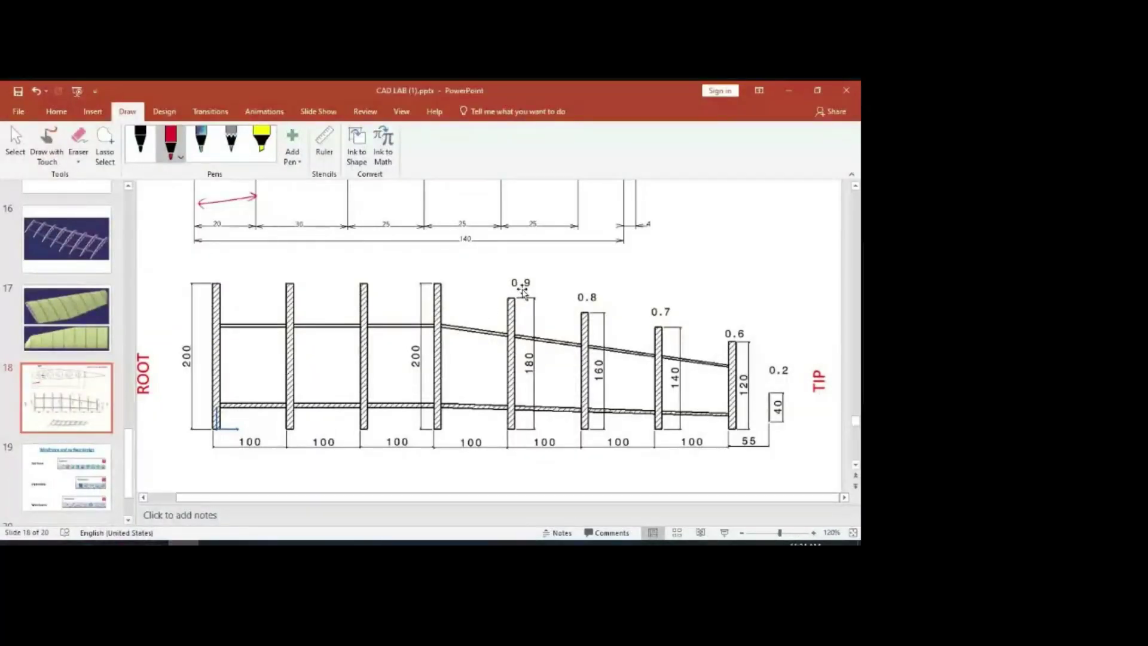
pyautogui.moveTo(153, 541)
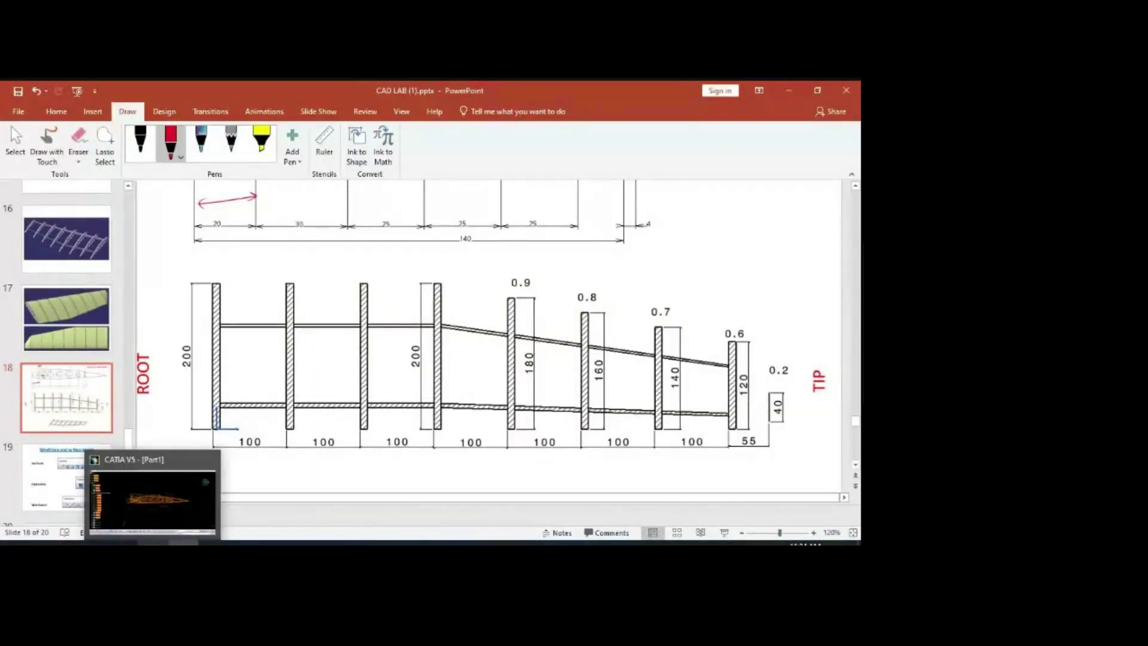
pyautogui.click(176, 507)
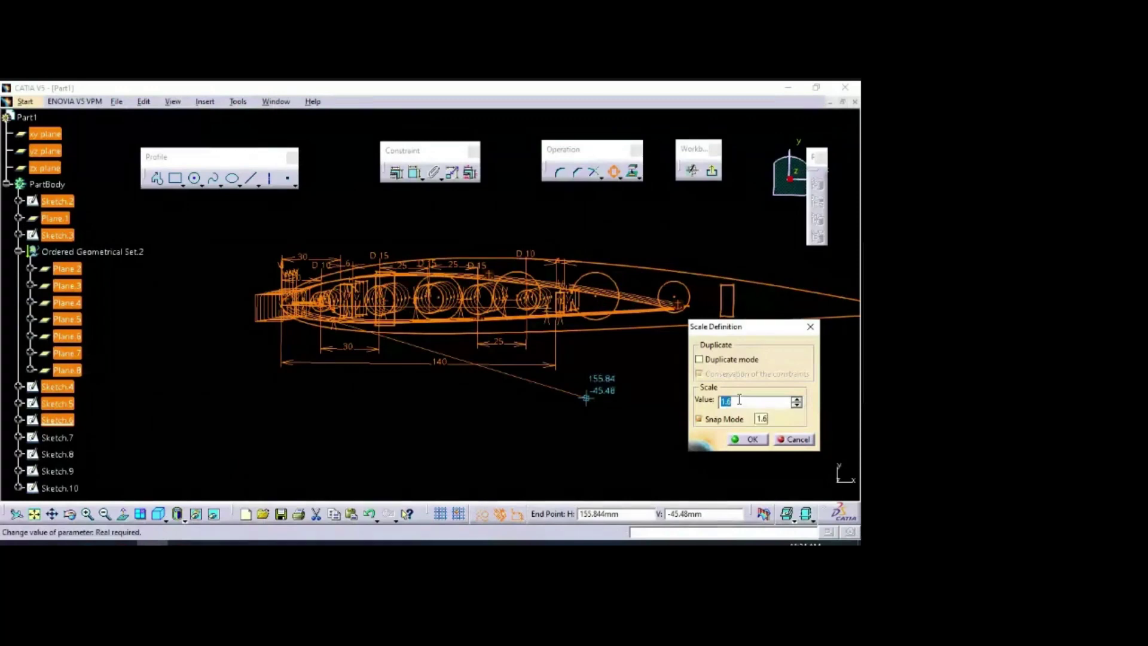
pyautogui.write('0.9')
pyautogui.press('Return')
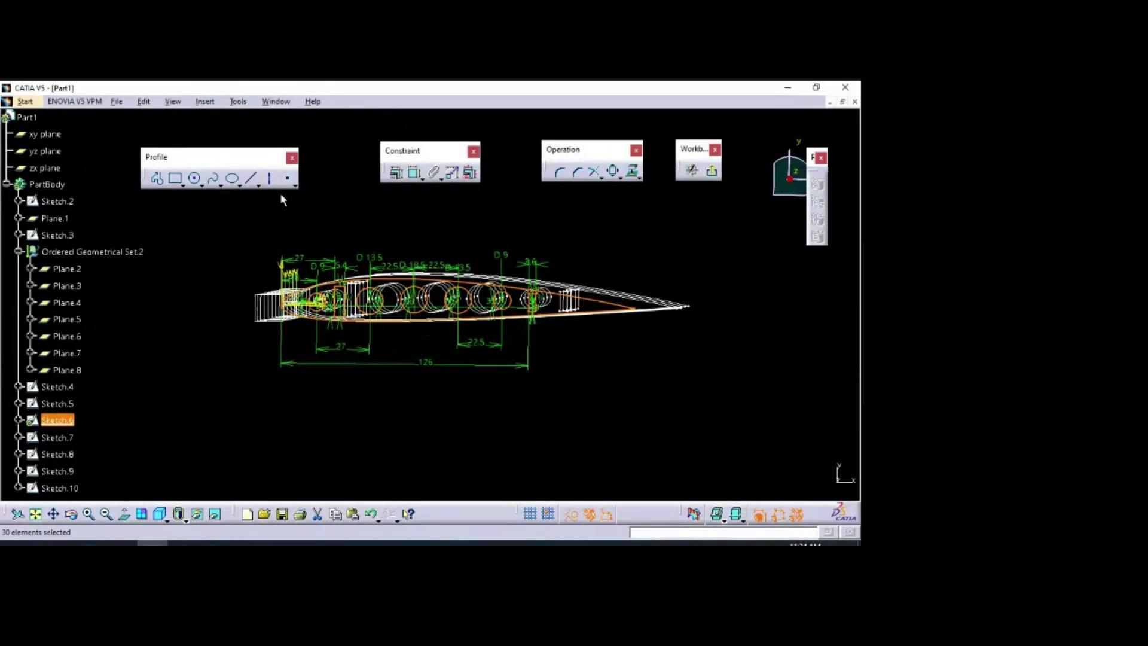
pyautogui.click(691, 173)
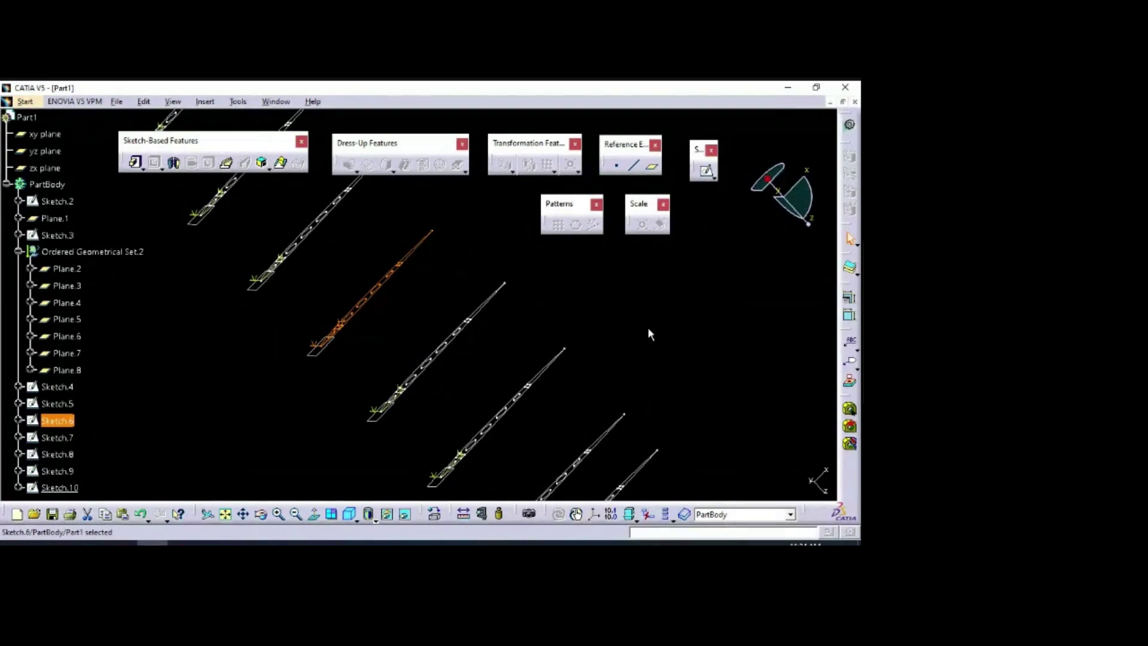
pyautogui.click(634, 315)
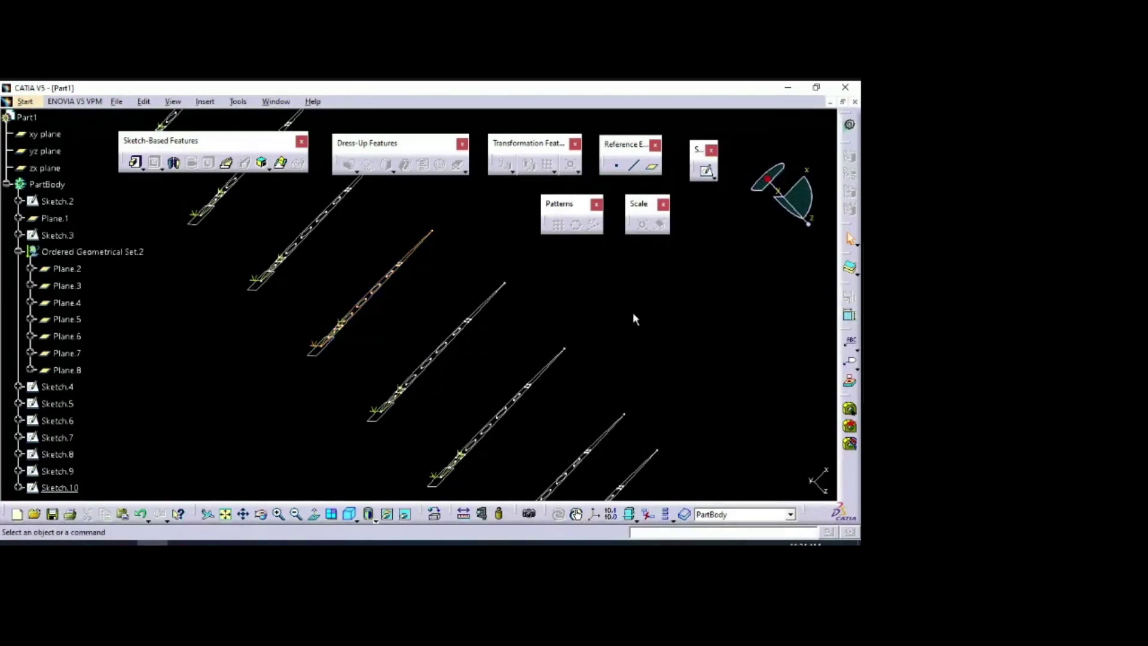
# Step: Open the rib sketch on Plane.5, Sketch.7, for editing and select all of its geometry and dimensions
pyautogui.doubleClick(484, 310)
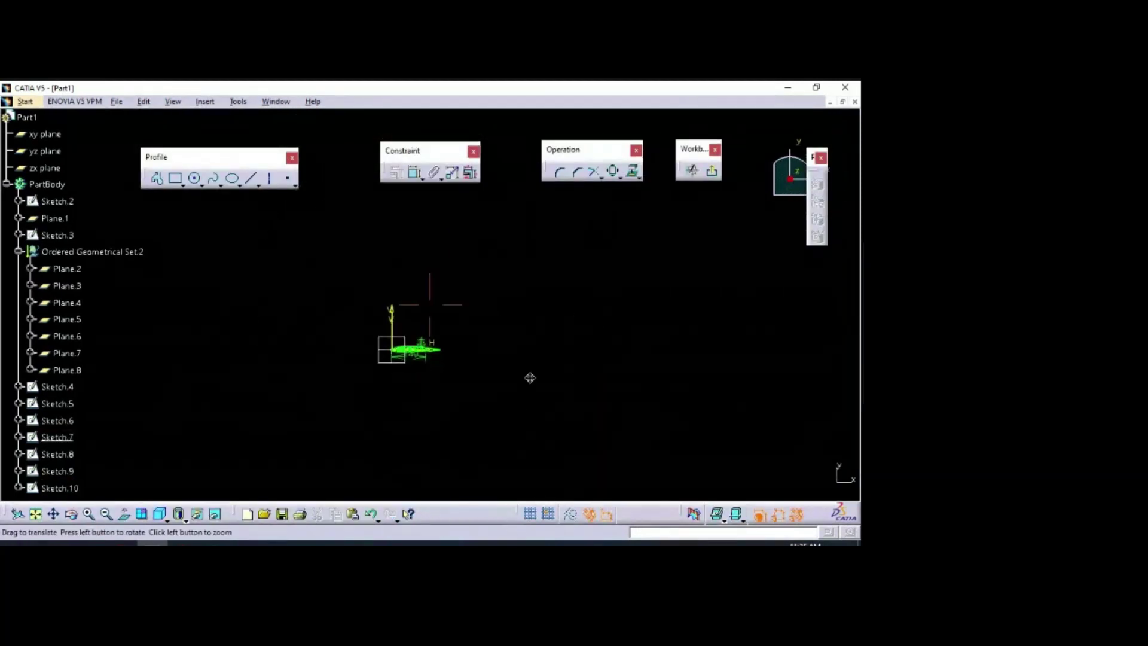
pyautogui.moveTo(531, 377)
pyautogui.mouseDown(button='middle')
pyautogui.moveTo(579, 318)
pyautogui.moveTo(562, 256)
pyautogui.moveTo(476, 397)
pyautogui.moveTo(483, 329)
pyautogui.mouseUp(button='middle')
pyautogui.moveTo(597, 432); pyautogui.dragTo(473, 423, button='middle')
pyautogui.moveTo(207, 228)
pyautogui.mouseDown()
pyautogui.moveTo(328, 392)
pyautogui.moveTo(724, 432)
pyautogui.mouseUp()
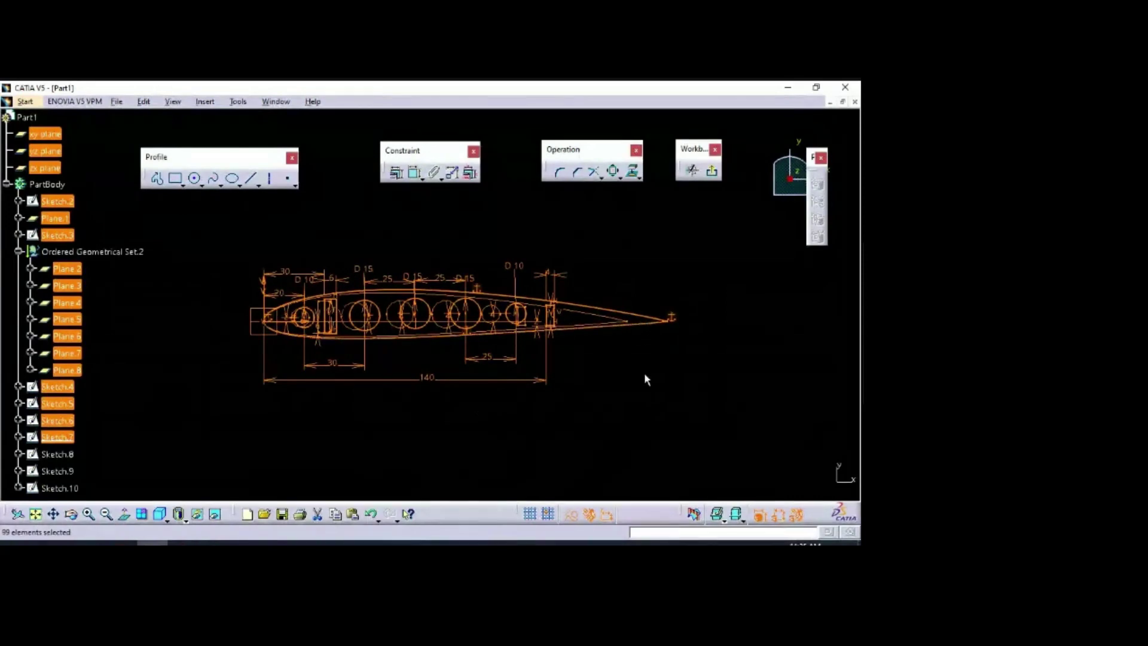
# Step: Try to scale the selected rib profile by 0.8 about the sketch origin with Duplicate mode off, and undo the scaling
pyautogui.click(613, 172)
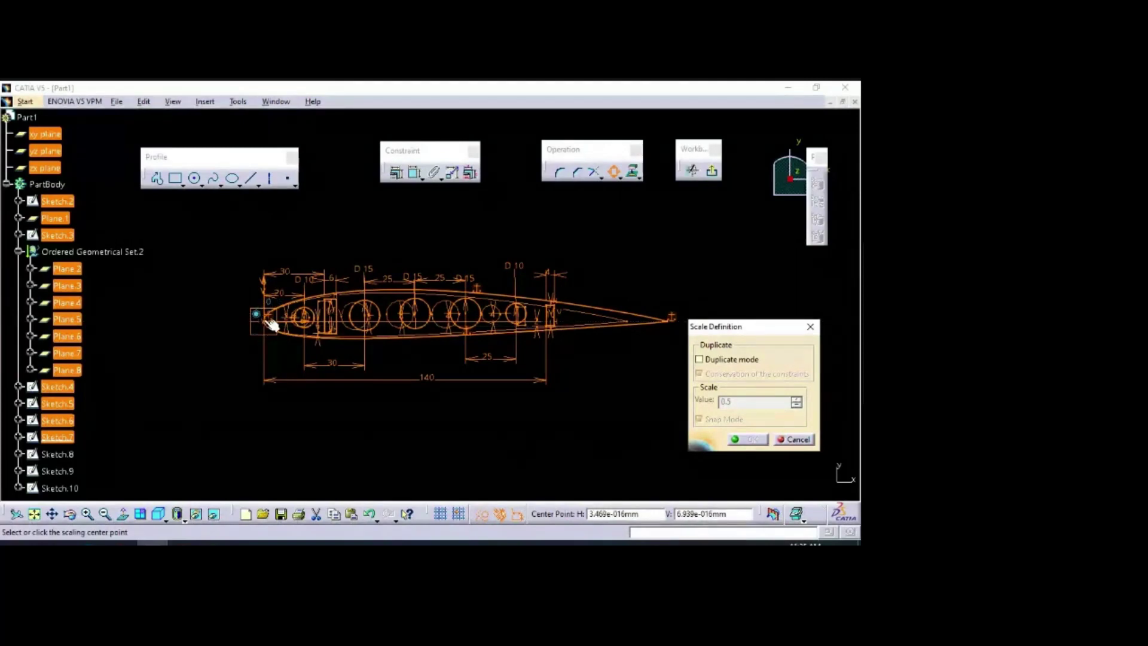
pyautogui.click(268, 320)
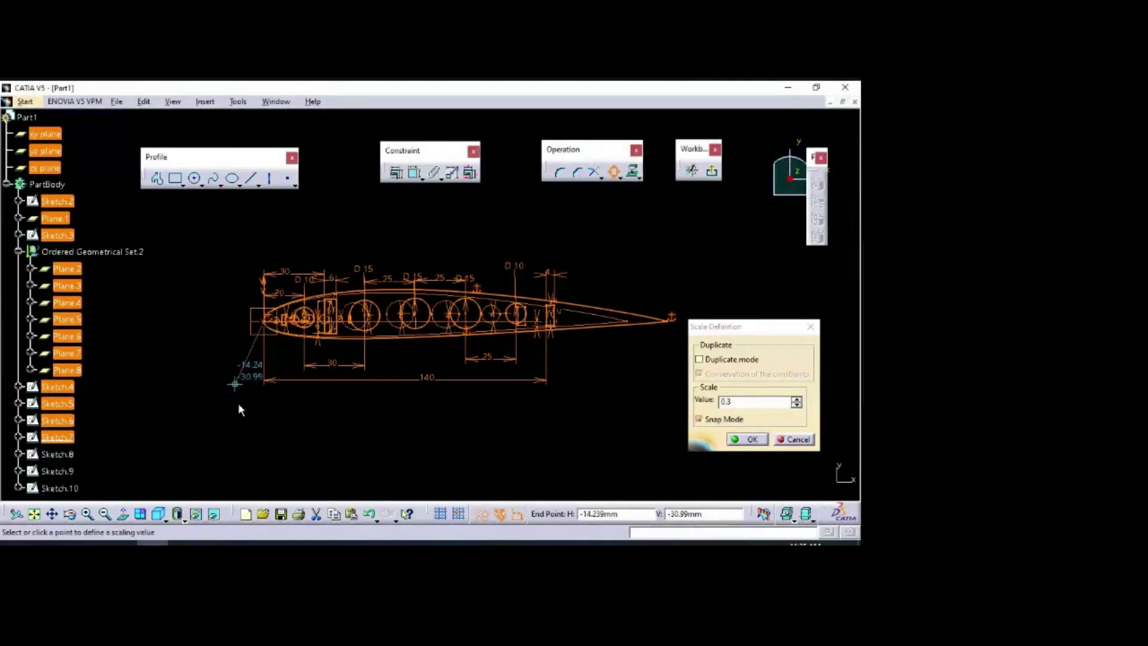
pyautogui.click(740, 402)
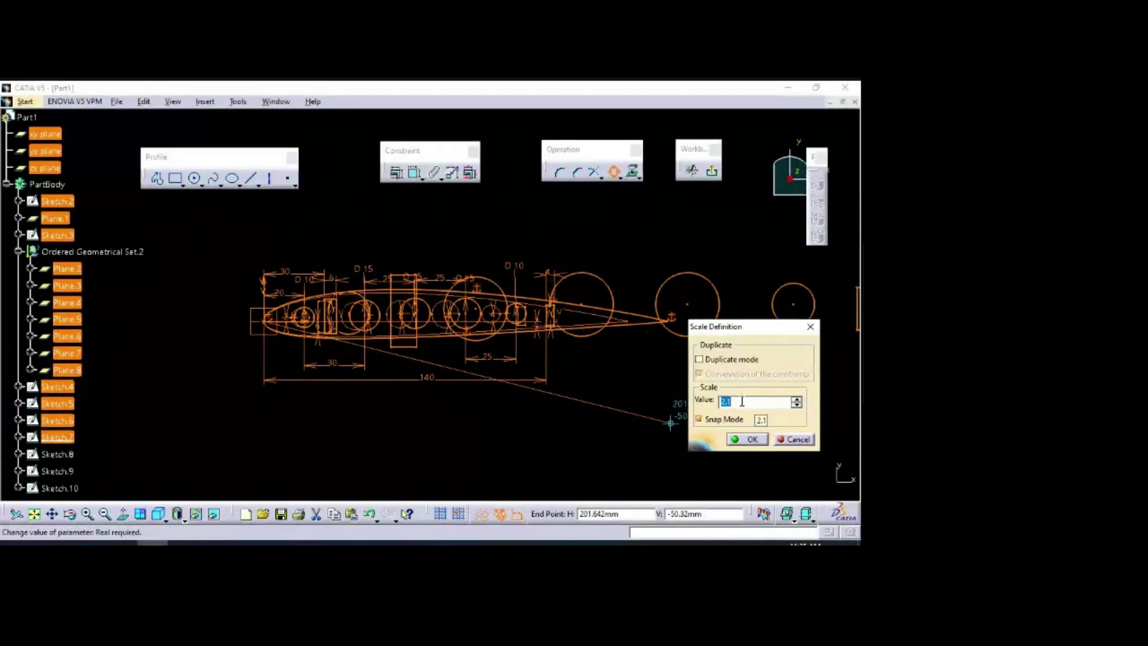
pyautogui.write('0.8')
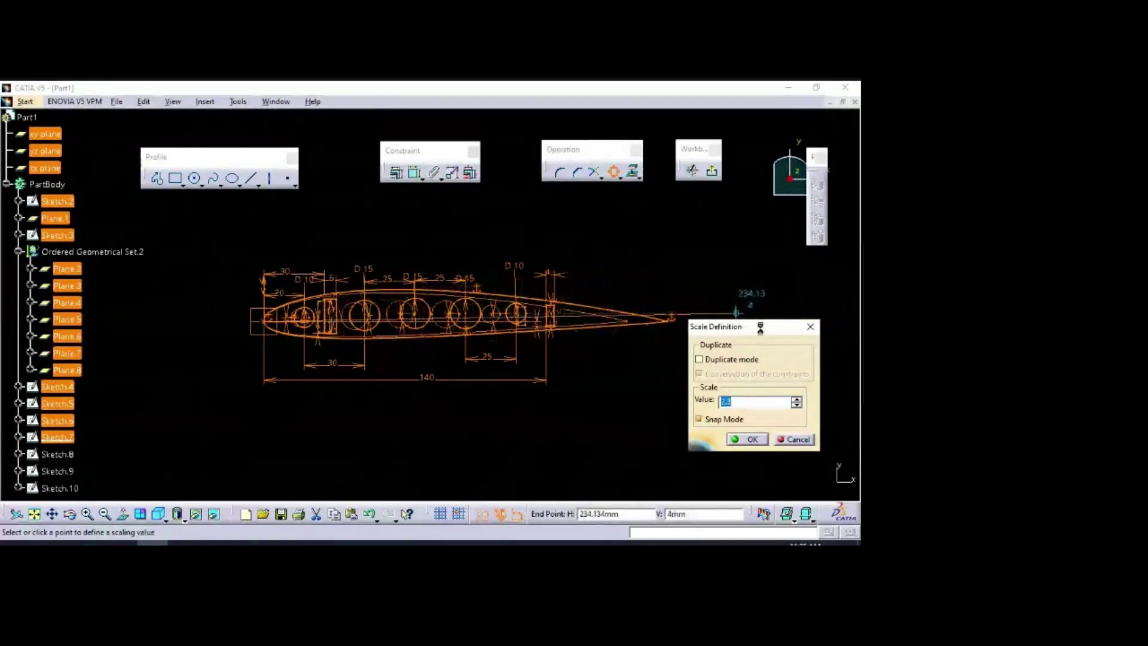
pyautogui.moveTo(760, 328); pyautogui.dragTo(787, 365)
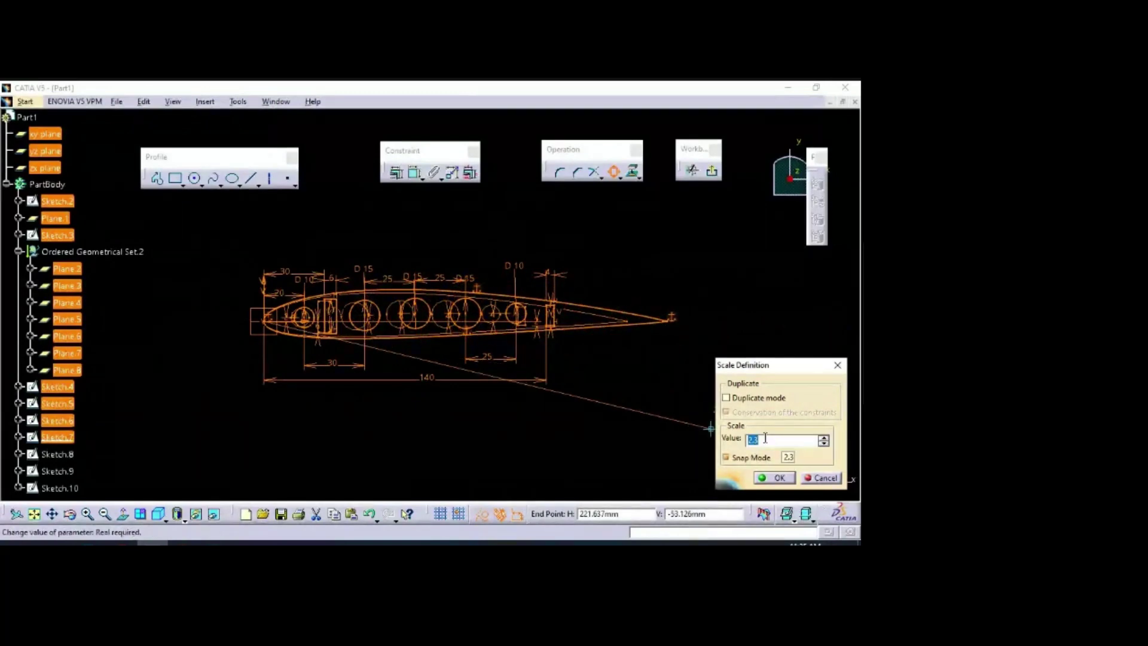
pyautogui.write('0.8')
pyautogui.click(778, 477)
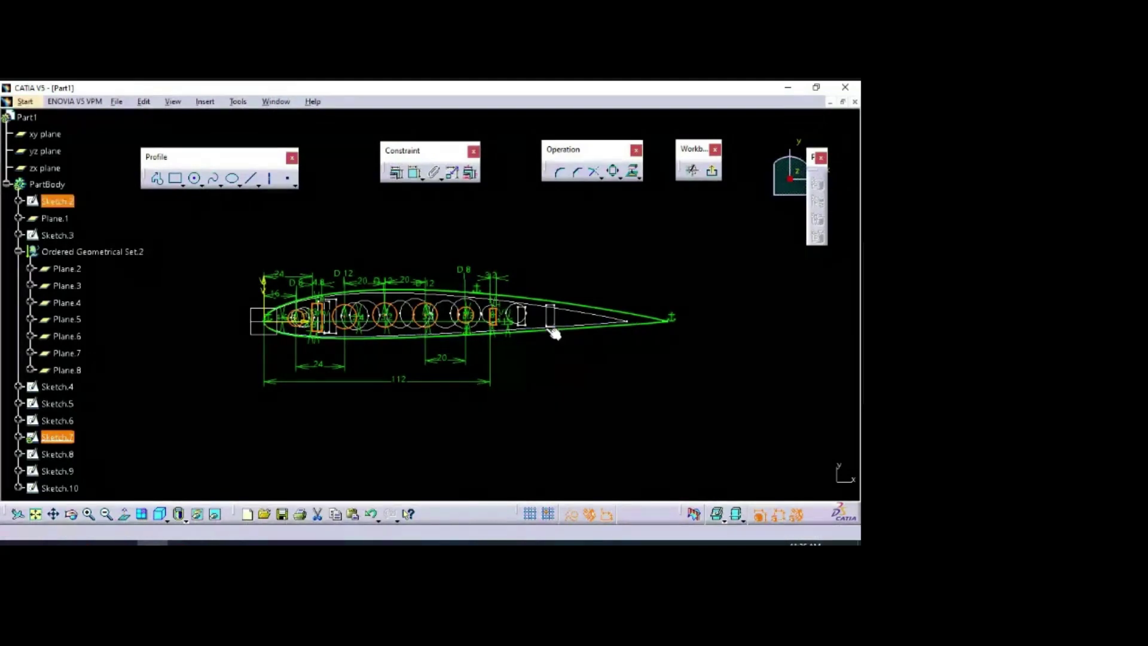
pyautogui.click(499, 327)
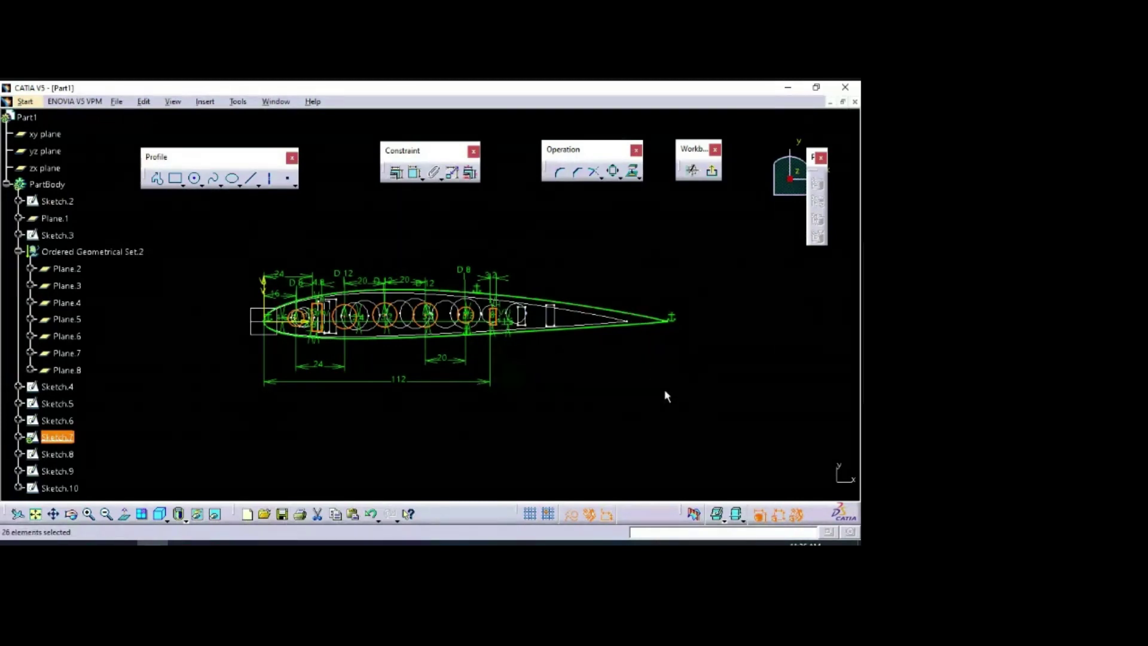
pyautogui.hotkey('ctrl', 'z')
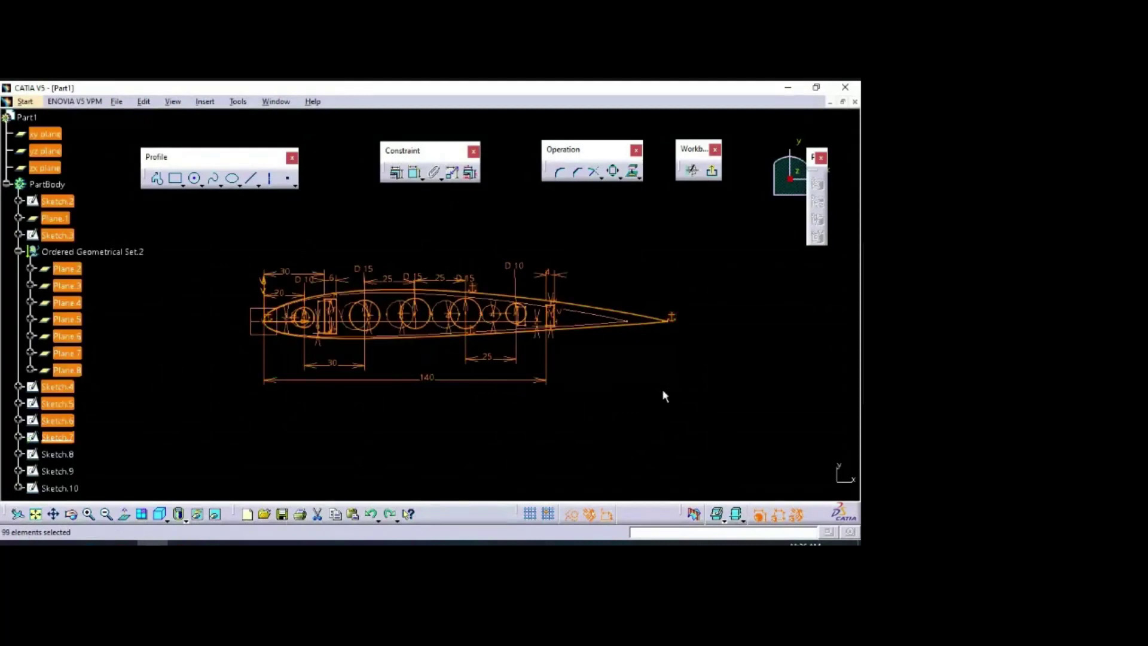
# Step: Delete the fix constraint at the airfoil's trailing-edge tip in Sketch.7
pyautogui.click(662, 389)
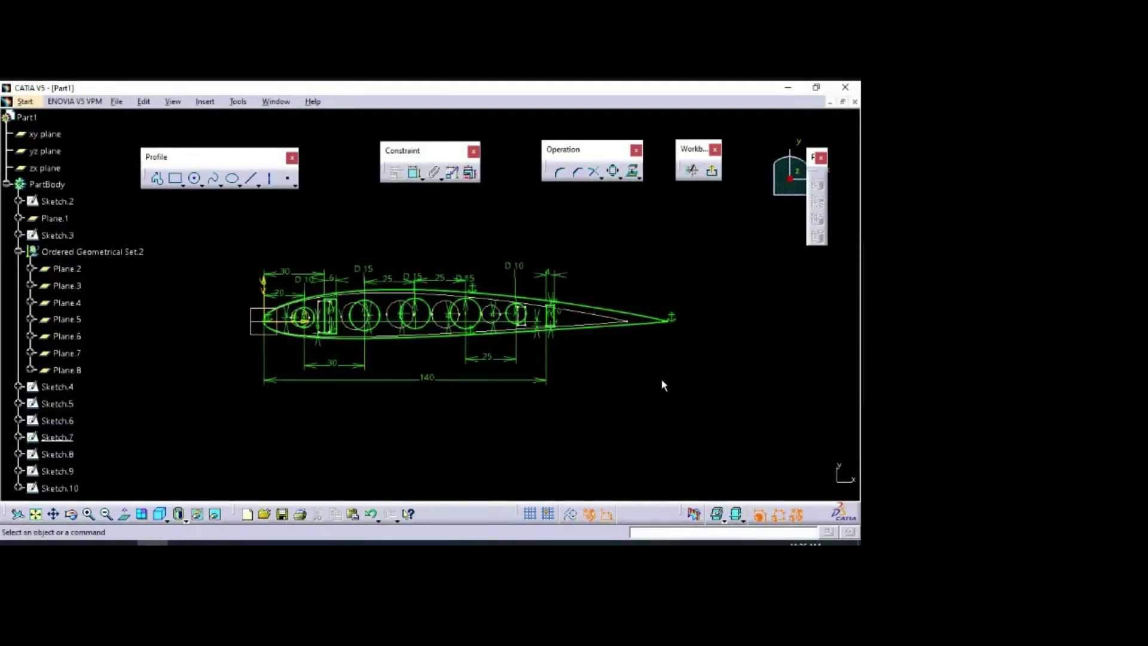
pyautogui.click(674, 318)
pyautogui.click(679, 321)
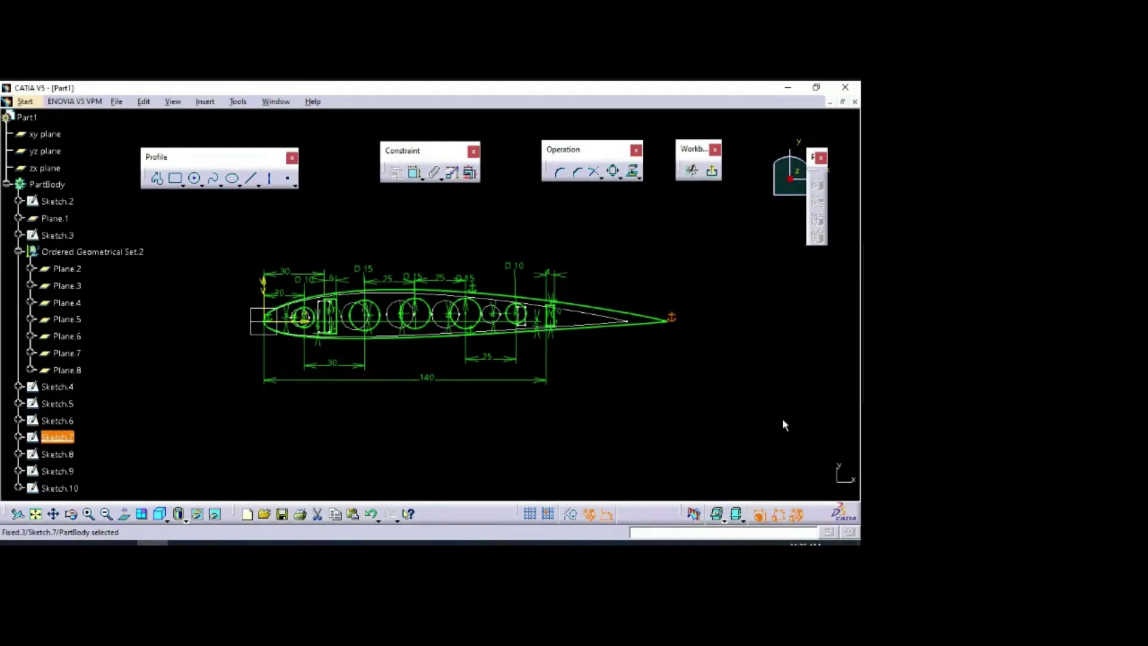
pyautogui.press('Delete')
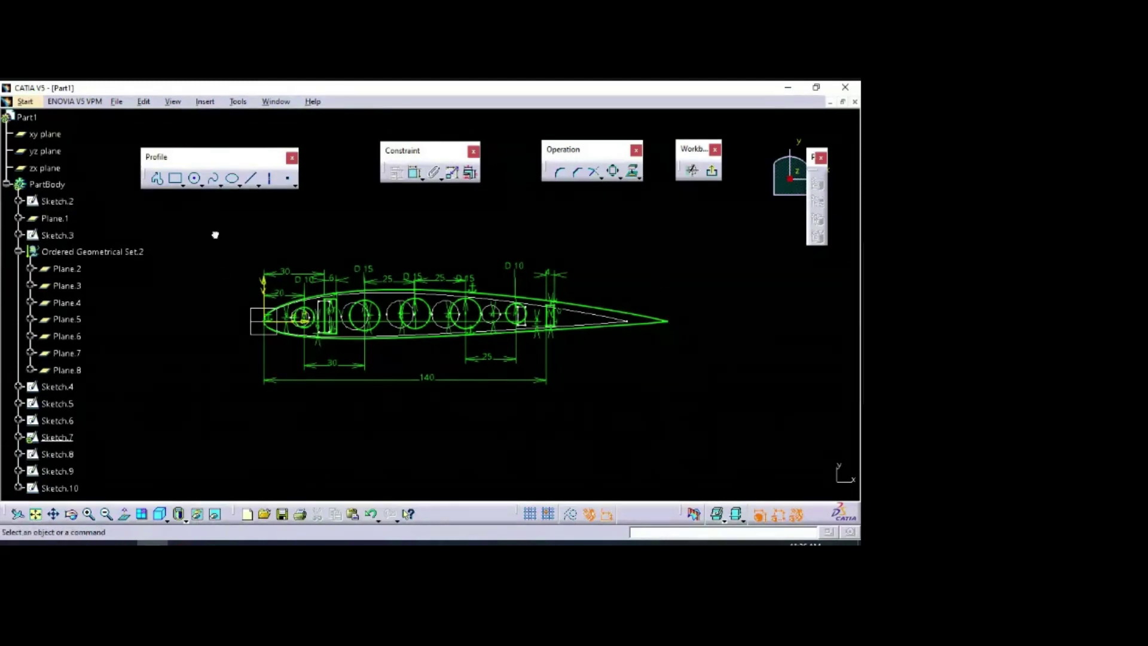
# Step: Try again to scale the whole rib profile by 0.8, using the sketch origin as scaling center
pyautogui.moveTo(215, 234); pyautogui.dragTo(644, 412)
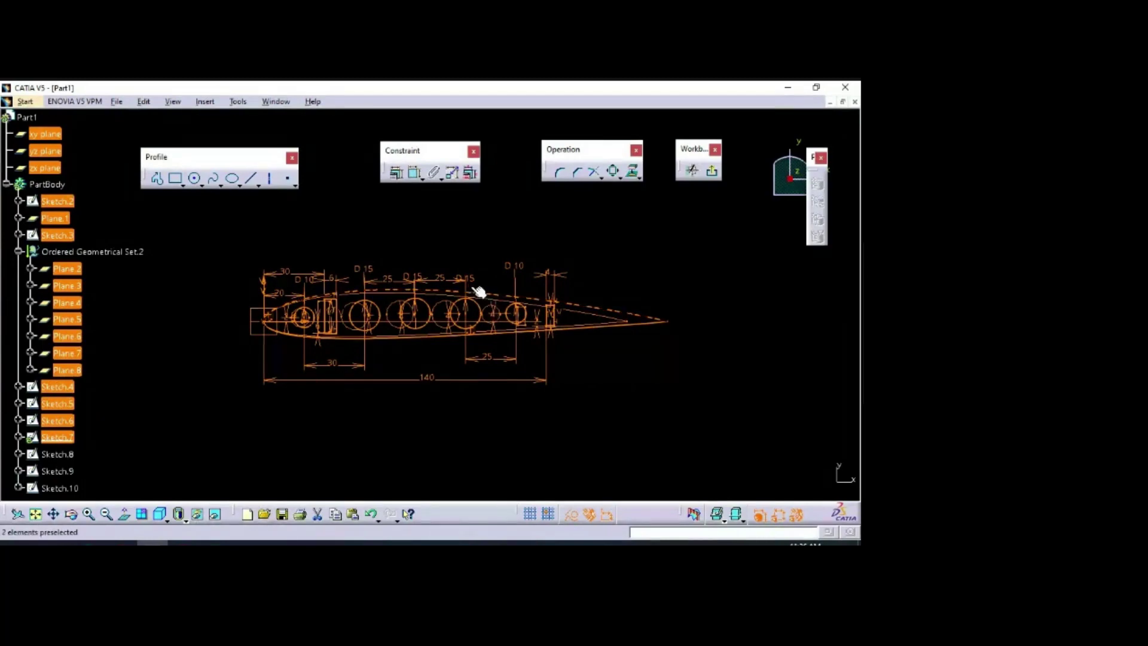
pyautogui.click(614, 173)
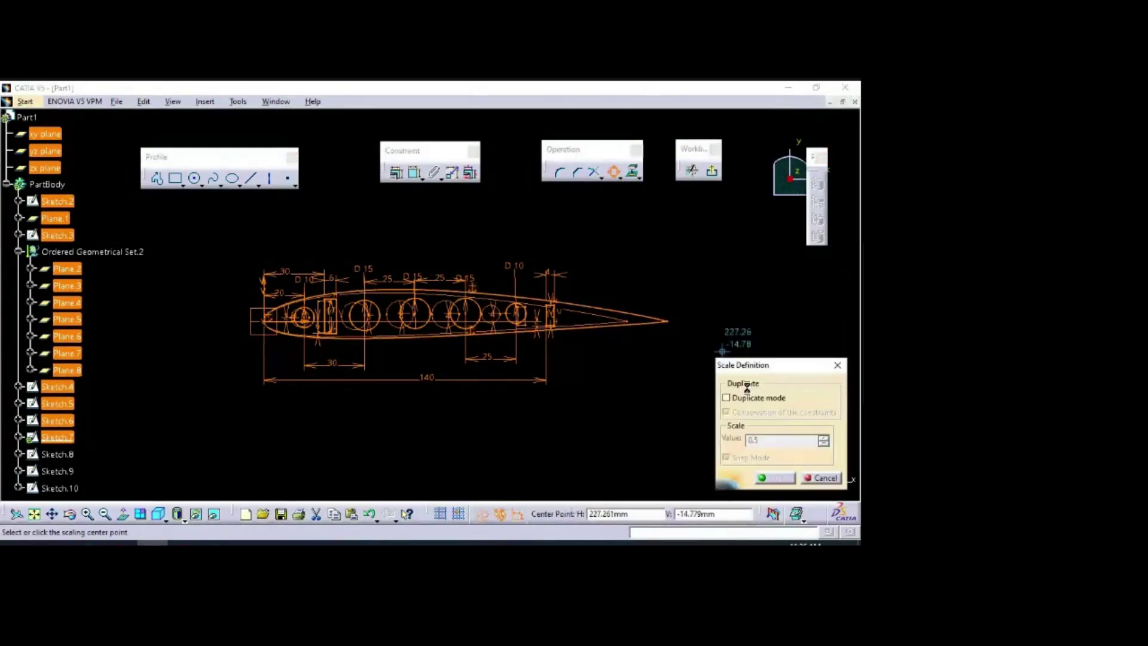
pyautogui.click(271, 324)
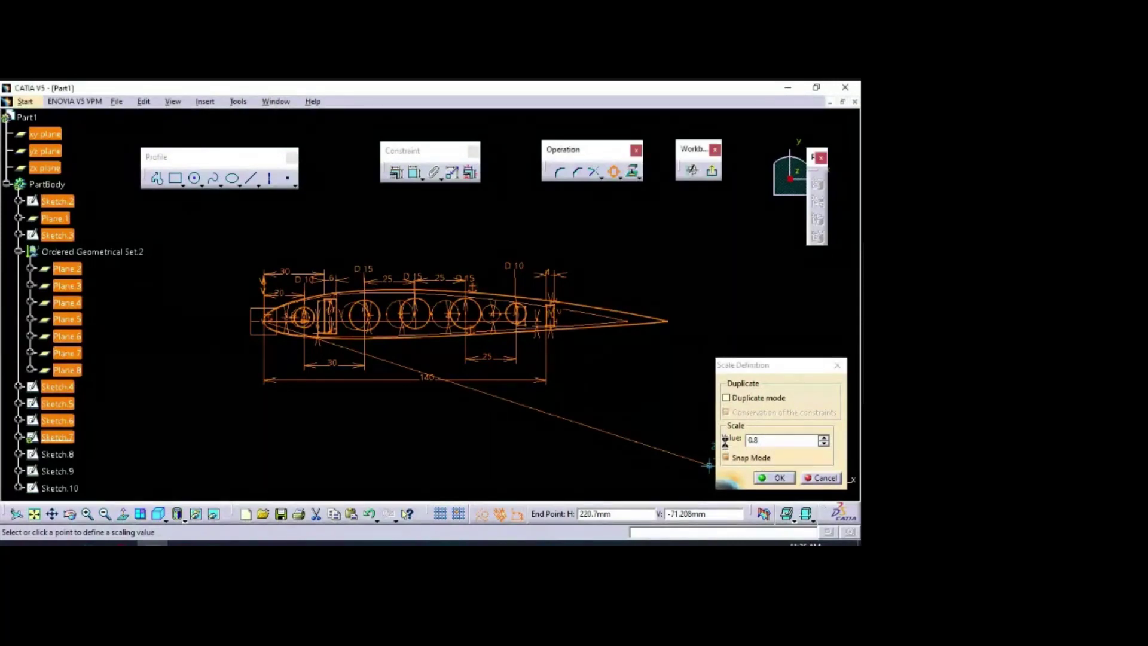
pyautogui.press('Return')
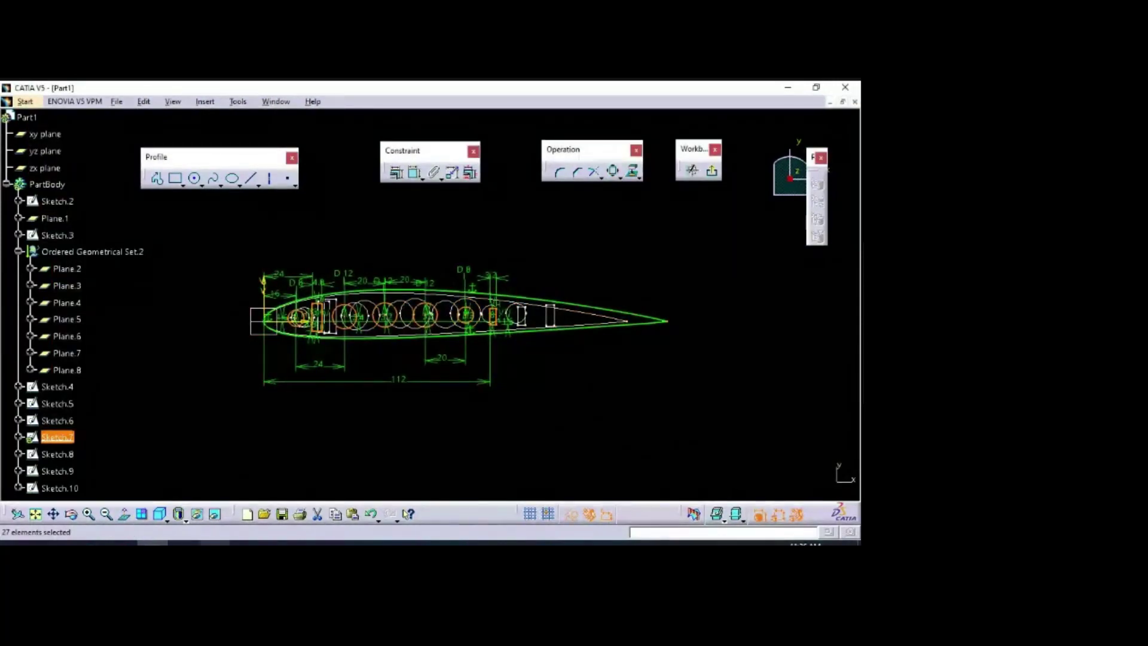
# Step: Switch to the PowerPoint wing drawing, trace both edges of the rib layout in red ink and label them L.E and T.E
pyautogui.click(184, 543)
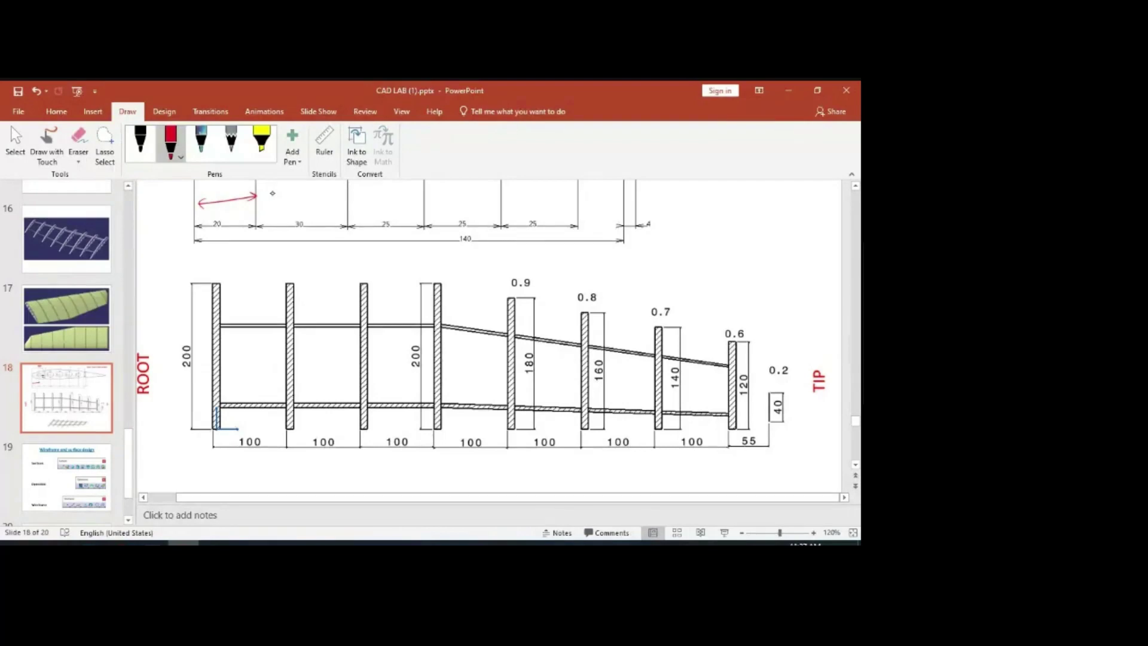
pyautogui.moveTo(238, 429); pyautogui.dragTo(746, 428)
pyautogui.moveTo(217, 285)
pyautogui.mouseDown()
pyautogui.moveTo(438, 286)
pyautogui.moveTo(746, 346)
pyautogui.mouseUp()
pyautogui.moveTo(428, 462); pyautogui.dragTo(446, 477)
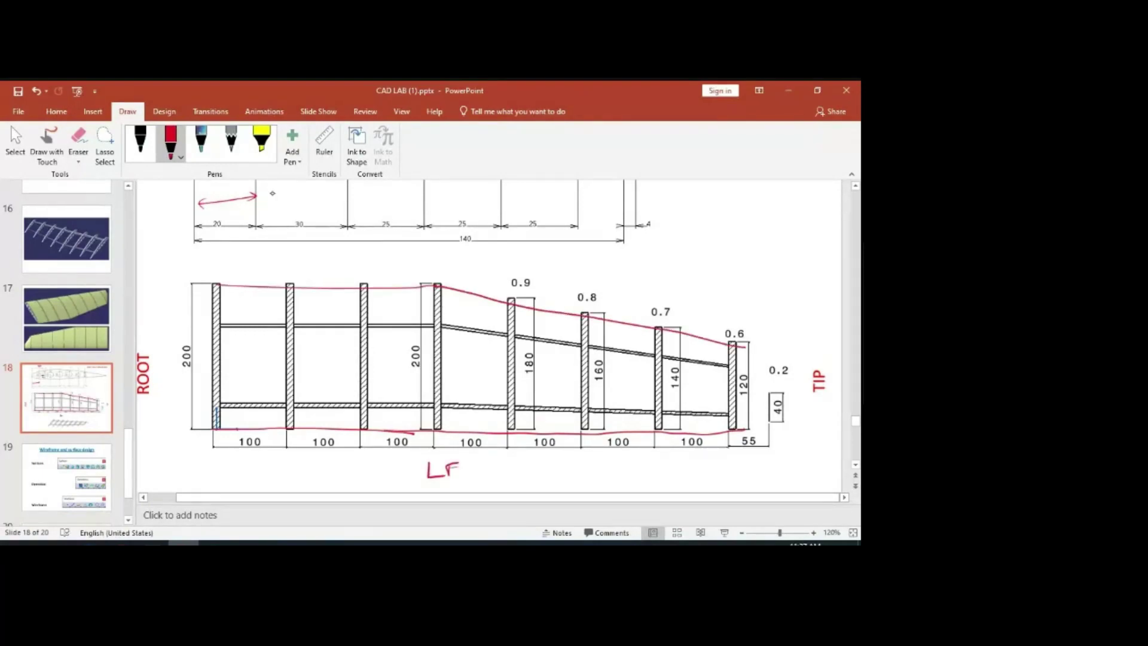
pyautogui.click(473, 264)
pyautogui.moveTo(454, 255); pyautogui.dragTo(496, 259)
pyautogui.moveTo(485, 266); pyautogui.dragTo(498, 264)
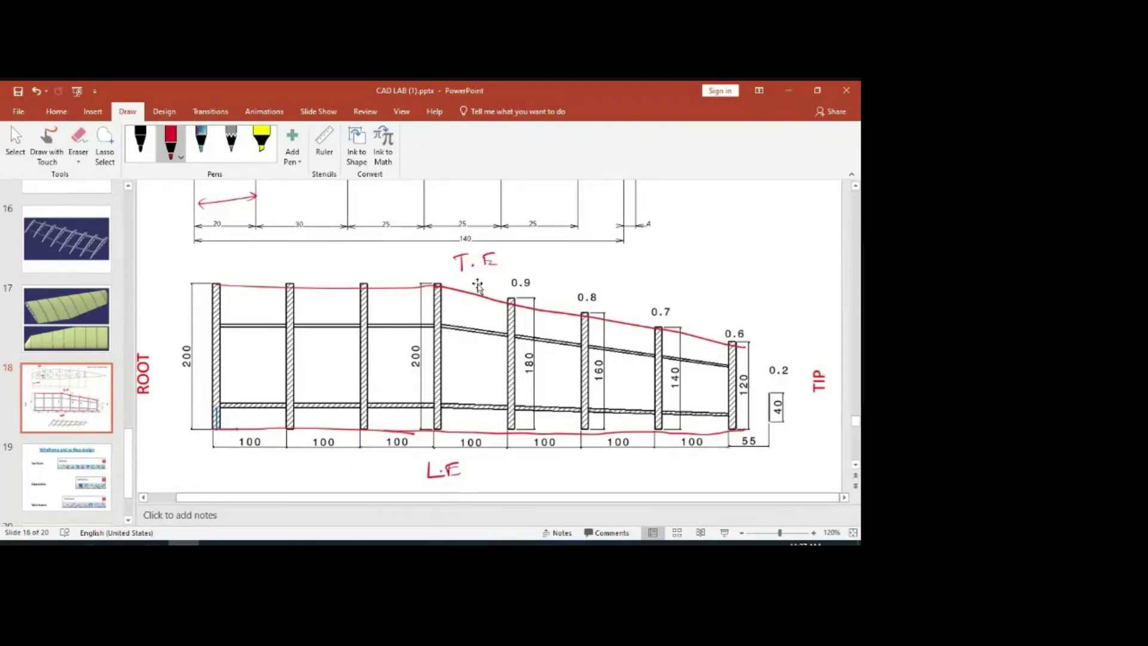
# Step: Examine the isometric wing frame sketch and the 3D rib-and-spar picture on slide 16, and return to CATIA
pyautogui.scroll(-3, 583, 391)
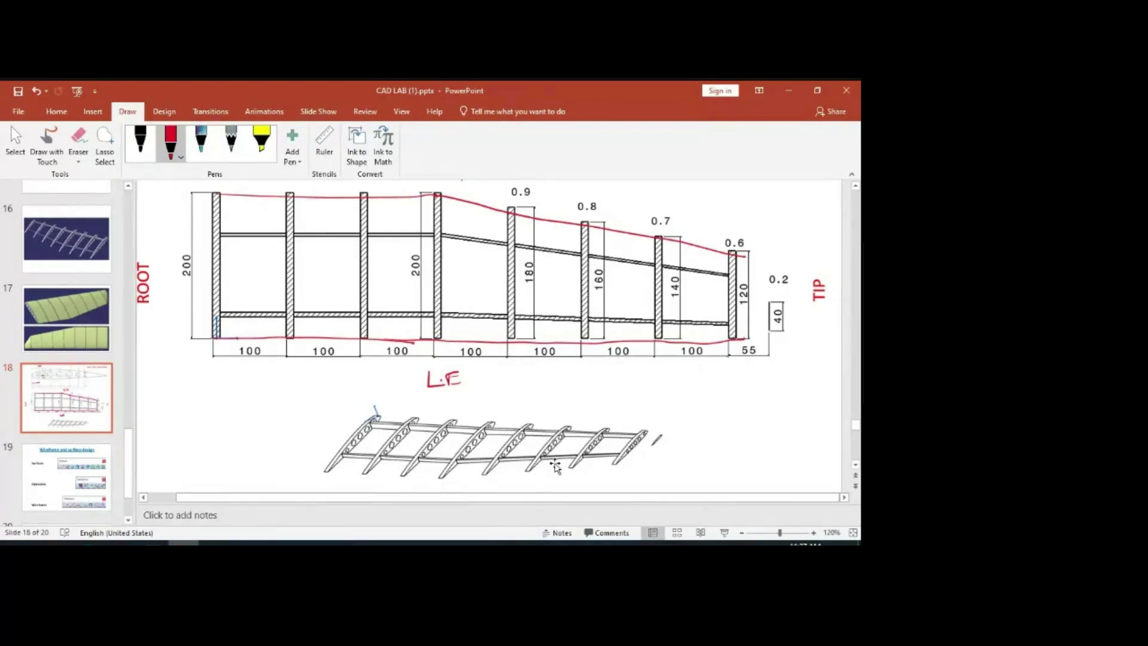
pyautogui.scroll(10, 554, 466)
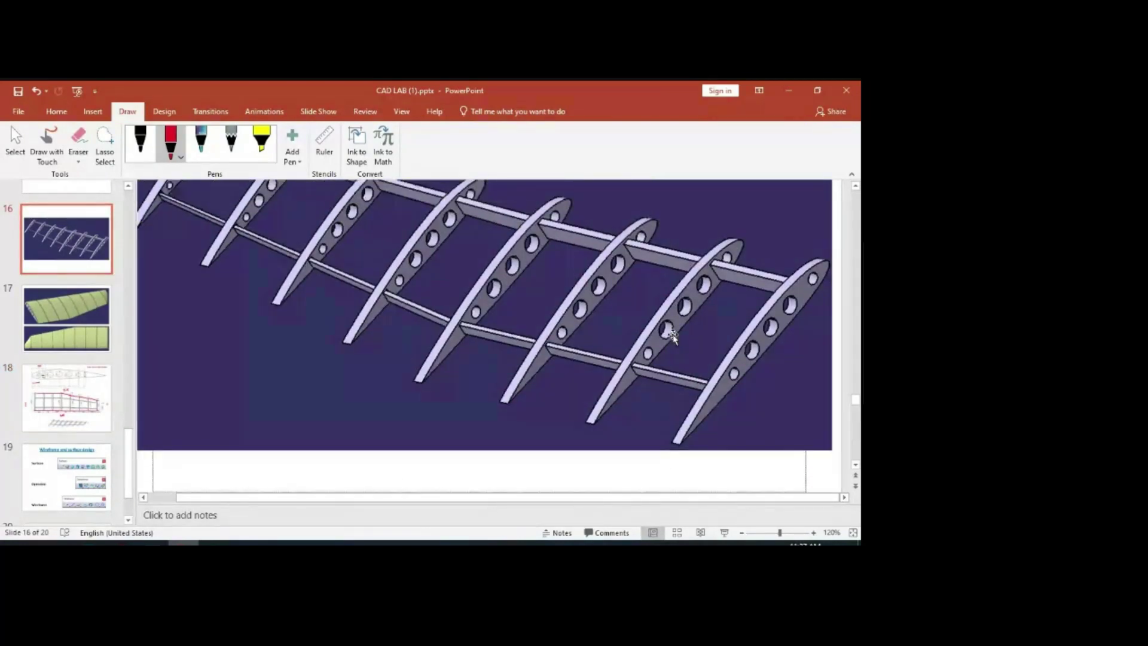
pyautogui.scroll(2, 672, 338)
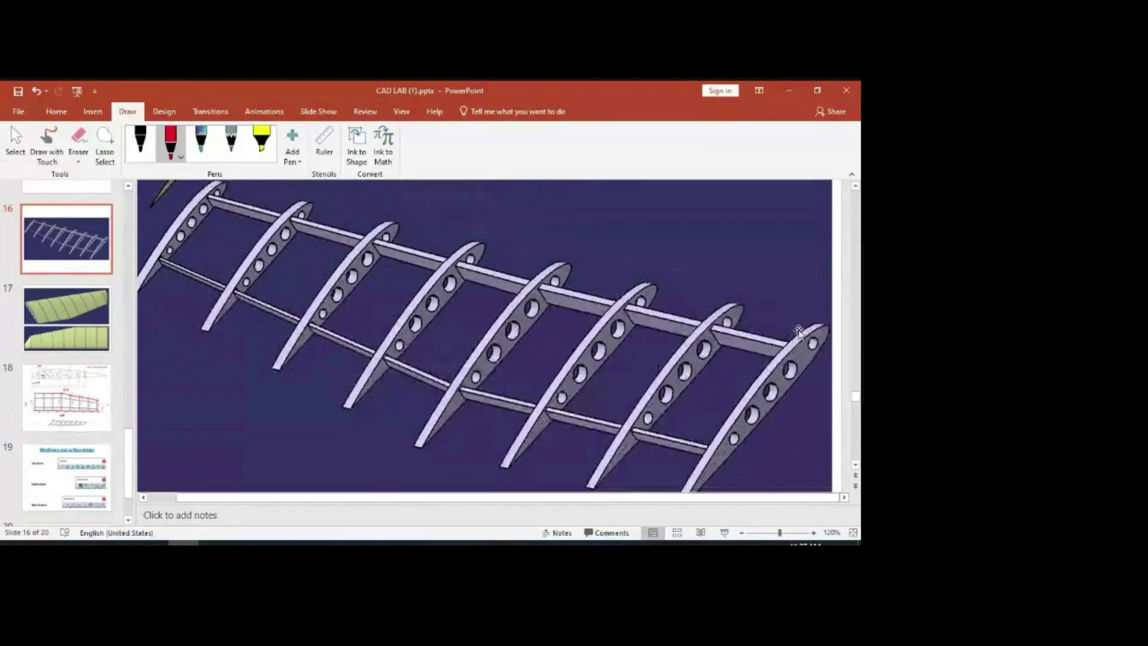
pyautogui.scroll(1, 574, 299)
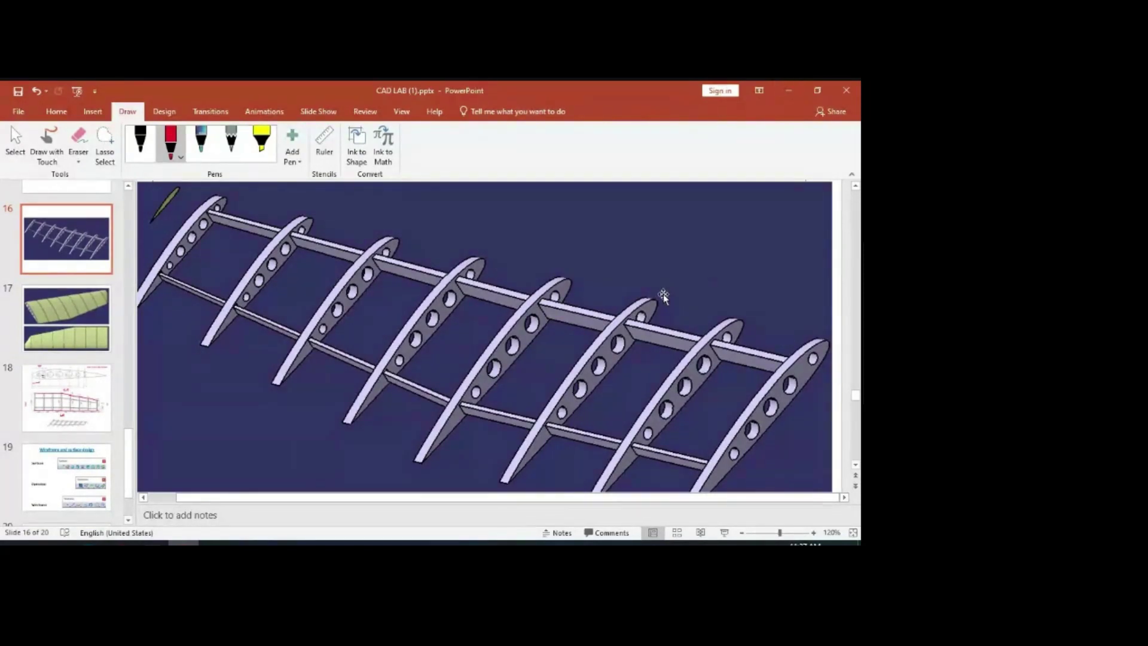
pyautogui.scroll(-1, 662, 297)
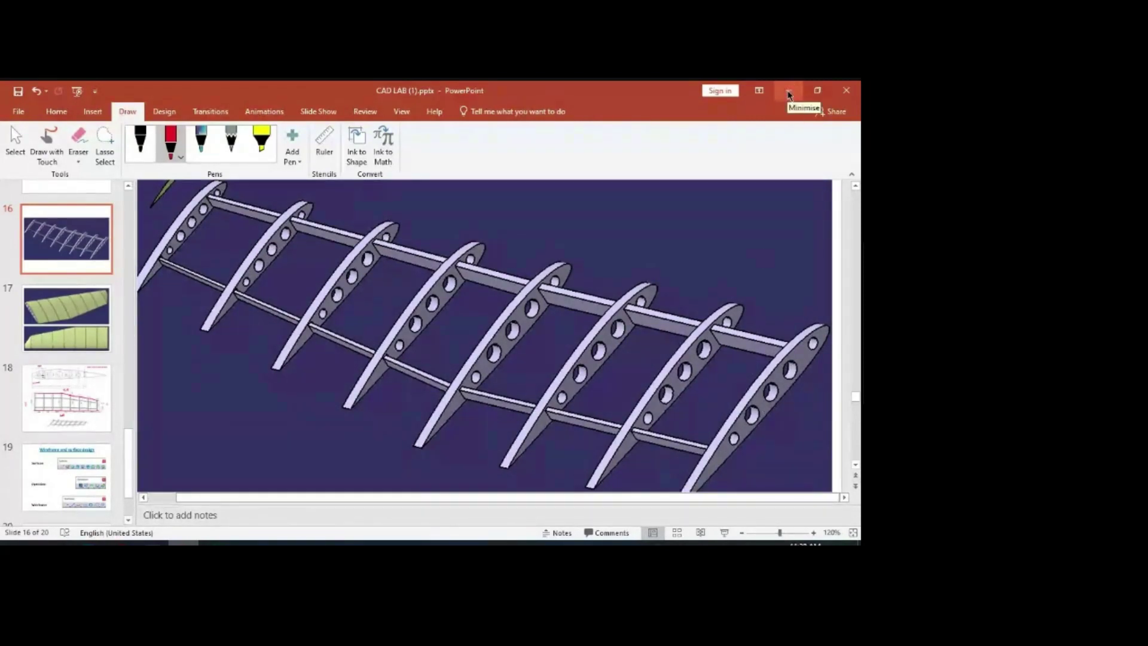
pyautogui.click(788, 91)
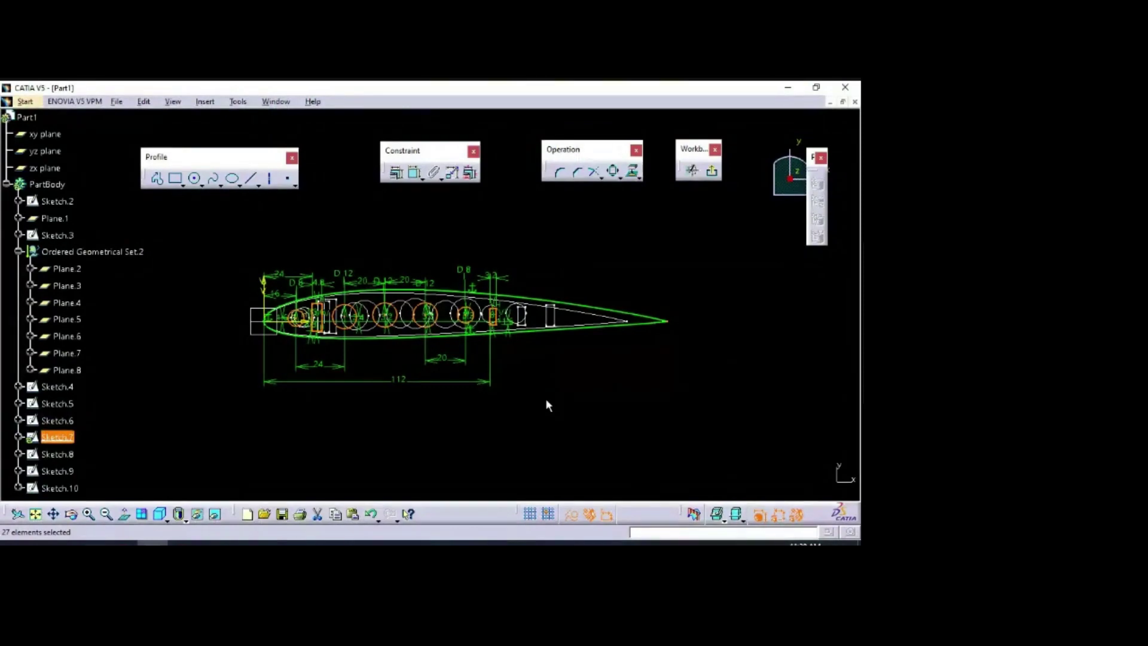
# Step: Undo the last rib scaling and delete the fix constraint on the upper airfoil curve
pyautogui.hotkey('ctrl', 'a')
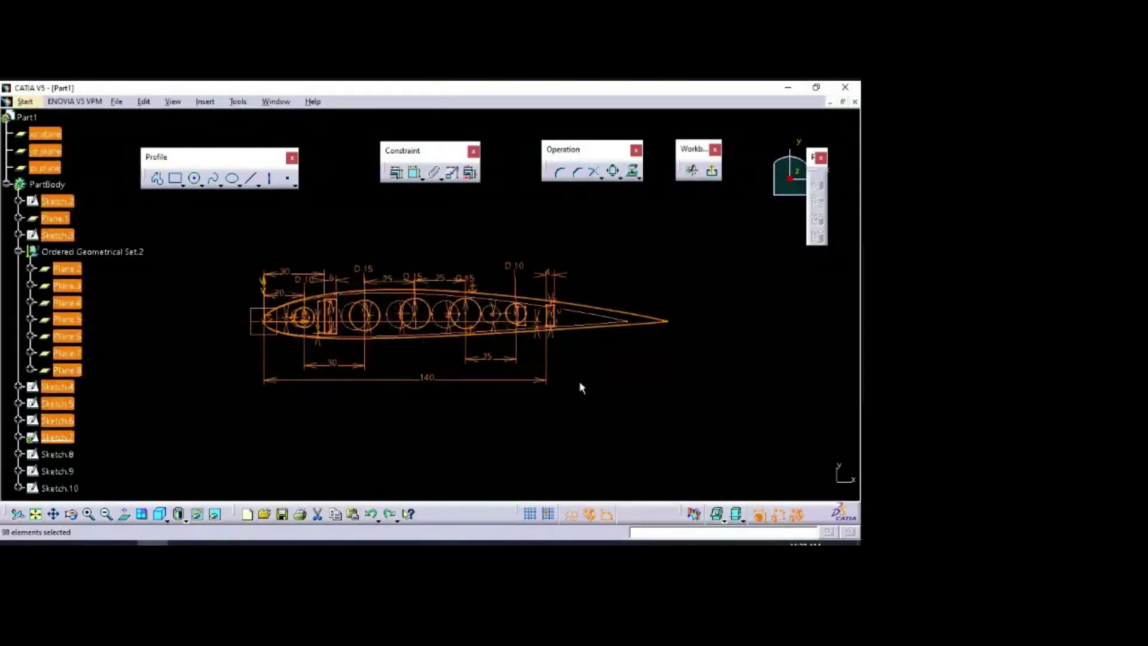
pyautogui.click(579, 383)
pyautogui.click(477, 288)
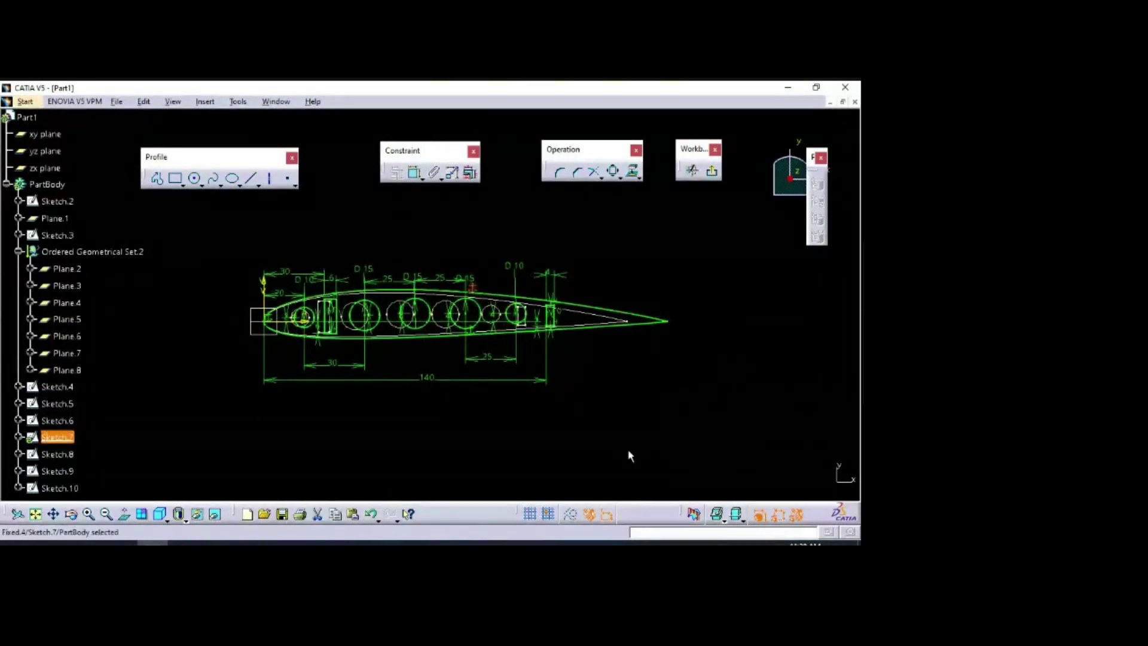
pyautogui.press('Delete')
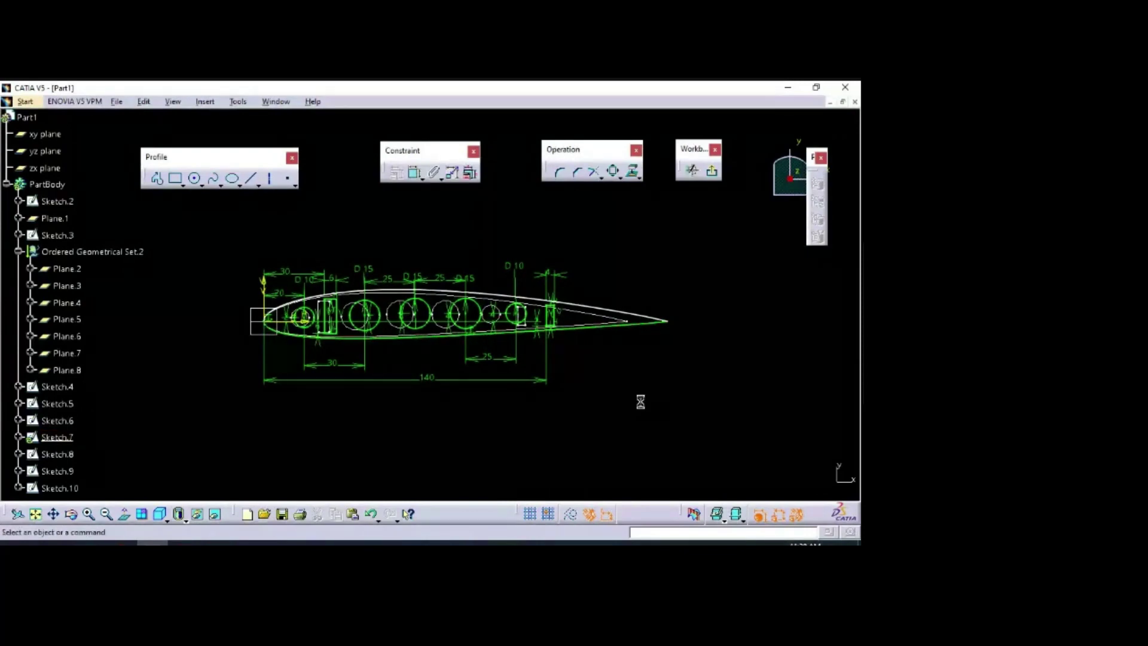
# Step: Delete the fix constraint on the lower airfoil curve and undo that deletion
pyautogui.keyDown('ctrl'); pyautogui.moveTo(641, 401); pyautogui.dragTo(615, 282, button='middle'); pyautogui.keyUp('ctrl')
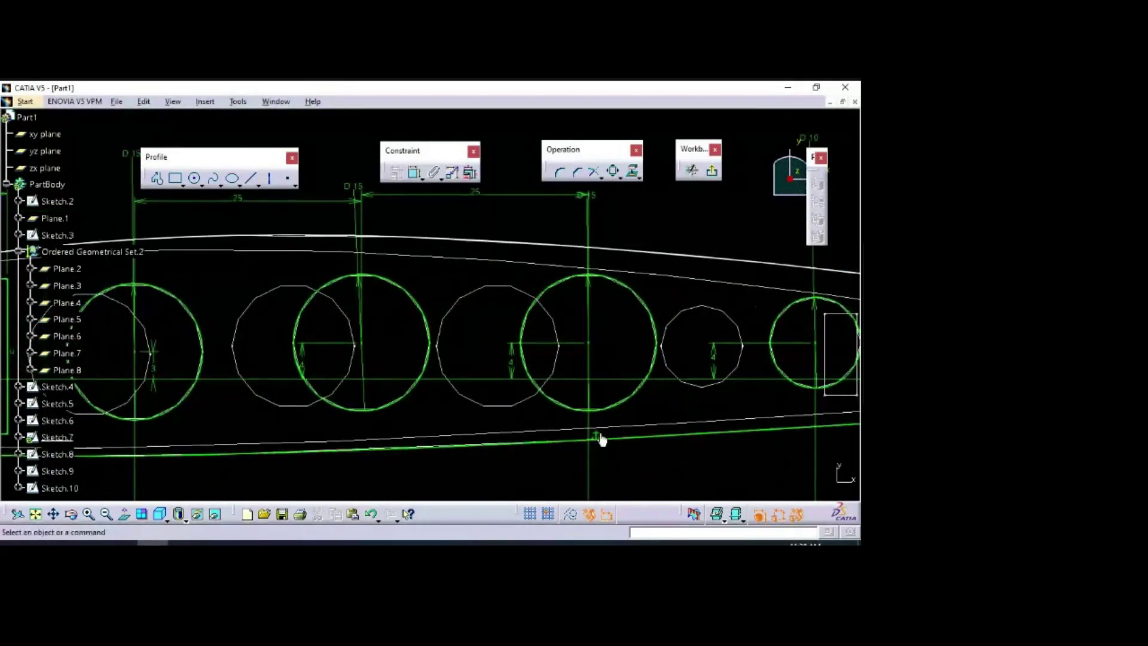
pyautogui.click(602, 440)
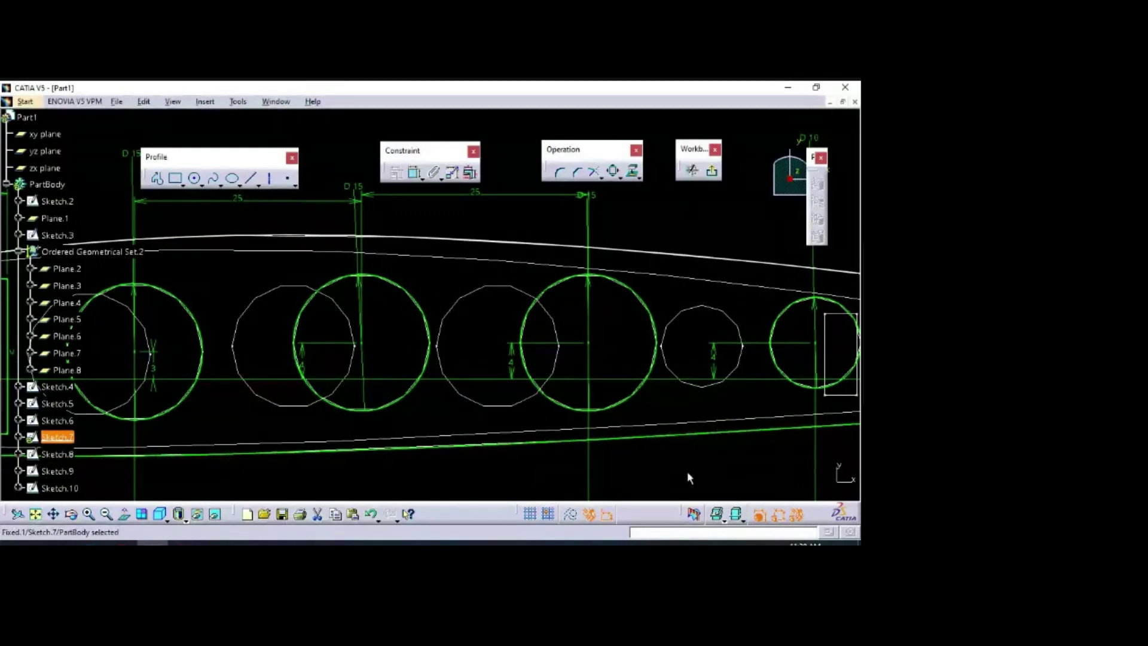
pyautogui.click(688, 474)
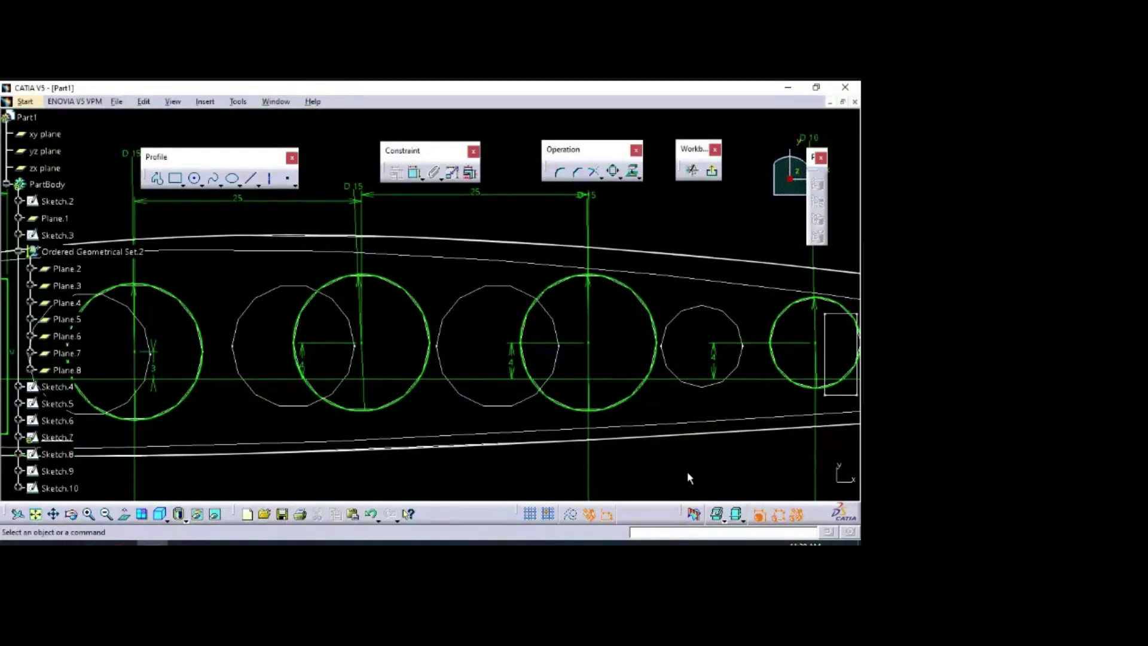
pyautogui.keyDown('ctrl'); pyautogui.moveTo(684, 220); pyautogui.dragTo(653, 355, button='middle'); pyautogui.keyUp('ctrl')
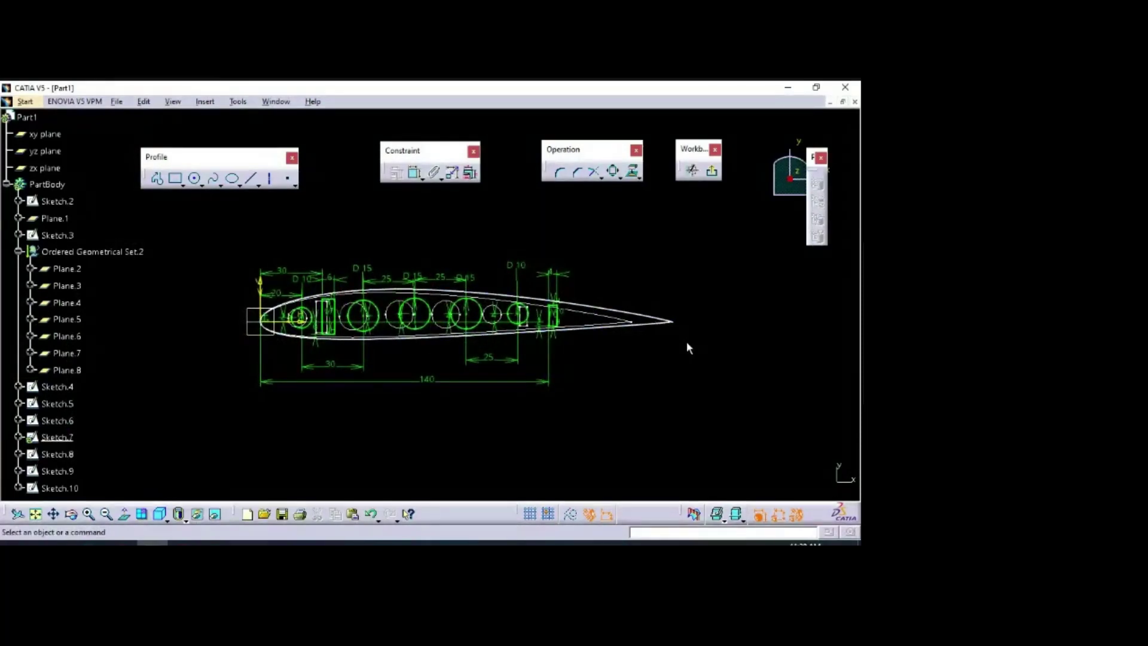
pyautogui.hotkey('ctrl', 'z')
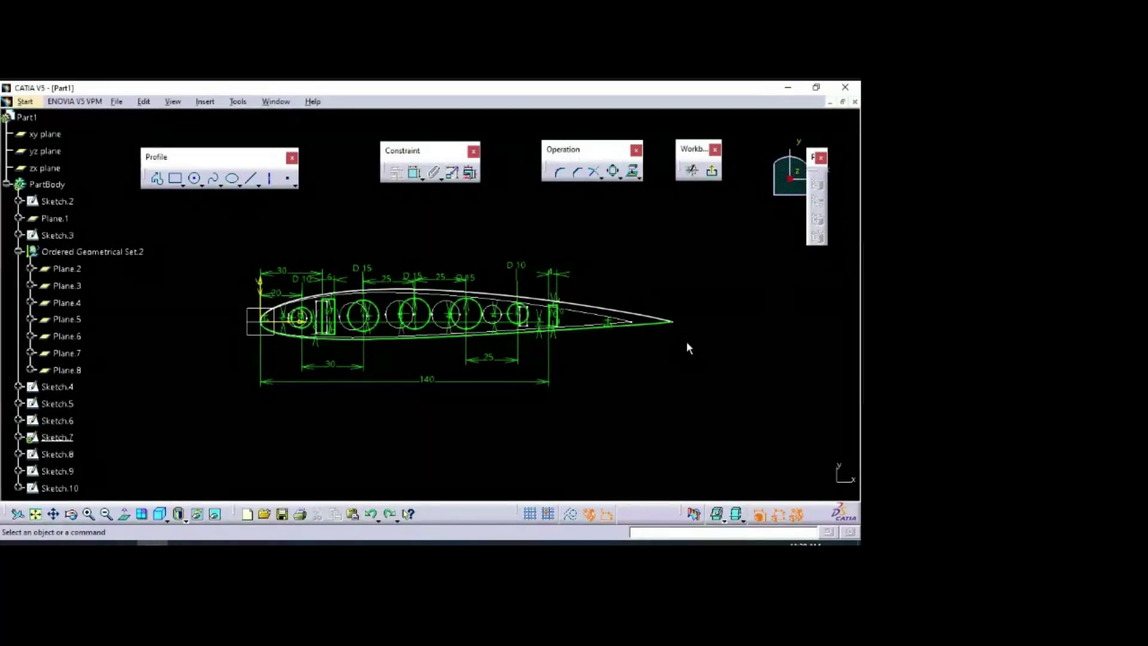
# Step: Delete the fix constraint on the lower airfoil curve of Sketch.7
pyautogui.click(609, 320)
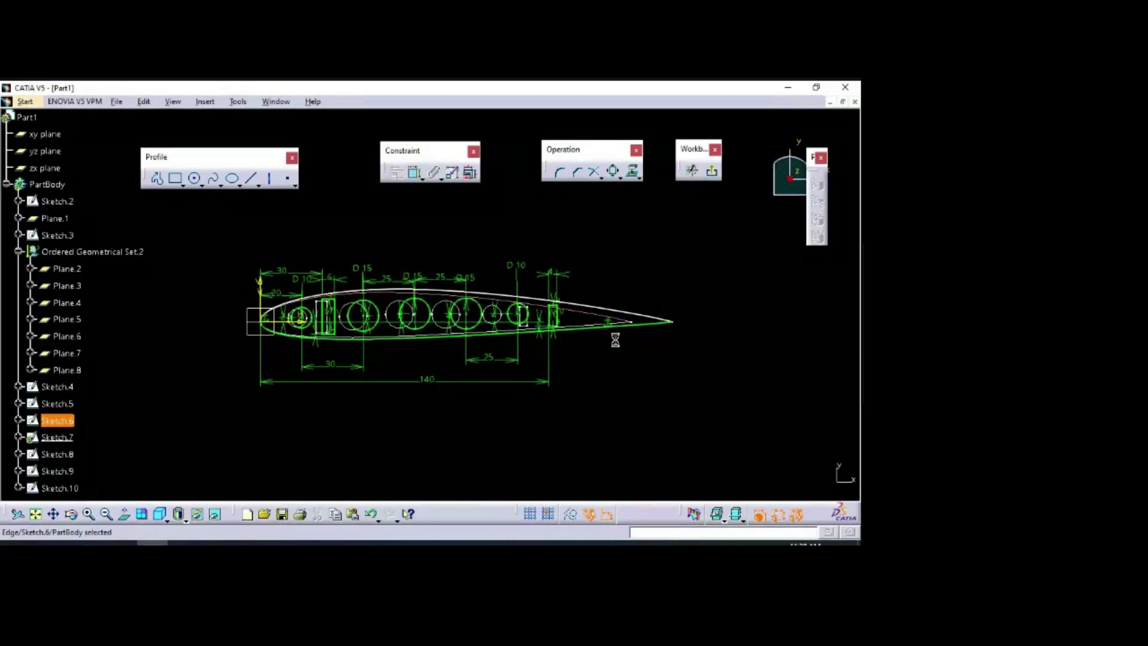
pyautogui.click(608, 319)
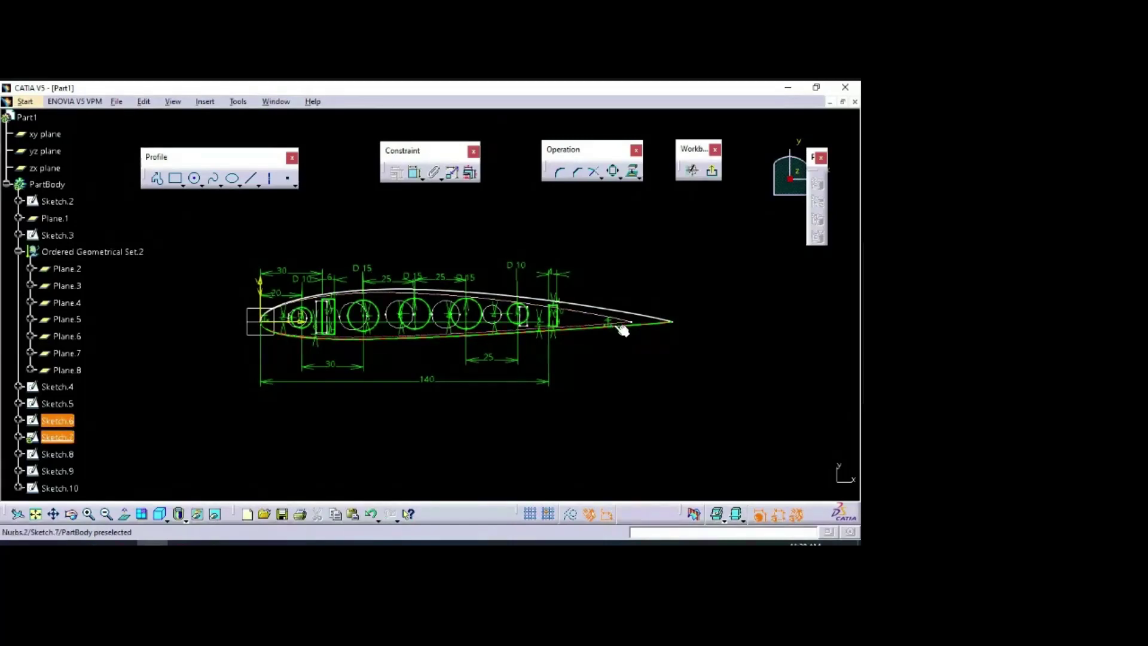
pyautogui.moveTo(643, 385)
pyautogui.keyDown('ctrl'); pyautogui.mouseDown(button='middle')
pyautogui.moveTo(667, 335)
pyautogui.moveTo(718, 303)
pyautogui.moveTo(318, 231)
pyautogui.mouseUp(button='middle'); pyautogui.keyUp('ctrl')
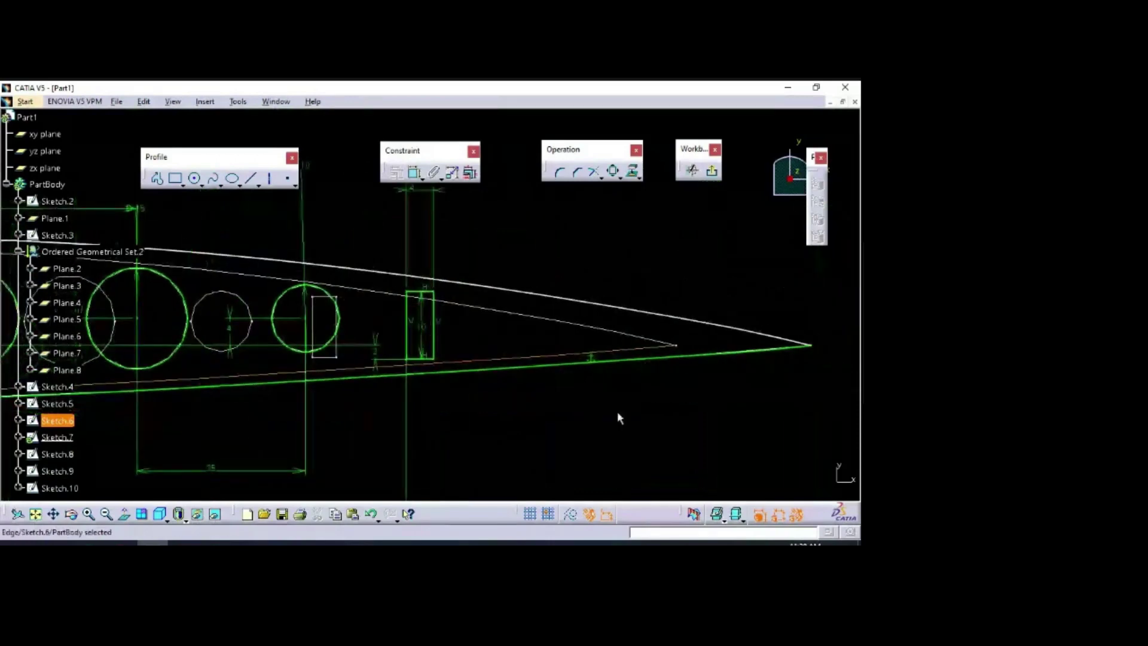
pyautogui.click(680, 423)
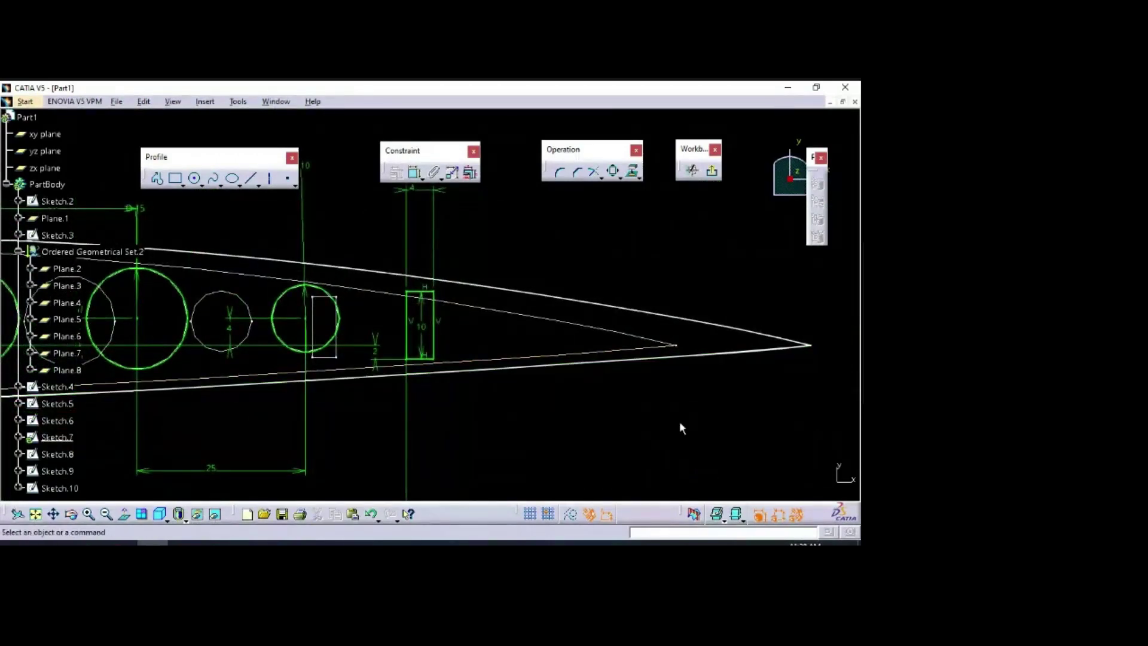
# Step: Scale the entire Sketch.7 rib about its leading-edge origin so its overall spacing dimension becomes 112 mm
pyautogui.moveTo(539, 257)
pyautogui.mouseDown(button='middle')
pyautogui.moveTo(543, 233)
pyautogui.moveTo(589, 383)
pyautogui.moveTo(578, 384)
pyautogui.moveTo(627, 382)
pyautogui.mouseUp(button='middle')
pyautogui.moveTo(232, 247)
pyautogui.mouseDown()
pyautogui.moveTo(422, 372)
pyautogui.moveTo(579, 404)
pyautogui.mouseUp()
pyautogui.click(615, 175)
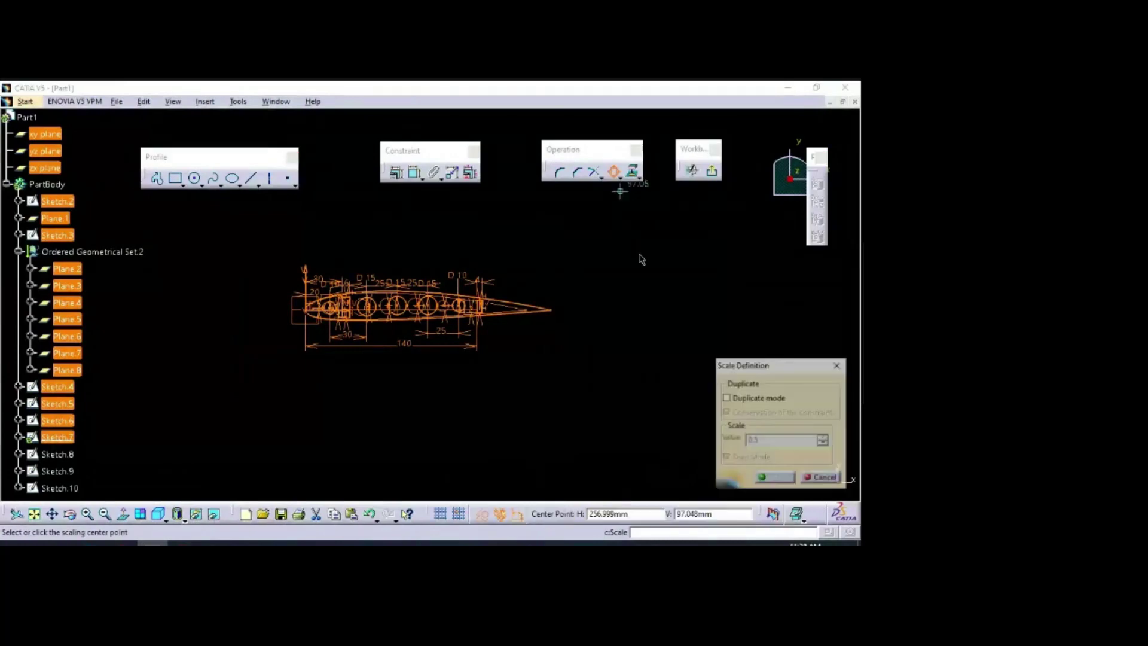
pyautogui.click(311, 310)
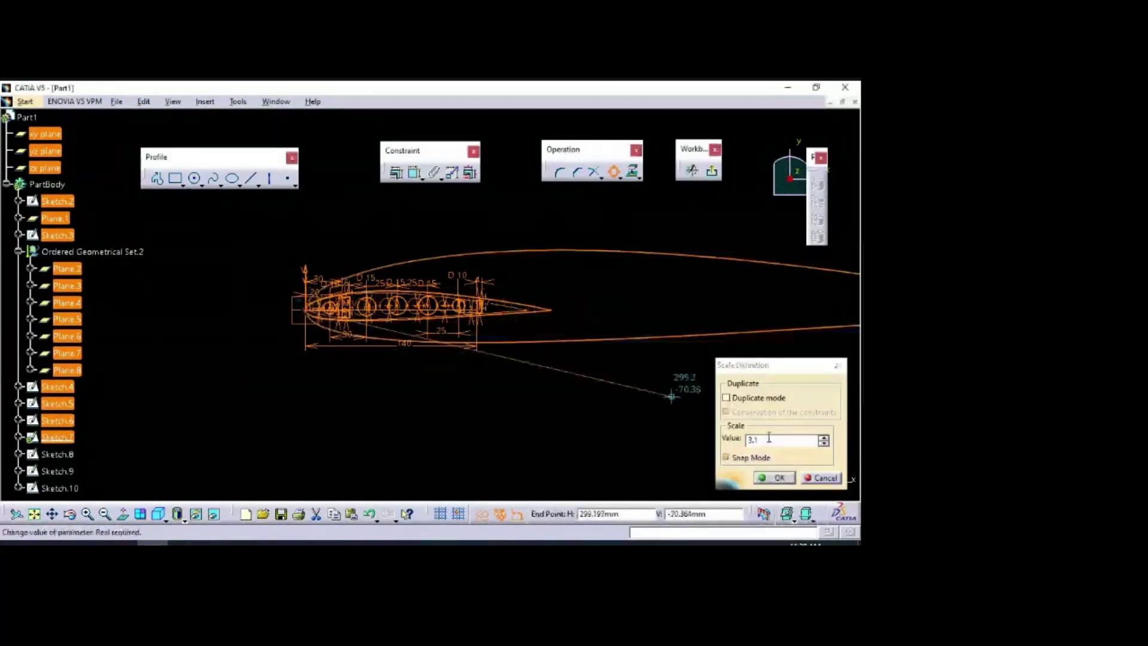
pyautogui.moveTo(764, 439); pyautogui.dragTo(723, 455)
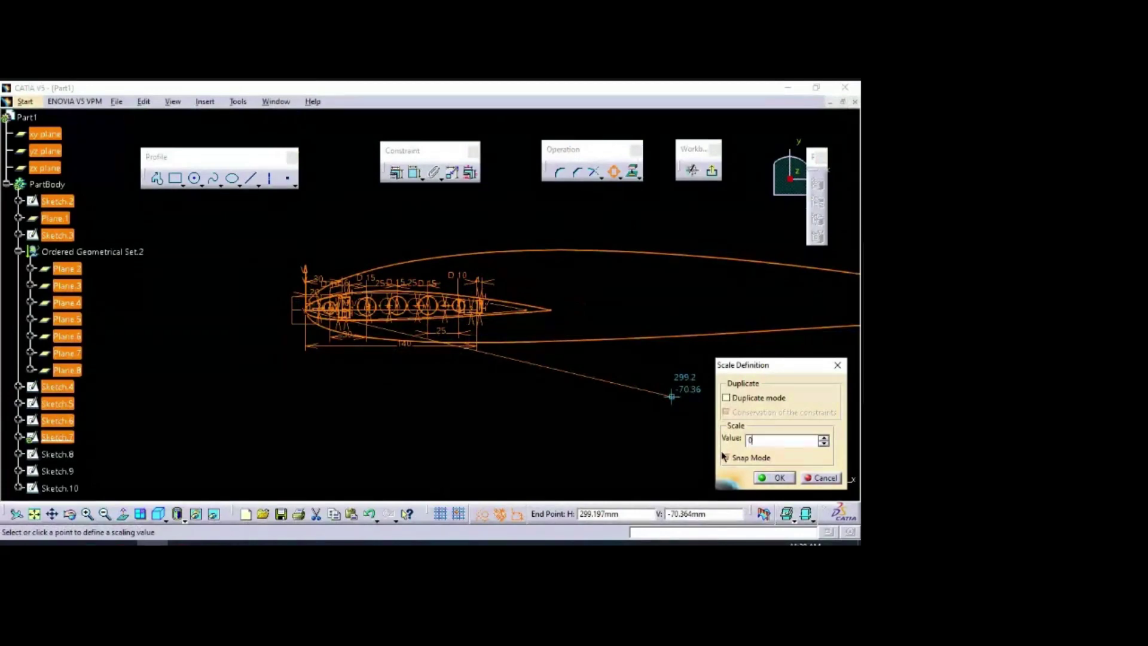
pyautogui.press('Return')
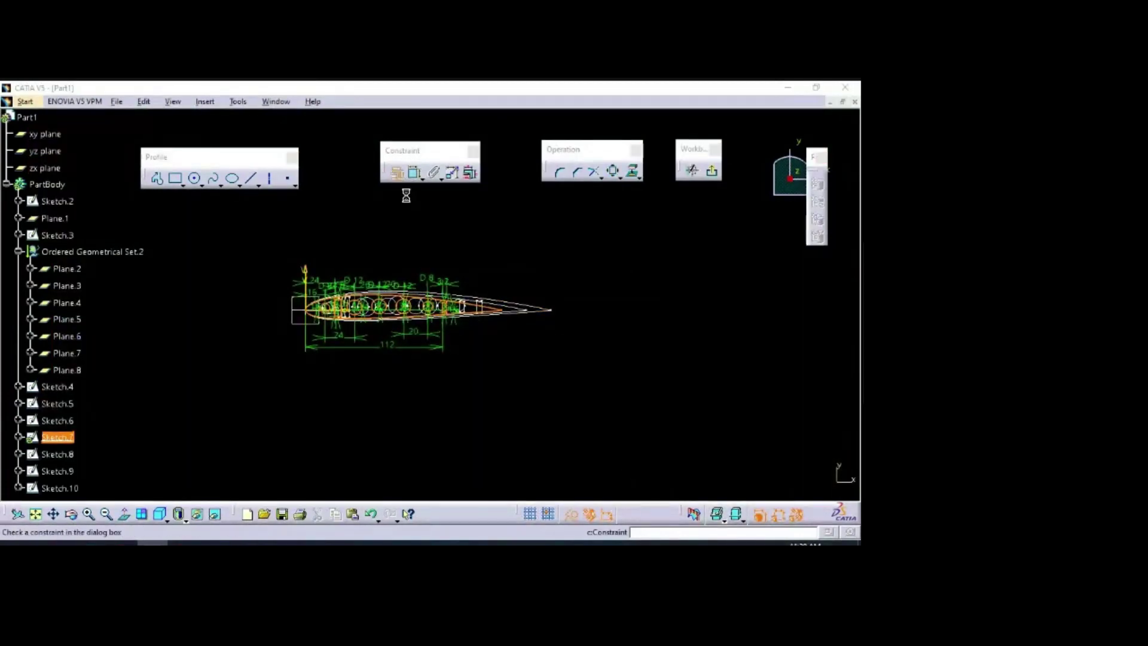
# Step: Apply a Fix constraint to the scaled Sketch.7 geometry and exit the sketch
pyautogui.click(414, 174)
pyautogui.click(730, 265)
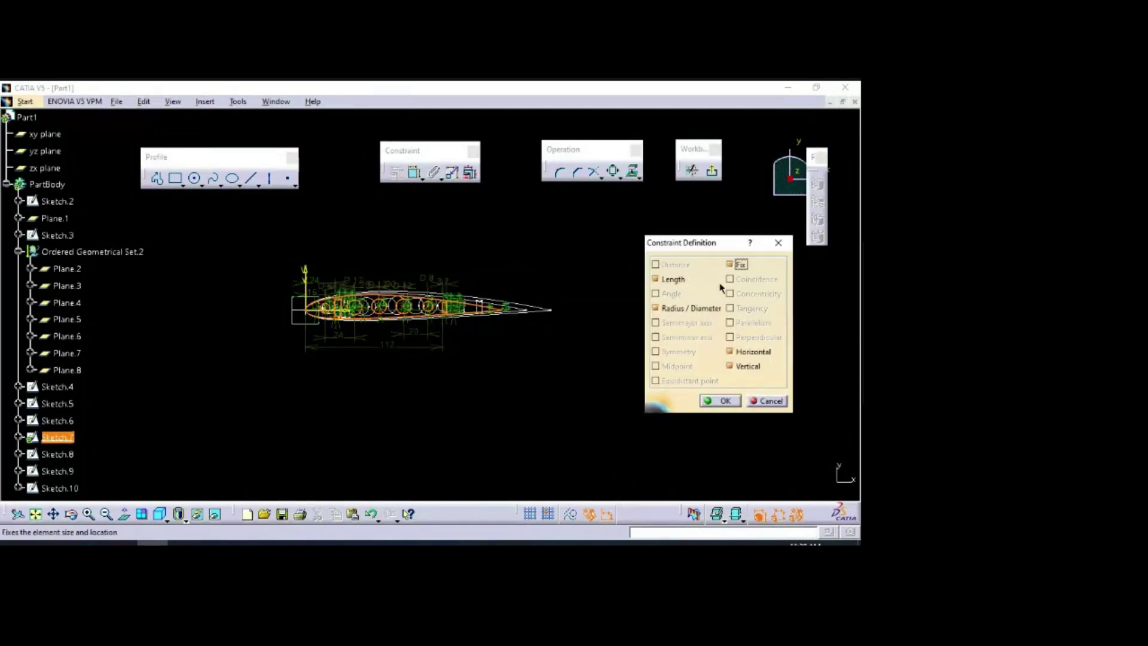
pyautogui.click(723, 401)
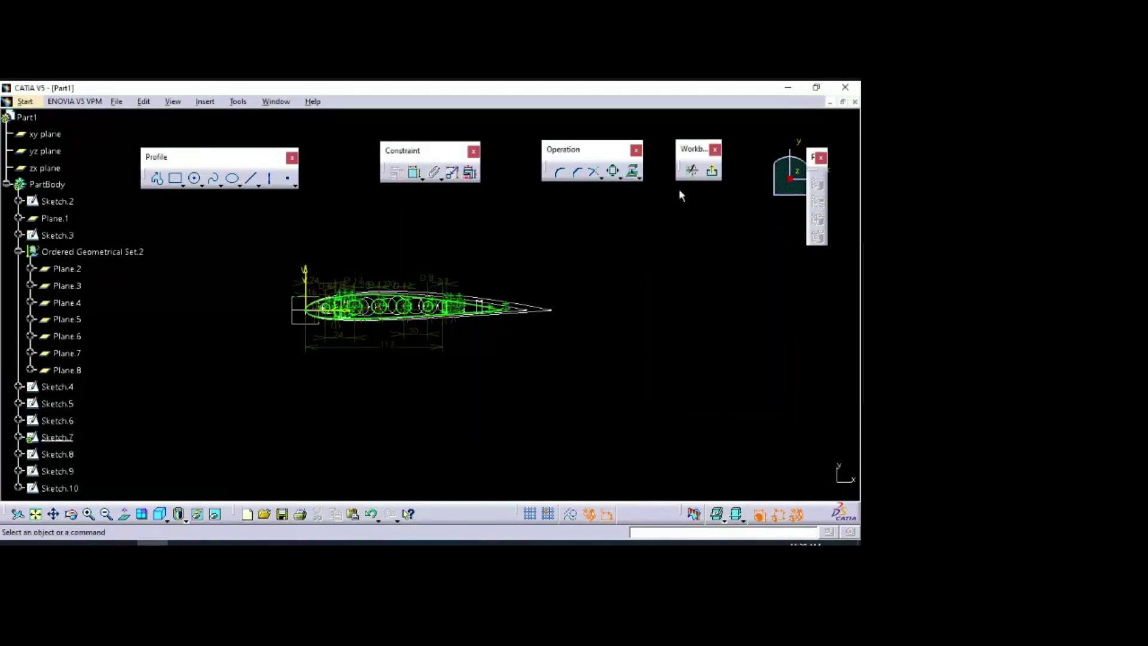
pyautogui.click(711, 171)
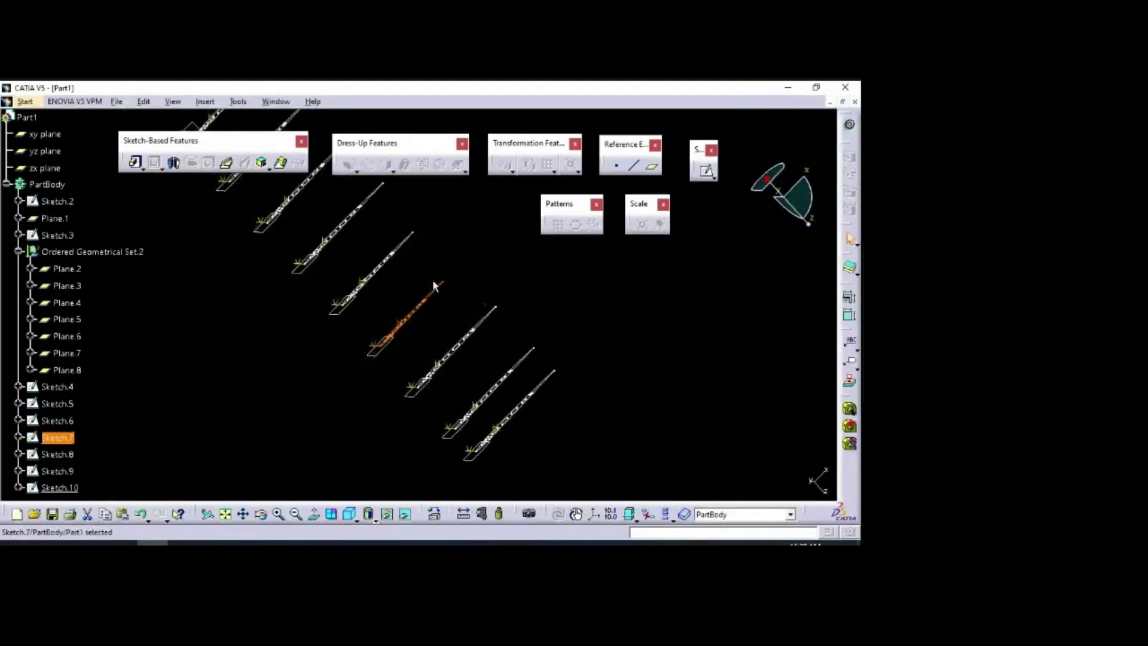
# Step: Open the next rib outboard, Sketch.8, for editing
pyautogui.doubleClick(474, 341)
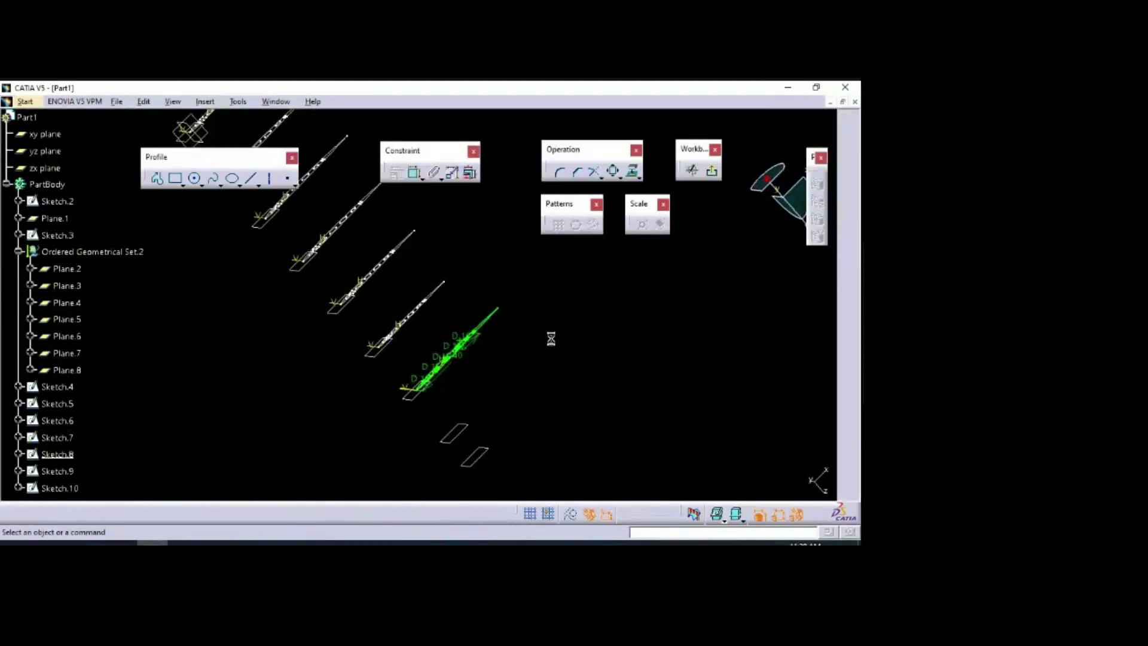
pyautogui.moveTo(591, 214); pyautogui.dragTo(608, 181, button='middle')
pyautogui.moveTo(617, 392); pyautogui.dragTo(637, 331, button='middle')
pyautogui.moveTo(361, 357); pyautogui.dragTo(257, 276, button='middle')
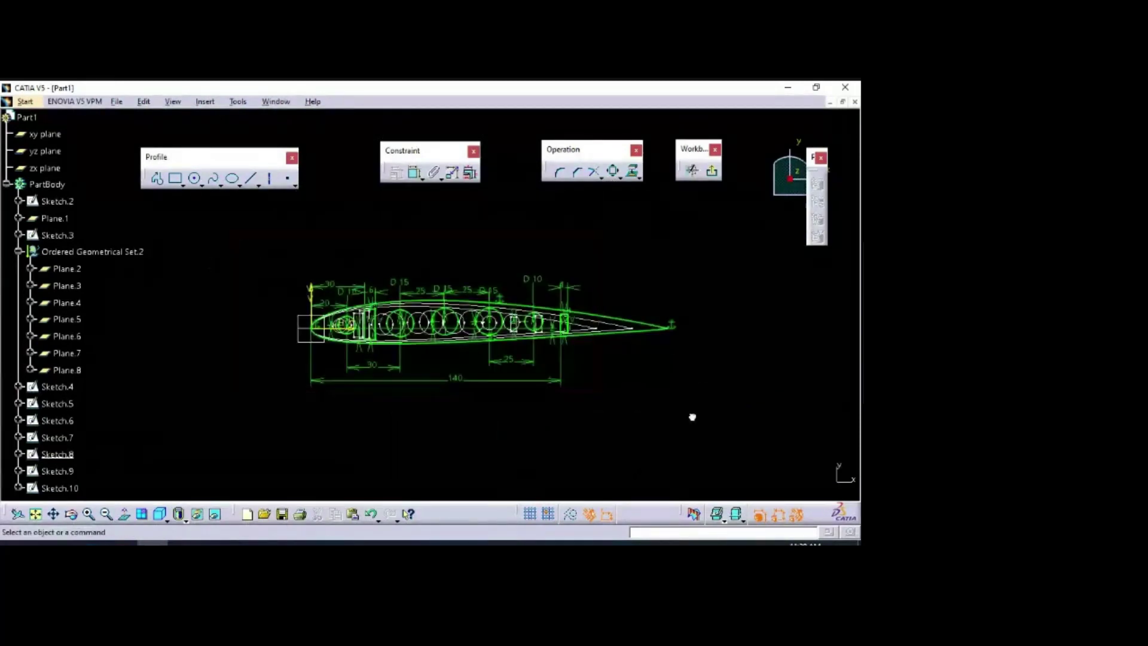
pyautogui.hotkey('ctrl', 'a')
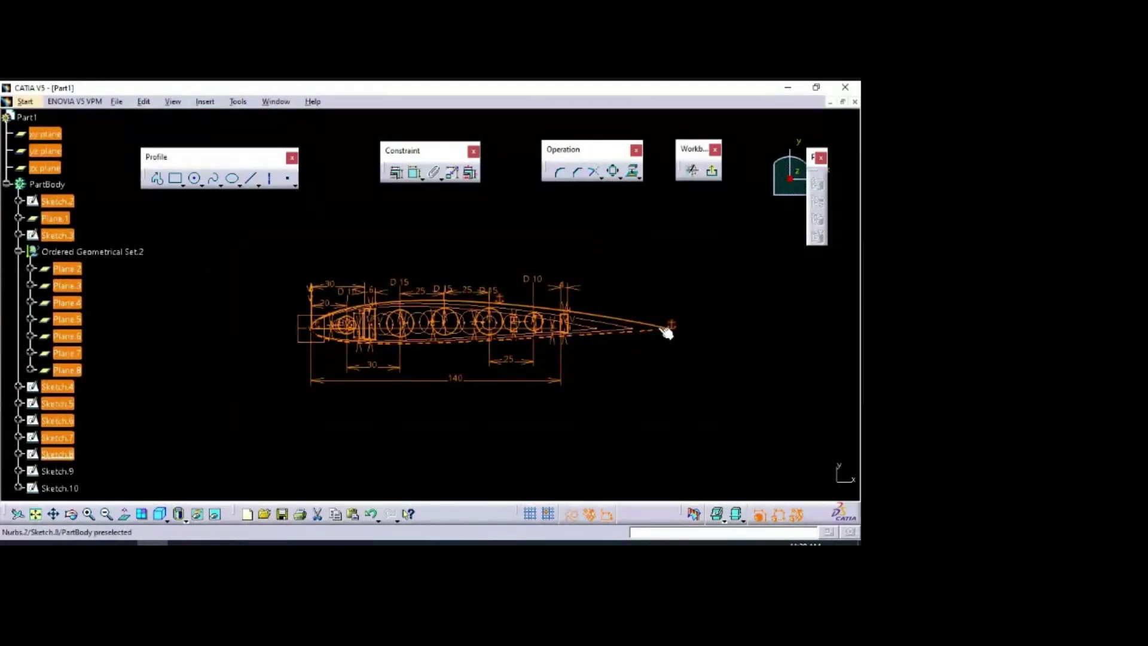
pyautogui.click(614, 174)
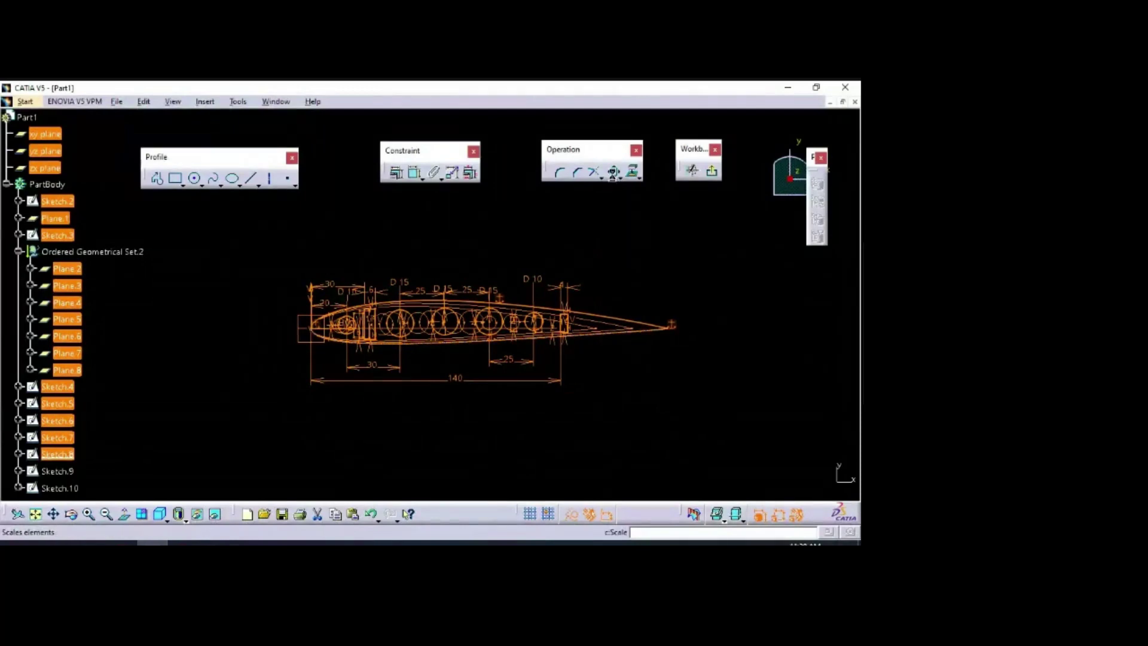
pyautogui.click(307, 326)
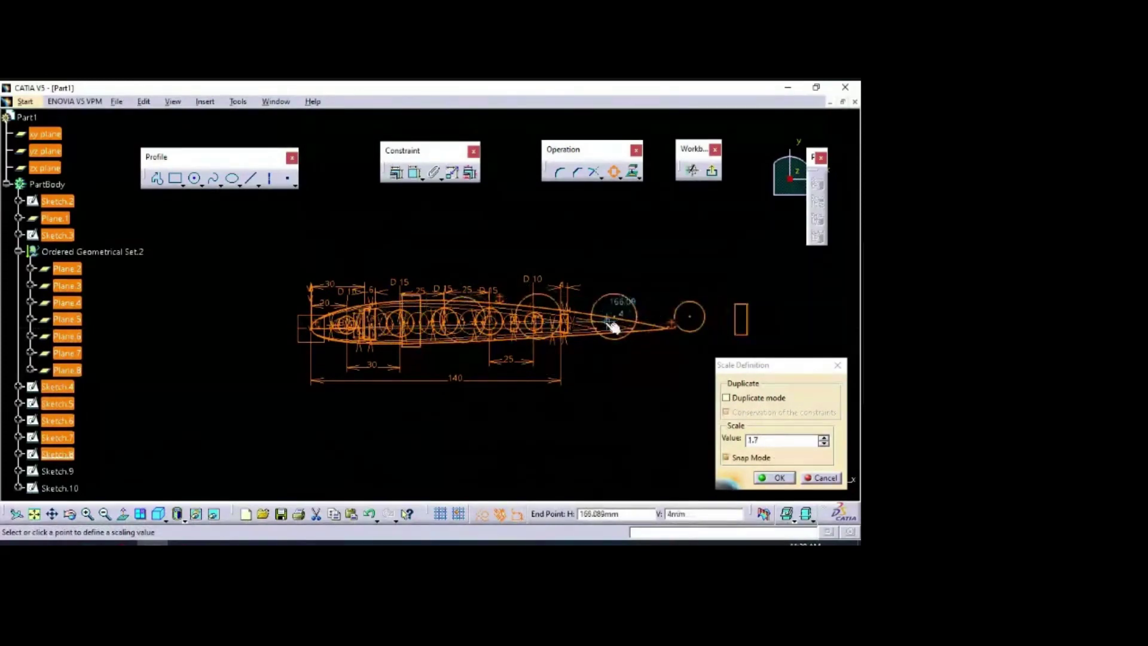
pyautogui.click(822, 477)
pyautogui.click(686, 377)
# Step: Delete the fix constraints at the trailing edge and on the upper airfoil curve of Sketch.8
pyautogui.moveTo(666, 415); pyautogui.dragTo(677, 374, button='middle')
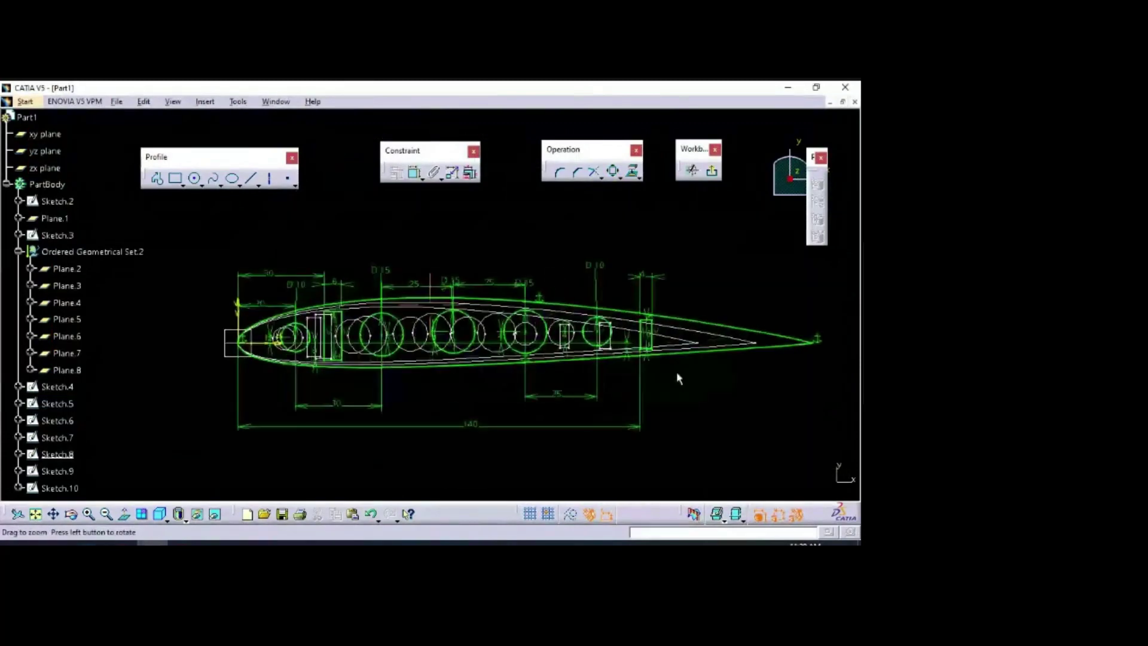
pyautogui.moveTo(741, 412); pyautogui.dragTo(654, 410, button='middle')
pyautogui.click(734, 339)
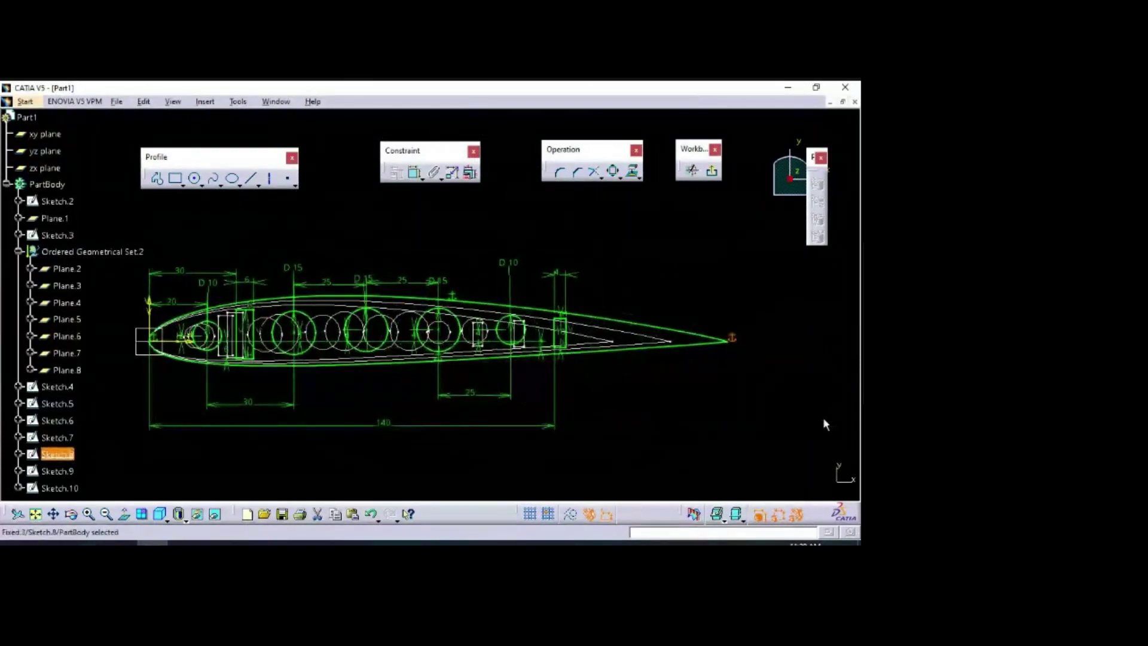
pyautogui.press('Delete')
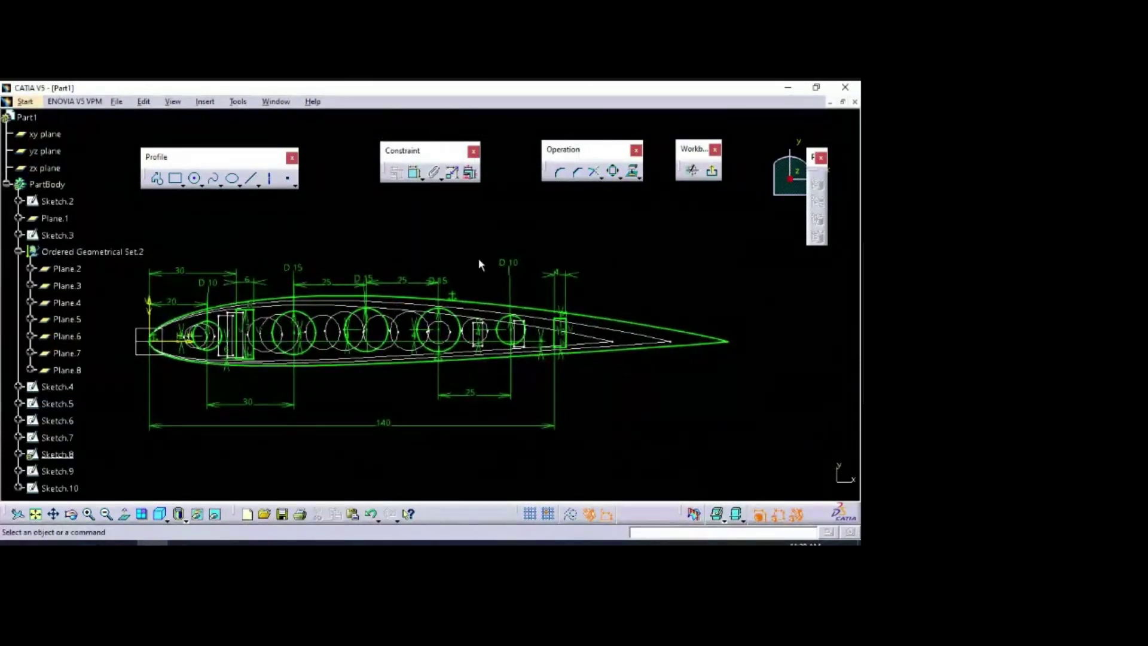
pyautogui.click(454, 295)
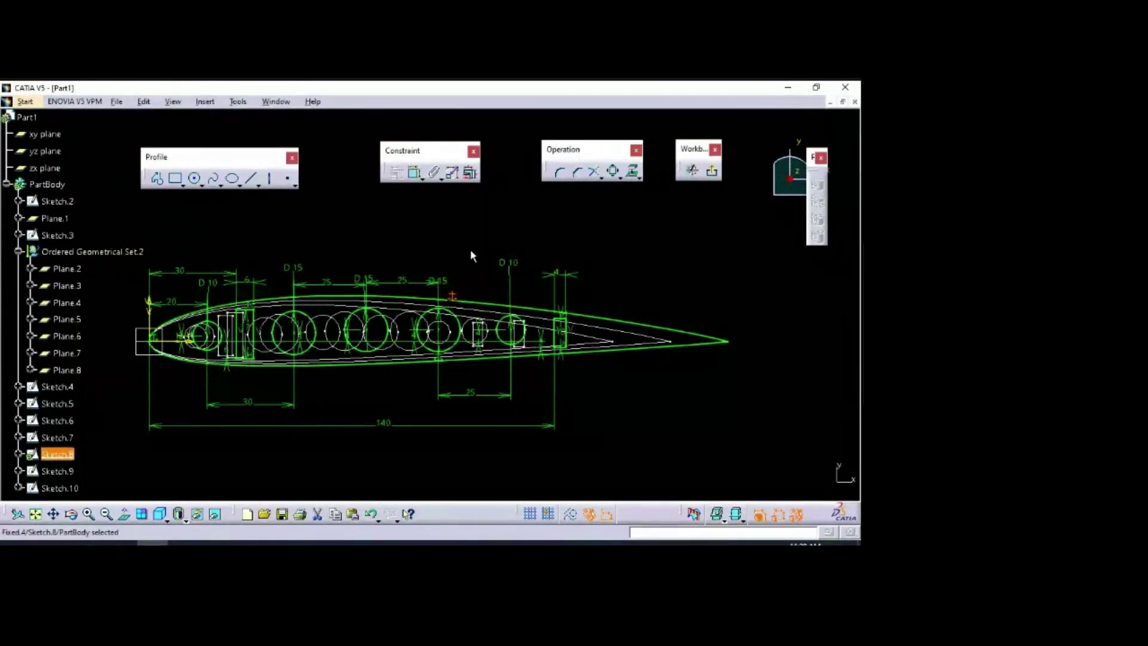
pyautogui.press('Delete')
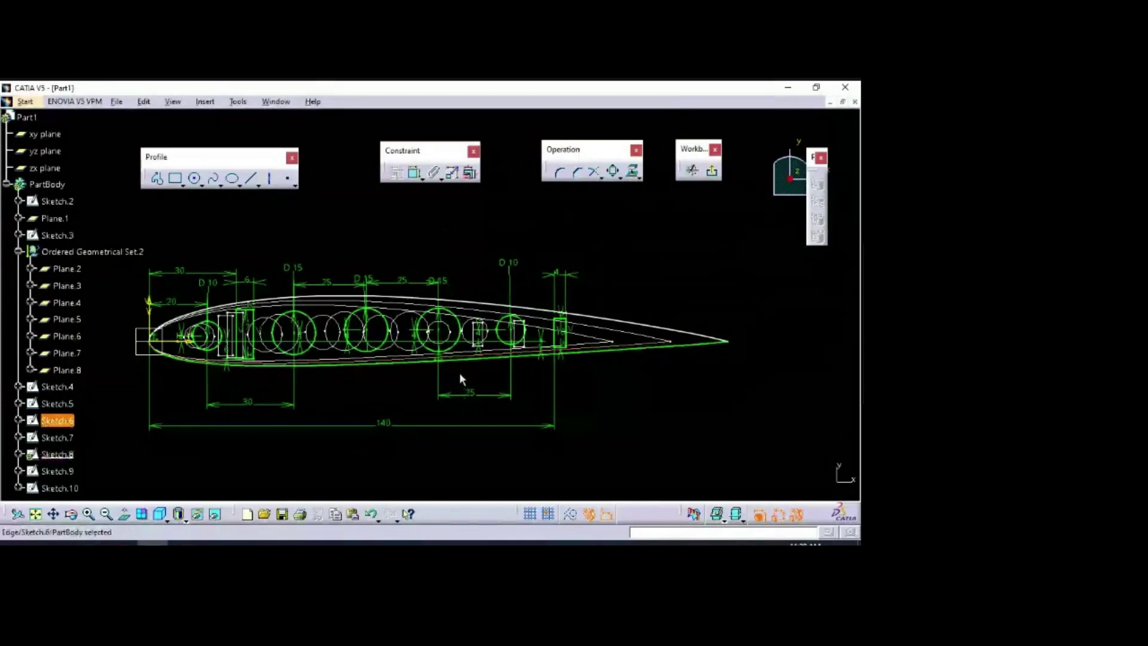
# Step: Delete the remaining fix constraint on the lower airfoil curve of Sketch.8
pyautogui.moveTo(459, 372)
pyautogui.mouseDown(button='middle')
pyautogui.moveTo(475, 322)
pyautogui.moveTo(526, 397)
pyautogui.moveTo(468, 387)
pyautogui.mouseUp(button='middle')
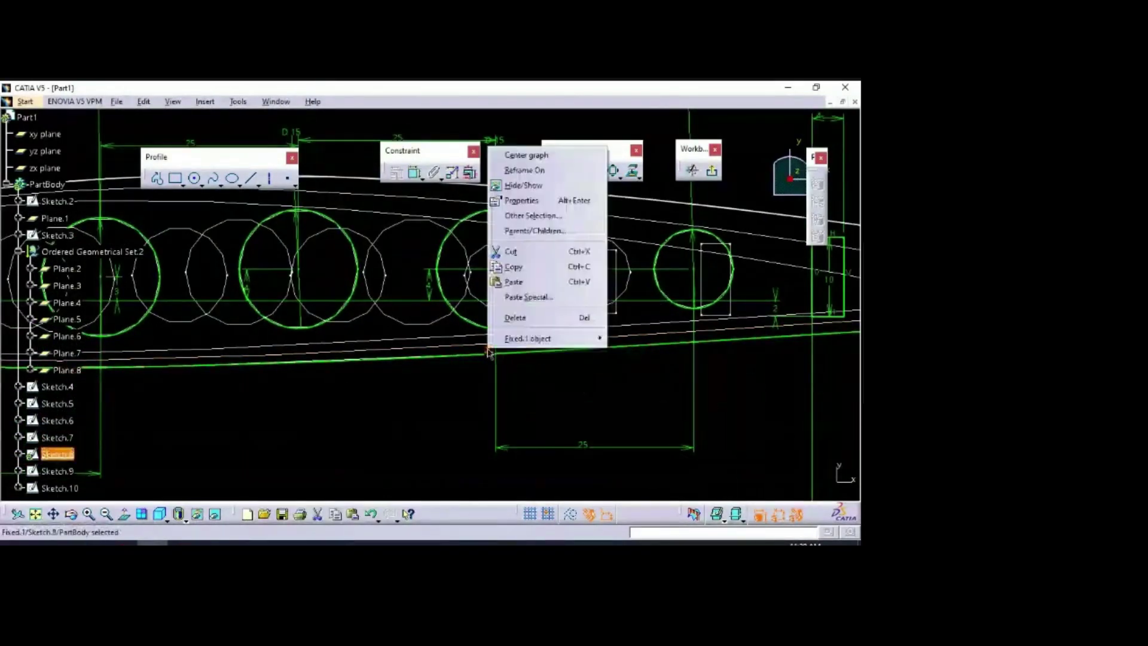
pyautogui.rightClick(488, 353)
pyautogui.click(526, 317)
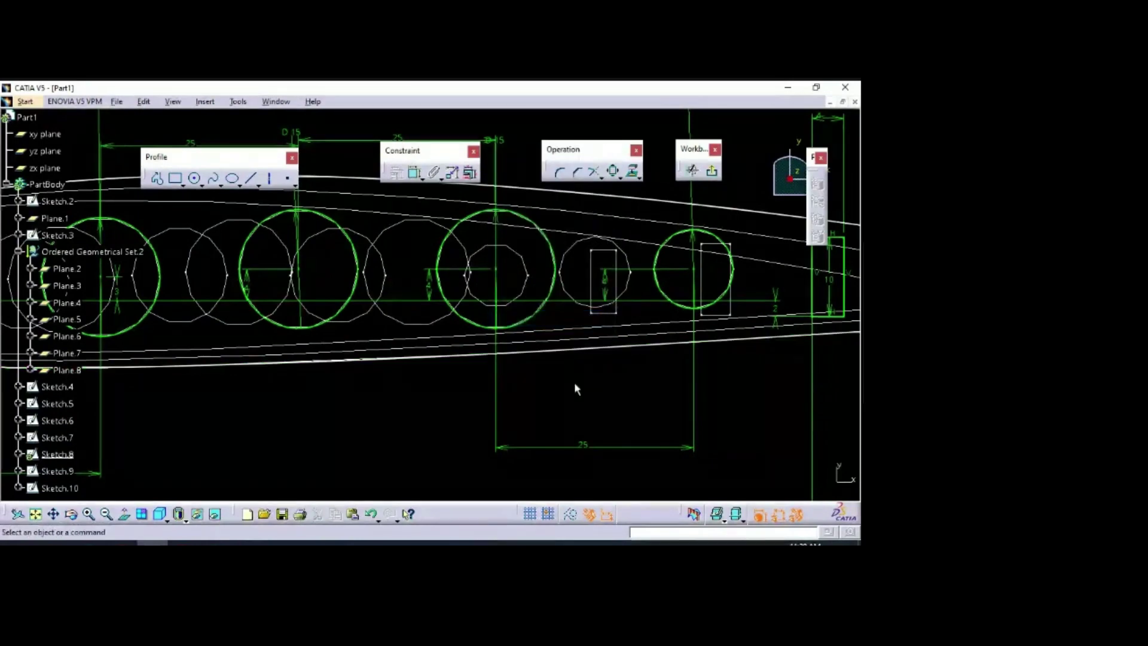
# Step: Scale the entire Sketch.8 rib about its leading-edge origin so its overall spacing dimension becomes 98 mm, and exit the sketch
pyautogui.moveTo(576, 367); pyautogui.dragTo(612, 489, button='middle')
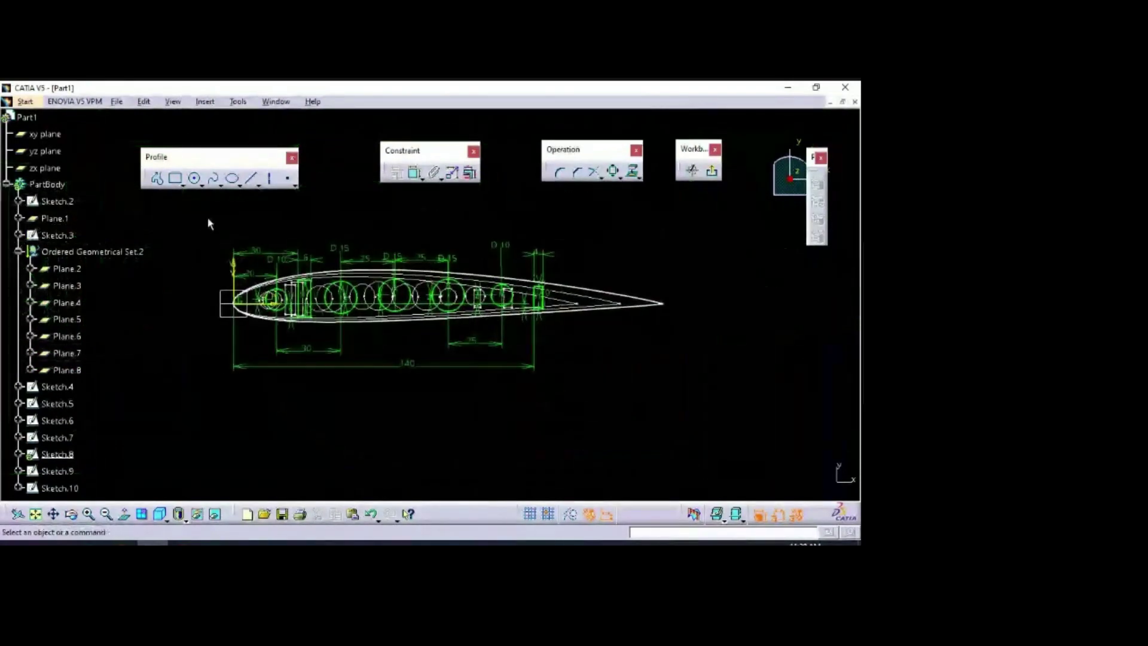
pyautogui.moveTo(195, 218); pyautogui.dragTo(657, 387)
pyautogui.click(614, 173)
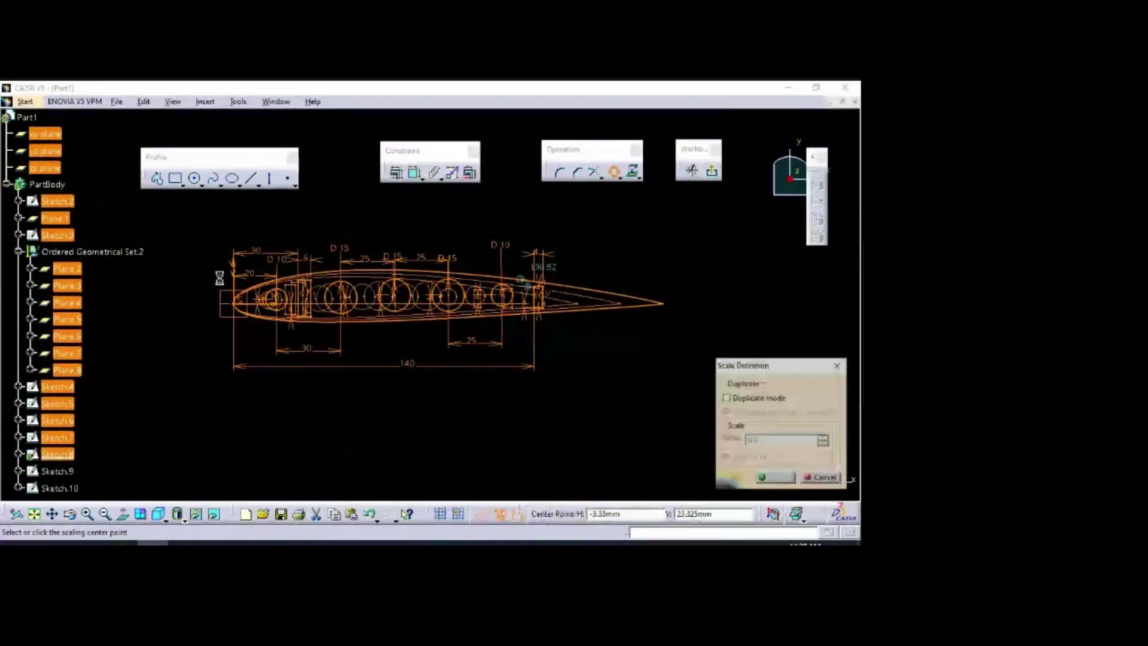
pyautogui.click(233, 303)
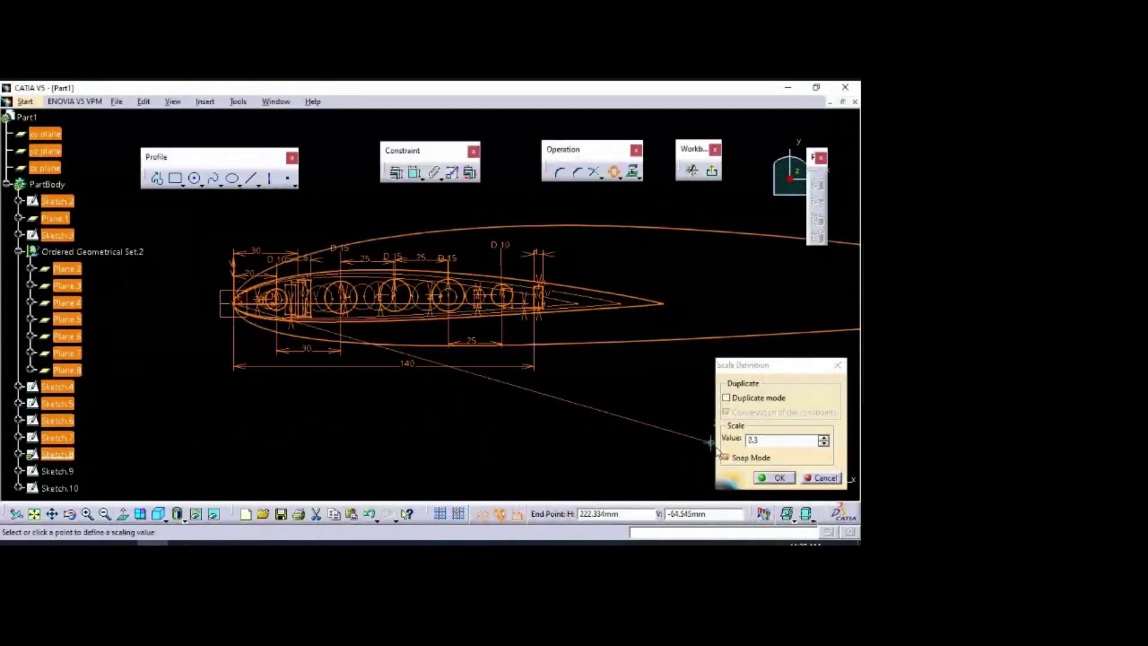
pyautogui.write('0.7')
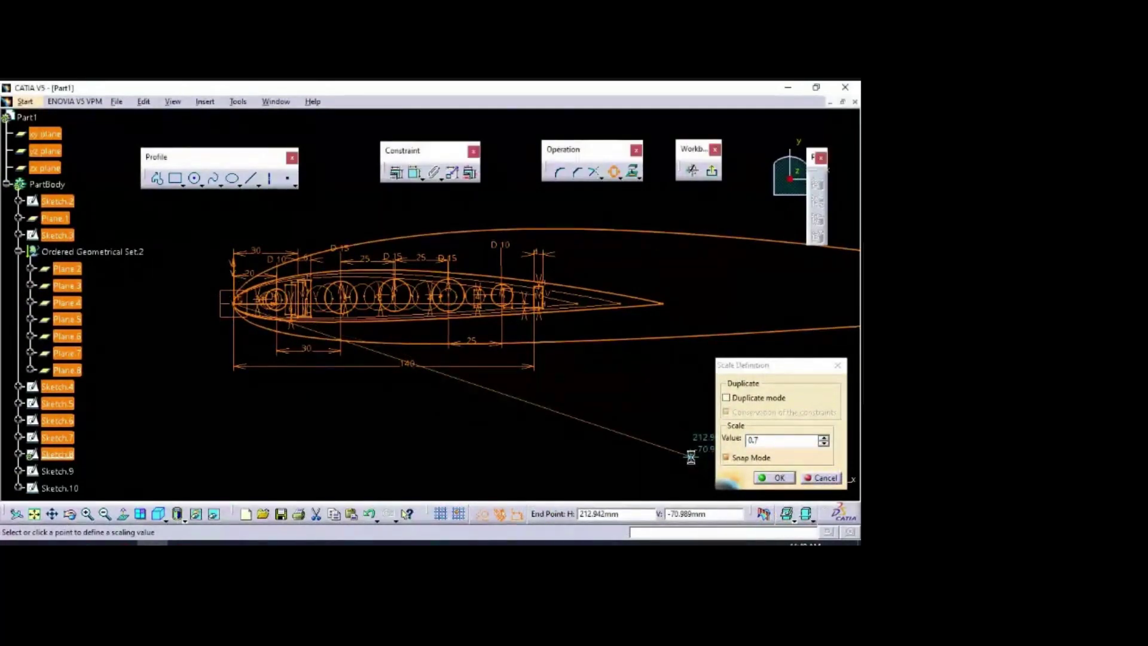
pyautogui.press('Return')
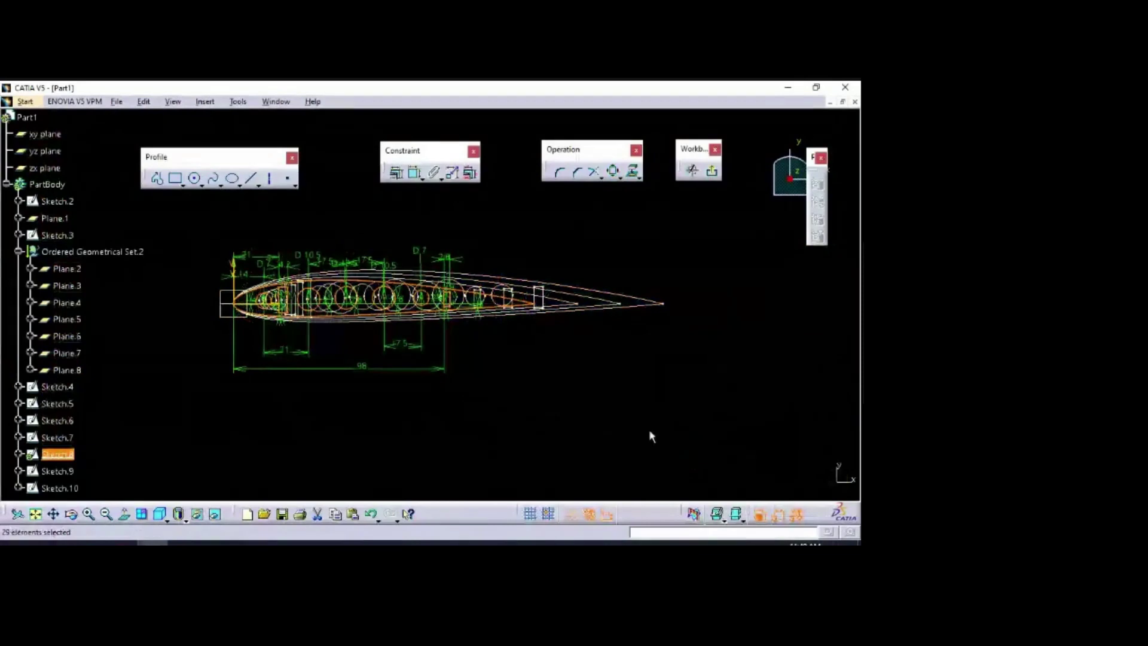
pyautogui.click(711, 171)
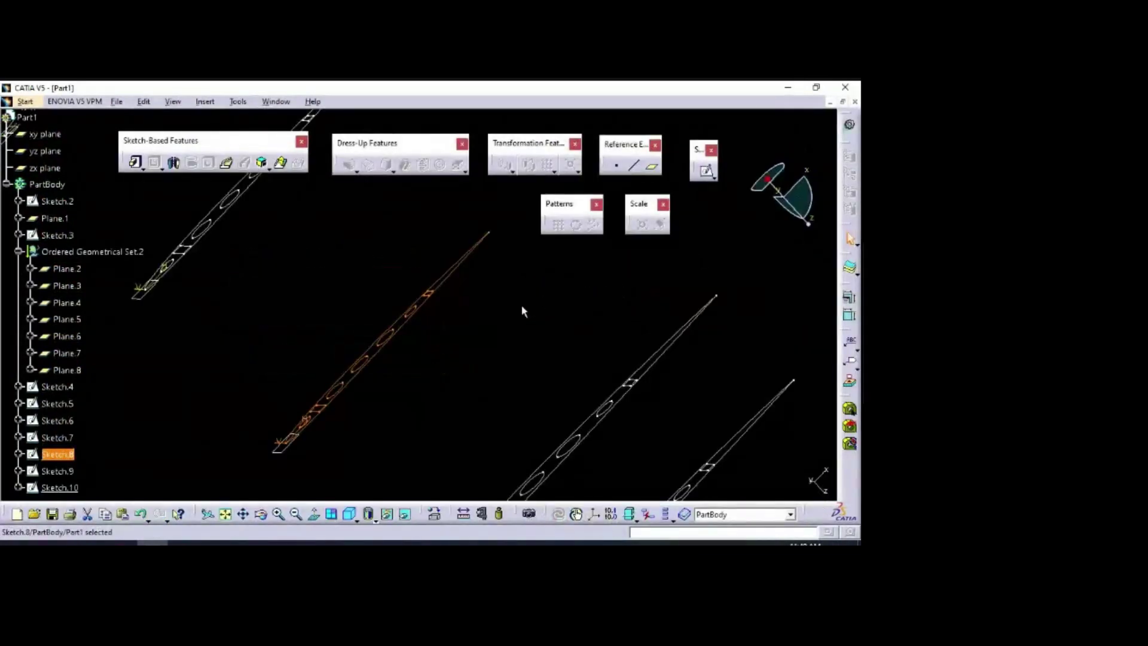
# Step: Open the Sketch.9 rib for editing and delete the fix constraint at its trailing edge
pyautogui.click(520, 304)
pyautogui.moveTo(519, 303)
pyautogui.mouseDown(button='middle')
pyautogui.moveTo(520, 349)
pyautogui.moveTo(561, 379)
pyautogui.mouseUp(button='middle')
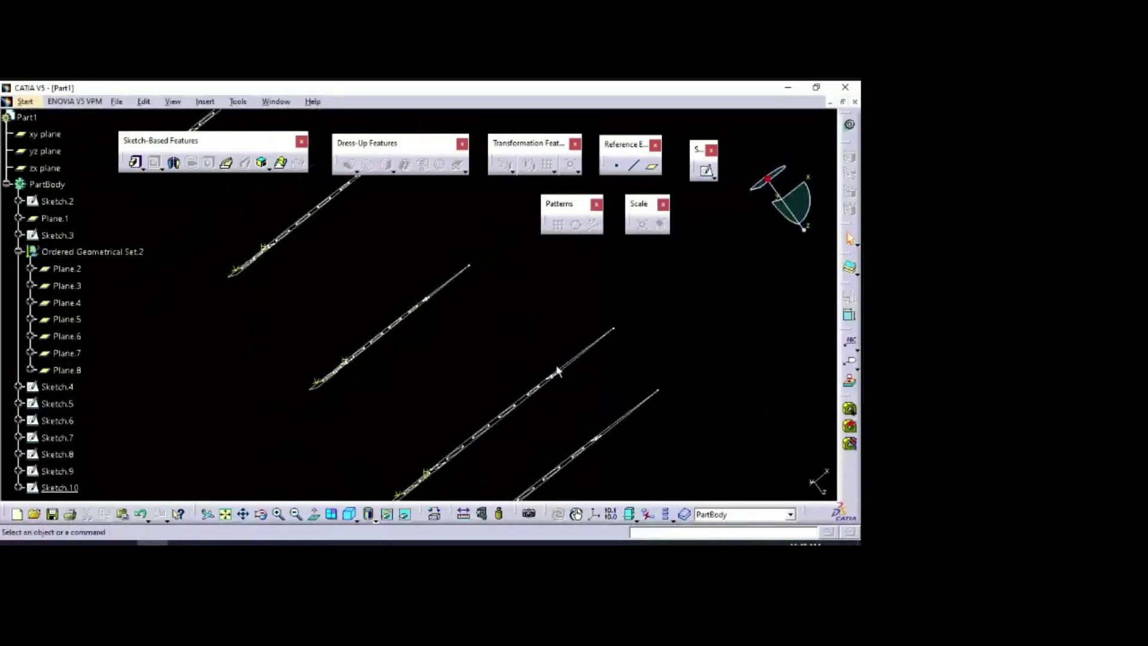
pyautogui.doubleClick(562, 374)
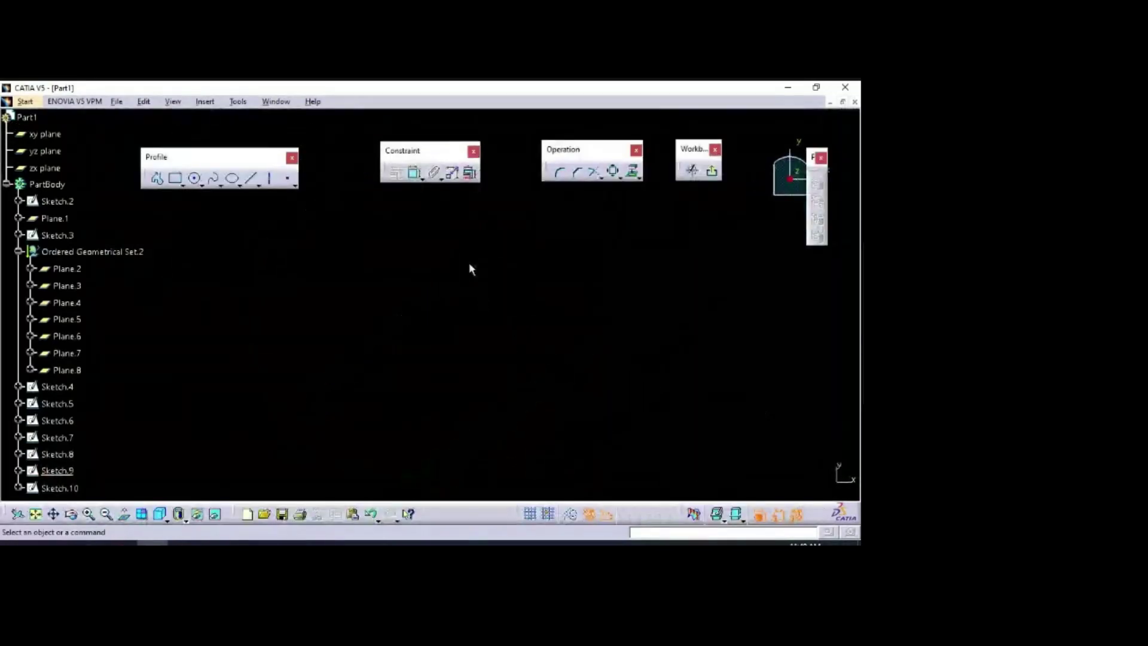
pyautogui.click(35, 514)
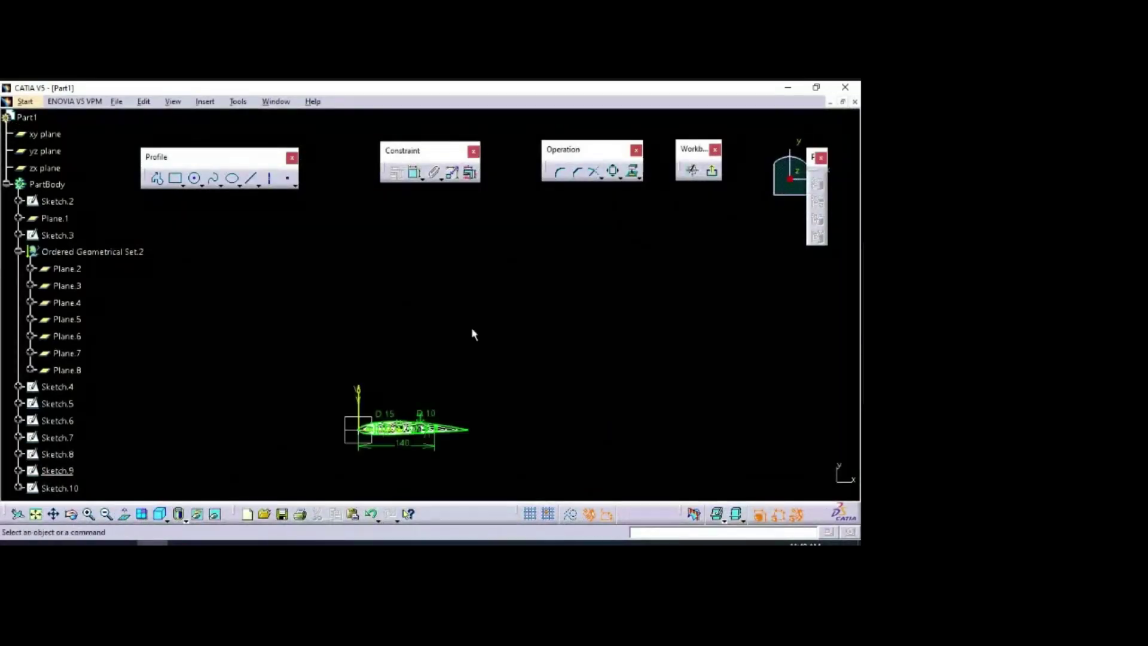
pyautogui.moveTo(449, 378); pyautogui.dragTo(461, 235, button='middle')
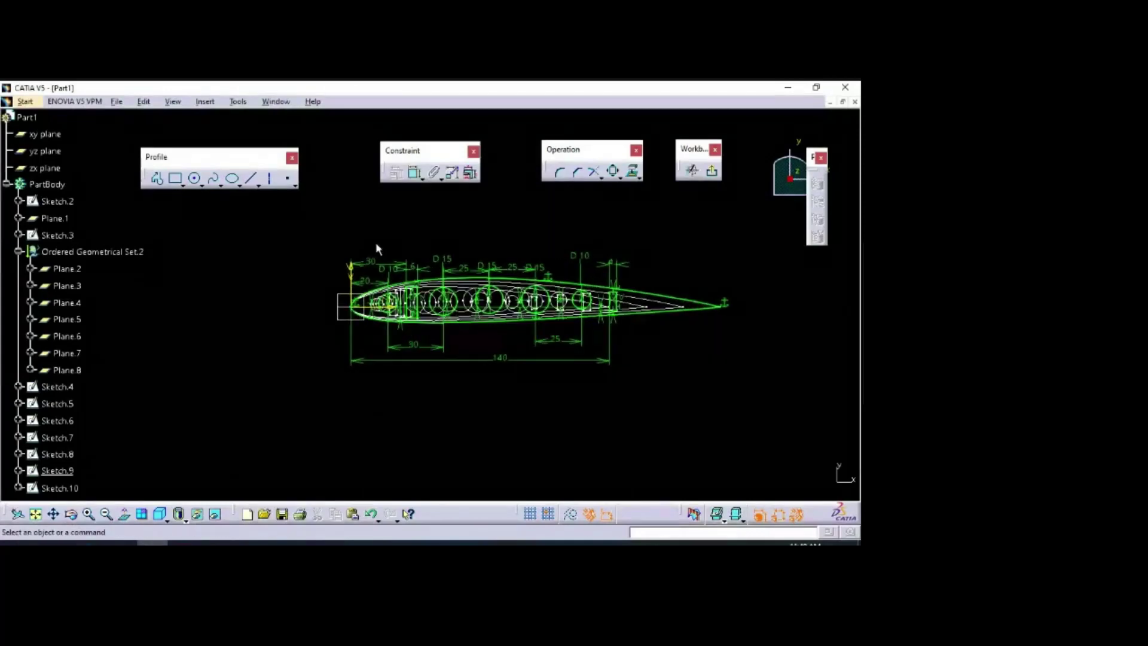
pyautogui.moveTo(779, 371)
pyautogui.mouseDown(button='middle')
pyautogui.moveTo(743, 389)
pyautogui.moveTo(745, 293)
pyautogui.mouseUp(button='middle')
pyautogui.moveTo(819, 432); pyautogui.dragTo(726, 422, button='middle')
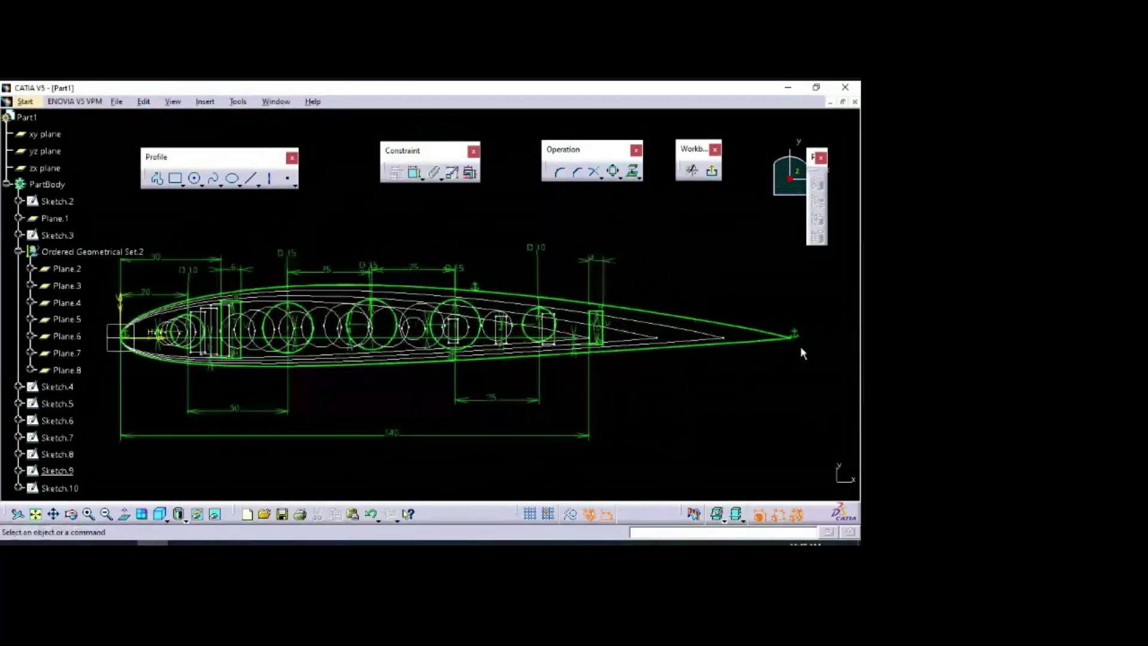
pyautogui.click(796, 335)
pyautogui.press('Delete')
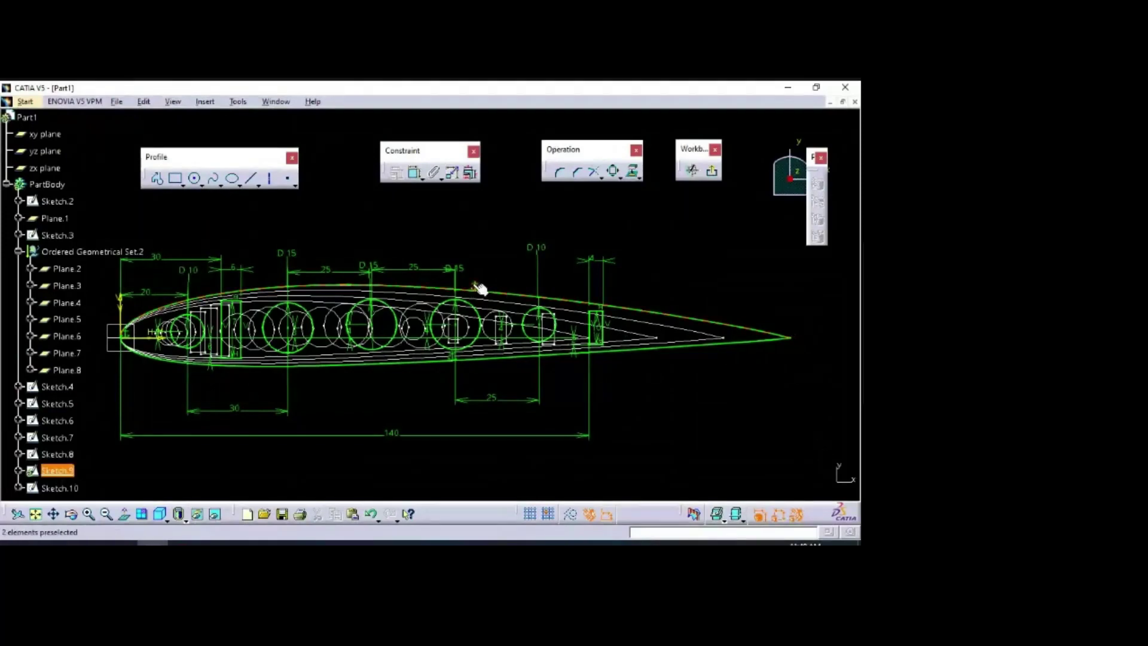
# Step: Delete the fix constraints on the upper and lower airfoil curves of Sketch.9
pyautogui.click(475, 285)
pyautogui.press('Delete')
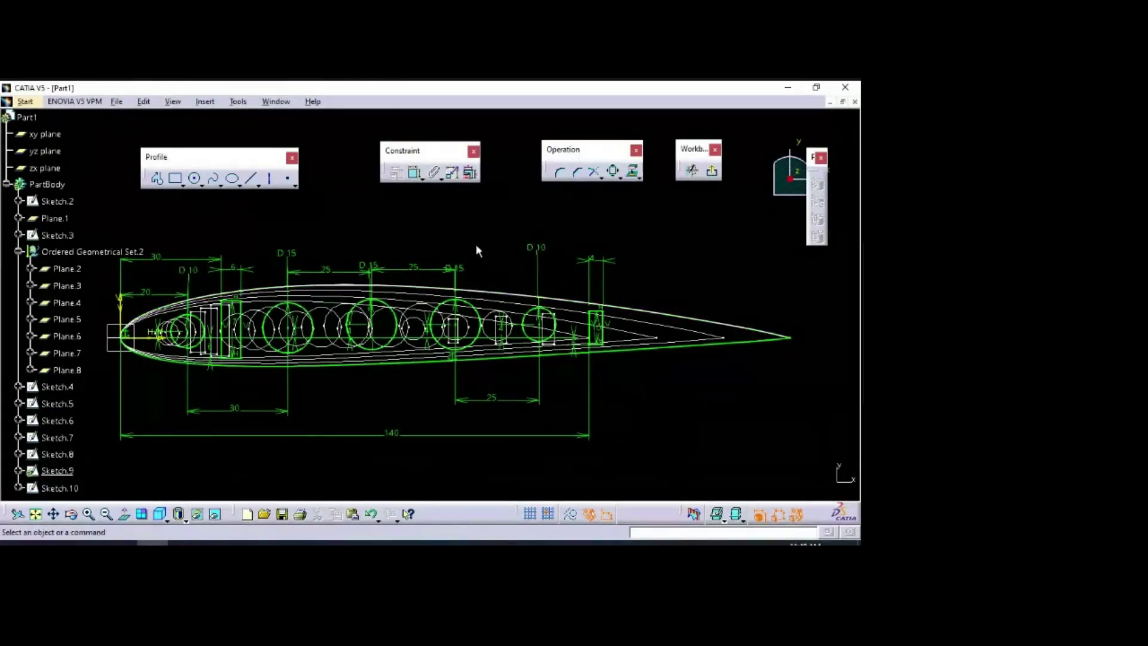
pyautogui.scroll(3, 422, 395)
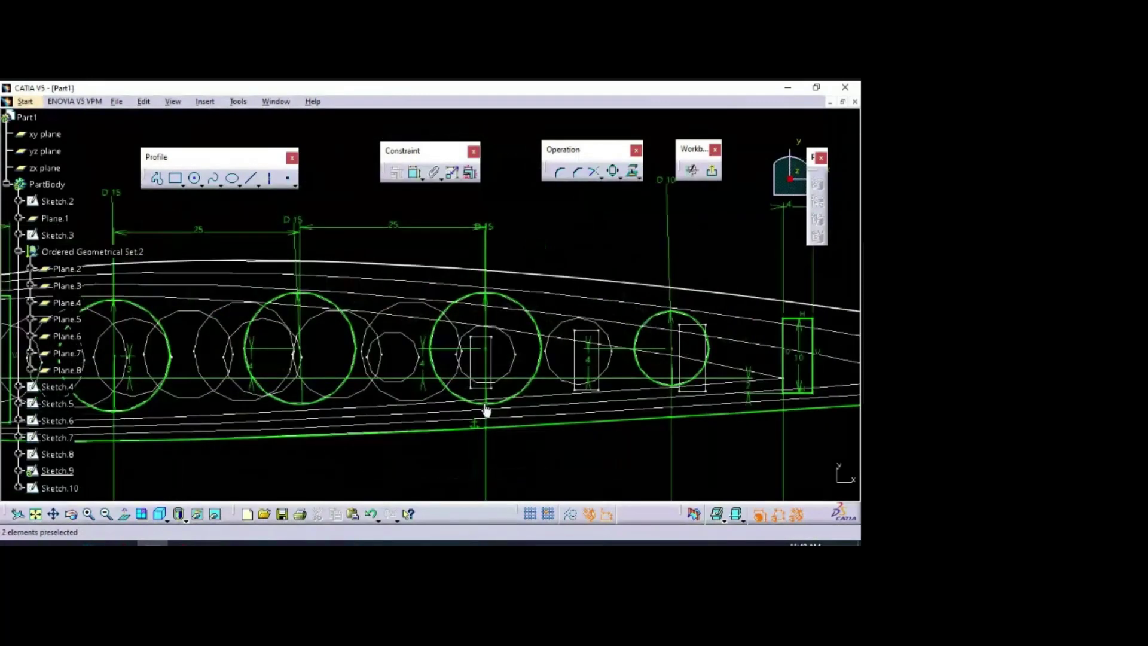
pyautogui.click(476, 425)
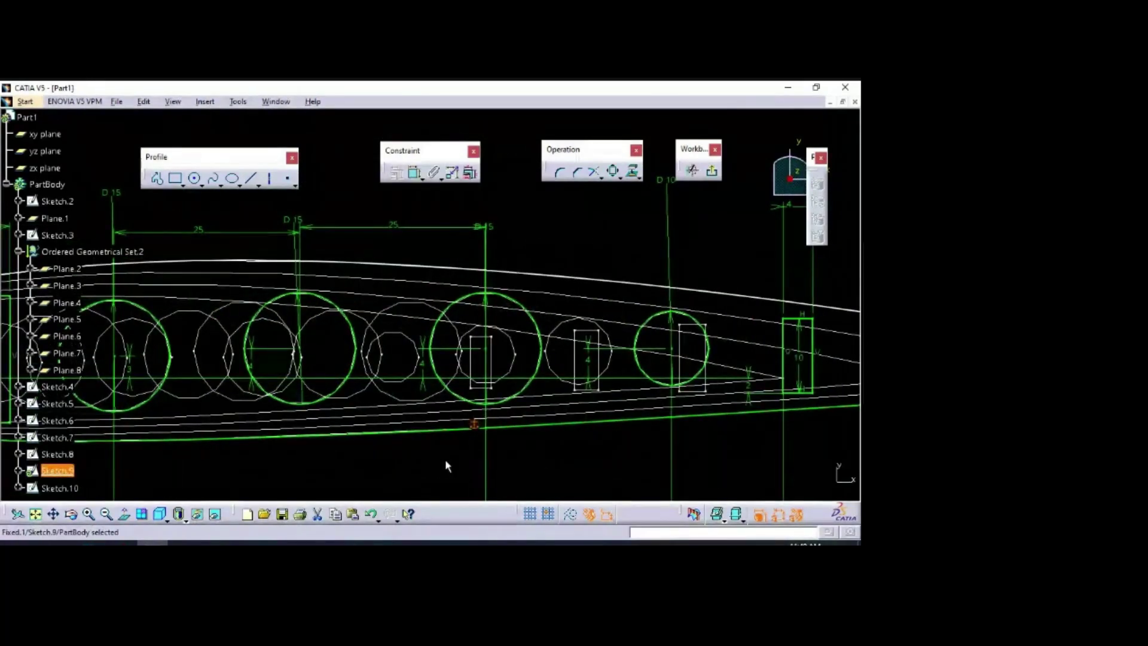
pyautogui.press('Delete')
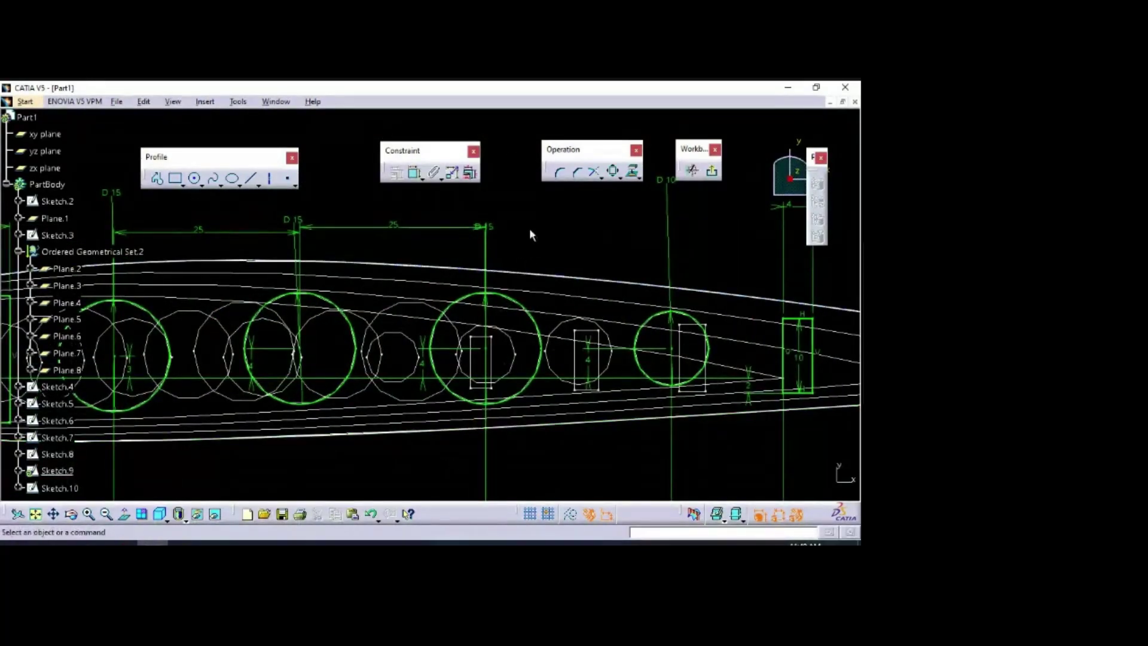
# Step: Scale the entire Sketch.9 rib by a factor of 0.6 about its leading-edge origin and exit the sketch
pyautogui.moveTo(533, 233)
pyautogui.keyDown('ctrl'); pyautogui.mouseDown(button='middle')
pyautogui.moveTo(562, 342)
pyautogui.moveTo(556, 391)
pyautogui.mouseUp(button='middle'); pyautogui.keyUp('ctrl')
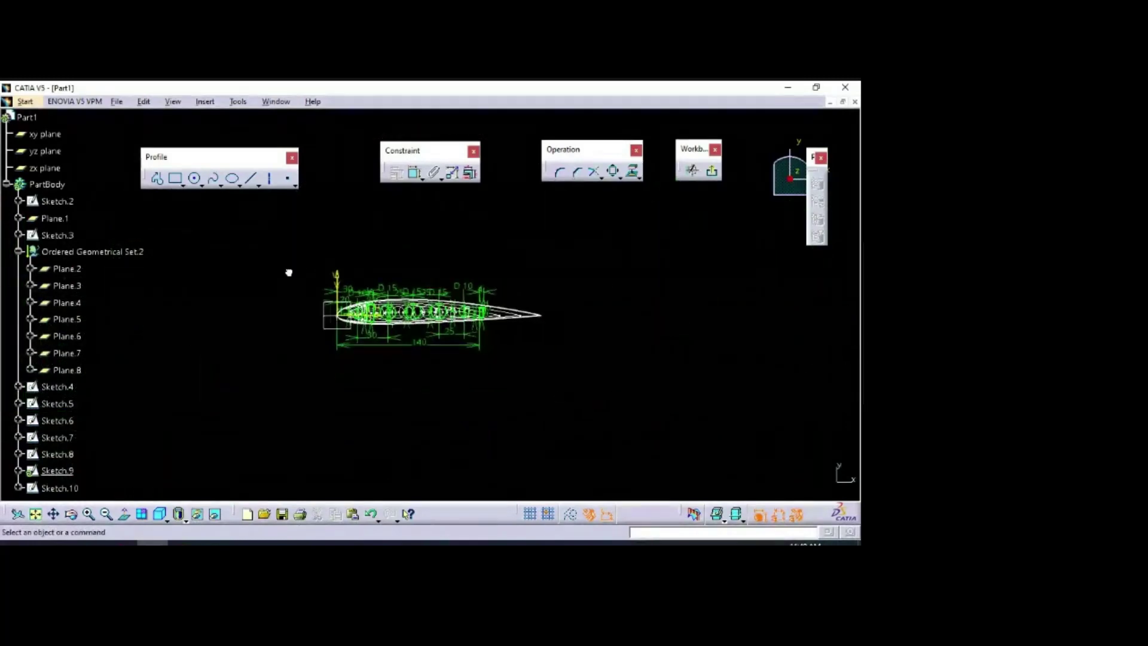
pyautogui.moveTo(269, 245); pyautogui.dragTo(601, 422)
pyautogui.click(613, 172)
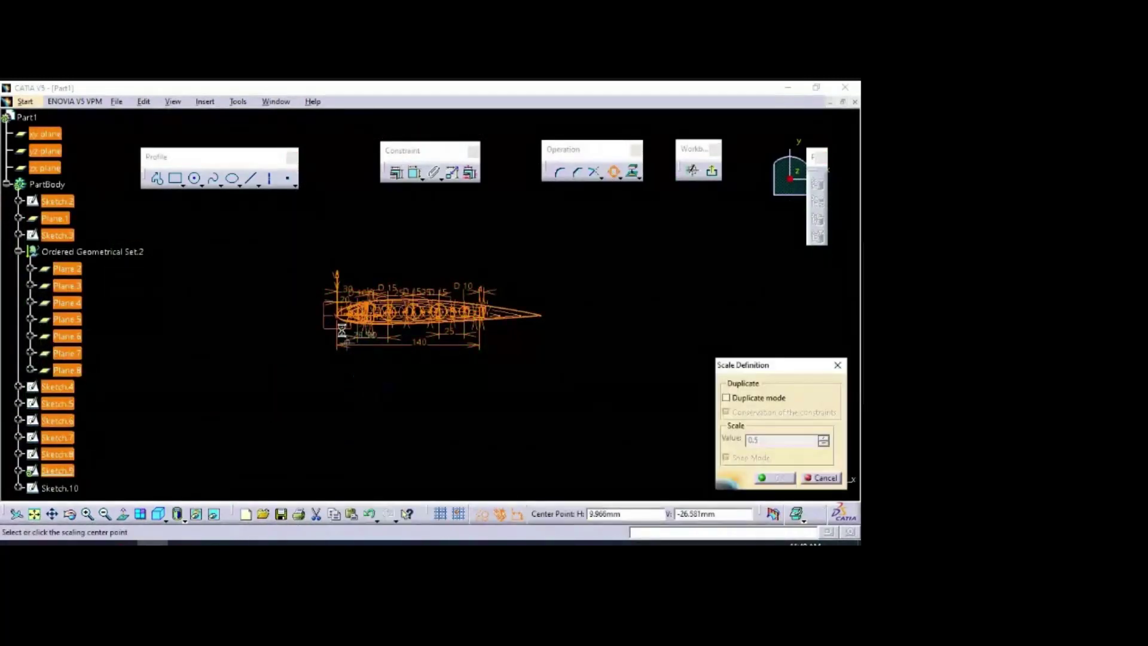
pyautogui.click(343, 318)
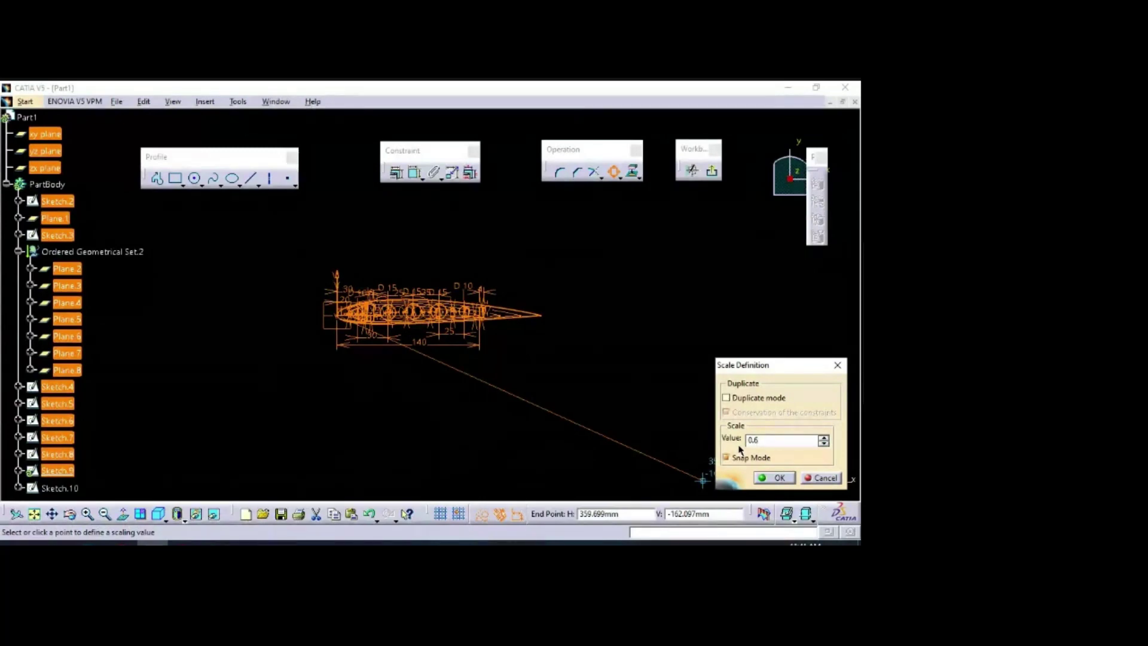
pyautogui.press('Return')
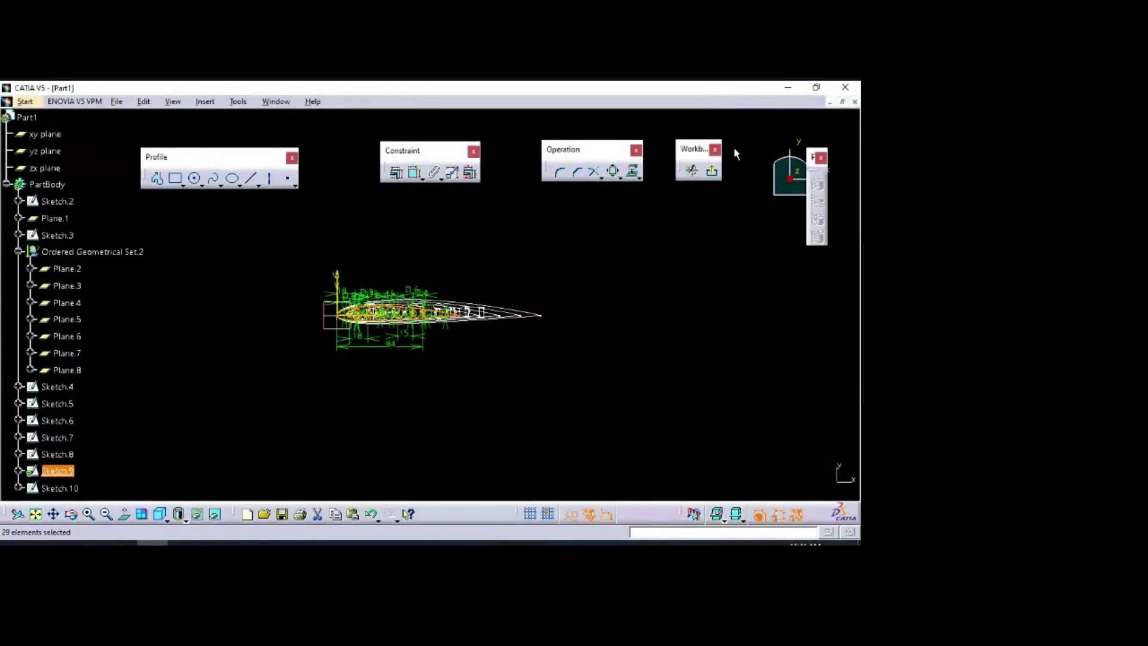
pyautogui.click(712, 171)
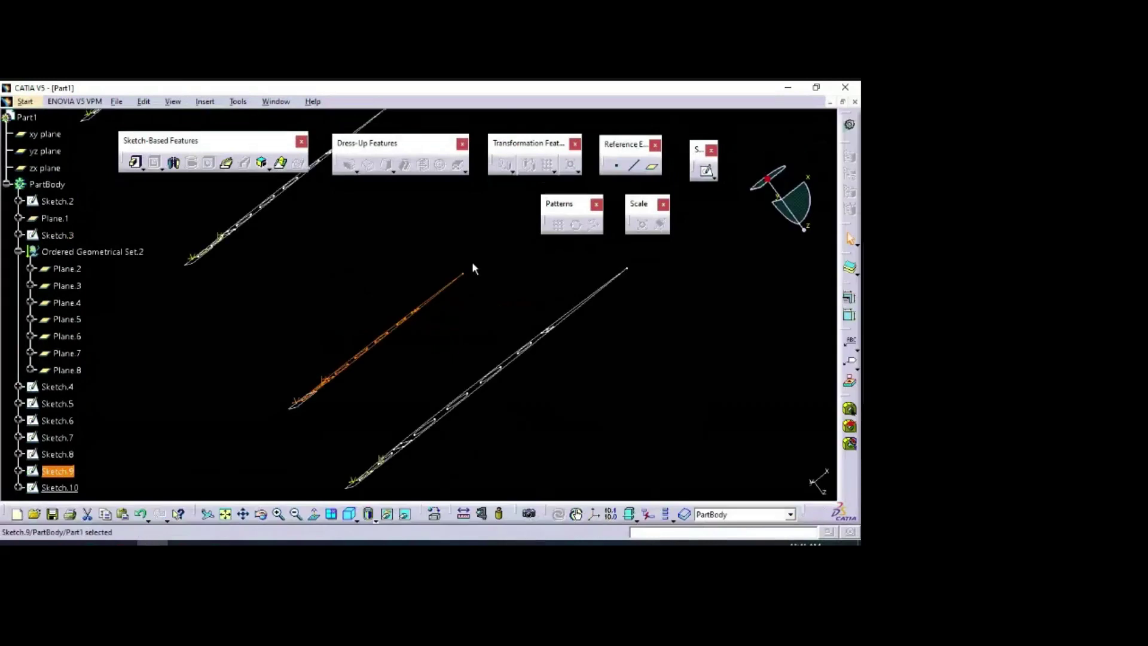
# Step: Open the outermost rib, Sketch.10, for editing in a normal view and check the wingtip rib on slide 16 in PowerPoint
pyautogui.click(455, 234)
pyautogui.keyDown('ctrl'); pyautogui.moveTo(443, 237); pyautogui.dragTo(446, 322, button='middle'); pyautogui.keyUp('ctrl')
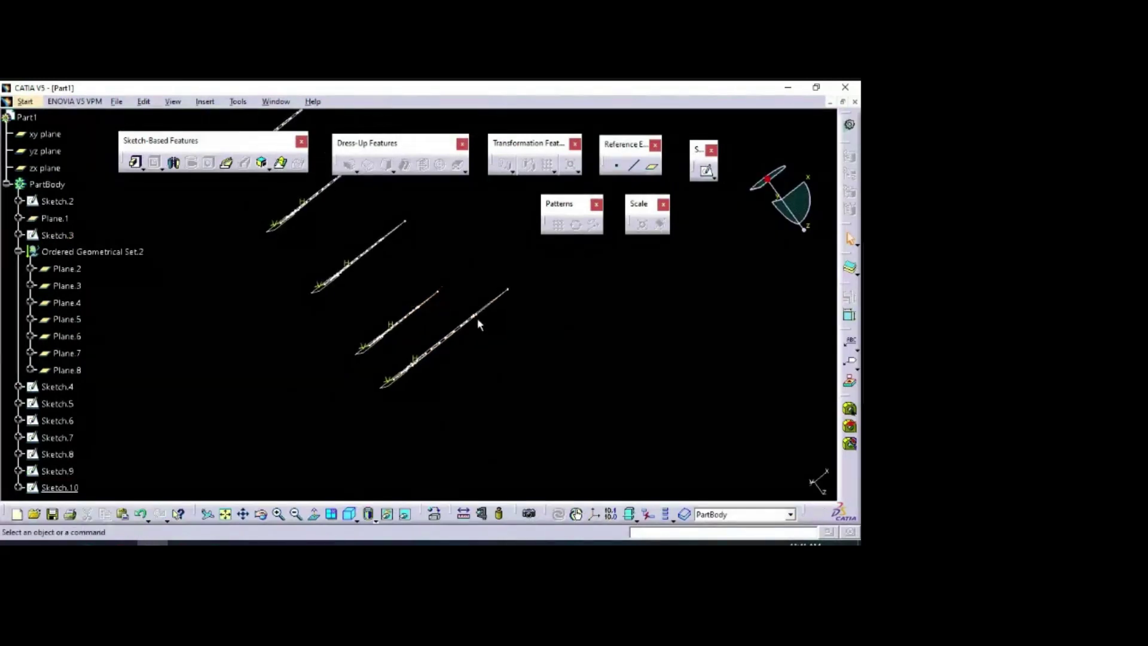
pyautogui.doubleClick(469, 320)
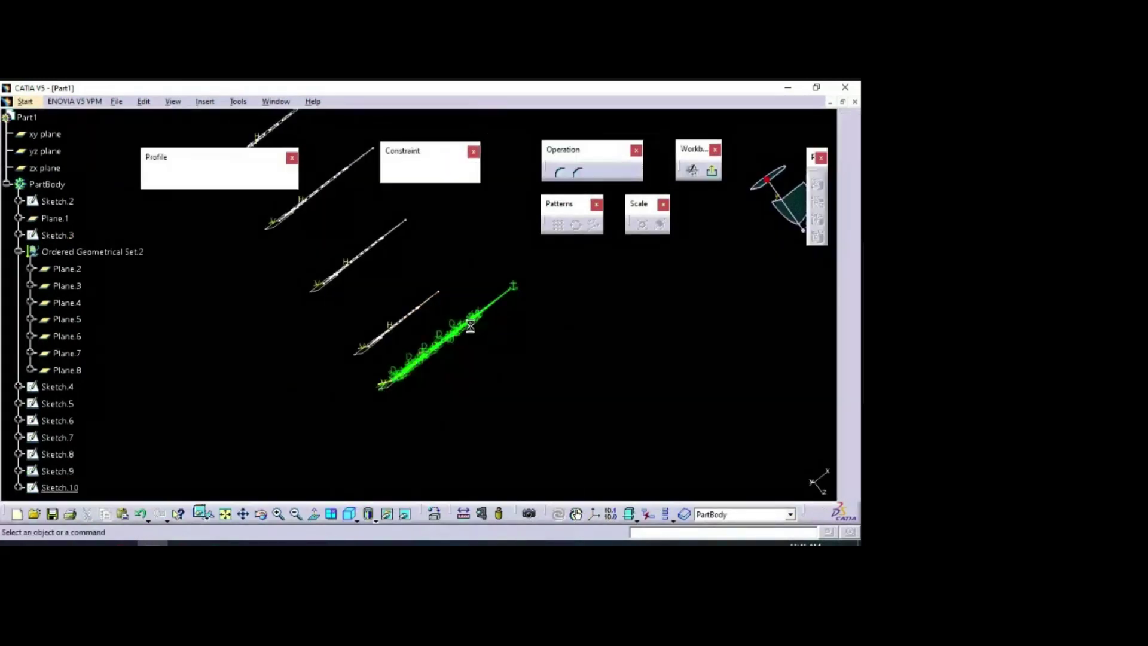
pyautogui.click(36, 515)
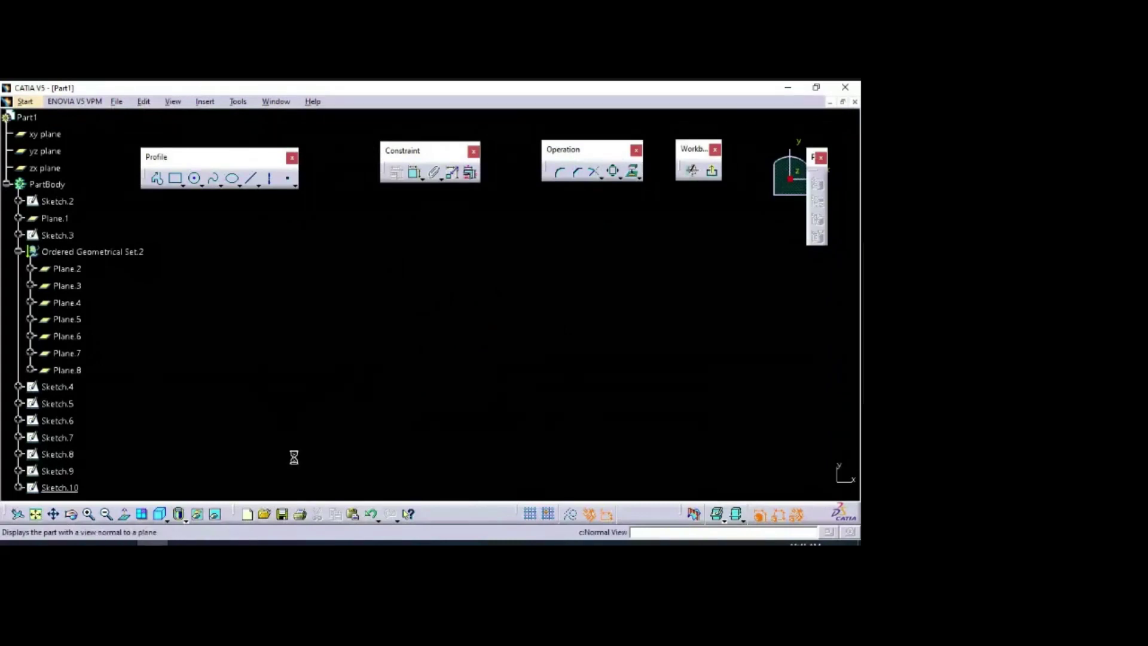
pyautogui.keyDown('ctrl'); pyautogui.moveTo(445, 403); pyautogui.dragTo(475, 235, button='middle'); pyautogui.keyUp('ctrl')
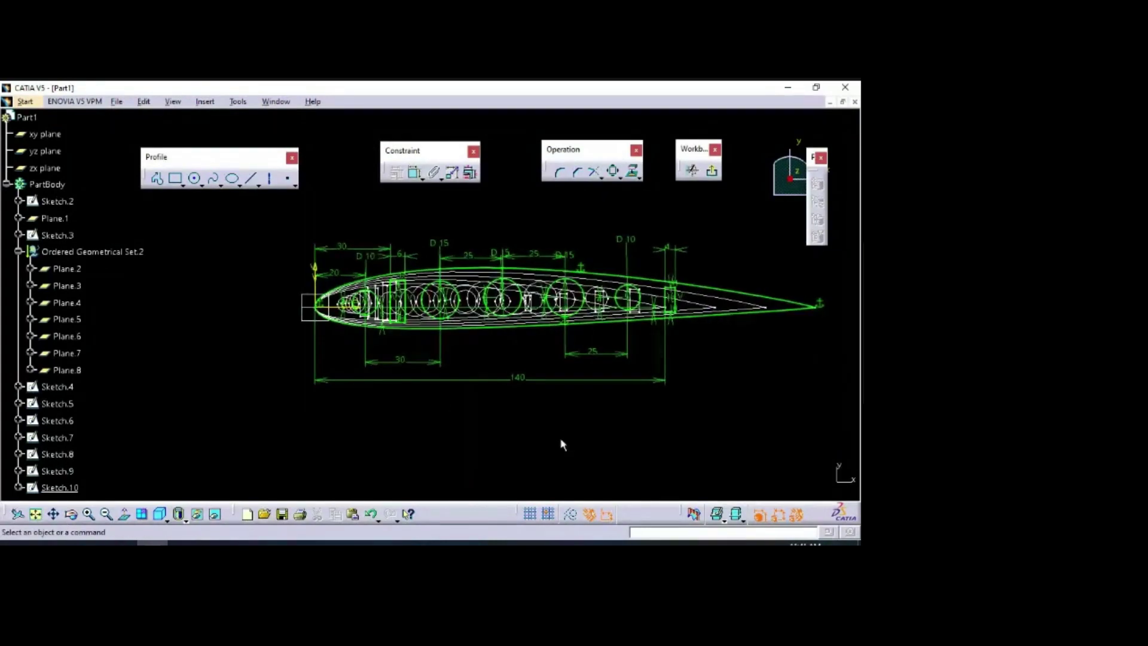
pyautogui.moveTo(559, 440); pyautogui.dragTo(522, 444, button='middle')
pyautogui.click(374, 327)
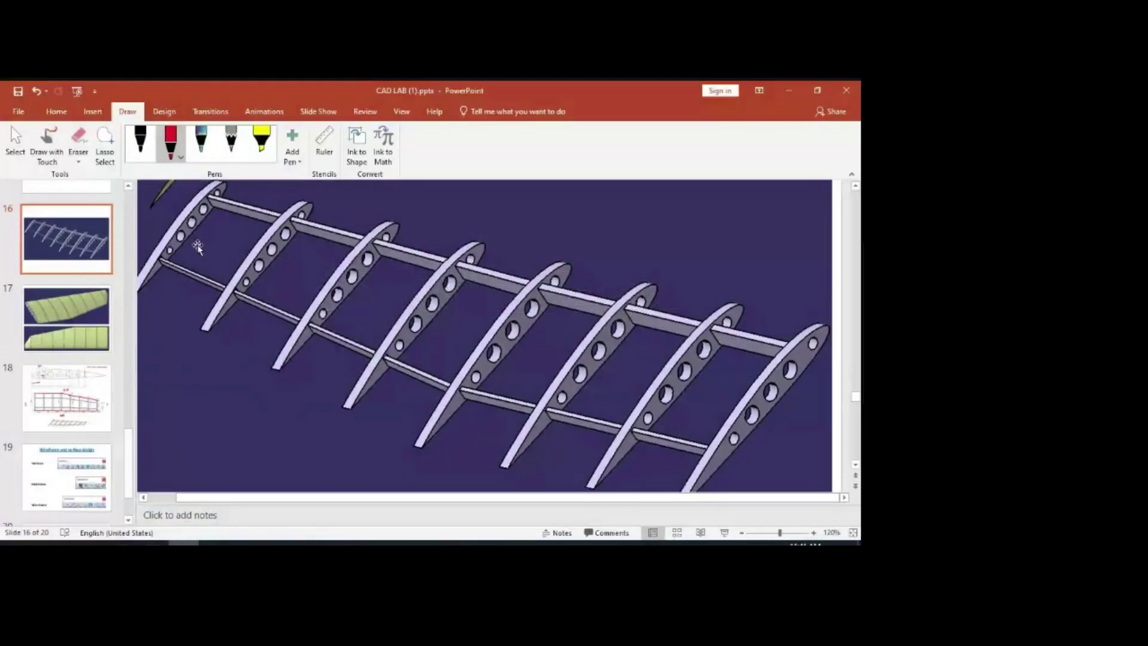
pyautogui.scroll(1, 179, 233)
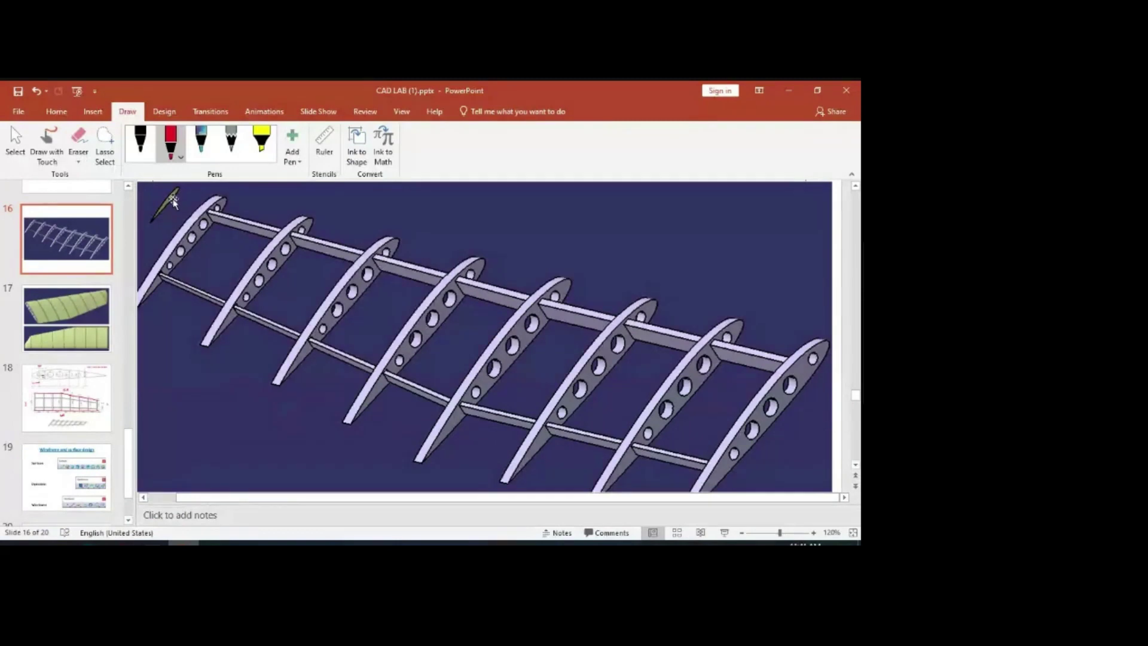
pyautogui.click(788, 91)
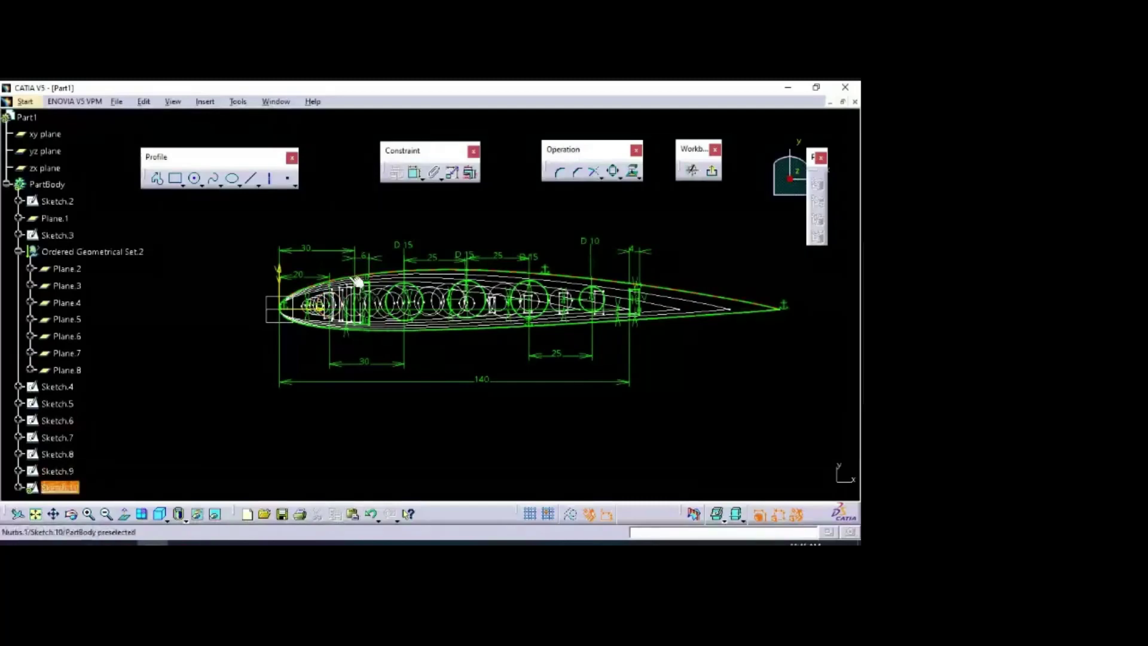
# Step: Delete the holes and spar slots of Sketch.10, plus the fix constraints on its upper curve and trailing edge
pyautogui.moveTo(610, 386)
pyautogui.mouseDown()
pyautogui.moveTo(671, 353)
pyautogui.moveTo(652, 354)
pyautogui.mouseUp()
pyautogui.press('Delete')
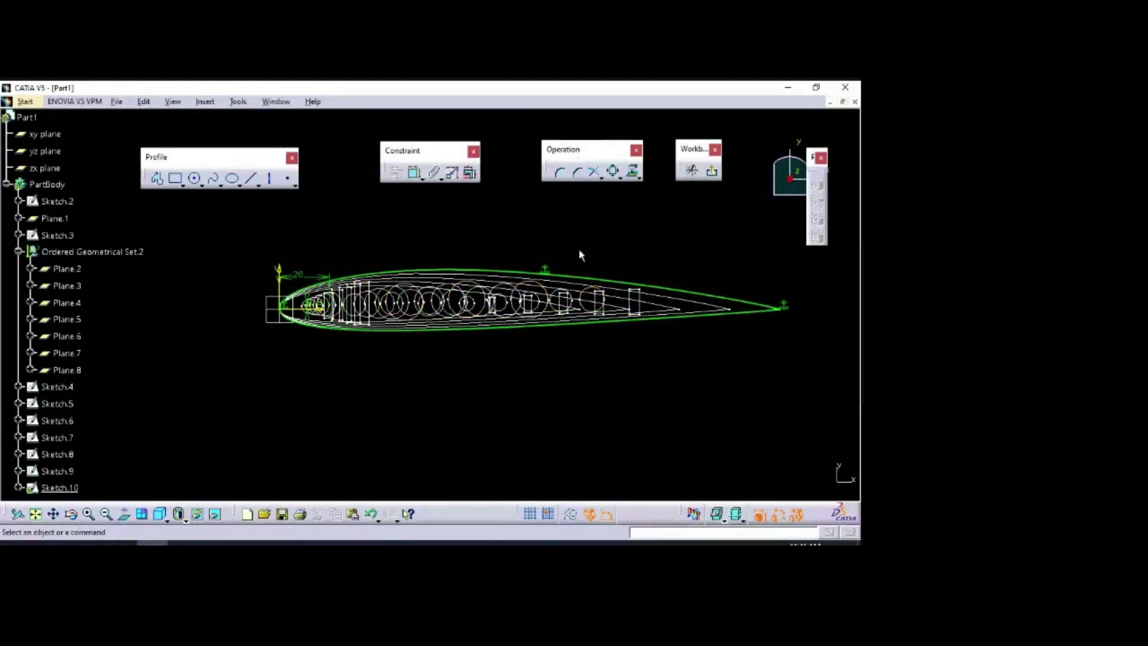
pyautogui.click(545, 270)
pyautogui.press('Delete')
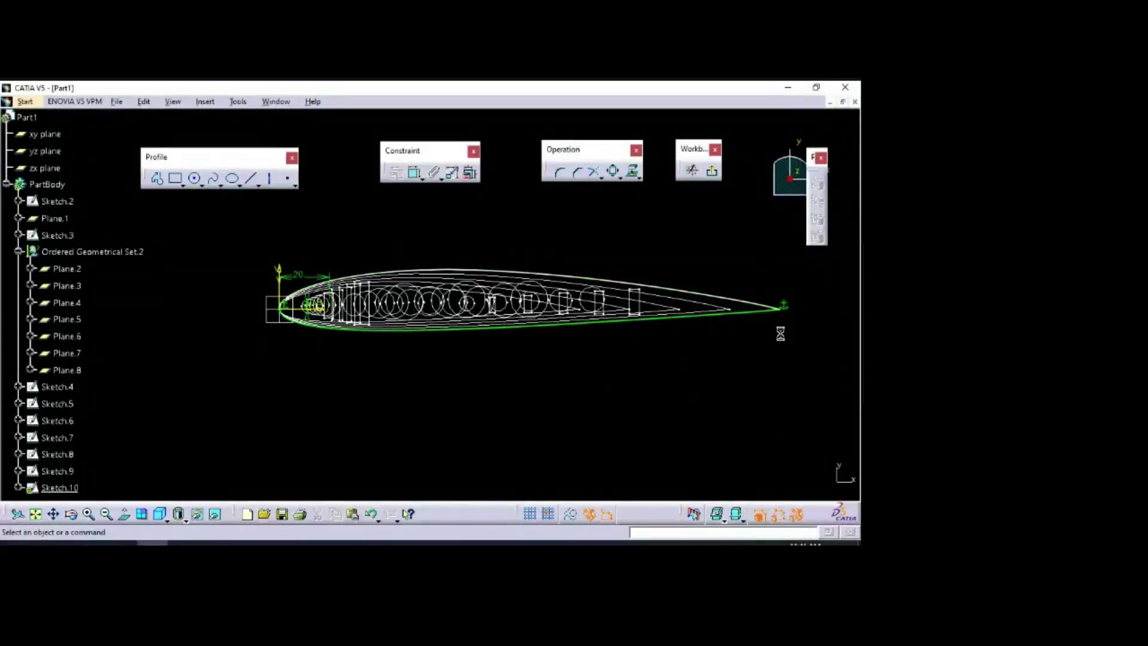
pyautogui.click(784, 309)
pyautogui.press('Delete')
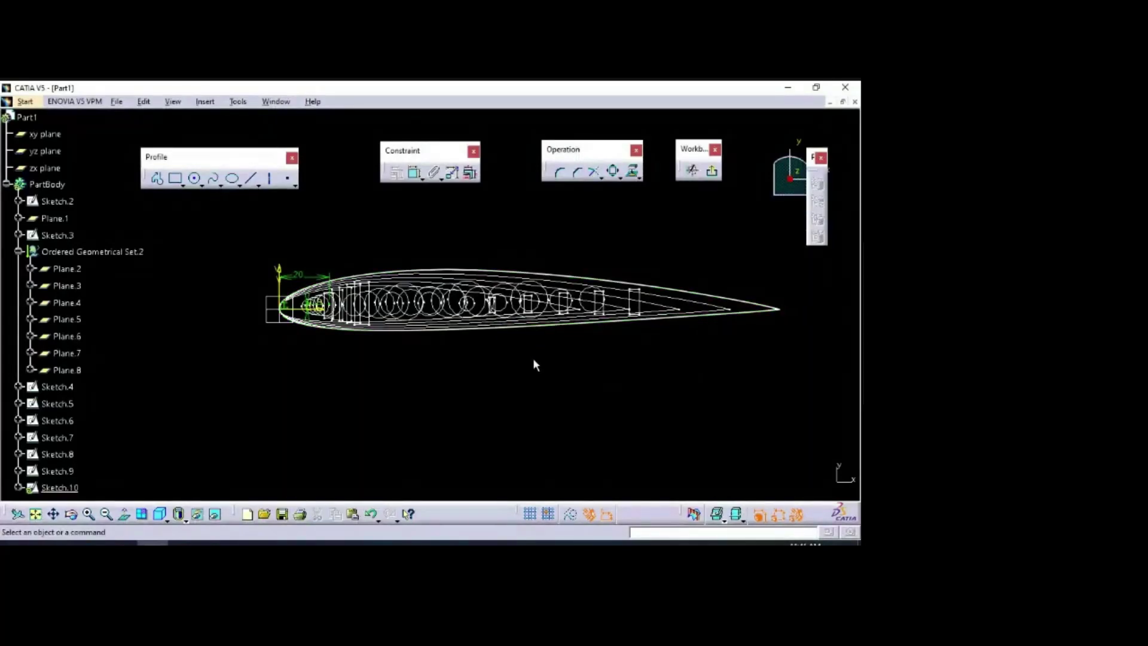
# Step: Delete the leftover hole geometry carrying the 20 mm dimension near the leading edge of Sketch.10
pyautogui.click(412, 291)
pyautogui.click(344, 236)
pyautogui.click(333, 308)
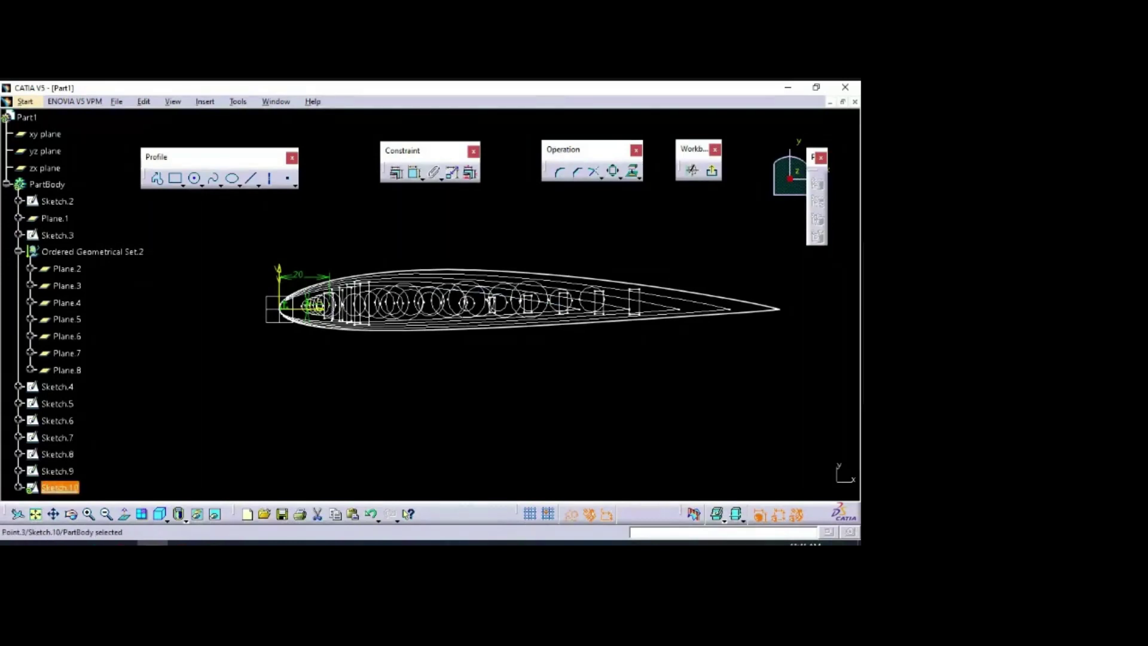
pyautogui.press('Delete')
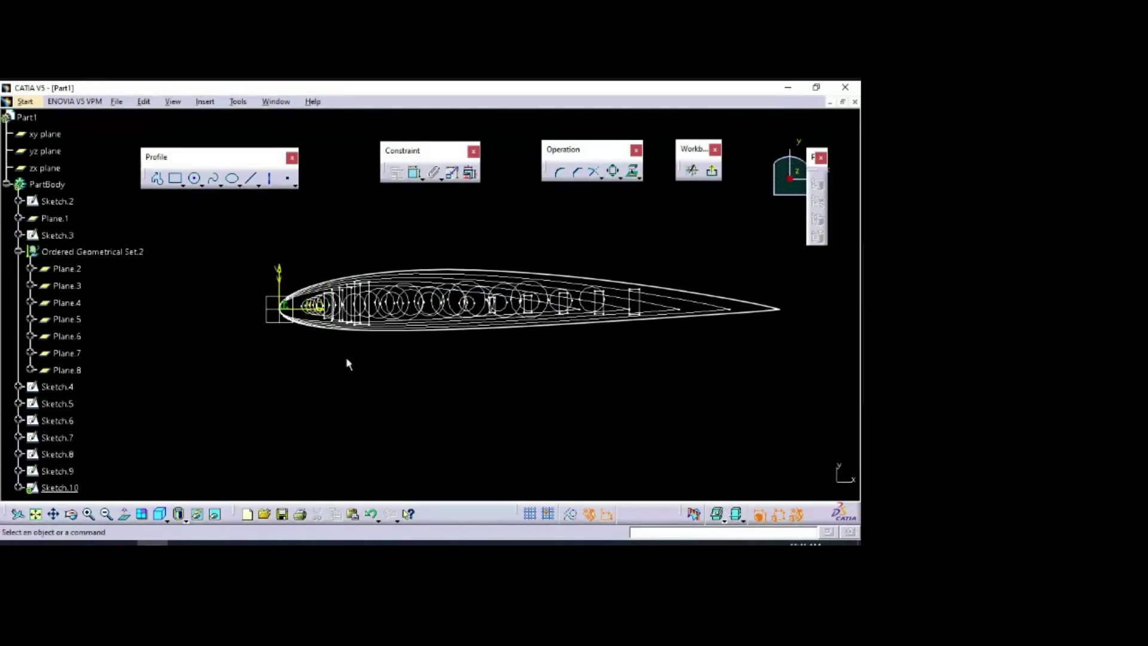
# Step: Scale the remaining Sketch.10 airfoil outline by a factor of 0.2 about its leading-edge origin and exit the sketch
pyautogui.moveTo(209, 216); pyautogui.dragTo(812, 393)
pyautogui.click(614, 173)
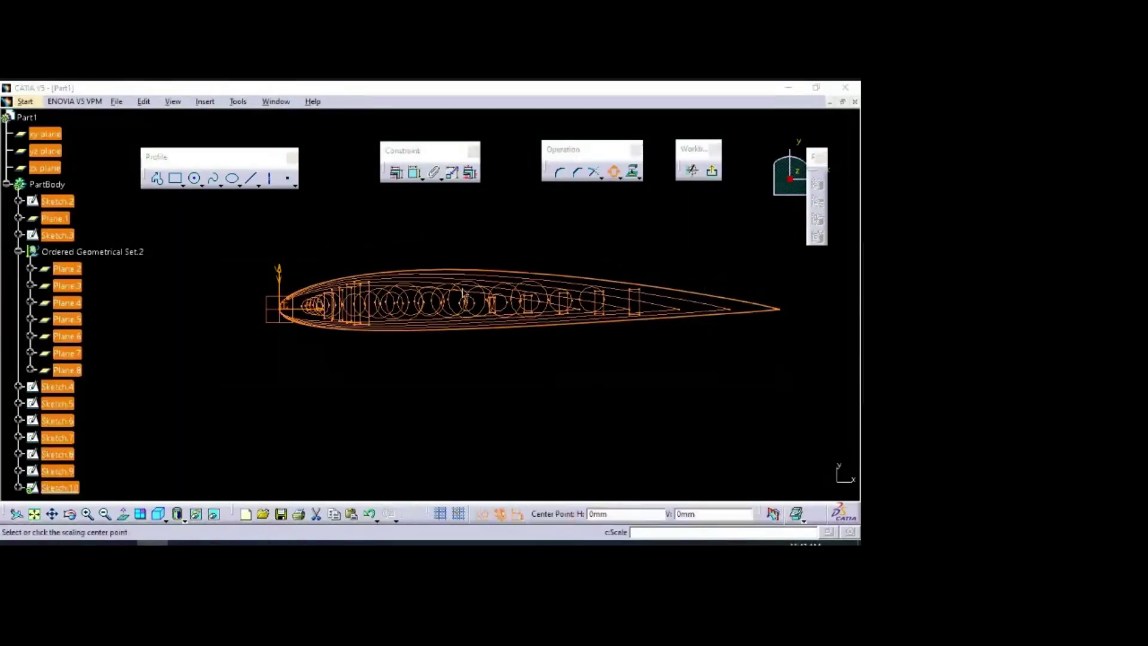
pyautogui.click(272, 302)
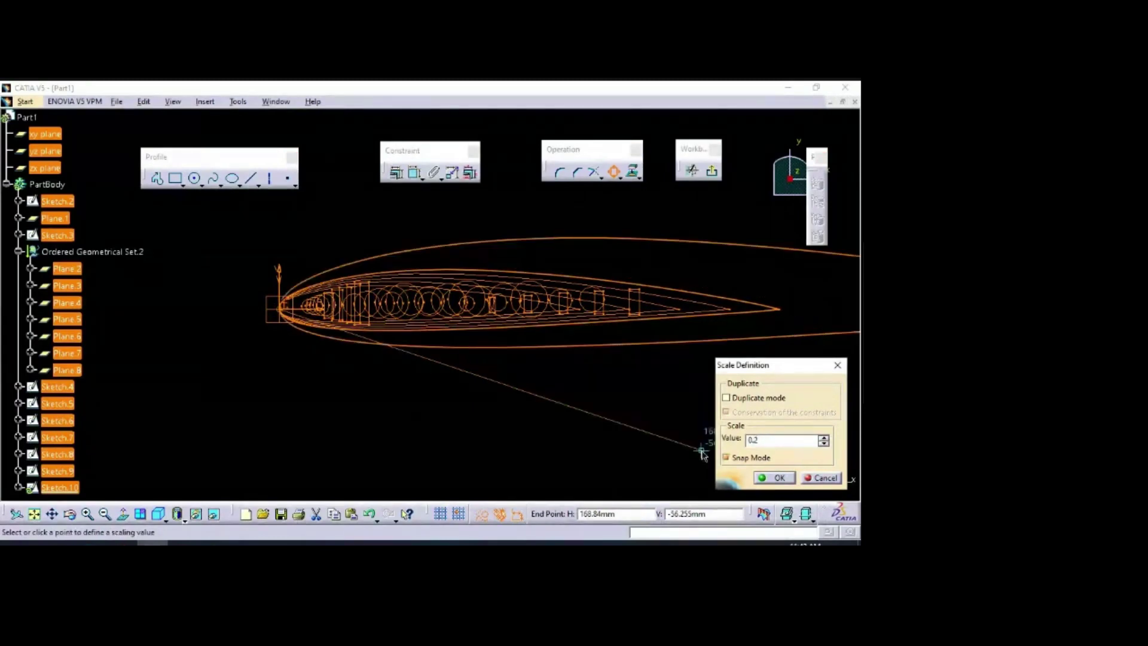
pyautogui.click(701, 453)
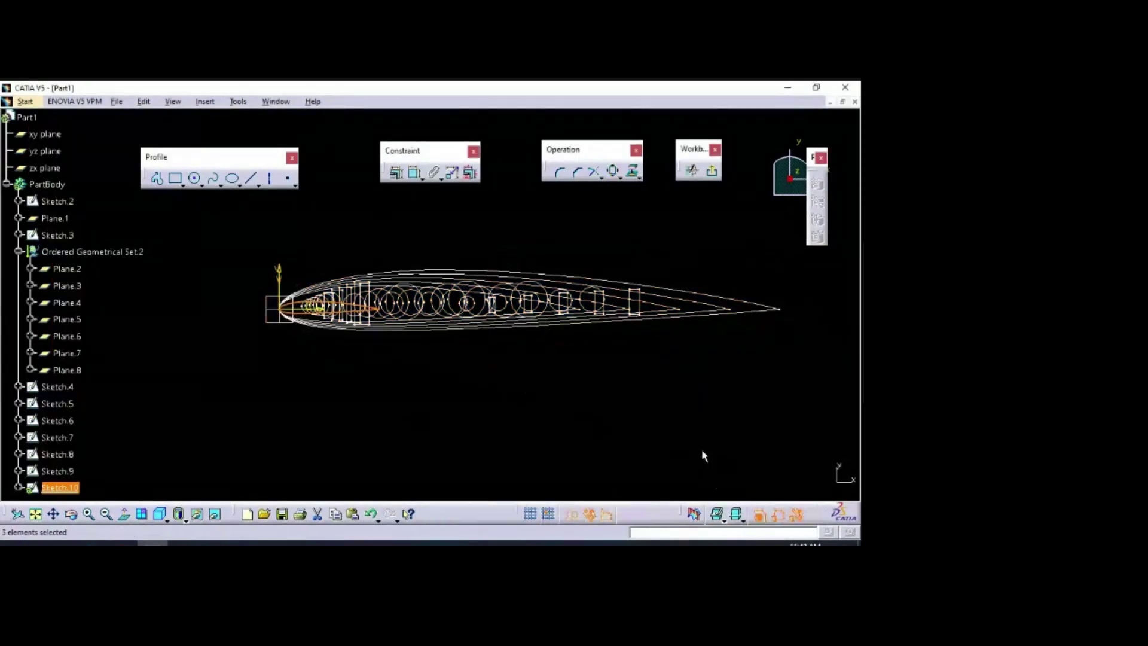
pyautogui.click(713, 173)
# Step: Examine the full row of tapered rib sketches from the root to the wingtip at several viewing angles
pyautogui.moveTo(424, 263); pyautogui.dragTo(434, 419, button='middle')
pyautogui.click(461, 248)
pyautogui.moveTo(460, 238)
pyautogui.mouseDown(button='middle')
pyautogui.moveTo(461, 258)
pyautogui.moveTo(514, 299)
pyautogui.moveTo(487, 269)
pyautogui.mouseUp(button='middle')
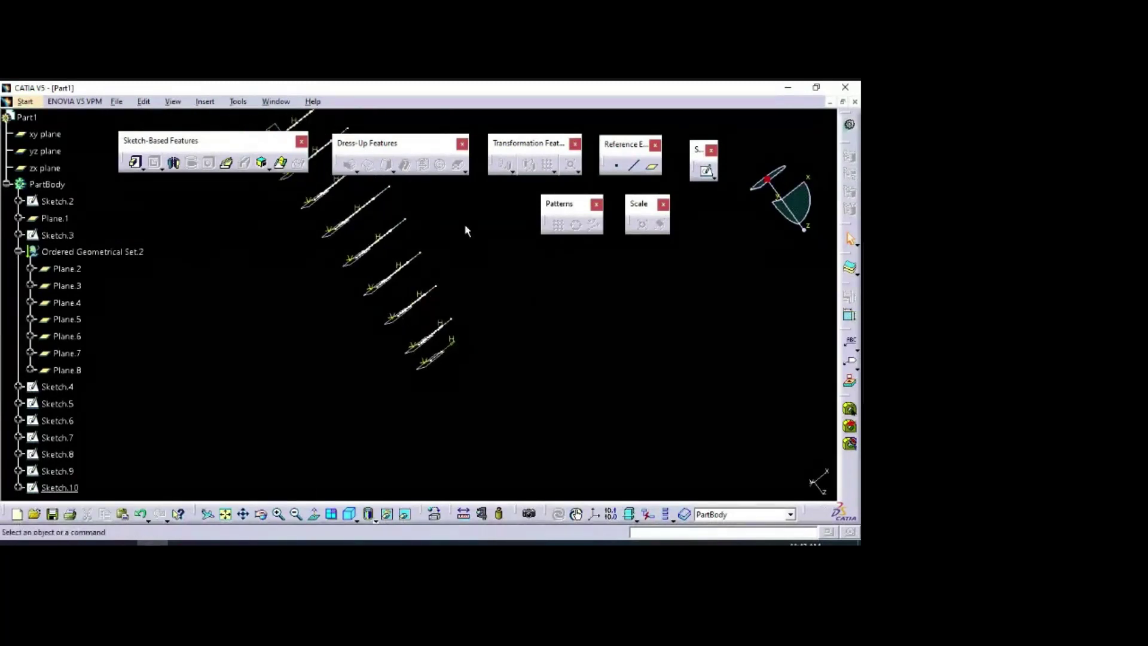
pyautogui.moveTo(400, 210); pyautogui.dragTo(440, 272, button='middle')
pyautogui.moveTo(485, 225); pyautogui.dragTo(413, 238, button='middle')
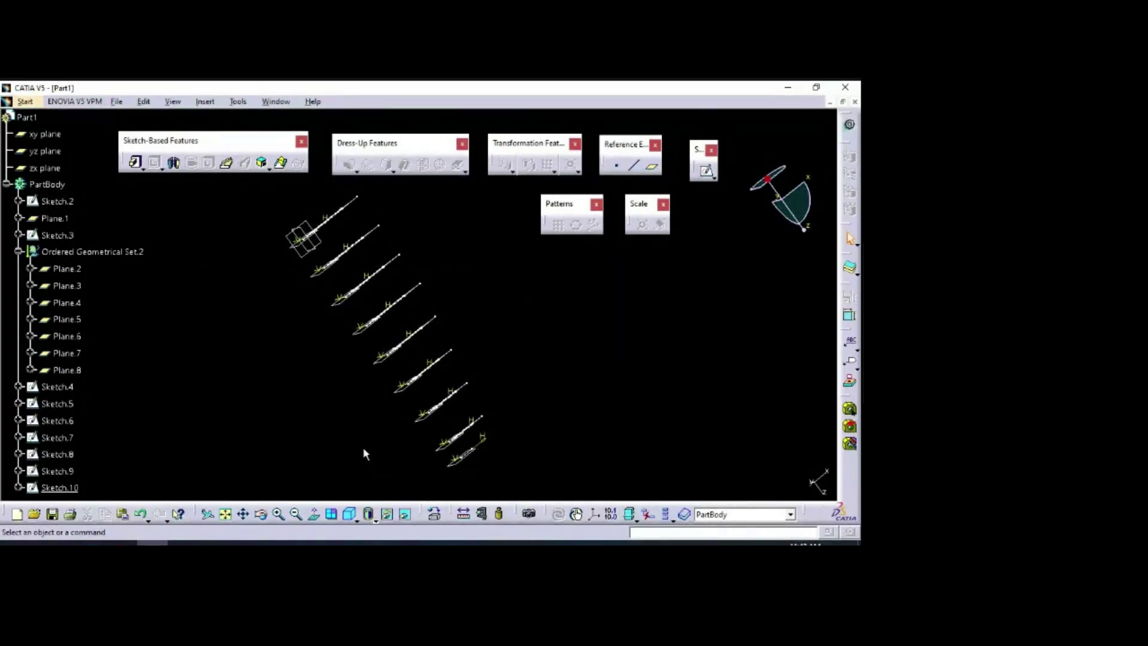
pyautogui.moveTo(364, 448)
pyautogui.mouseDown(button='middle')
pyautogui.moveTo(439, 366)
pyautogui.moveTo(408, 275)
pyautogui.moveTo(477, 261)
pyautogui.moveTo(466, 266)
pyautogui.mouseUp(button='middle')
pyautogui.moveTo(249, 398)
pyautogui.mouseDown(button='middle')
pyautogui.moveTo(302, 410)
pyautogui.moveTo(276, 333)
pyautogui.moveTo(454, 277)
pyautogui.moveTo(417, 264)
pyautogui.mouseUp(button='middle')
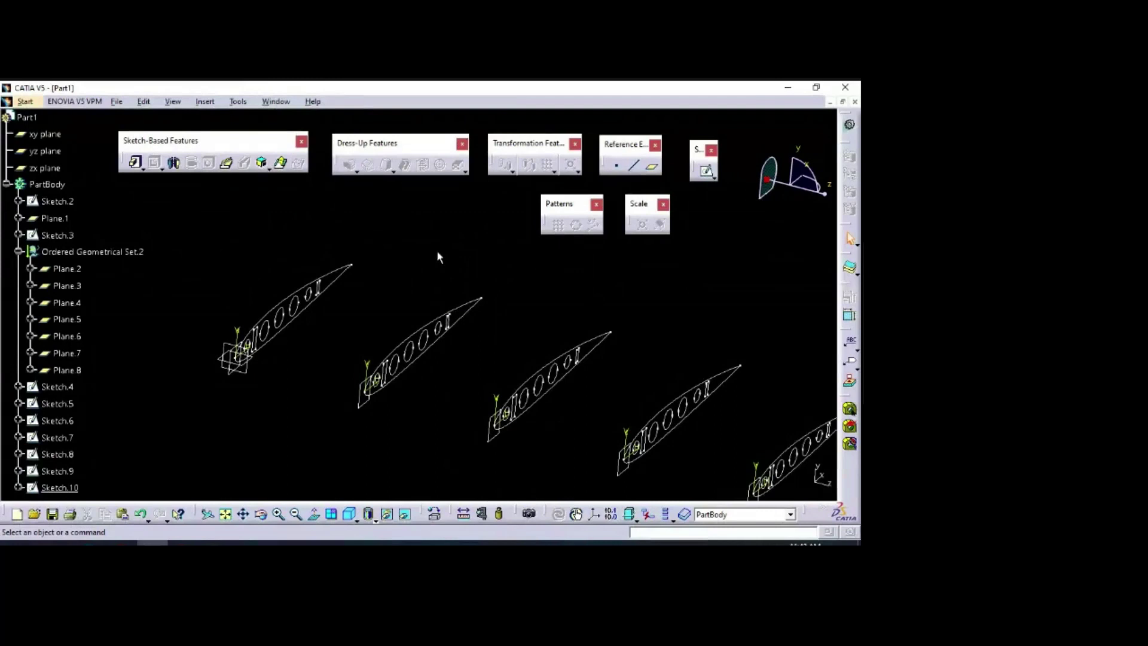
pyautogui.moveTo(436, 263)
pyautogui.mouseDown(button='middle')
pyautogui.moveTo(456, 232)
pyautogui.moveTo(471, 243)
pyautogui.moveTo(464, 217)
pyautogui.moveTo(467, 279)
pyautogui.mouseUp(button='middle')
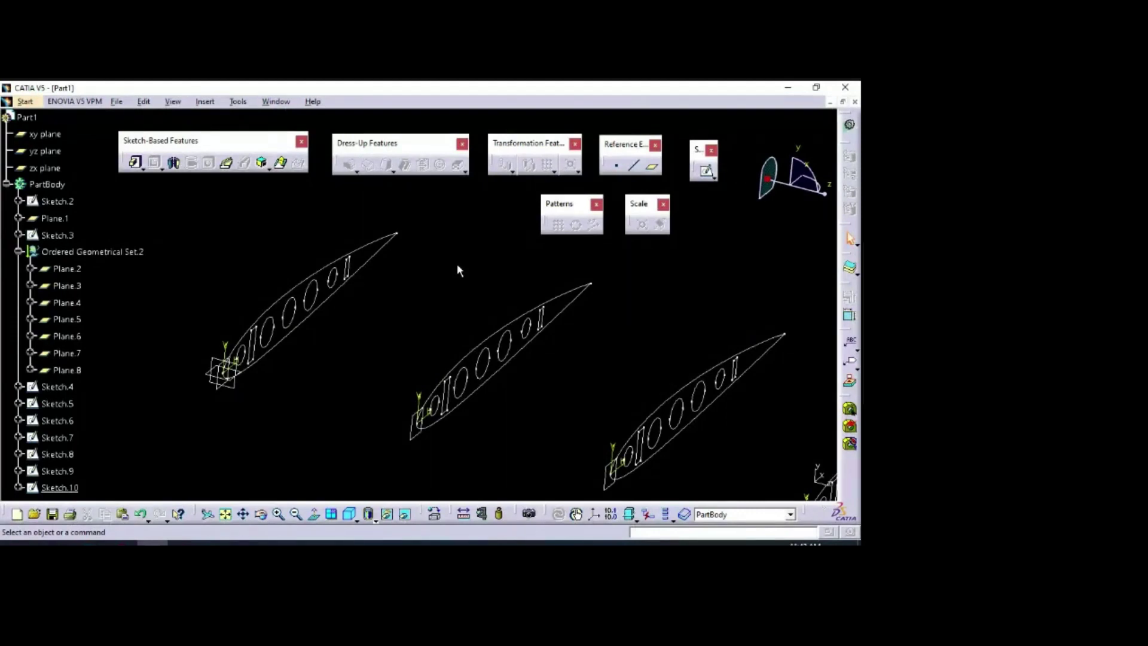
# Step: Pad the root rib profile Sketch.2 to a length of 5 mm
pyautogui.click(137, 164)
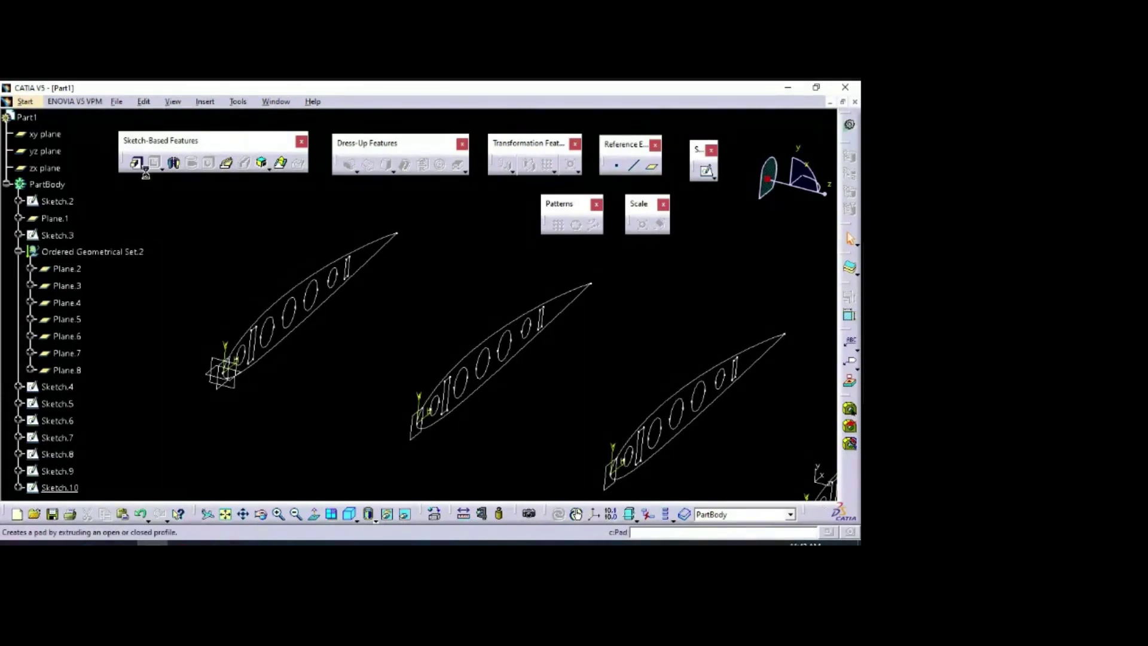
pyautogui.click(346, 268)
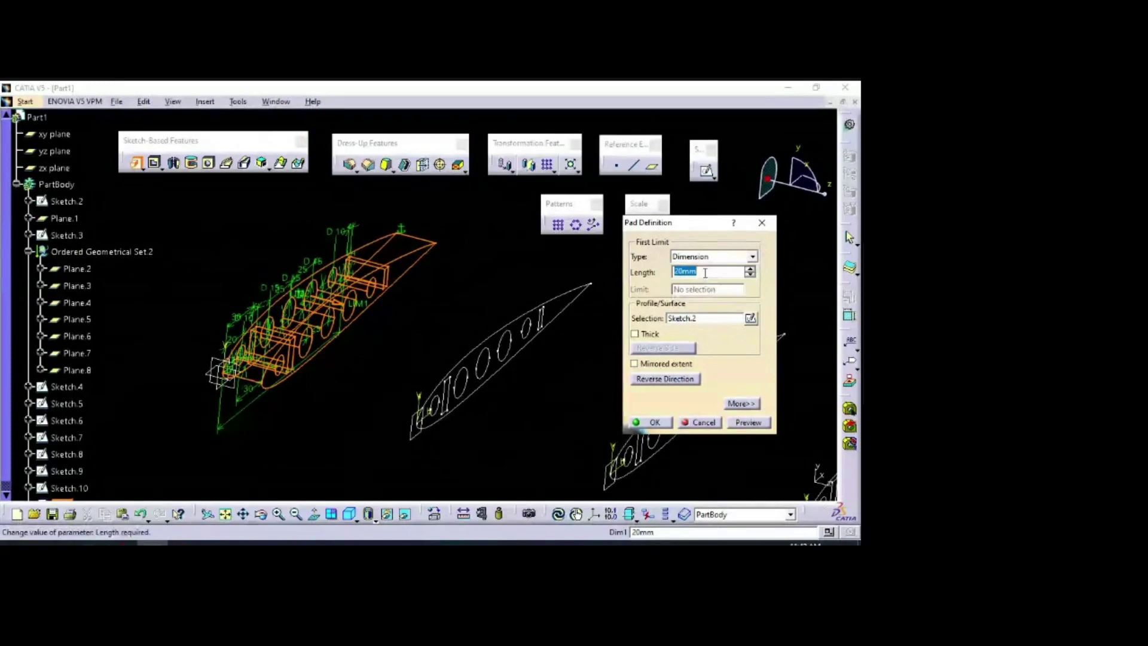
pyautogui.write('5')
pyautogui.press('Return')
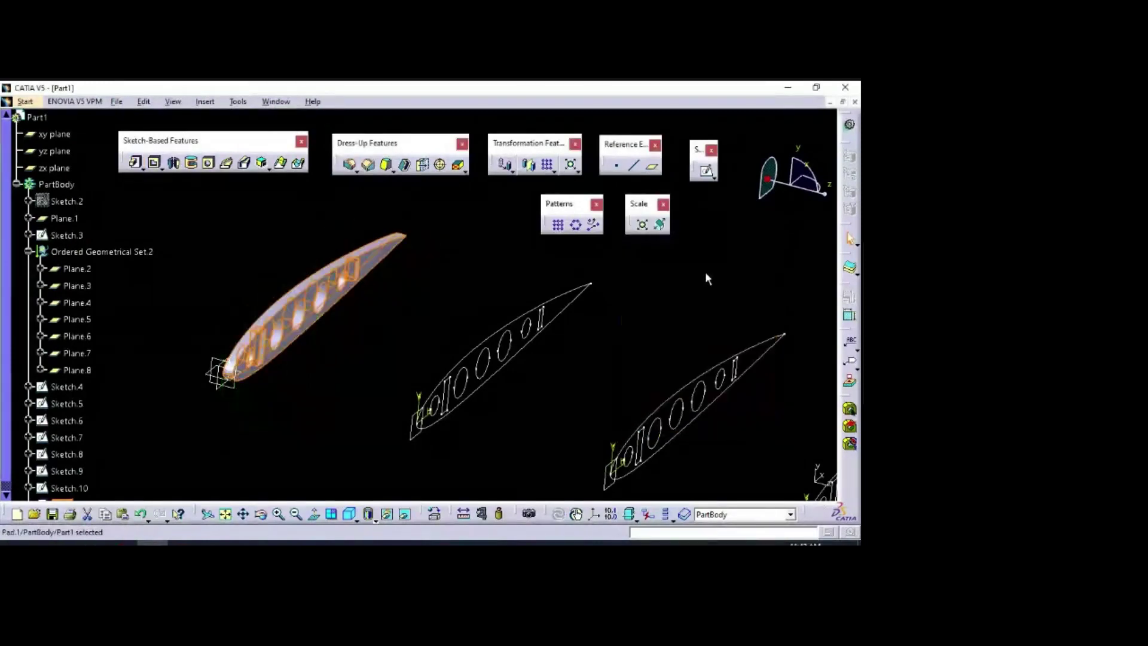
# Step: Pad the second rib profile, Sketch.3, to a length of 5 mm
pyautogui.click(136, 163)
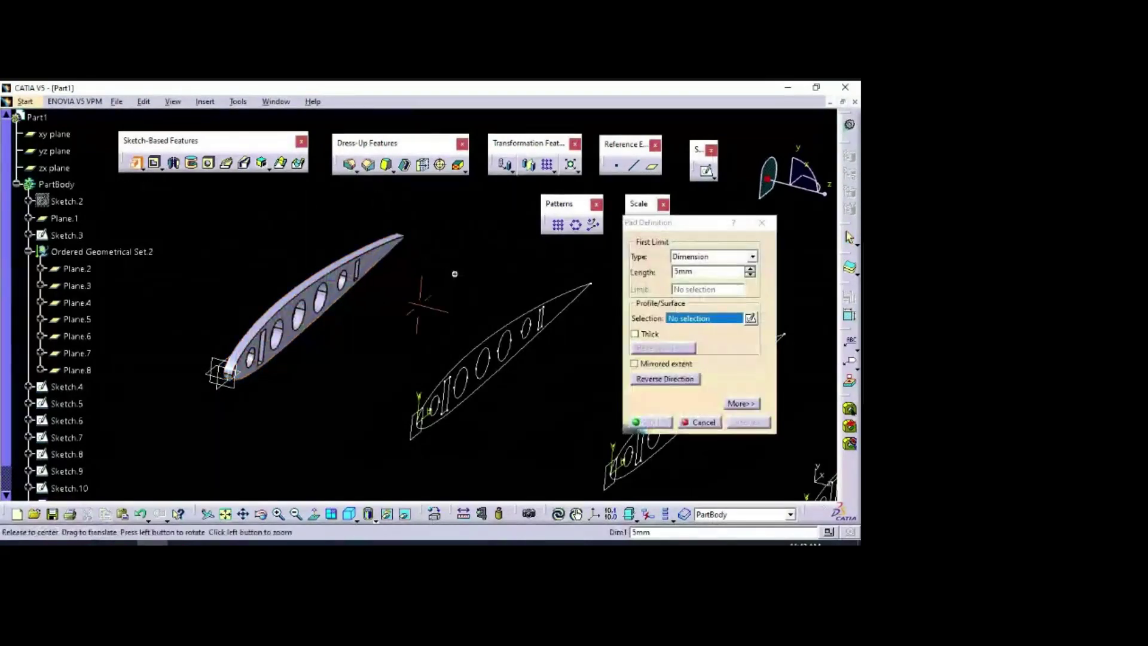
pyautogui.moveTo(454, 274); pyautogui.dragTo(276, 221, button='middle')
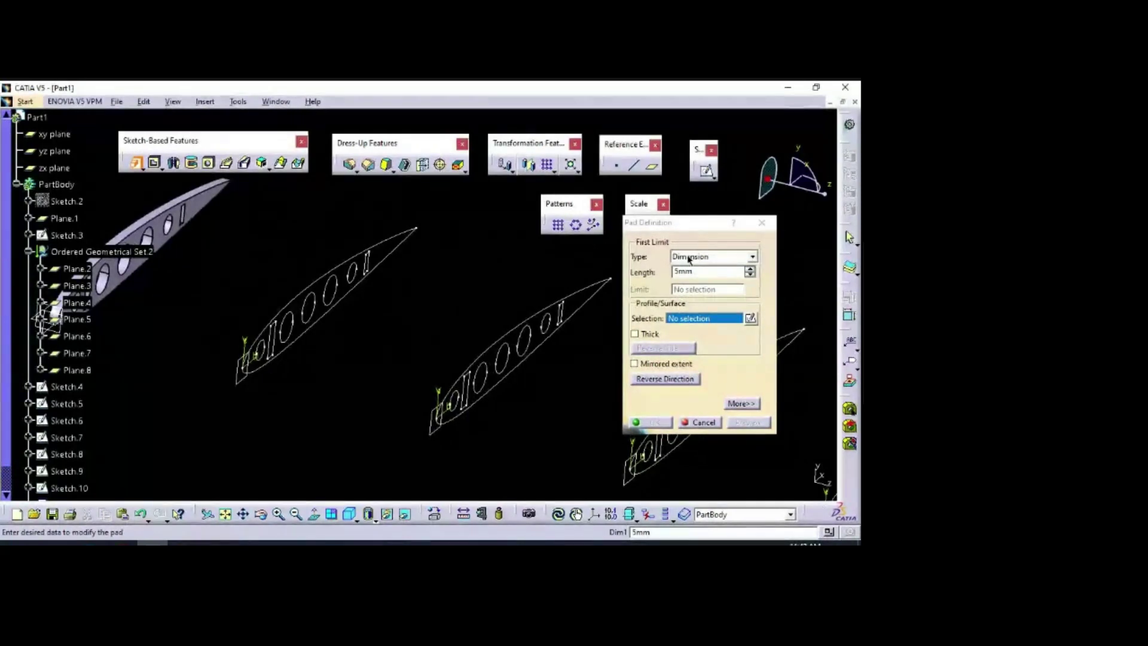
pyautogui.click(395, 230)
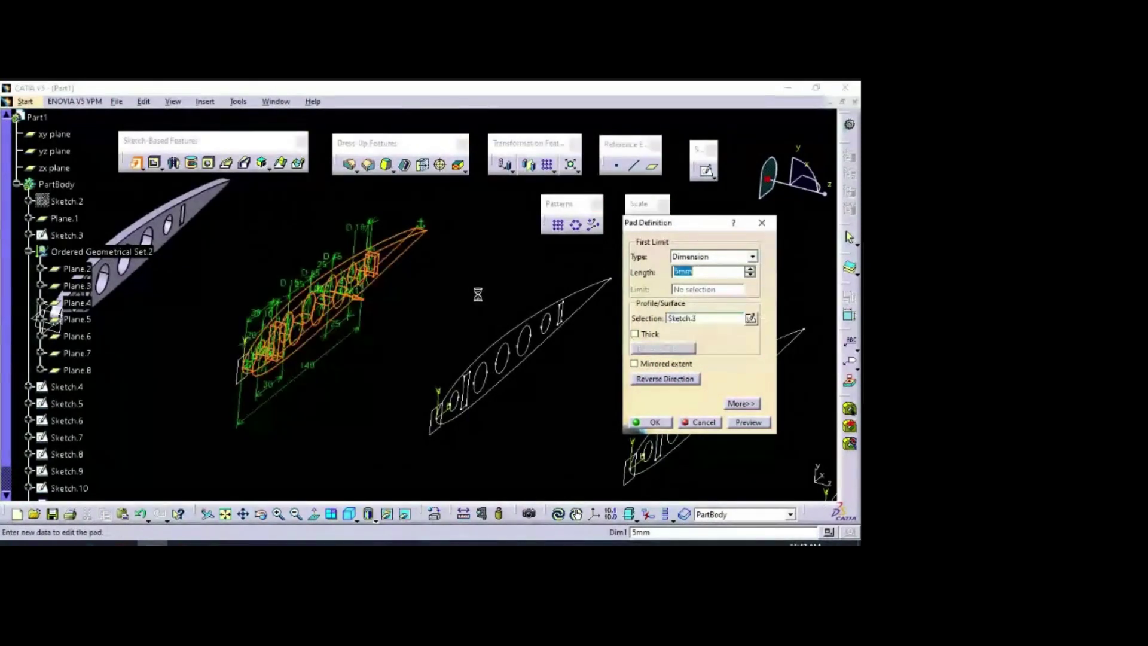
pyautogui.press('Return')
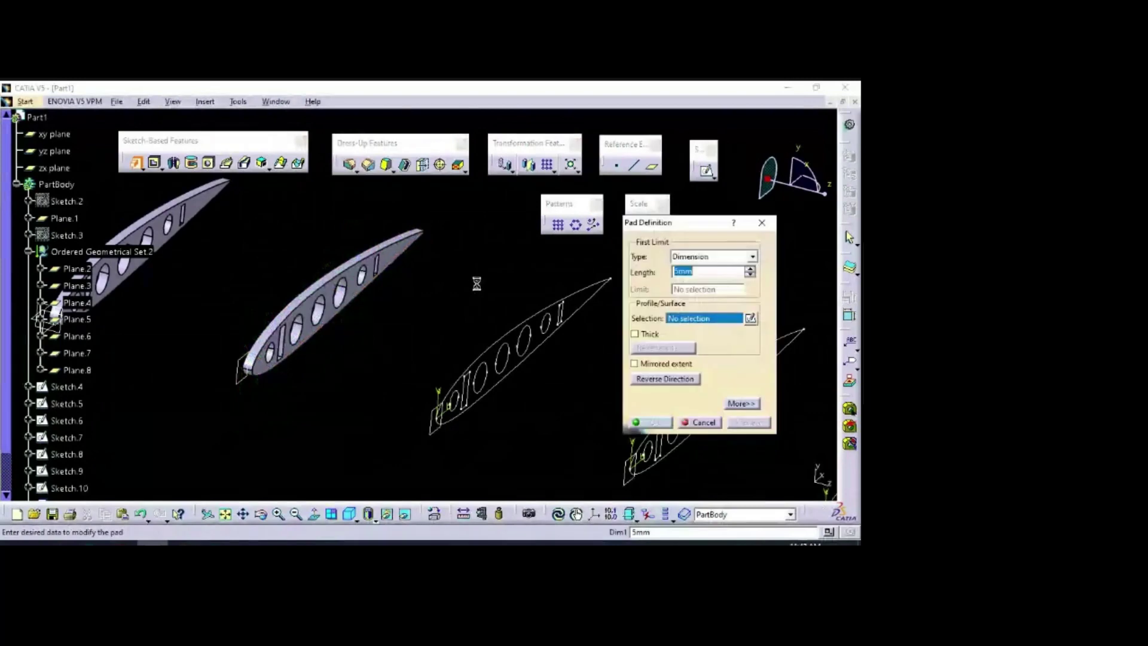
# Step: Pad the third and fourth rib profiles, Sketch.4 and Sketch.5, to a length of 5 mm each
pyautogui.click(525, 321)
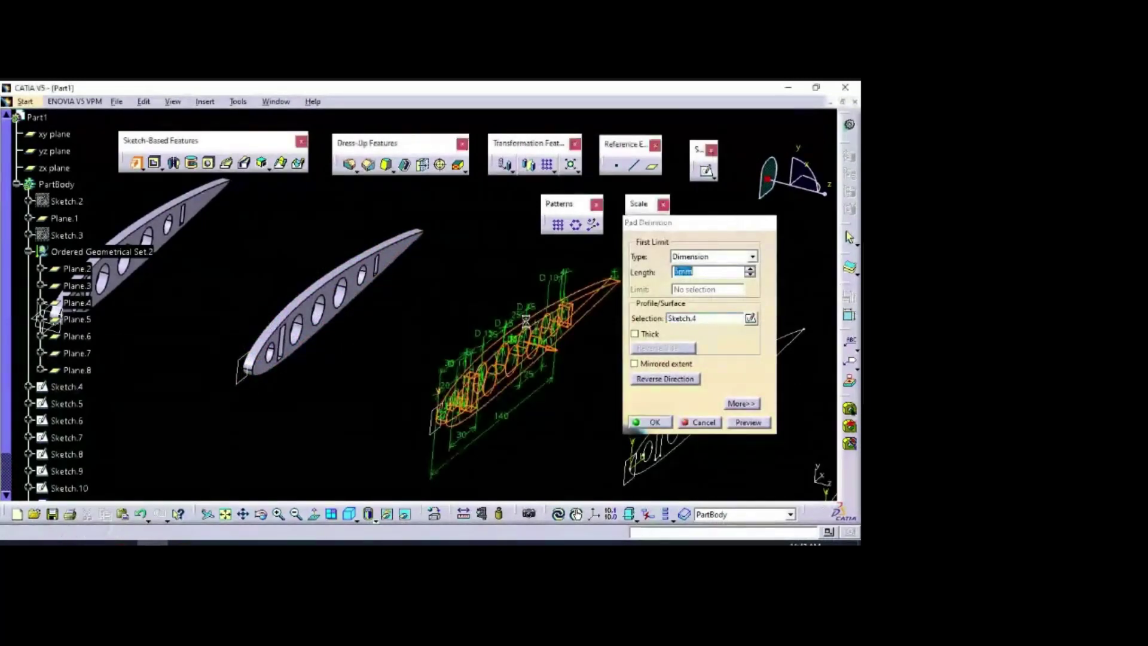
pyautogui.press('Return')
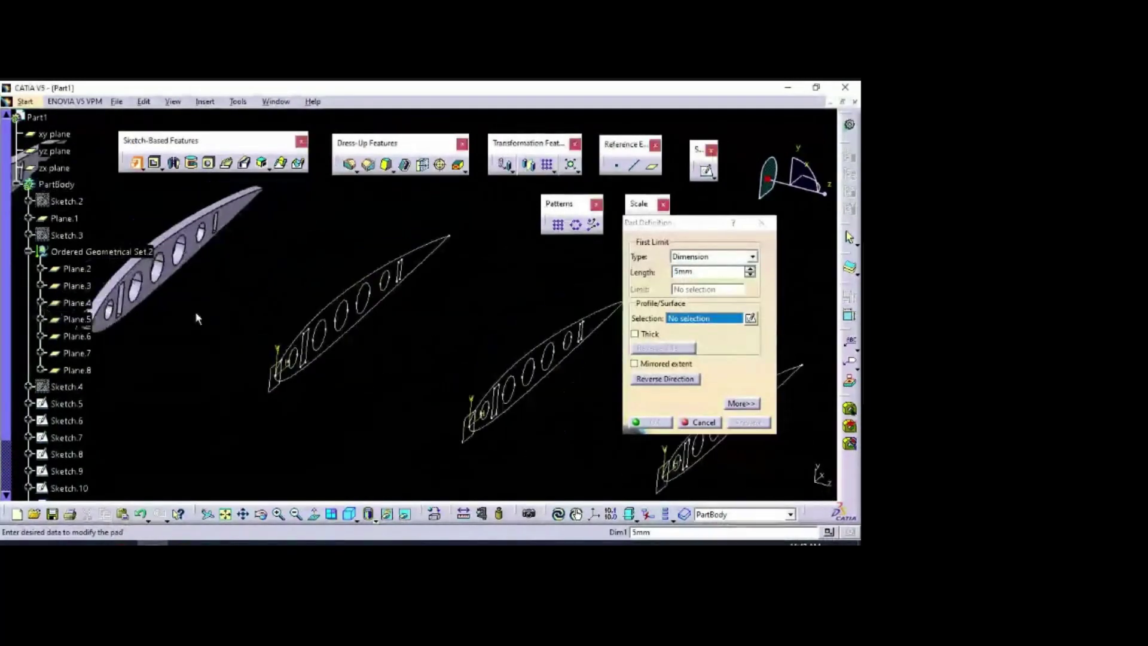
pyautogui.click(380, 278)
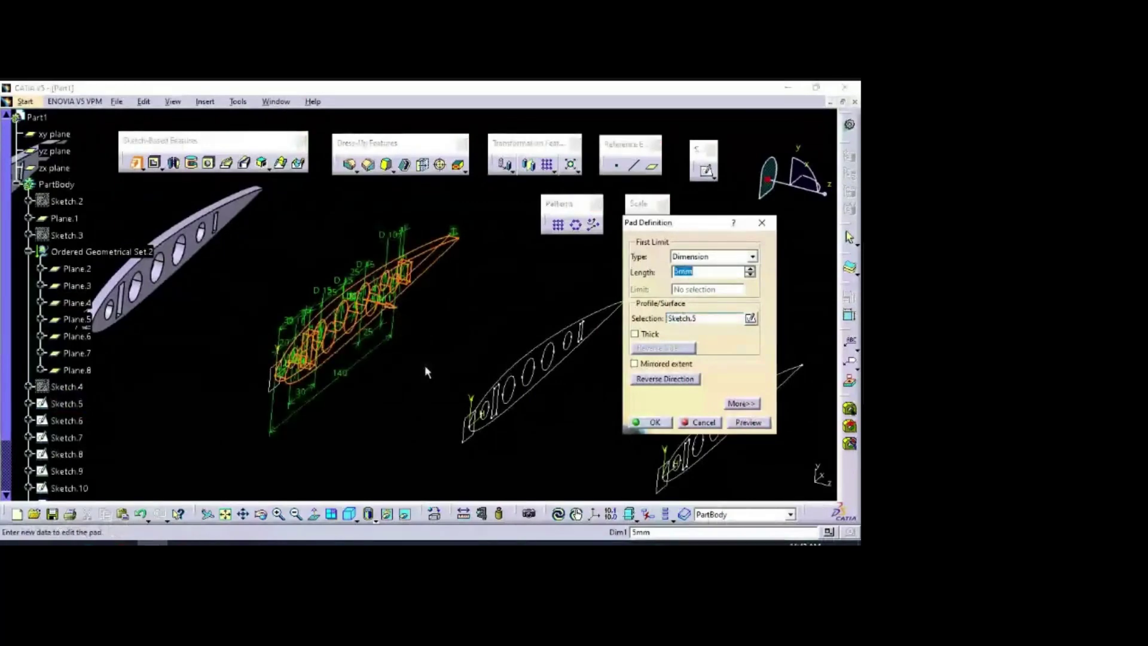
pyautogui.press('Return')
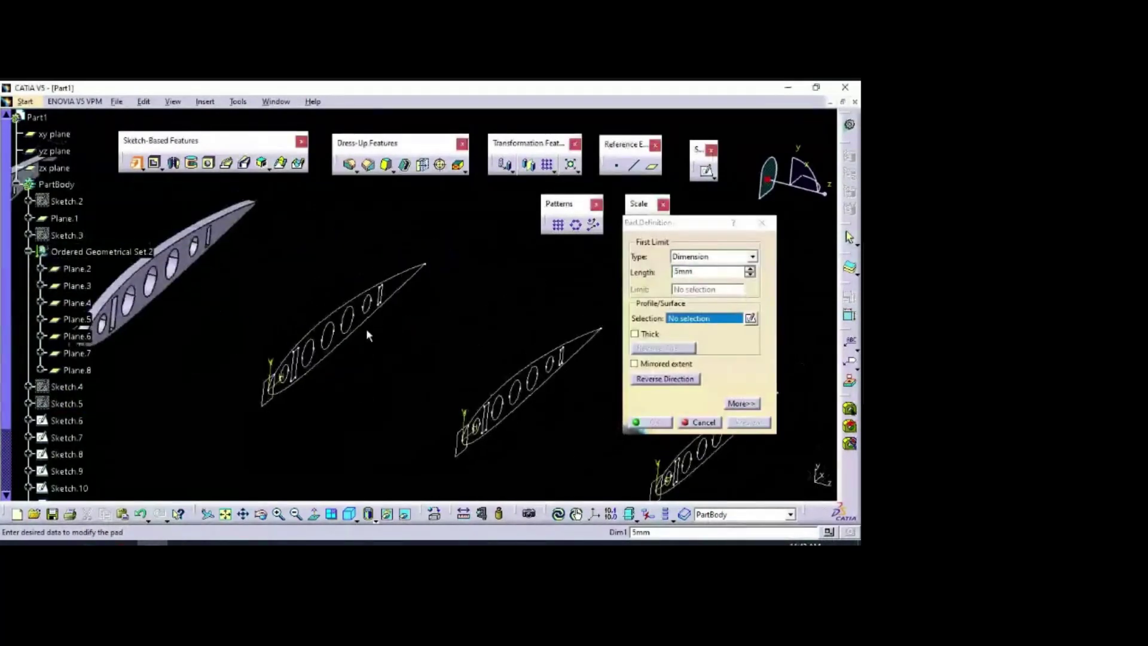
# Step: Pad the fifth and sixth rib profiles, Sketch.6 and Sketch.7, to a length of 5 mm each
pyautogui.click(366, 328)
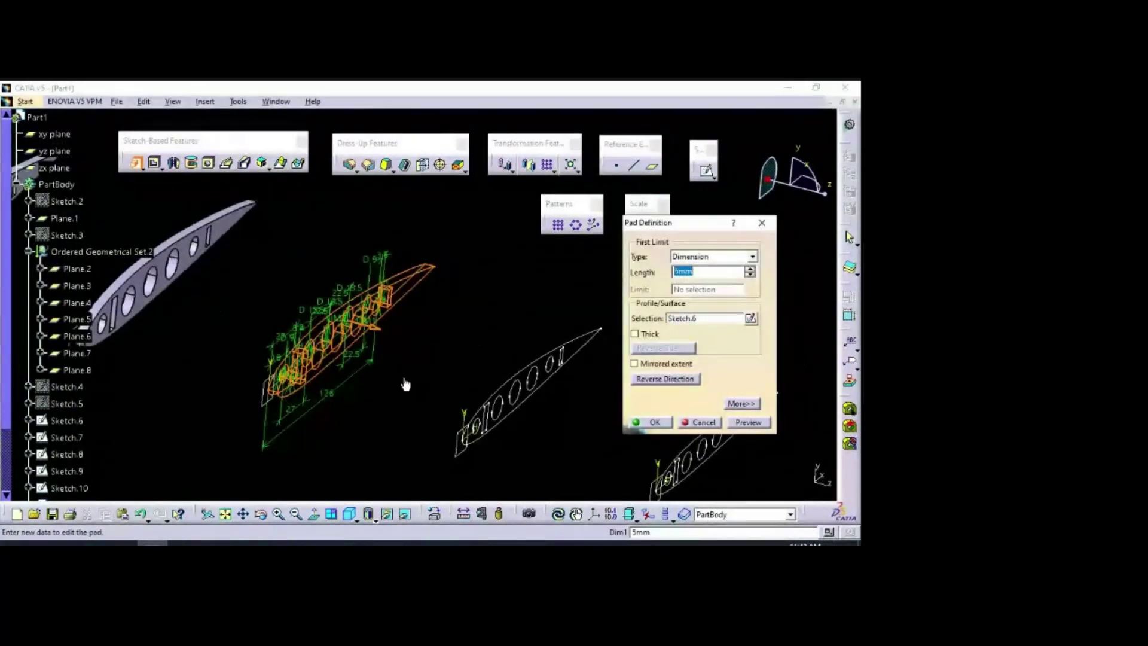
pyautogui.write('6')
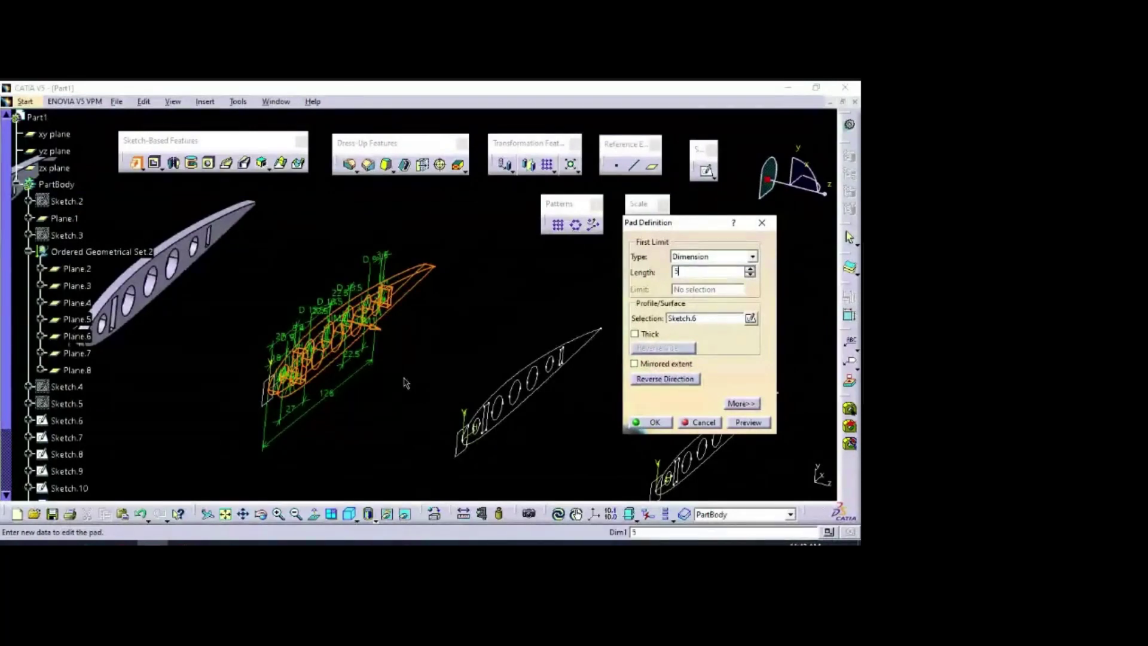
pyautogui.press('Return')
pyautogui.click(541, 390)
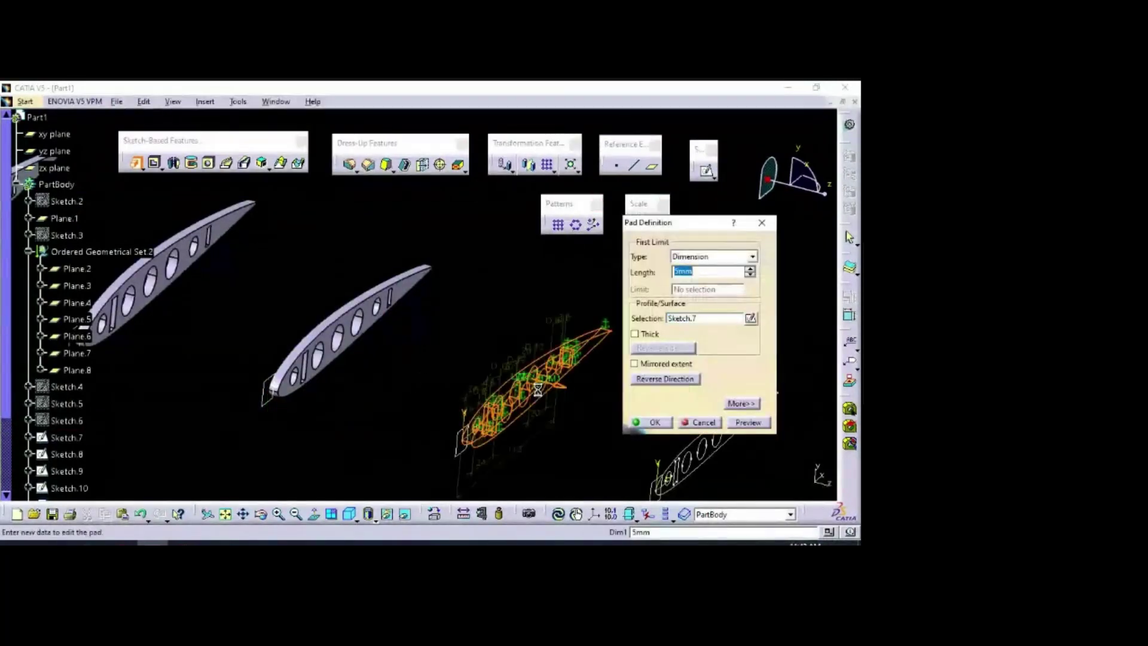
pyautogui.press('Return')
# Step: Pad the rib profiles Sketch.8 and Sketch.9 to a length of 5 mm each and leave the Pad command
pyautogui.moveTo(498, 429)
pyautogui.mouseDown(button='middle')
pyautogui.moveTo(440, 389)
pyautogui.moveTo(412, 334)
pyautogui.mouseUp(button='middle')
pyautogui.click(409, 333)
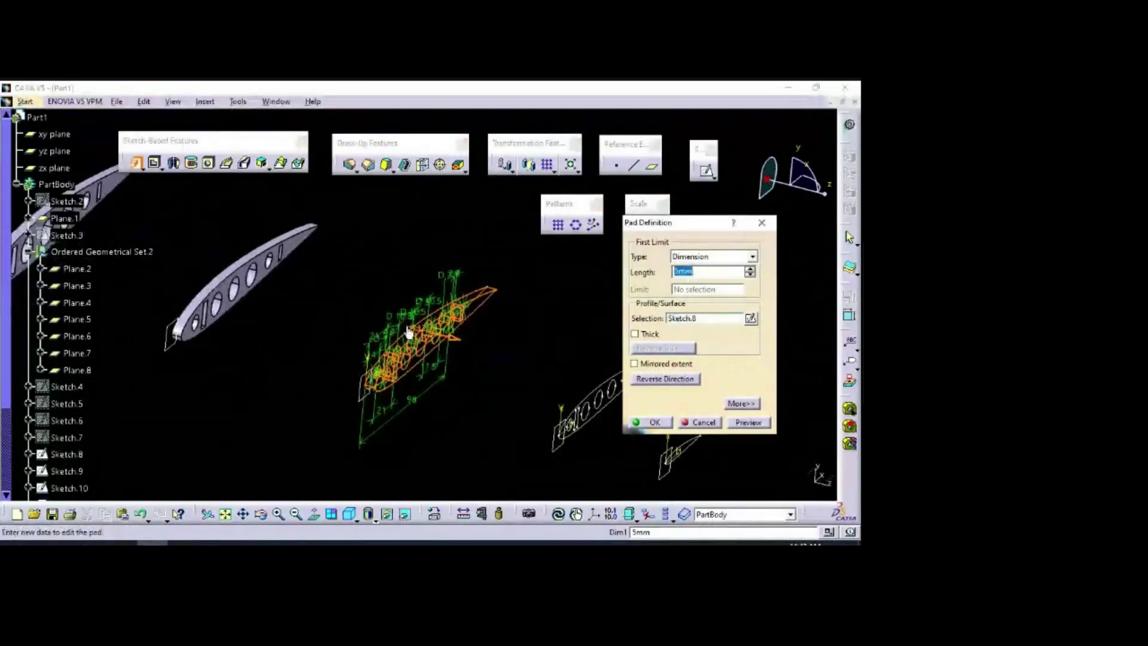
pyautogui.press('Return')
pyautogui.moveTo(441, 317); pyautogui.dragTo(468, 325, button='middle')
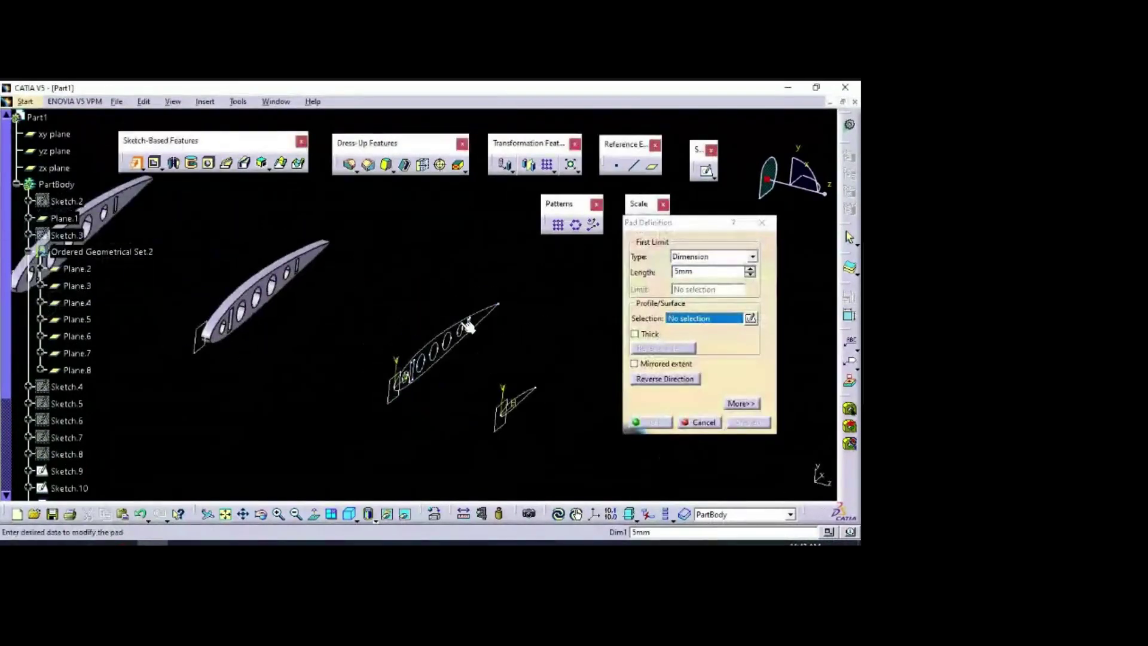
pyautogui.click(468, 325)
pyautogui.press('Return')
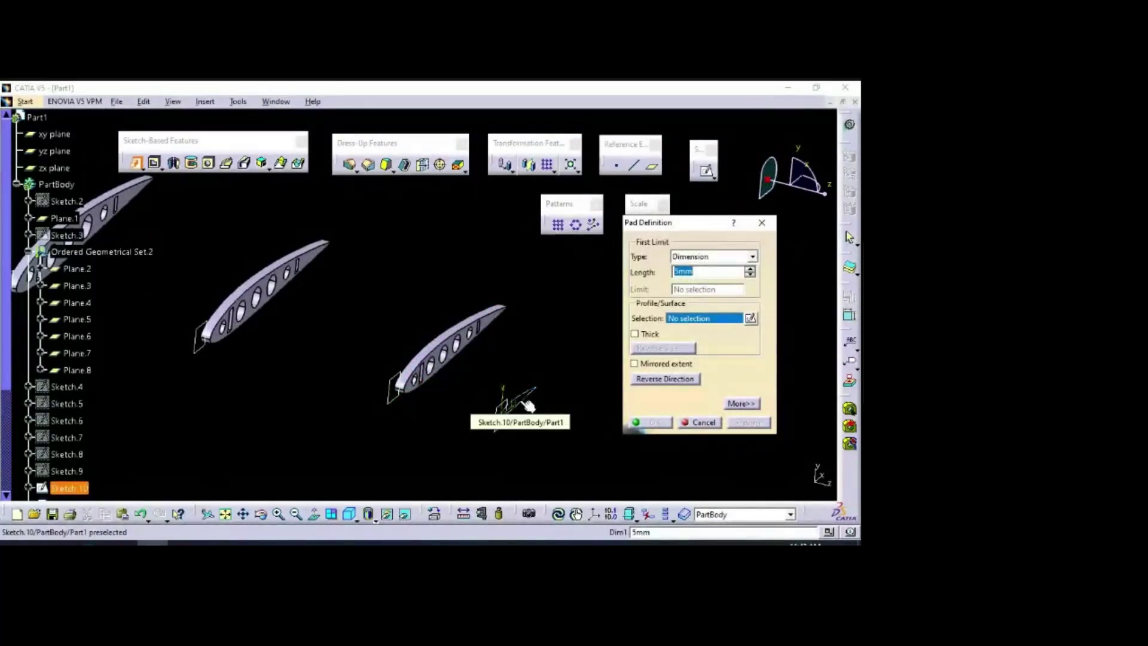
pyautogui.click(704, 422)
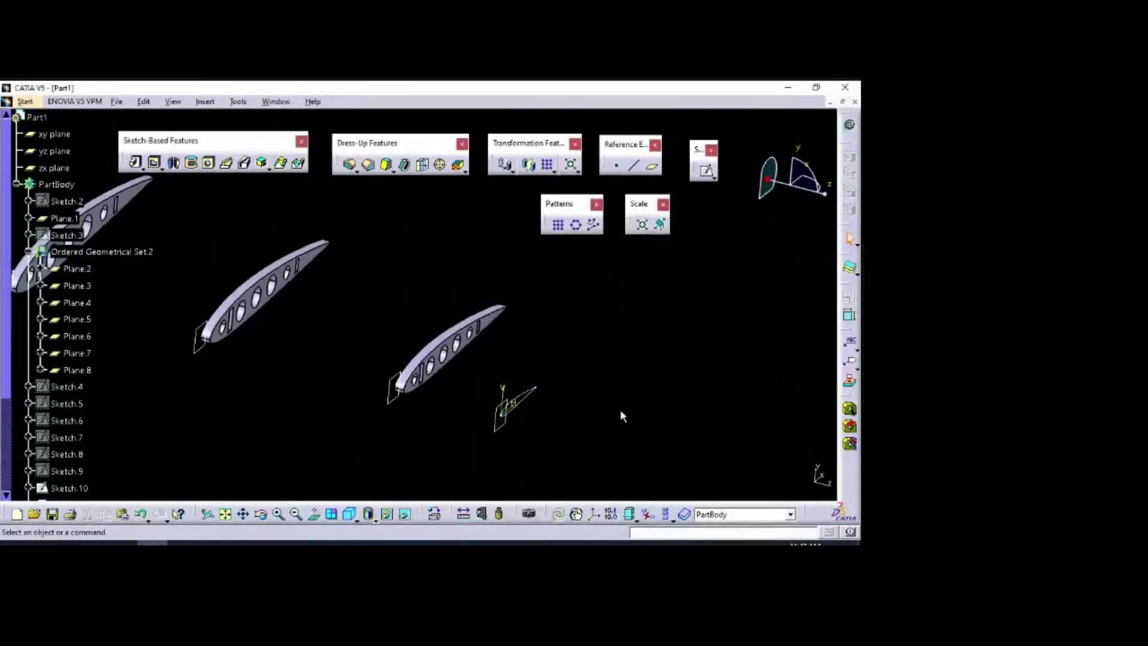
# Step: Pad the small wingtip airfoil profile, Sketch.10, to a length of 1 mm
pyautogui.click(531, 405)
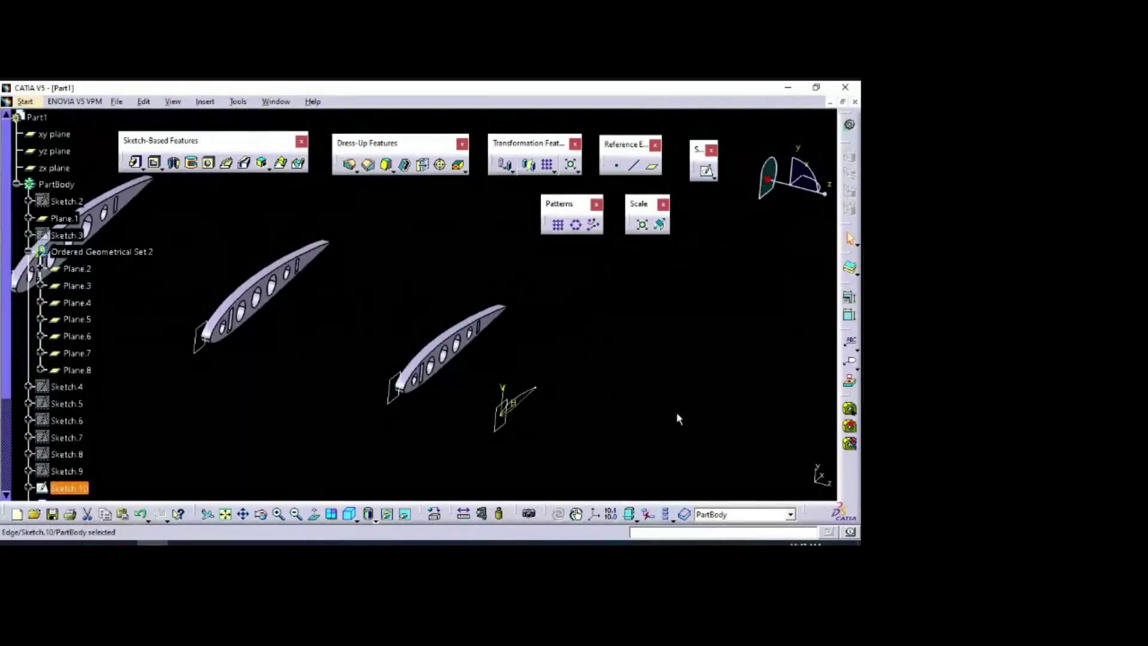
pyautogui.click(135, 162)
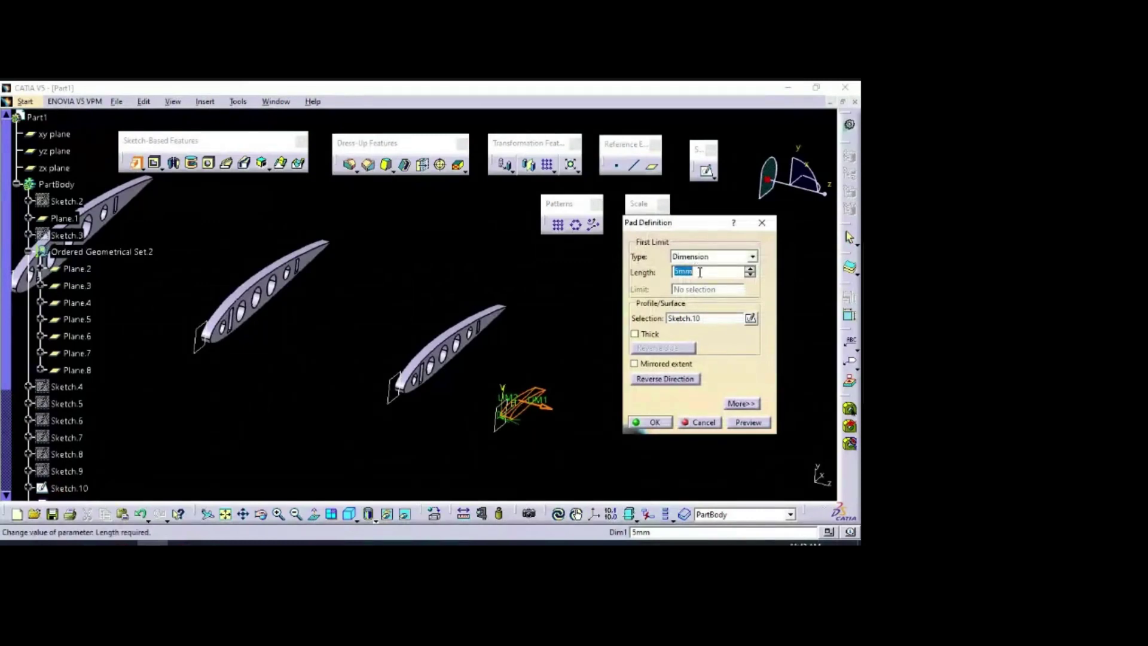
pyautogui.write('1')
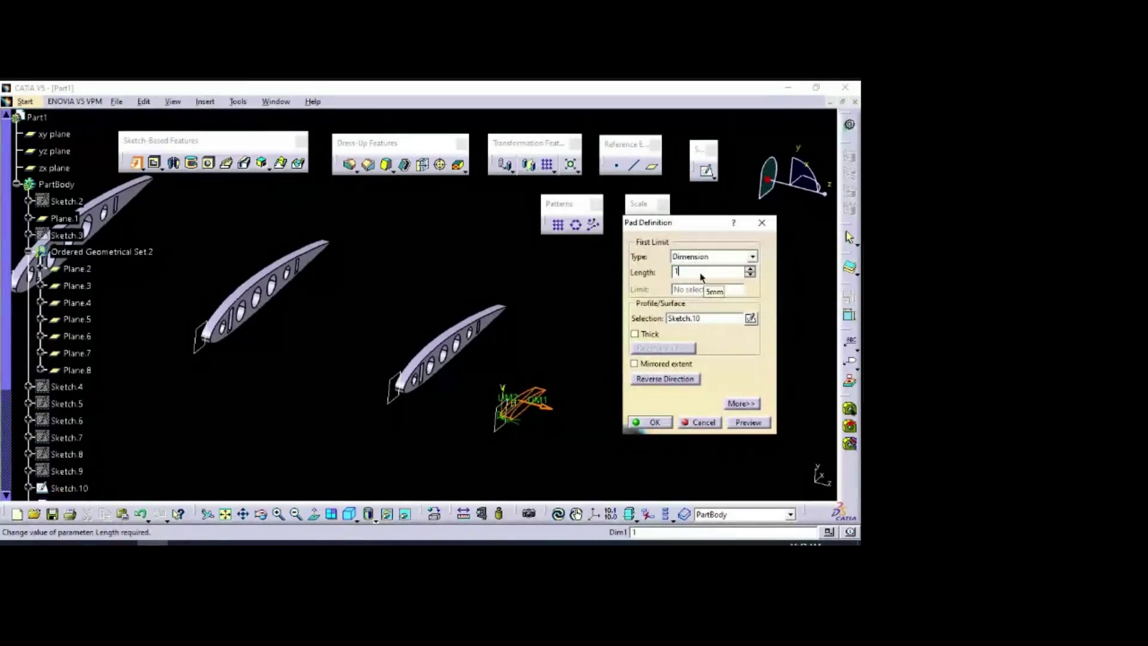
pyautogui.click(650, 421)
# Step: Collapse the PartBody branch and examine the padded ribs and their rectangular spar slots from the wingtip to the root
pyautogui.moveTo(572, 339); pyautogui.dragTo(673, 364, button='middle')
pyautogui.moveTo(556, 308); pyautogui.dragTo(554, 418, button='middle')
pyautogui.moveTo(302, 379); pyautogui.dragTo(459, 451, button='middle')
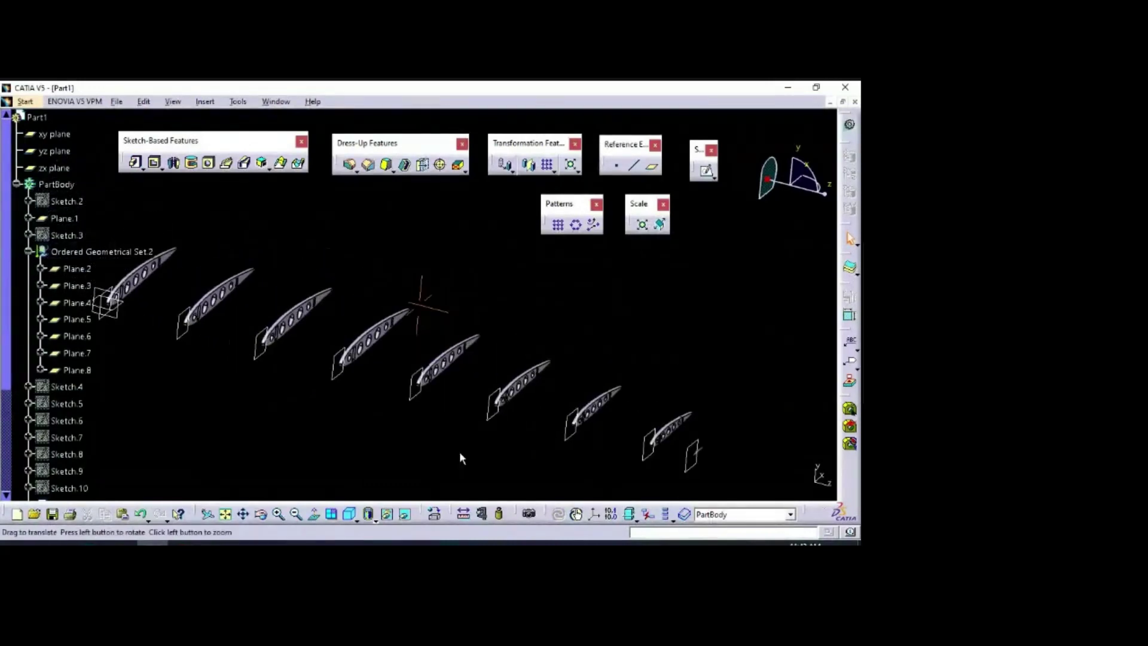
pyautogui.click(16, 184)
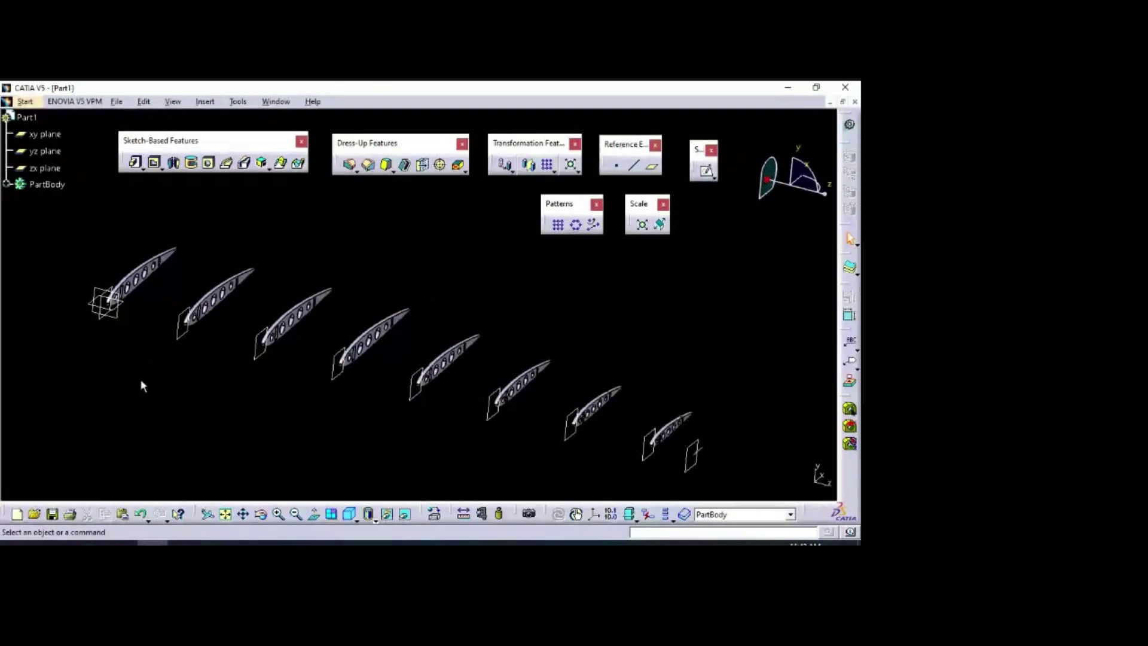
pyautogui.moveTo(141, 380); pyautogui.dragTo(437, 362, button='middle')
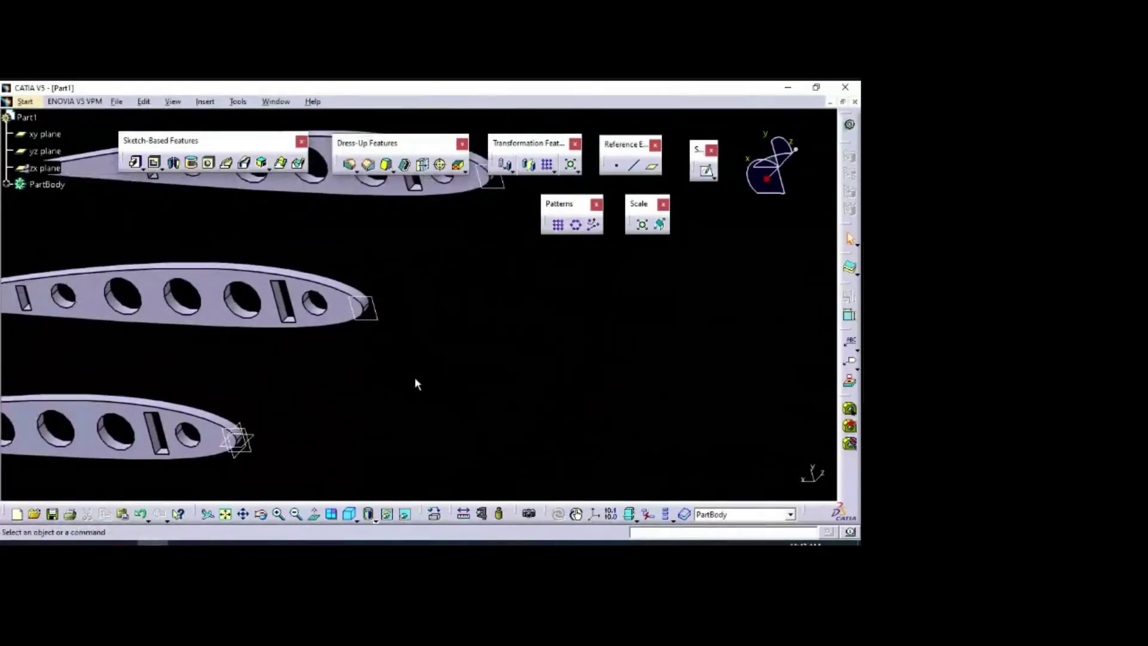
pyautogui.moveTo(360, 407); pyautogui.dragTo(486, 350, button='middle')
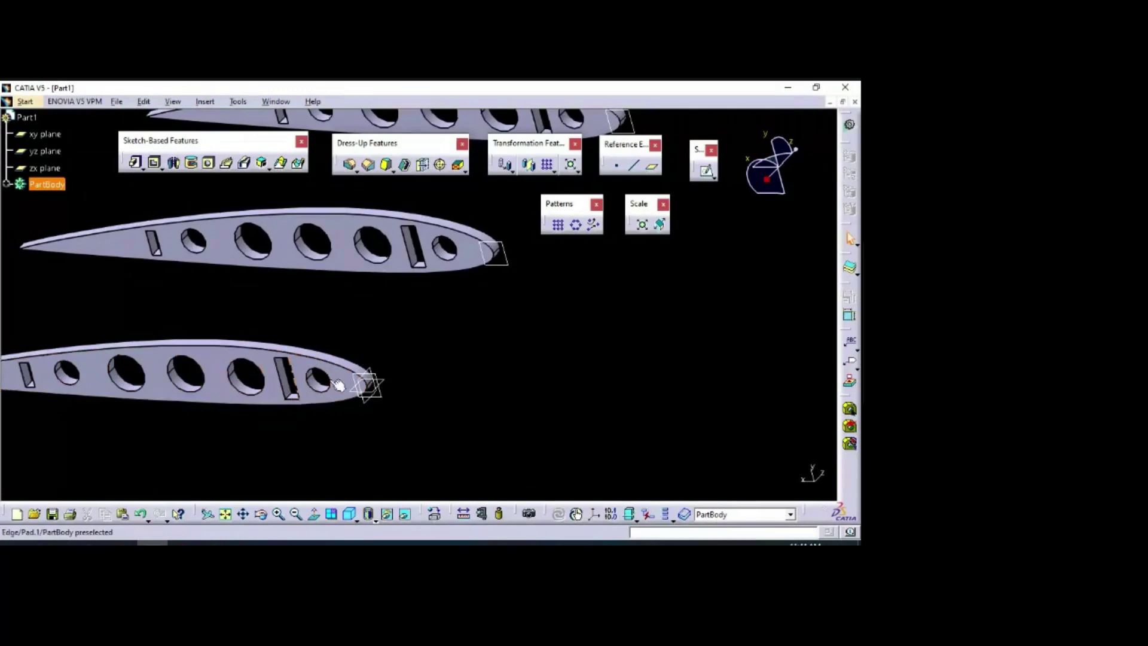
pyautogui.moveTo(416, 307); pyautogui.dragTo(361, 415, button='middle')
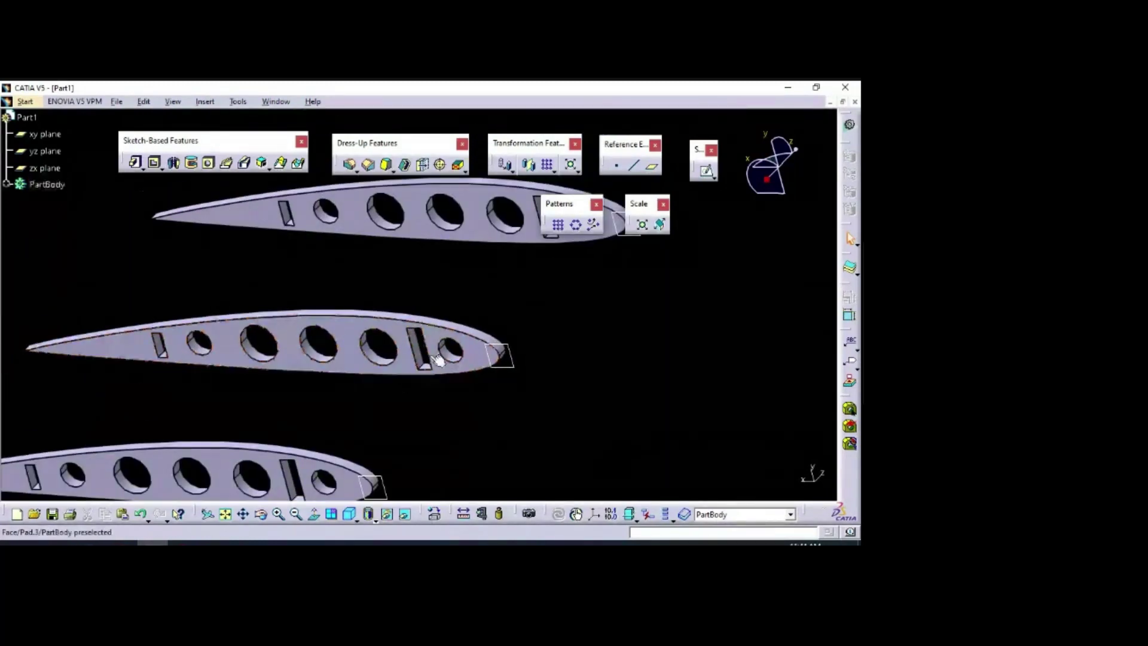
pyautogui.moveTo(508, 288); pyautogui.dragTo(514, 241, button='middle')
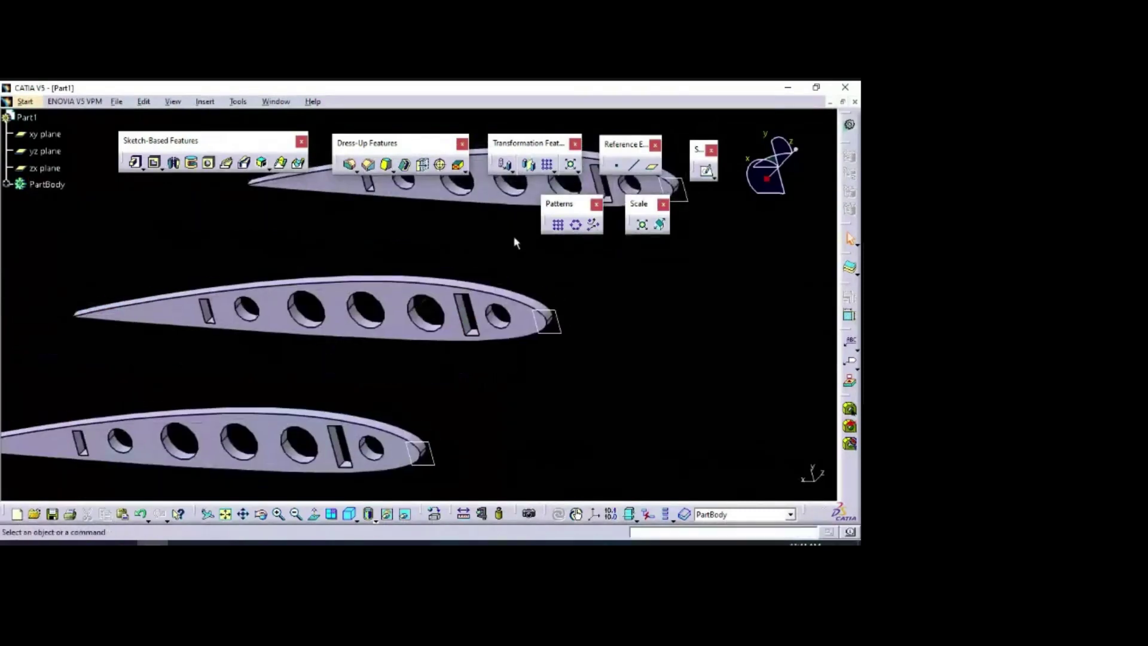
pyautogui.moveTo(426, 388); pyautogui.dragTo(517, 236, button='middle')
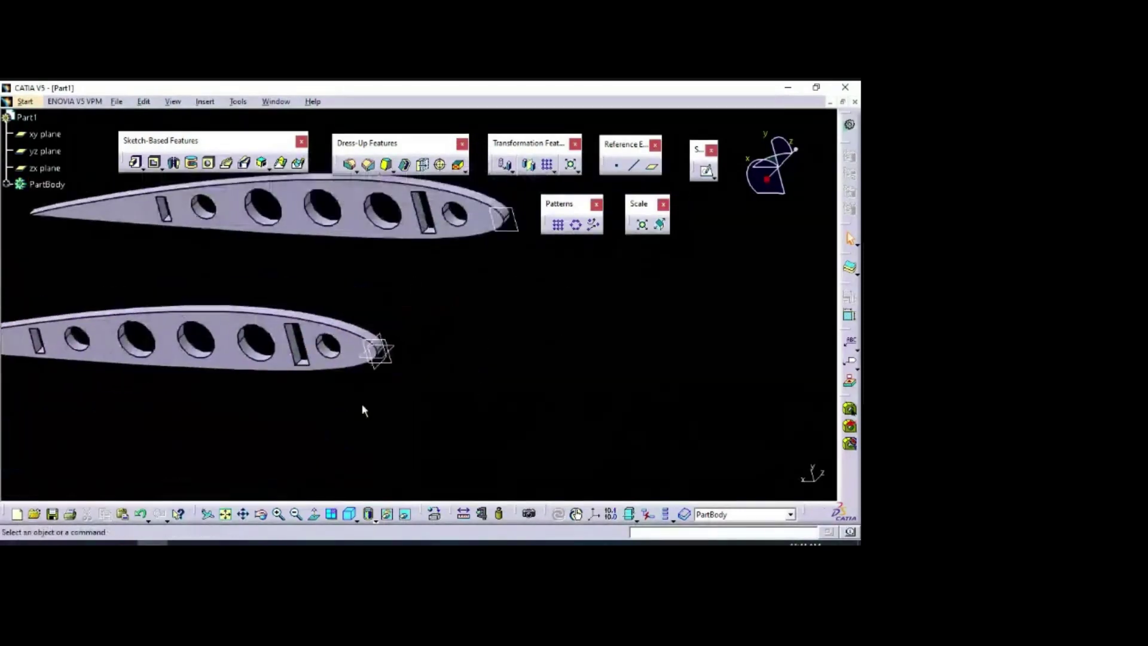
# Step: Start a new sketch on the outer flat face of the root rib and display the sketch grid
pyautogui.click(355, 350)
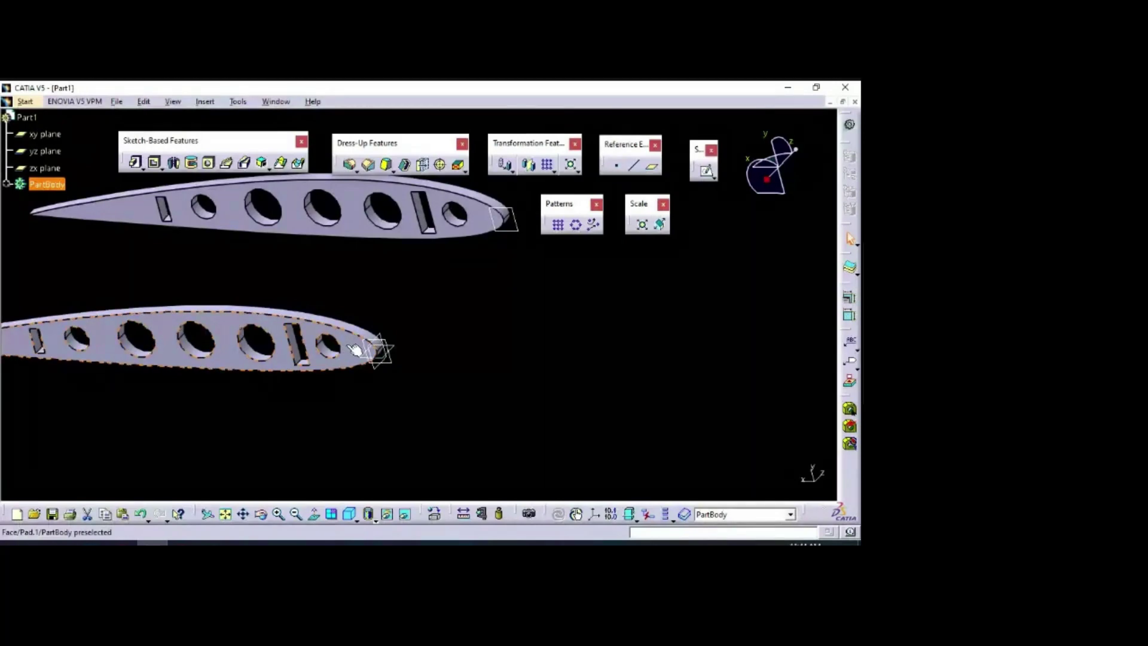
pyautogui.click(707, 172)
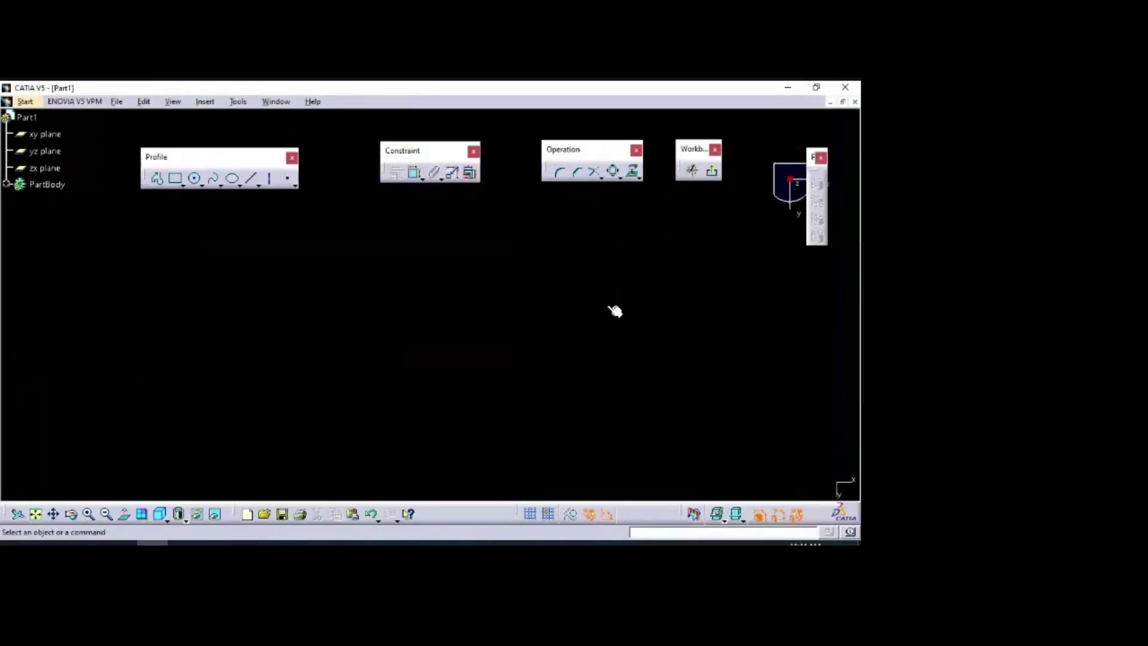
pyautogui.click(36, 514)
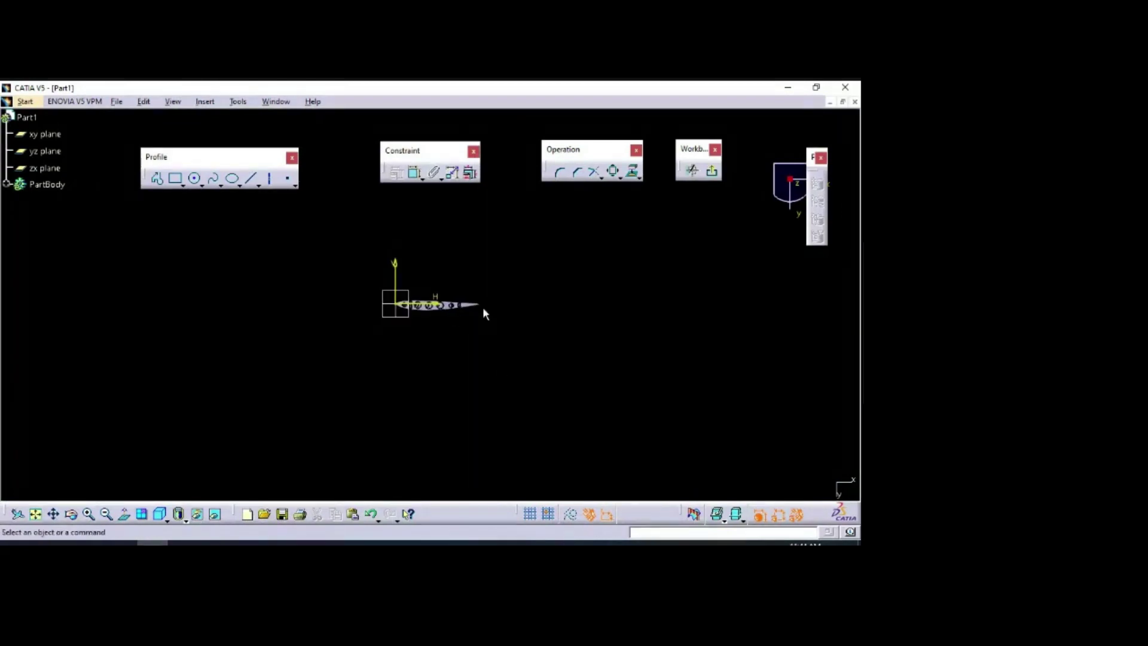
pyautogui.click(124, 515)
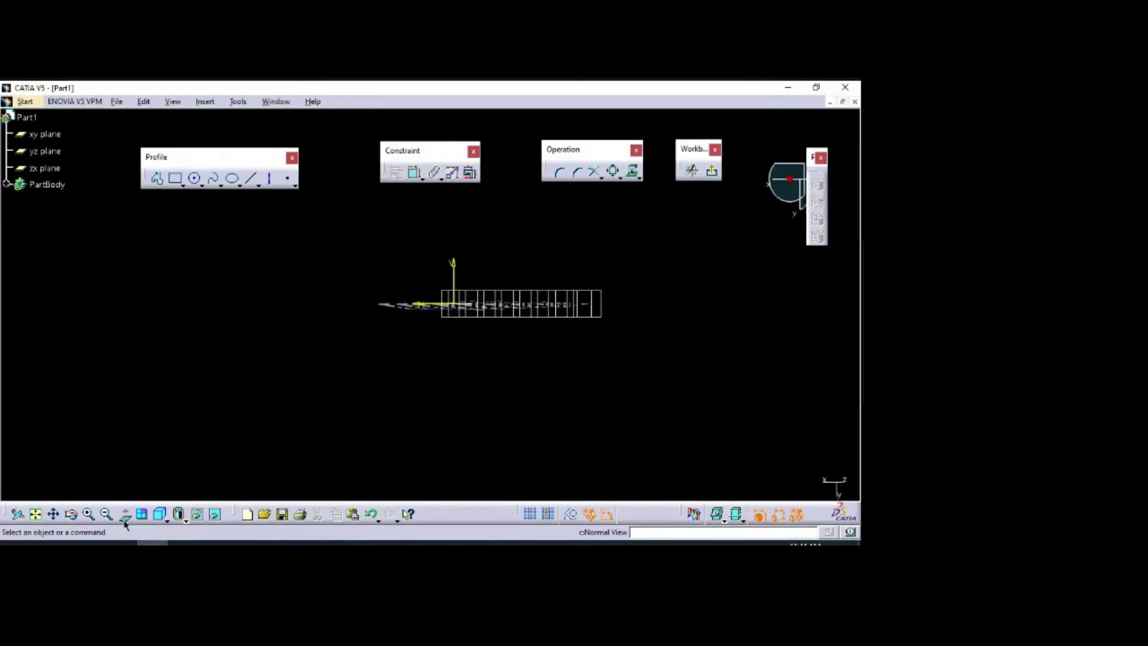
pyautogui.moveTo(433, 353)
pyautogui.mouseDown(button='middle')
pyautogui.moveTo(413, 399)
pyautogui.moveTo(459, 248)
pyautogui.mouseUp(button='middle')
pyautogui.moveTo(534, 403)
pyautogui.mouseDown(button='middle')
pyautogui.moveTo(418, 318)
pyautogui.moveTo(335, 318)
pyautogui.moveTo(466, 274)
pyautogui.moveTo(466, 325)
pyautogui.mouseUp(button='middle')
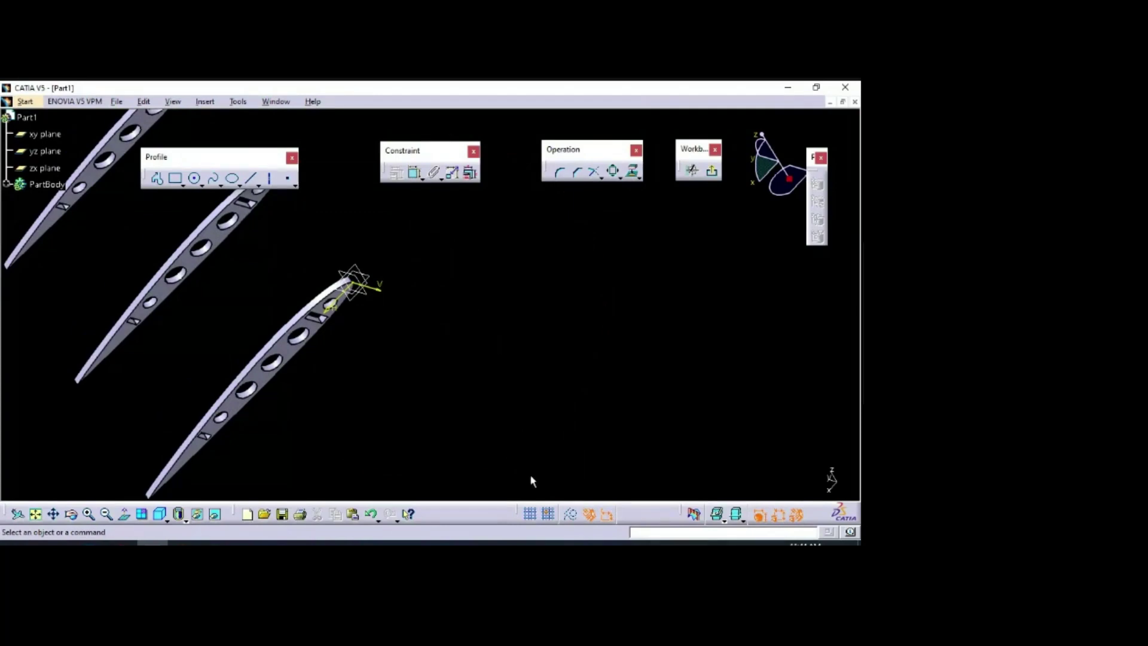
pyautogui.click(531, 518)
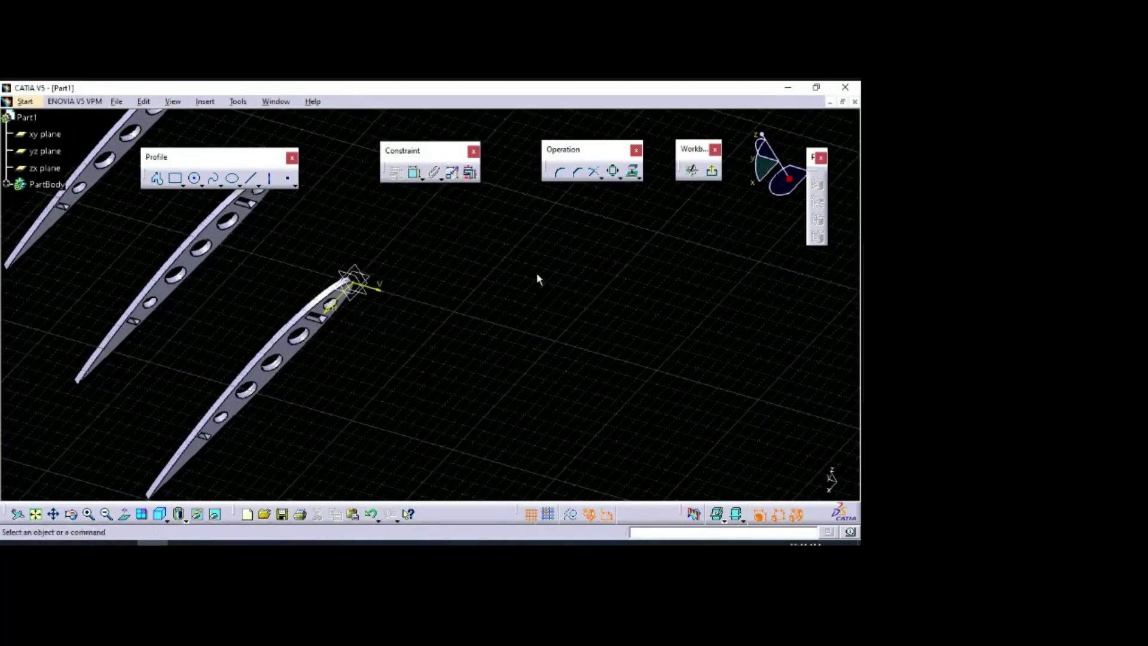
# Step: Project the four edges of the root rib's larger rectangular spar slot, nearest the leading edge, into the sketch and exit the sketch
pyautogui.moveTo(537, 272)
pyautogui.keyDown('ctrl'); pyautogui.mouseDown(button='middle')
pyautogui.moveTo(474, 346)
pyautogui.moveTo(380, 404)
pyautogui.moveTo(400, 370)
pyautogui.moveTo(349, 402)
pyautogui.moveTo(390, 375)
pyautogui.moveTo(359, 378)
pyautogui.moveTo(361, 389)
pyautogui.moveTo(384, 373)
pyautogui.moveTo(394, 303)
pyautogui.moveTo(396, 379)
pyautogui.mouseUp(button='middle'); pyautogui.keyUp('ctrl')
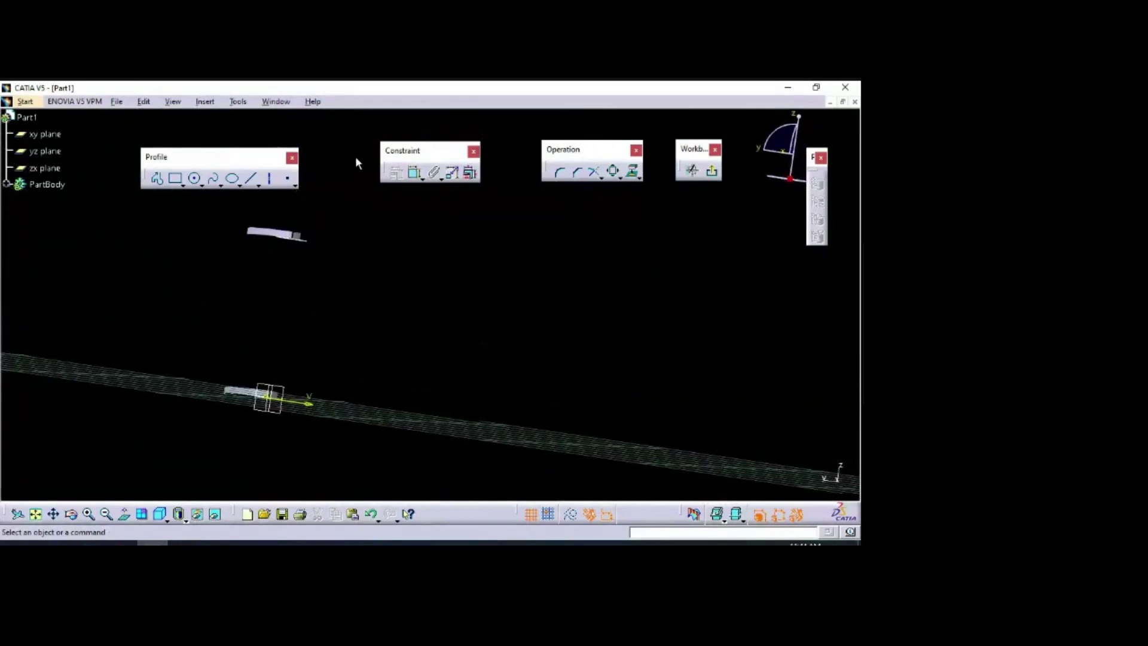
pyautogui.moveTo(359, 235); pyautogui.dragTo(565, 330, button='middle')
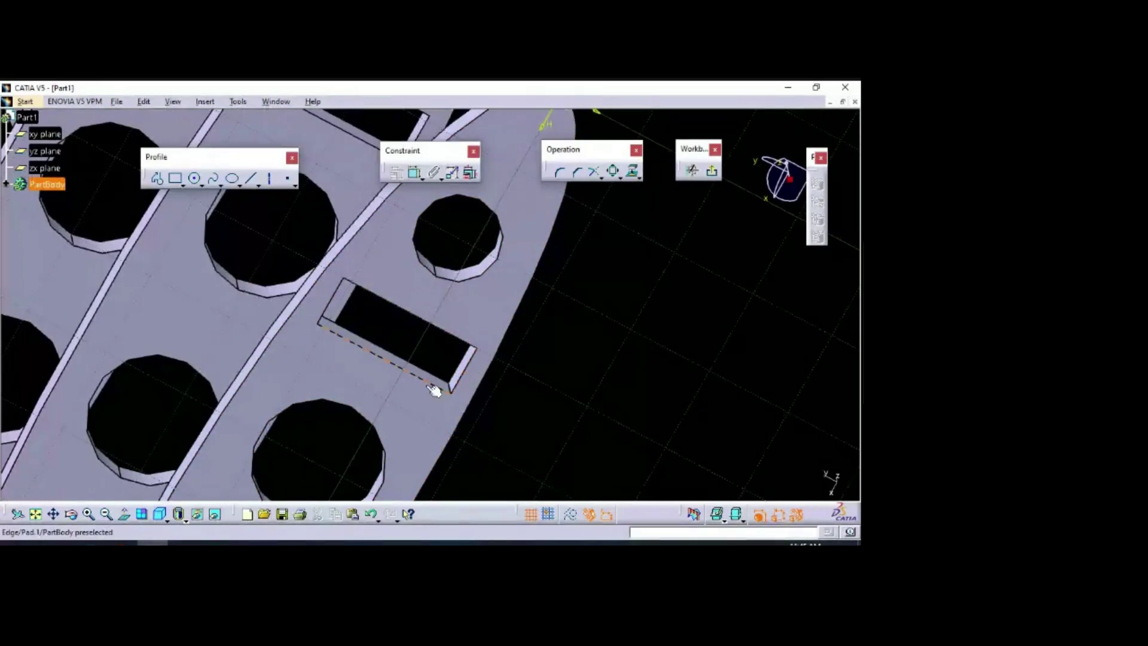
pyautogui.moveTo(521, 397)
pyautogui.mouseDown(button='middle')
pyautogui.moveTo(573, 371)
pyautogui.moveTo(544, 371)
pyautogui.moveTo(528, 395)
pyautogui.moveTo(538, 402)
pyautogui.mouseUp(button='middle')
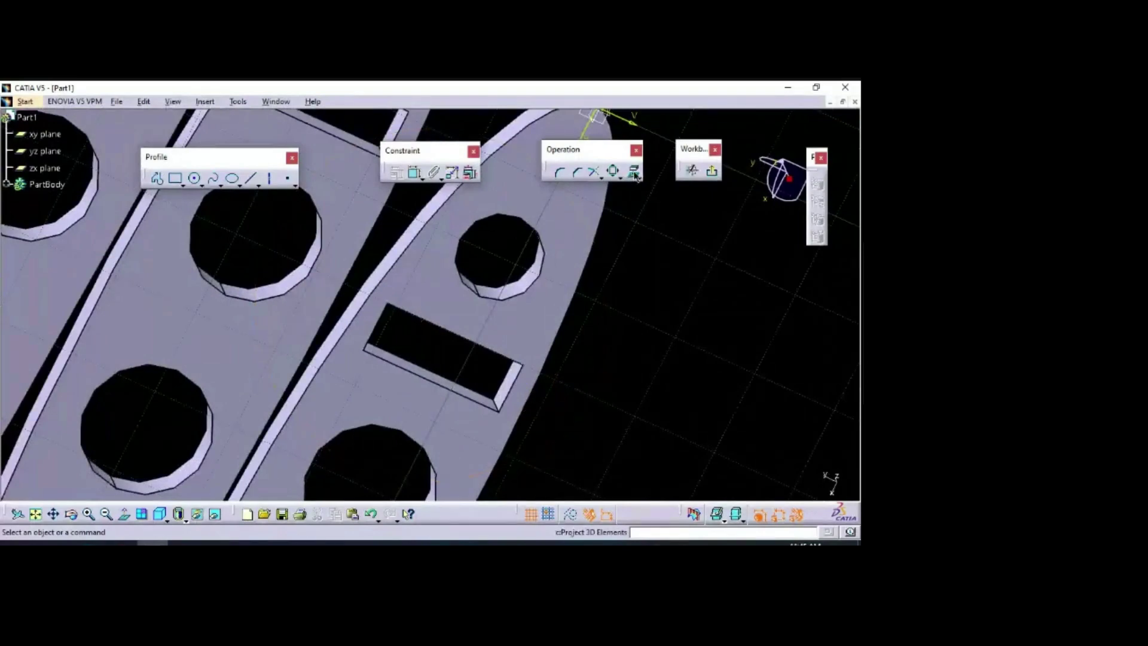
pyautogui.click(635, 173)
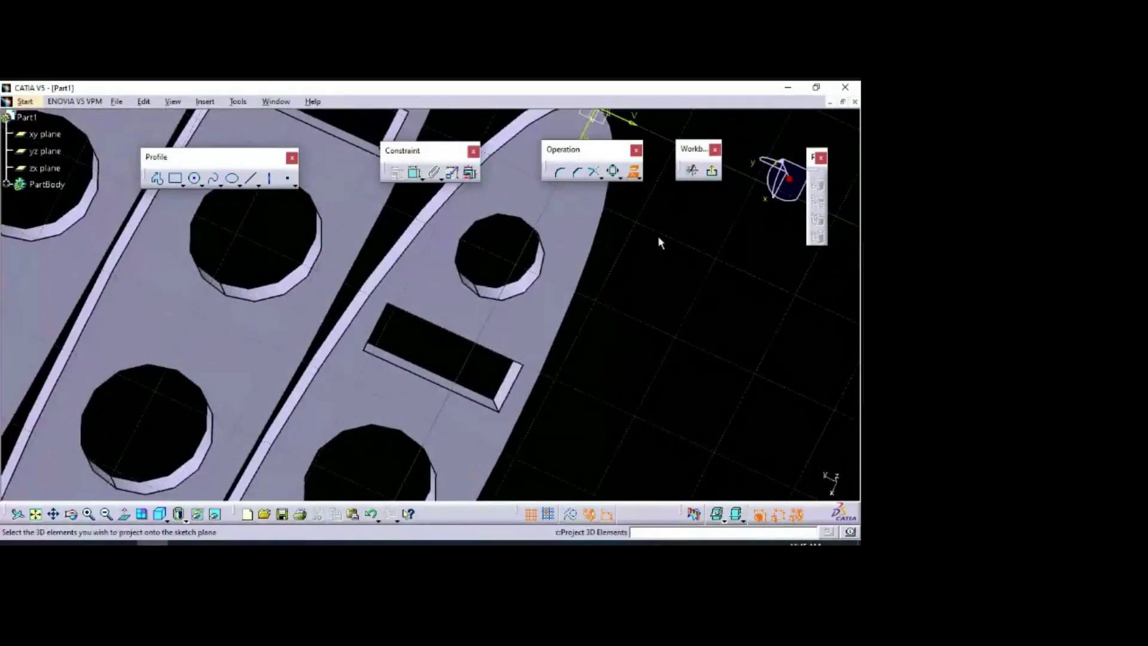
pyautogui.click(516, 387)
pyautogui.click(650, 365)
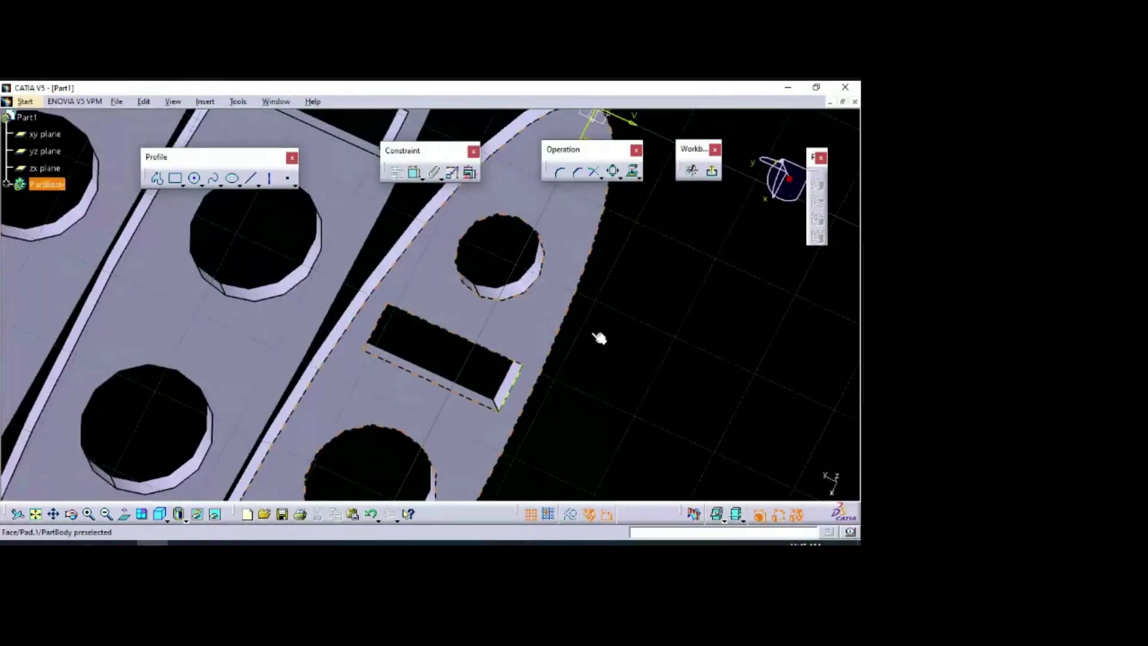
pyautogui.click(634, 173)
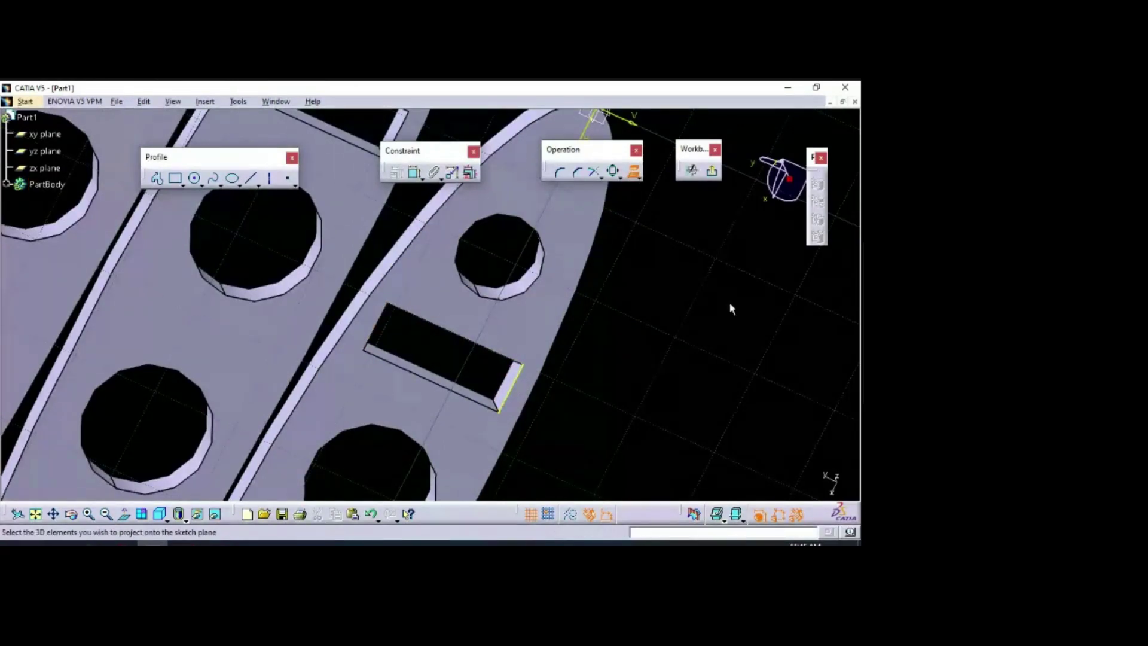
pyautogui.click(460, 395)
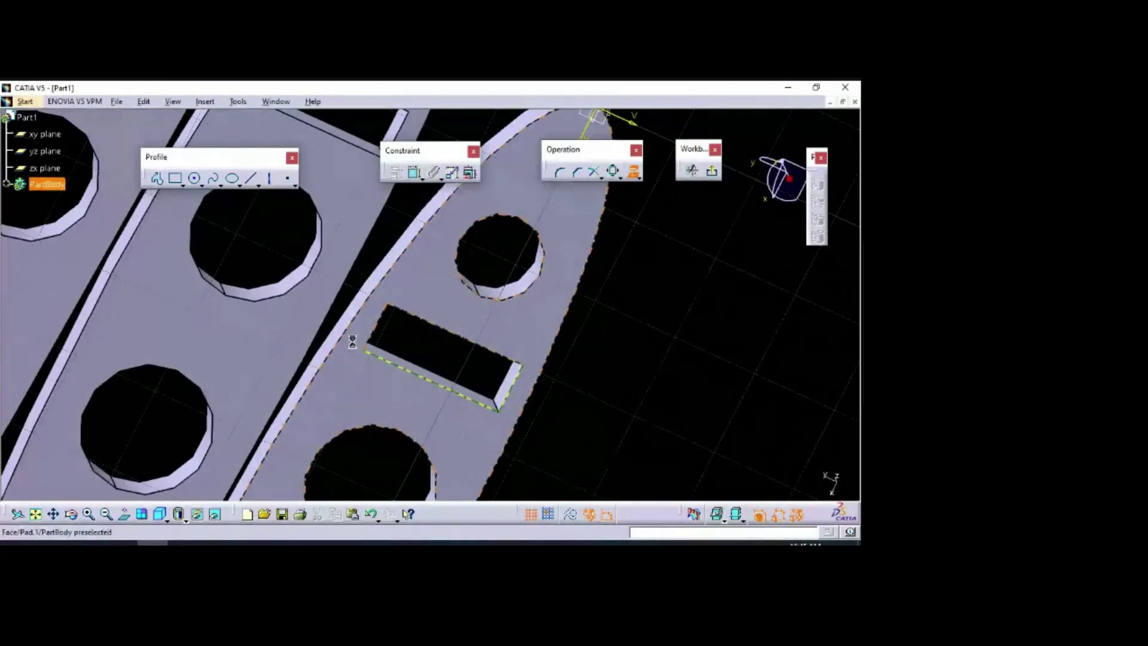
pyautogui.click(377, 333)
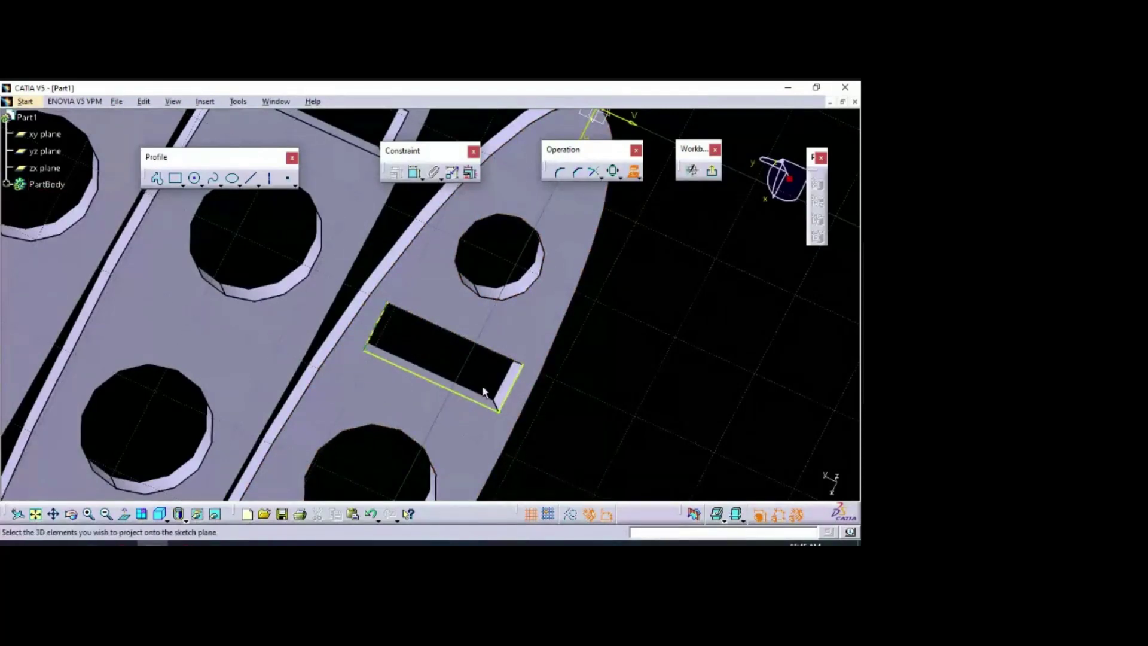
pyautogui.click(493, 354)
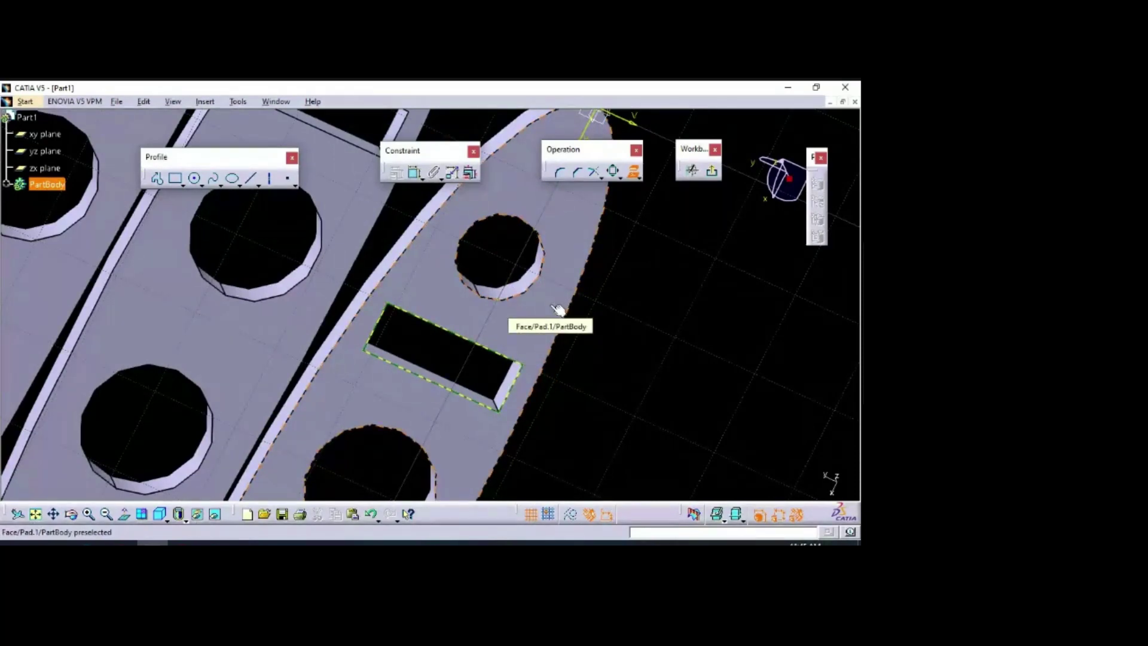
pyautogui.click(633, 172)
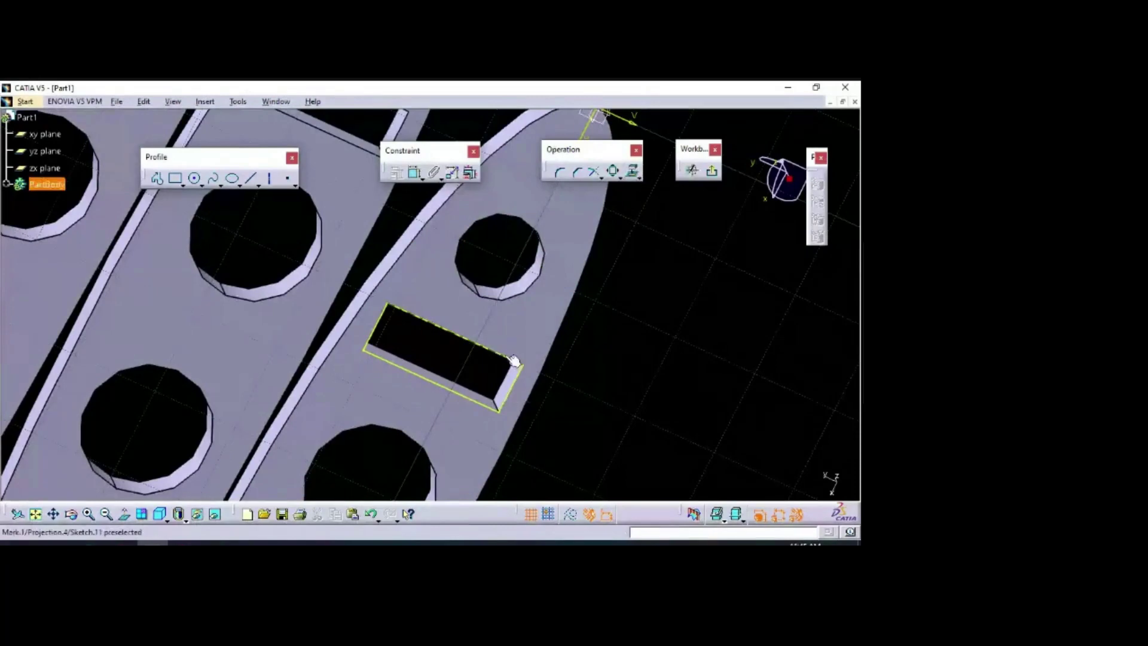
pyautogui.click(711, 171)
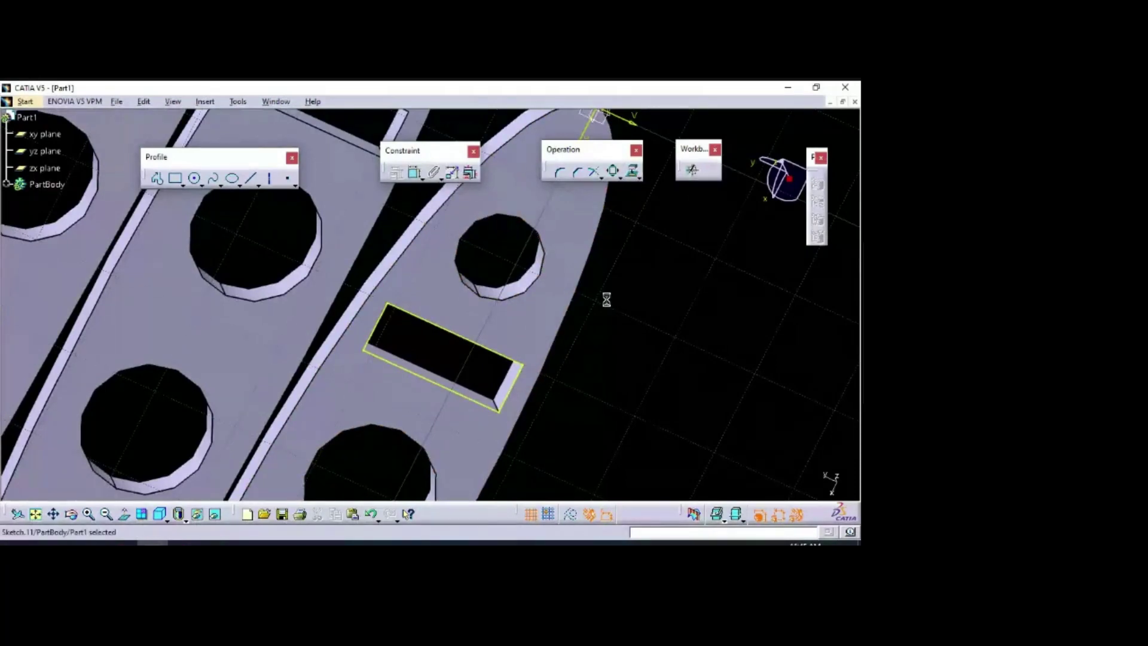
# Step: Examine the projected slot outline on the root rib and the matching spar slots along the row of ribs
pyautogui.moveTo(606, 299); pyautogui.dragTo(538, 380, button='middle')
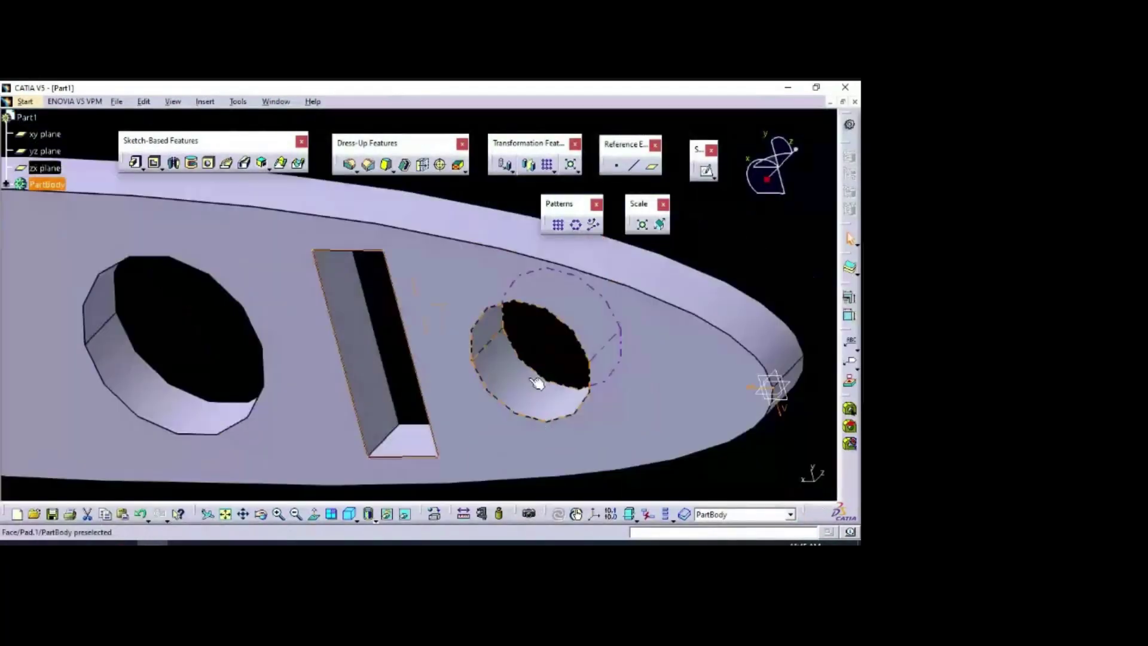
pyautogui.click(486, 183)
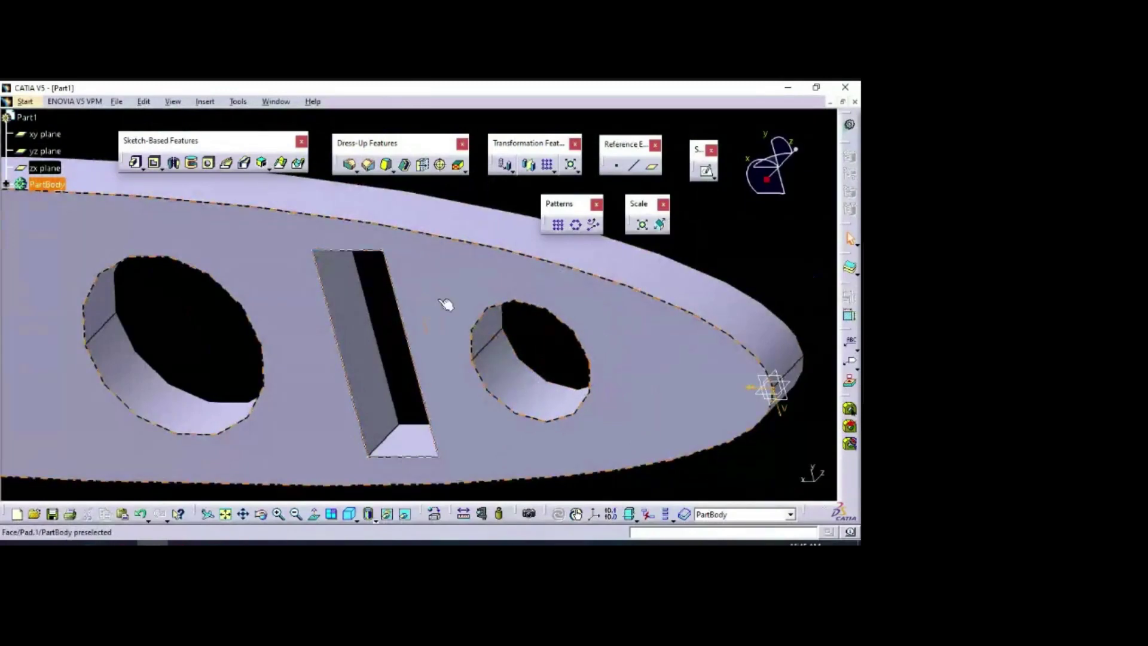
pyautogui.click(442, 308)
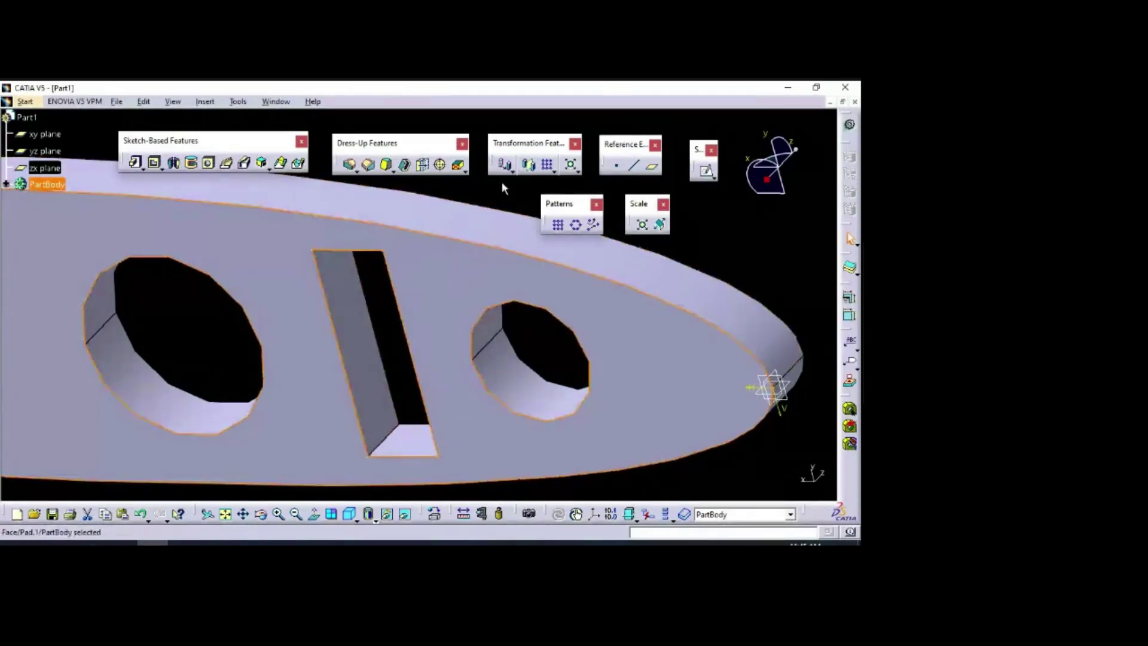
pyautogui.click(506, 197)
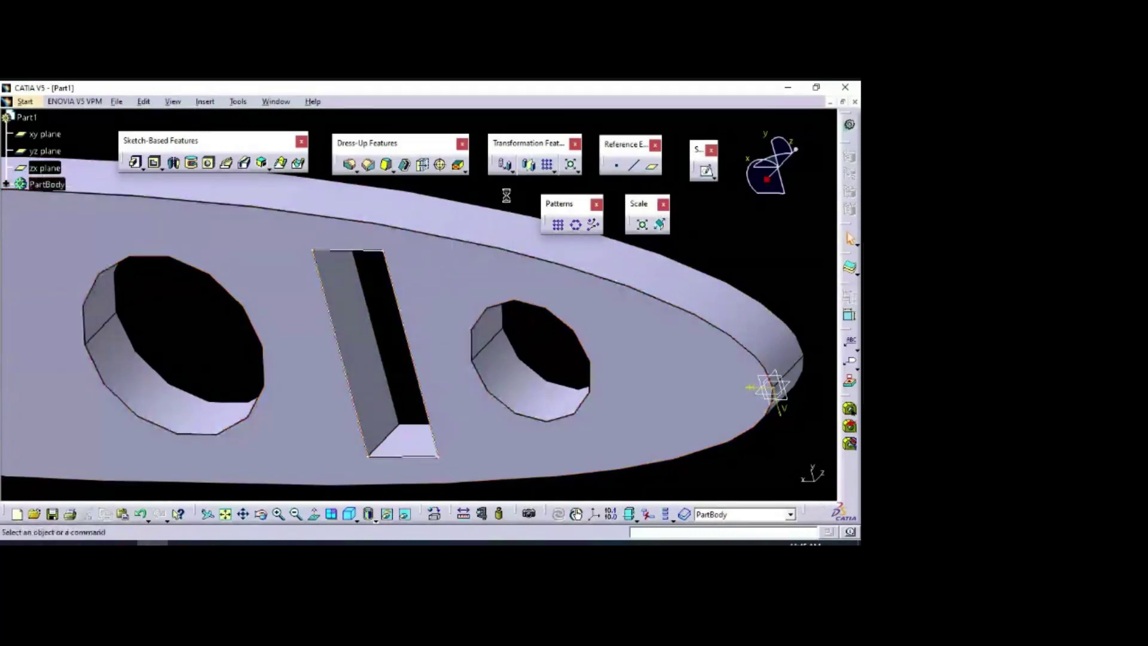
pyautogui.keyDown('ctrl'); pyautogui.moveTo(508, 196); pyautogui.dragTo(475, 323, button='middle'); pyautogui.keyUp('ctrl')
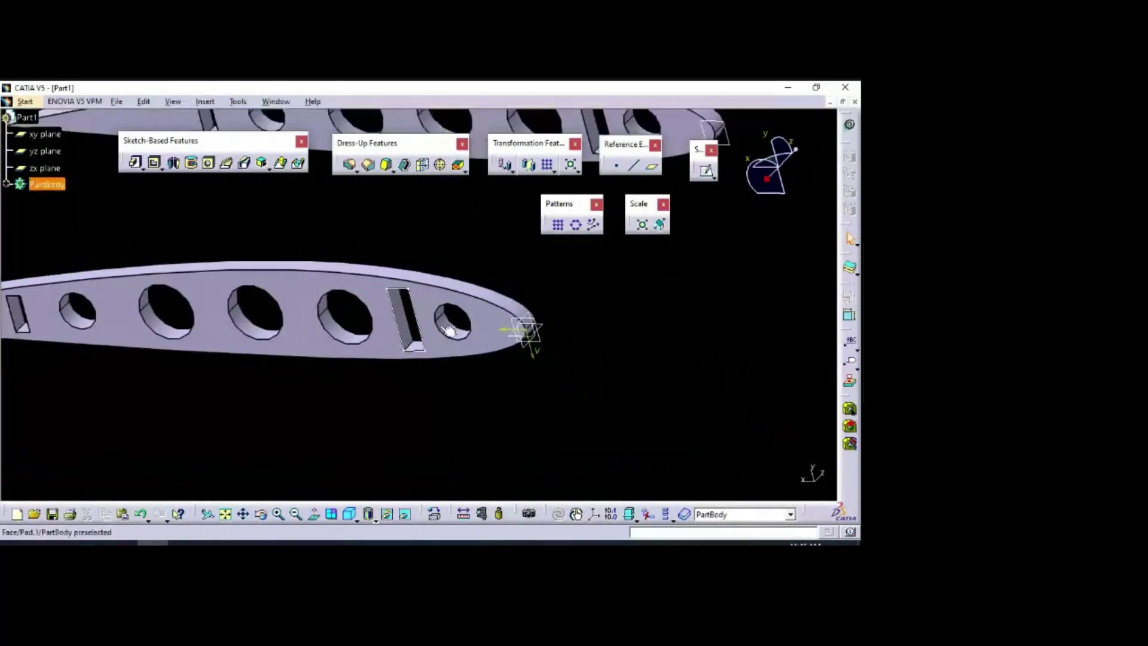
pyautogui.moveTo(447, 248); pyautogui.dragTo(325, 302, button='middle')
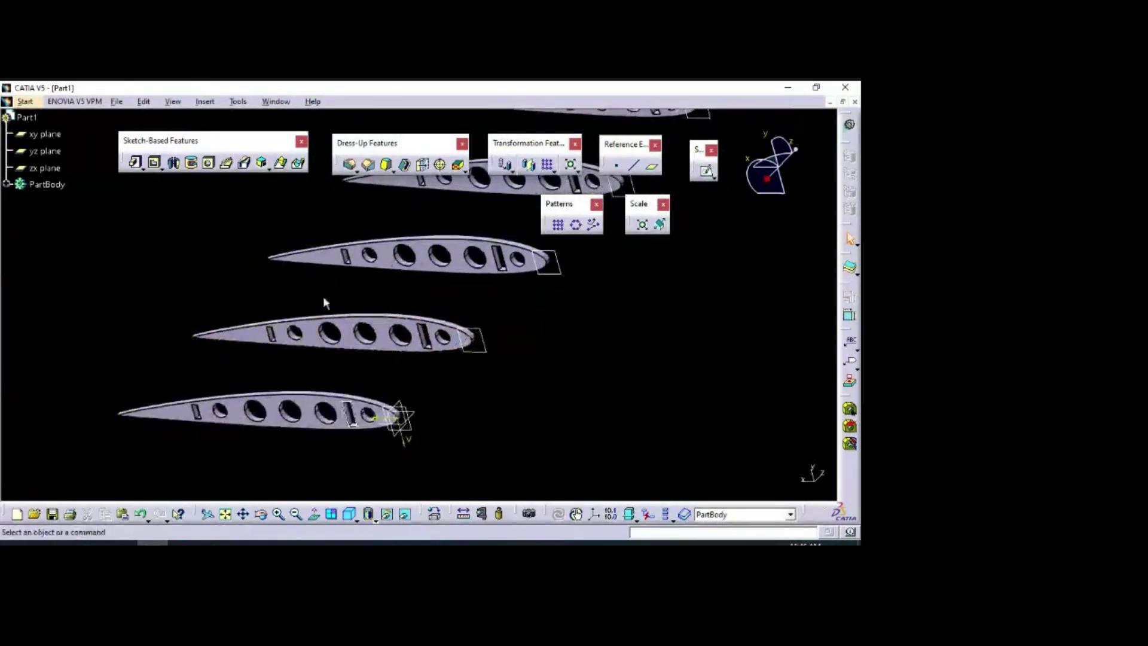
pyautogui.moveTo(609, 335); pyautogui.dragTo(506, 379, button='middle')
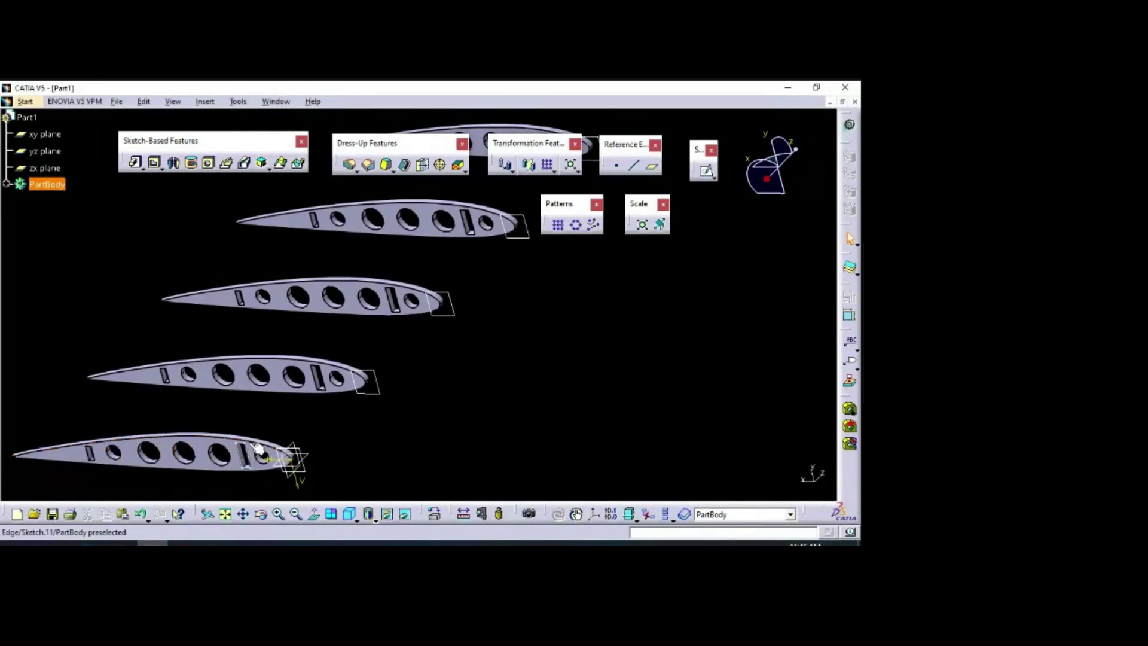
pyautogui.moveTo(510, 275); pyautogui.dragTo(471, 283, button='middle')
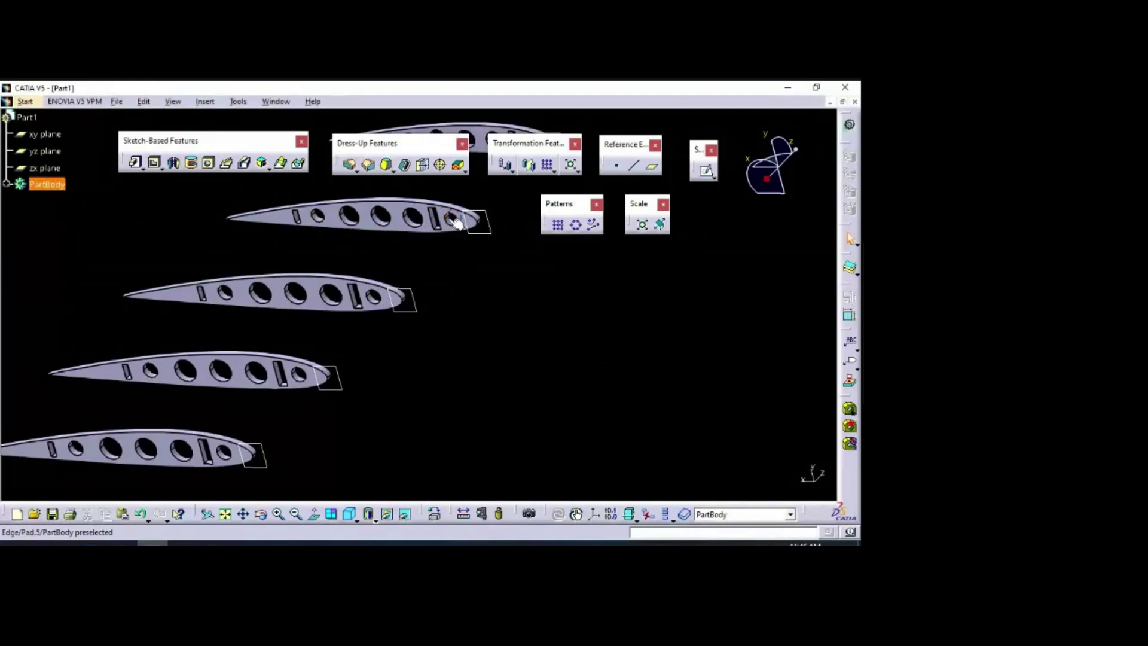
pyautogui.moveTo(440, 280); pyautogui.dragTo(395, 285, button='middle')
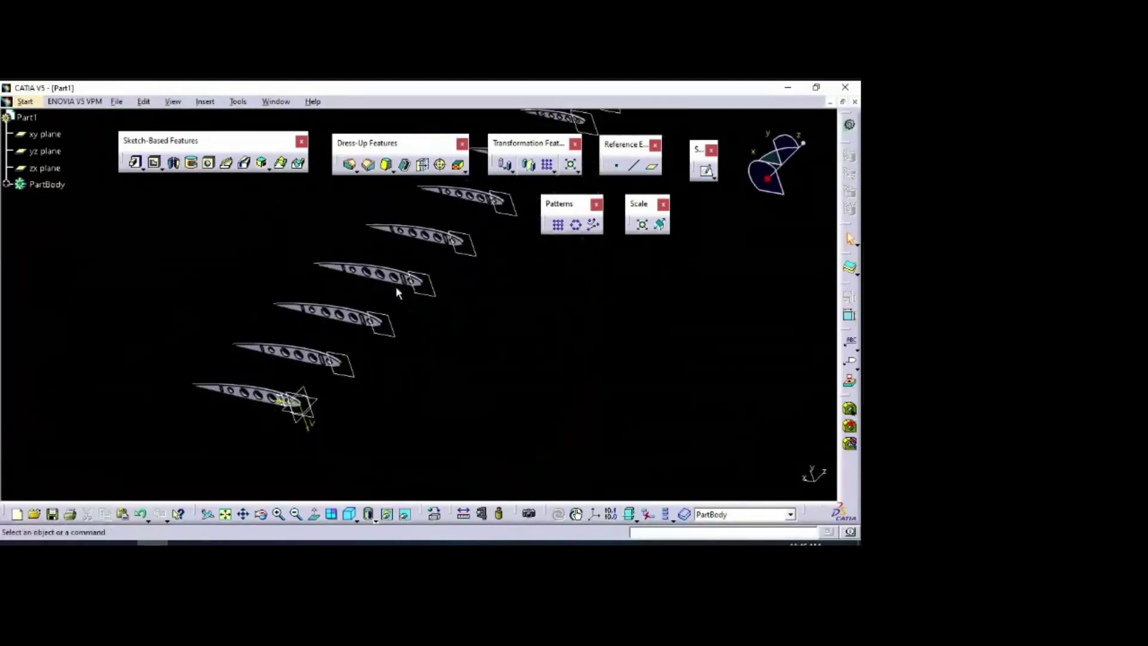
# Step: Switch to PowerPoint and show the dimensioned wing plan drawing on slide 18
pyautogui.click(184, 543)
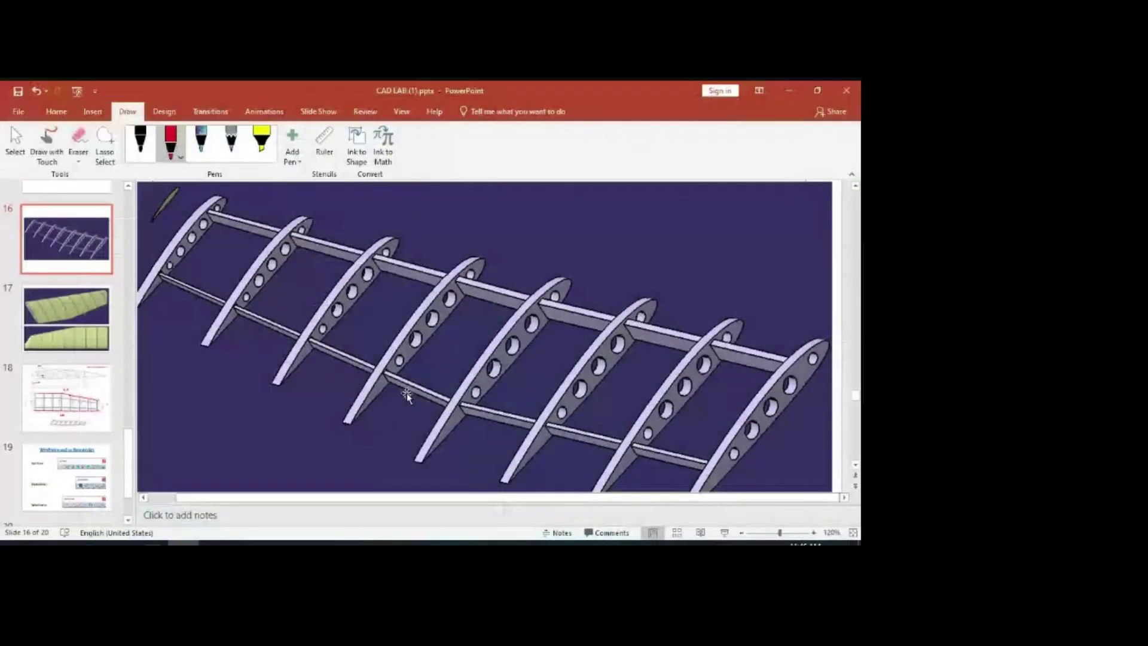
pyautogui.click(70, 409)
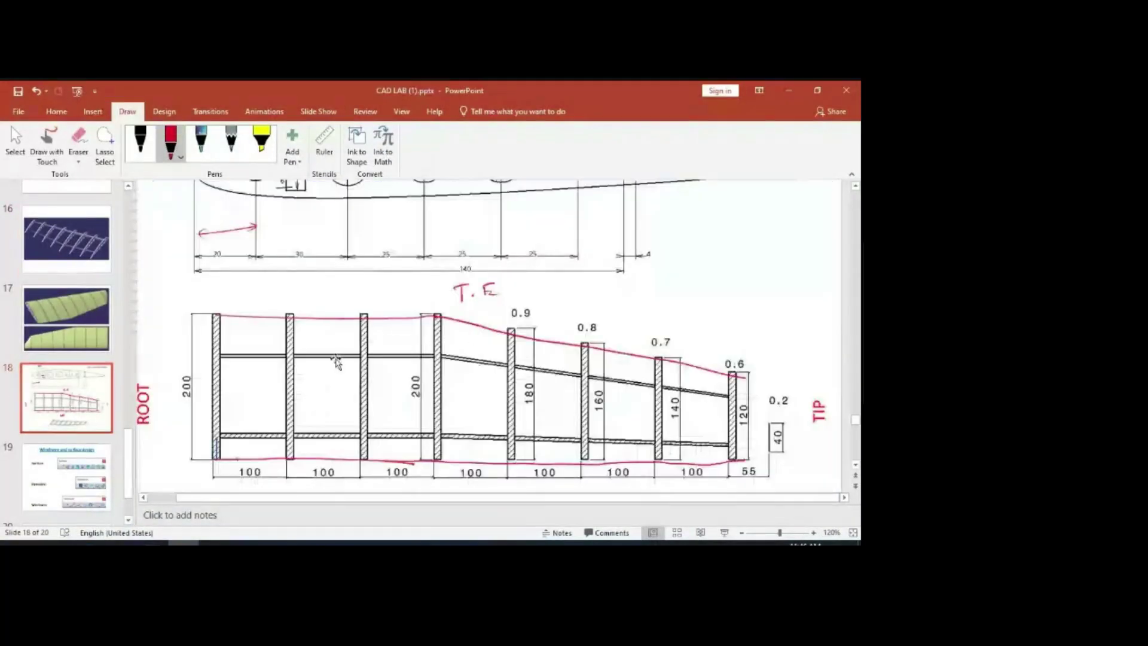
pyautogui.scroll(1, 443, 371)
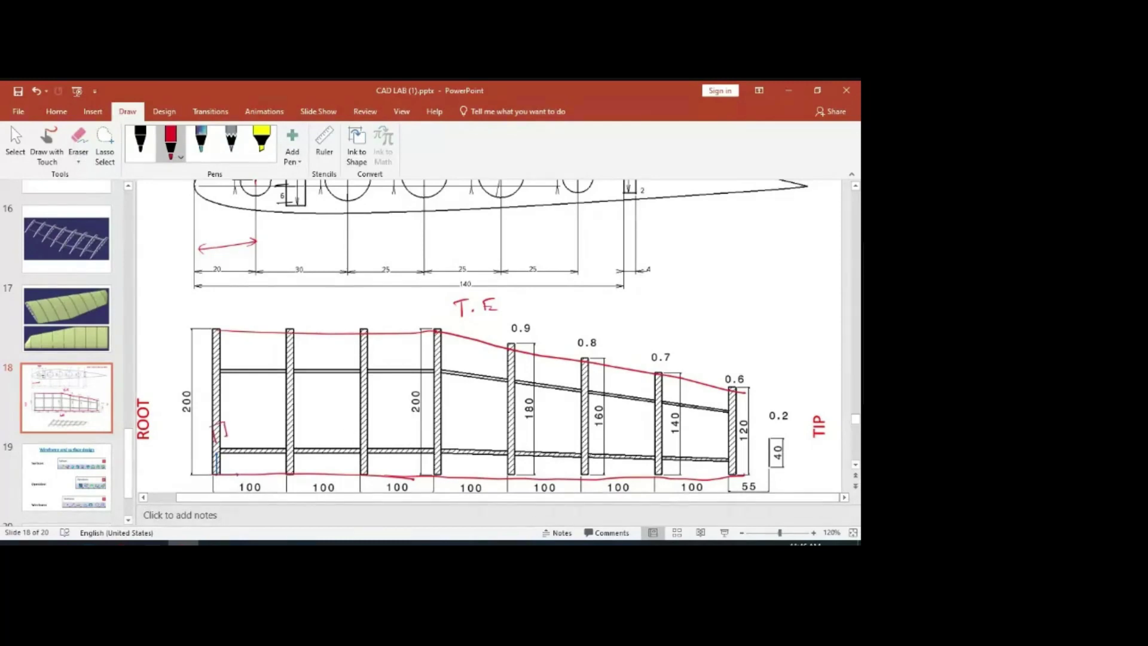
# Step: Write "pad" in red ink beside the root rib and draw the spar's outline from the root to the fourth rib
pyautogui.moveTo(235, 405); pyautogui.dragTo(238, 412)
pyautogui.moveTo(250, 399); pyautogui.dragTo(401, 405)
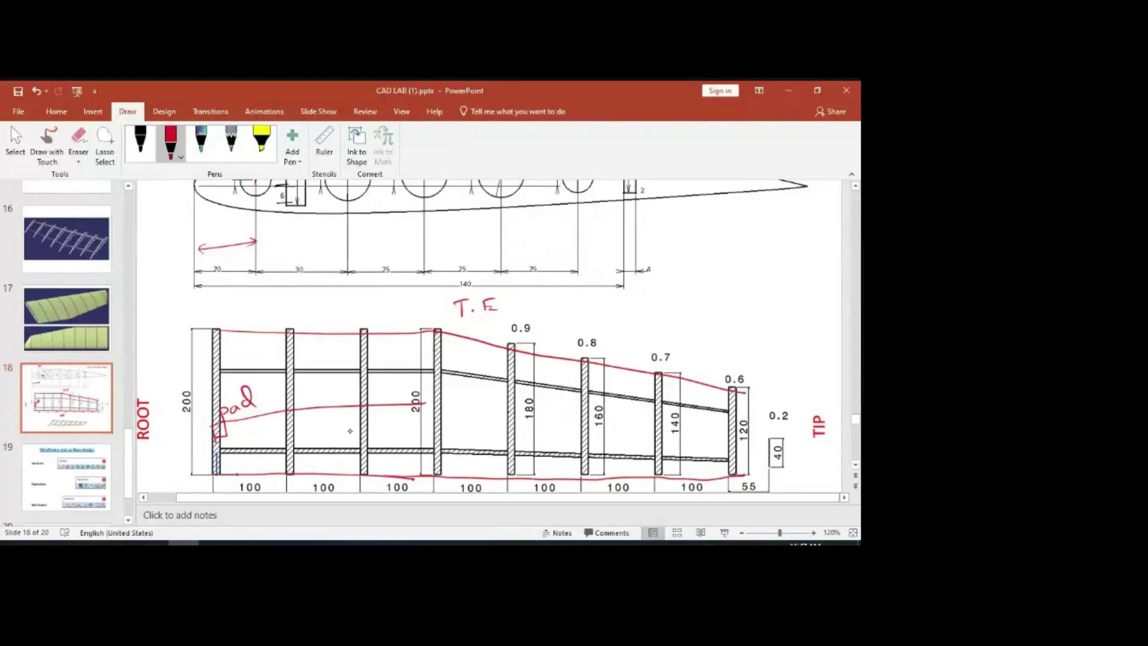
pyautogui.moveTo(215, 441)
pyautogui.mouseDown()
pyautogui.moveTo(417, 402)
pyautogui.moveTo(443, 422)
pyautogui.mouseUp()
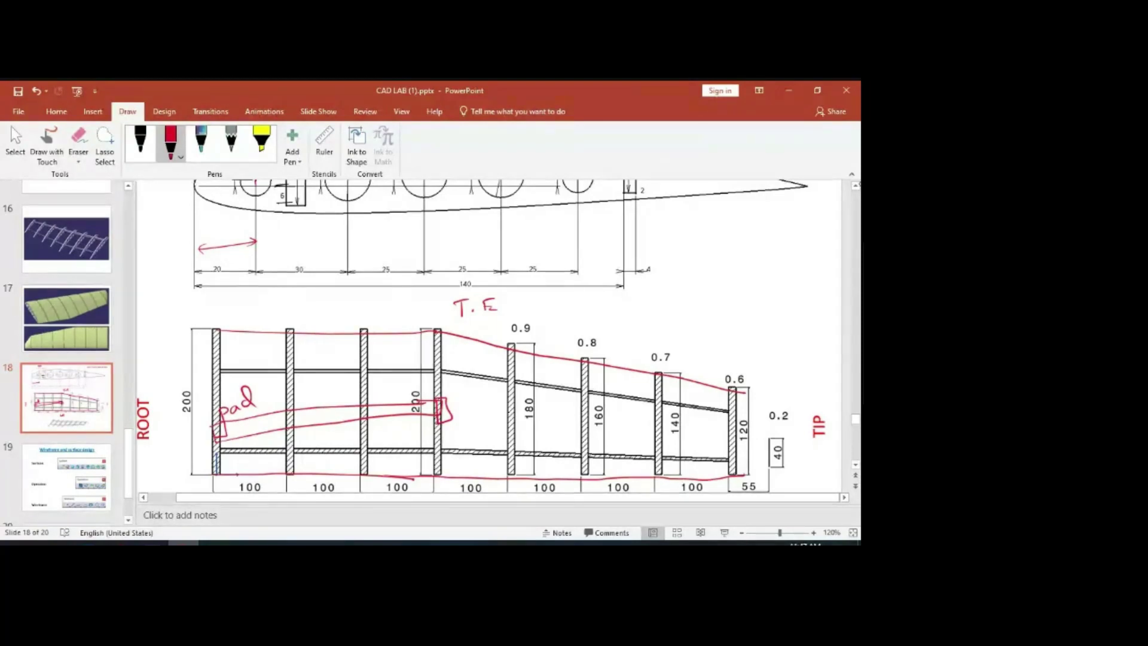
# Step: Mark spar sections on the tapered ribs in red ink and join them with two lines from the fourth rib to the 0.6 rib
pyautogui.moveTo(510, 409); pyautogui.dragTo(511, 428)
pyautogui.moveTo(447, 398); pyautogui.dragTo(733, 431)
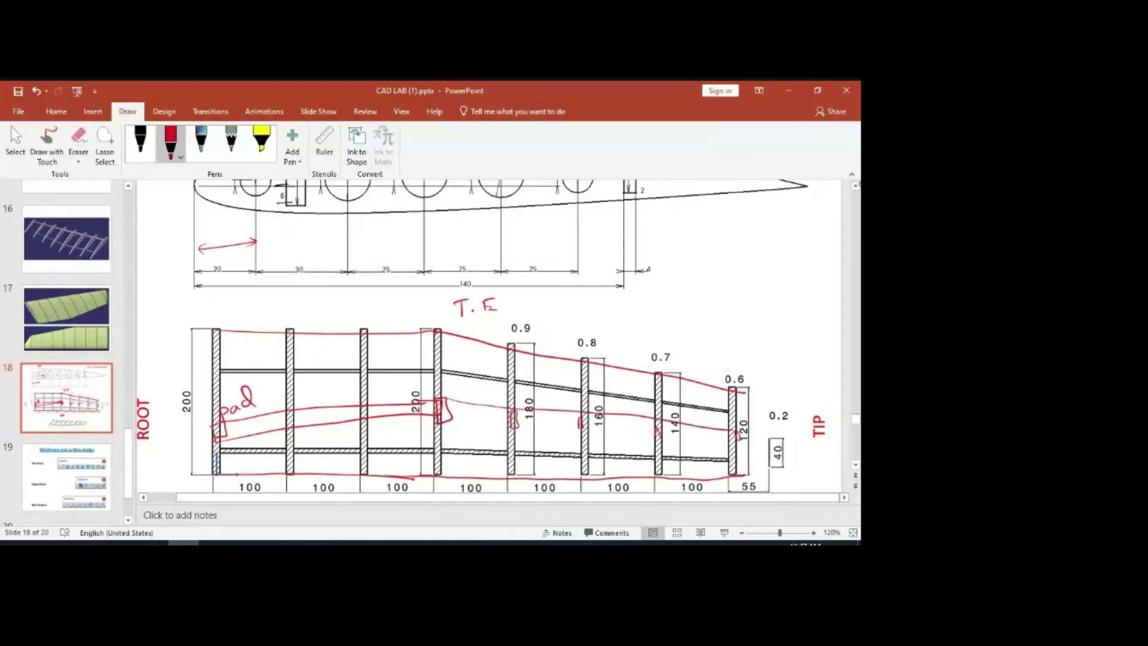
pyautogui.moveTo(454, 420); pyautogui.dragTo(734, 436)
# Step: Handwrite "Multi section solid" in red ink above the tapered part of the wing plan
pyautogui.moveTo(634, 335); pyautogui.dragTo(644, 347)
pyautogui.moveTo(646, 338); pyautogui.dragTo(654, 337)
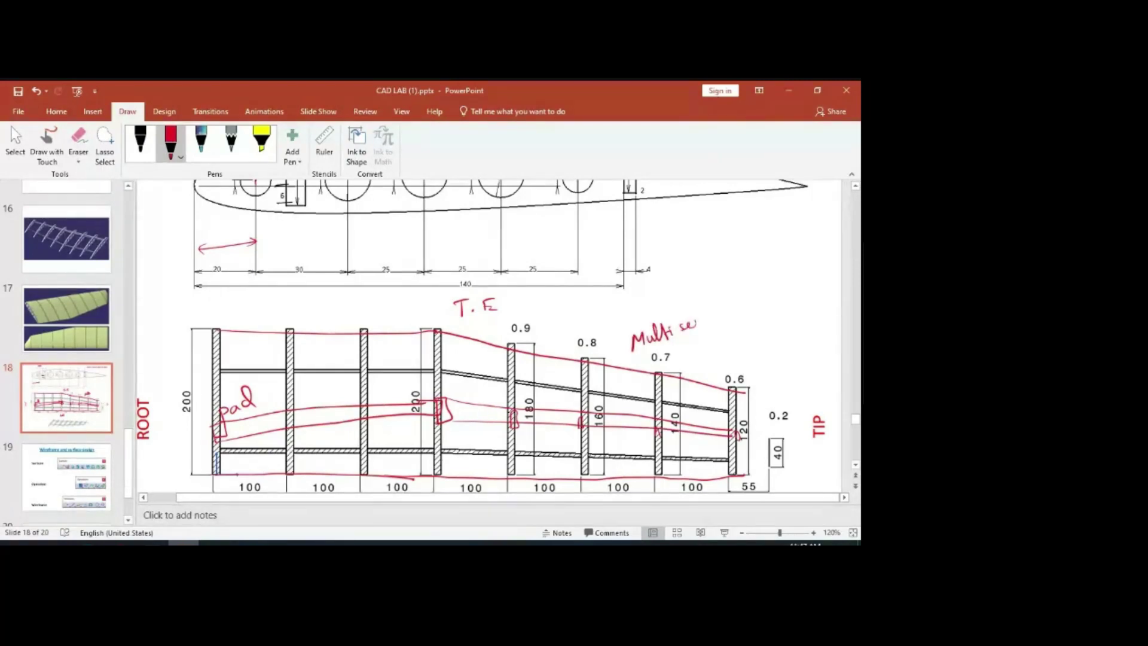
pyautogui.moveTo(707, 320); pyautogui.dragTo(715, 315)
pyautogui.moveTo(788, 291); pyautogui.dragTo(791, 281)
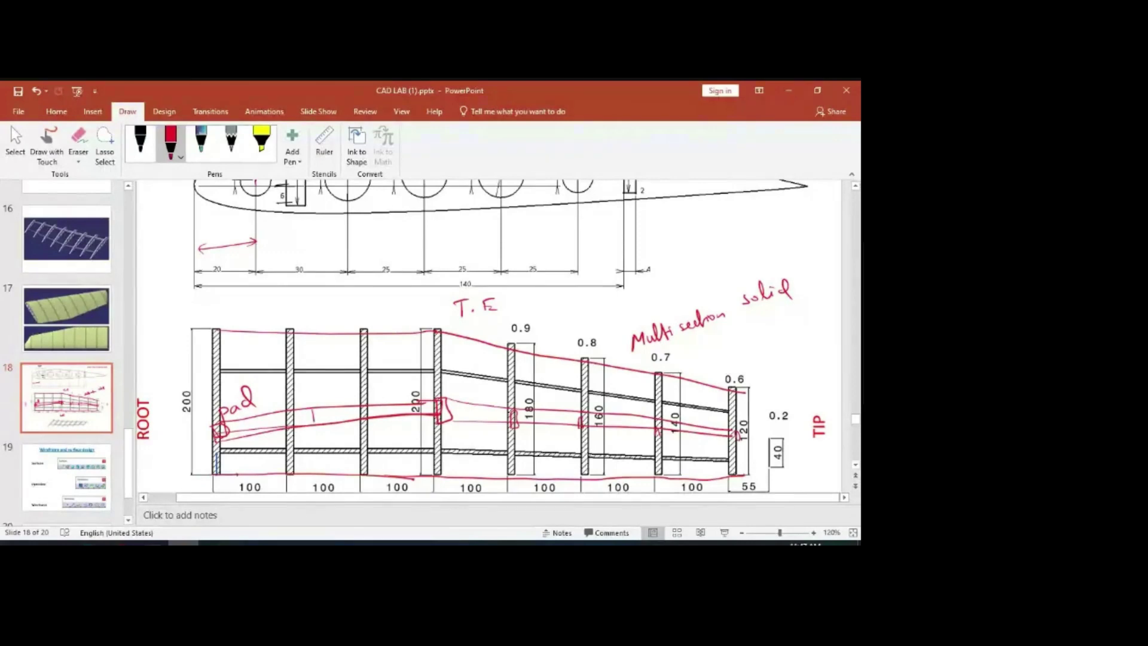
# Step: Add red ink marks to the straight and tapered spar segments, and return to CATIA
pyautogui.moveTo(313, 410)
pyautogui.mouseDown()
pyautogui.moveTo(315, 423)
pyautogui.moveTo(362, 421)
pyautogui.mouseUp()
pyautogui.moveTo(652, 371); pyautogui.dragTo(633, 410)
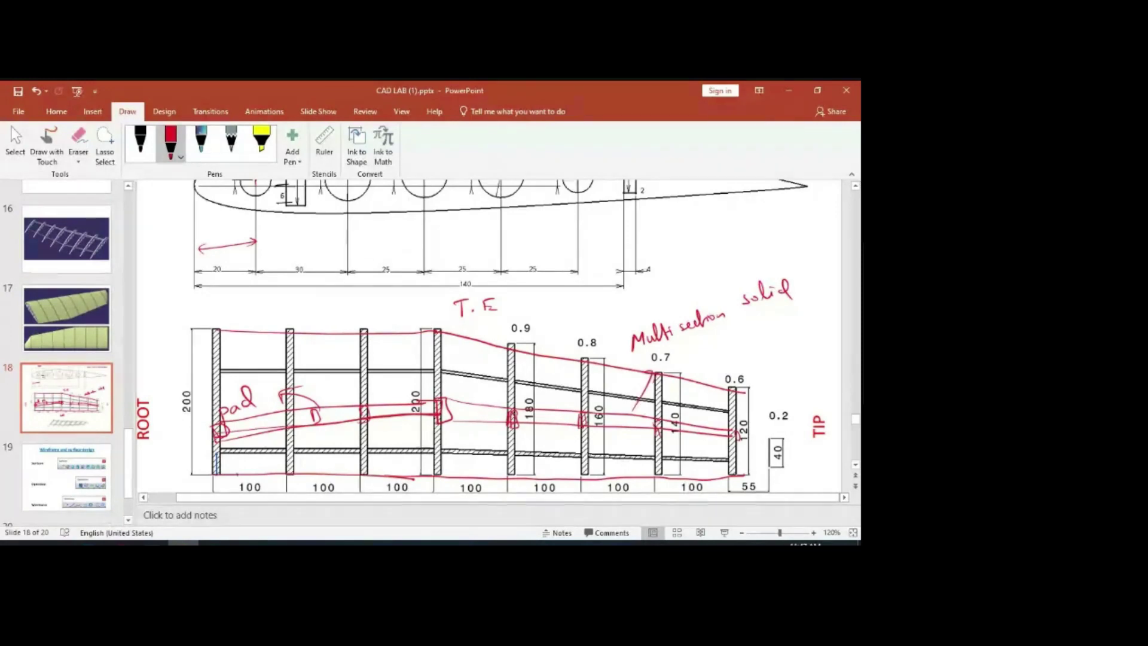
pyautogui.click(791, 89)
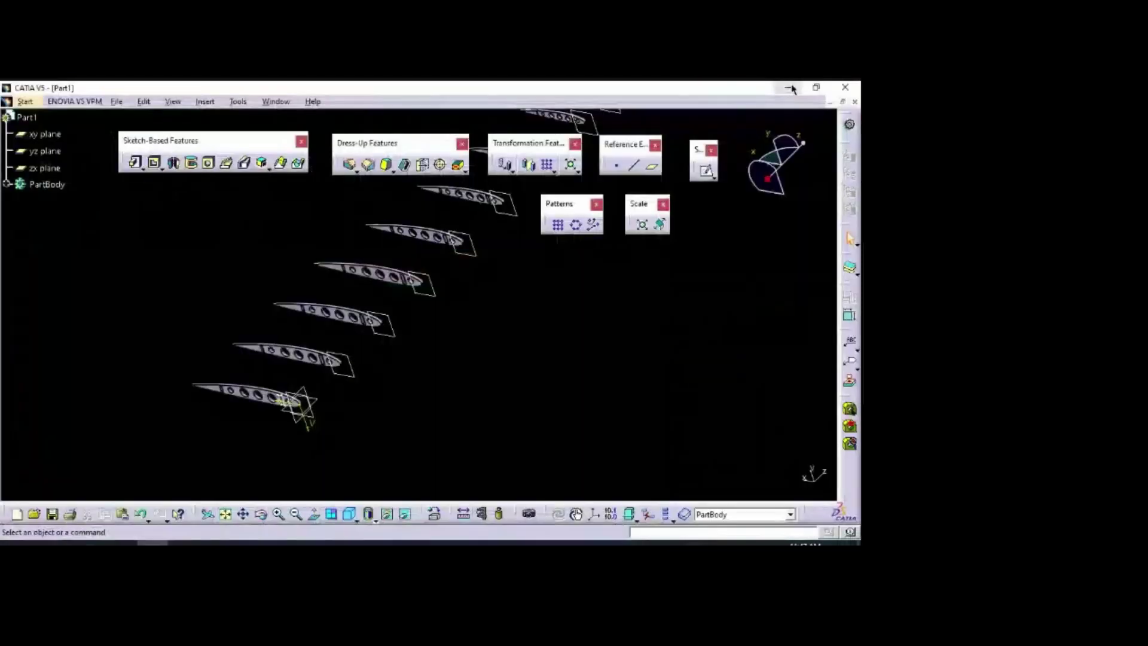
# Step: Start a pad from the front spar slot sketch on the root rib and preview it with a length of 300 mm
pyautogui.moveTo(381, 436); pyautogui.dragTo(369, 382, button='middle')
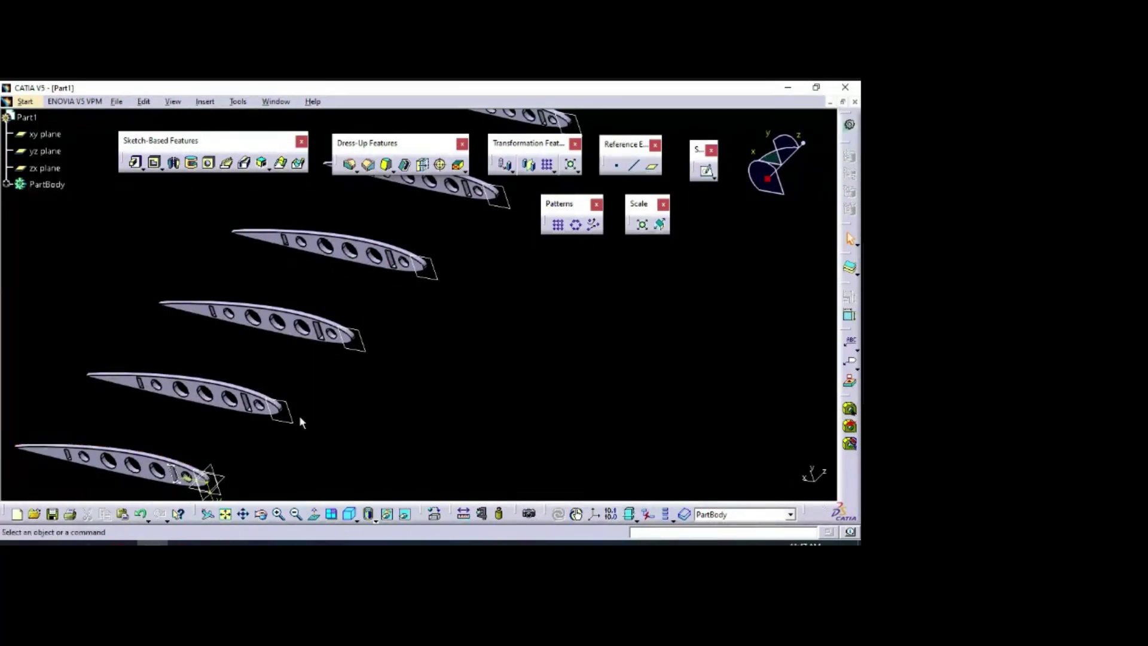
pyautogui.click(136, 164)
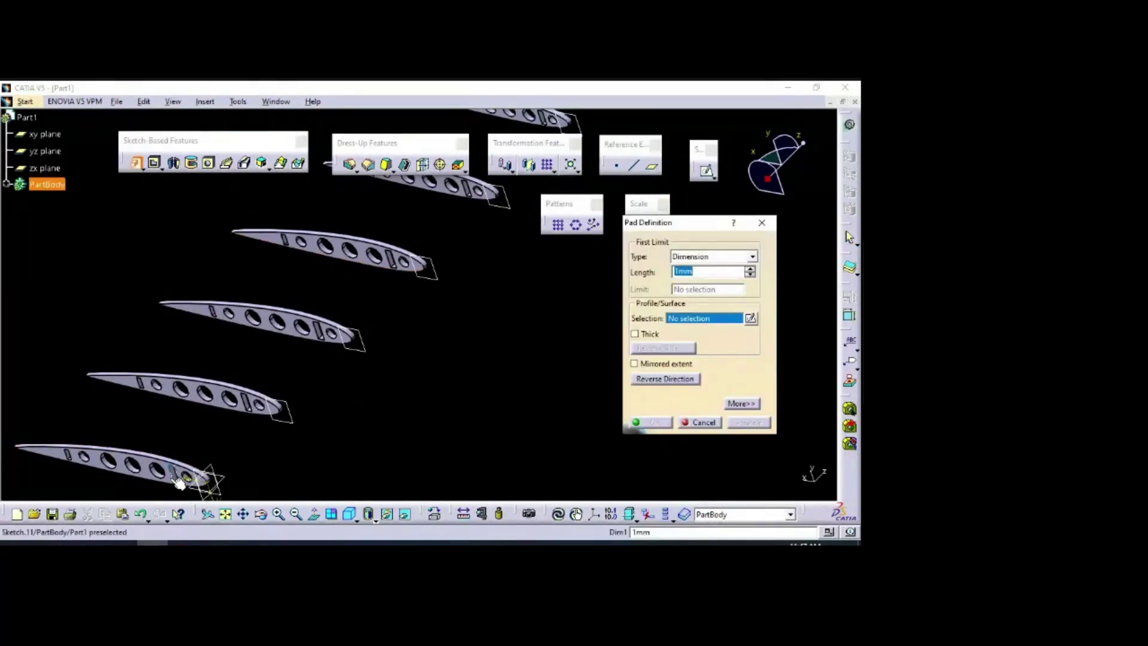
pyautogui.click(180, 482)
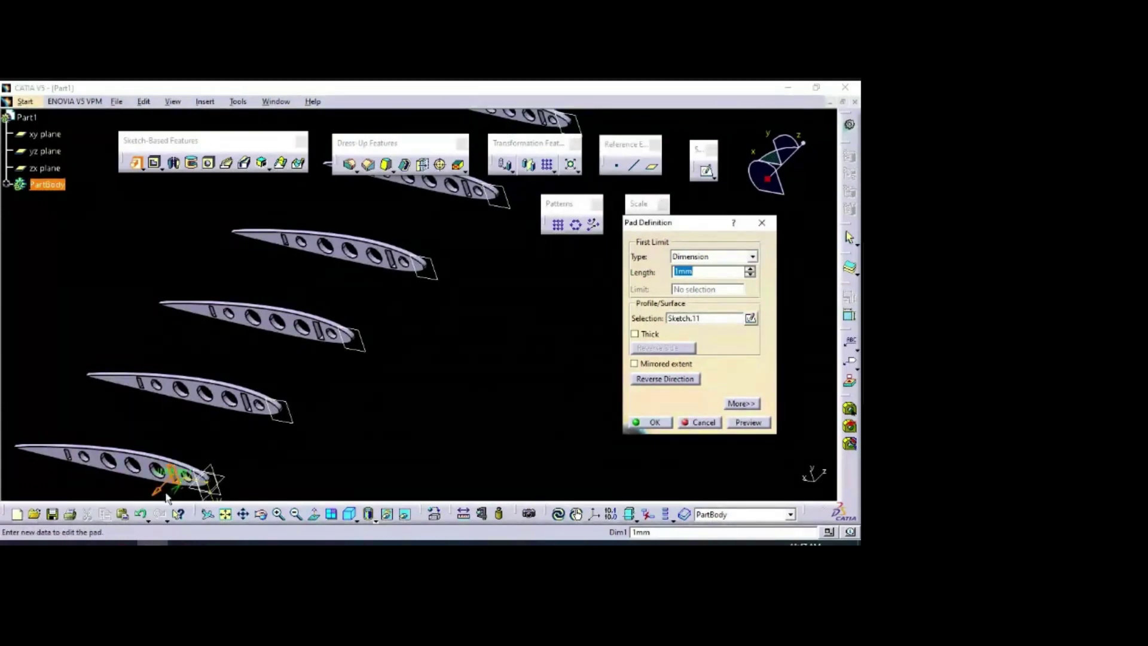
pyautogui.moveTo(446, 410); pyautogui.dragTo(483, 347, button='middle')
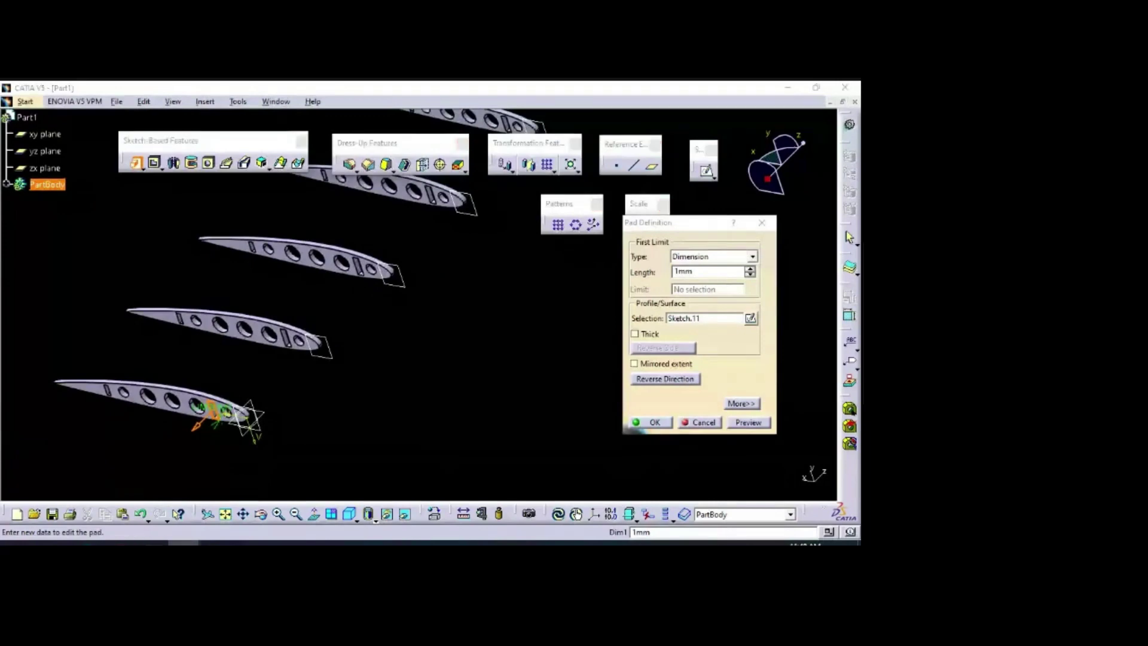
pyautogui.click(183, 543)
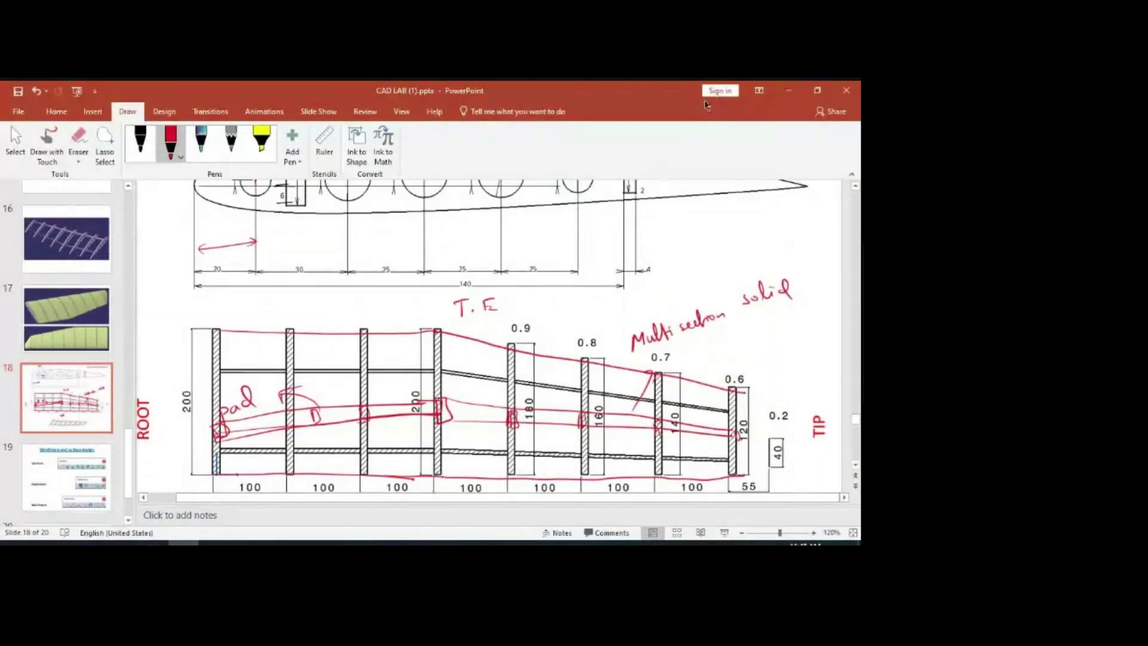
pyautogui.hotkey('alt', 'Tab')
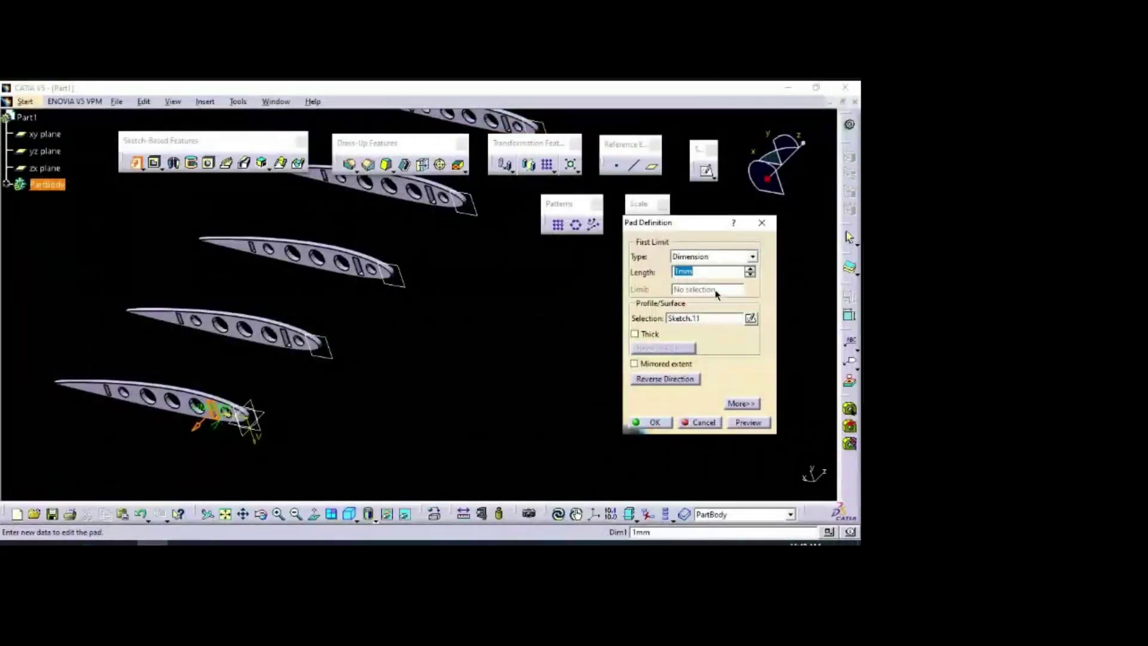
pyautogui.write('300')
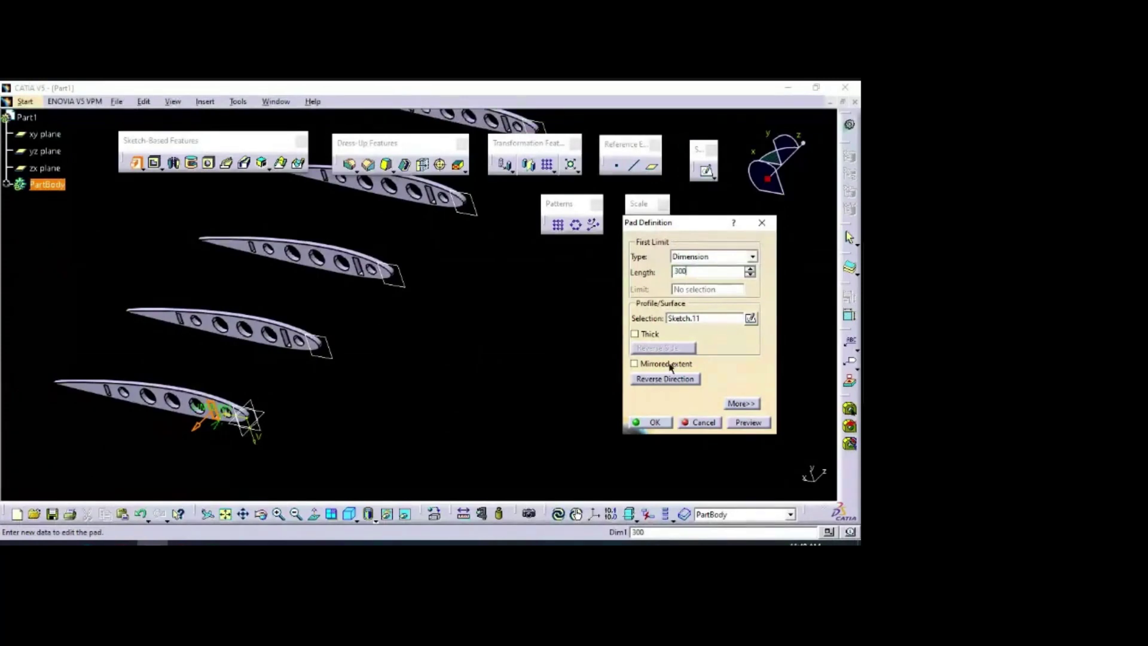
pyautogui.click(764, 423)
# Step: Reverse the front spar pad's direction toward the other ribs and preview its reach at the fourth rib
pyautogui.moveTo(380, 416); pyautogui.dragTo(461, 300, button='middle')
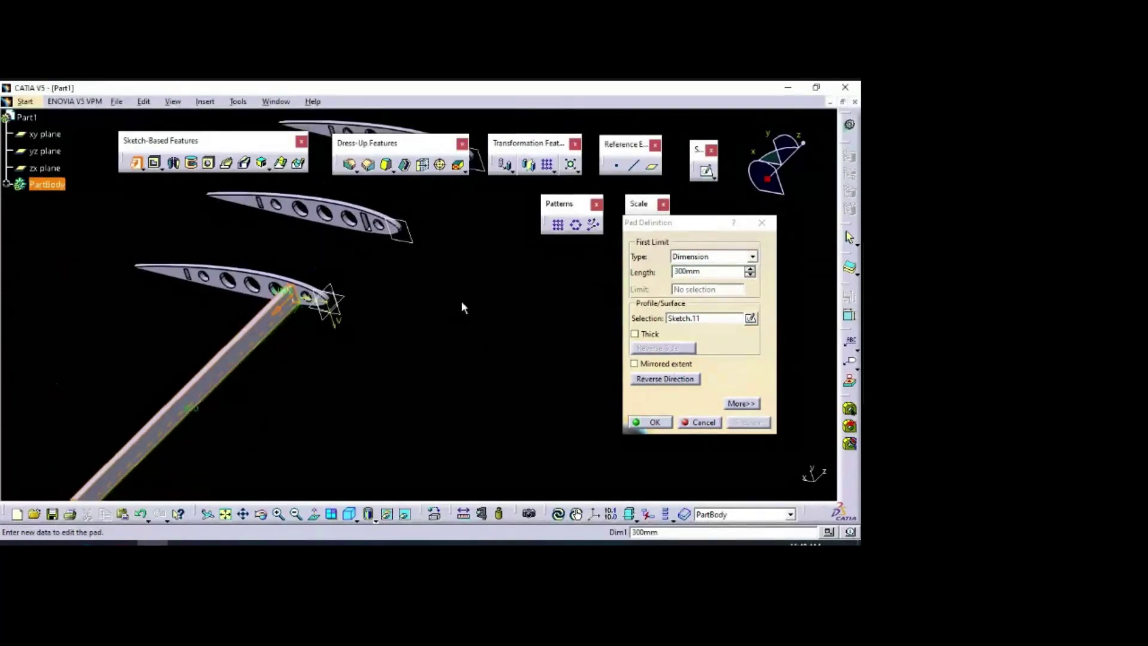
pyautogui.click(279, 312)
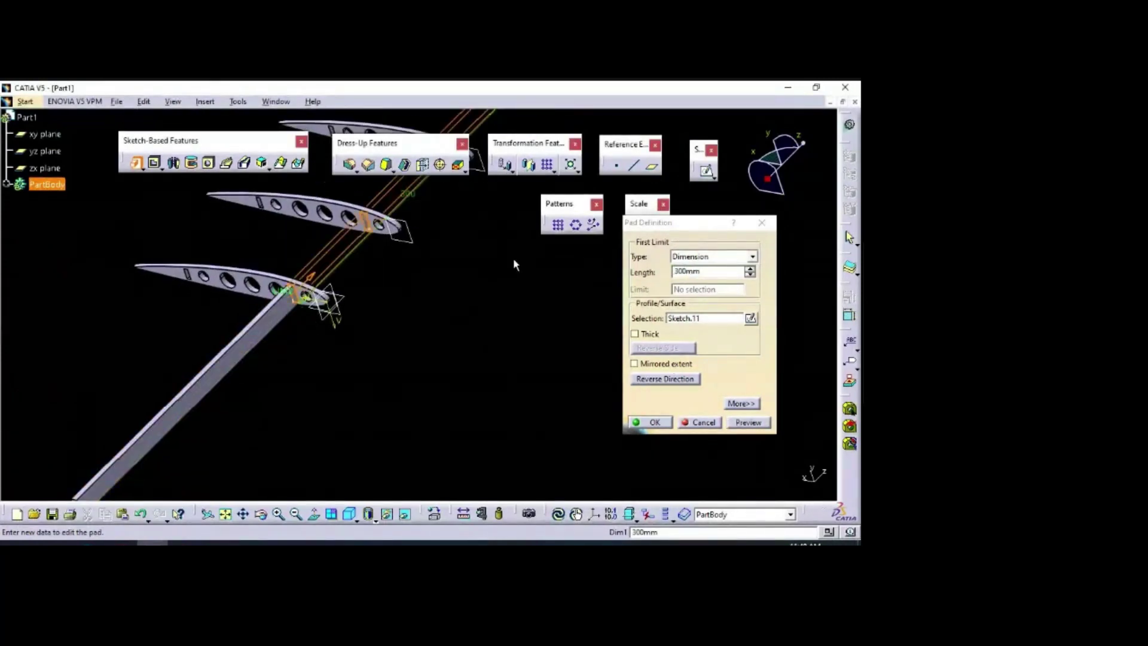
pyautogui.moveTo(514, 265); pyautogui.dragTo(333, 387, button='middle')
pyautogui.moveTo(531, 341); pyautogui.dragTo(424, 423, button='middle')
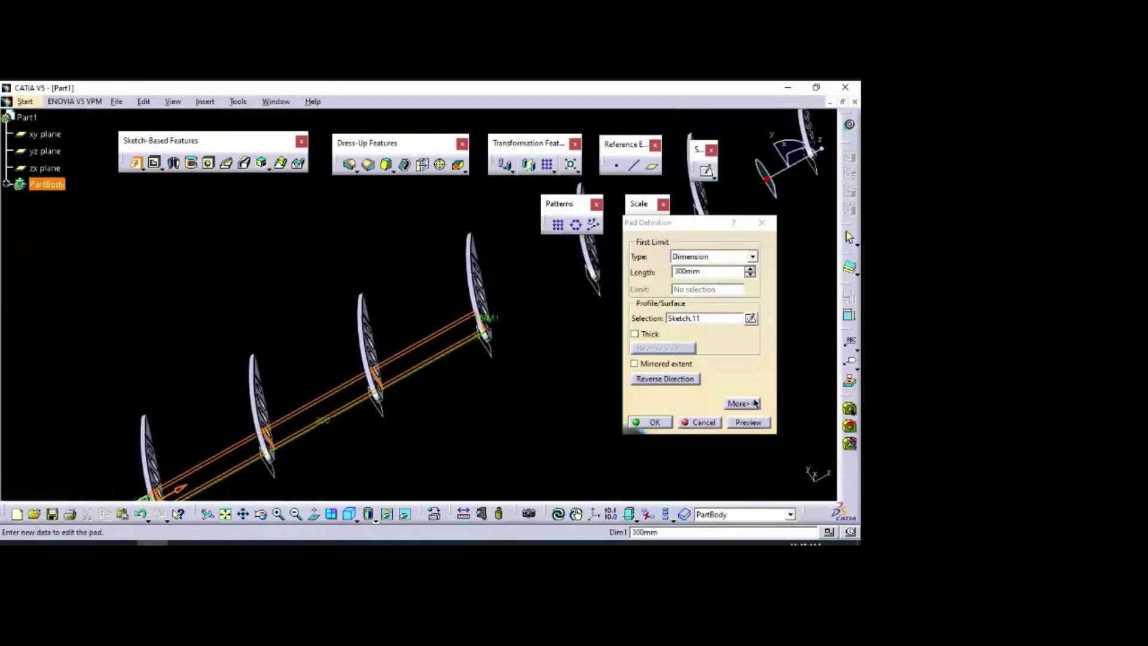
pyautogui.click(748, 422)
pyautogui.moveTo(536, 358); pyautogui.dragTo(362, 299, button='middle')
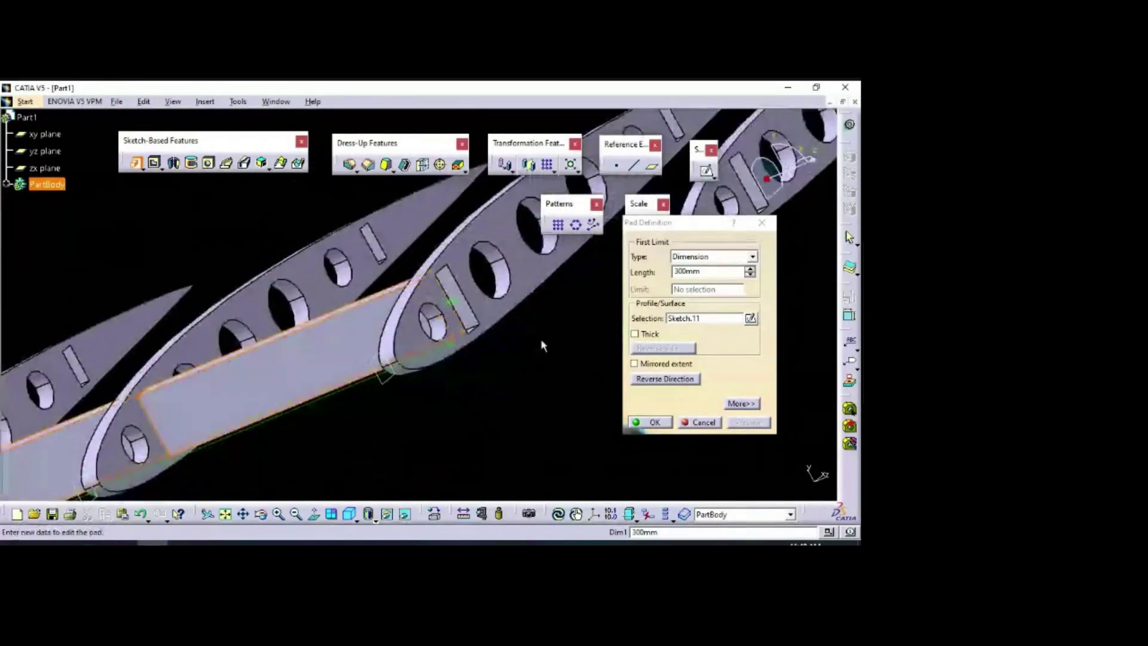
pyautogui.moveTo(541, 339); pyautogui.dragTo(239, 252, button='middle')
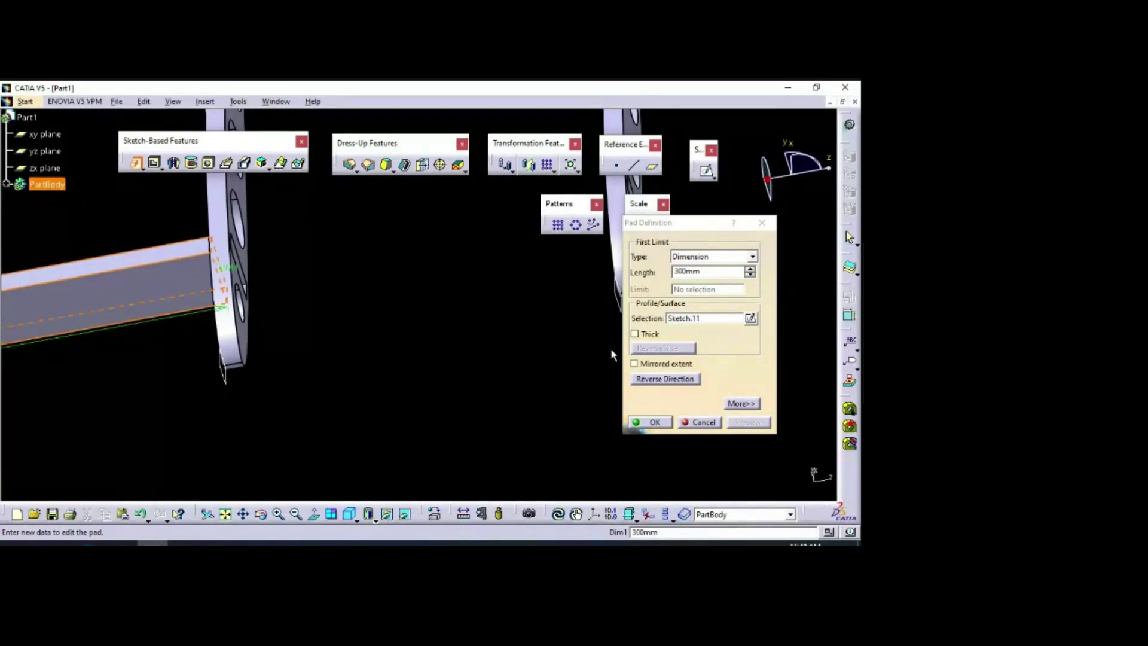
# Step: Set the front spar pad's length to 304 mm and create it
pyautogui.click(682, 271)
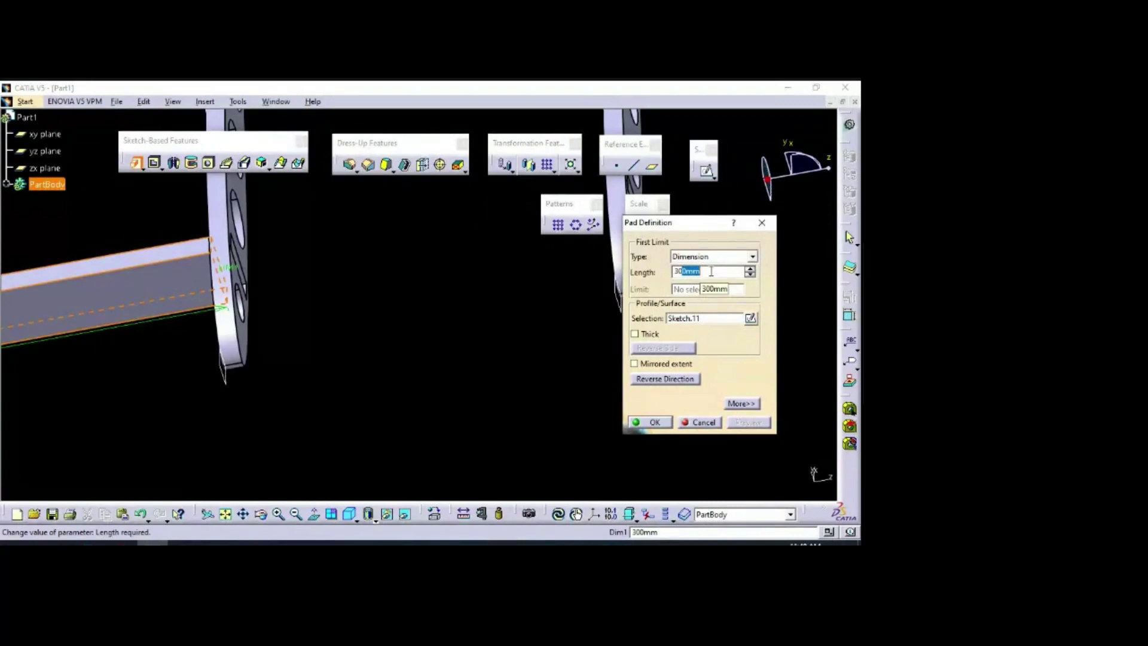
pyautogui.write('4')
pyautogui.press('Return')
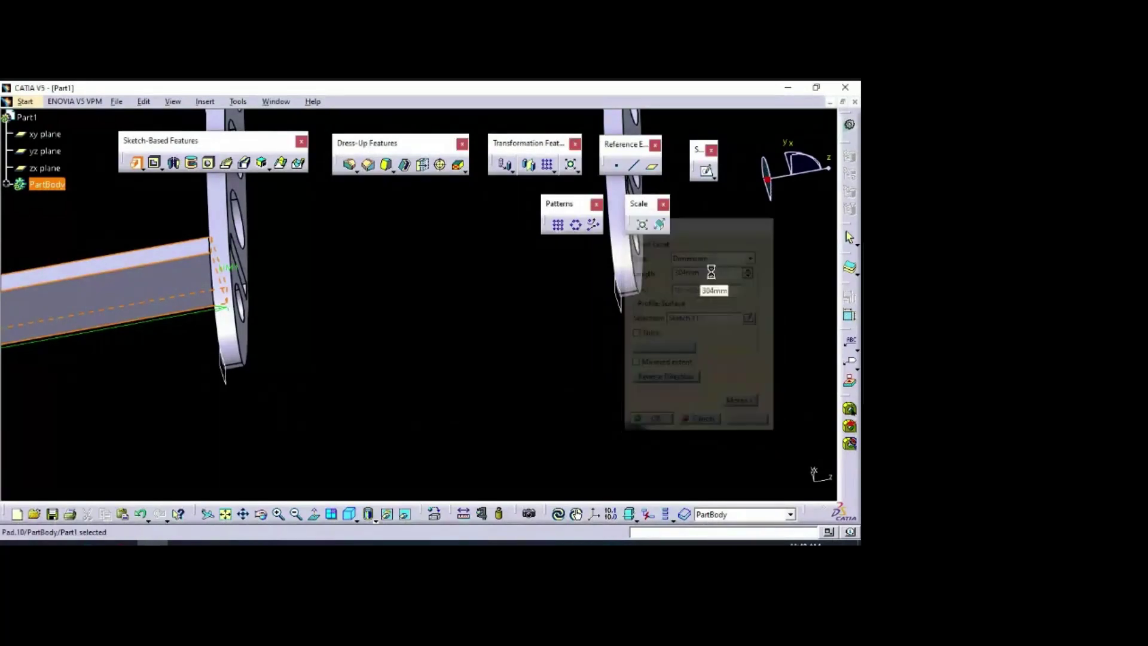
# Step: Try a length of 305 mm for the front spar pad
pyautogui.moveTo(467, 303); pyautogui.dragTo(443, 346, button='middle')
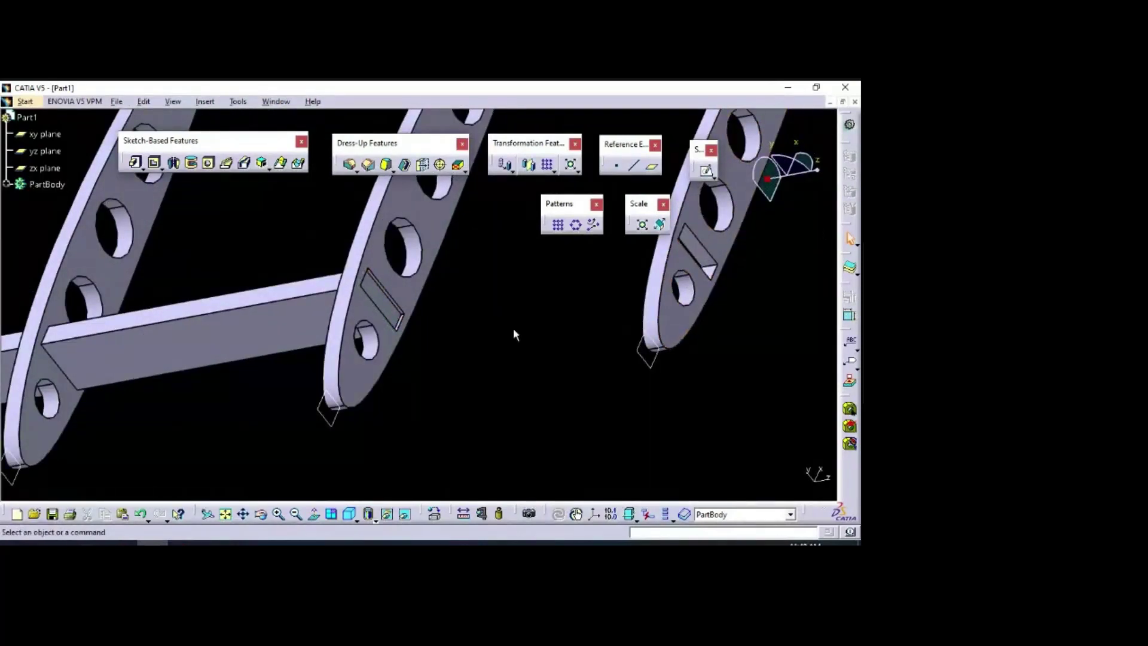
pyautogui.doubleClick(274, 303)
pyautogui.write('200')
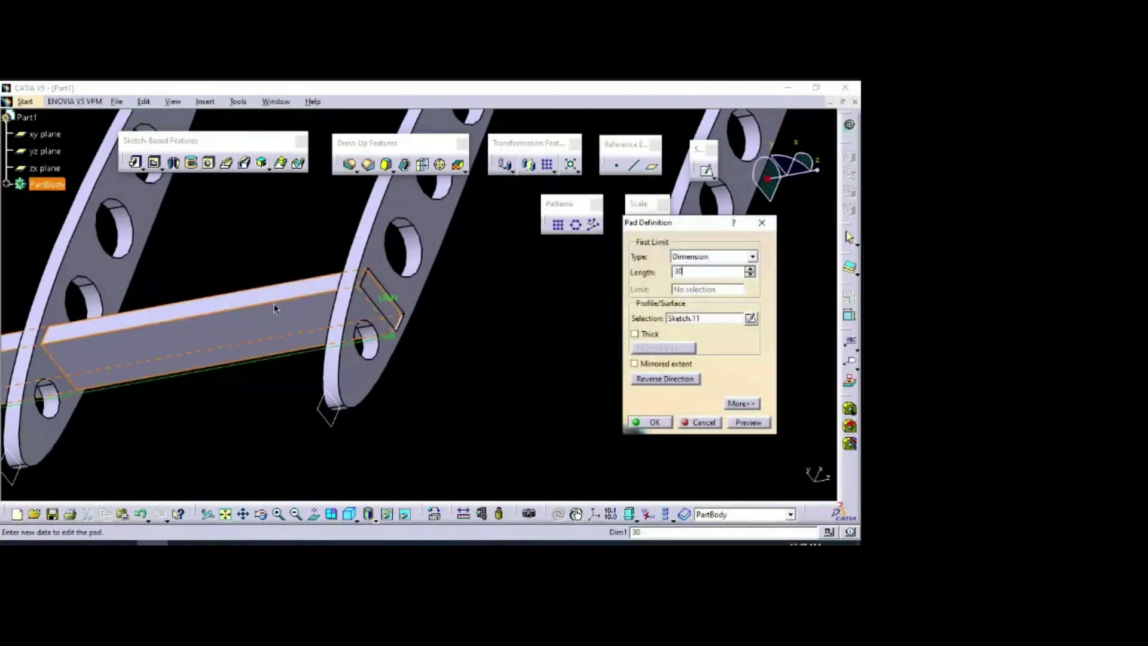
pyautogui.press('Return')
pyautogui.click(526, 364)
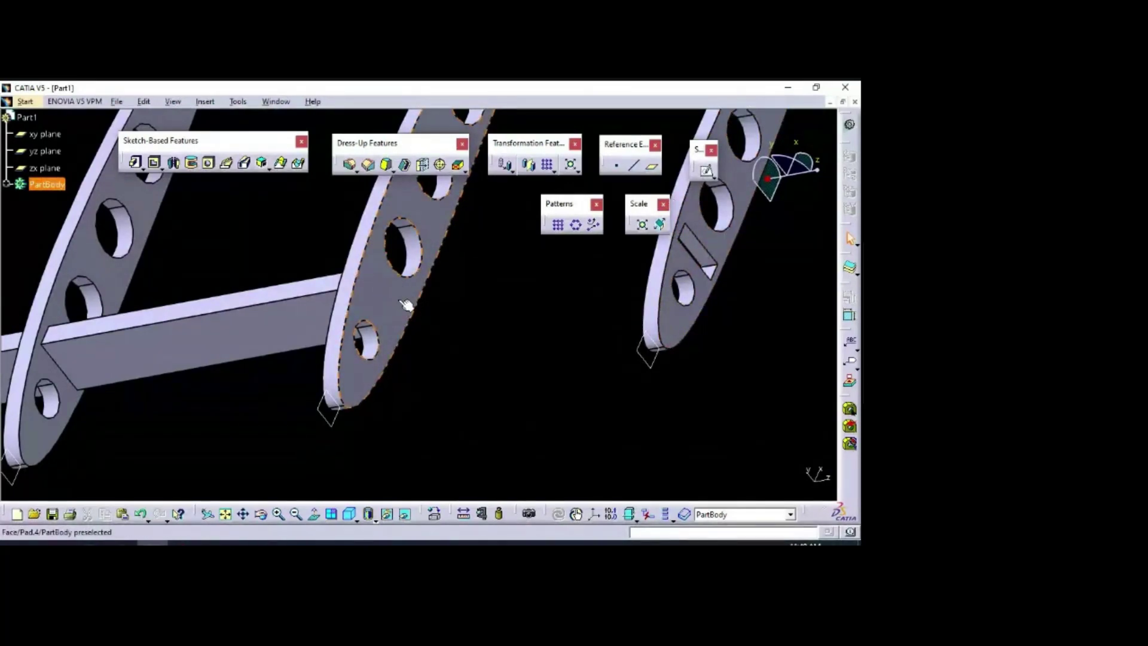
pyautogui.click(455, 293)
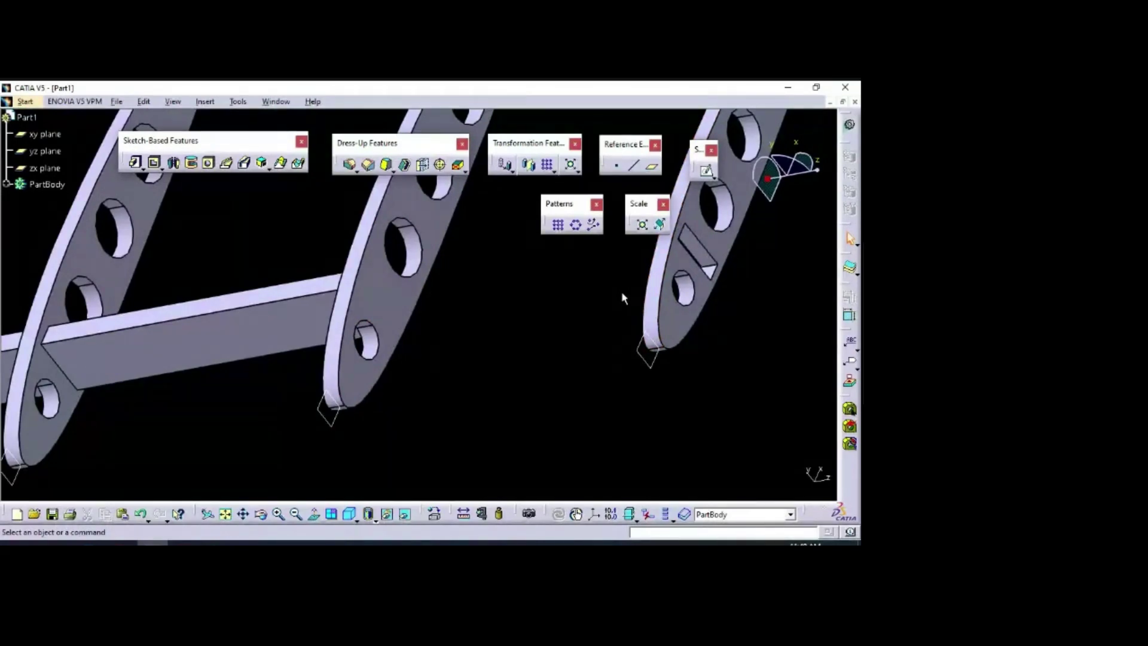
# Step: Edit the front spar pad again and restore its length to 304 mm
pyautogui.doubleClick(313, 288)
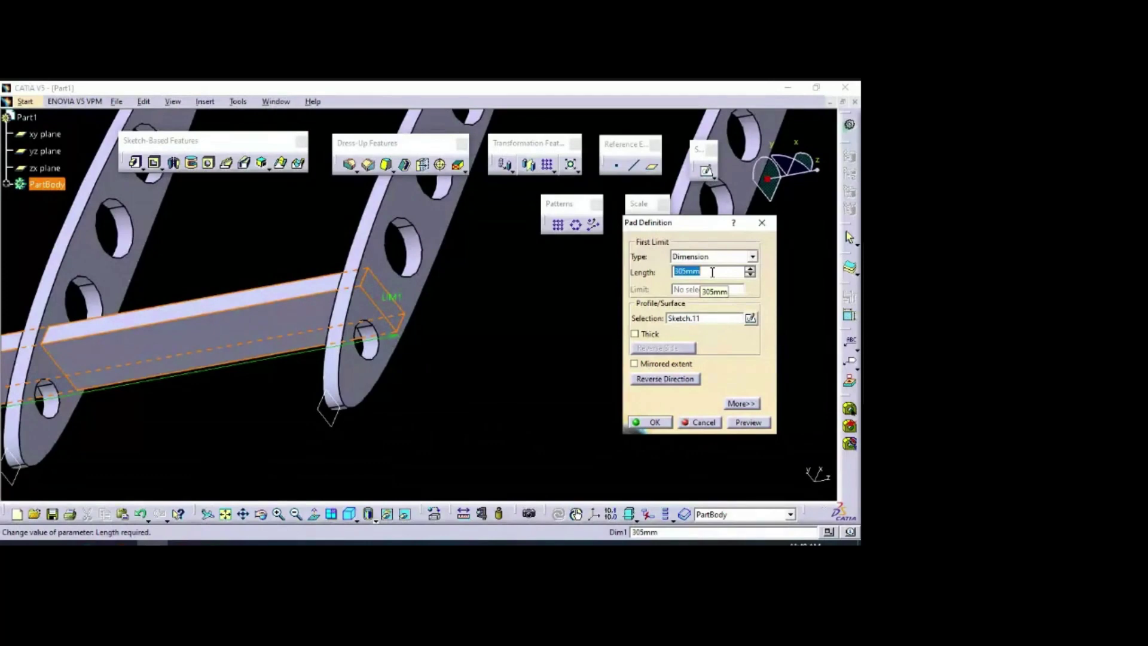
pyautogui.write('304')
pyautogui.press('Return')
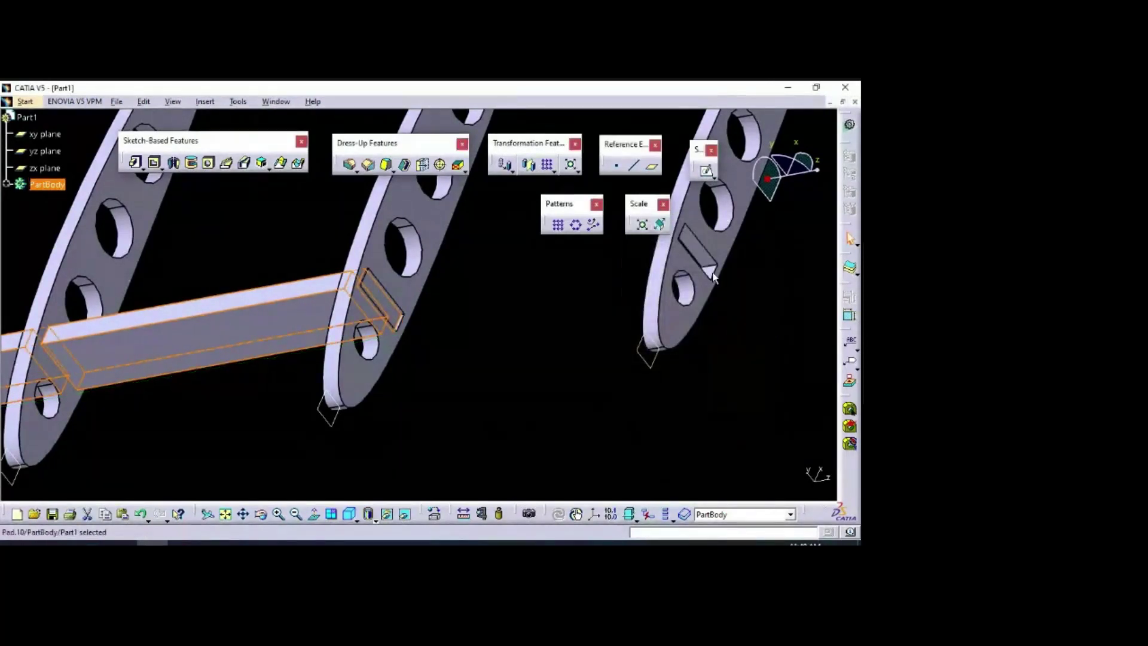
pyautogui.click(525, 307)
# Step: Start a new sketch on the outer side face of the root rib
pyautogui.moveTo(526, 308); pyautogui.dragTo(418, 343, button='middle')
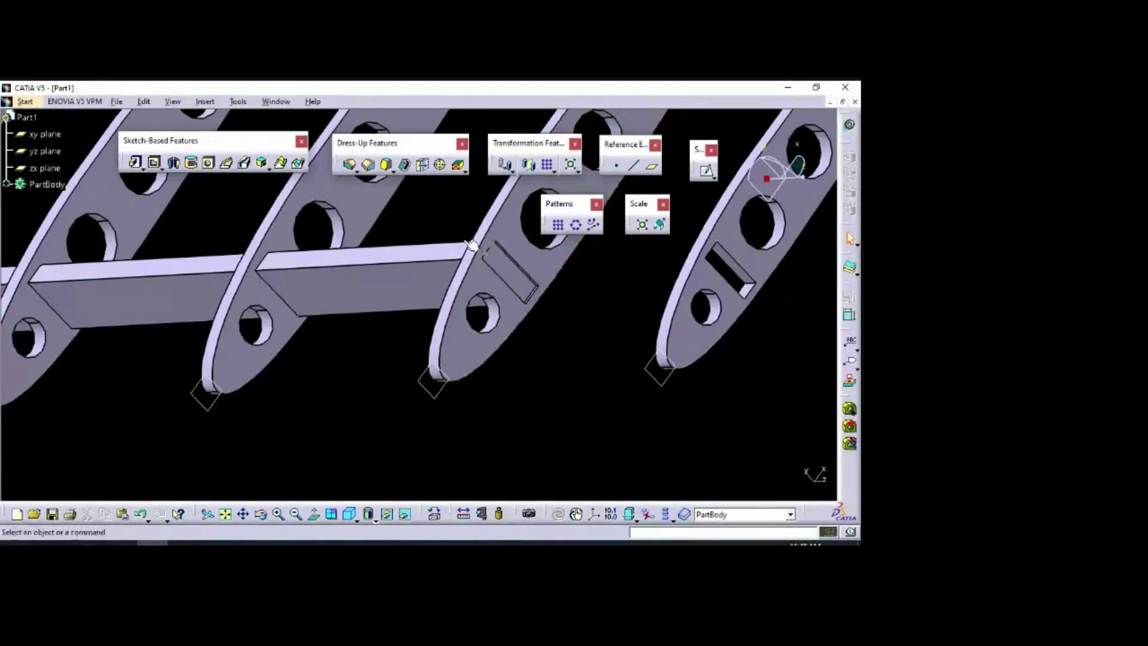
pyautogui.moveTo(370, 332); pyautogui.dragTo(350, 358, button='middle')
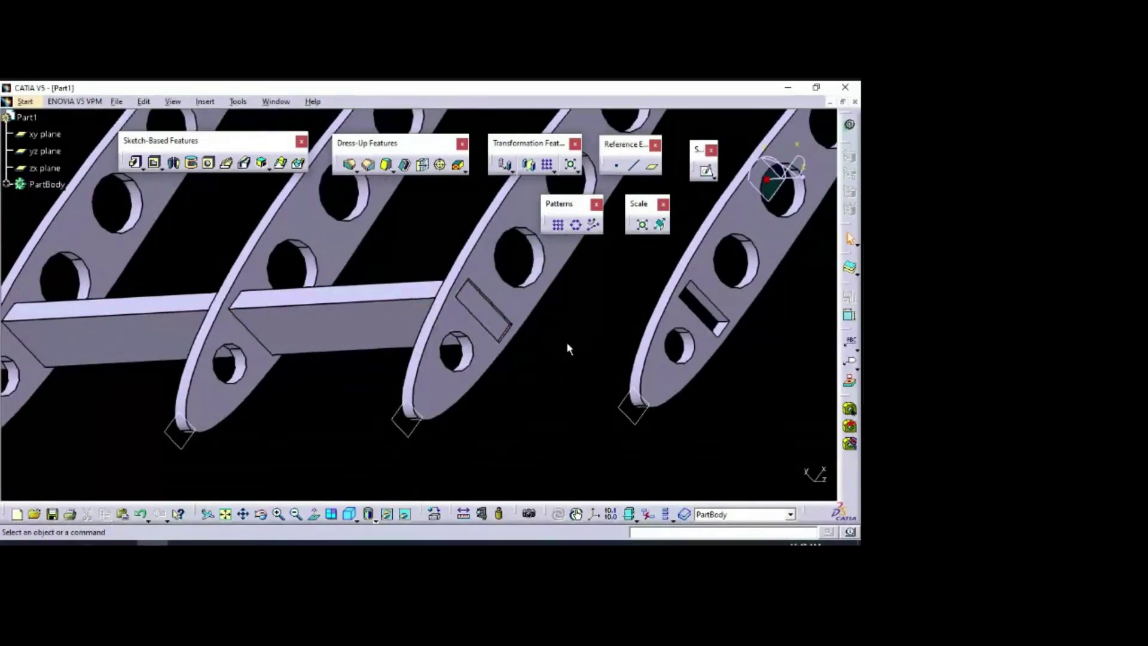
pyautogui.moveTo(568, 349); pyautogui.dragTo(377, 278, button='middle')
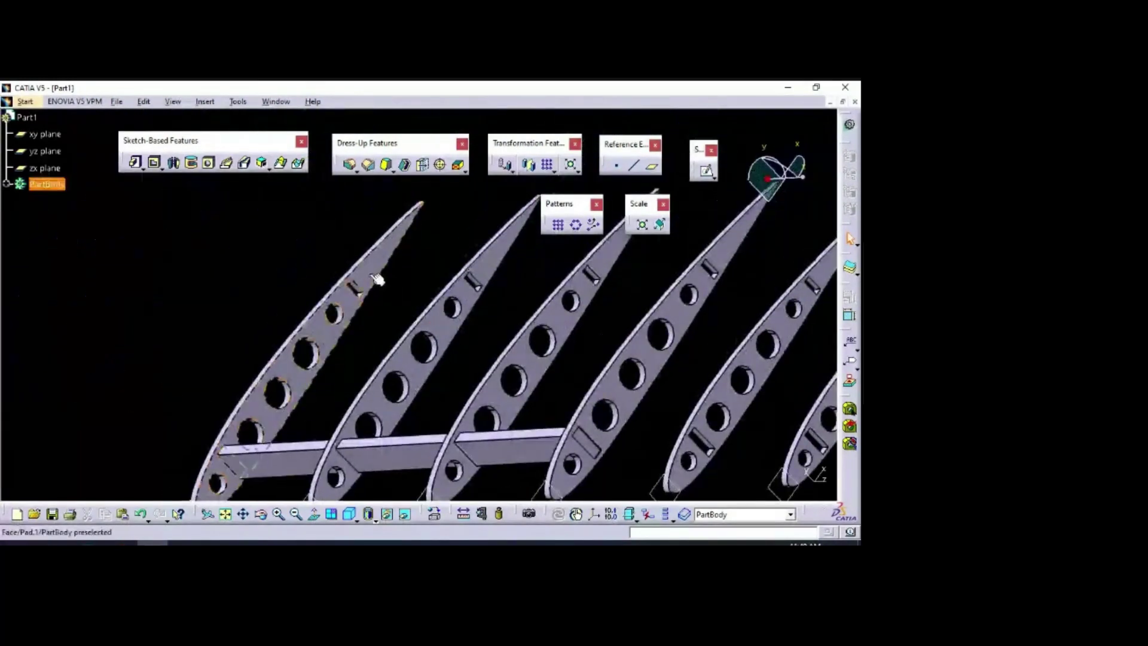
pyautogui.moveTo(227, 267); pyautogui.dragTo(485, 315, button='middle')
pyautogui.moveTo(270, 347); pyautogui.dragTo(430, 234, button='middle')
pyautogui.click(300, 335)
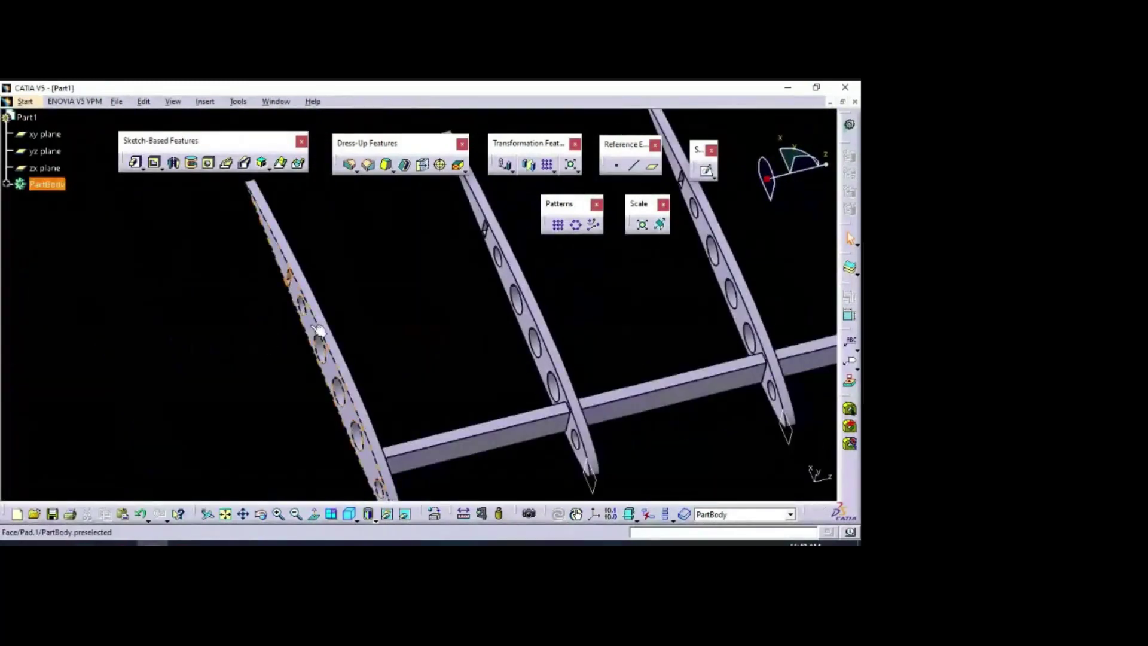
pyautogui.click(706, 171)
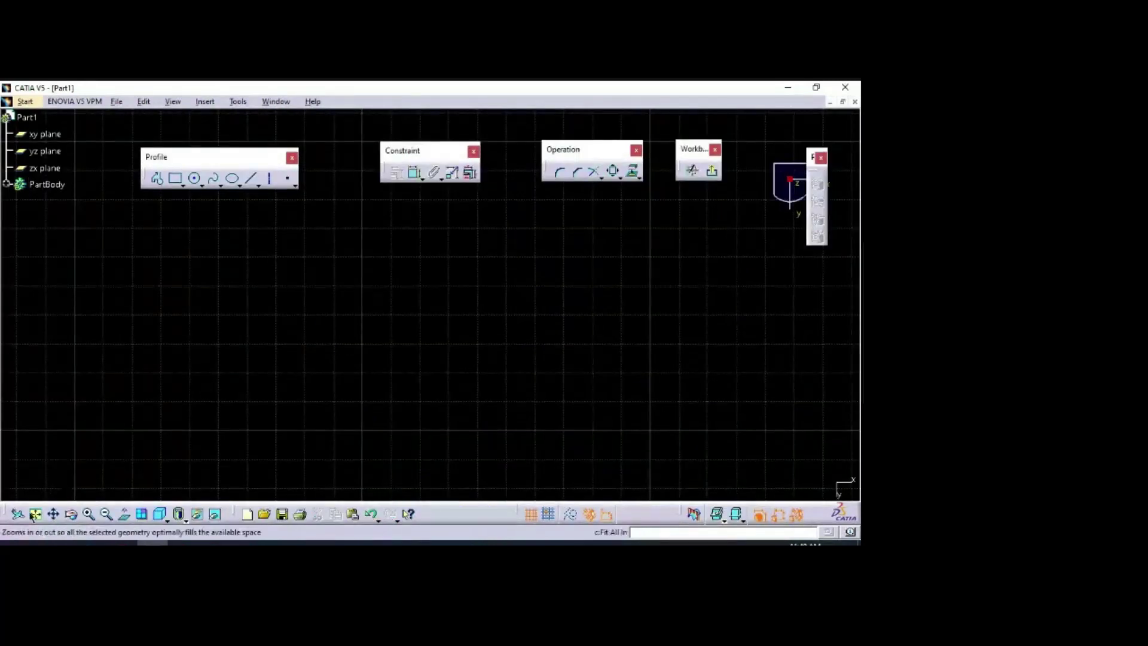
# Step: Project the four edges of the root rib's rear spar slot into the sketch and exit the sketch
pyautogui.click(33, 515)
pyautogui.moveTo(459, 319)
pyautogui.mouseDown(button='middle')
pyautogui.moveTo(346, 289)
pyautogui.moveTo(257, 348)
pyautogui.moveTo(395, 397)
pyautogui.moveTo(422, 383)
pyautogui.moveTo(445, 299)
pyautogui.mouseUp(button='middle')
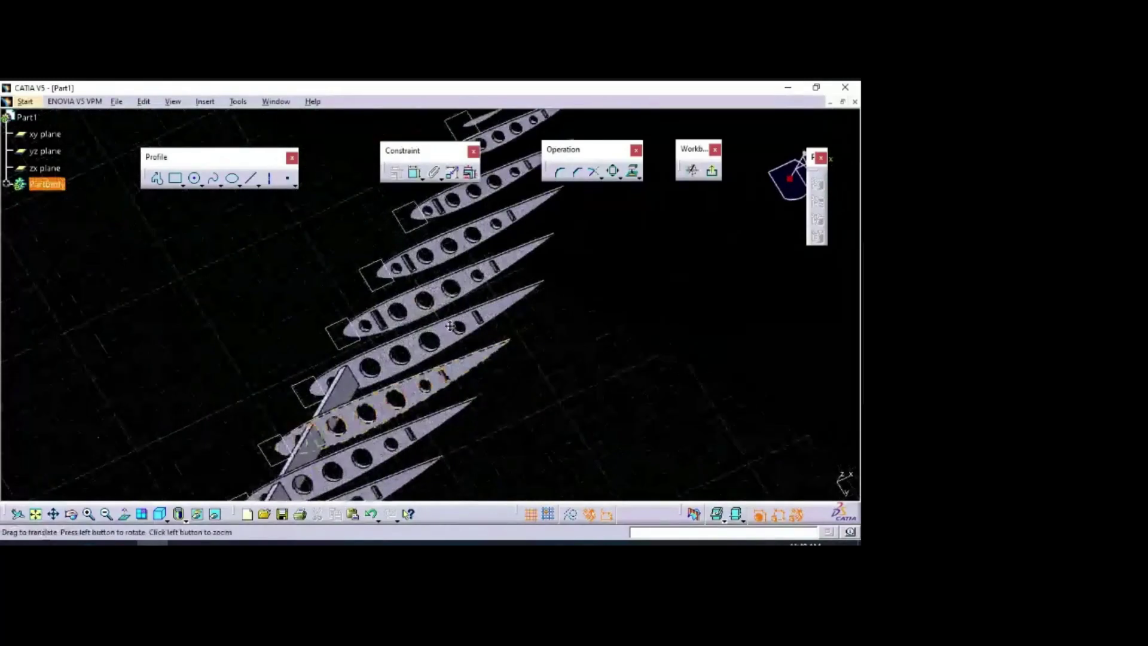
pyautogui.moveTo(456, 428); pyautogui.dragTo(487, 307, button='middle')
pyautogui.moveTo(473, 376); pyautogui.dragTo(609, 295, button='middle')
pyautogui.moveTo(656, 367); pyautogui.dragTo(587, 371, button='middle')
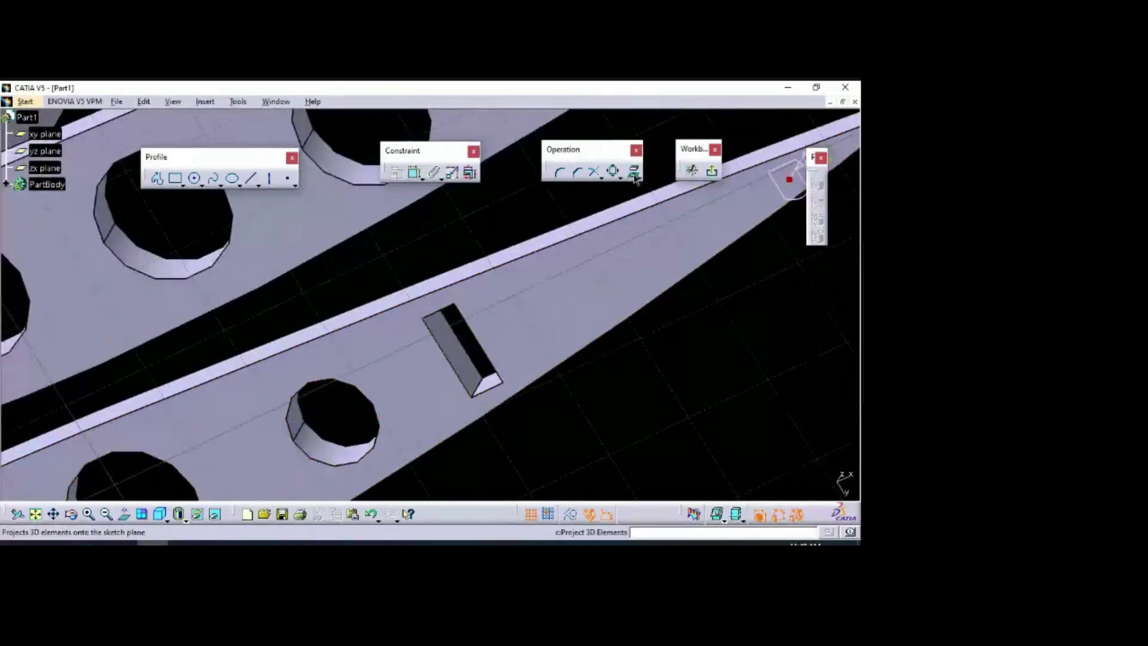
pyautogui.click(634, 174)
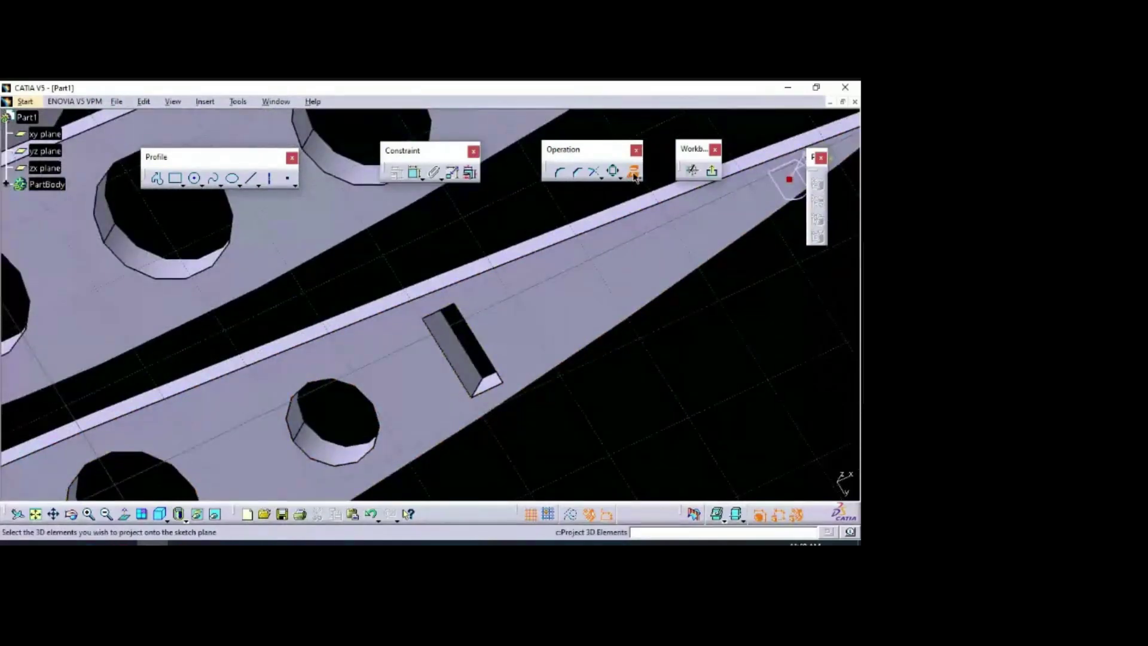
pyautogui.click(492, 392)
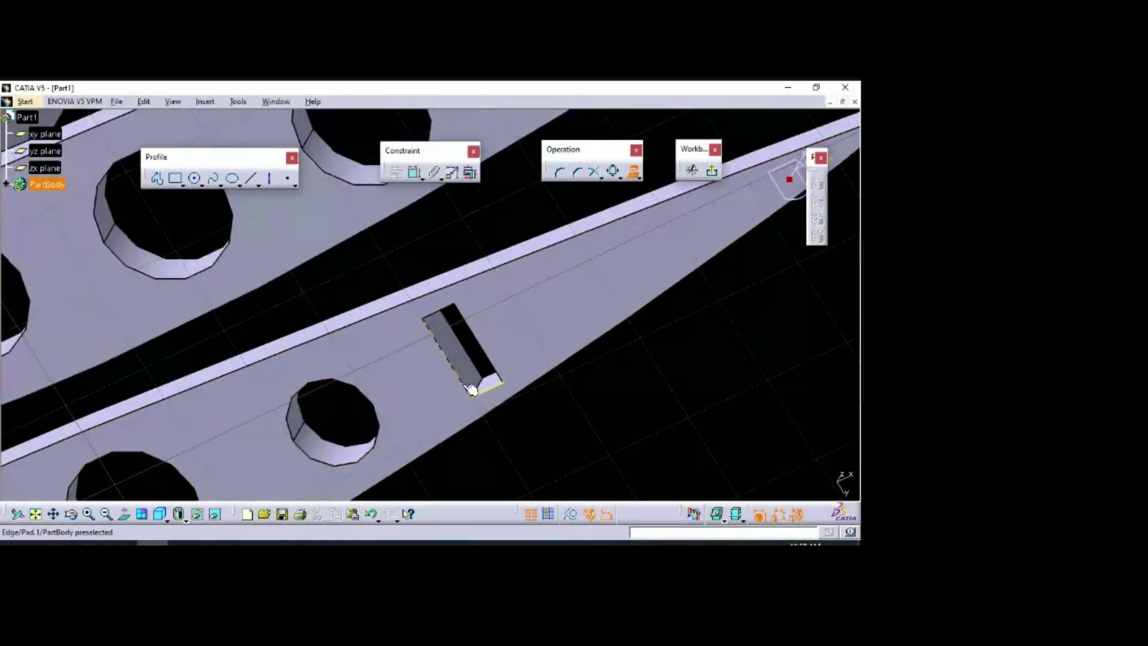
pyautogui.click(470, 388)
pyautogui.click(433, 313)
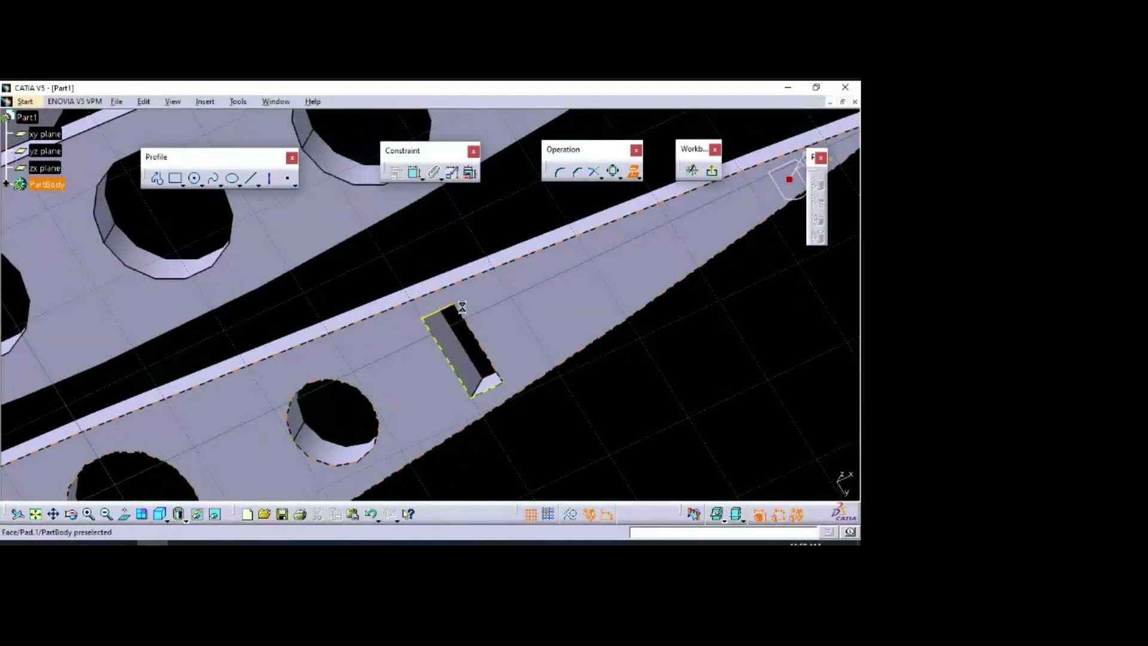
pyautogui.click(470, 329)
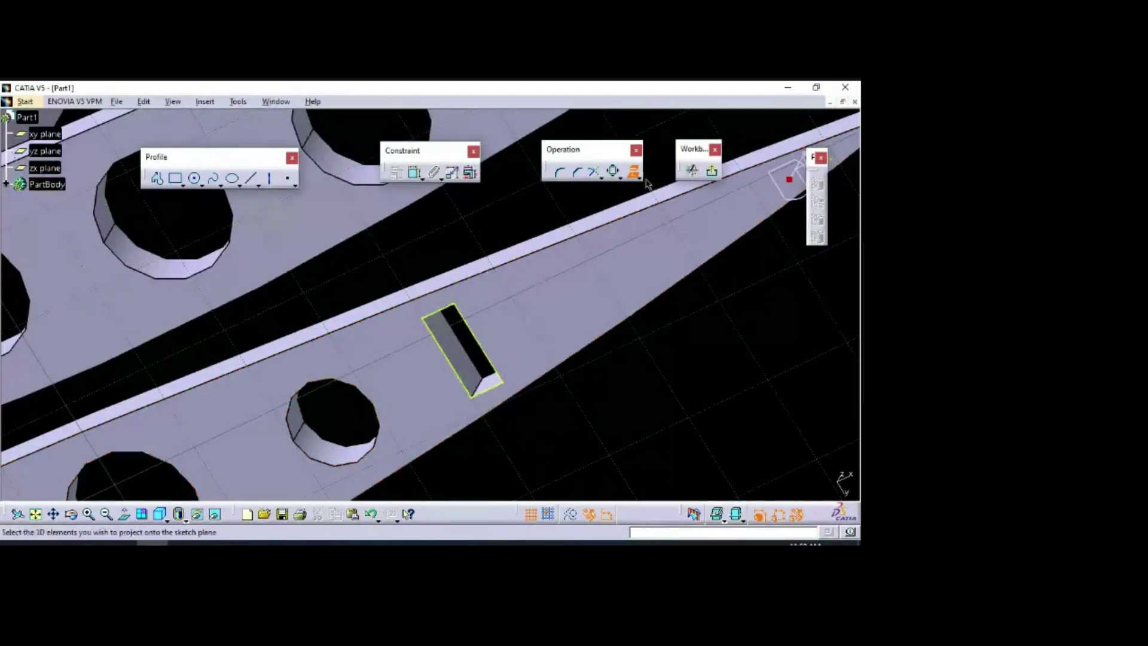
pyautogui.click(711, 171)
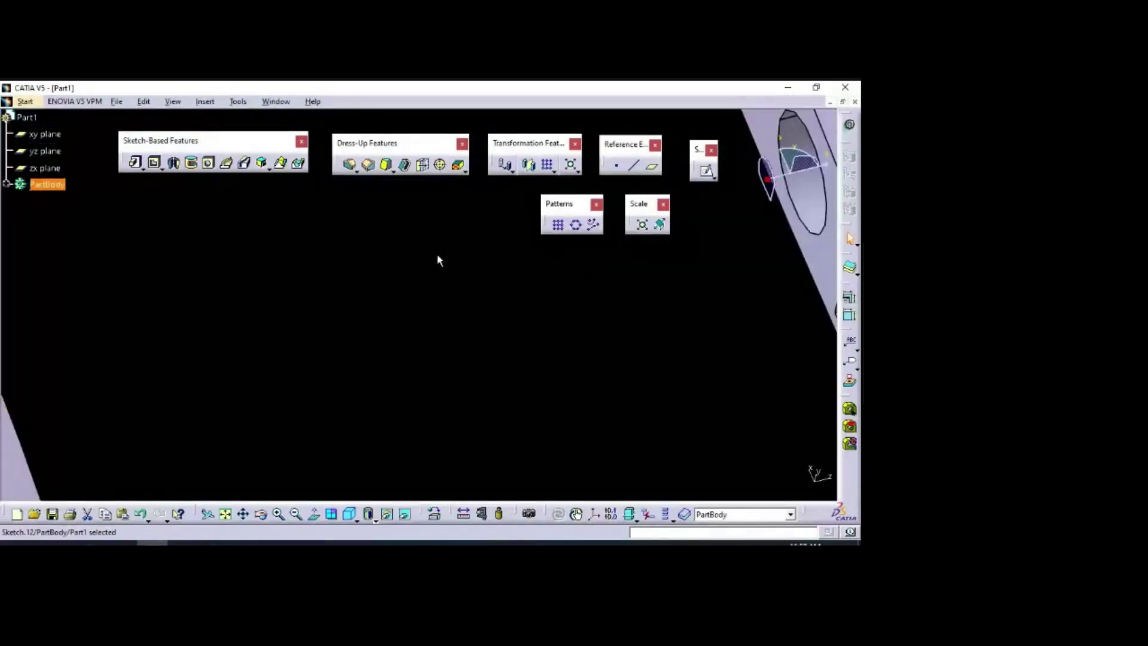
# Step: Pad the rear spar sketch 304 mm in the reversed direction, through the four ribs of the straight section
pyautogui.moveTo(437, 256); pyautogui.dragTo(487, 436, button='middle')
pyautogui.moveTo(540, 336); pyautogui.dragTo(632, 447, button='middle')
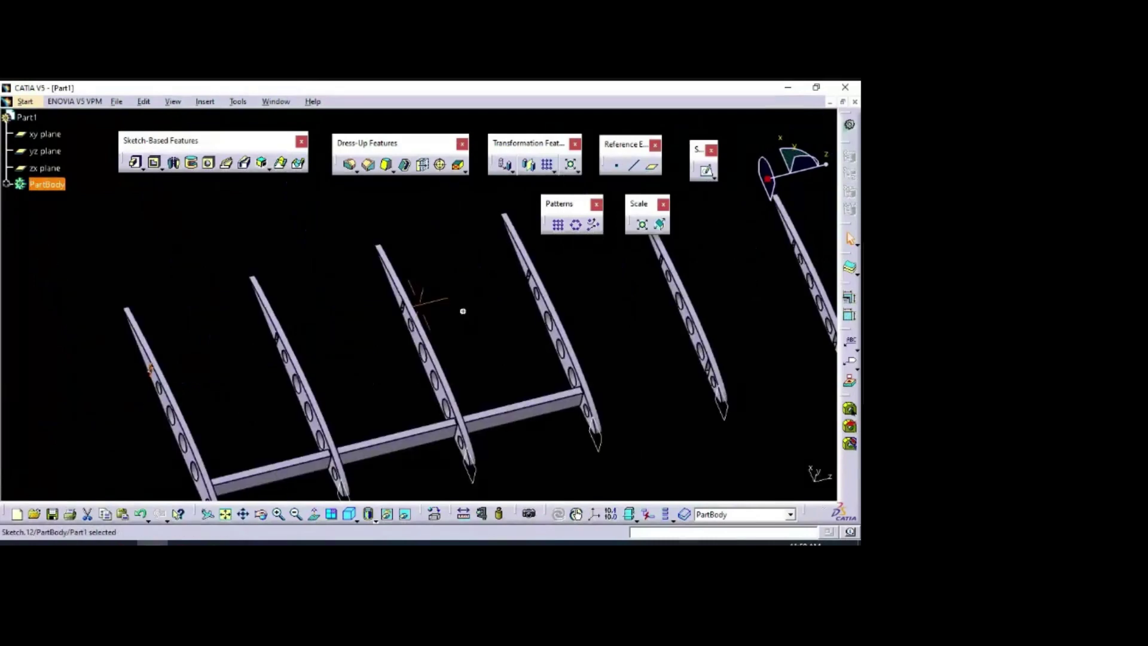
pyautogui.moveTo(463, 311); pyautogui.dragTo(487, 342, button='middle')
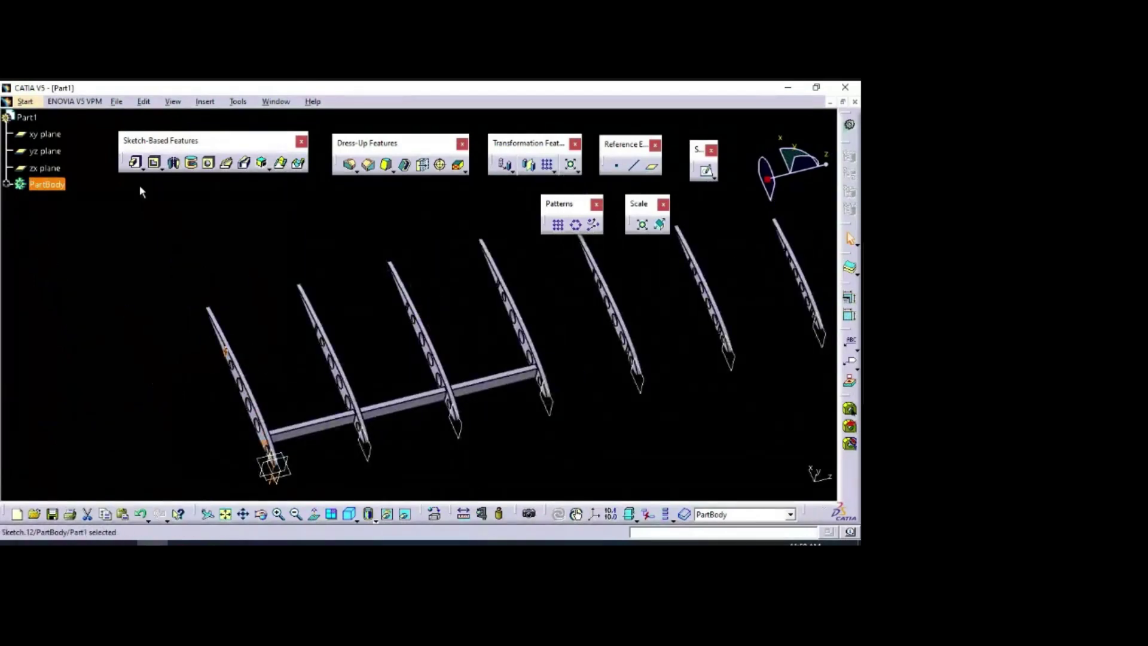
pyautogui.click(137, 162)
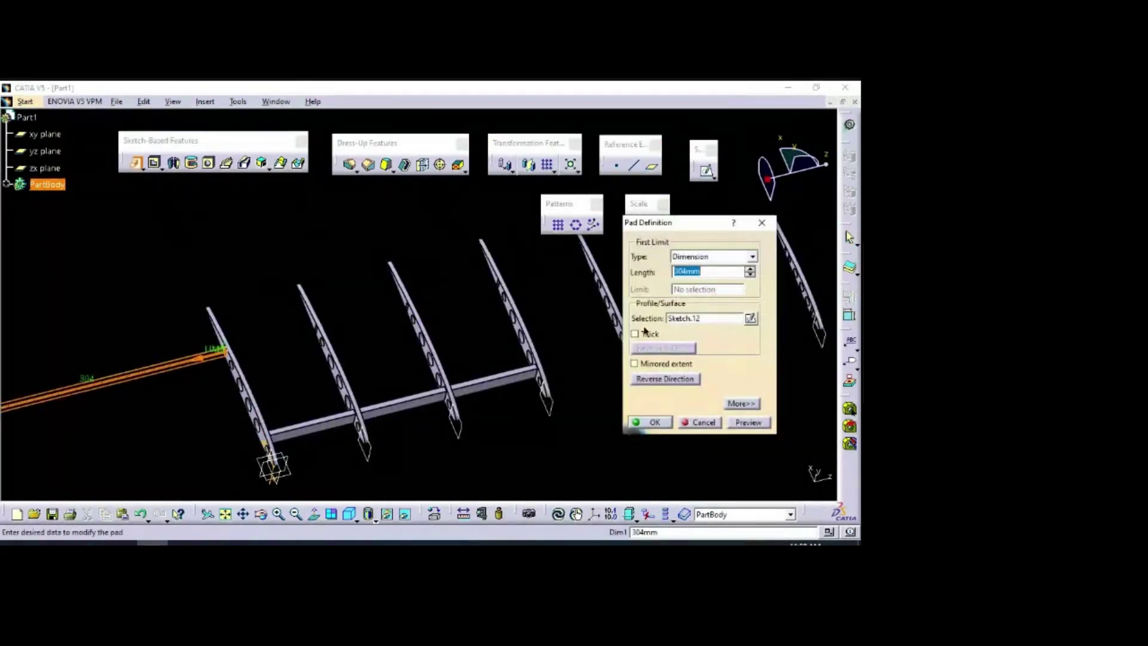
pyautogui.click(664, 378)
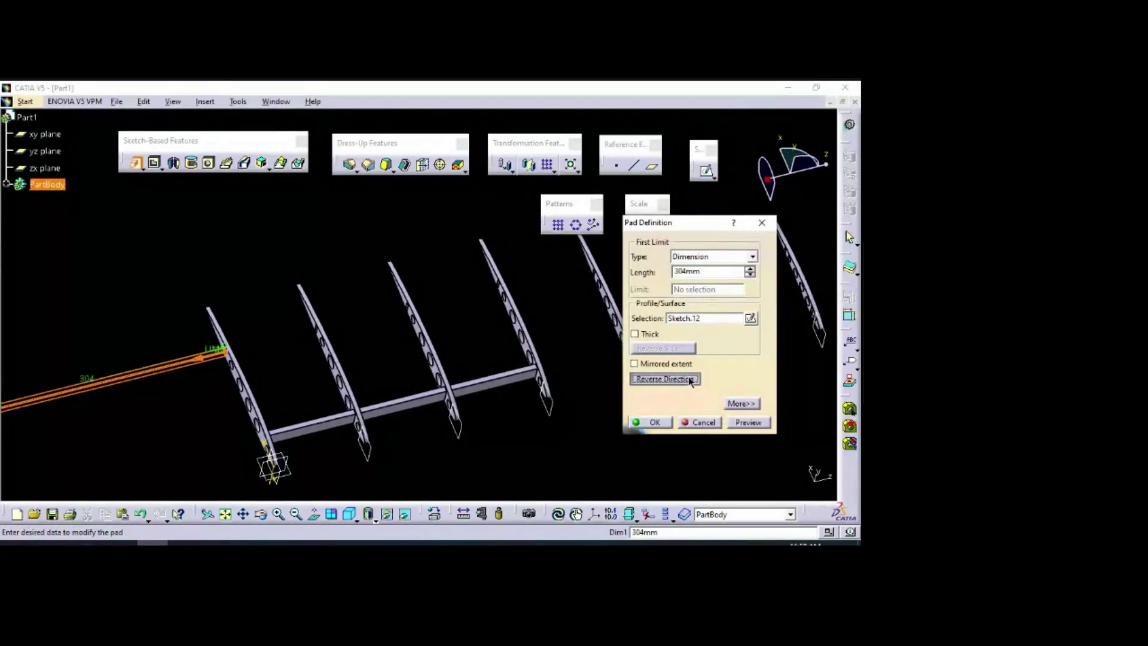
pyautogui.click(654, 422)
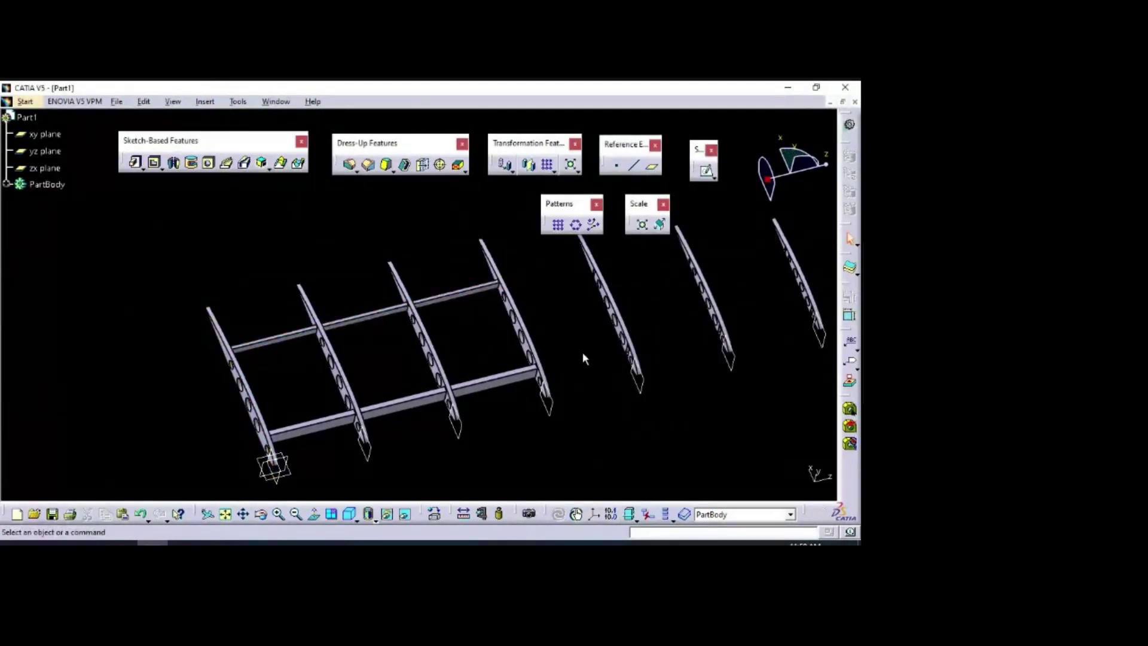
# Step: Start a new sketch on the front spar's end face inside the slot of the fourth rib
pyautogui.moveTo(584, 358); pyautogui.dragTo(446, 283, button='middle')
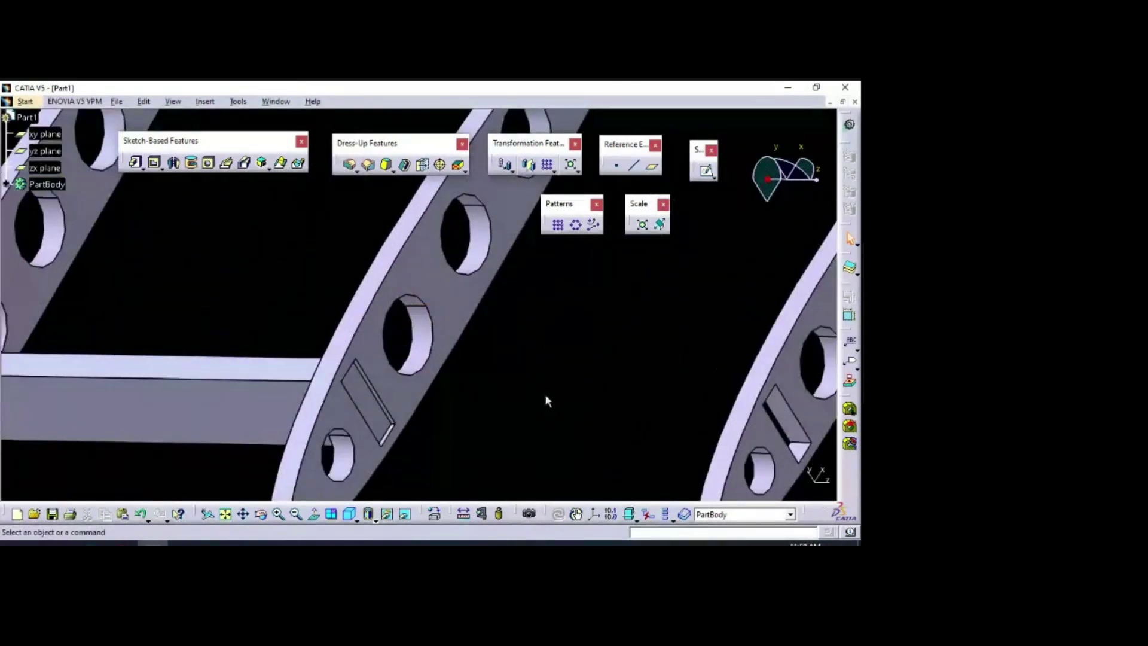
pyautogui.moveTo(545, 397); pyautogui.dragTo(491, 318, button='middle')
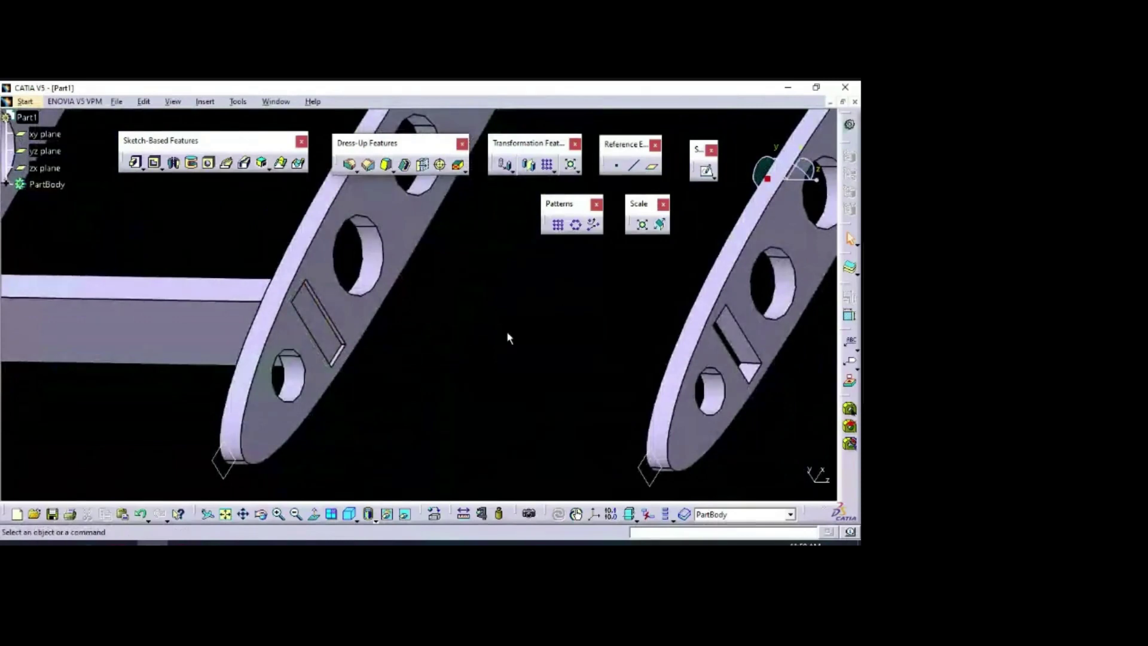
pyautogui.moveTo(468, 367)
pyautogui.mouseDown(button='middle')
pyautogui.moveTo(457, 381)
pyautogui.moveTo(492, 353)
pyautogui.moveTo(351, 388)
pyautogui.mouseUp(button='middle')
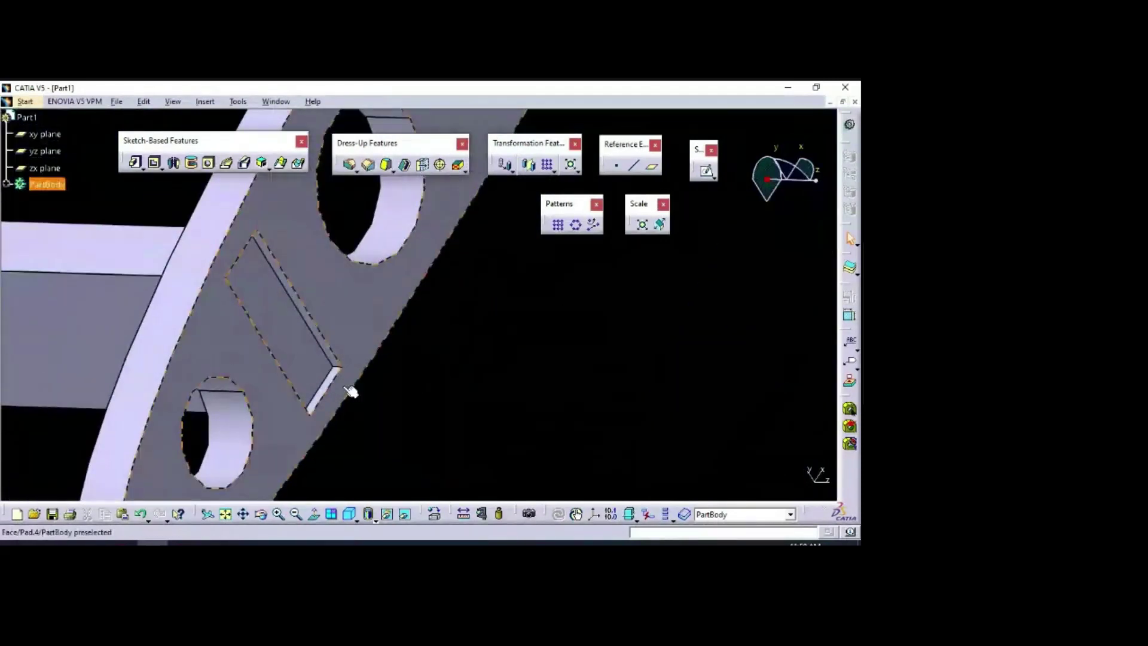
pyautogui.click(302, 353)
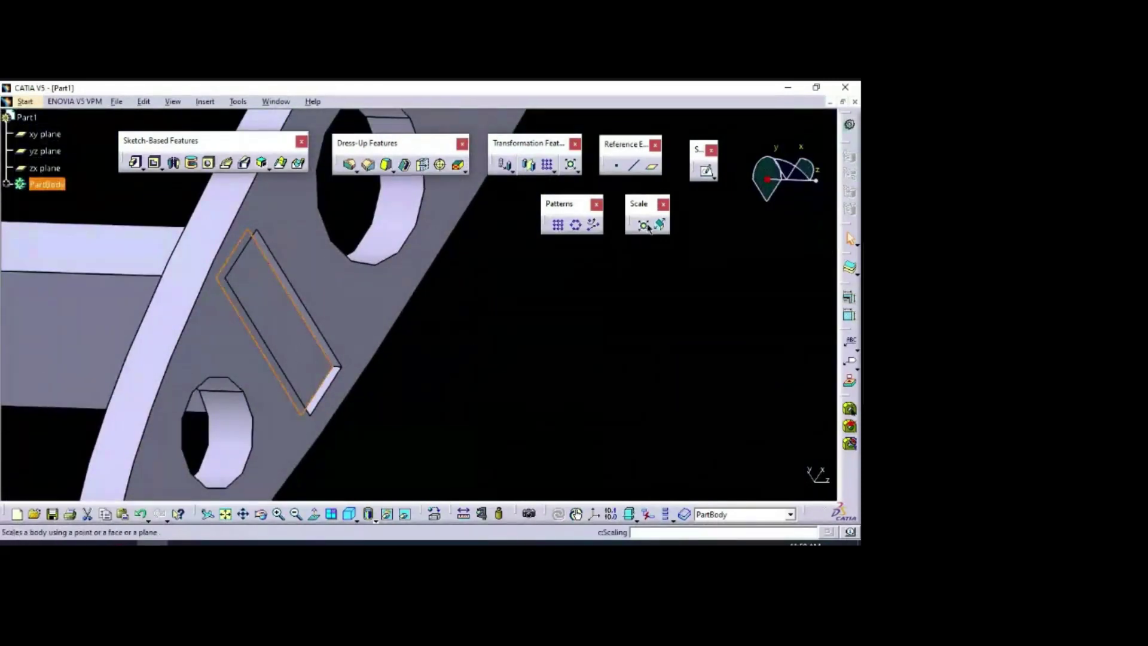
pyautogui.click(707, 174)
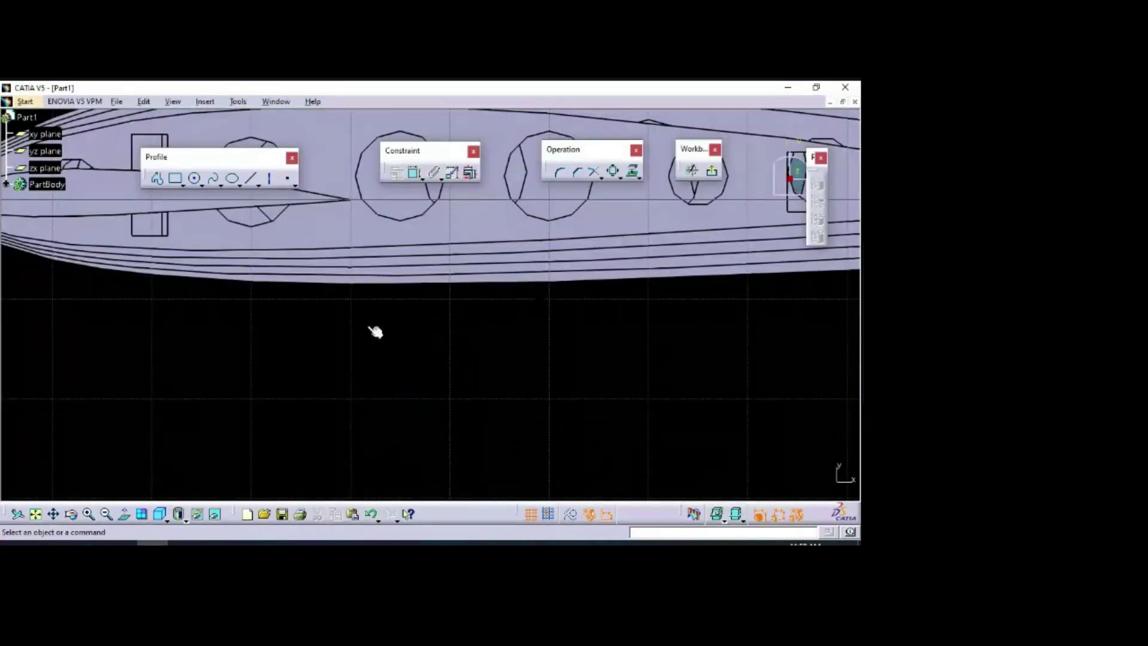
# Step: Project the outline of the front spar's end face into the sketch and exit the sketch
pyautogui.moveTo(254, 237)
pyautogui.mouseDown(button='middle')
pyautogui.moveTo(346, 275)
pyautogui.moveTo(349, 258)
pyautogui.moveTo(358, 263)
pyautogui.moveTo(438, 425)
pyautogui.moveTo(431, 490)
pyautogui.mouseUp(button='middle')
pyautogui.click(377, 328)
pyautogui.moveTo(226, 313); pyautogui.dragTo(330, 370, button='middle')
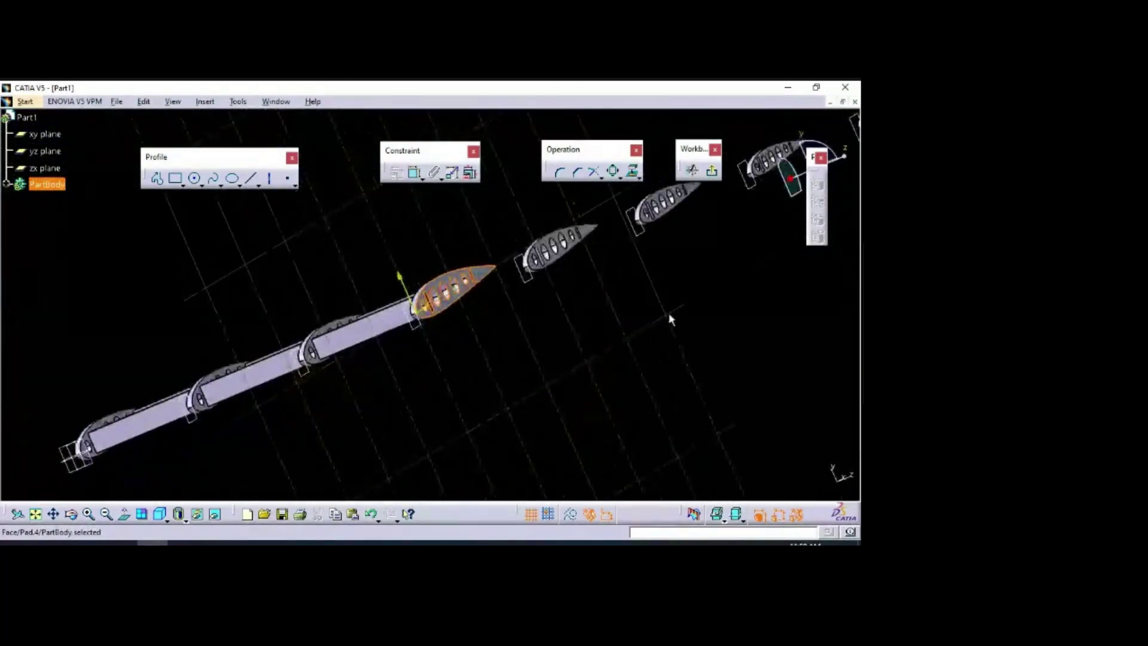
pyautogui.click(730, 318)
pyautogui.keyDown('ctrl'); pyautogui.moveTo(454, 384); pyautogui.dragTo(453, 302, button='middle'); pyautogui.keyUp('ctrl')
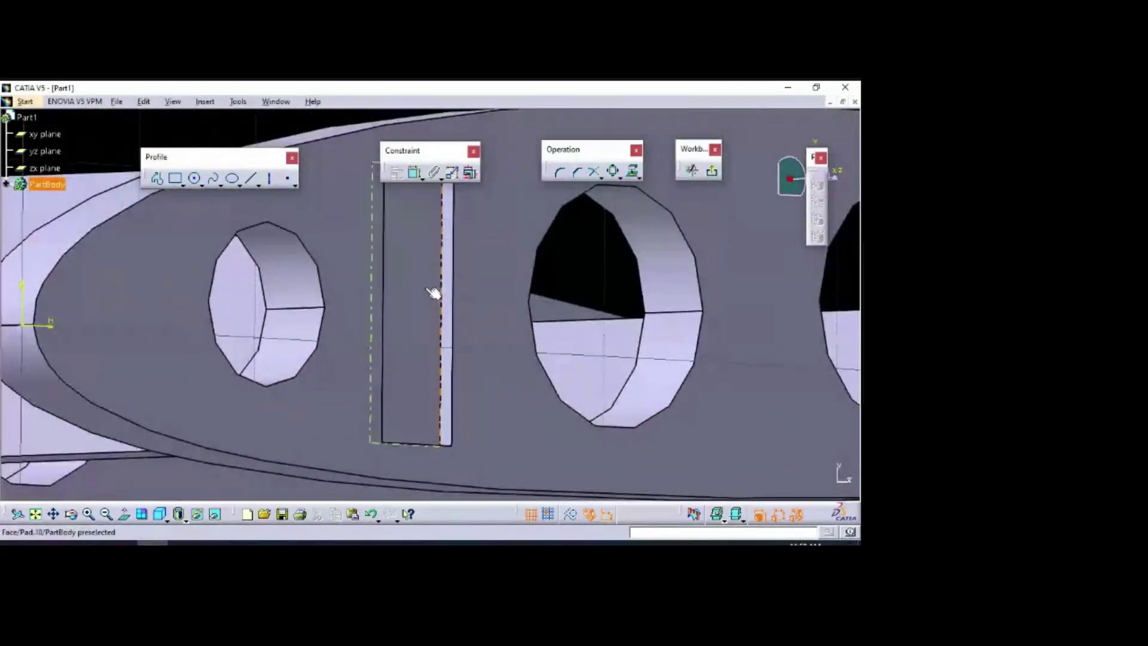
pyautogui.moveTo(393, 330); pyautogui.dragTo(443, 364, button='middle')
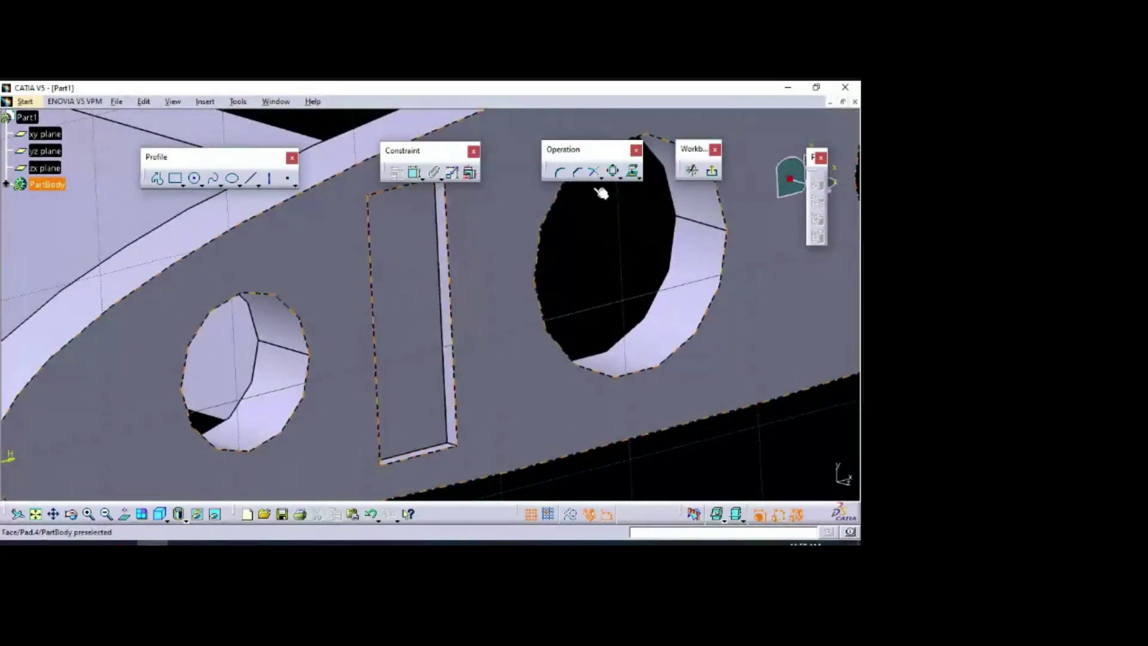
pyautogui.click(633, 172)
pyautogui.click(441, 290)
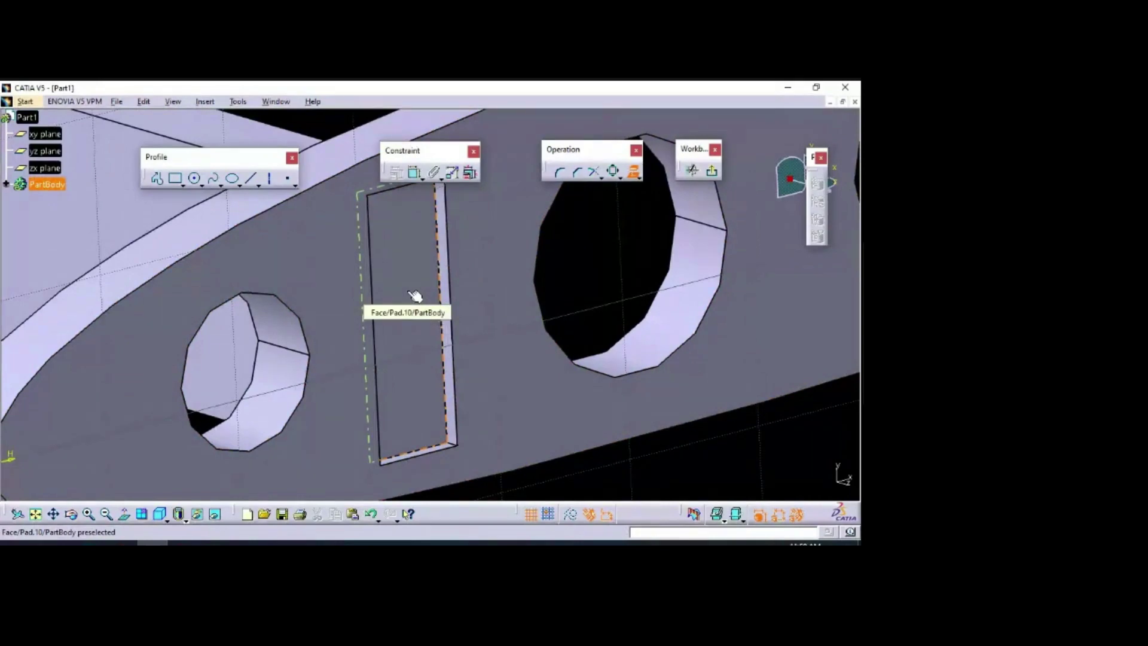
pyautogui.click(408, 292)
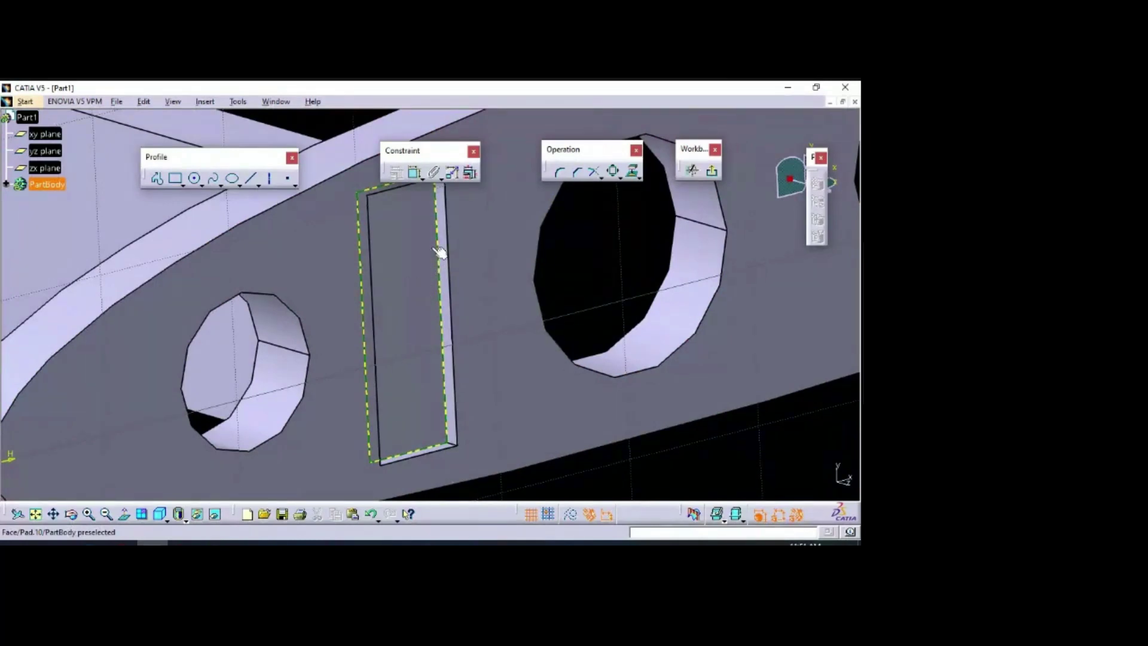
pyautogui.click(634, 173)
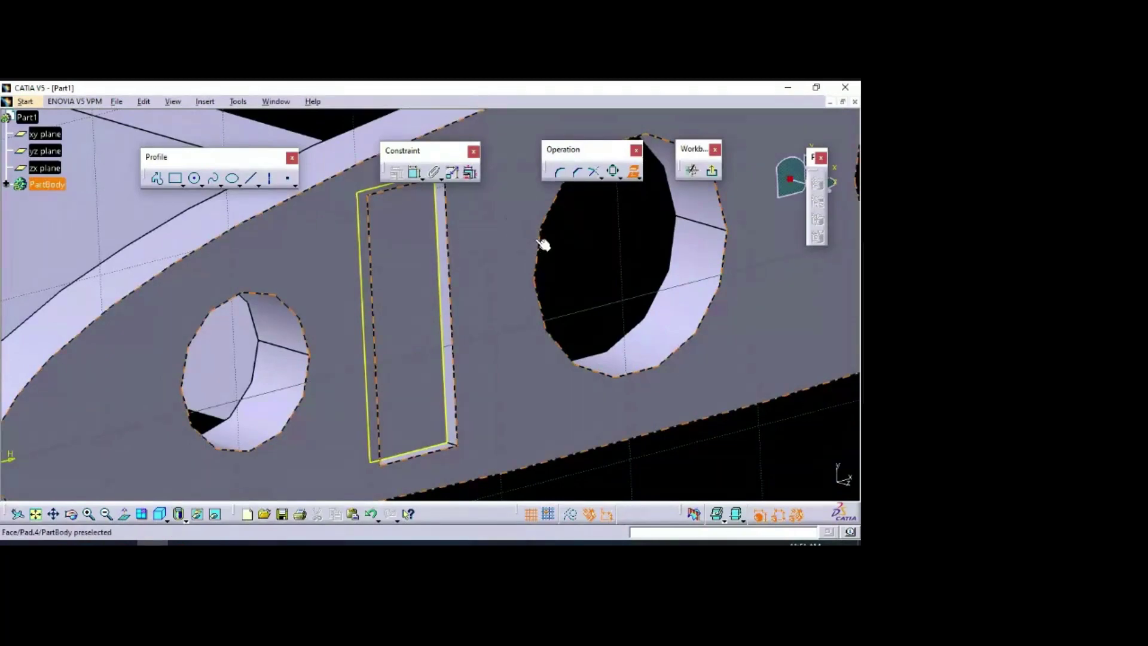
pyautogui.click(385, 256)
pyautogui.click(633, 173)
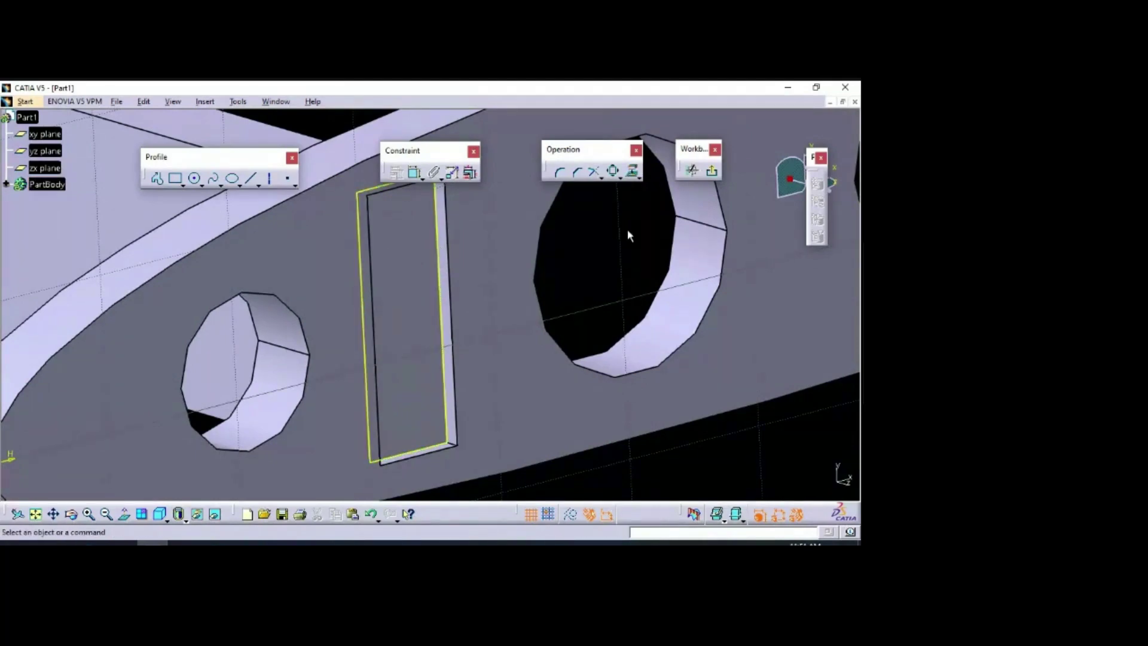
pyautogui.keyDown('ctrl'); pyautogui.moveTo(635, 214); pyautogui.dragTo(634, 346, button='middle'); pyautogui.keyUp('ctrl')
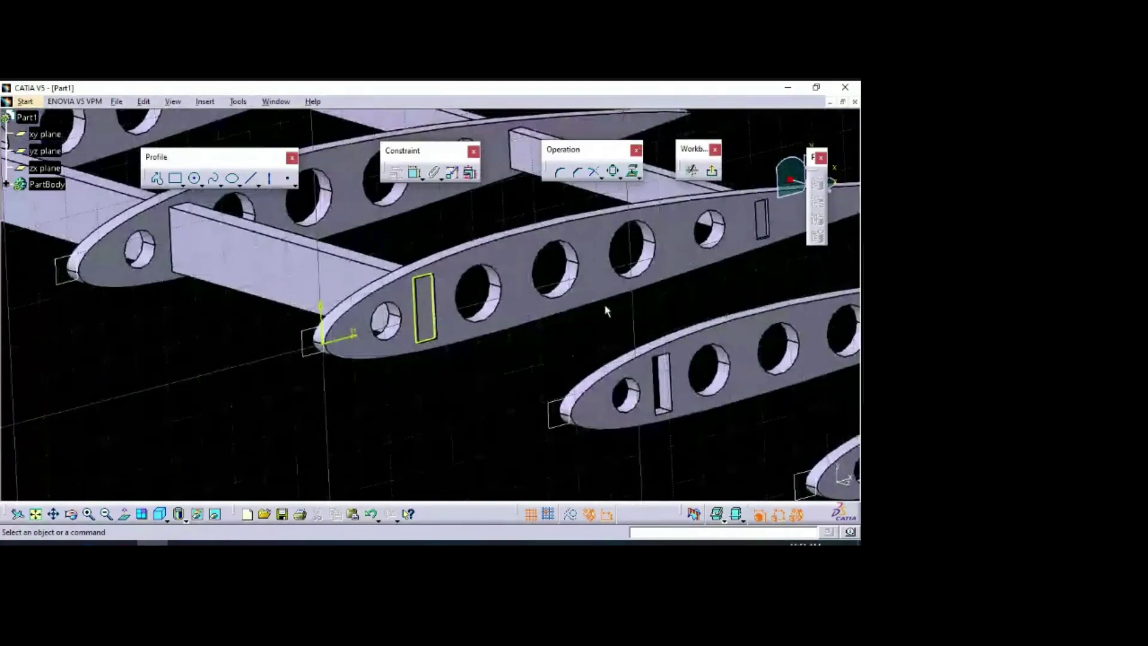
pyautogui.click(711, 170)
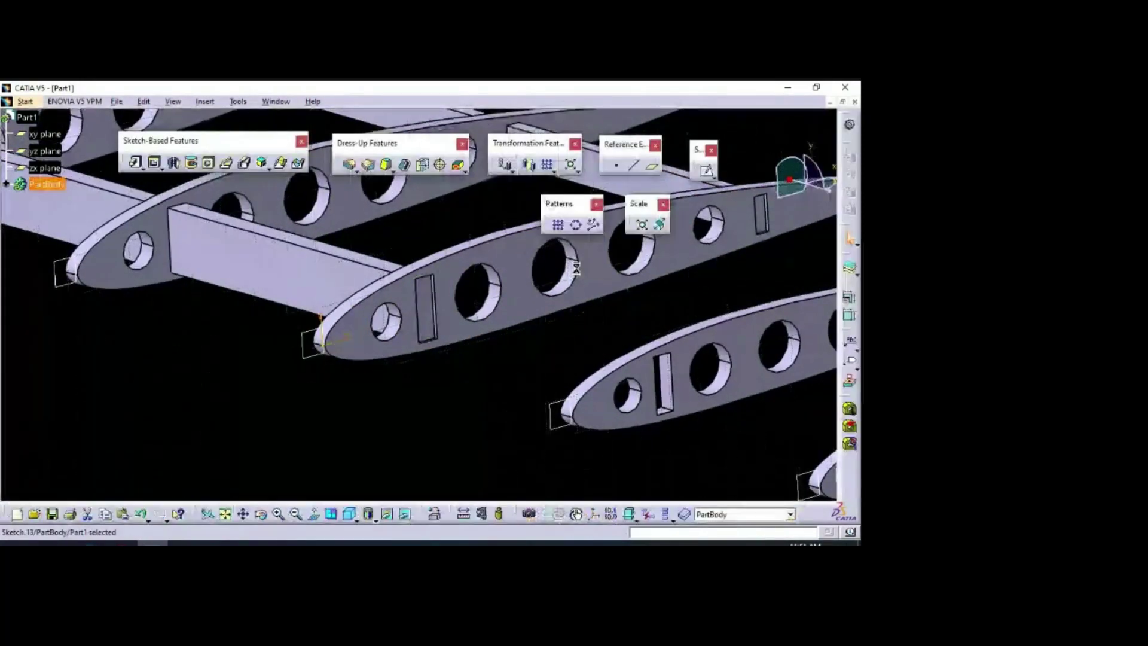
pyautogui.click(579, 339)
pyautogui.moveTo(579, 339)
pyautogui.mouseDown(button='middle')
pyautogui.moveTo(496, 334)
pyautogui.moveTo(481, 310)
pyautogui.moveTo(418, 287)
pyautogui.moveTo(605, 317)
pyautogui.mouseUp(button='middle')
pyautogui.click(605, 317)
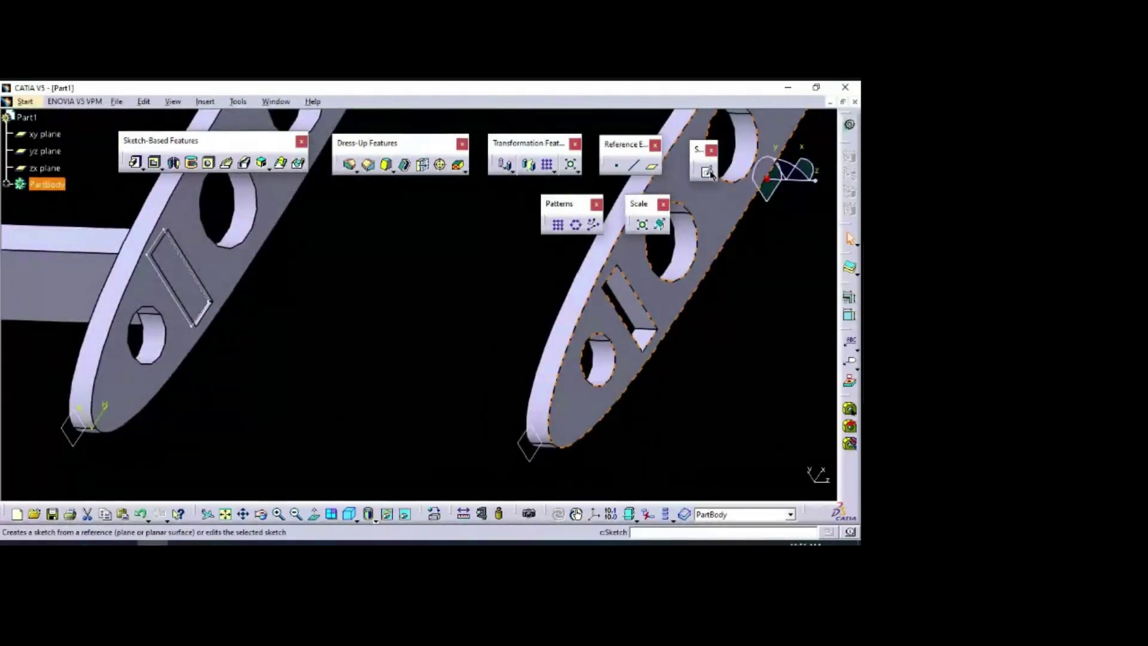
pyautogui.click(646, 351)
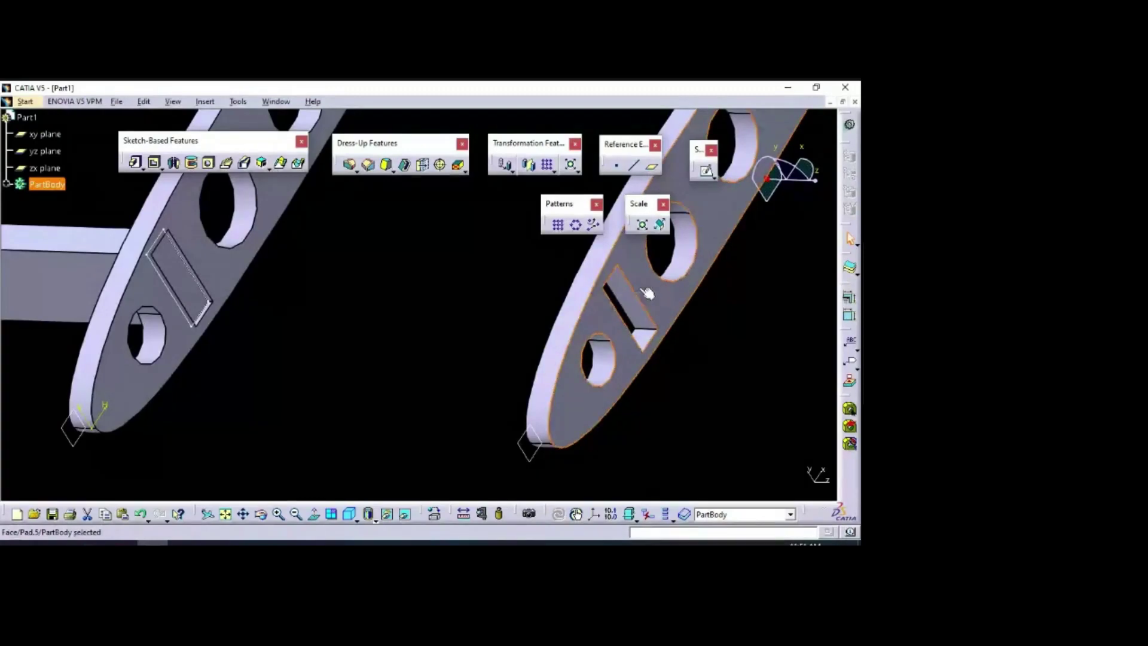
pyautogui.click(745, 359)
pyautogui.moveTo(750, 328); pyautogui.dragTo(622, 403, button='middle')
pyautogui.moveTo(594, 365); pyautogui.dragTo(410, 311, button='middle')
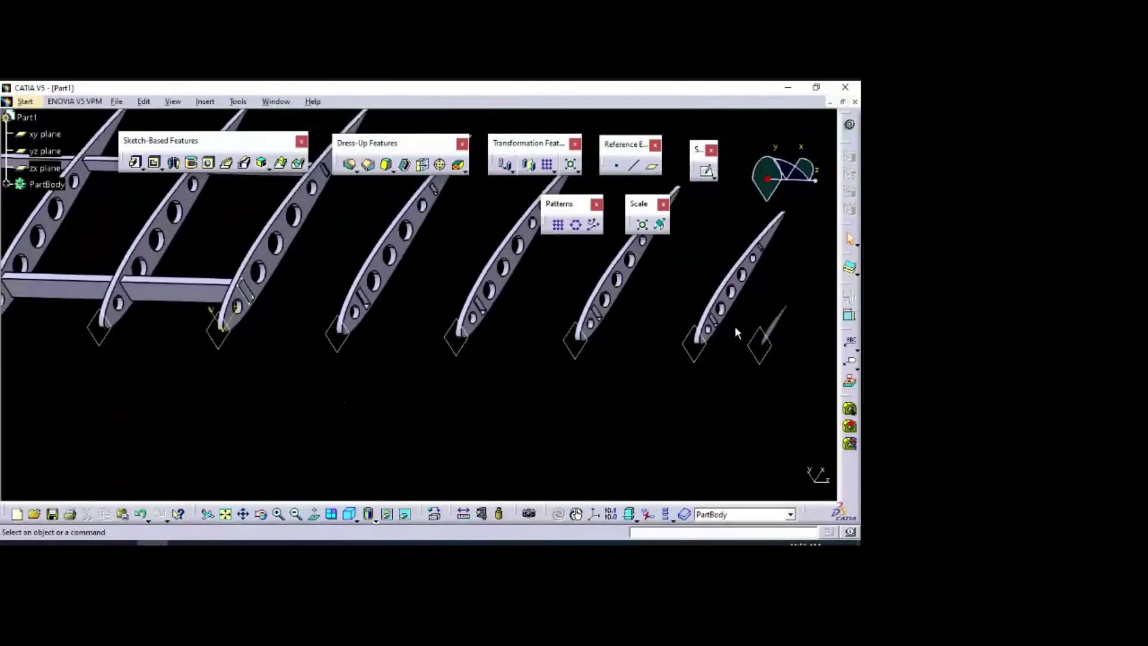
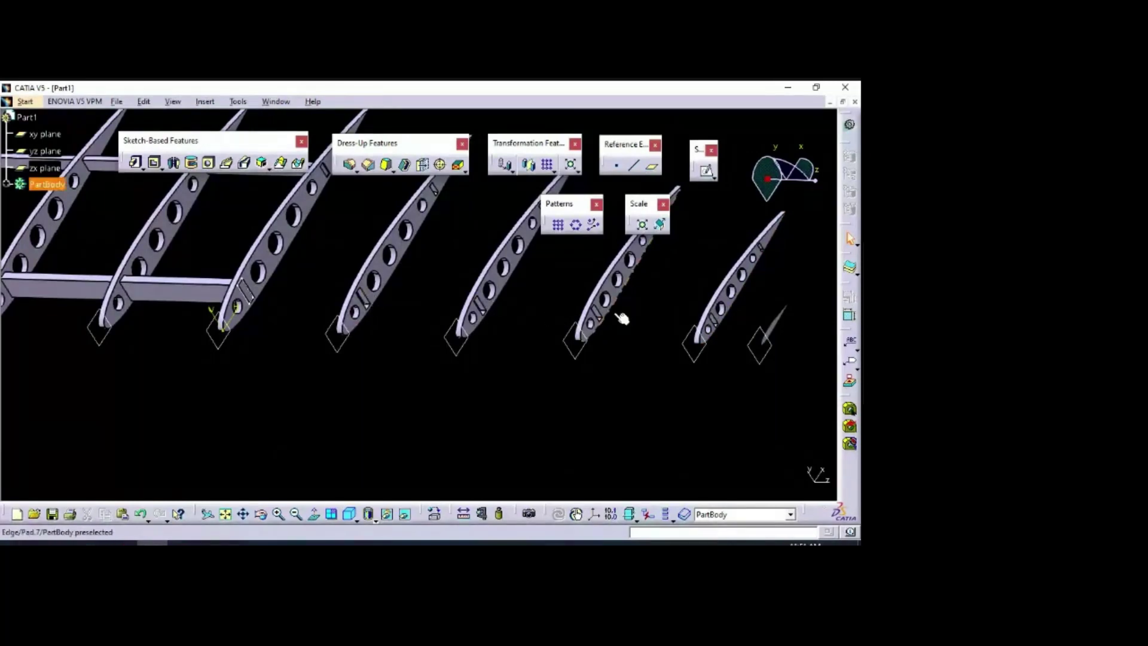
# Step: Start a new sketch on the outboard face of the outermost slotted rib in the tapered section
pyautogui.keyDown('ctrl'); pyautogui.moveTo(739, 375); pyautogui.dragTo(469, 371, button='middle'); pyautogui.keyUp('ctrl')
pyautogui.moveTo(670, 409); pyautogui.dragTo(538, 335, button='middle')
pyautogui.click(640, 305)
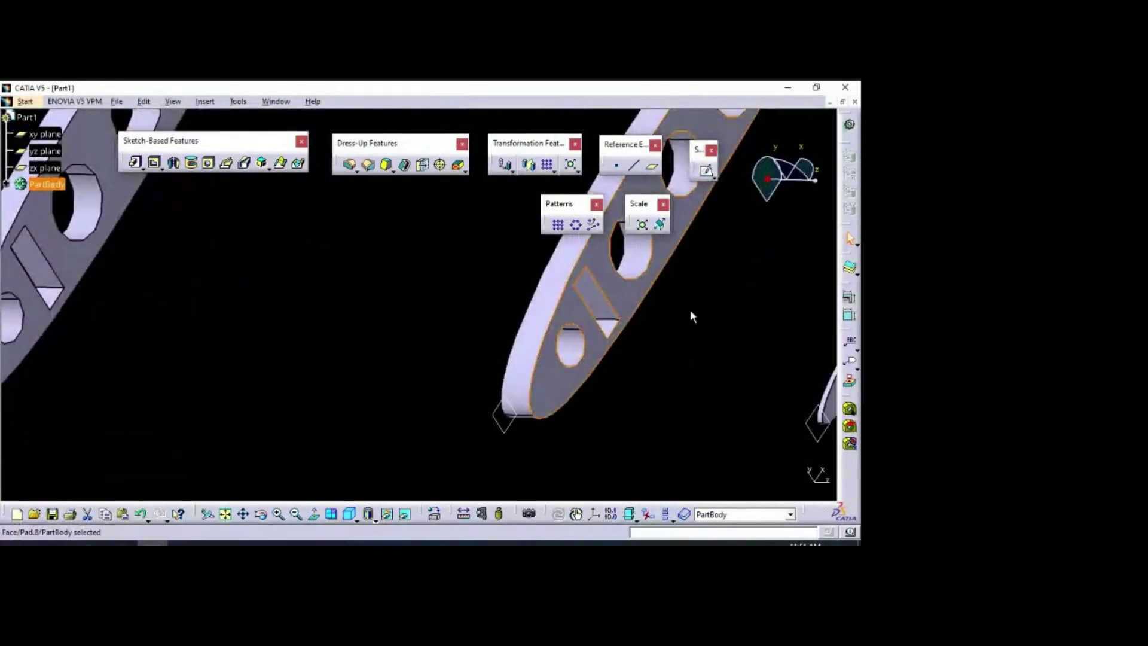
pyautogui.click(706, 173)
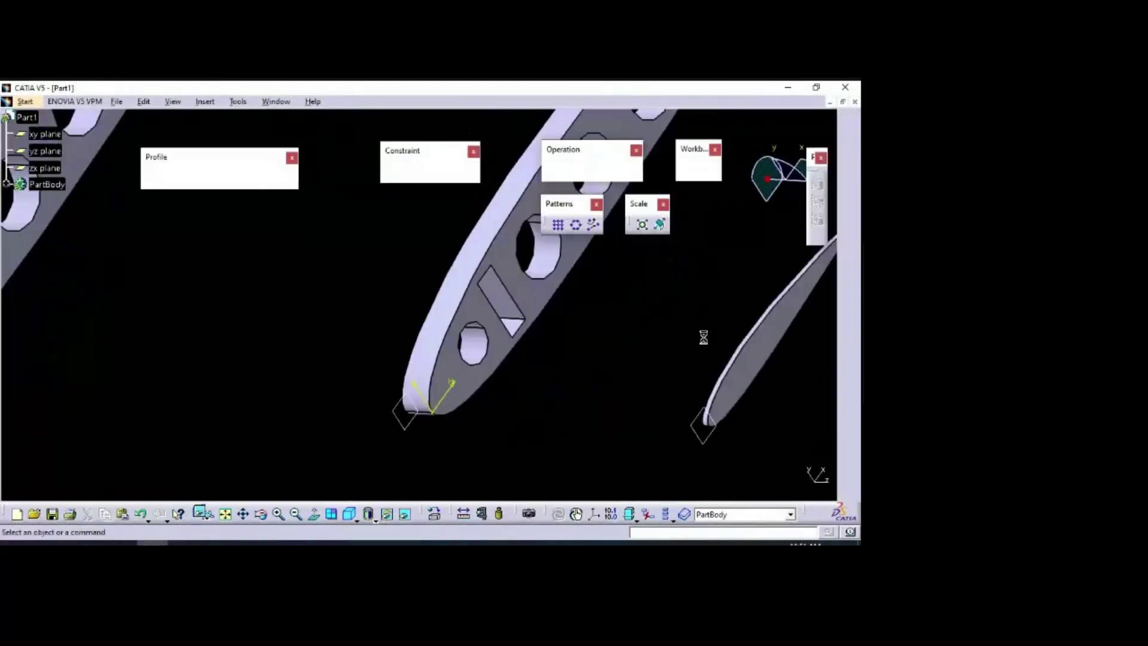
pyautogui.moveTo(393, 328); pyautogui.dragTo(446, 231, button='middle')
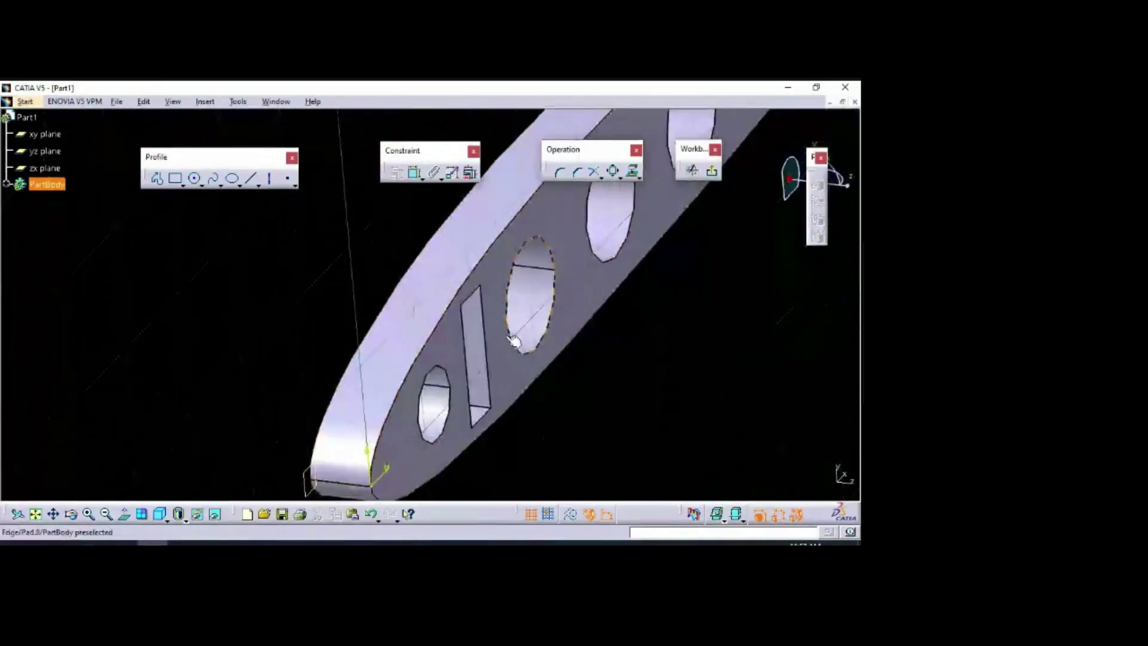
# Step: Project the four edges of that rib's front spar slot into the sketch and exit the sketch
pyautogui.click(633, 173)
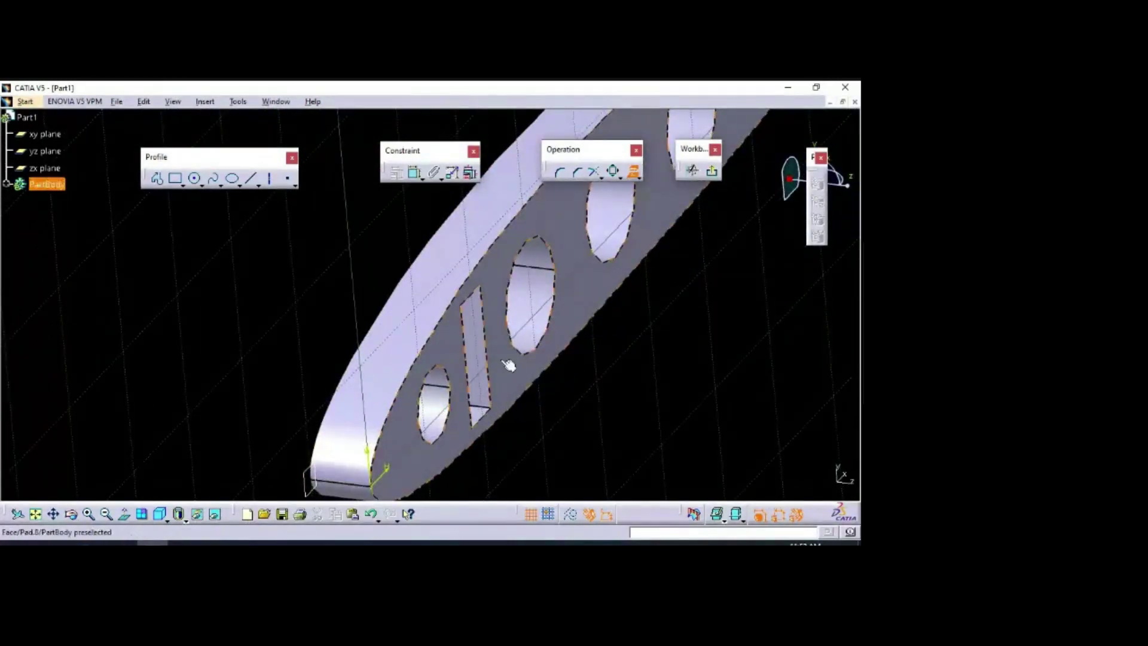
pyautogui.click(489, 420)
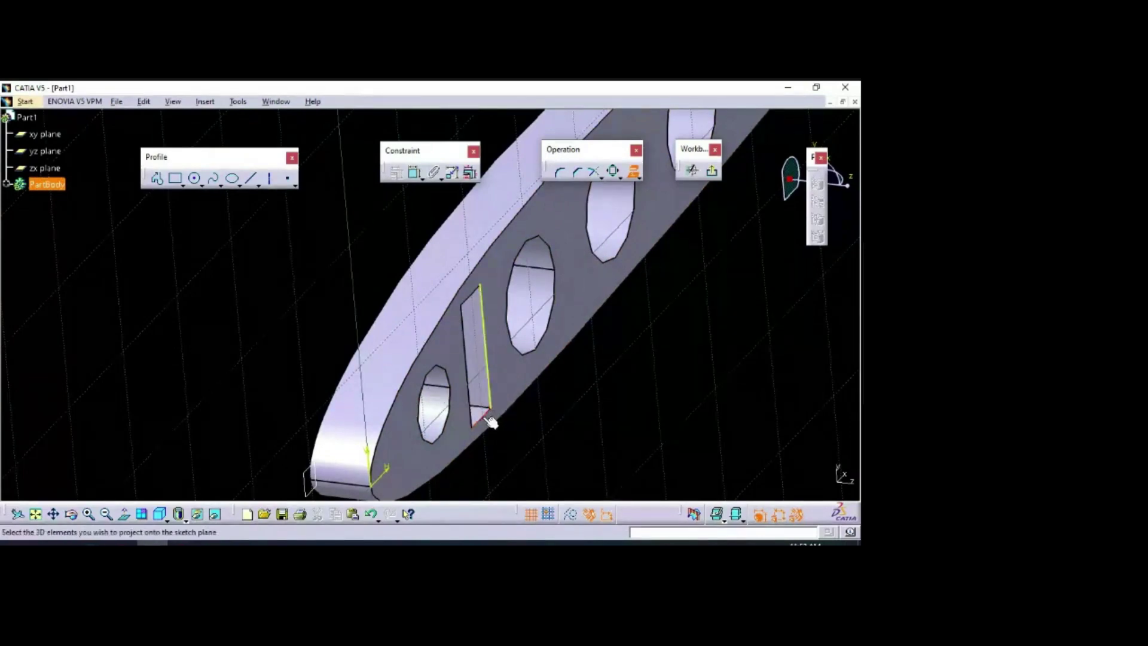
pyautogui.click(474, 299)
pyautogui.click(713, 173)
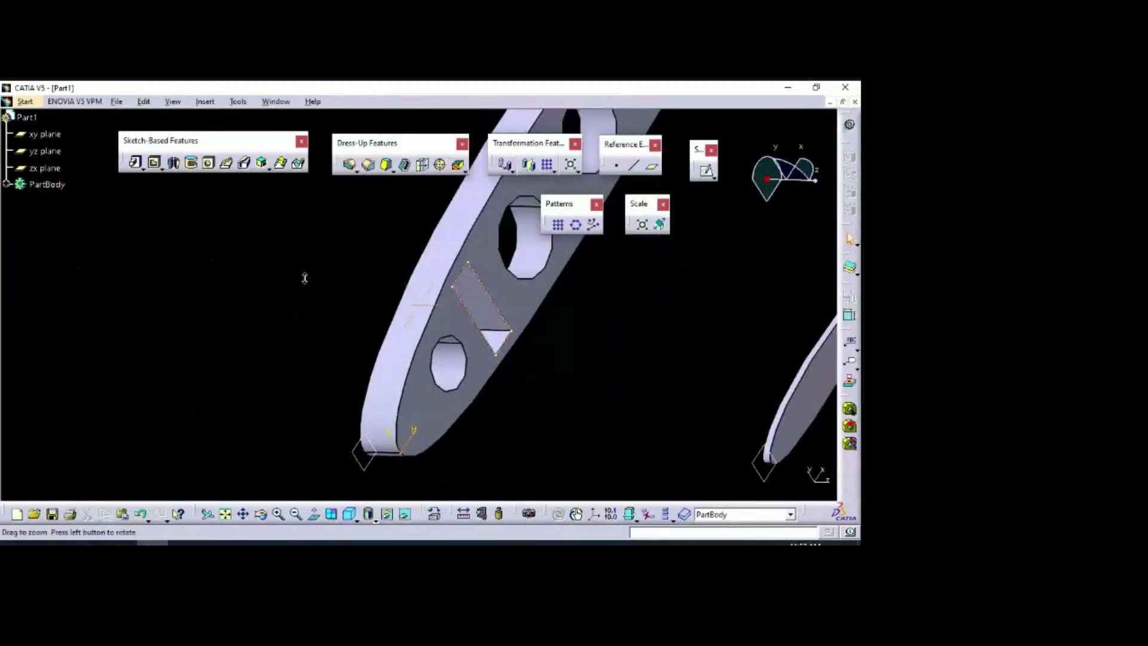
# Step: Set up a multi-sections solid from the fourth rib's front spar profile to the outermost slotted rib's front slot profile and preview it
pyautogui.moveTo(495, 405); pyautogui.dragTo(602, 374, button='middle')
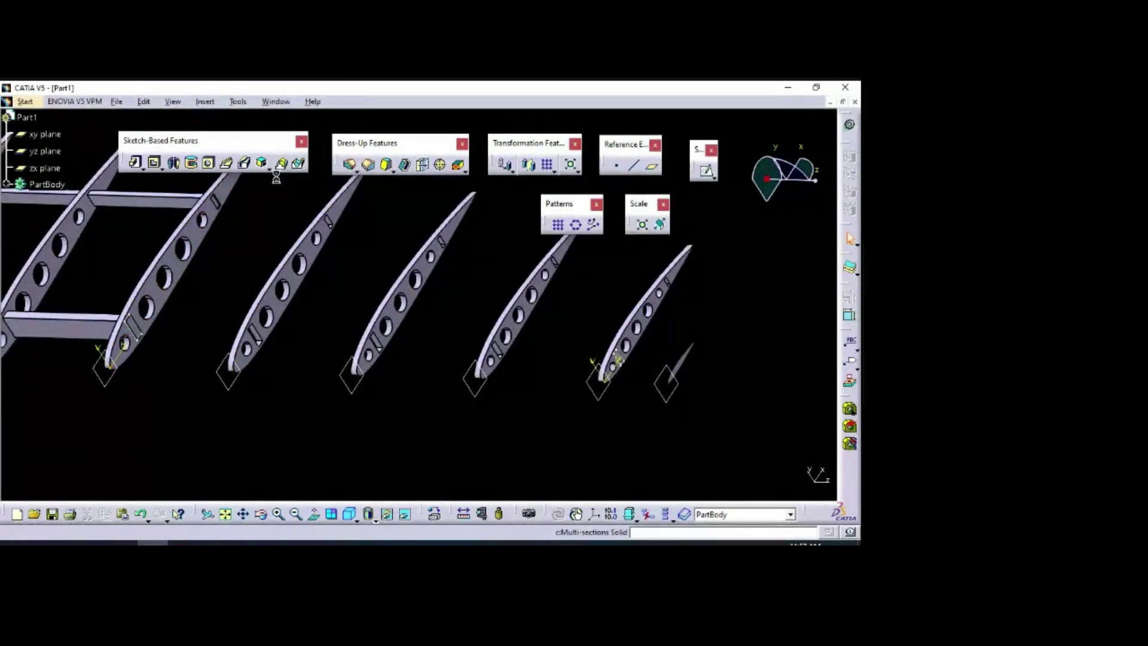
pyautogui.click(140, 333)
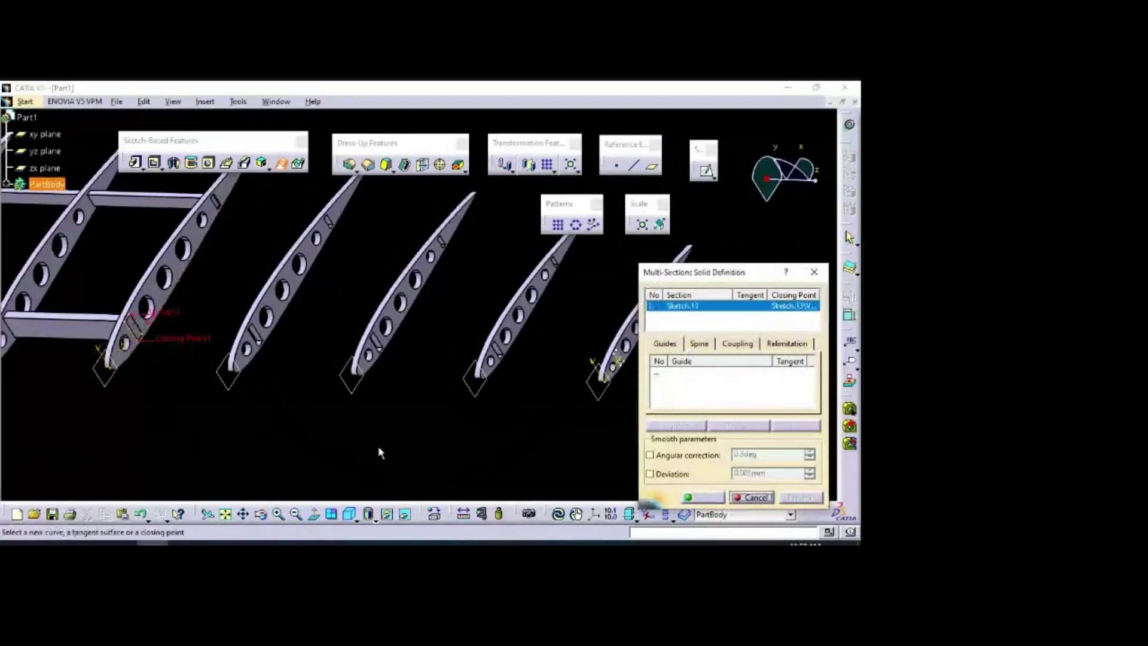
pyautogui.moveTo(379, 452); pyautogui.dragTo(302, 433, button='middle')
pyautogui.click(511, 350)
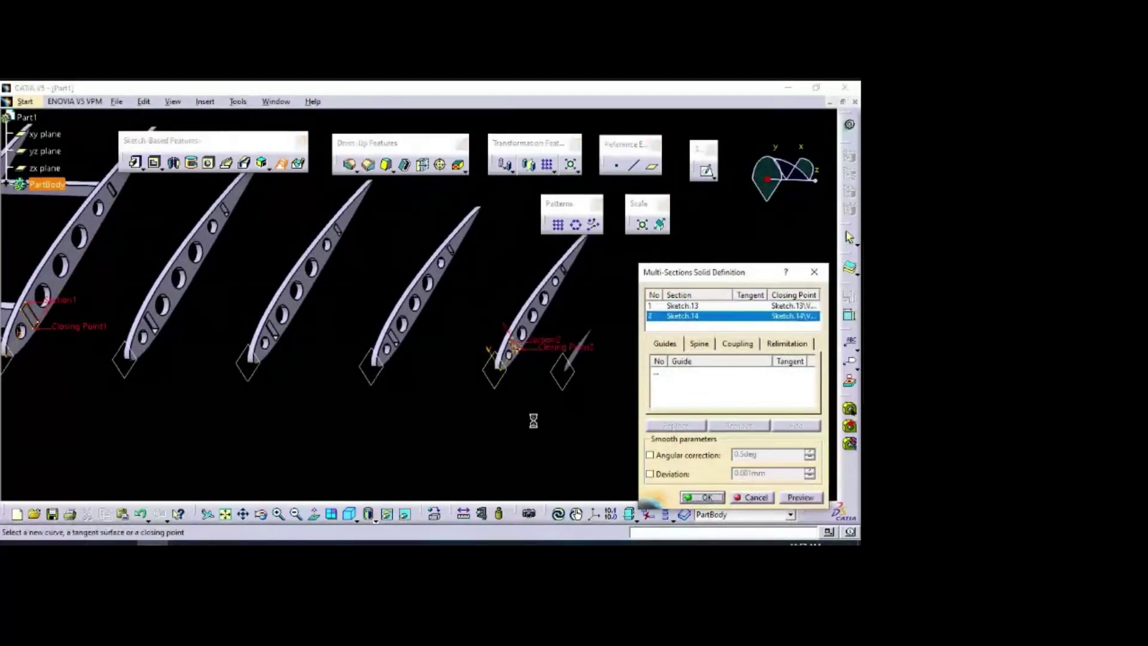
pyautogui.click(813, 498)
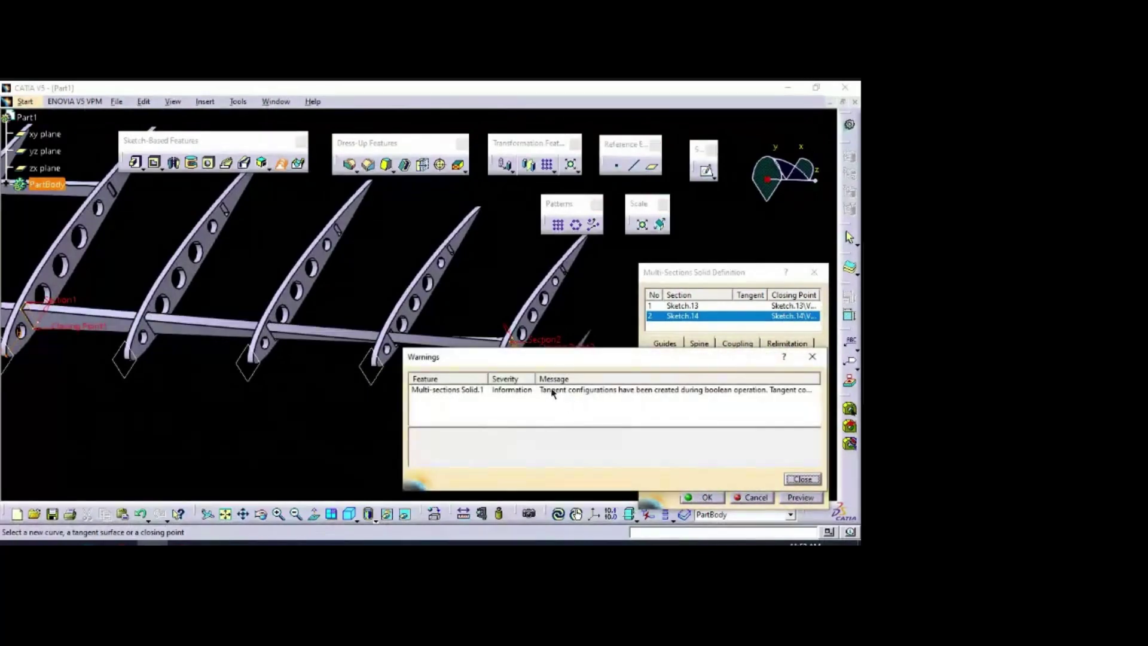
pyautogui.click(812, 357)
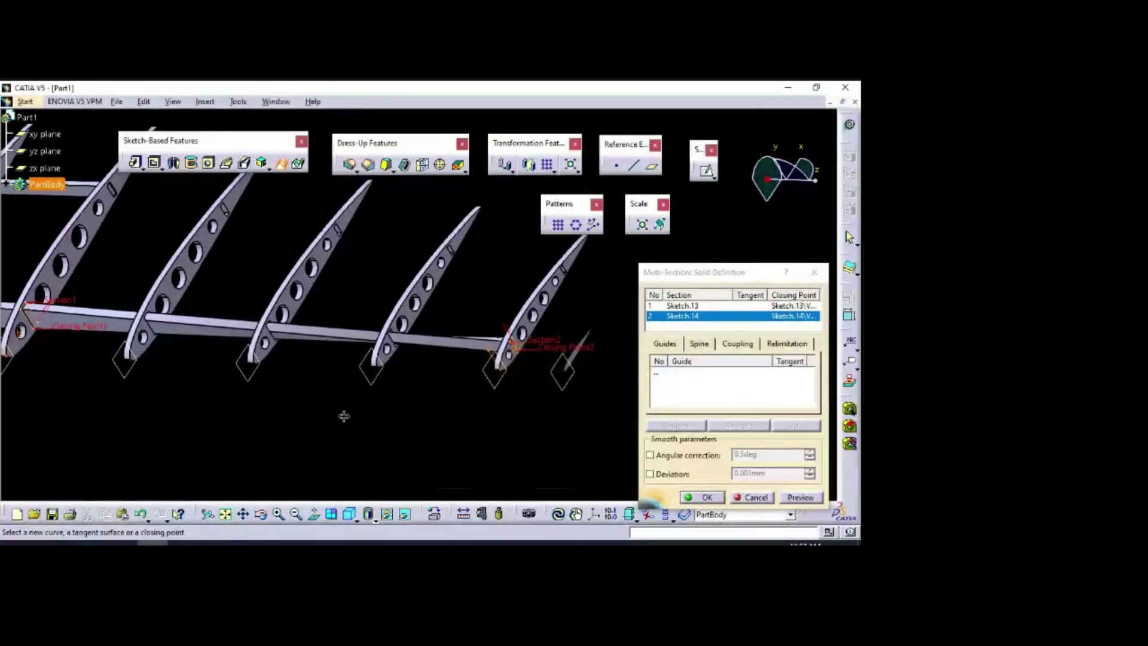
# Step: Examine the previewed front spar loft and compare the closing points of its two sections
pyautogui.moveTo(724, 273); pyautogui.dragTo(769, 398)
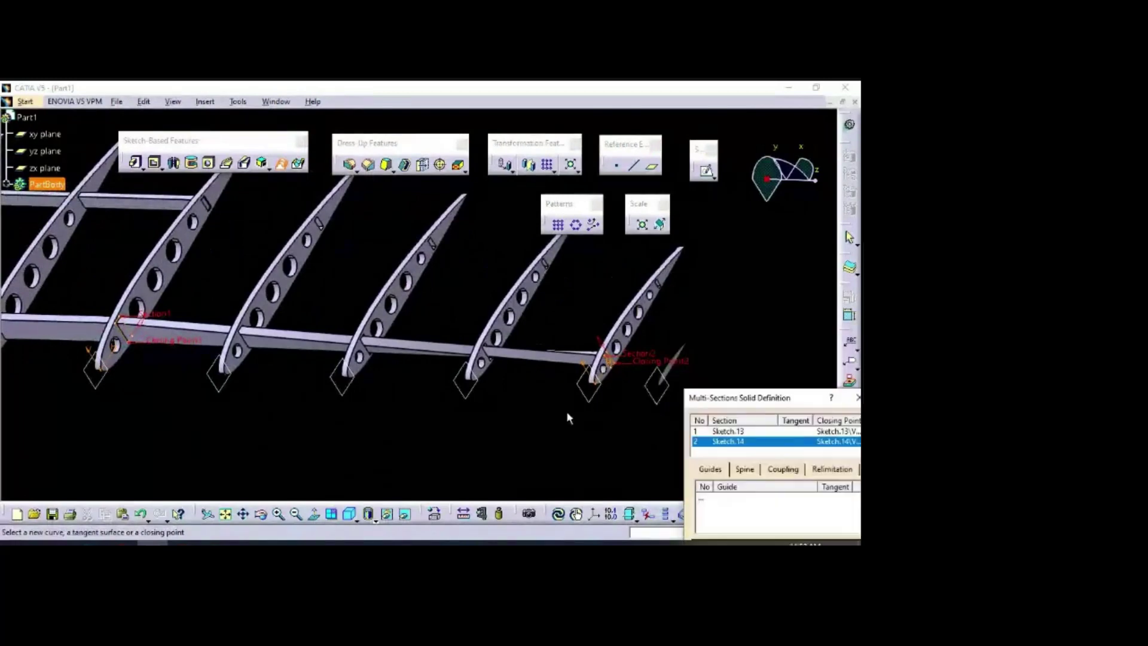
pyautogui.moveTo(438, 436); pyautogui.dragTo(547, 349, button='middle')
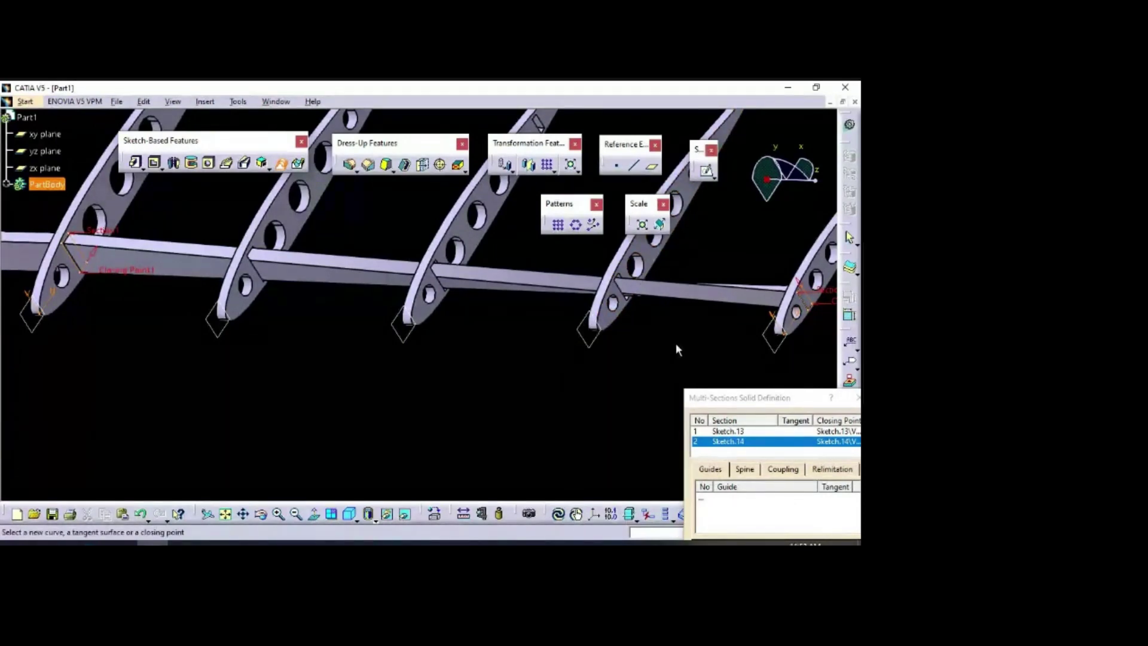
pyautogui.moveTo(676, 343); pyautogui.dragTo(513, 335, button='middle')
pyautogui.moveTo(559, 367); pyautogui.dragTo(558, 335, button='middle')
pyautogui.moveTo(420, 392); pyautogui.dragTo(577, 393, button='middle')
pyautogui.moveTo(251, 359); pyautogui.dragTo(400, 438, button='middle')
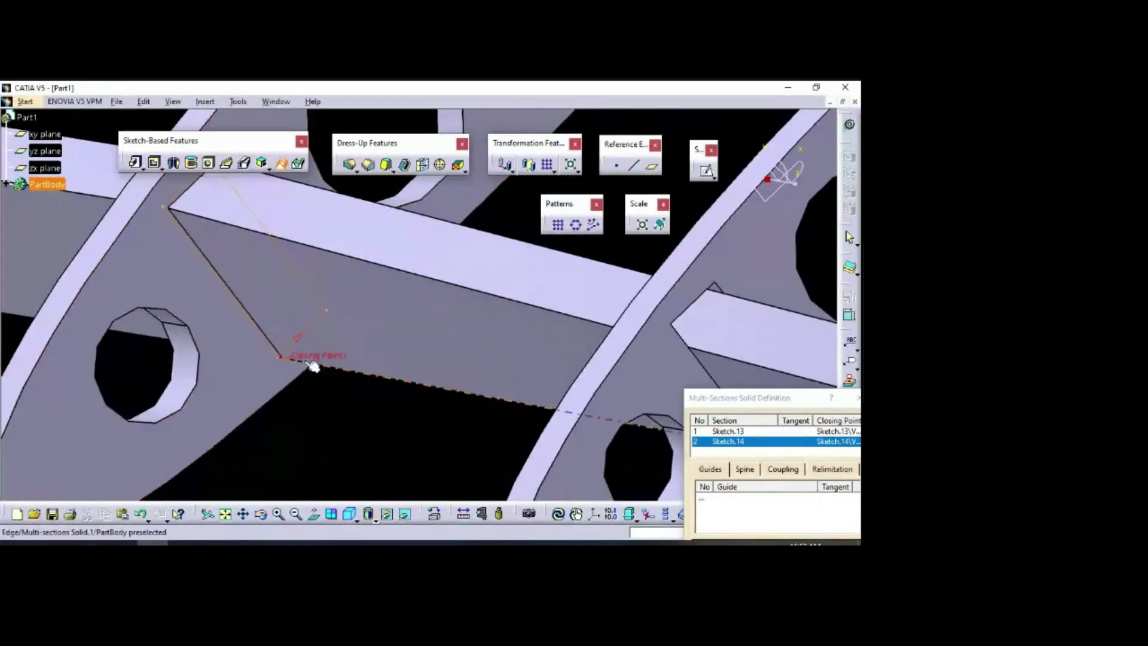
pyautogui.moveTo(375, 413)
pyautogui.mouseDown(button='middle')
pyautogui.moveTo(389, 410)
pyautogui.moveTo(259, 395)
pyautogui.moveTo(218, 280)
pyautogui.moveTo(112, 274)
pyautogui.moveTo(377, 306)
pyautogui.moveTo(395, 323)
pyautogui.moveTo(504, 353)
pyautogui.moveTo(432, 392)
pyautogui.mouseUp(button='middle')
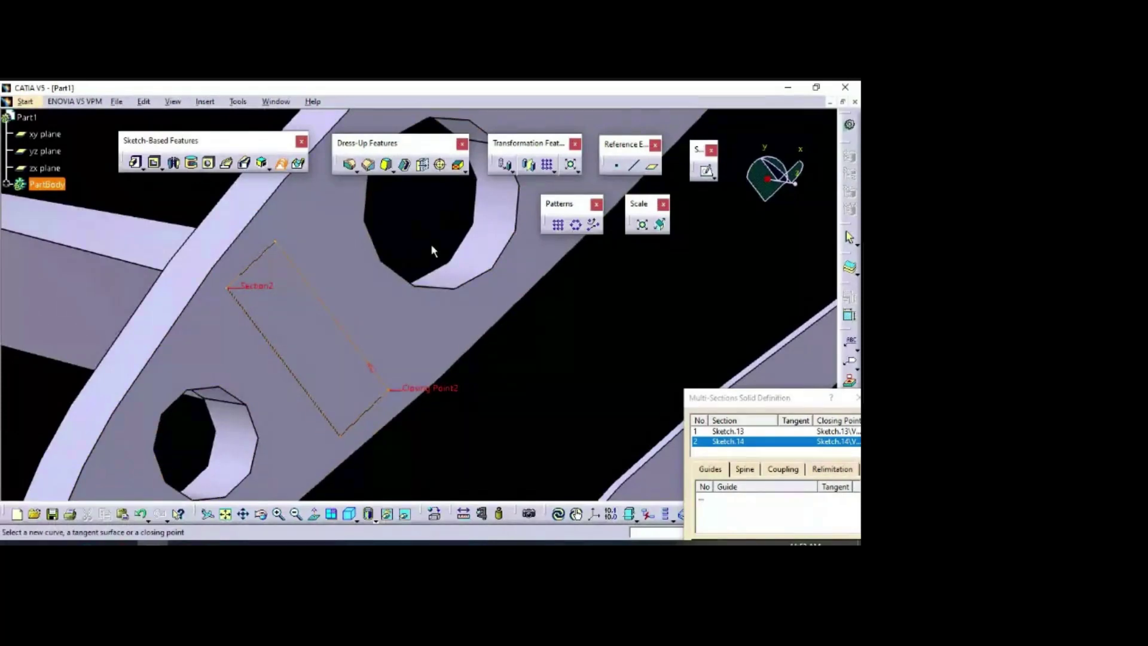
pyautogui.moveTo(431, 250)
pyautogui.mouseDown(button='middle')
pyautogui.moveTo(443, 249)
pyautogui.moveTo(413, 345)
pyautogui.moveTo(561, 379)
pyautogui.mouseUp(button='middle')
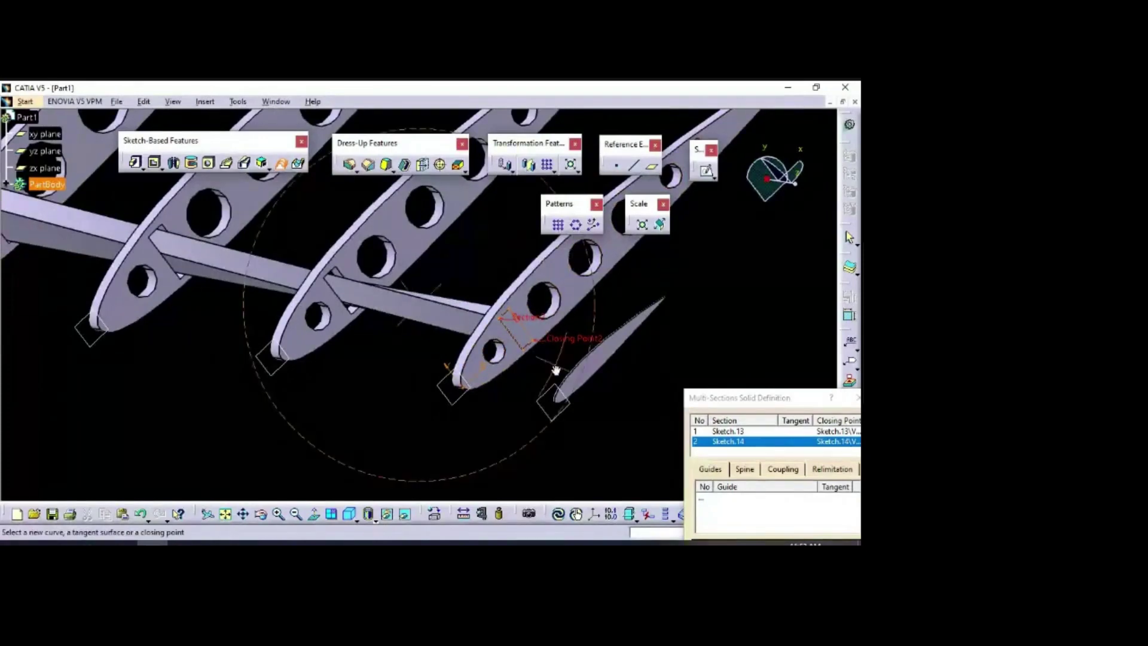
# Step: Replace the outboard section's closing point with the lower front corner of the slot profile, matching the first section
pyautogui.moveTo(556, 370); pyautogui.dragTo(517, 277, button='middle')
pyautogui.moveTo(675, 399); pyautogui.dragTo(472, 335, button='middle')
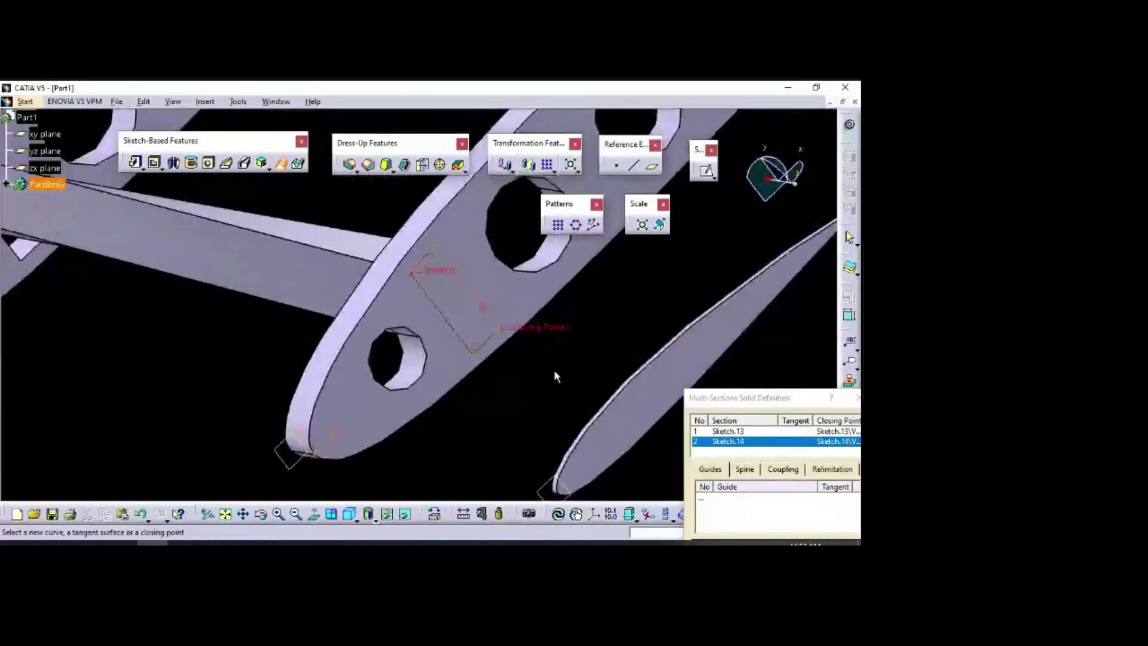
pyautogui.rightClick(551, 328)
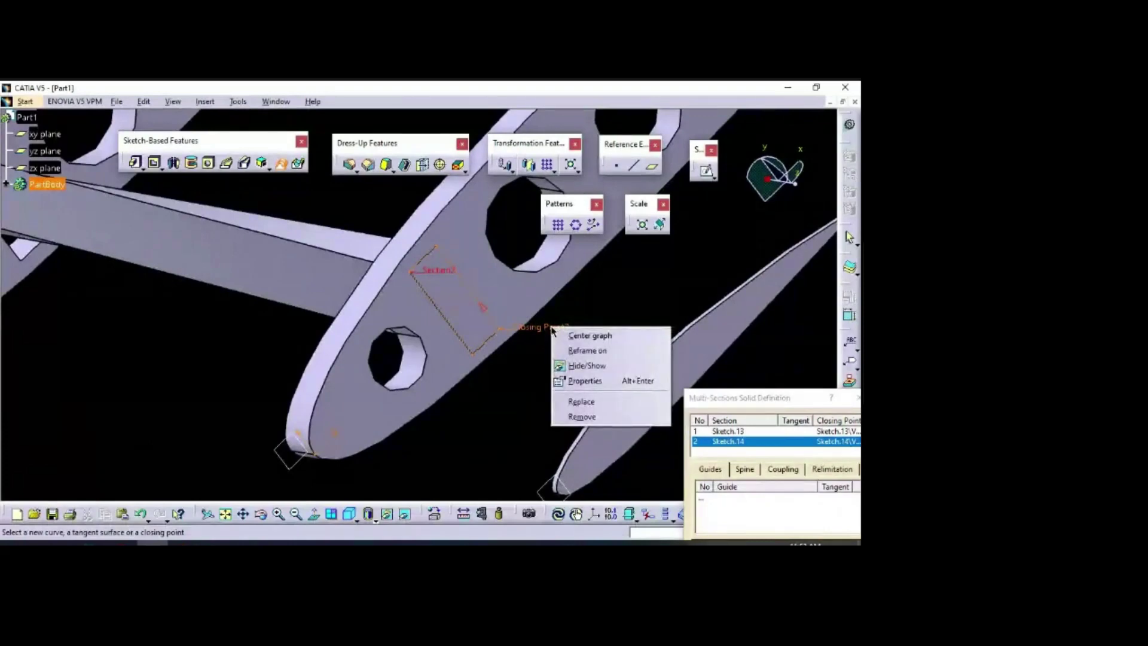
pyautogui.click(583, 401)
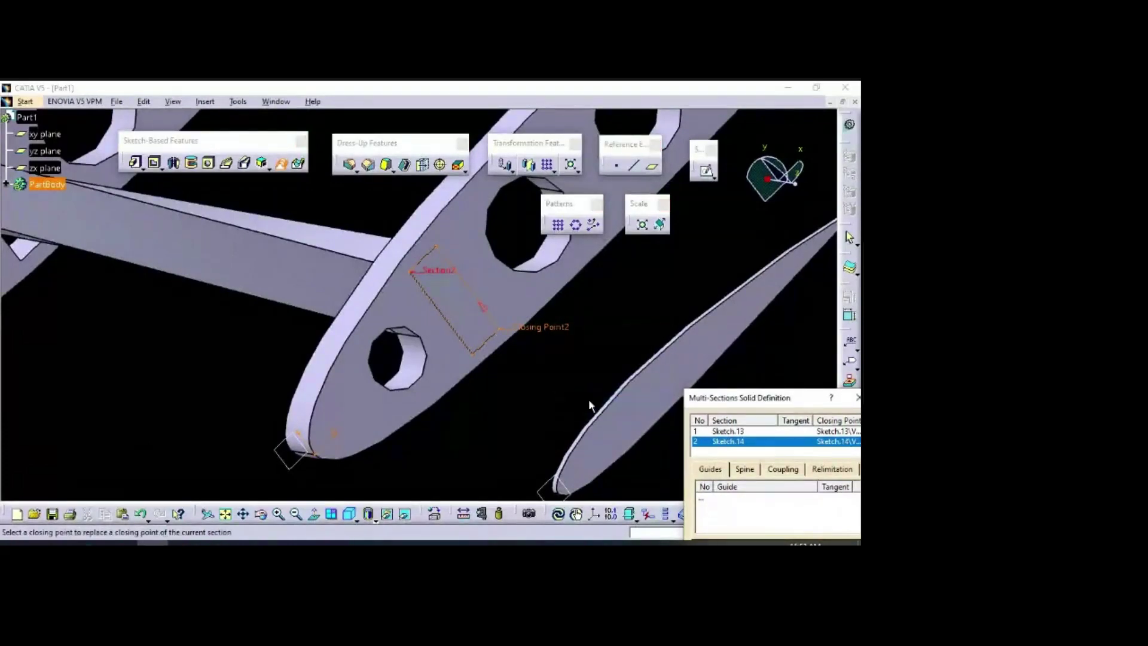
pyautogui.click(477, 359)
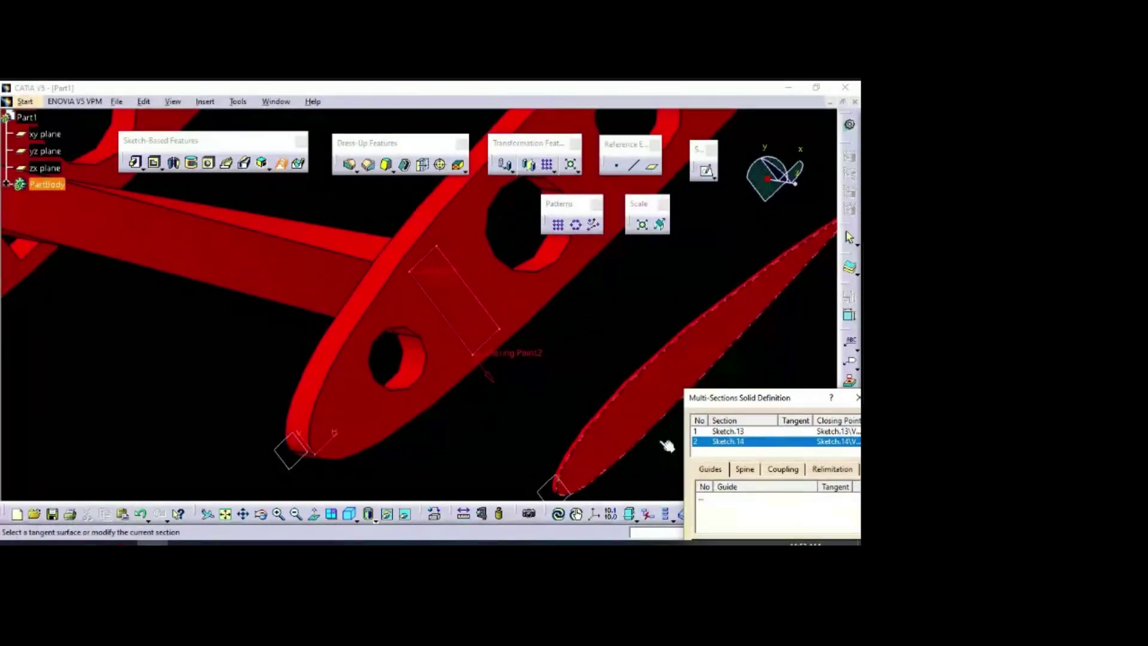
# Step: Preview the front spar loft with the replaced closing point and accept the multi-sections solid
pyautogui.moveTo(790, 399); pyautogui.dragTo(762, 275)
pyautogui.click(822, 493)
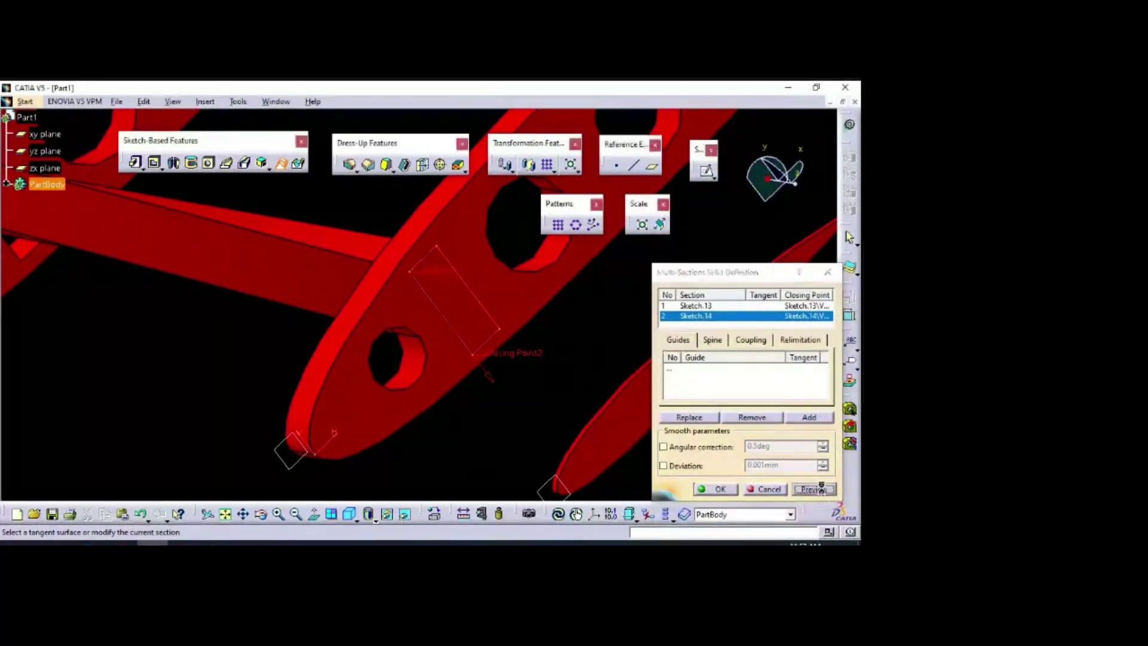
pyautogui.click(797, 480)
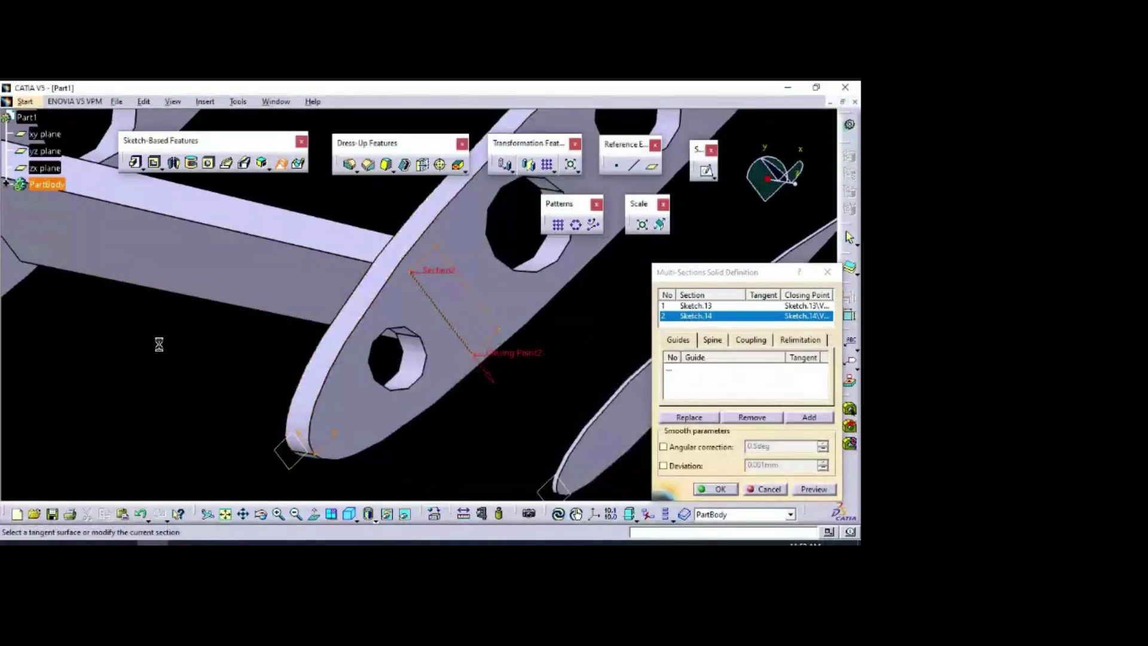
pyautogui.moveTo(159, 341); pyautogui.dragTo(279, 389, button='middle')
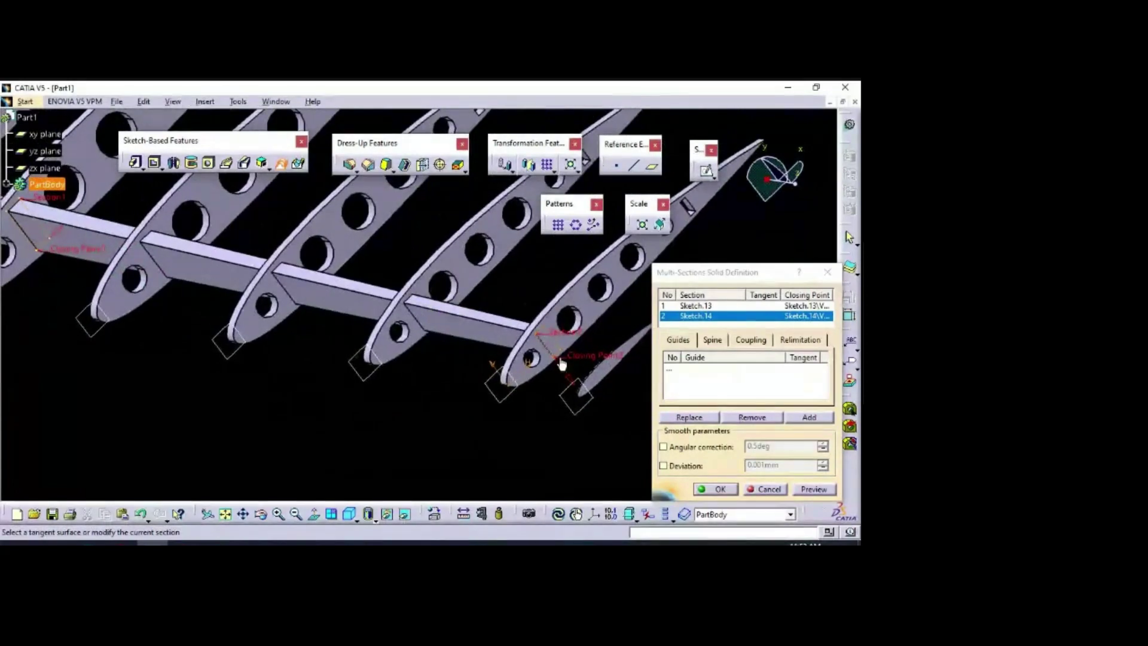
pyautogui.click(718, 489)
# Step: Inspect the lofted front spar from several sides where it passes through the rib slots, and view the whole wing
pyautogui.moveTo(195, 333); pyautogui.dragTo(462, 283, button='middle')
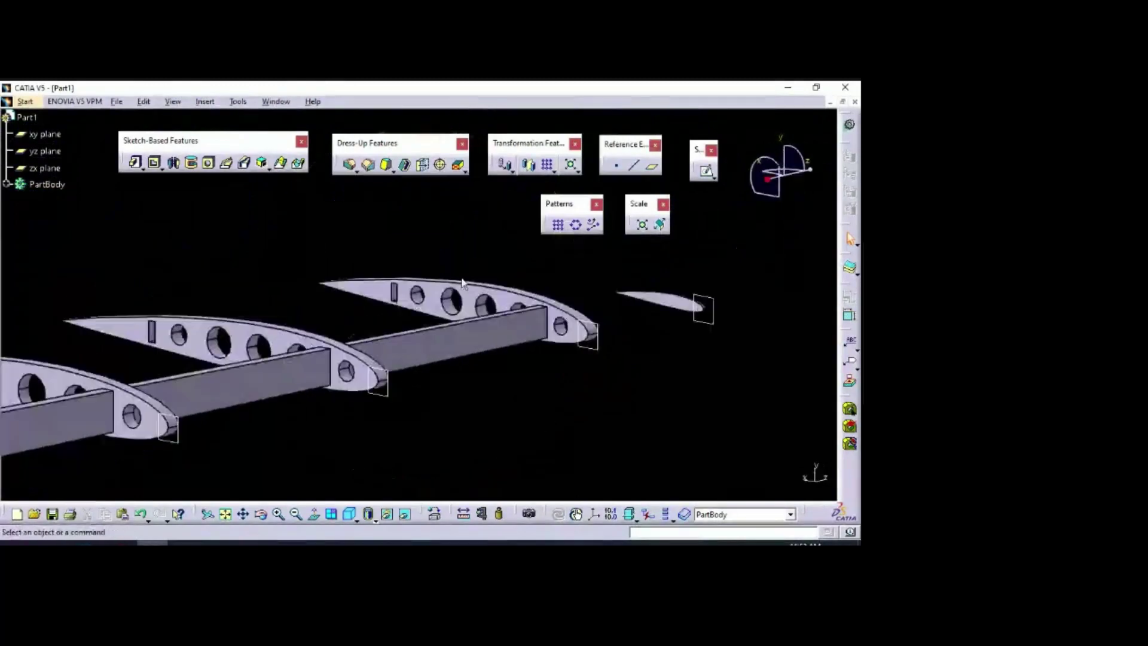
pyautogui.moveTo(291, 397); pyautogui.dragTo(416, 197, button='middle')
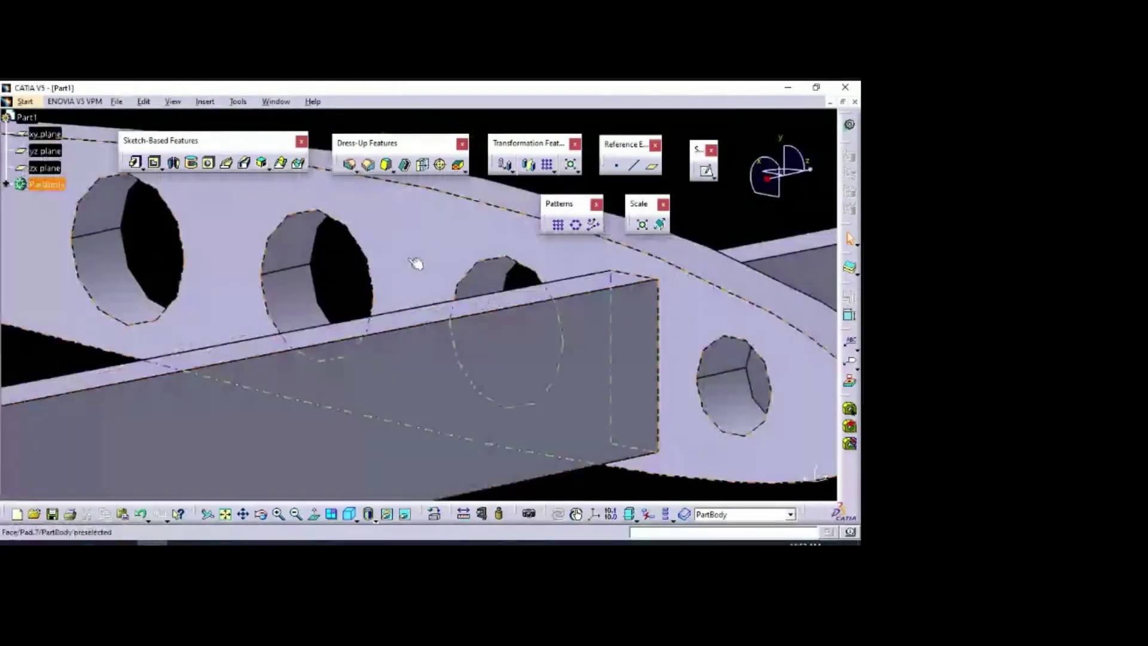
pyautogui.moveTo(440, 332); pyautogui.dragTo(312, 215, button='middle')
pyautogui.moveTo(480, 337); pyautogui.dragTo(529, 416, button='middle')
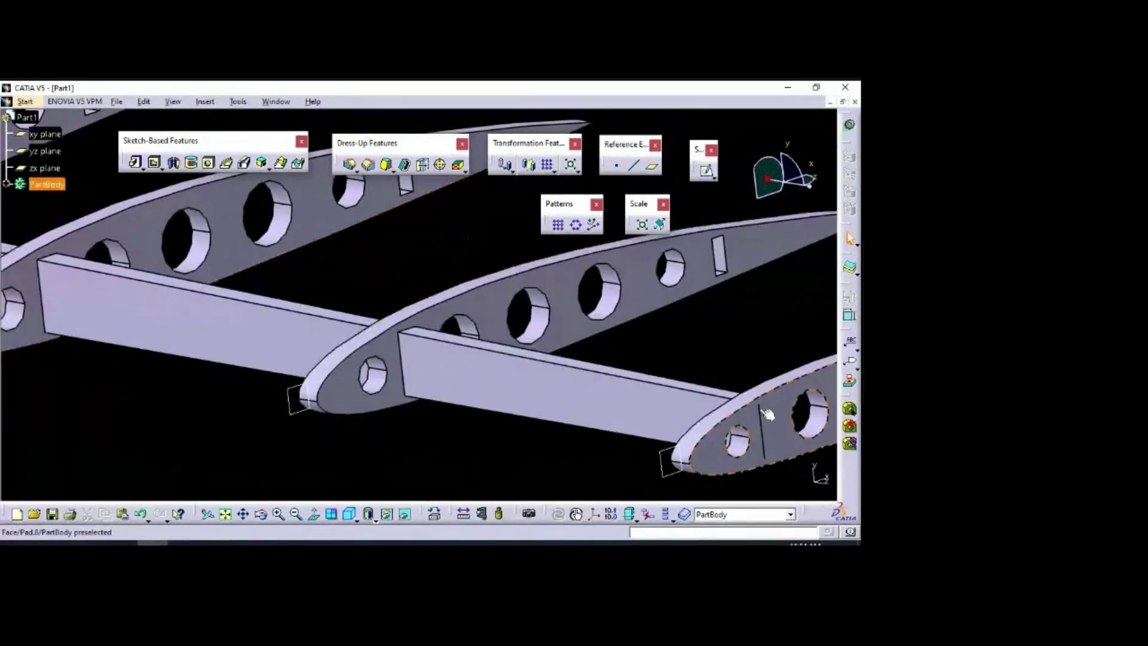
pyautogui.moveTo(263, 260); pyautogui.dragTo(583, 311, button='middle')
pyautogui.moveTo(287, 270); pyautogui.dragTo(610, 336, button='middle')
pyautogui.keyDown('ctrl'); pyautogui.moveTo(340, 370); pyautogui.dragTo(467, 300, button='middle'); pyautogui.keyUp('ctrl')
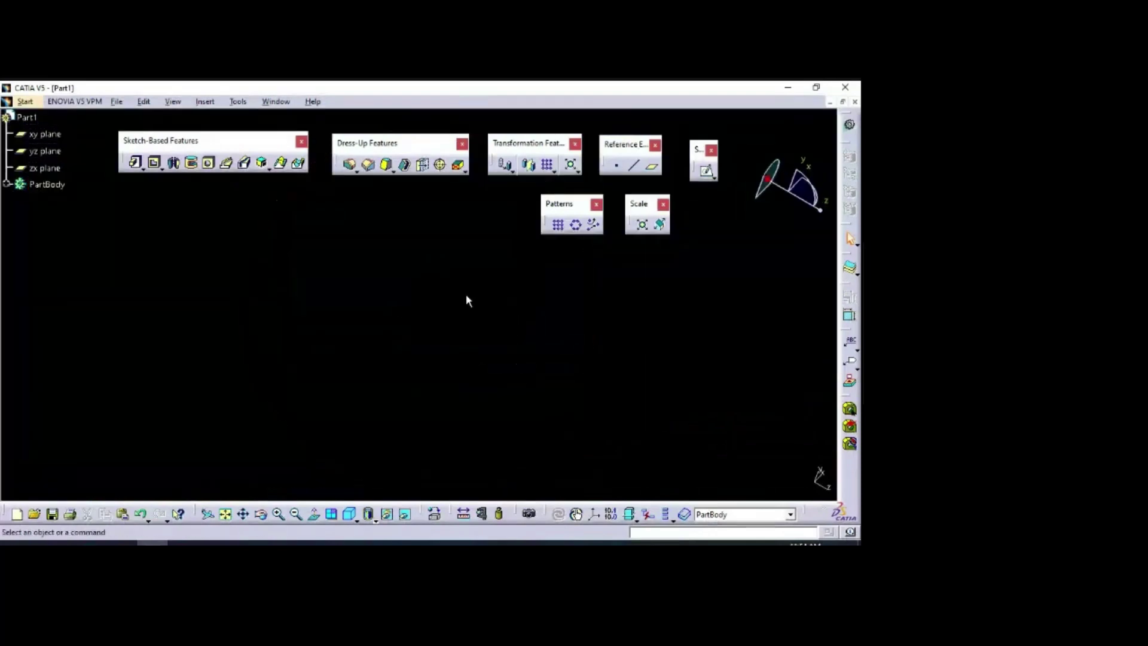
pyautogui.click(225, 514)
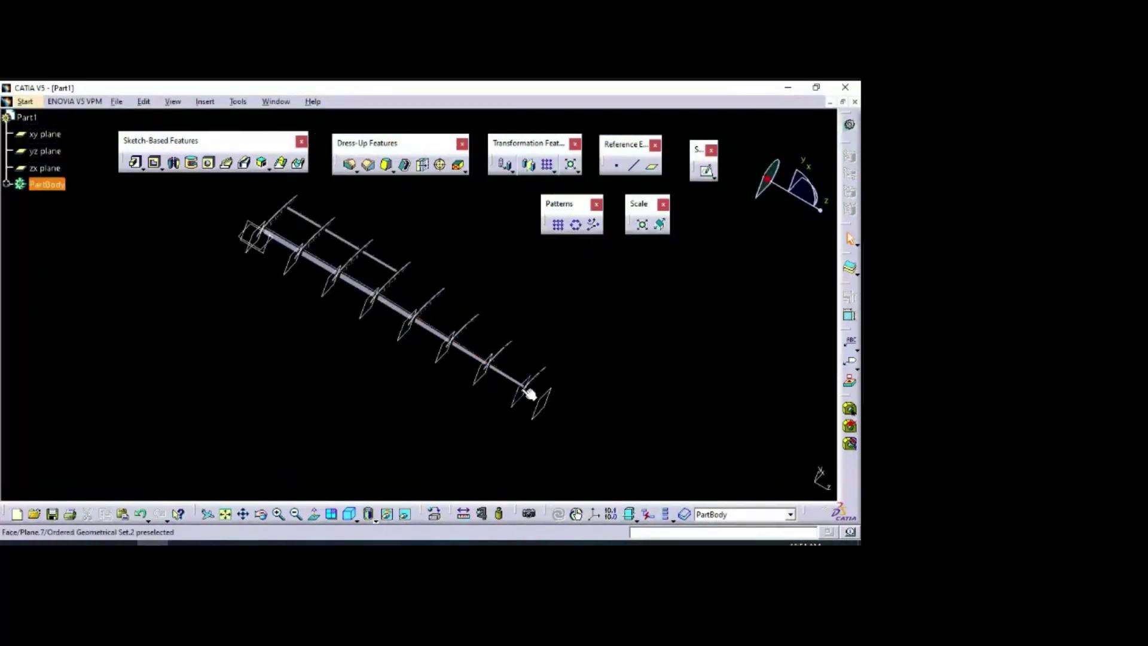
pyautogui.moveTo(397, 436)
pyautogui.keyDown('ctrl'); pyautogui.mouseDown(button='middle')
pyautogui.moveTo(359, 372)
pyautogui.moveTo(382, 307)
pyautogui.moveTo(374, 328)
pyautogui.moveTo(395, 311)
pyautogui.moveTo(431, 309)
pyautogui.mouseUp(button='middle'); pyautogui.keyUp('ctrl')
pyautogui.click(409, 305)
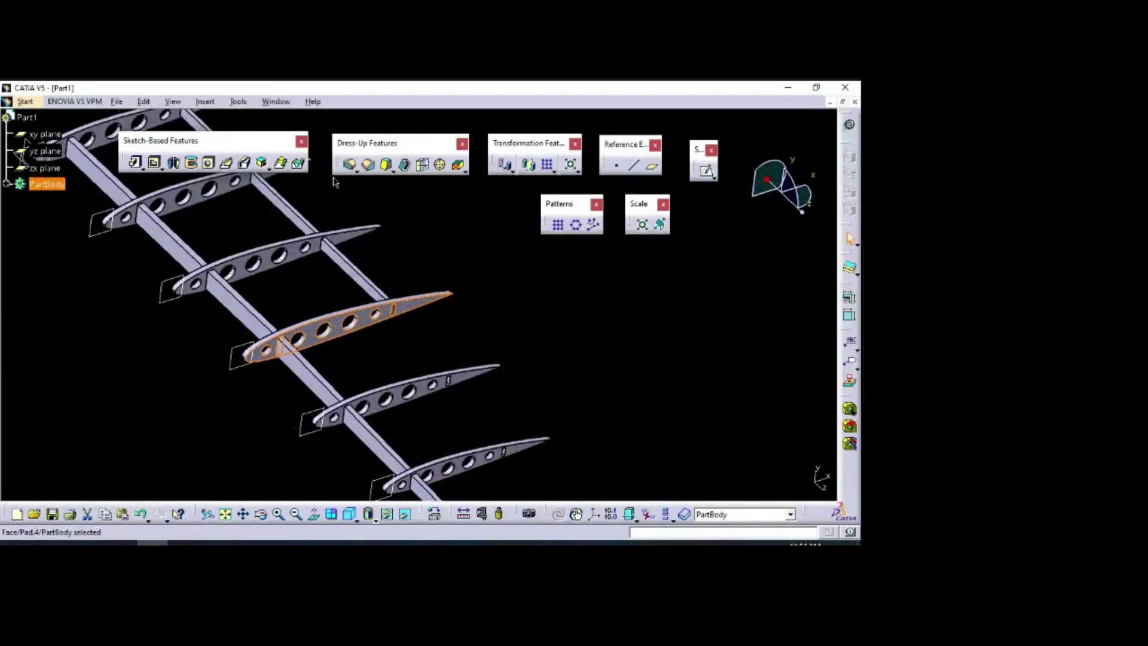
pyautogui.click(706, 171)
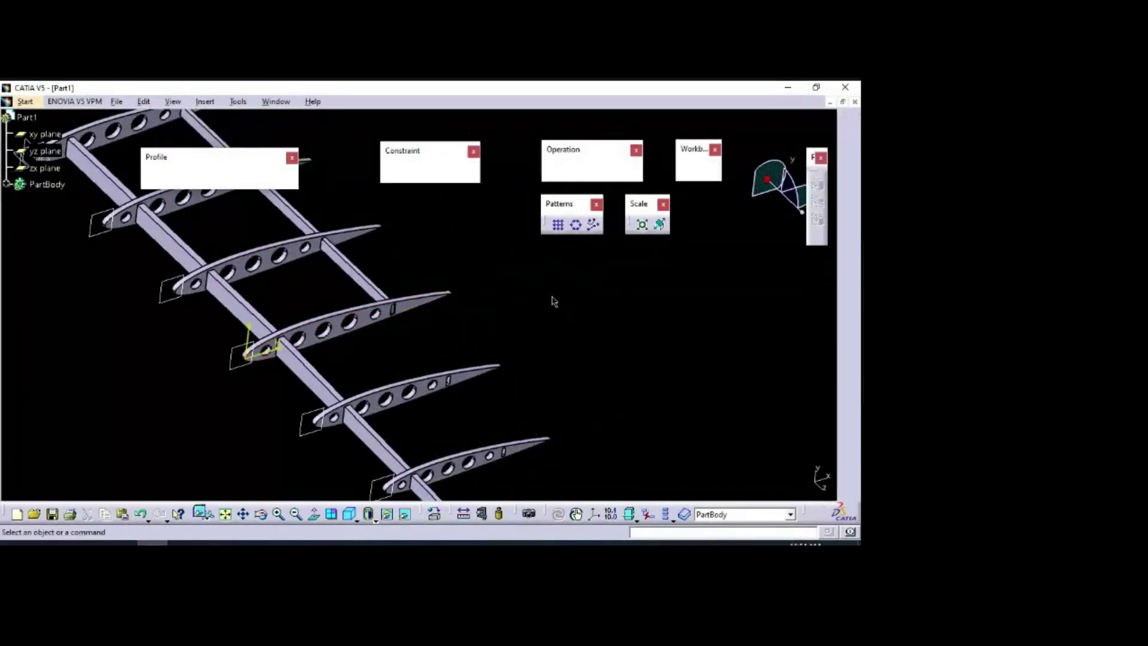
pyautogui.moveTo(326, 346)
pyautogui.mouseDown(button='middle')
pyautogui.moveTo(525, 359)
pyautogui.moveTo(592, 310)
pyautogui.moveTo(530, 391)
pyautogui.moveTo(571, 411)
pyautogui.moveTo(551, 346)
pyautogui.moveTo(581, 353)
pyautogui.moveTo(576, 303)
pyautogui.mouseUp(button='middle')
pyautogui.click(634, 173)
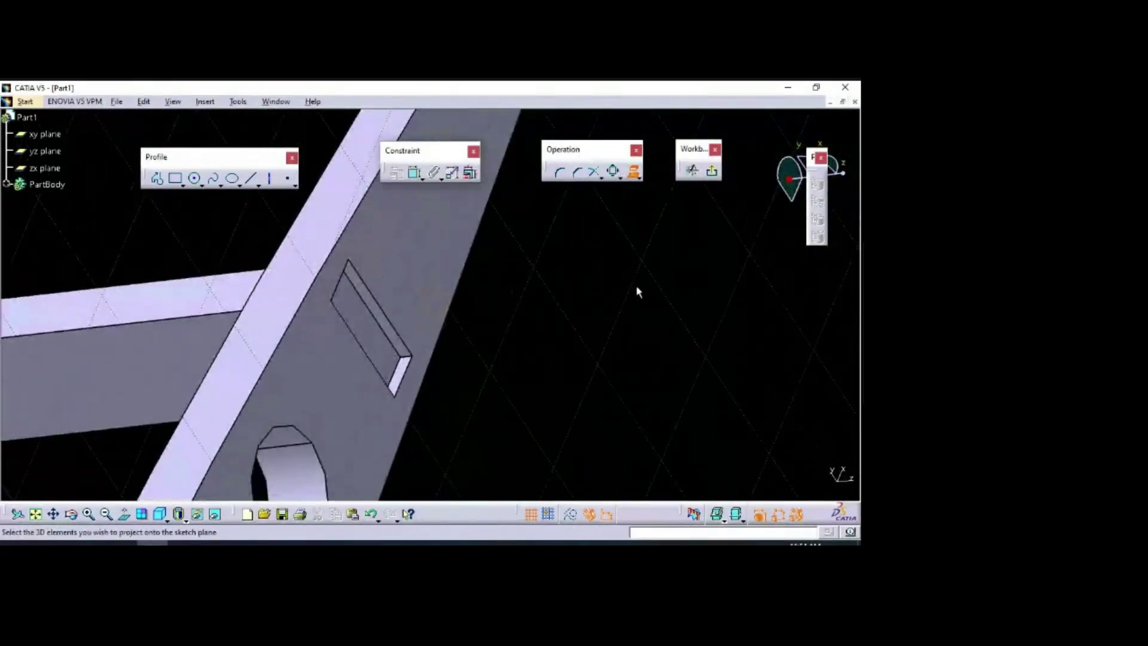
pyautogui.click(384, 352)
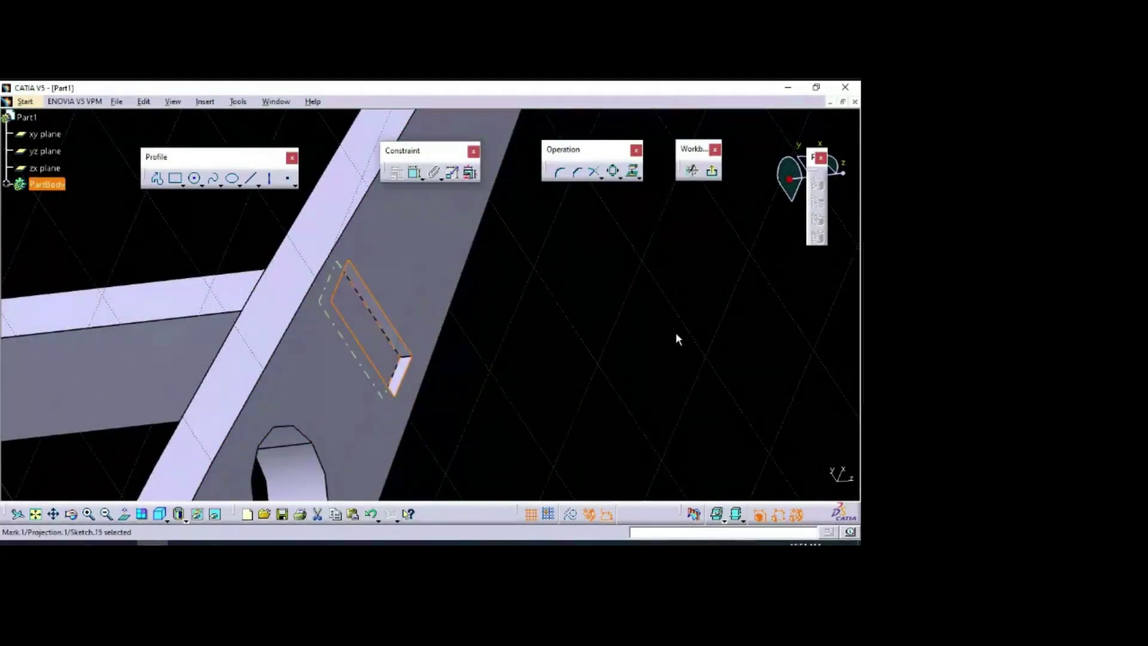
pyautogui.moveTo(671, 338); pyautogui.dragTo(601, 340, button='middle')
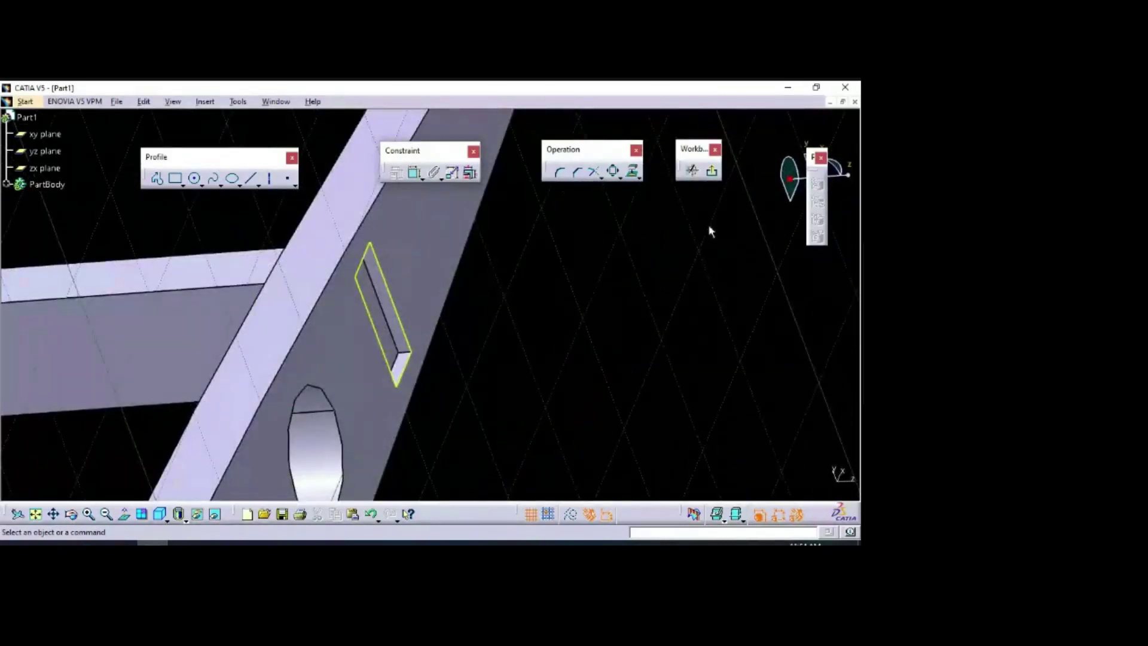
pyautogui.click(399, 319)
pyautogui.press('Delete')
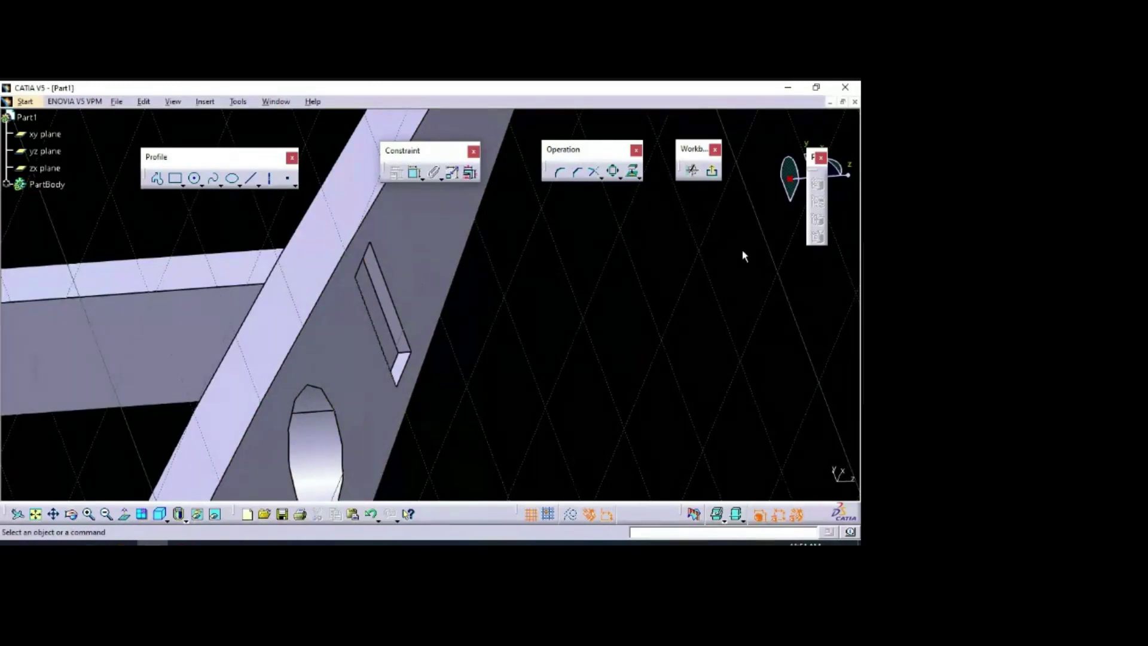
pyautogui.click(713, 173)
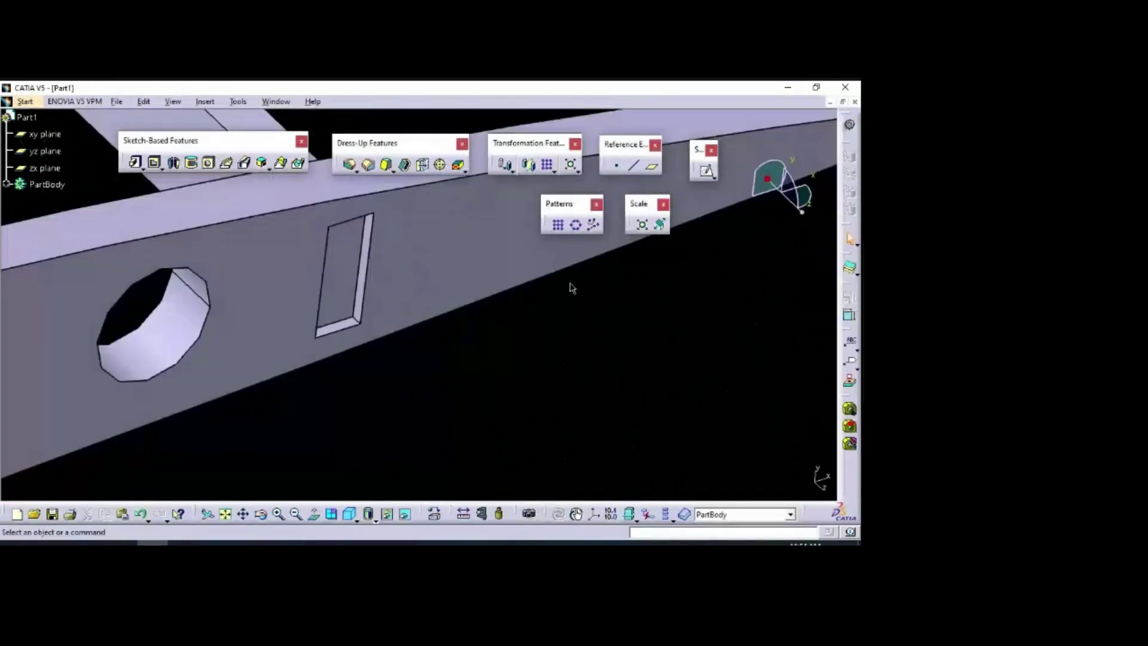
# Step: Create a sketch on the rear spar's end face at the start of the tapered section, containing the face's projected rectangular outline
pyautogui.click(641, 245)
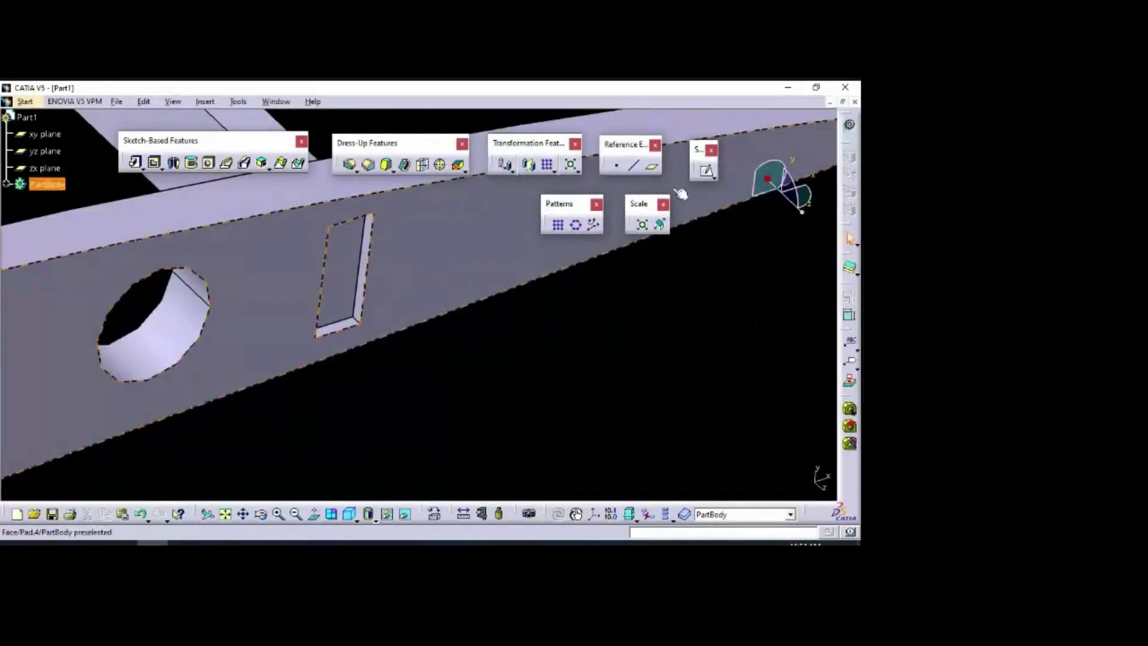
pyautogui.click(708, 174)
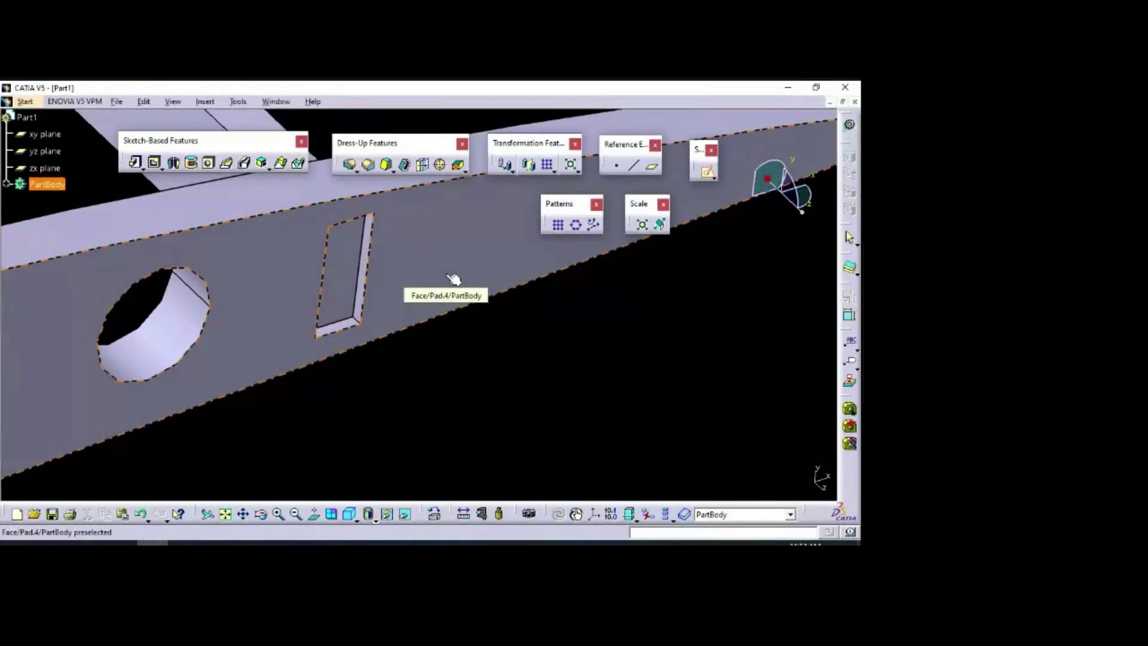
pyautogui.click(353, 274)
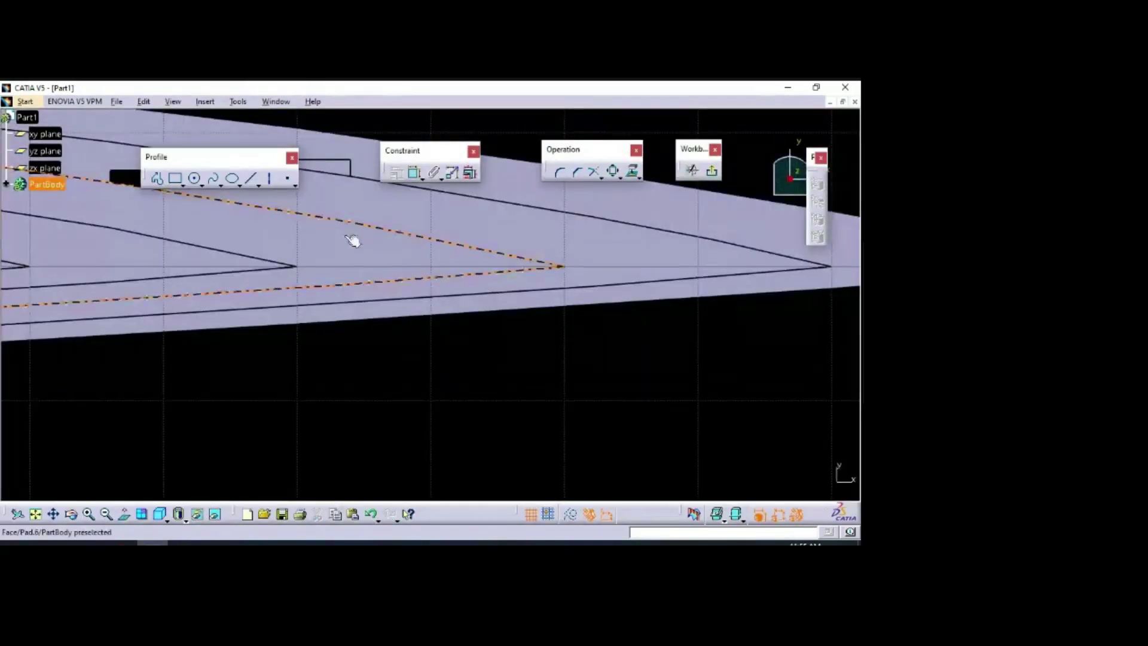
pyautogui.click(393, 348)
pyautogui.moveTo(393, 363); pyautogui.dragTo(483, 263, button='middle')
pyautogui.middleClick(438, 254)
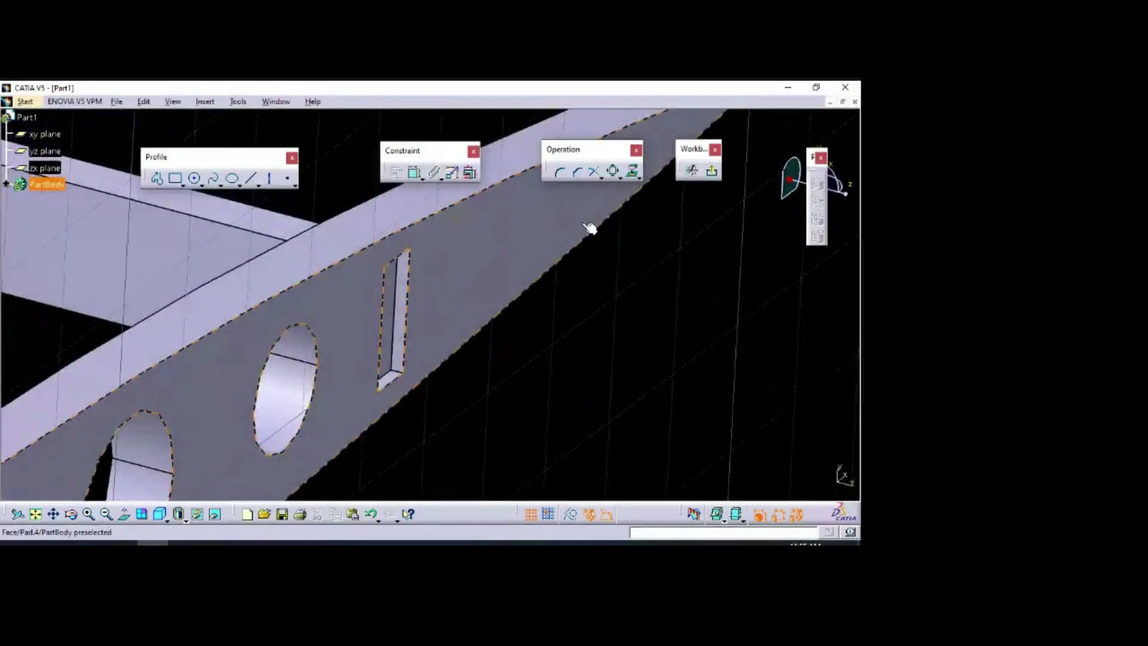
pyautogui.click(634, 173)
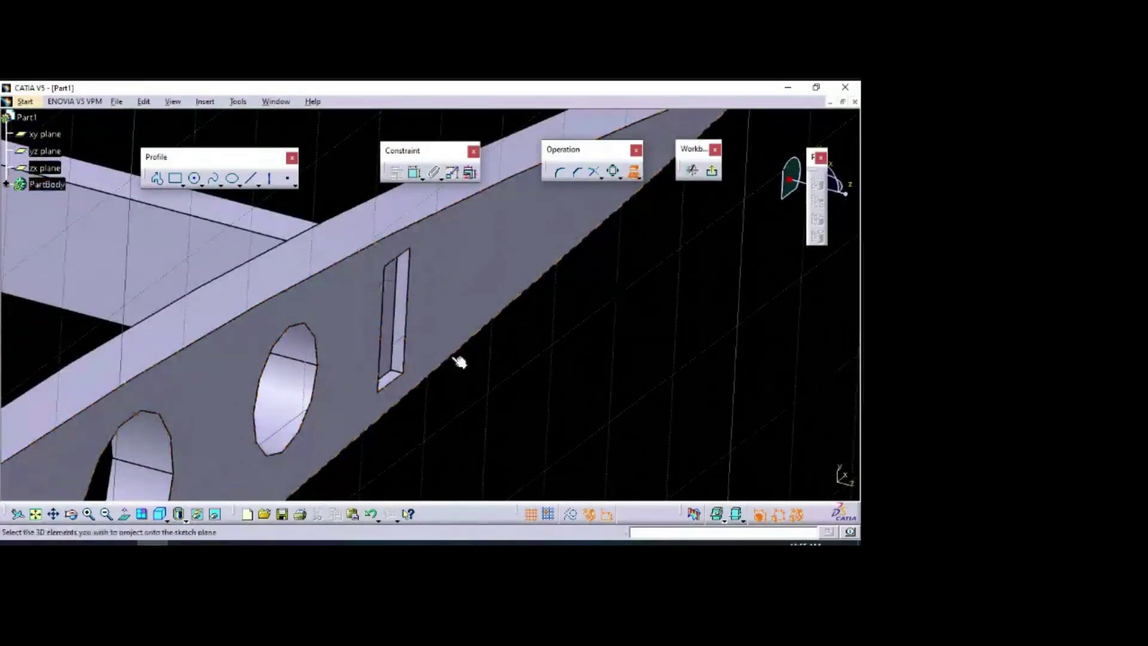
pyautogui.click(394, 314)
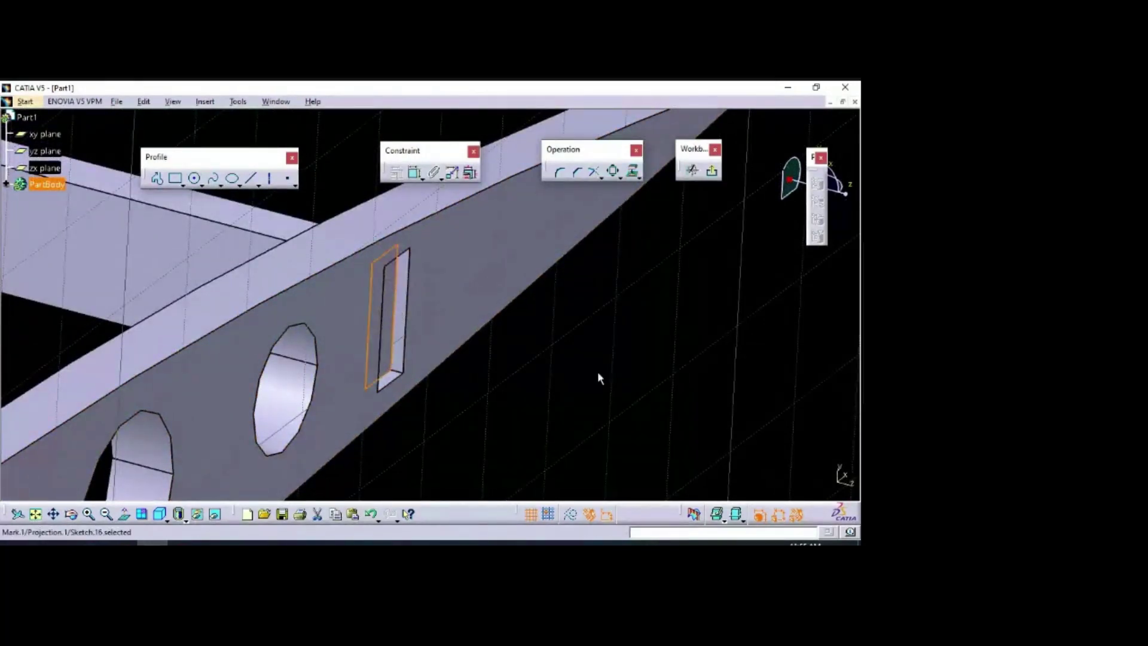
pyautogui.click(712, 171)
# Step: Create a sketch on the outermost rib's face and project the four edges of its rear spar slot into it
pyautogui.moveTo(572, 310); pyautogui.dragTo(632, 436, button='middle')
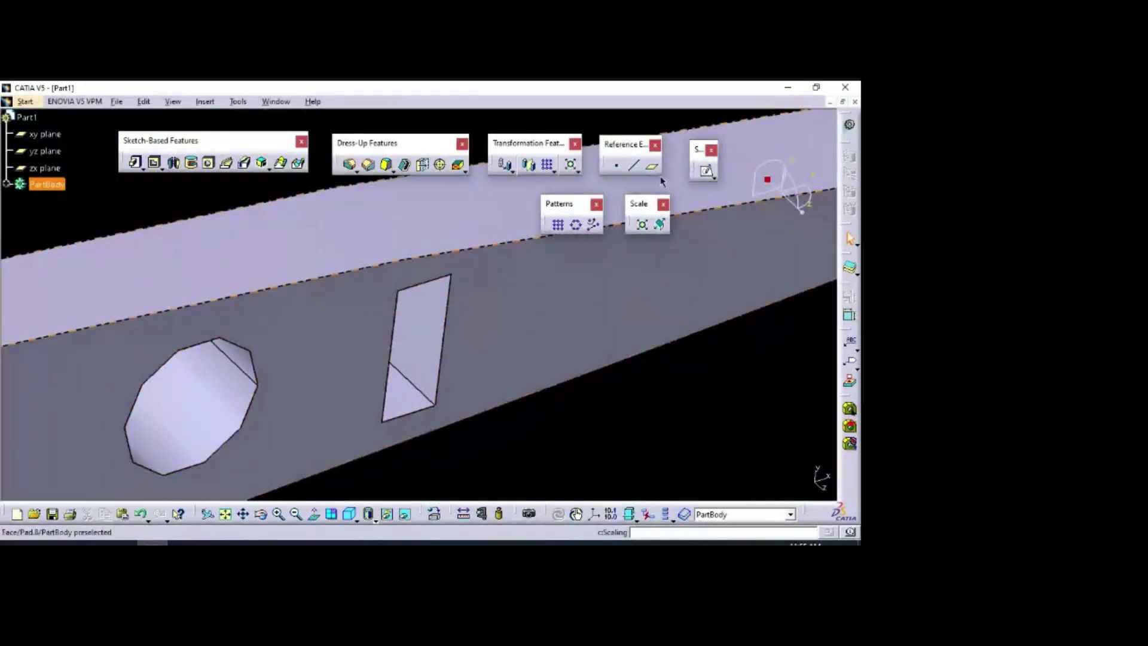
pyautogui.click(708, 171)
pyautogui.click(555, 329)
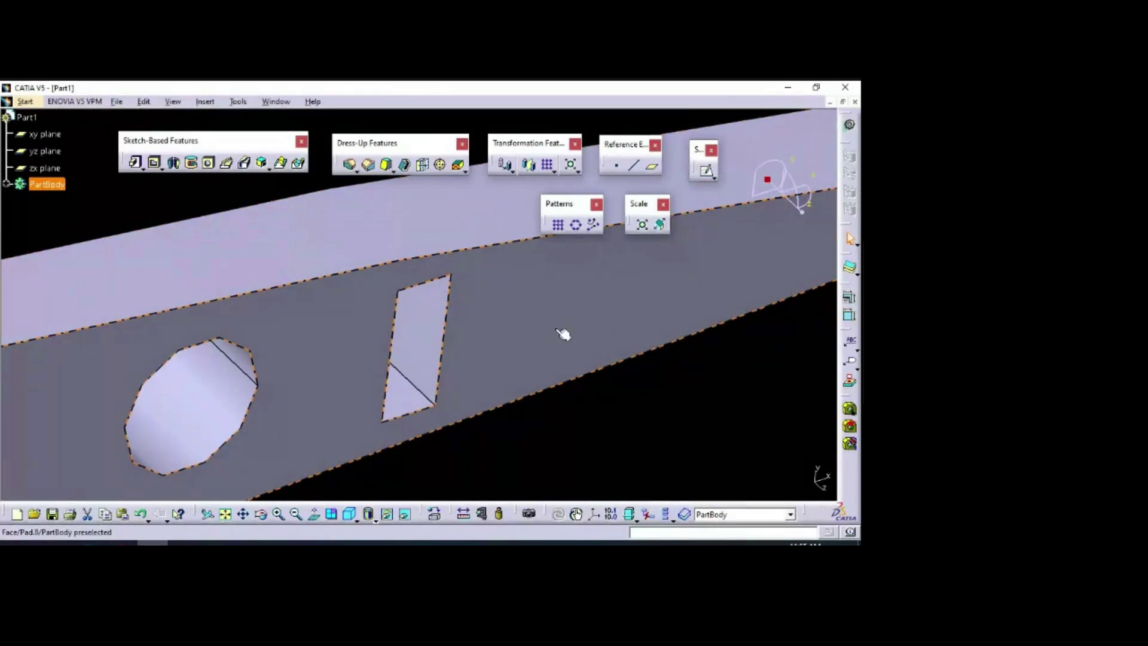
pyautogui.click(707, 172)
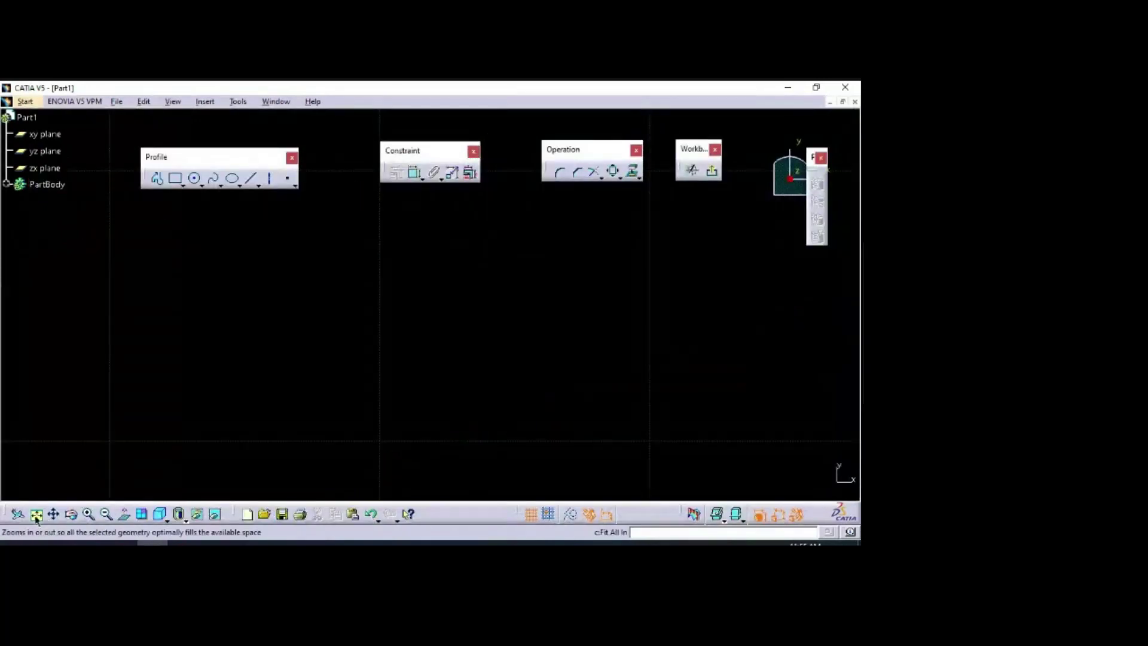
pyautogui.moveTo(358, 388)
pyautogui.mouseDown(button='middle')
pyautogui.moveTo(487, 308)
pyautogui.moveTo(521, 392)
pyautogui.moveTo(550, 396)
pyautogui.moveTo(514, 274)
pyautogui.moveTo(454, 386)
pyautogui.moveTo(487, 317)
pyautogui.moveTo(551, 393)
pyautogui.moveTo(629, 199)
pyautogui.mouseUp(button='middle')
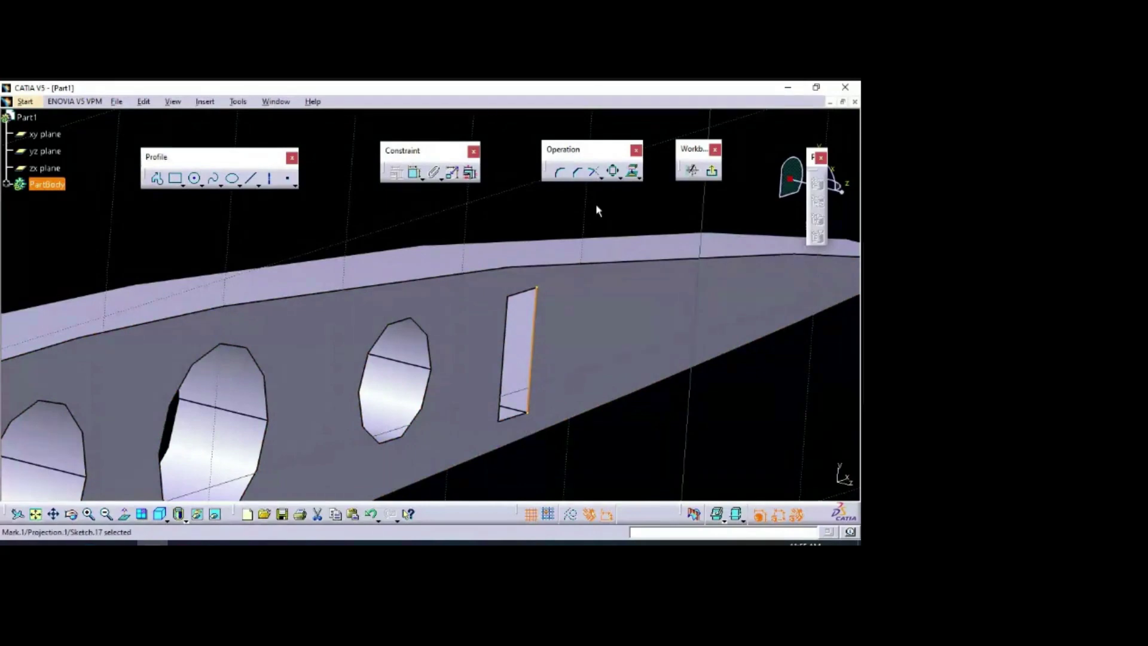
pyautogui.click(632, 172)
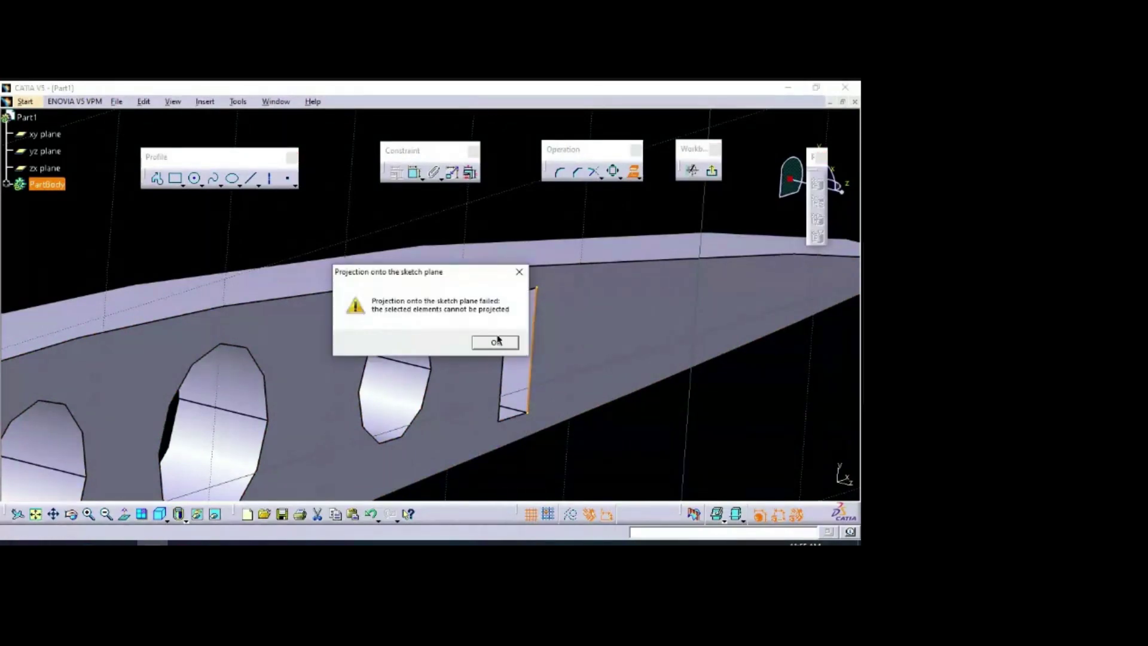
pyautogui.click(496, 341)
pyautogui.click(632, 172)
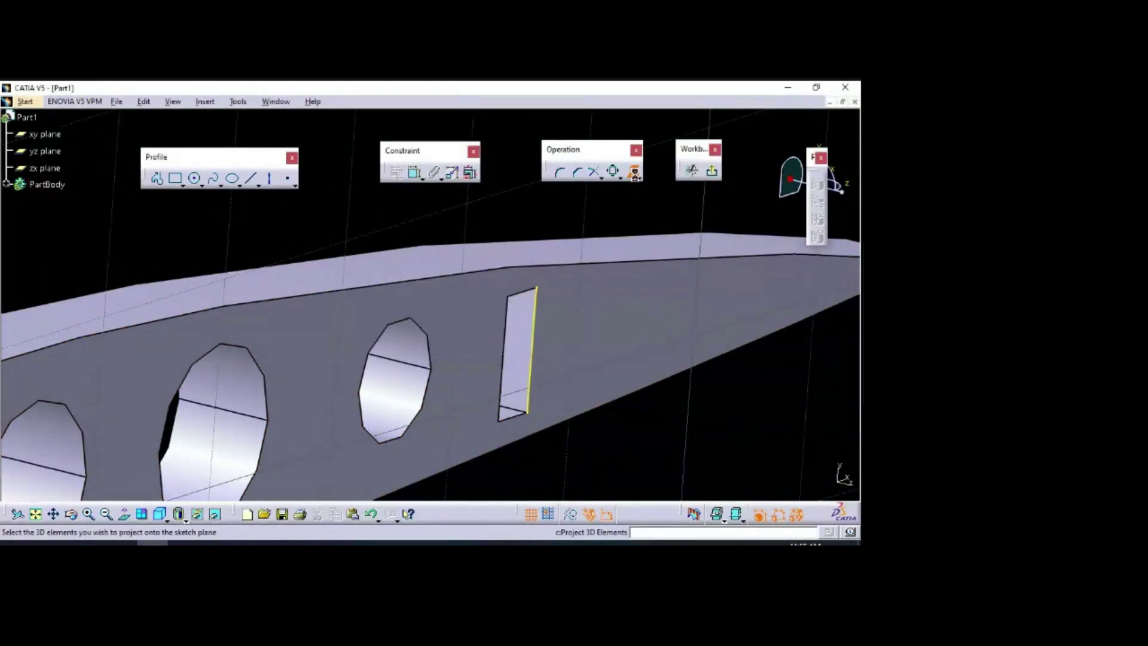
pyautogui.click(521, 420)
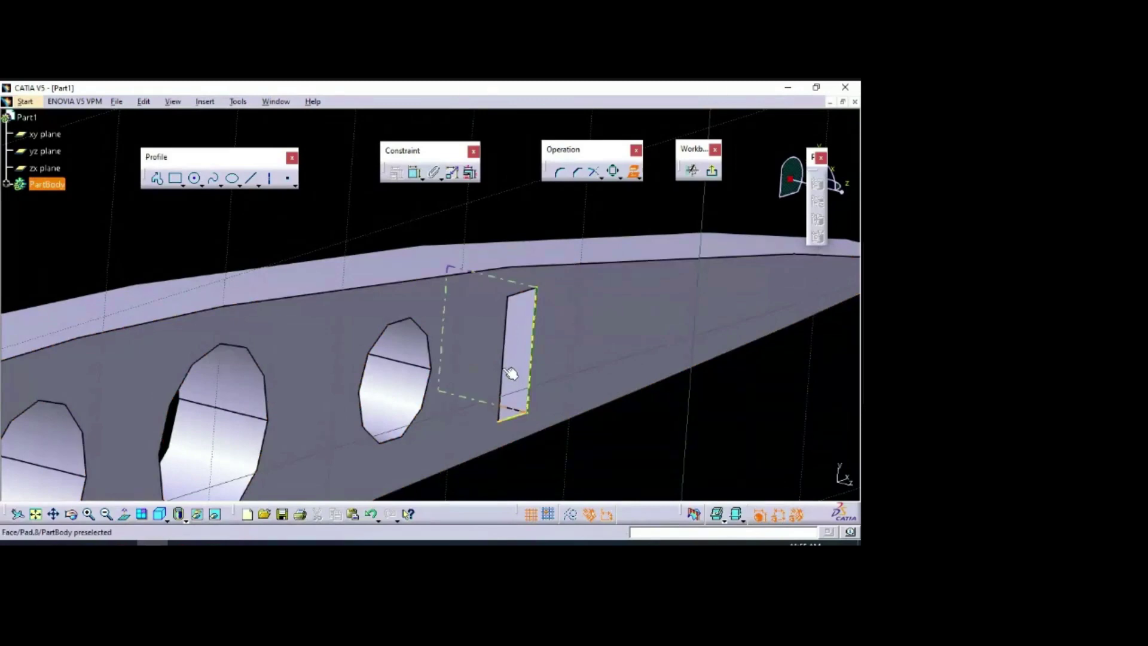
pyautogui.click(504, 370)
pyautogui.click(522, 291)
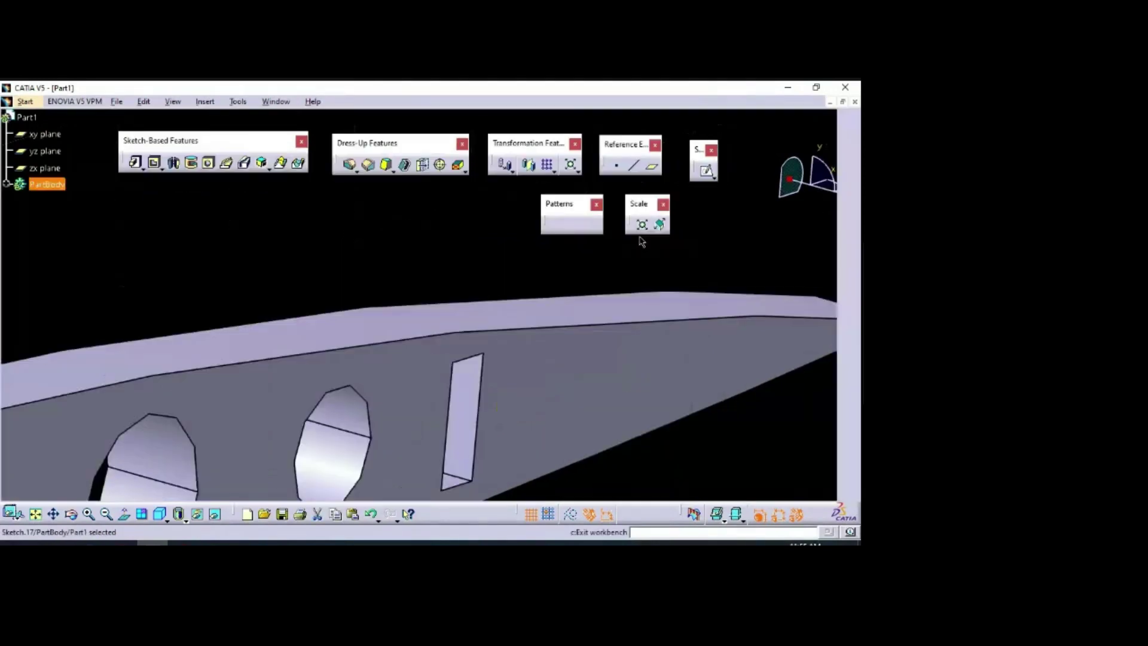
pyautogui.moveTo(412, 263); pyautogui.dragTo(471, 459, button='middle')
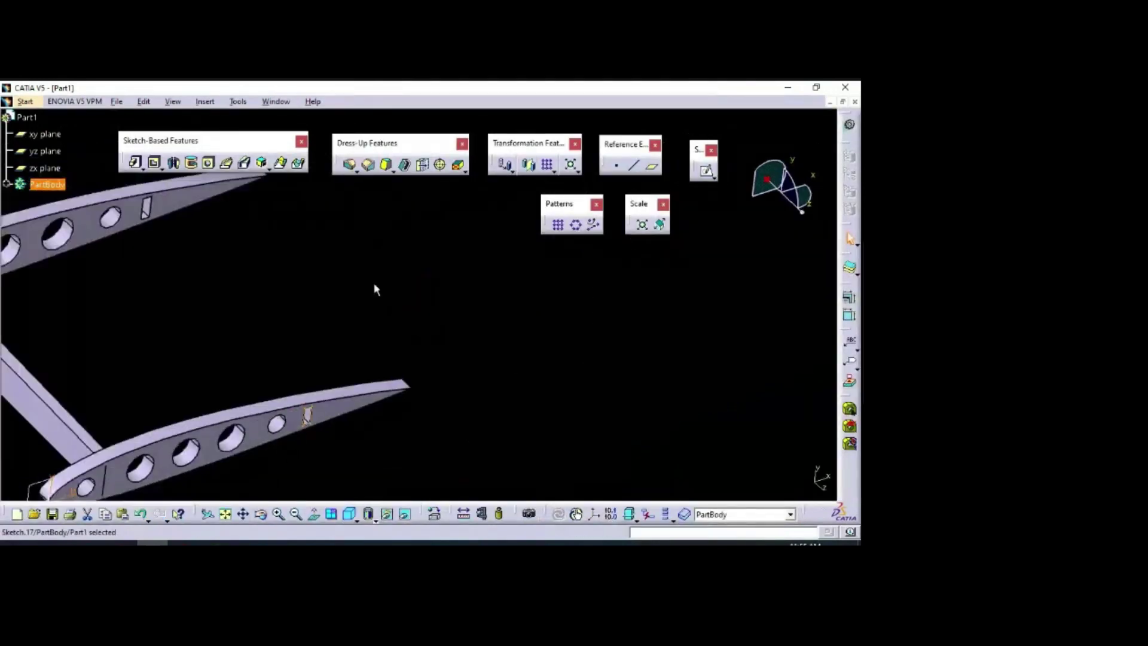
pyautogui.moveTo(363, 258); pyautogui.dragTo(492, 329, button='middle')
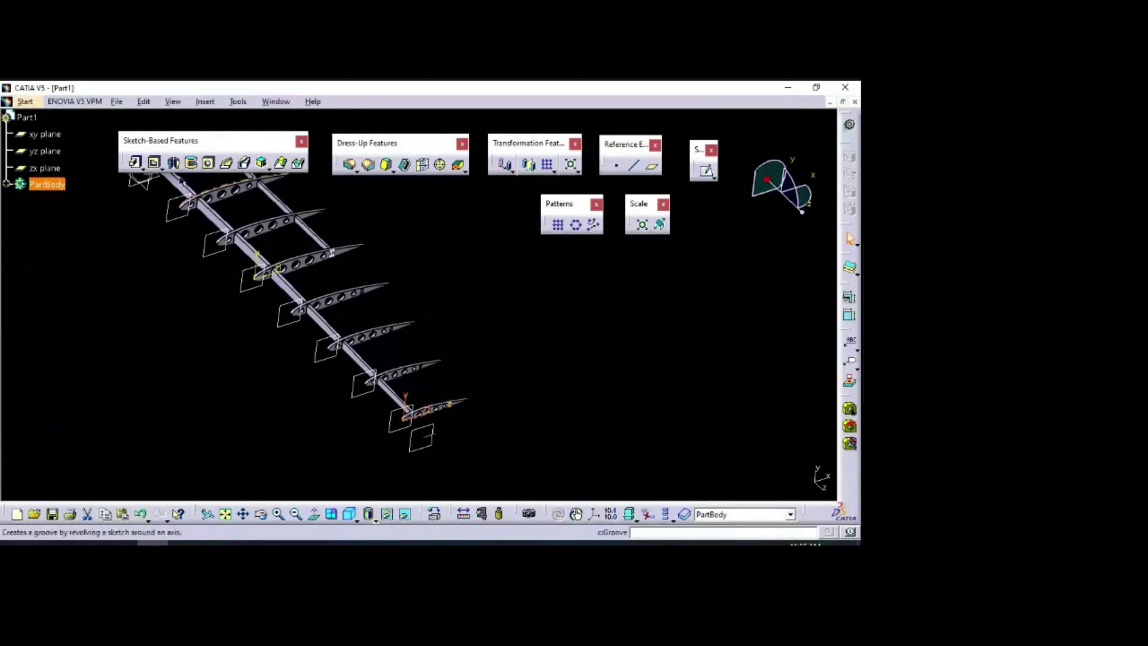
pyautogui.click(281, 163)
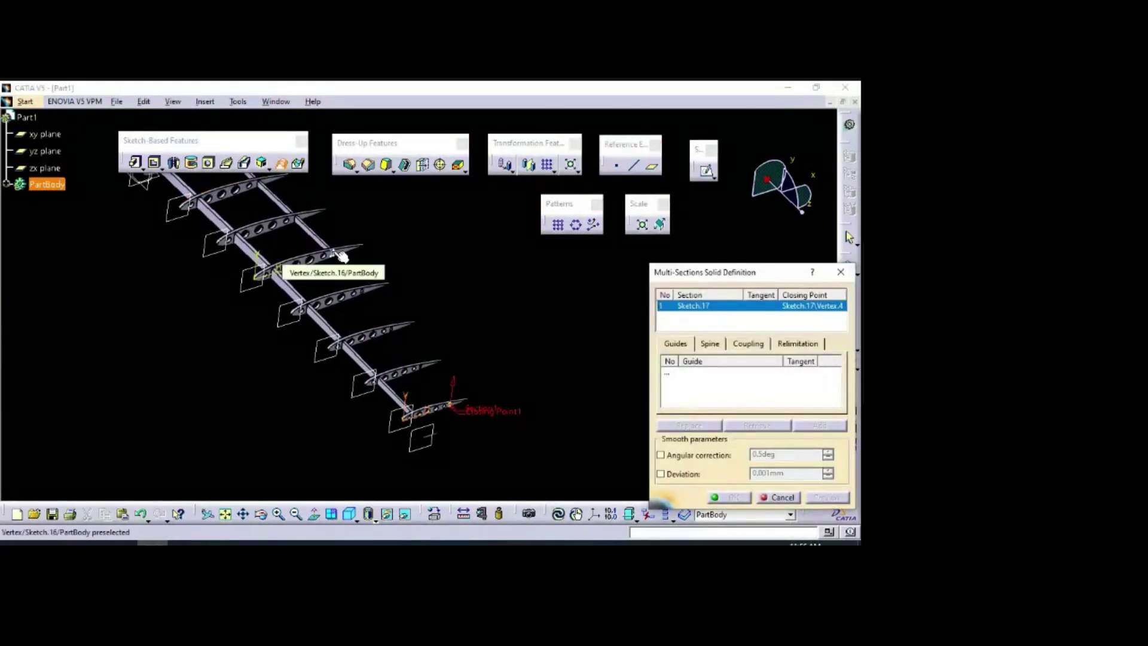
pyautogui.click(338, 256)
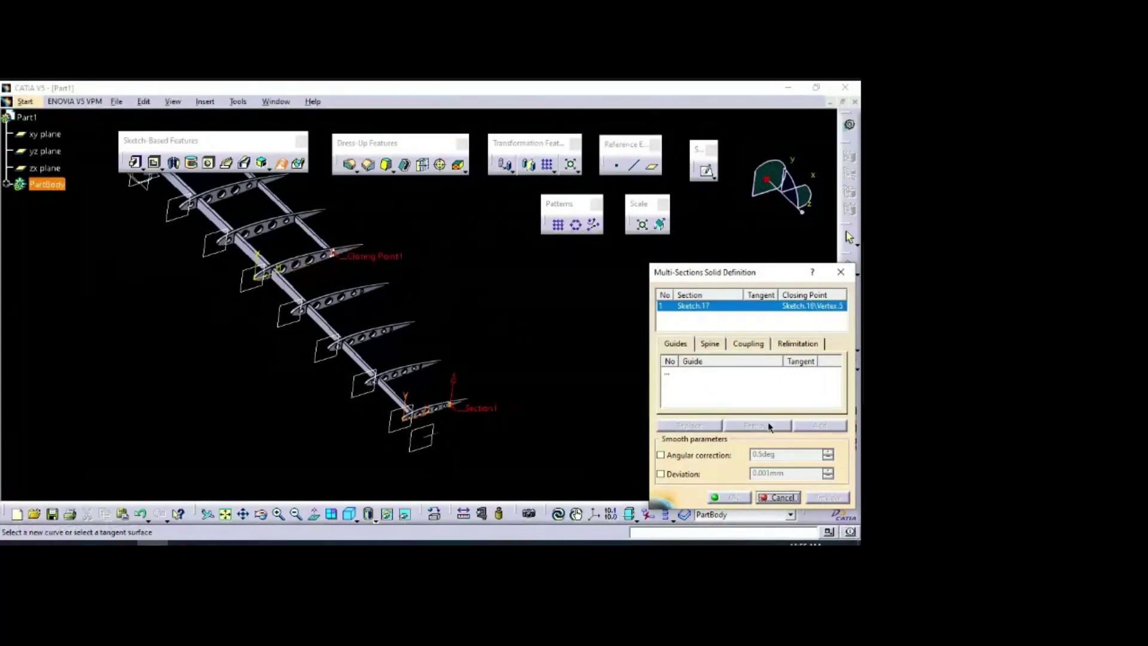
pyautogui.click(449, 274)
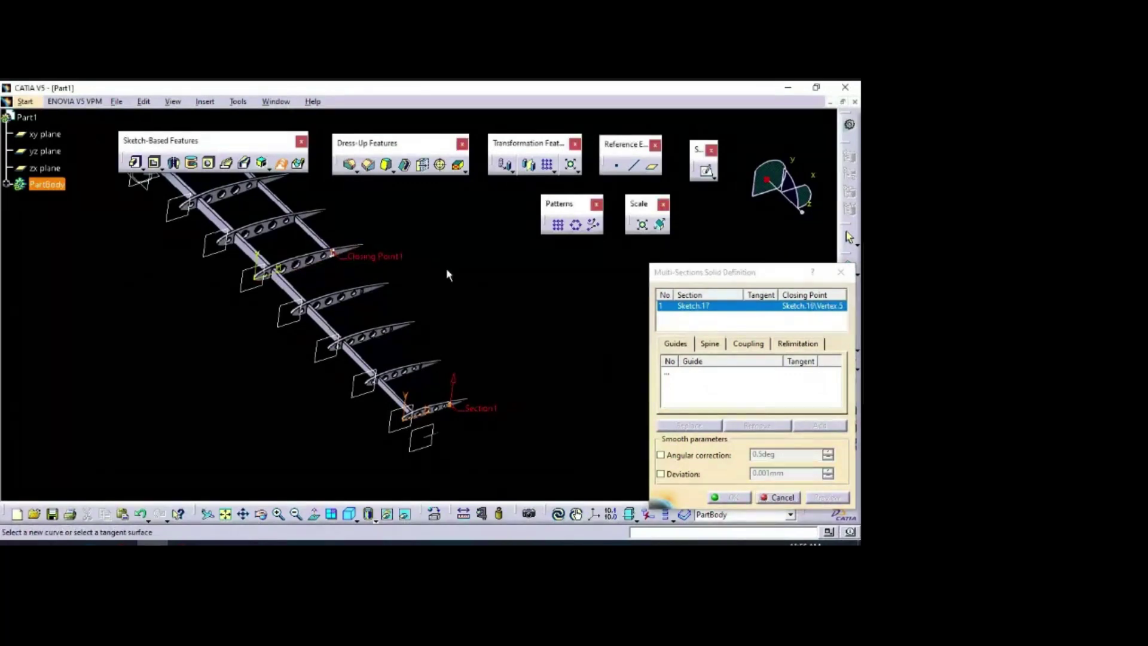
pyautogui.click(782, 497)
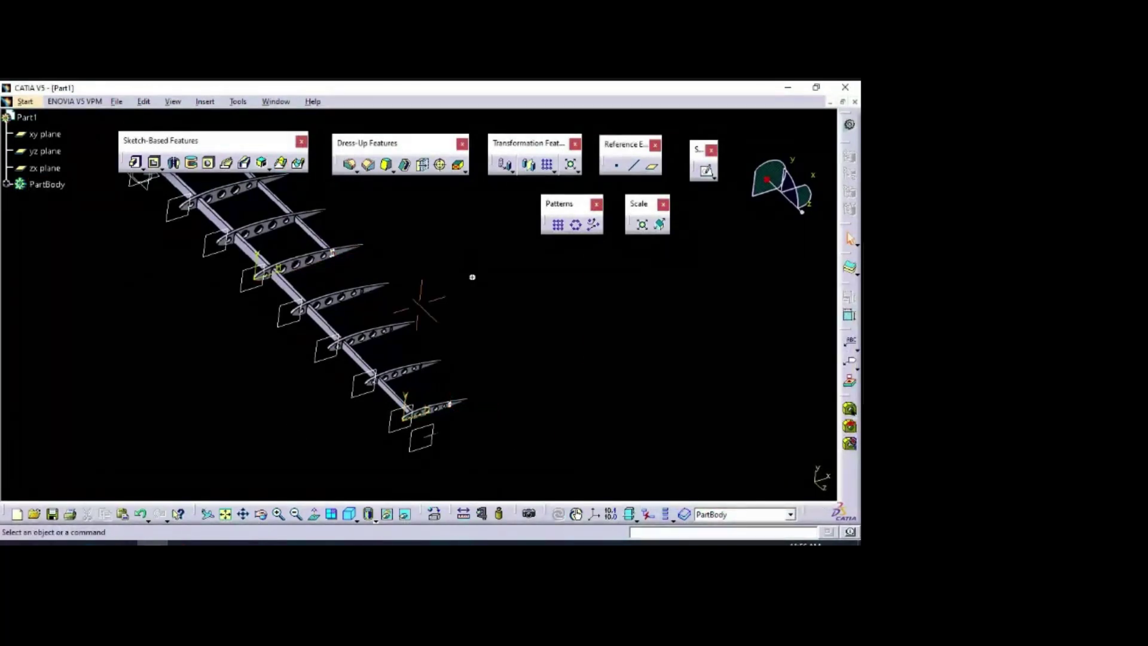
# Step: Set up a multi-sections solid from the rear spar's end profile to the outermost rib's slot profile and preview it
pyautogui.moveTo(472, 277); pyautogui.dragTo(410, 212, button='middle')
pyautogui.moveTo(365, 180); pyautogui.dragTo(494, 300, button='middle')
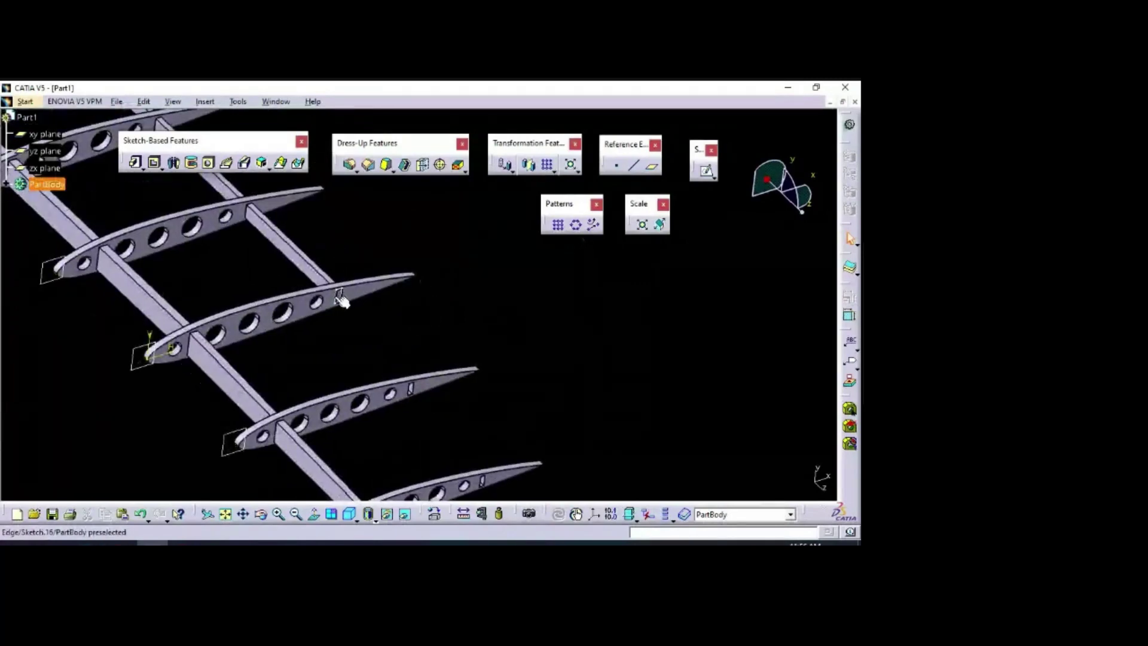
pyautogui.click(546, 332)
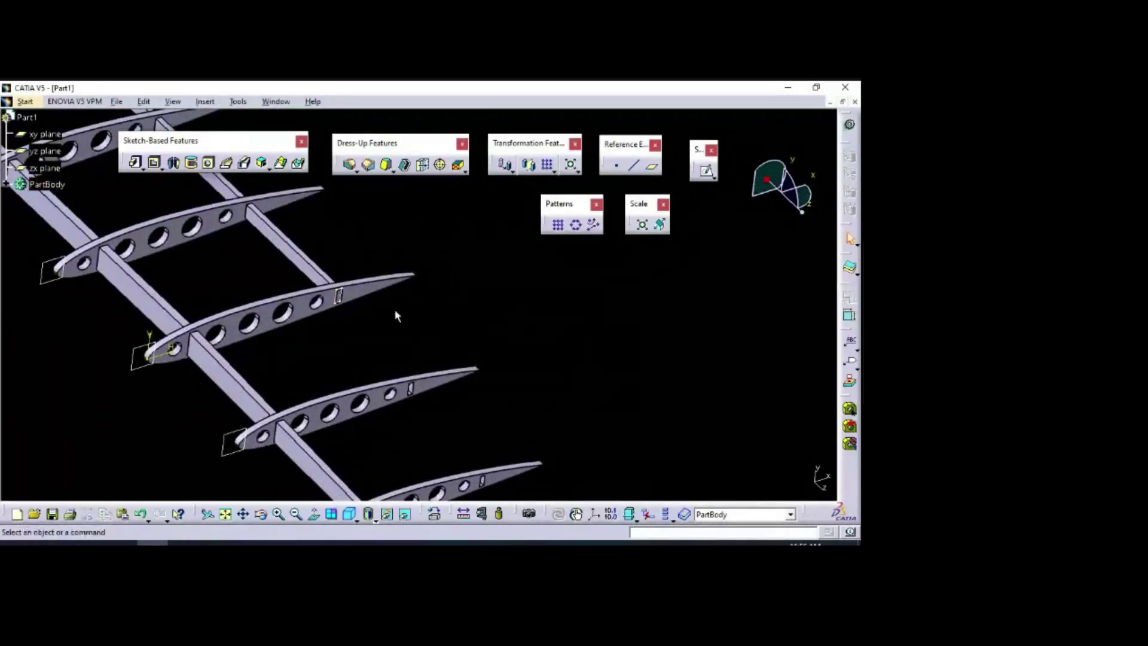
pyautogui.click(281, 162)
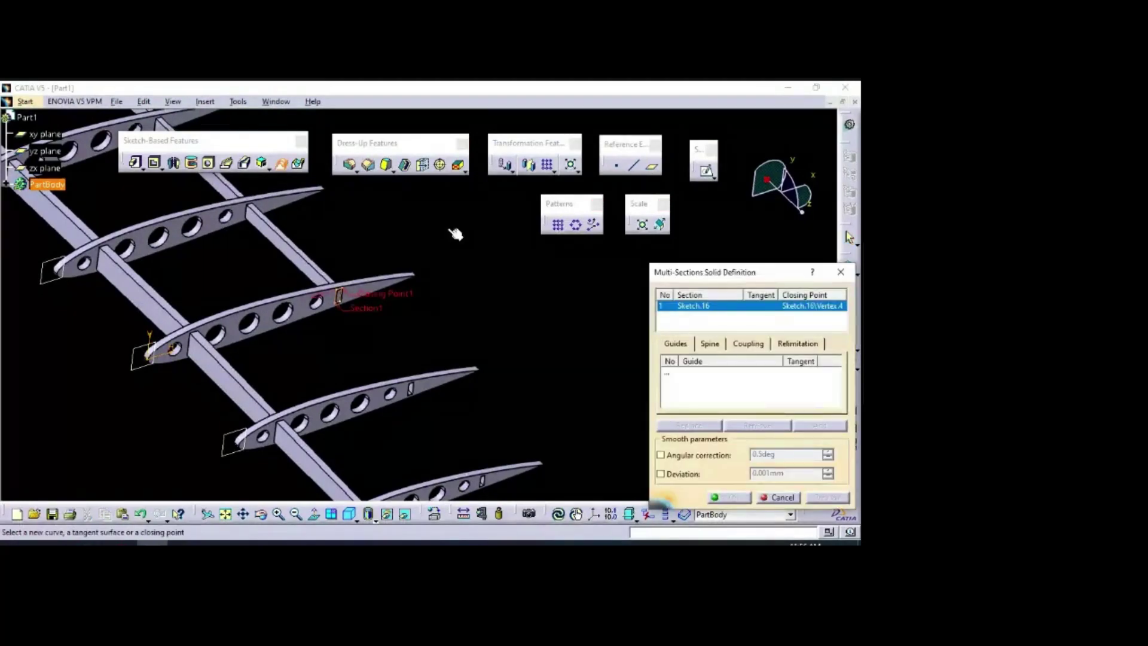
pyautogui.moveTo(456, 234)
pyautogui.mouseDown(button='middle')
pyautogui.moveTo(497, 394)
pyautogui.moveTo(474, 297)
pyautogui.moveTo(515, 331)
pyautogui.moveTo(512, 451)
pyautogui.moveTo(469, 333)
pyautogui.moveTo(384, 286)
pyautogui.moveTo(494, 453)
pyautogui.mouseUp(button='middle')
pyautogui.click(463, 383)
pyautogui.moveTo(474, 266); pyautogui.dragTo(524, 384, button='middle')
pyautogui.click(828, 498)
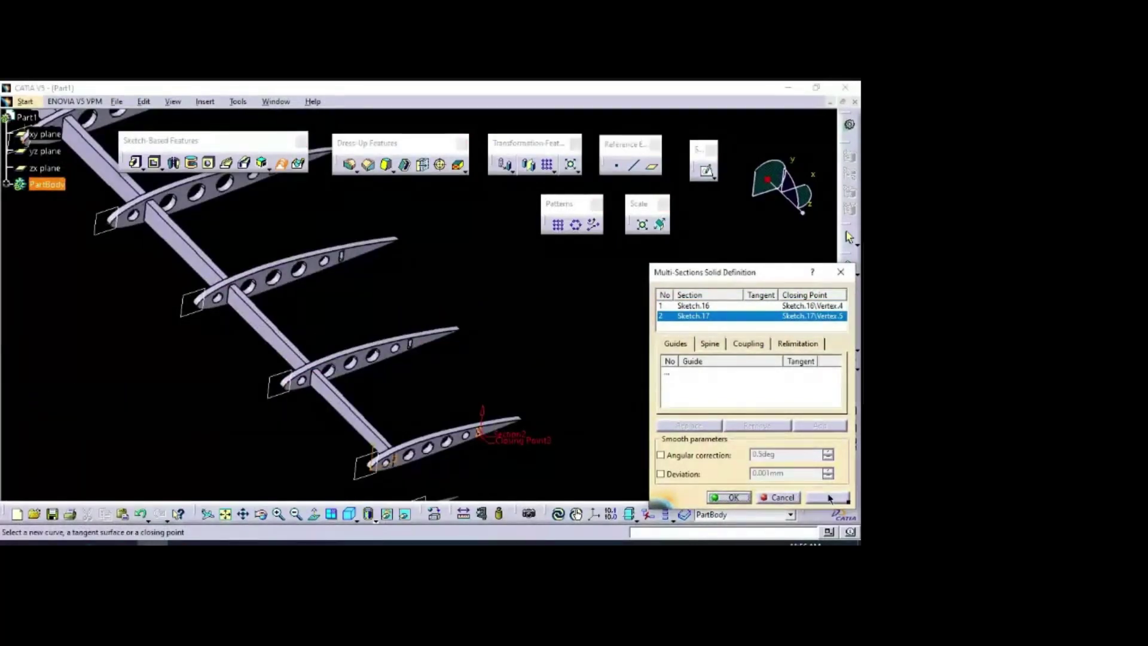
pyautogui.click(829, 498)
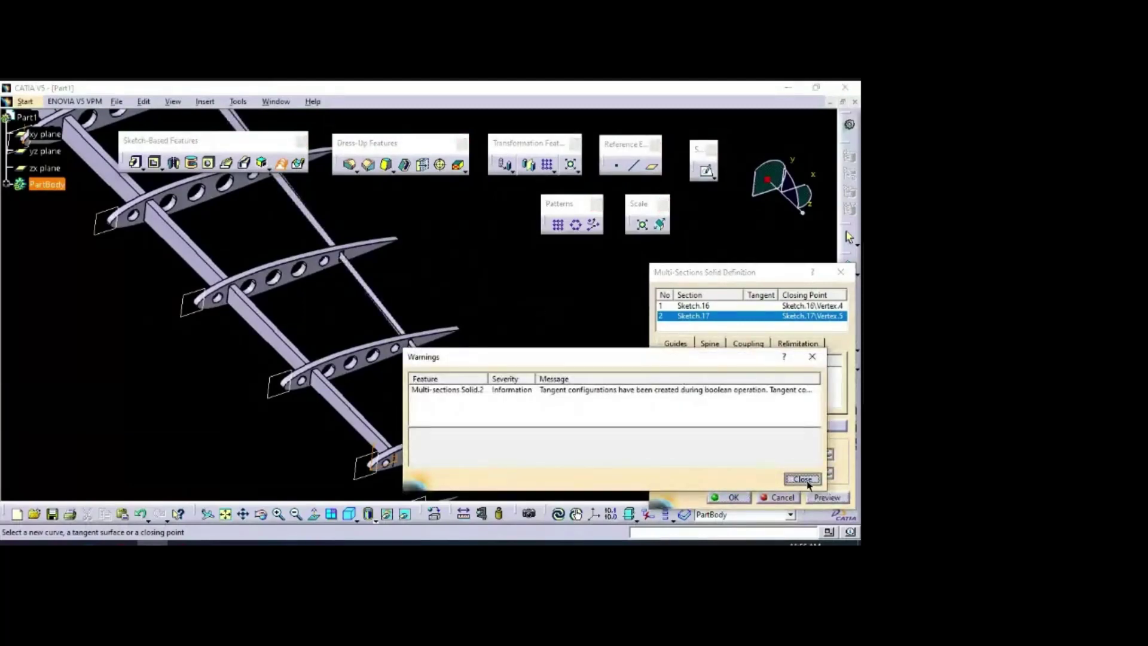
pyautogui.click(802, 478)
# Step: Replace the outboard section's closing point with the slot profile's upper rear corner, matching the first section, and accept the rear spar loft
pyautogui.moveTo(476, 245); pyautogui.dragTo(372, 197, button='middle')
pyautogui.moveTo(512, 392); pyautogui.dragTo(496, 176, button='middle')
pyautogui.moveTo(172, 259)
pyautogui.mouseDown(button='middle')
pyautogui.moveTo(411, 381)
pyautogui.moveTo(622, 400)
pyautogui.moveTo(520, 379)
pyautogui.moveTo(398, 187)
pyautogui.mouseUp(button='middle')
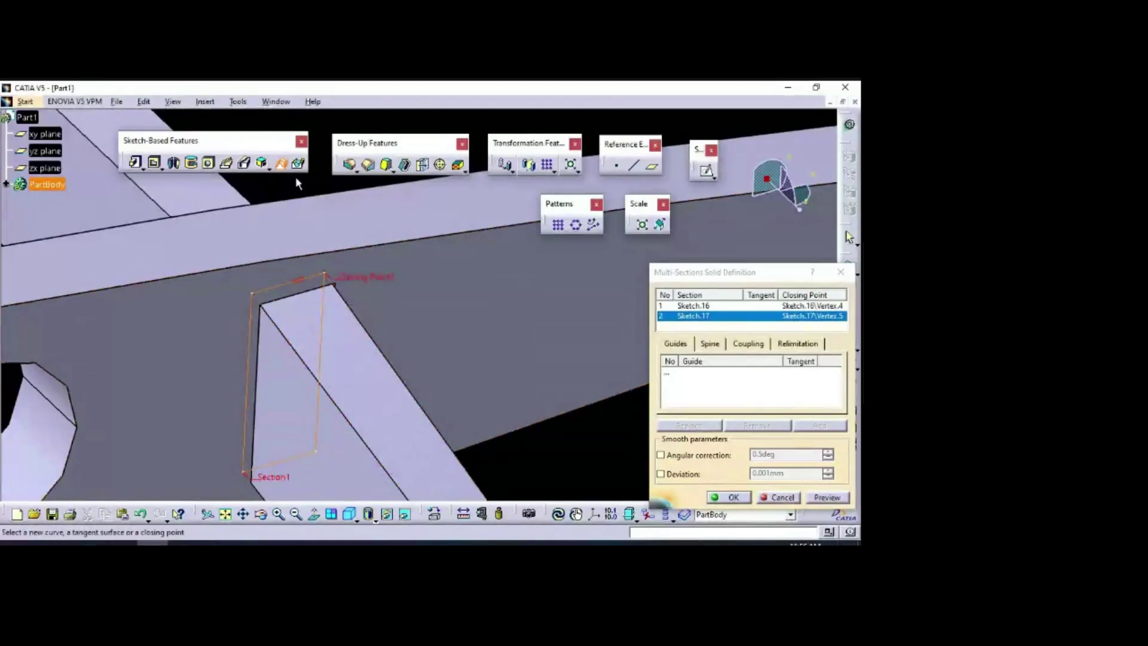
pyautogui.moveTo(334, 209)
pyautogui.mouseDown(button='middle')
pyautogui.moveTo(506, 438)
pyautogui.moveTo(538, 367)
pyautogui.moveTo(465, 343)
pyautogui.moveTo(418, 302)
pyautogui.moveTo(248, 254)
pyautogui.moveTo(332, 289)
pyautogui.moveTo(463, 430)
pyautogui.moveTo(459, 299)
pyautogui.moveTo(600, 403)
pyautogui.moveTo(543, 446)
pyautogui.mouseUp(button='middle')
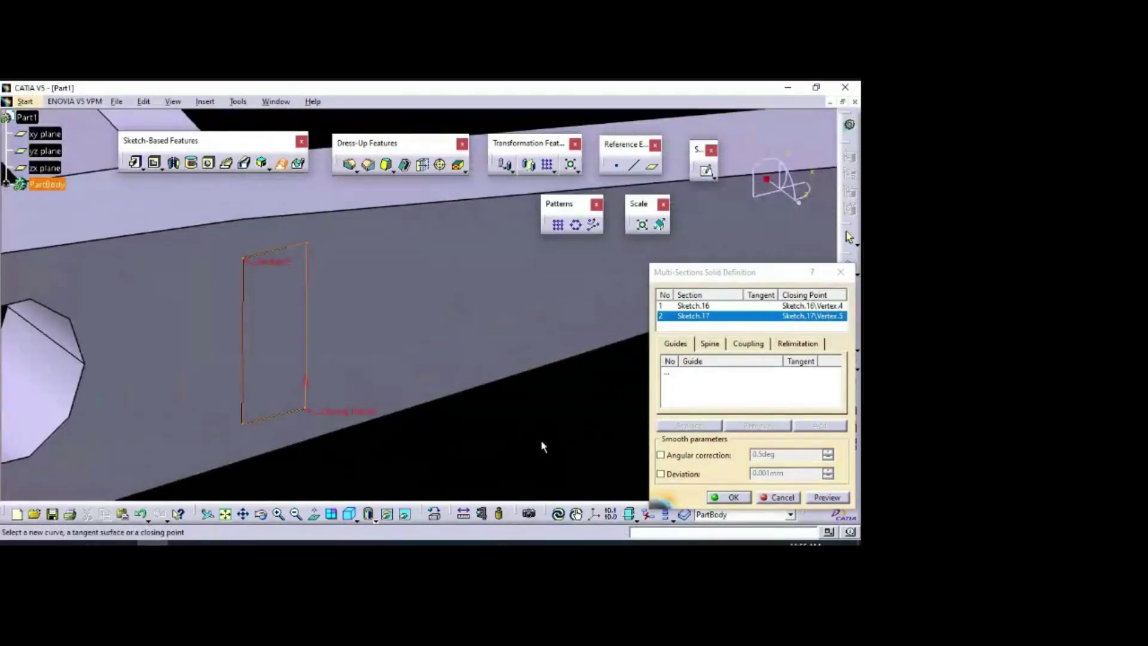
pyautogui.rightClick(359, 416)
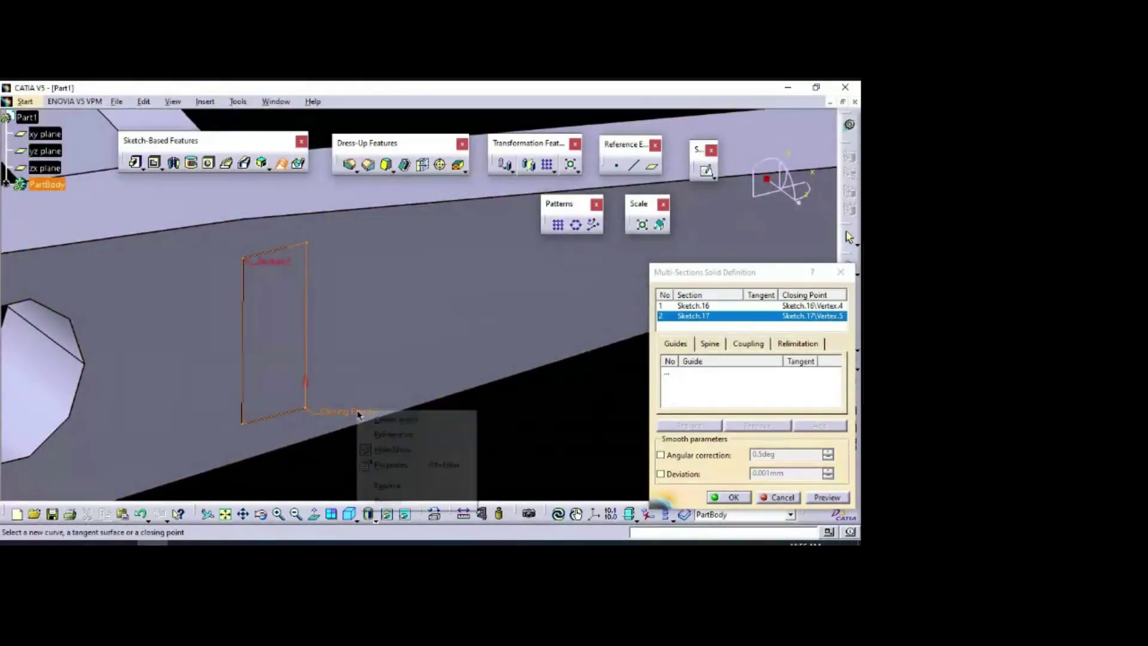
pyautogui.click(411, 486)
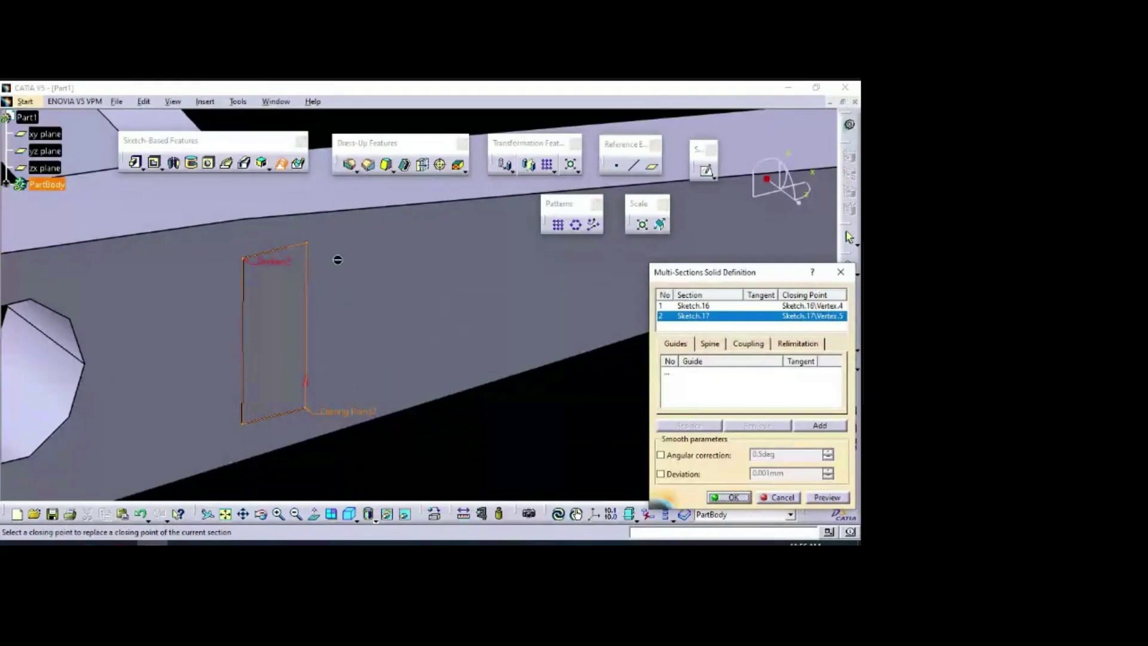
pyautogui.click(305, 240)
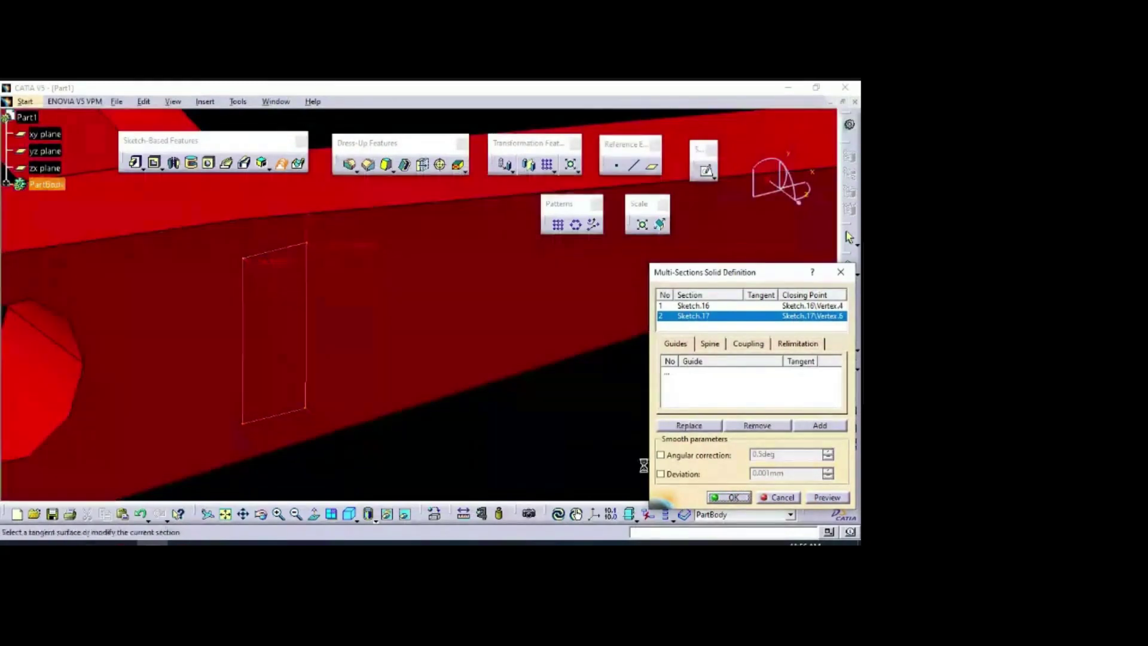
pyautogui.click(730, 498)
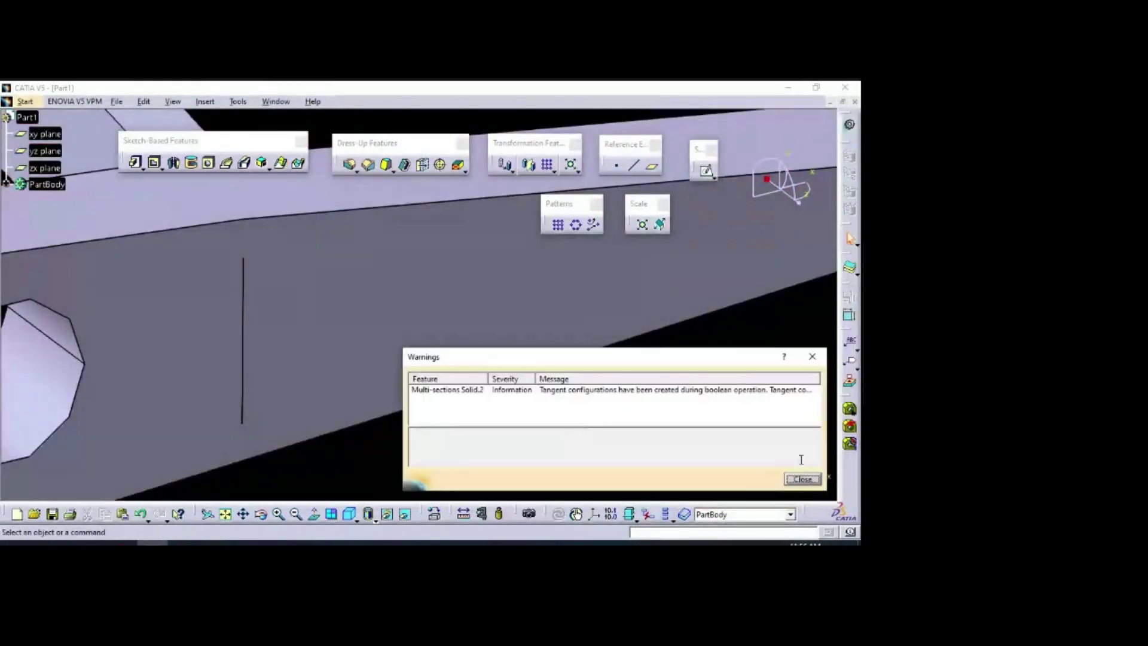
pyautogui.click(803, 480)
# Step: Close the loft warning and switch the wing part to the Wireframe and Surface Design workbench
pyautogui.moveTo(718, 364); pyautogui.dragTo(605, 371, button='middle')
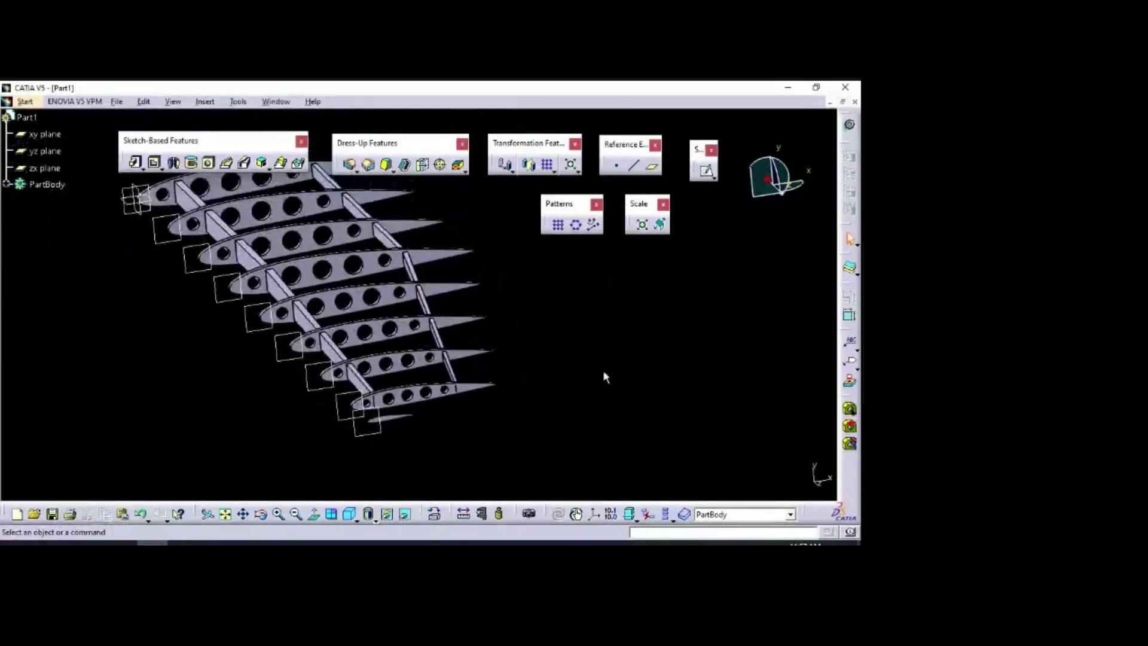
pyautogui.moveTo(540, 317); pyautogui.dragTo(597, 341, button='middle')
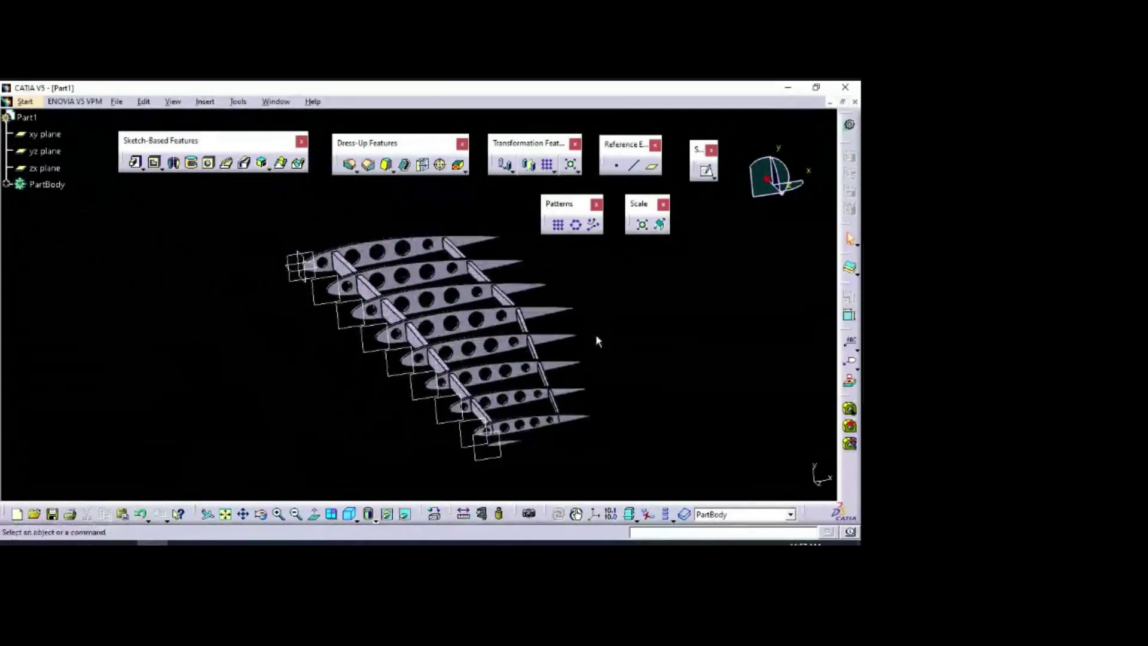
pyautogui.moveTo(273, 291); pyautogui.dragTo(305, 333, button='middle')
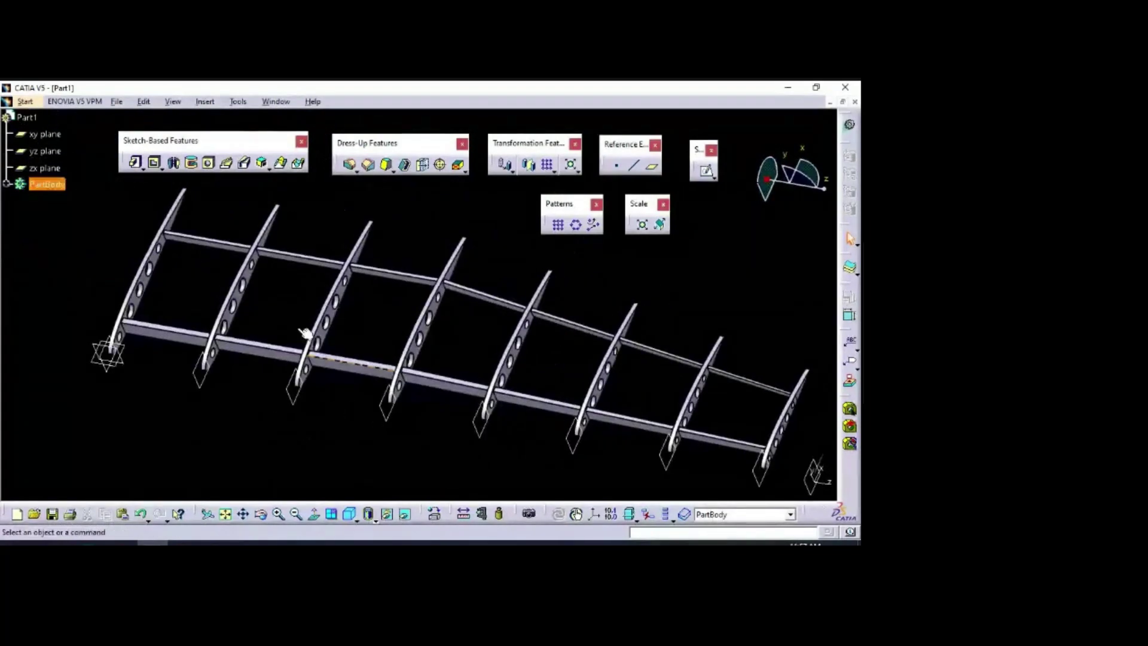
pyautogui.click(27, 103)
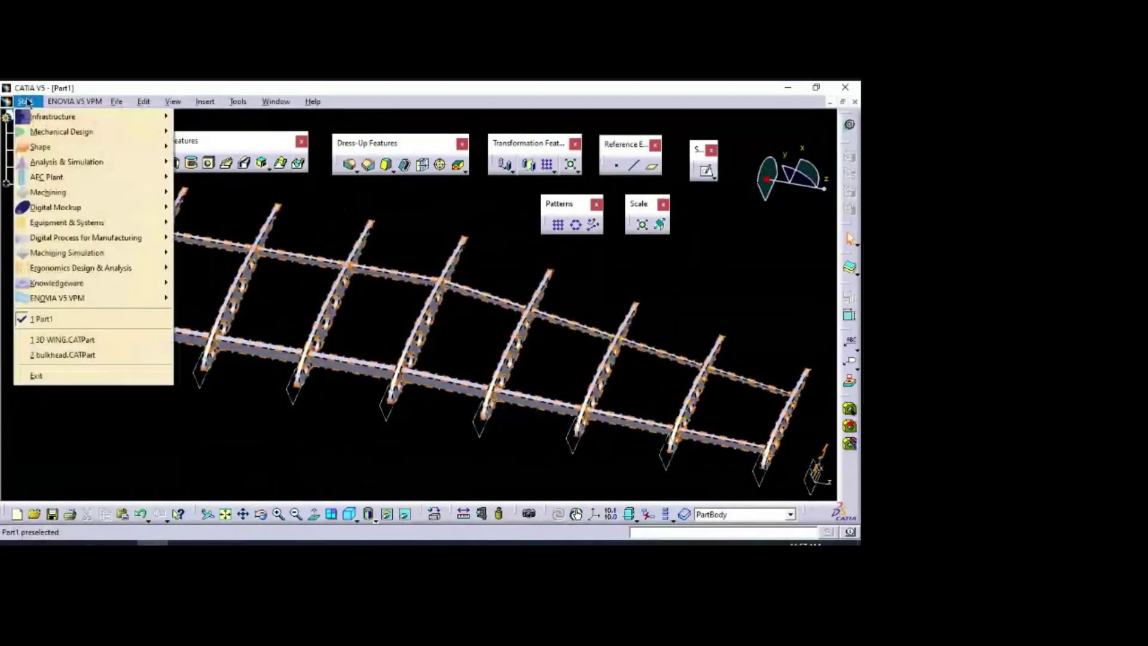
pyautogui.moveTo(85, 135)
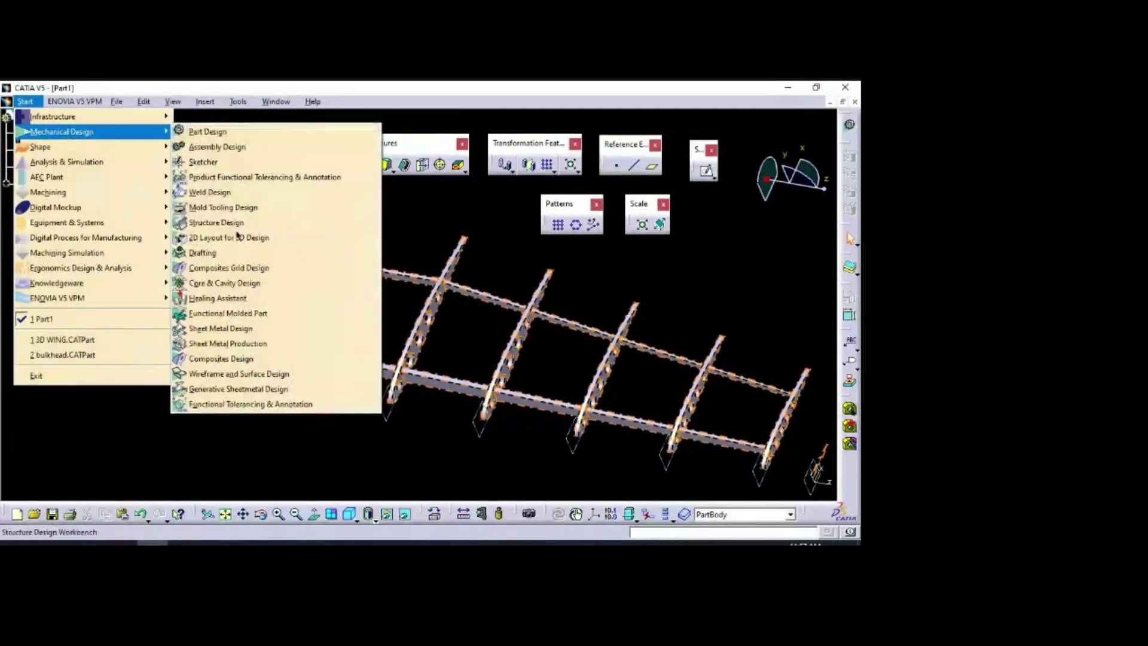
pyautogui.click(281, 374)
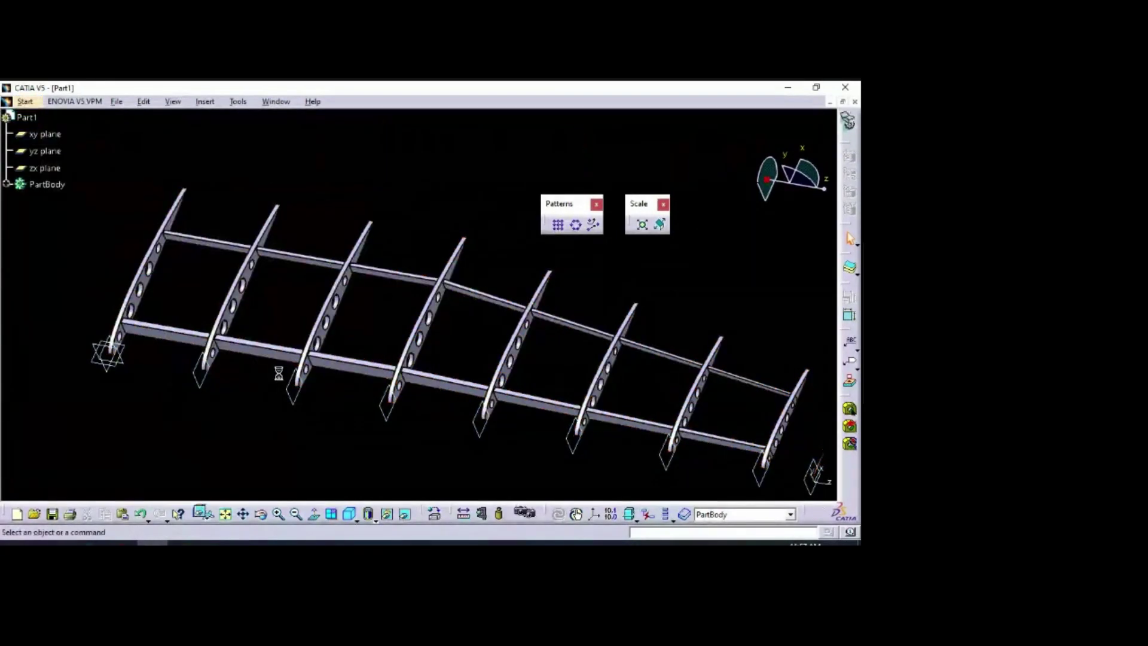
# Step: Set up an extruded surface from the innermost rib's long curved airfoil edge, with the first limit set to 305 mm
pyautogui.moveTo(126, 284); pyautogui.dragTo(637, 285, button='middle')
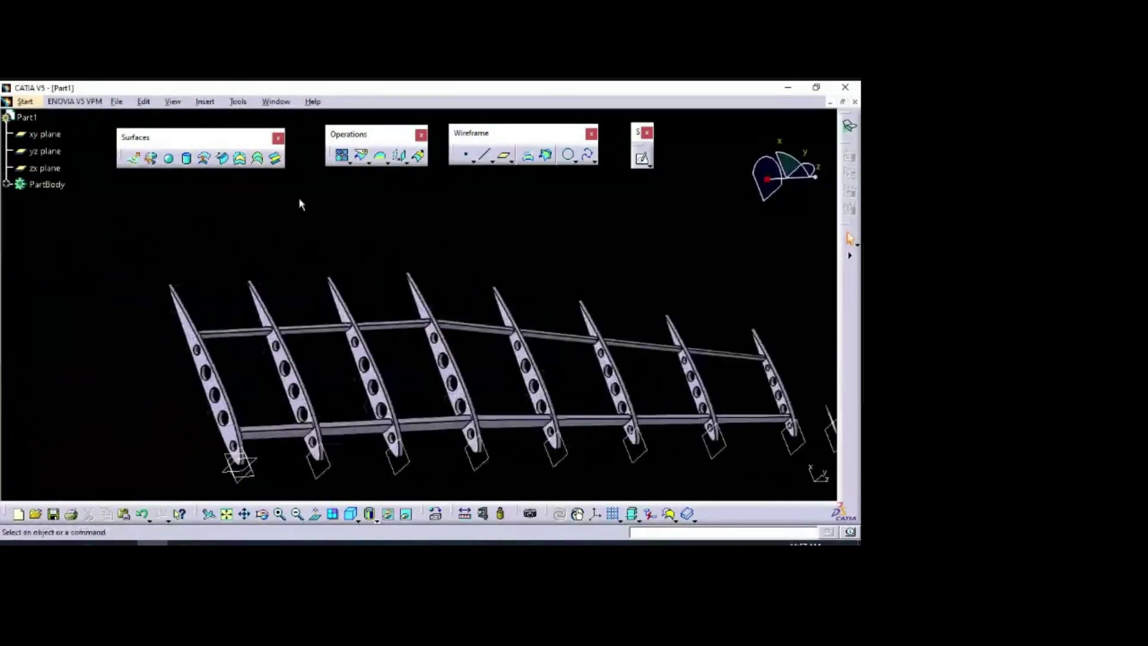
pyautogui.moveTo(317, 226); pyautogui.dragTo(290, 176, button='middle')
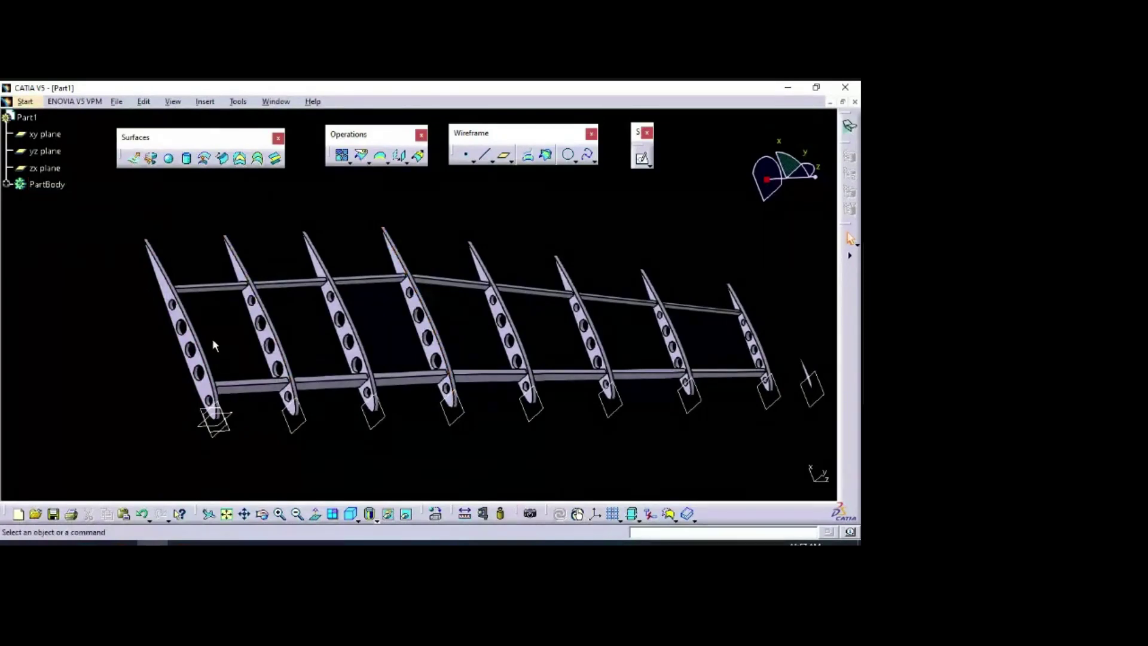
pyautogui.keyDown('ctrl'); pyautogui.moveTo(216, 339); pyautogui.dragTo(335, 303, button='middle'); pyautogui.keyUp('ctrl')
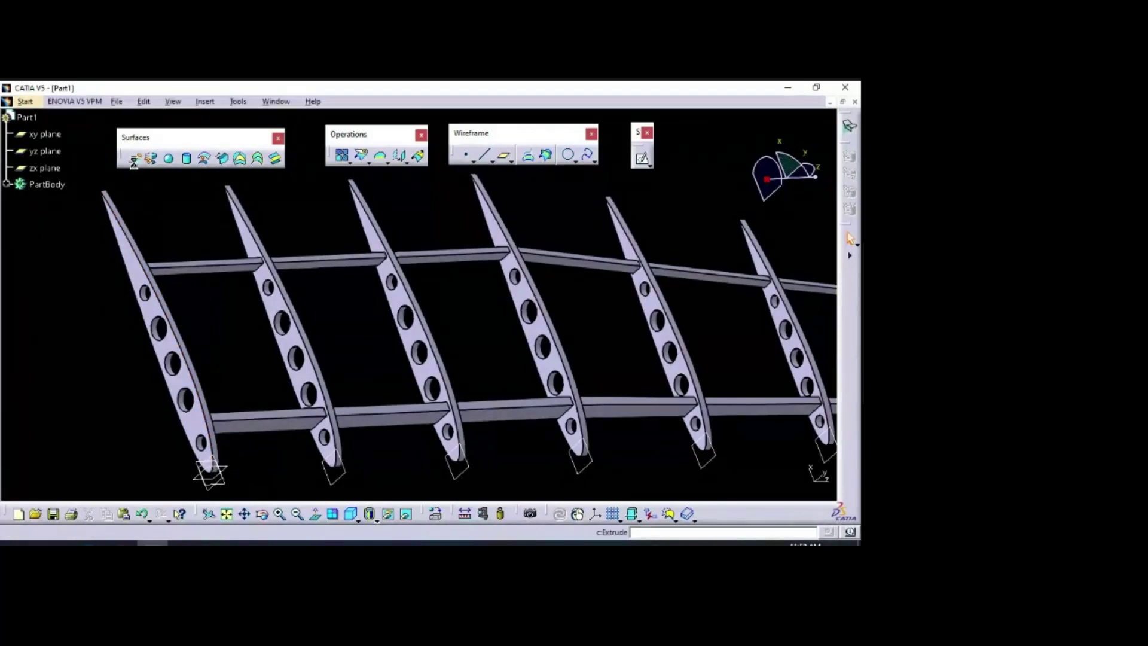
pyautogui.click(133, 157)
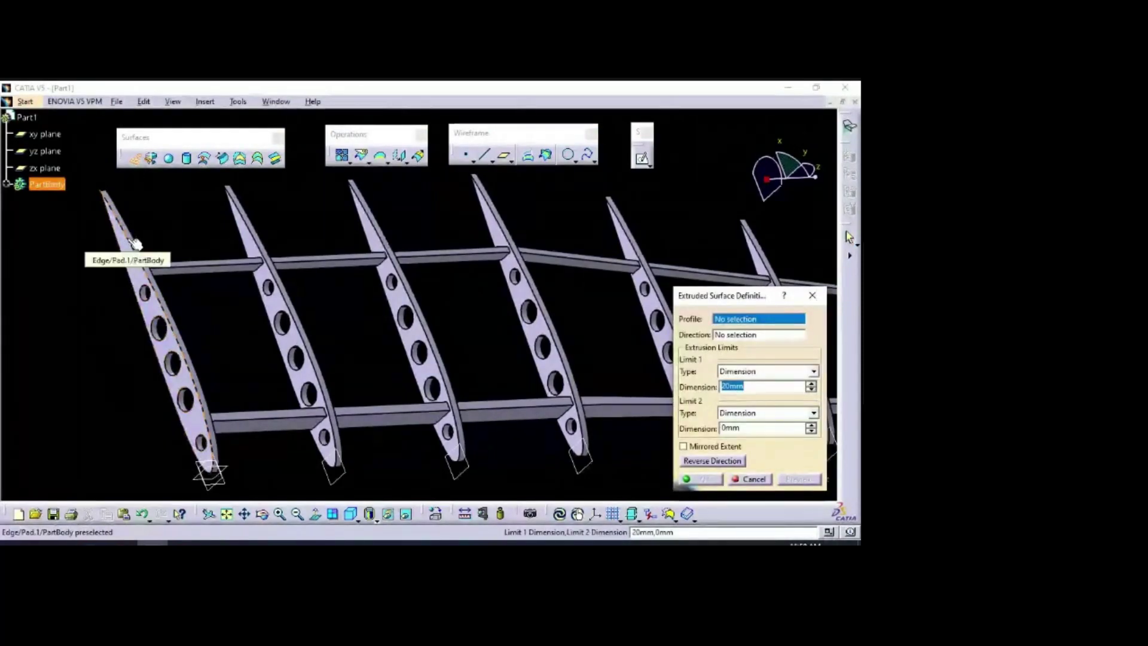
pyautogui.click(142, 241)
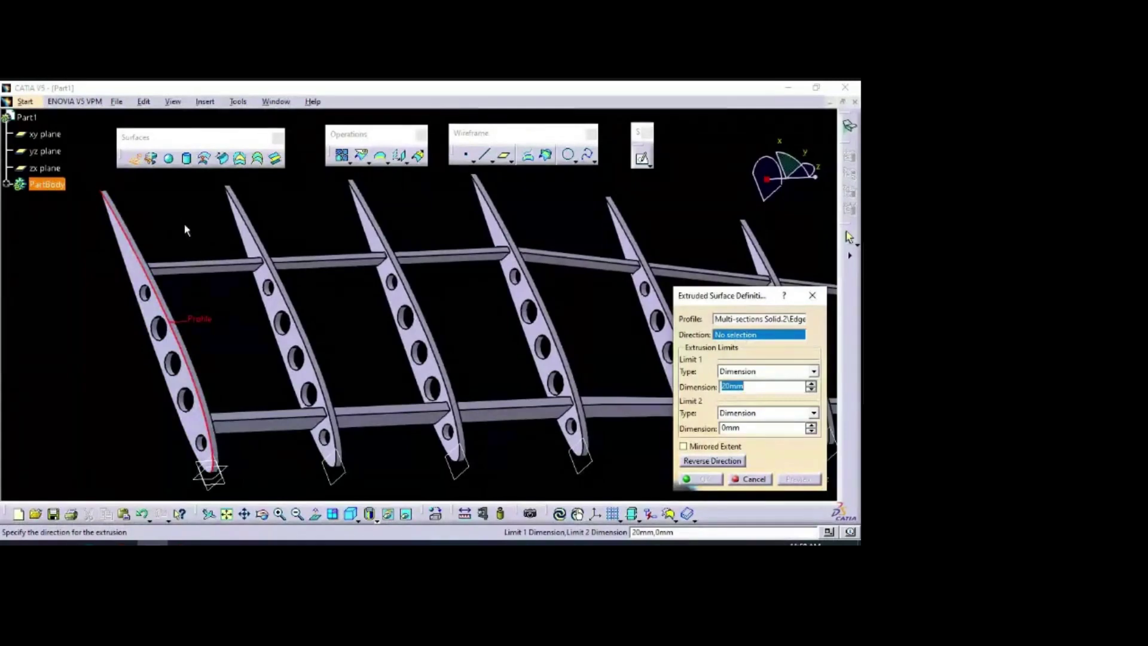
pyautogui.keyDown('ctrl'); pyautogui.moveTo(184, 225); pyautogui.dragTo(181, 230, button='middle'); pyautogui.keyUp('ctrl')
pyautogui.moveTo(242, 304); pyautogui.dragTo(231, 285, button='middle')
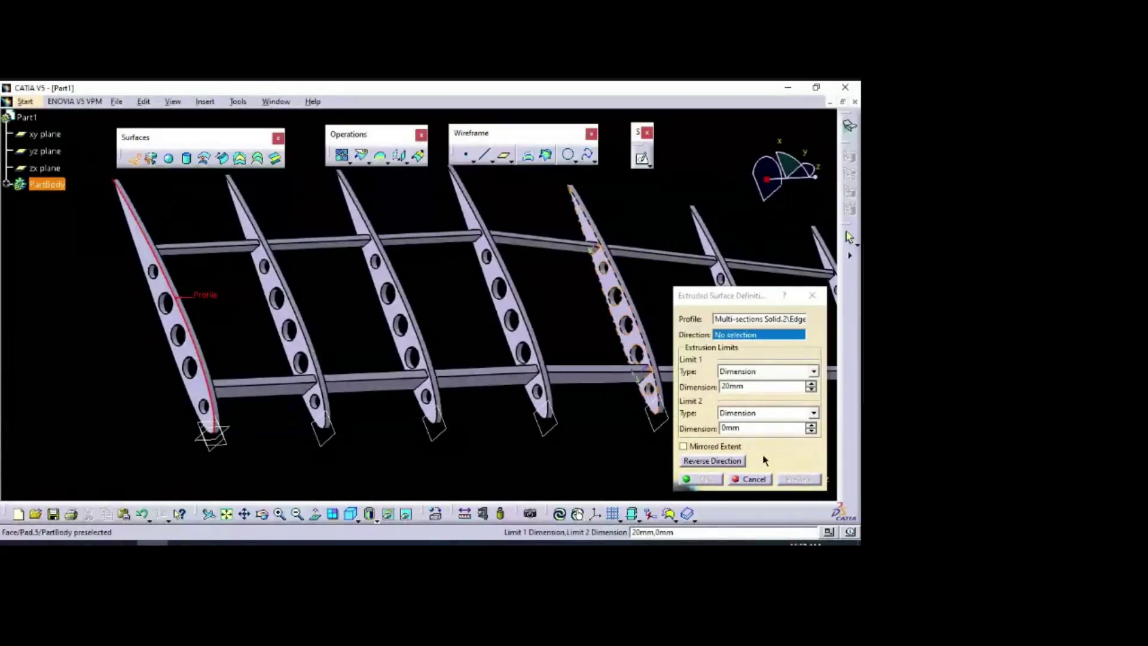
pyautogui.doubleClick(742, 388)
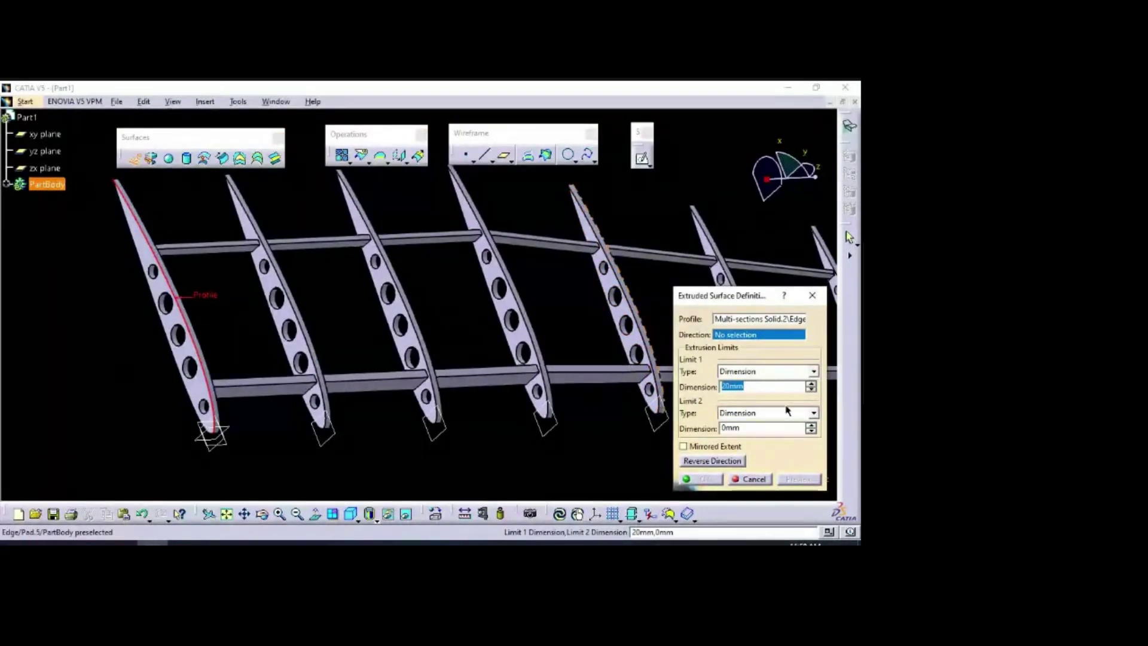
pyautogui.write('305')
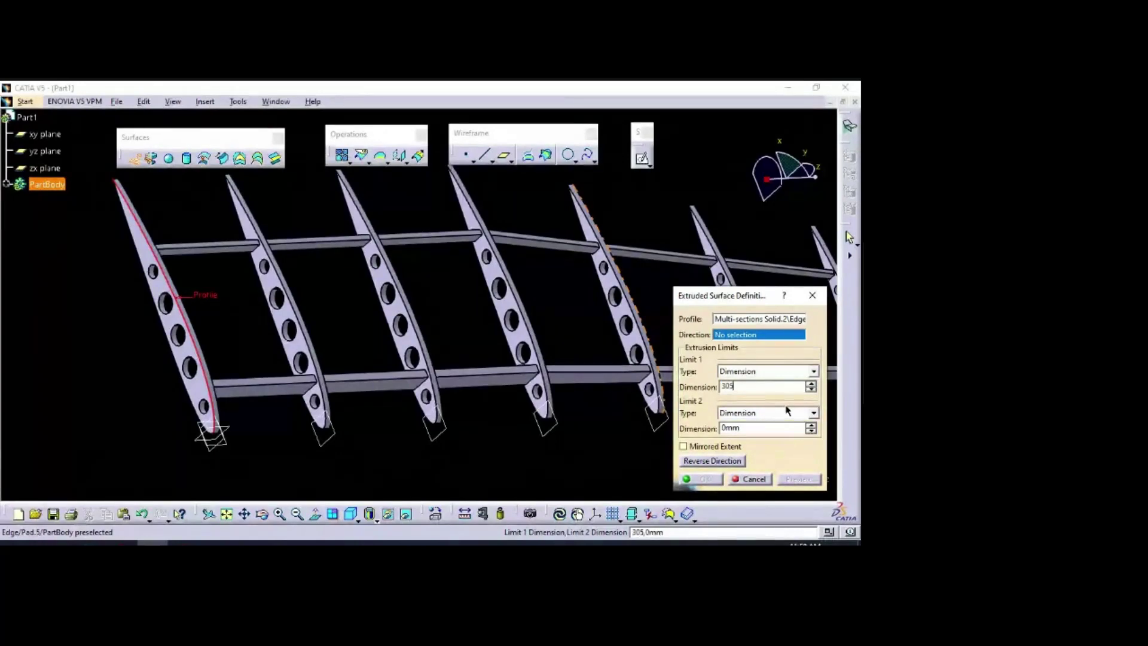